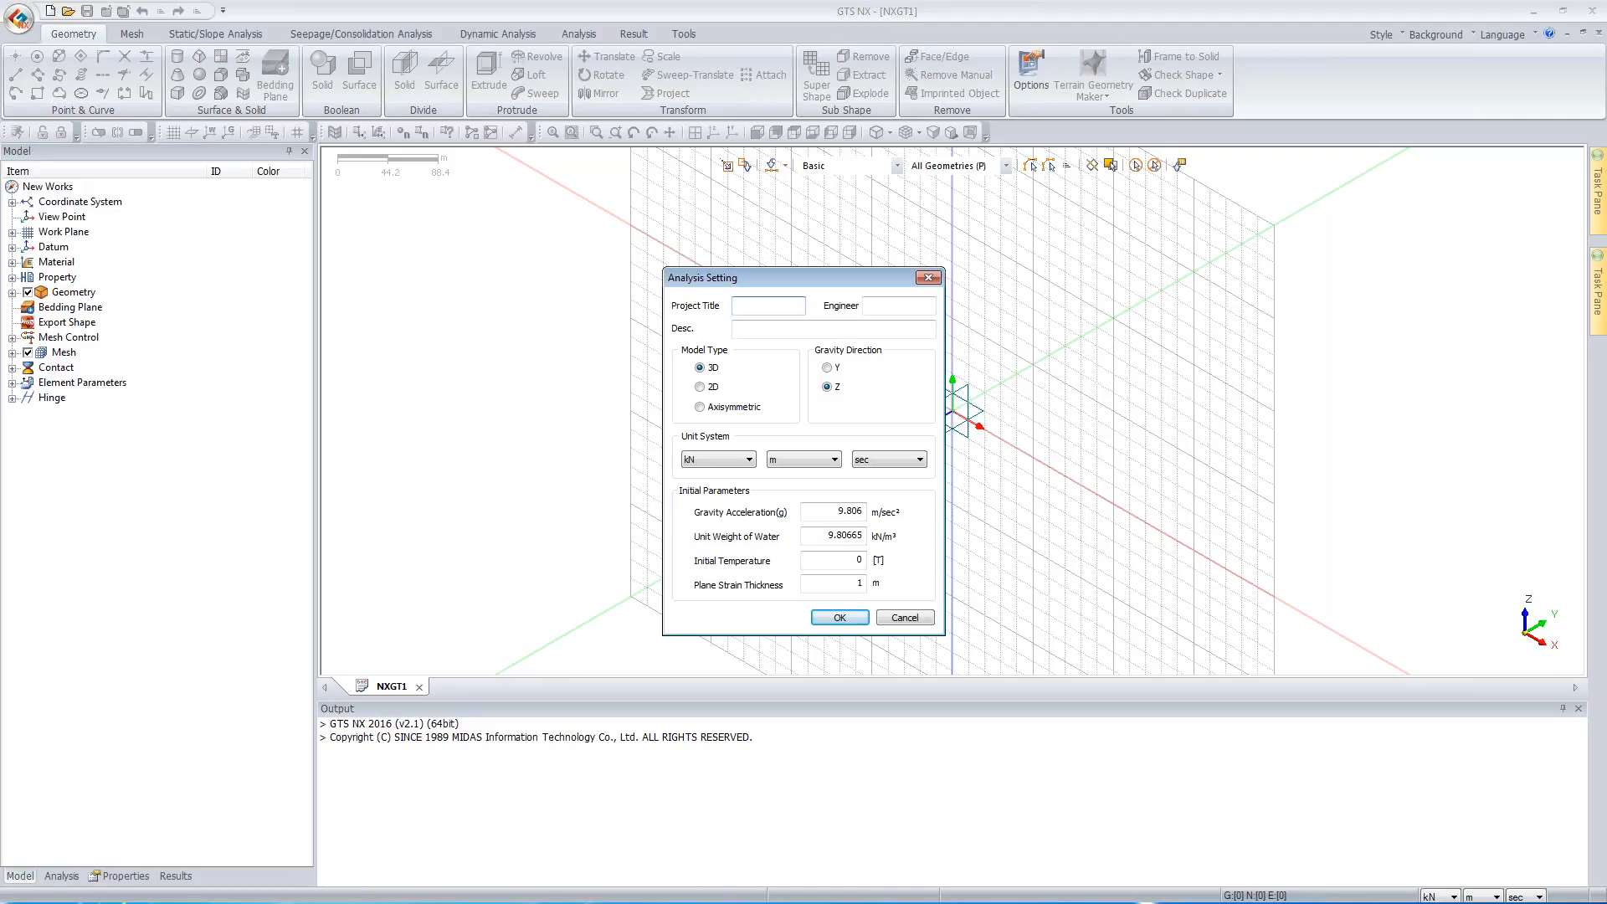
- Accept the analysis settings for a 3D model with Z gravity direction and kN, m, sec units
left_click(817, 620)
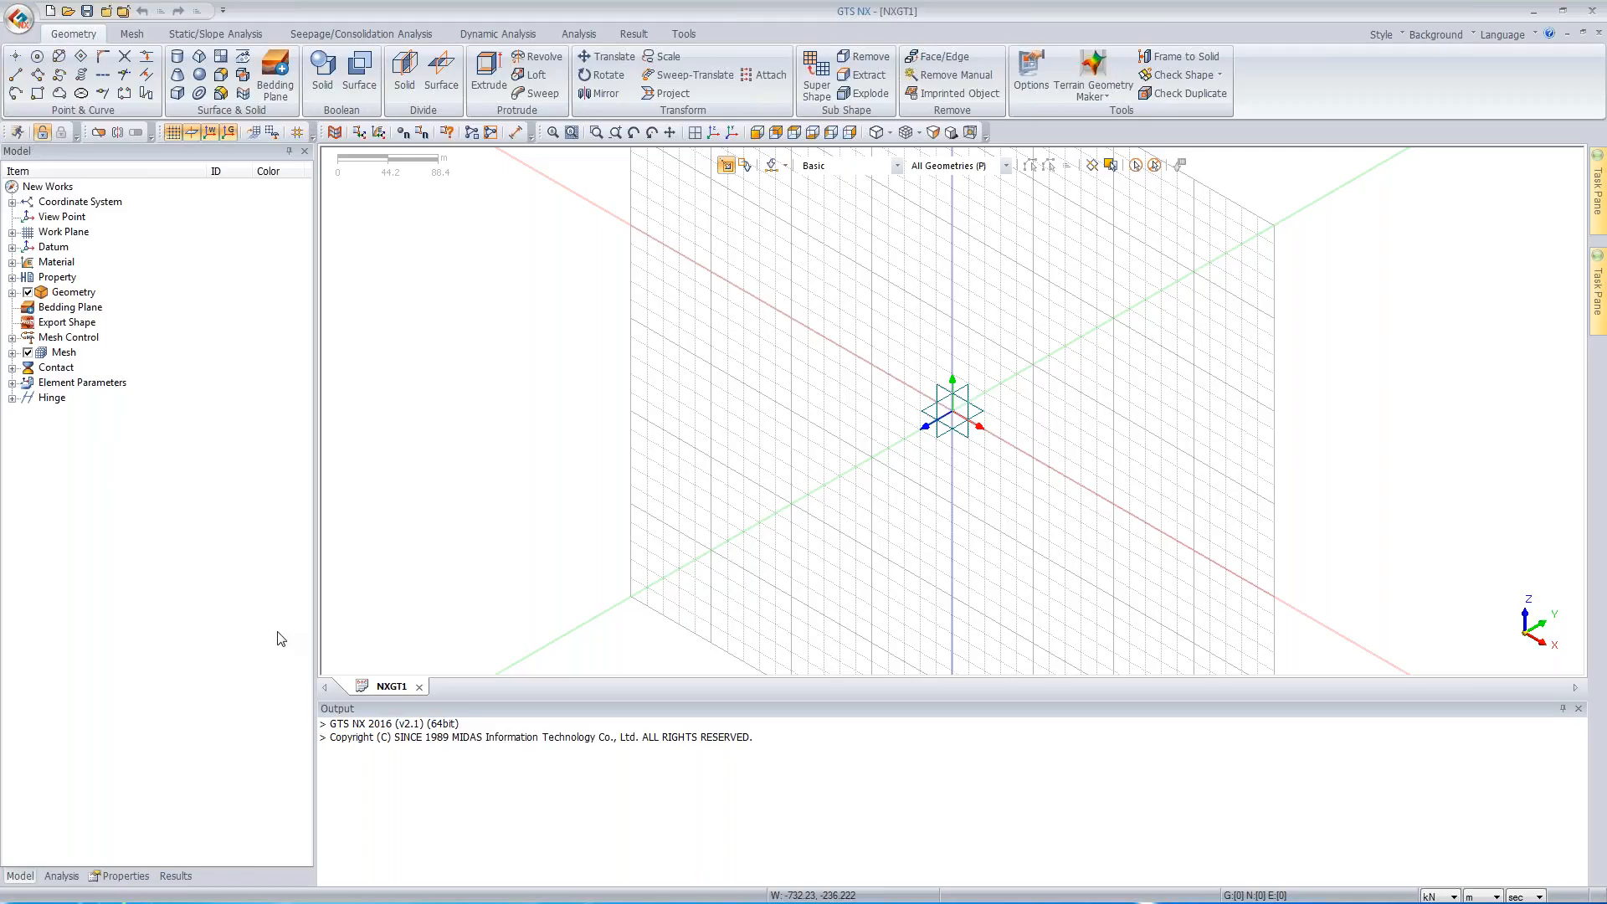
left_click(368, 745)
left_click(419, 724)
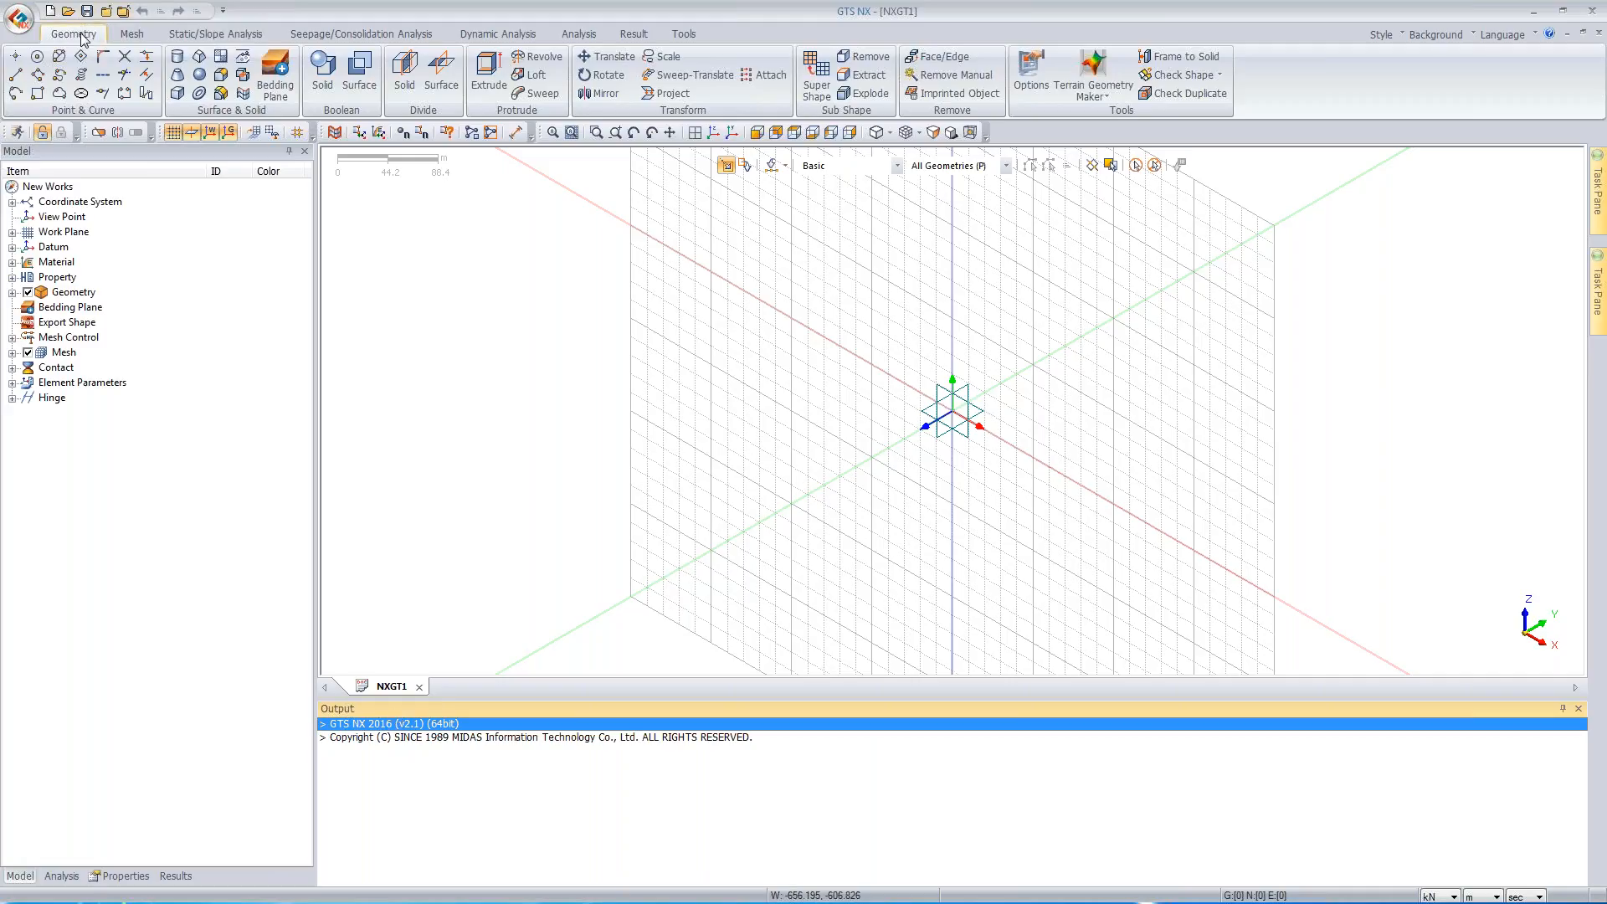
left_click(132, 34)
left_click(201, 34)
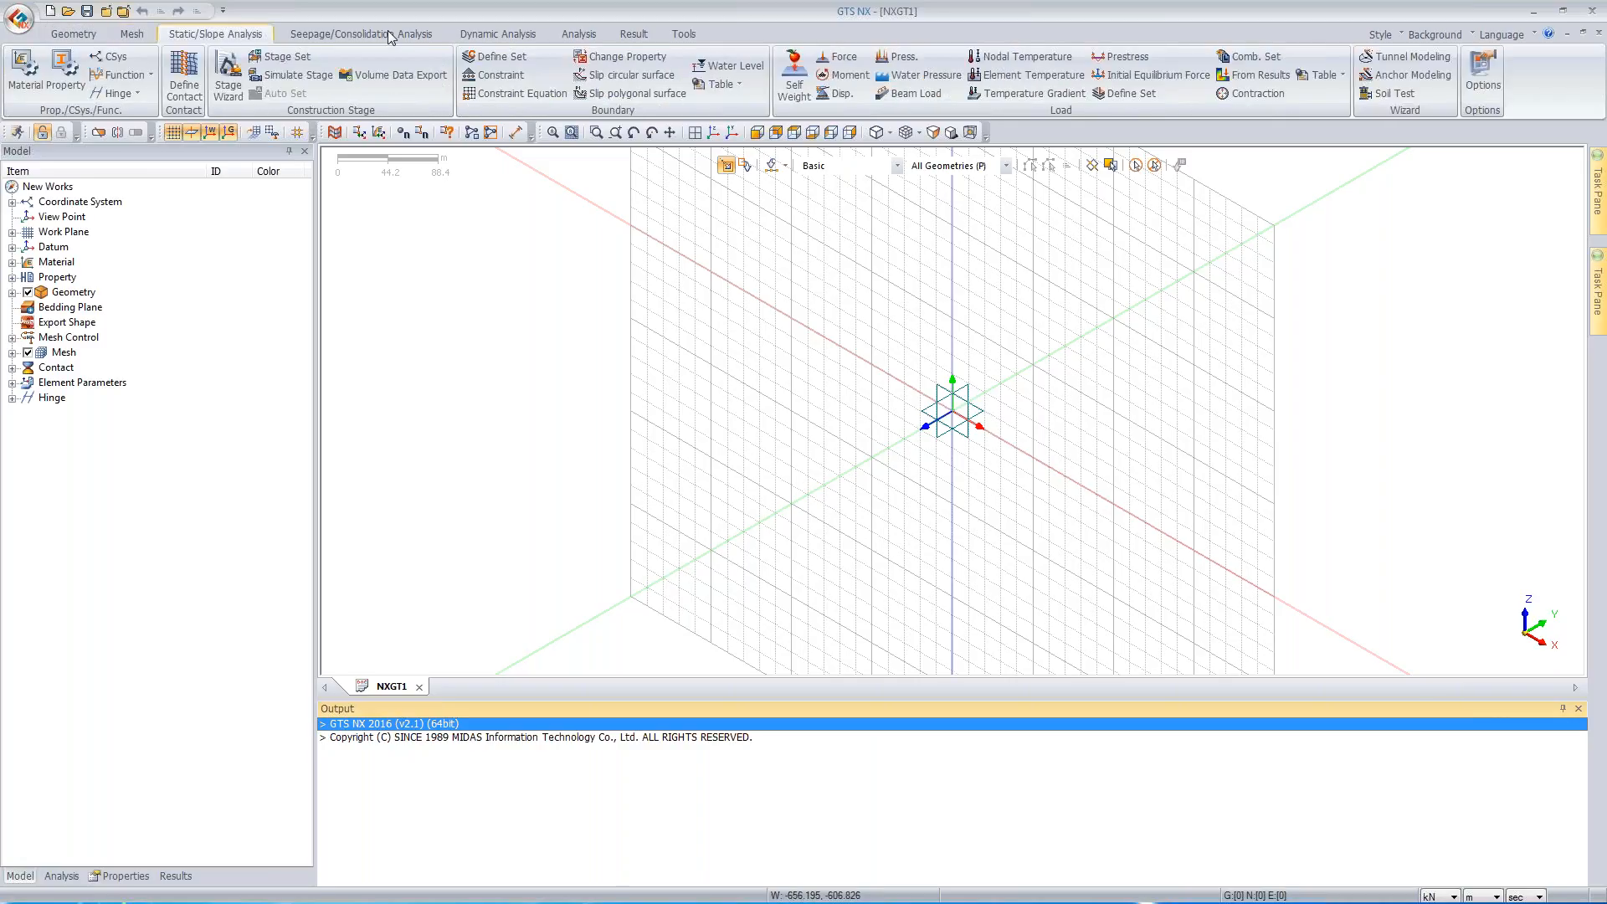
left_click(390, 34)
left_click(497, 33)
left_click(578, 33)
left_click(633, 33)
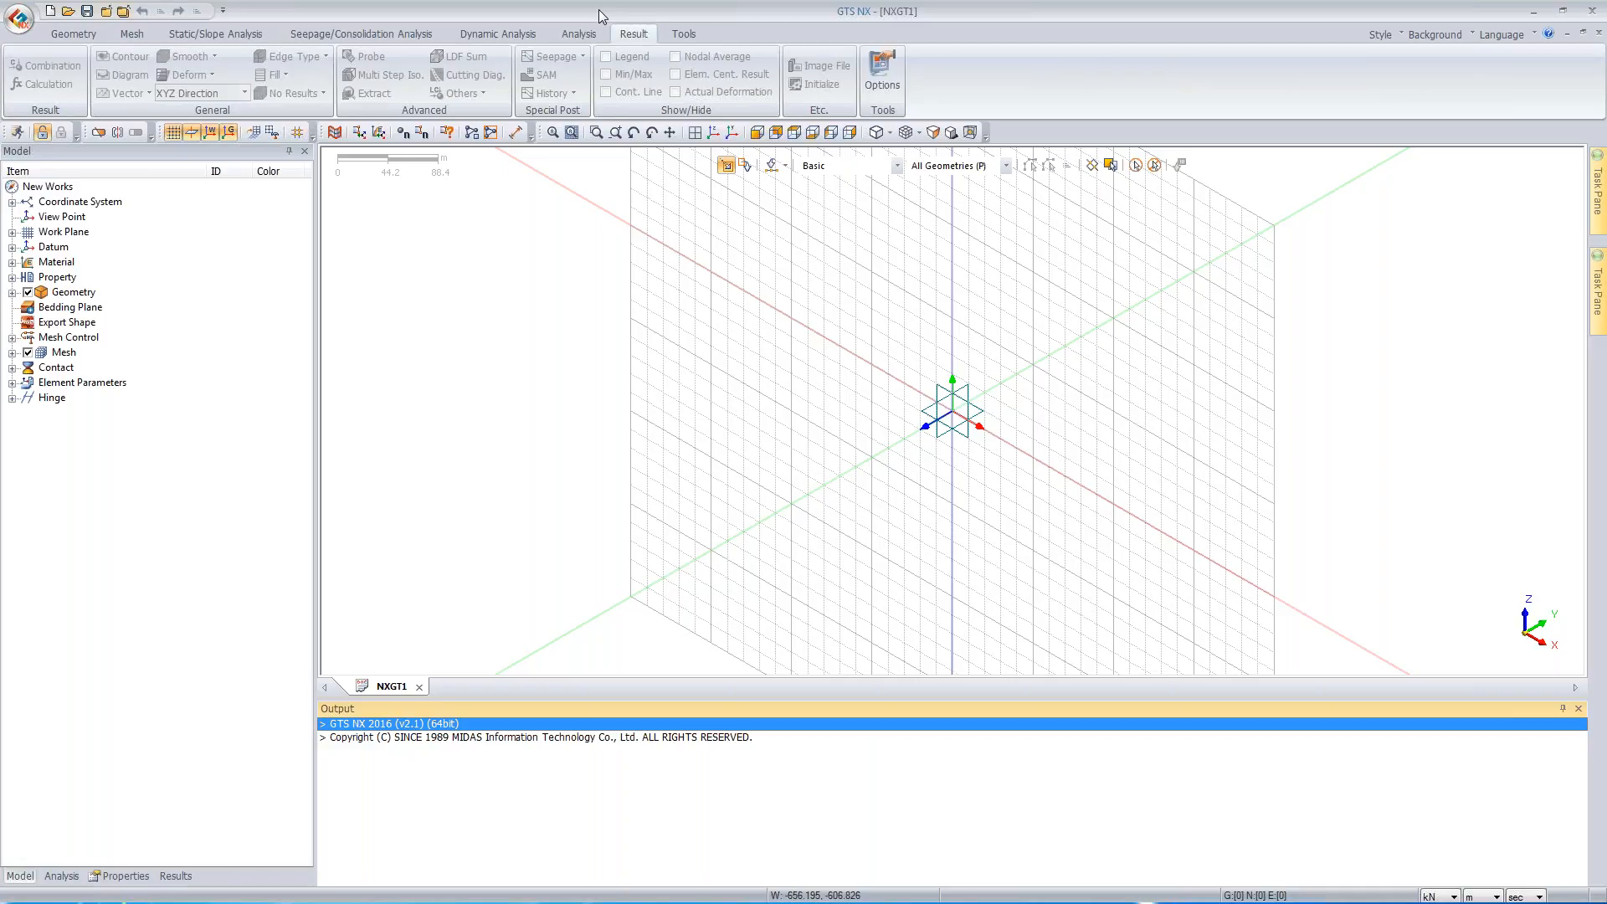
- Draw a rectangle from corner 0, 0 to a diagonally opposite corner at relative offset 40, 40
left_click(65, 32)
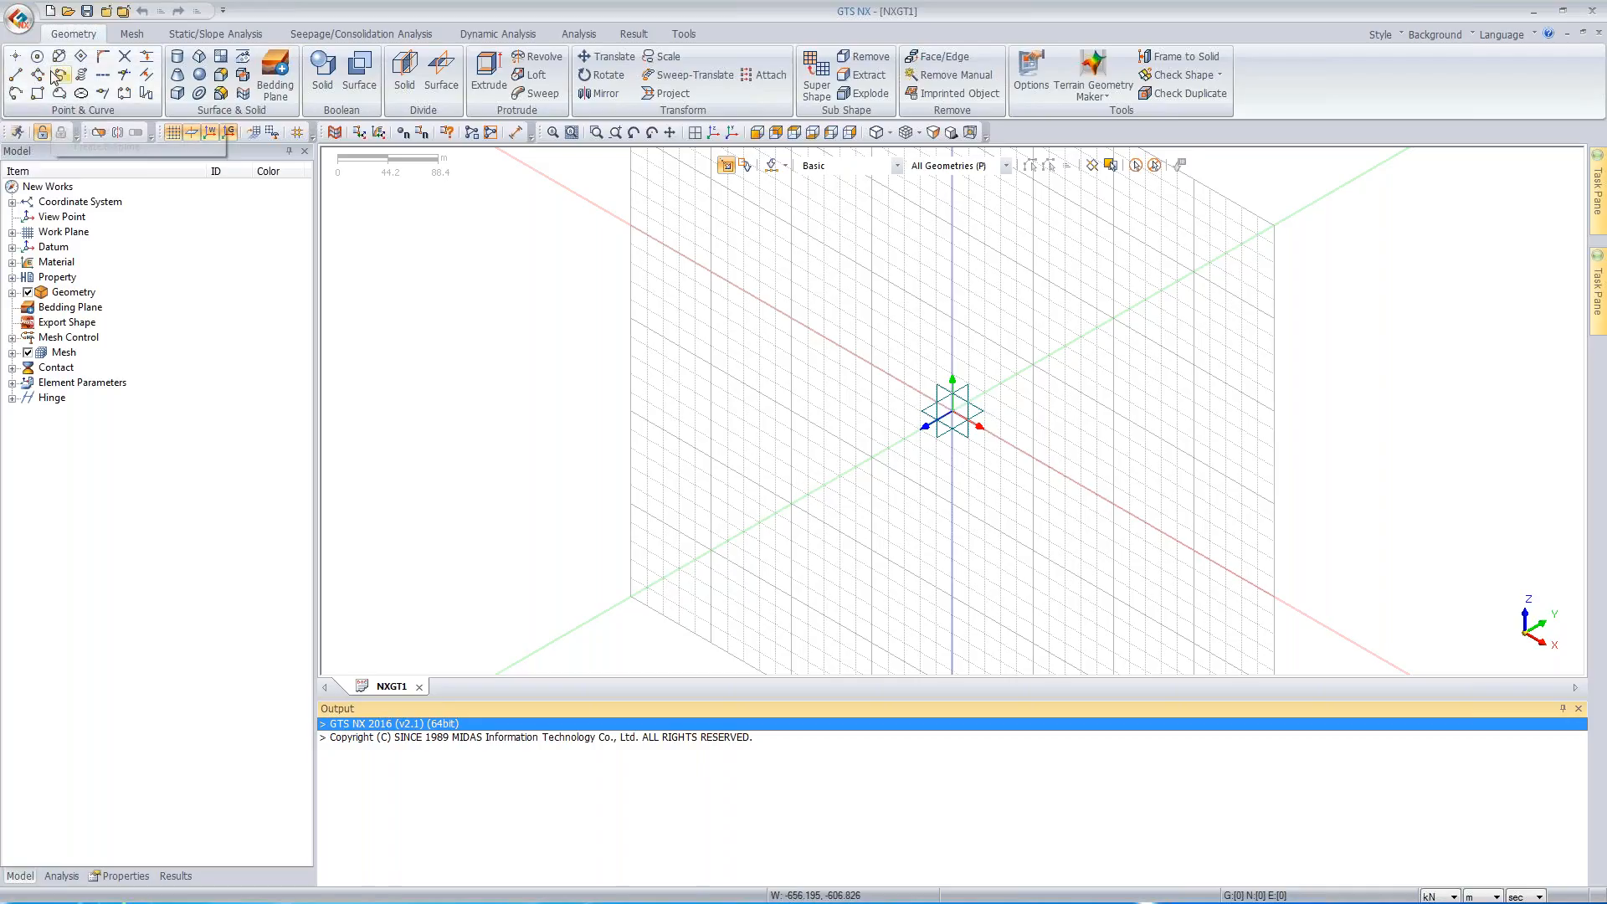
left_click(38, 93)
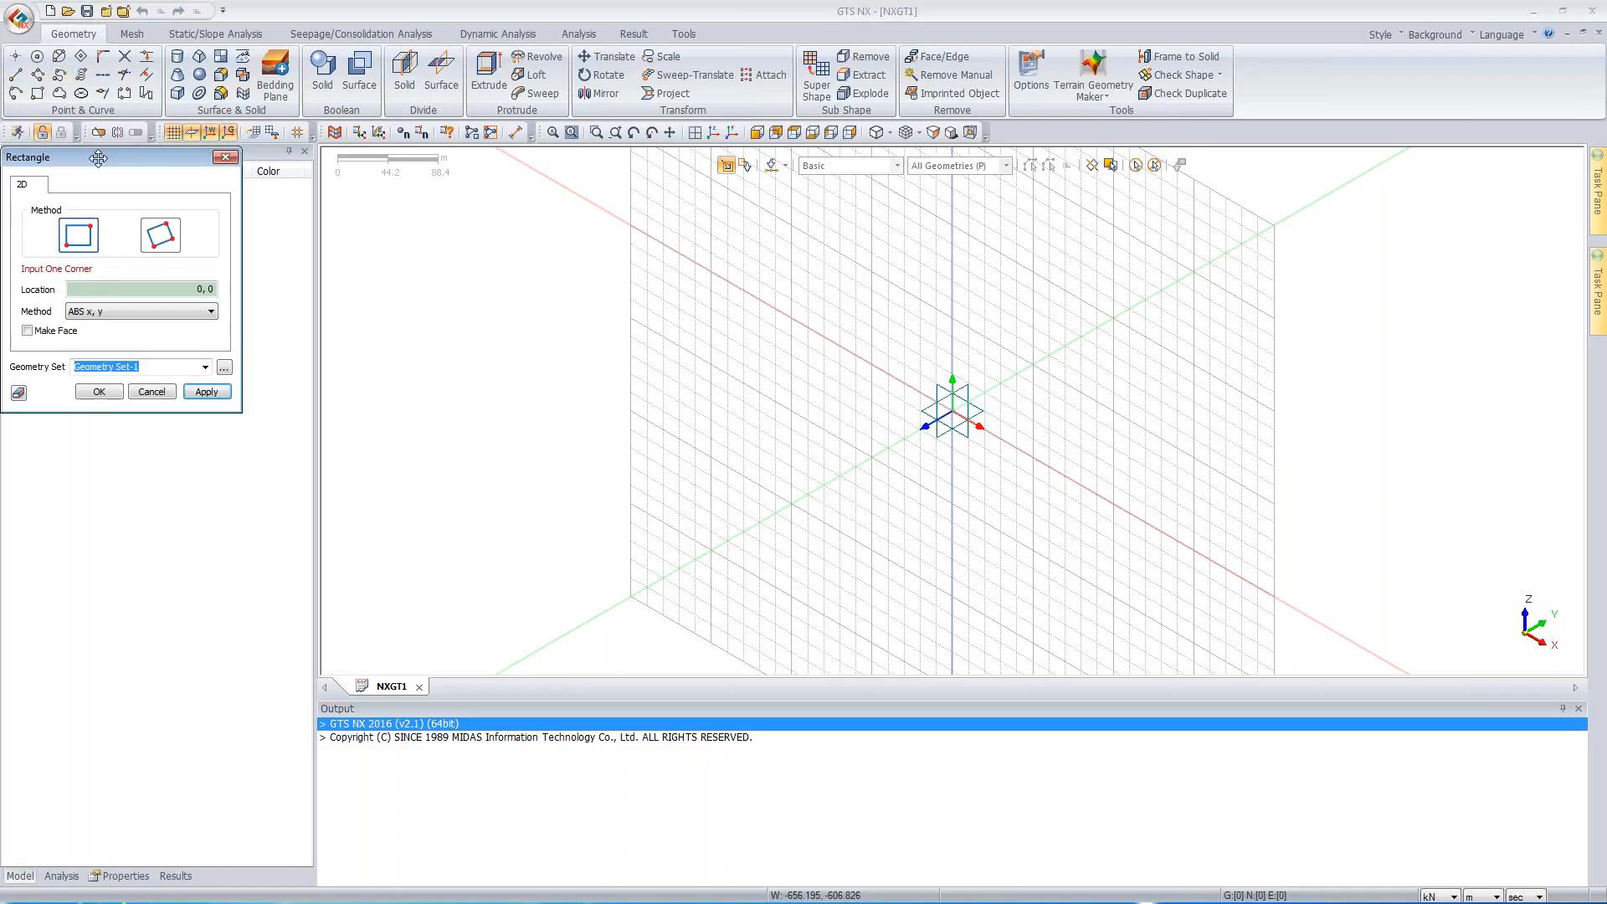
left_click_drag(98, 158, 390, 204)
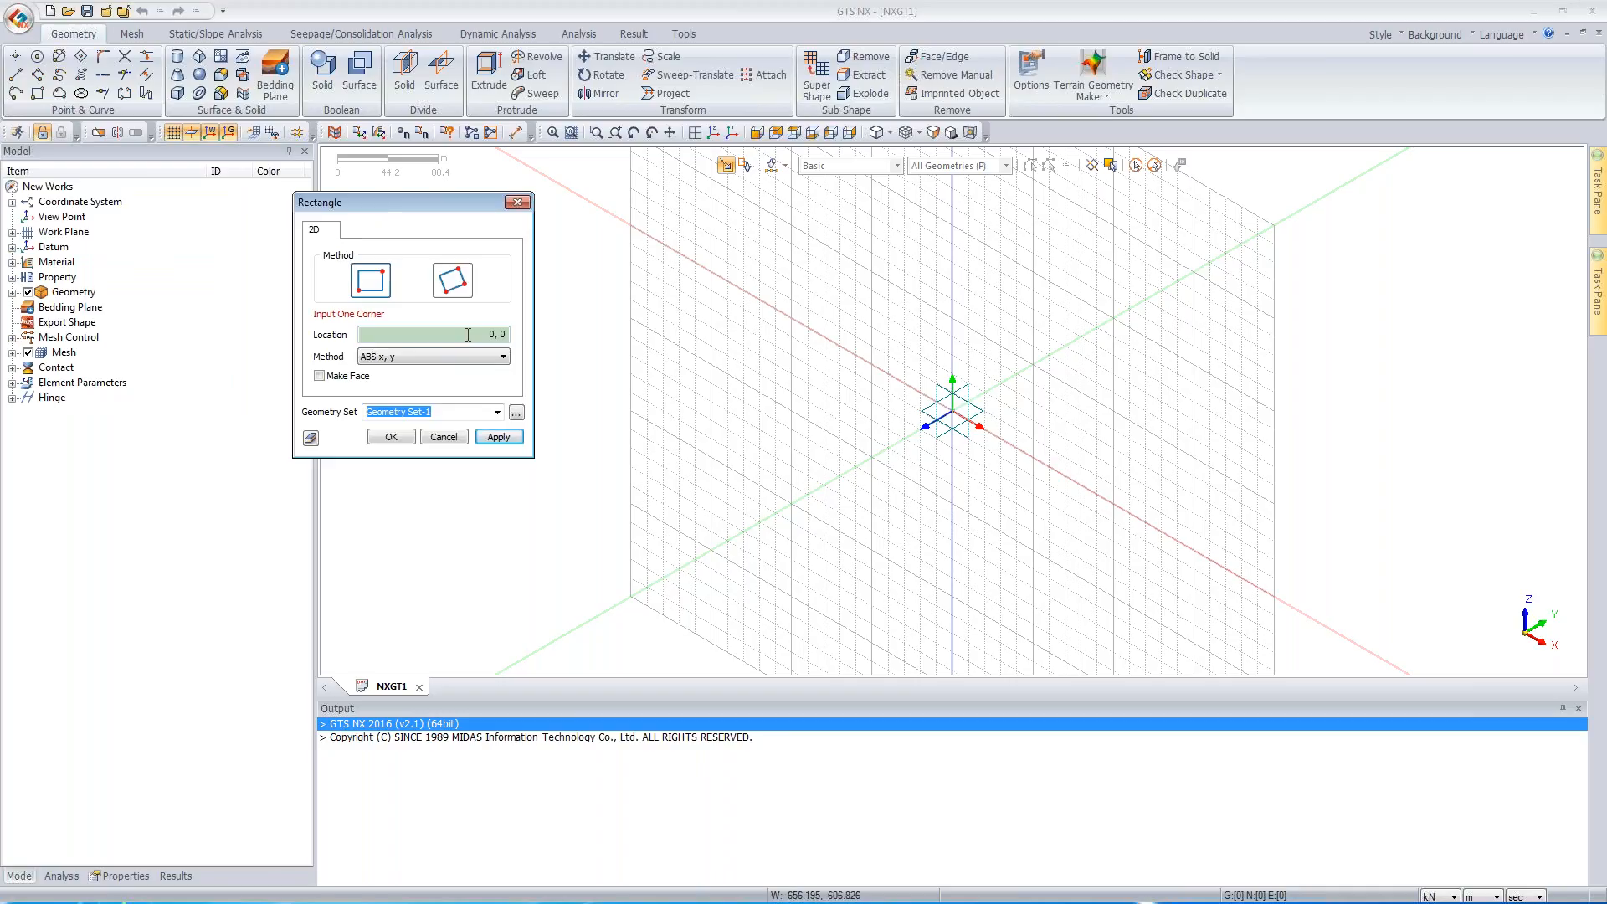
key("Return")
type("20,20")
key("BackSpace")
key("BackSpace")
key("BackSpace")
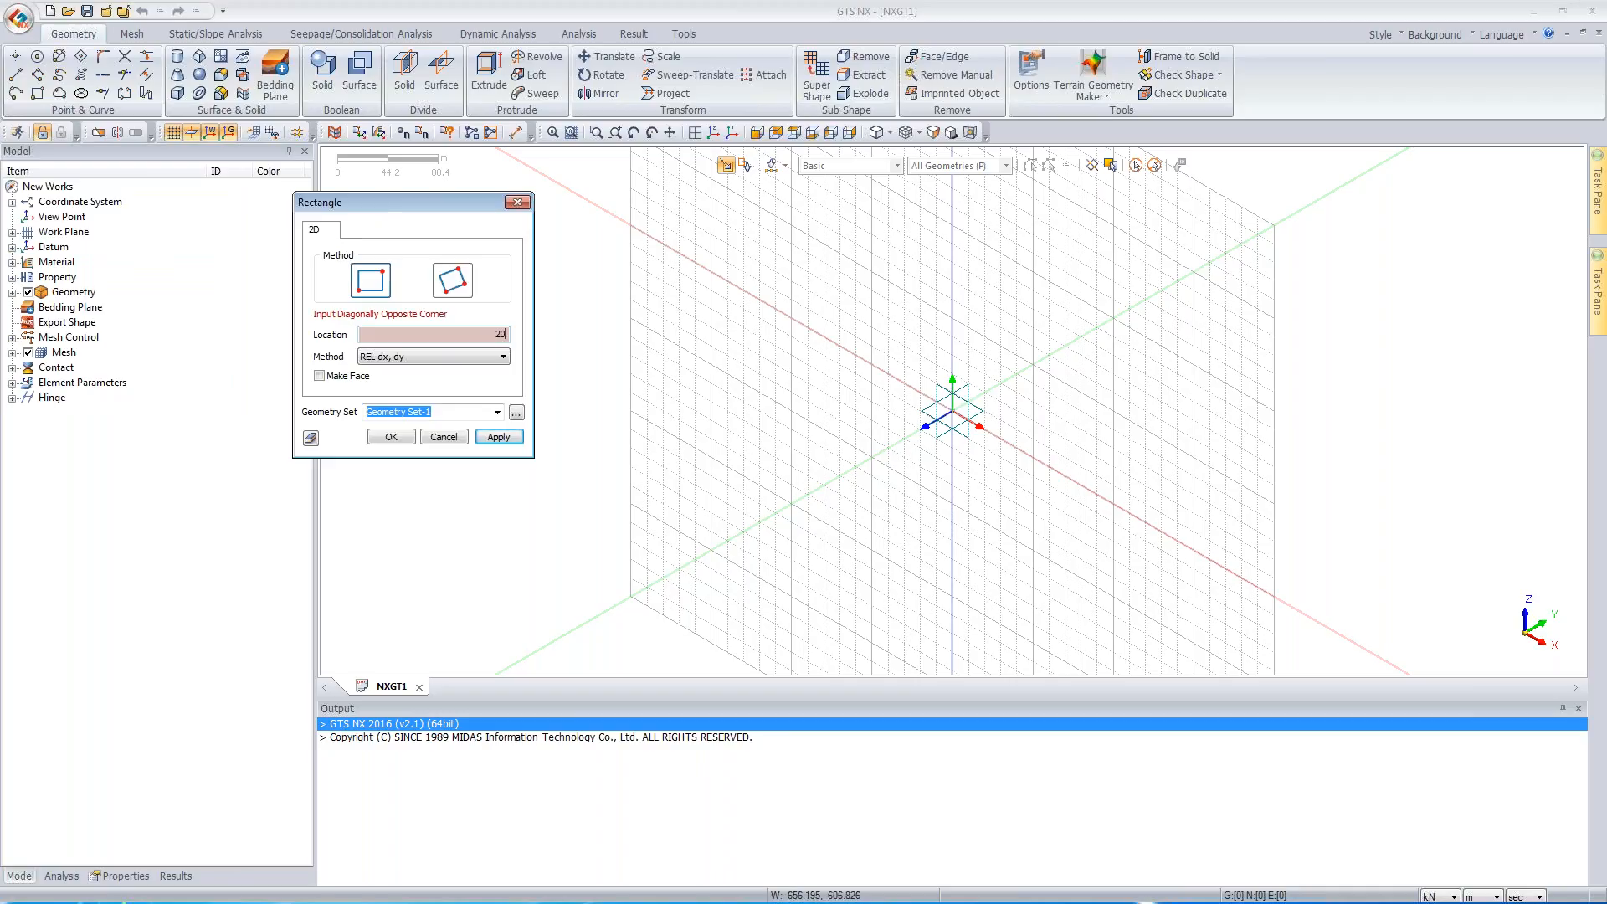
key("BackSpace")
key("BackSpace")
type("40,40")
key("Return")
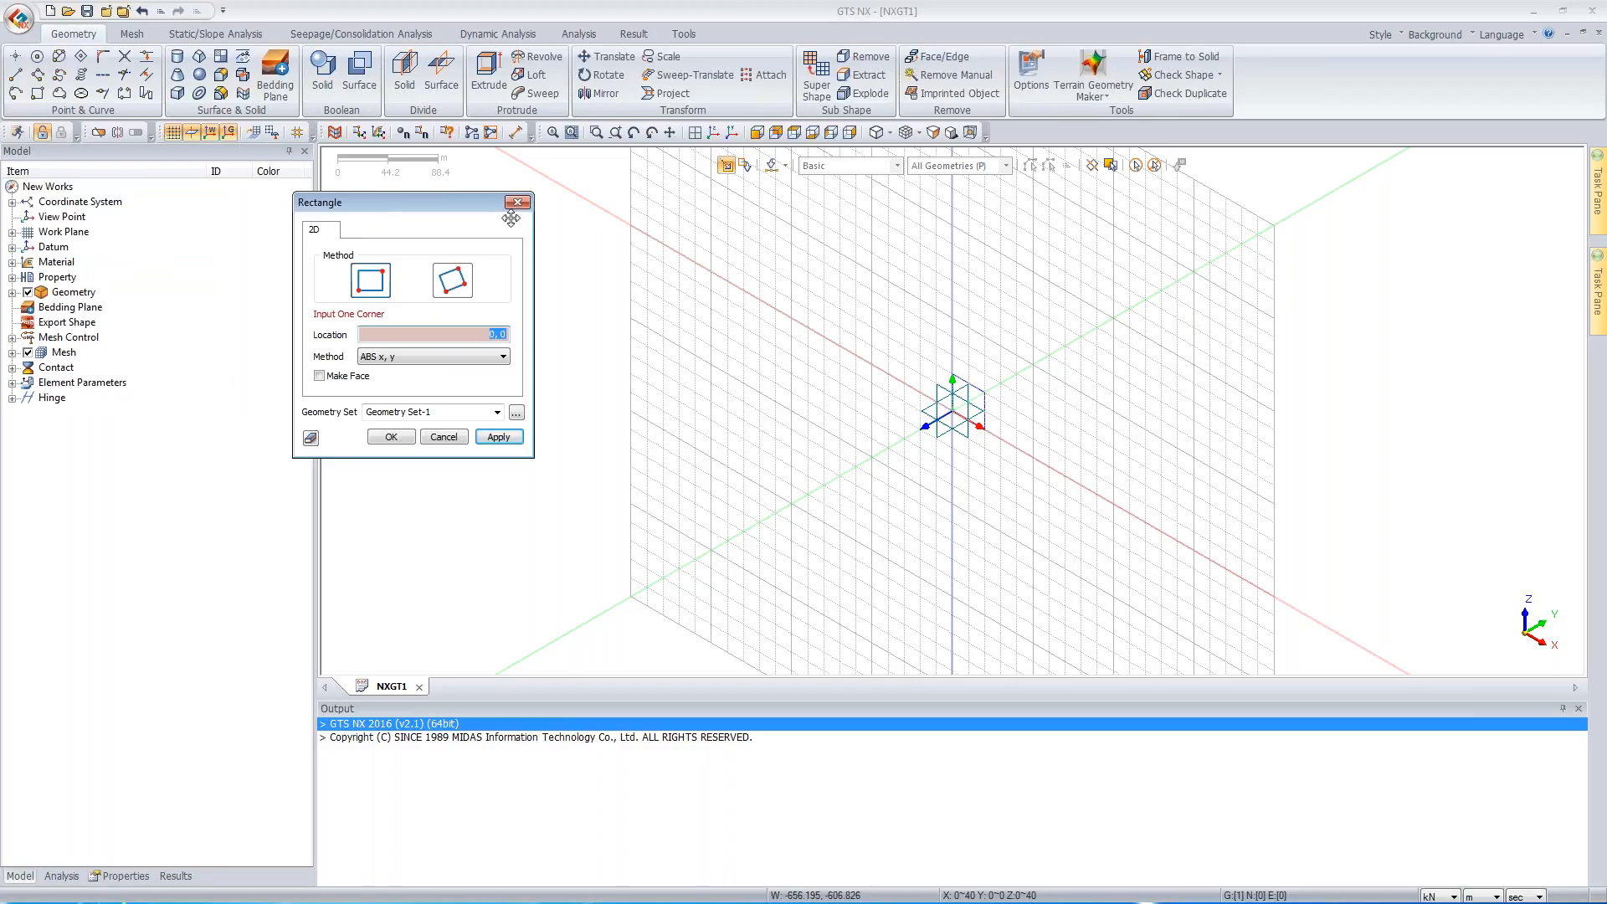
left_click(517, 202)
left_click(713, 132)
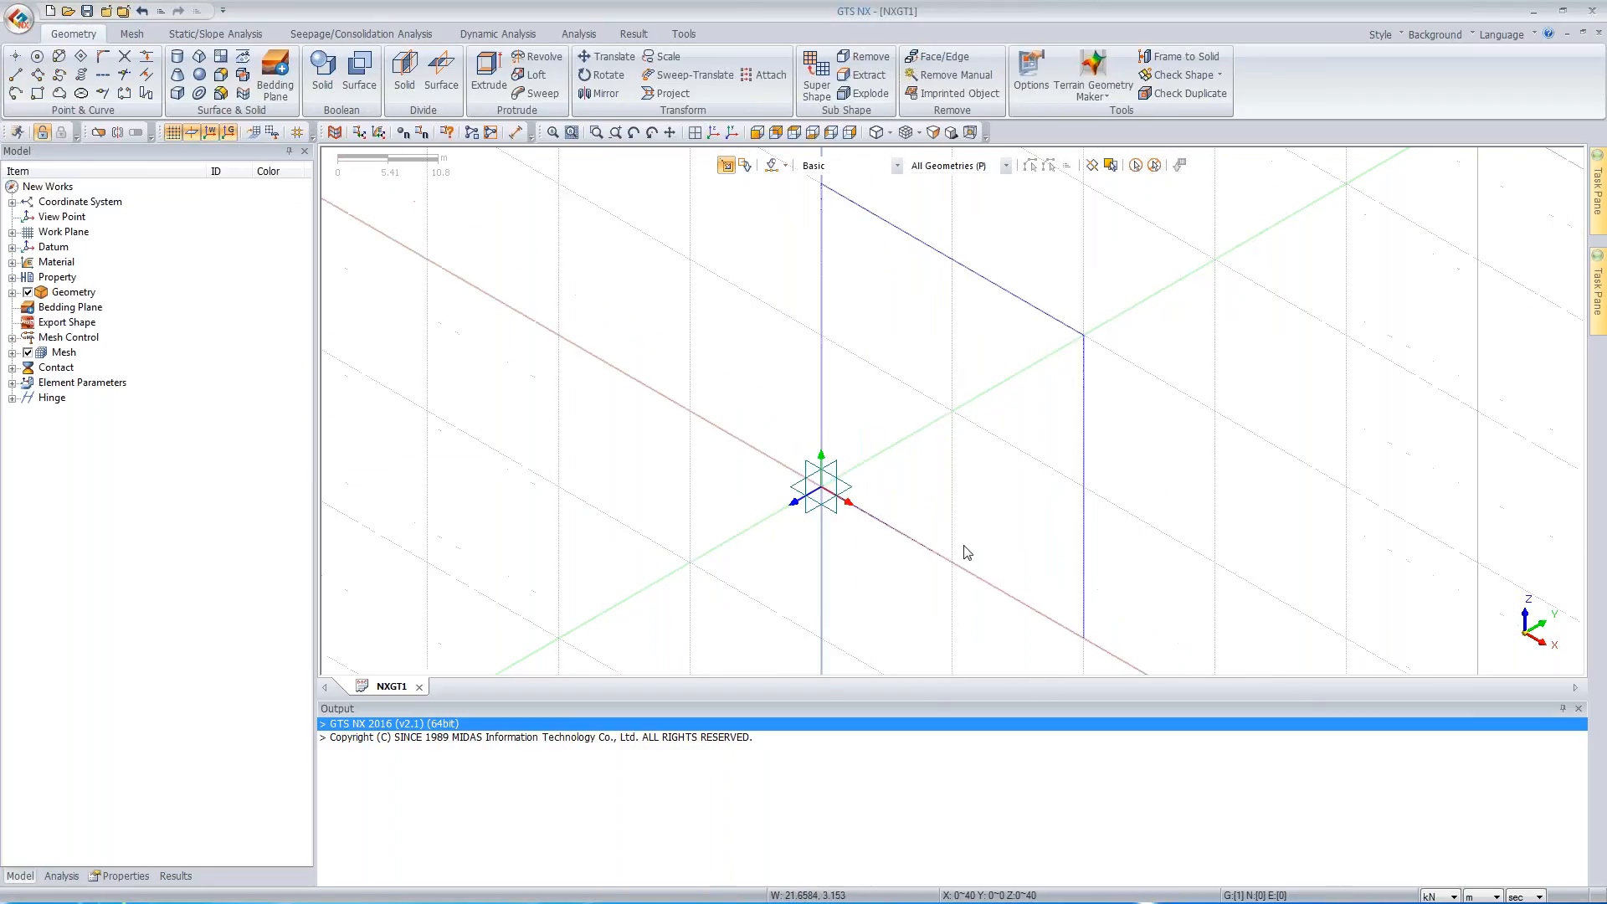
left_click(81, 94)
left_click_drag(116, 155, 253, 157)
left_click(256, 200)
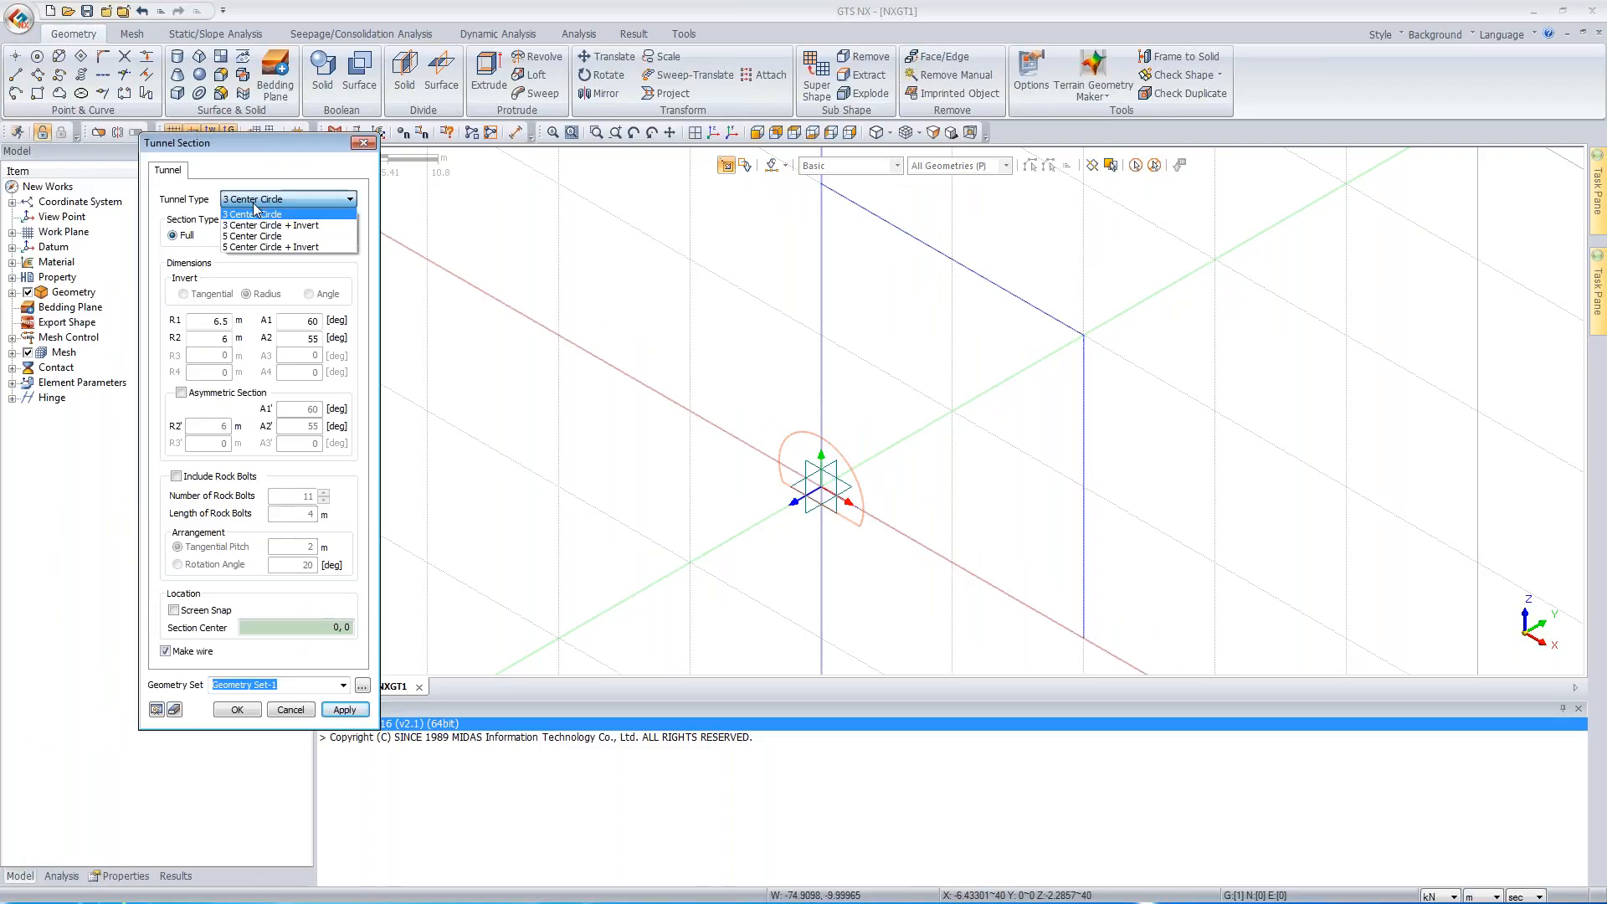
left_click(258, 214)
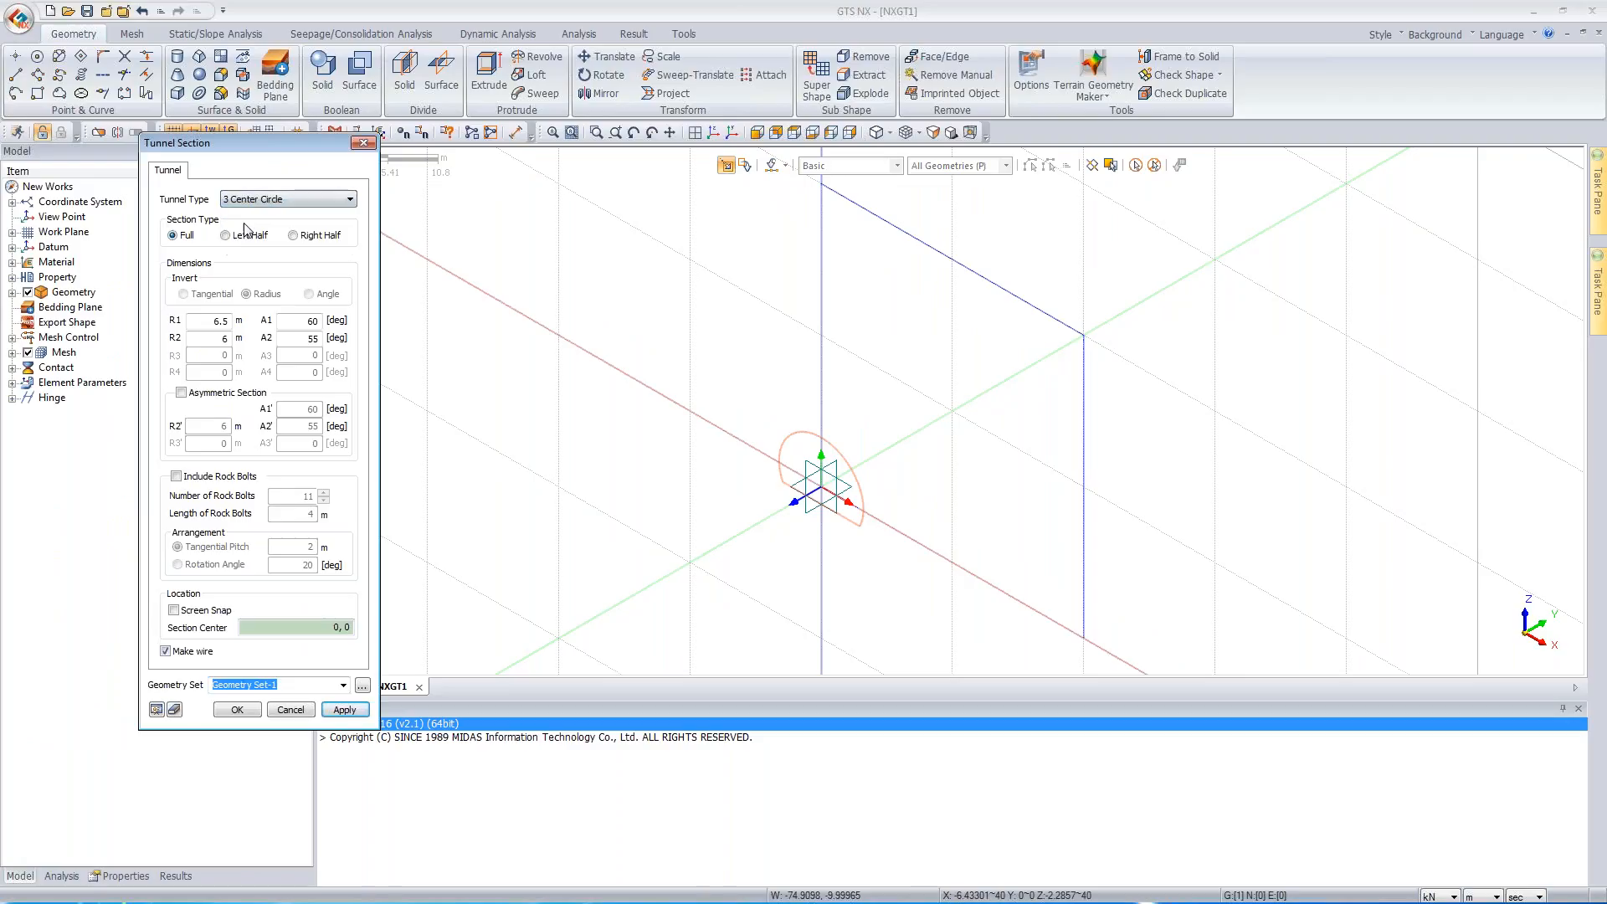
left_click(297, 236)
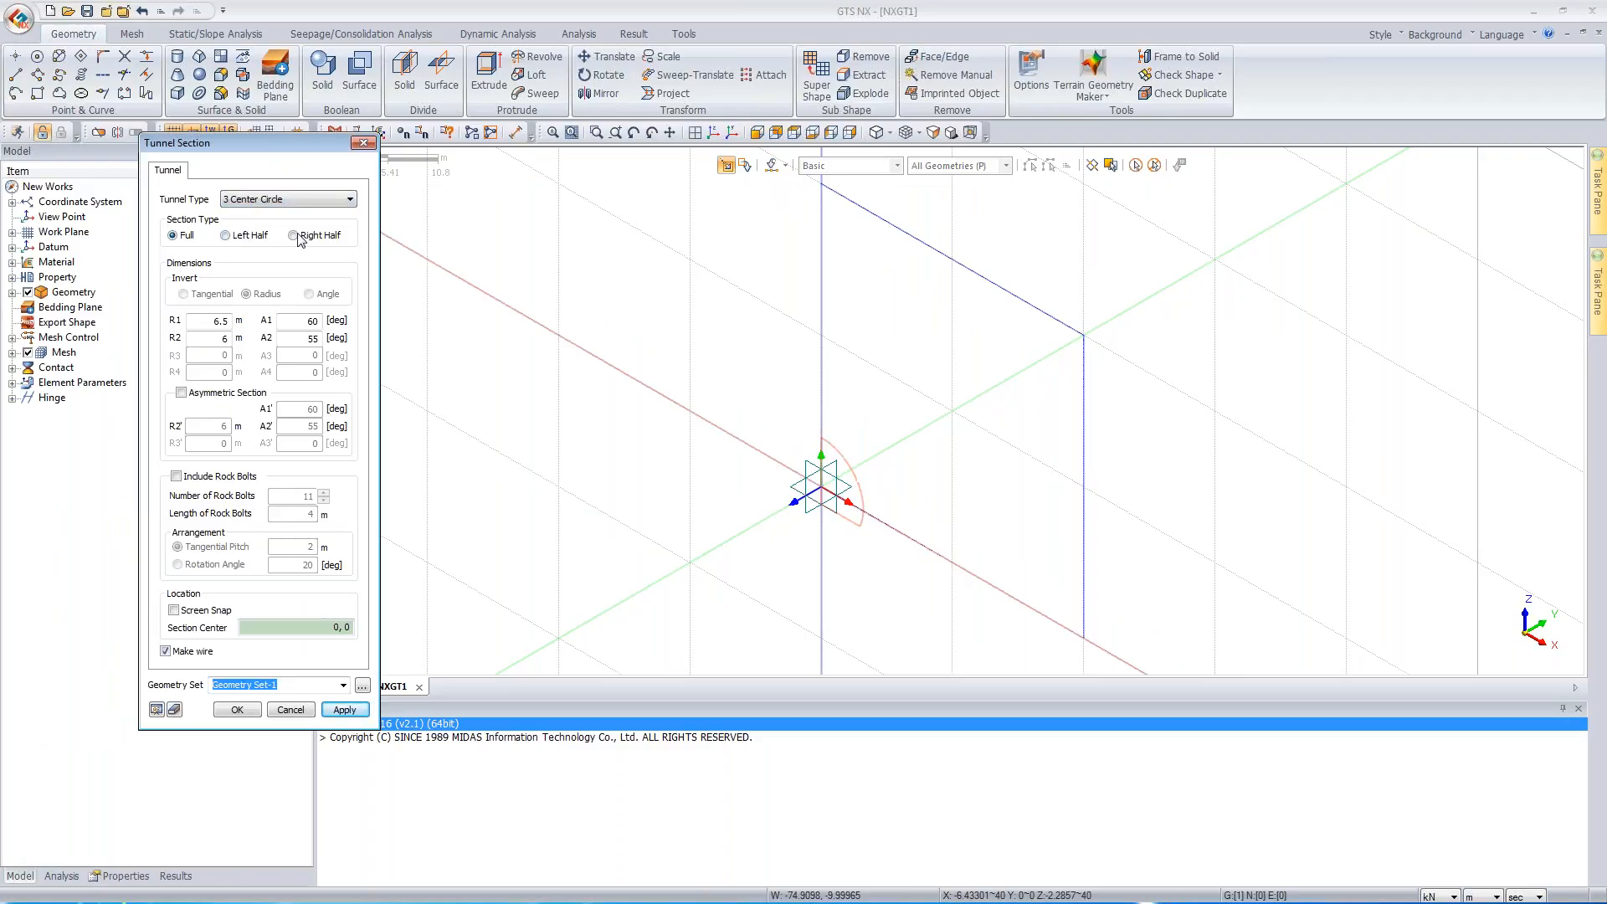
left_click(174, 236)
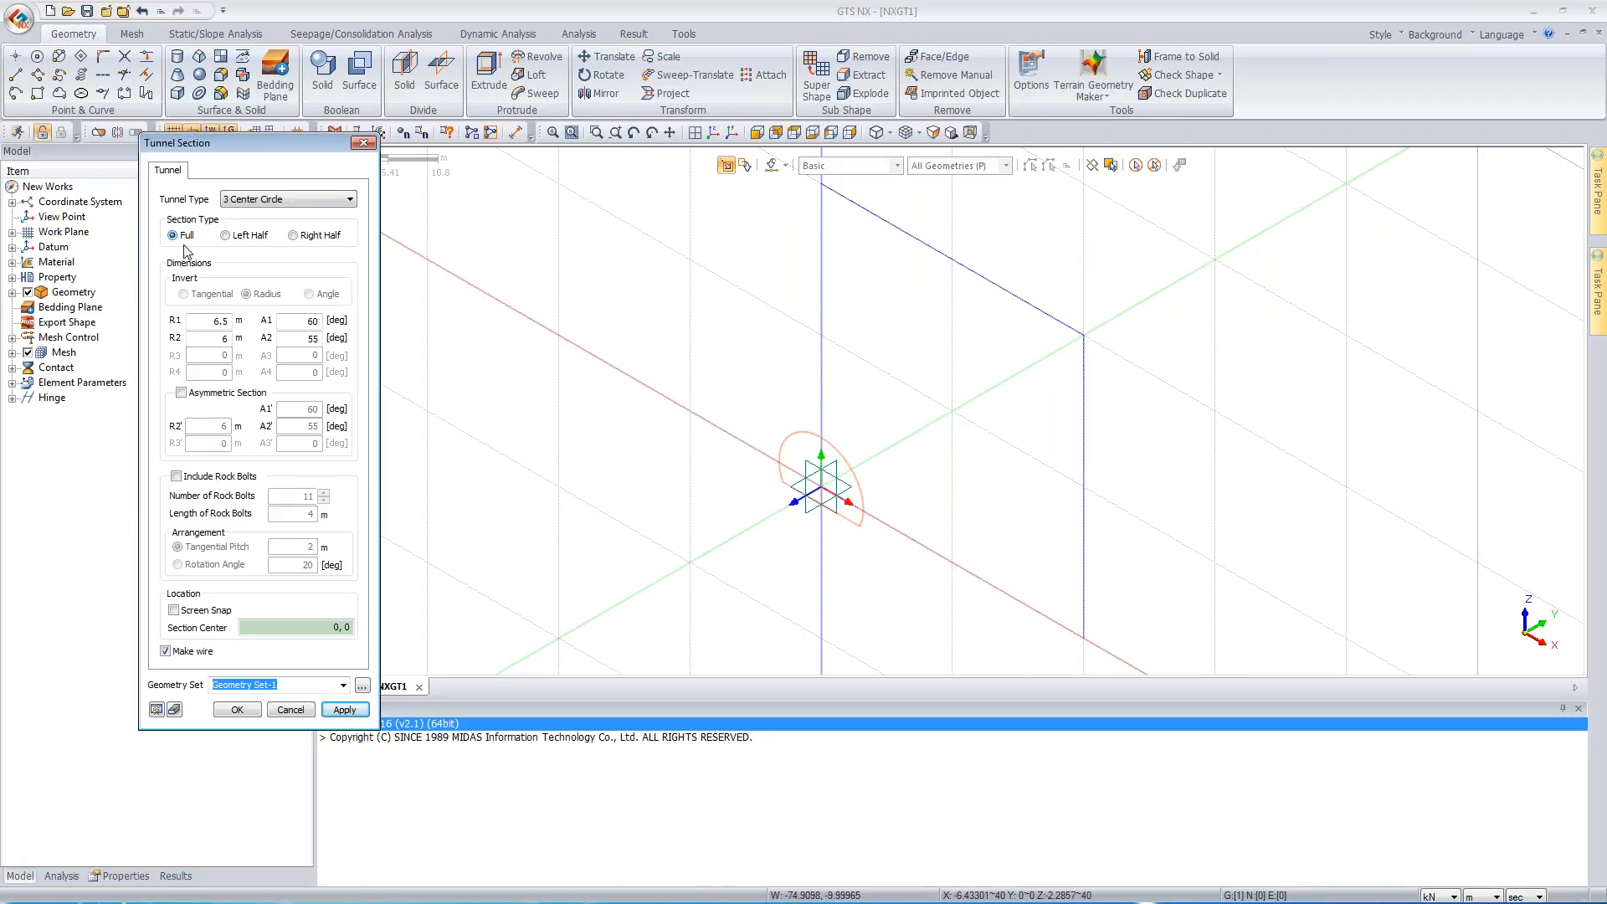
double_click(219, 320)
type("4")
key("Tab")
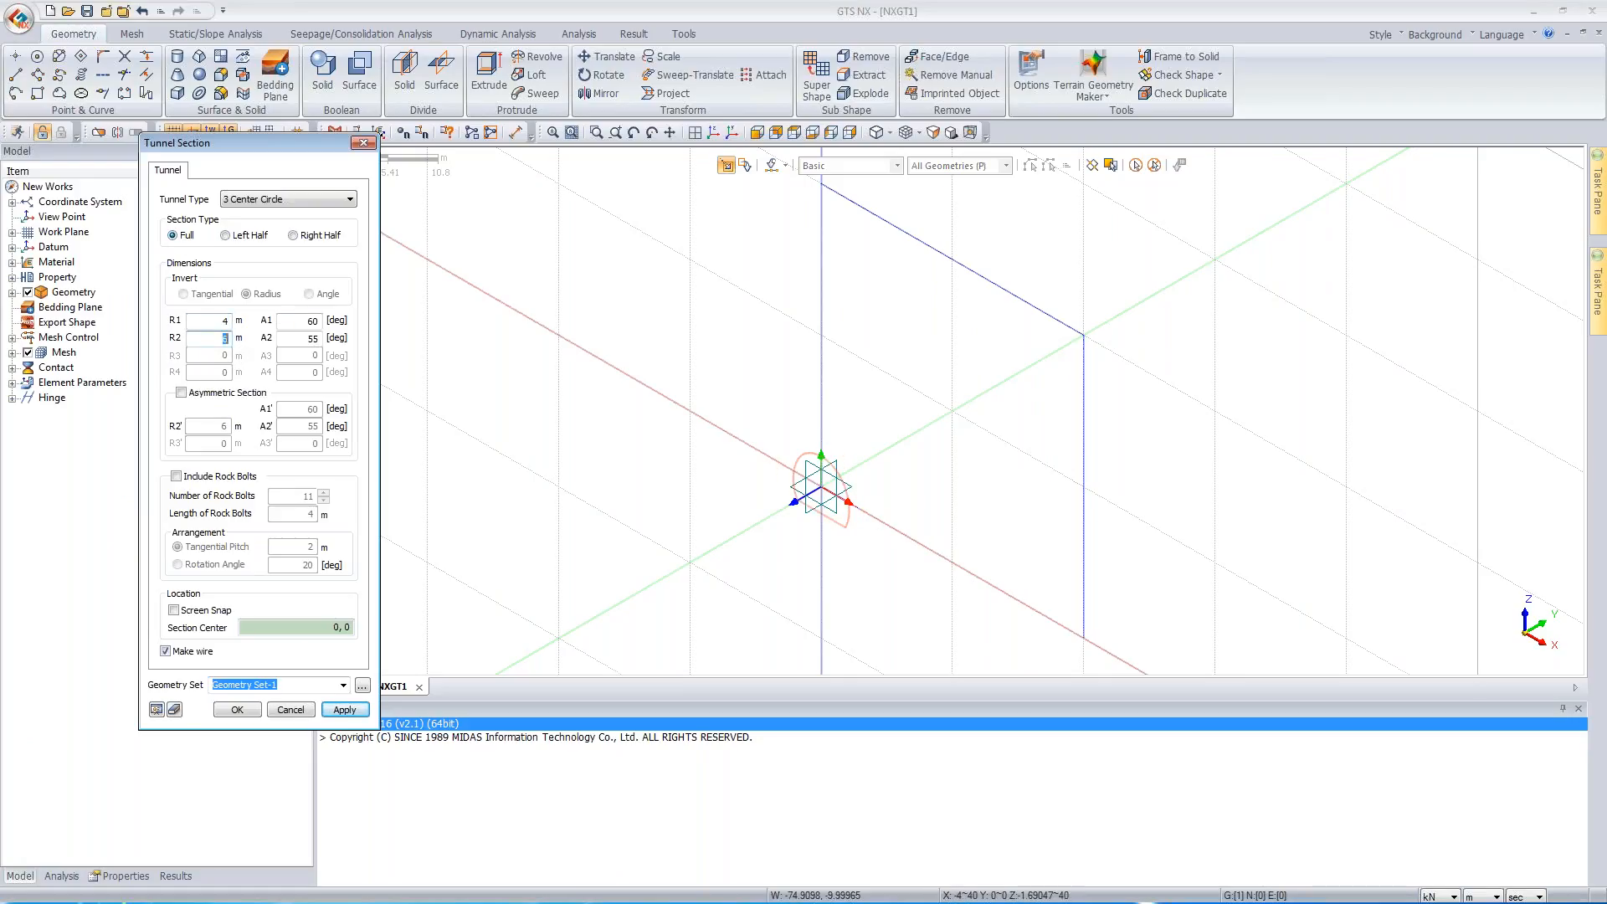
type("4")
left_click(176, 476)
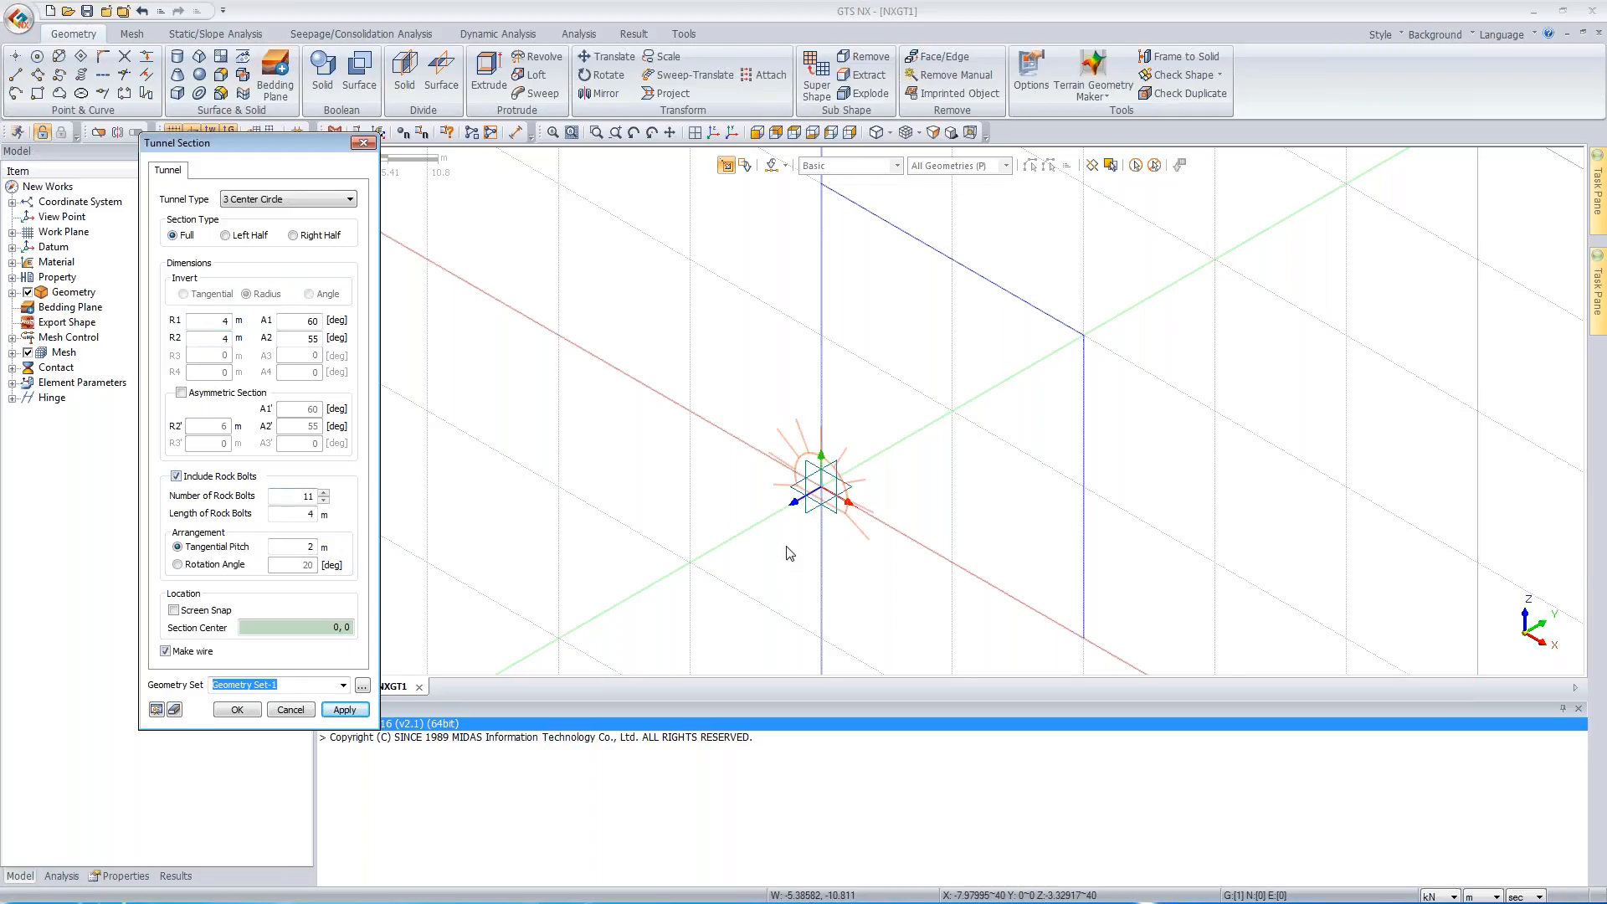
middle_click_drag(789, 549, 773, 481)
scroll(862, 500, "up", 4)
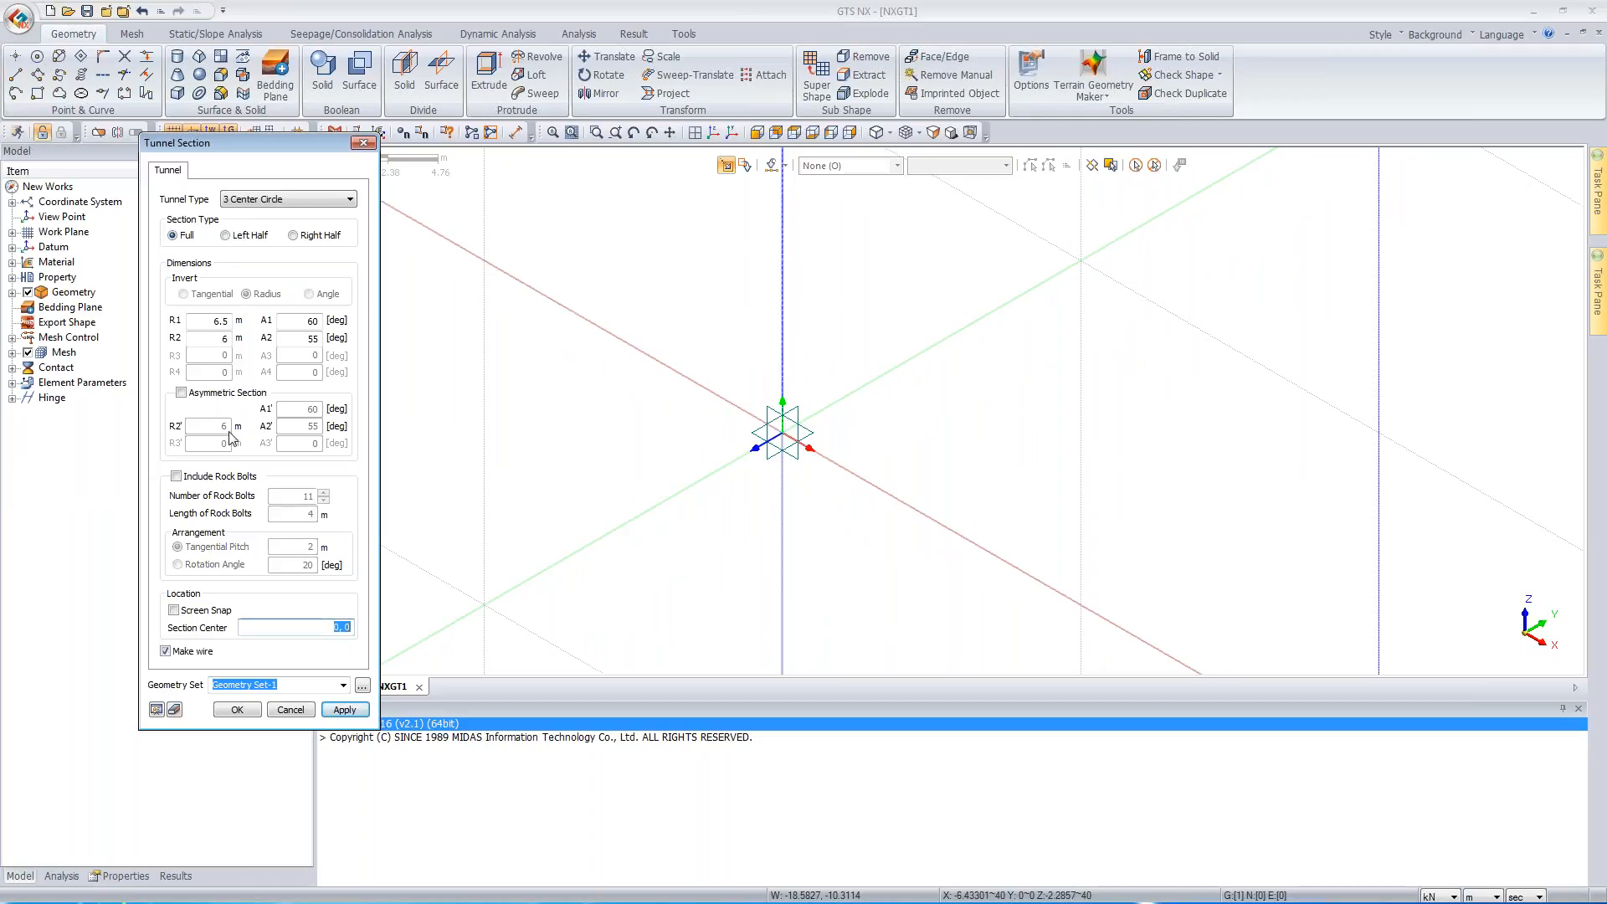
- Set the 3 Center Circle tunnel section's R1 and R2 to 4 m and include 7 rock bolts
double_click(208, 318)
type("4")
key("Tab")
type("4")
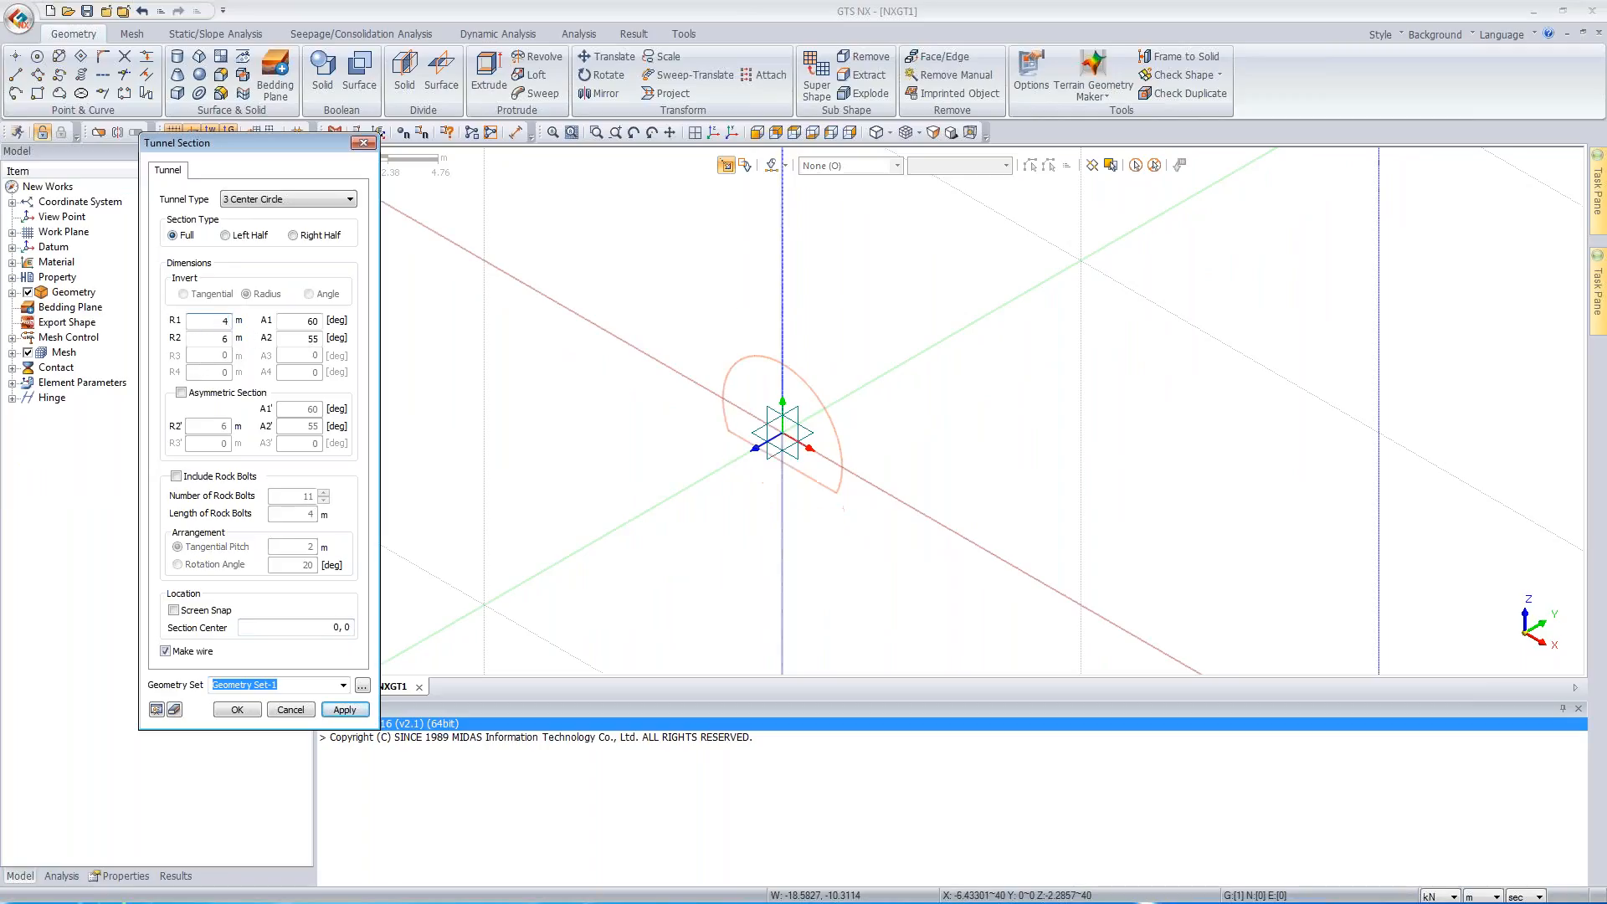
left_click(211, 478)
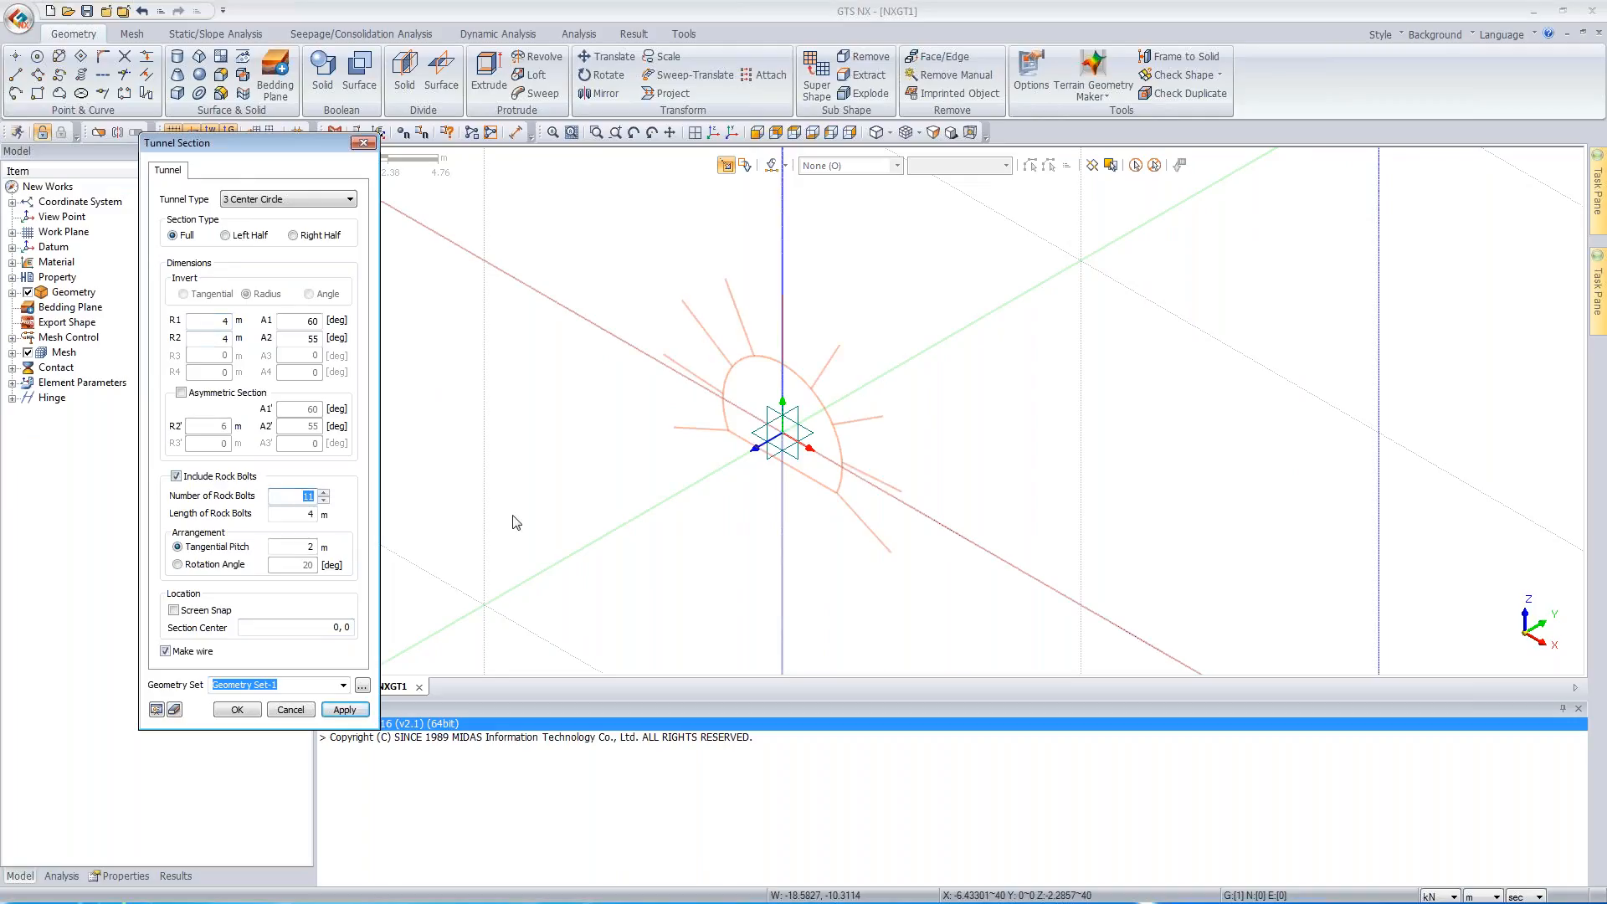
type("7")
key("Tab")
- Create the tunnel section with its section center at 20, 20 inside the rectangle
left_click(302, 626)
left_click_drag(303, 626, 536, 611)
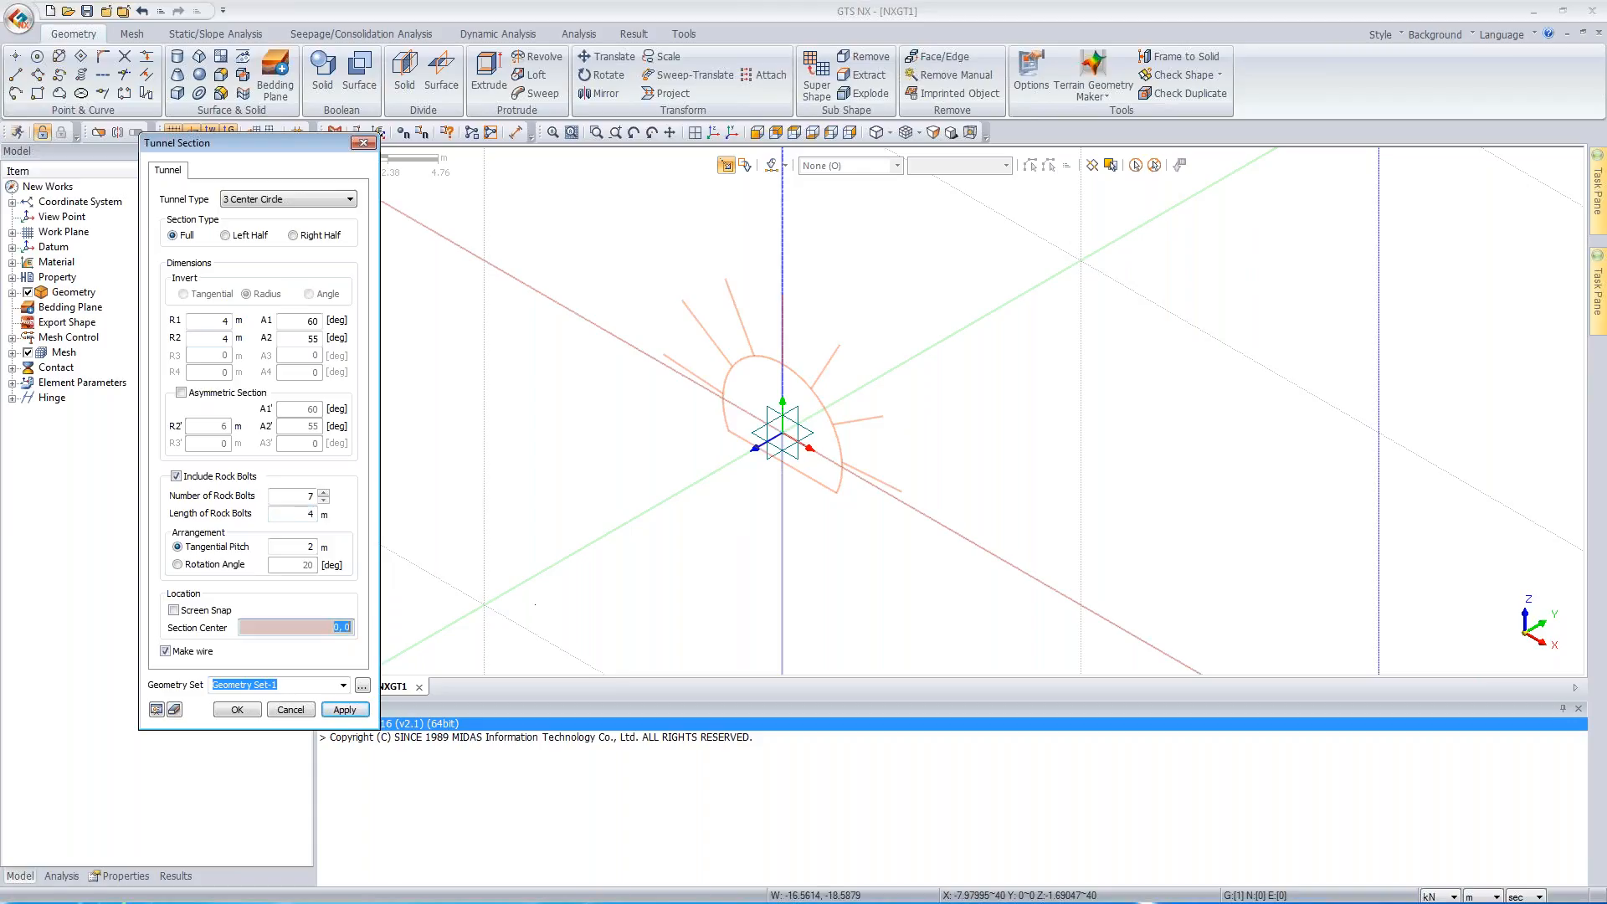
type("20,20")
left_click(239, 710)
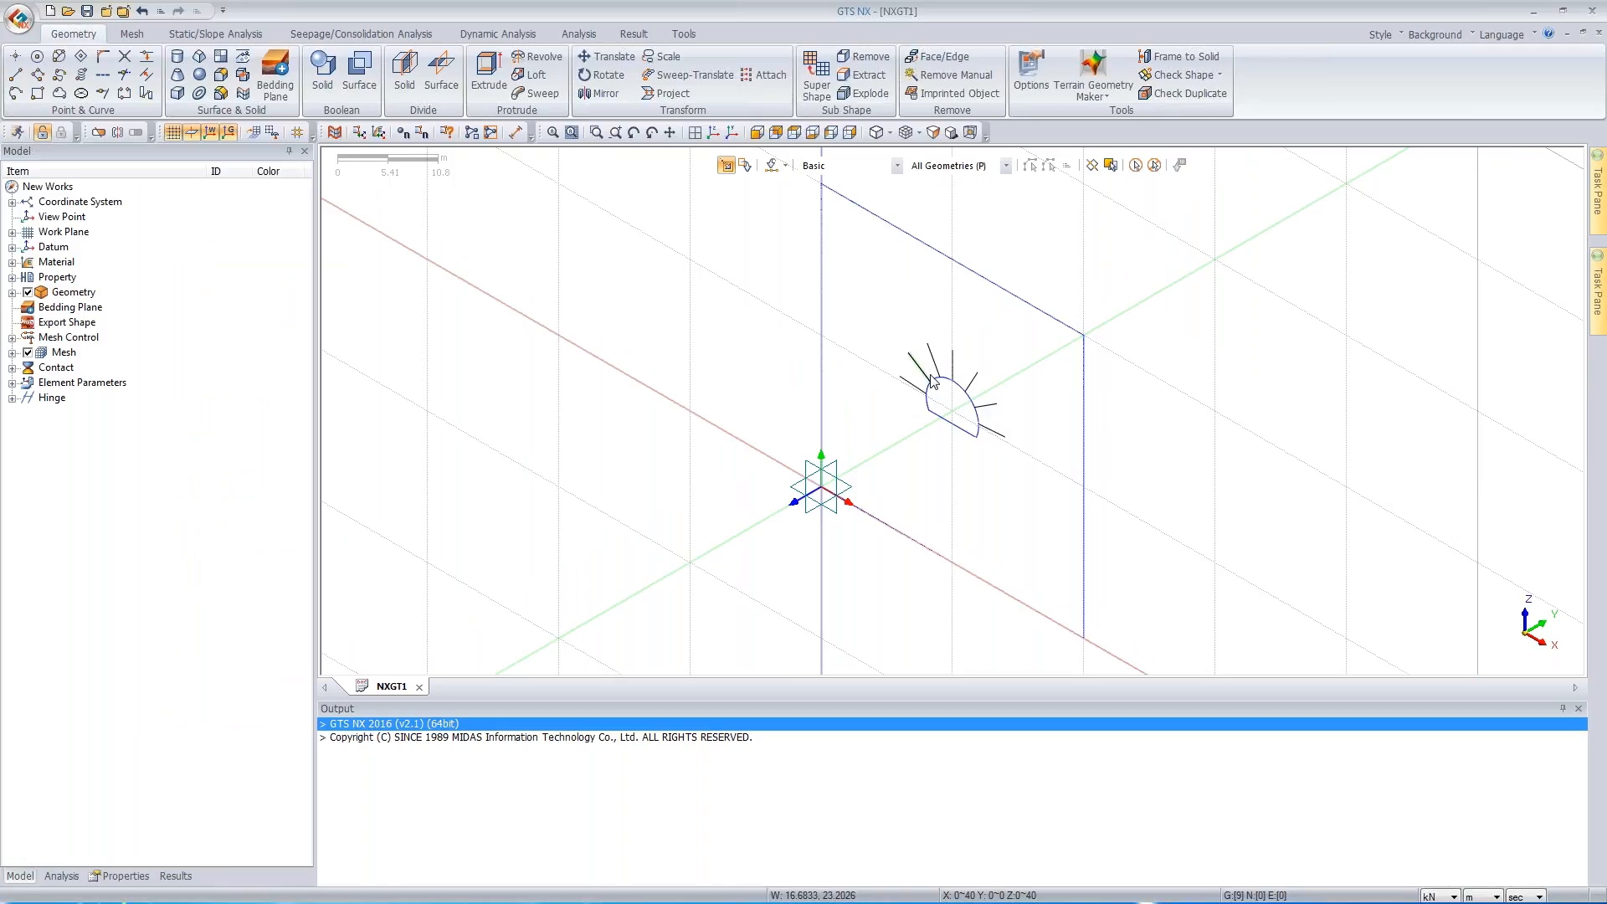
- Extrude the rectangle wire 40 m along the Y datum axis as a solid block
key("v")
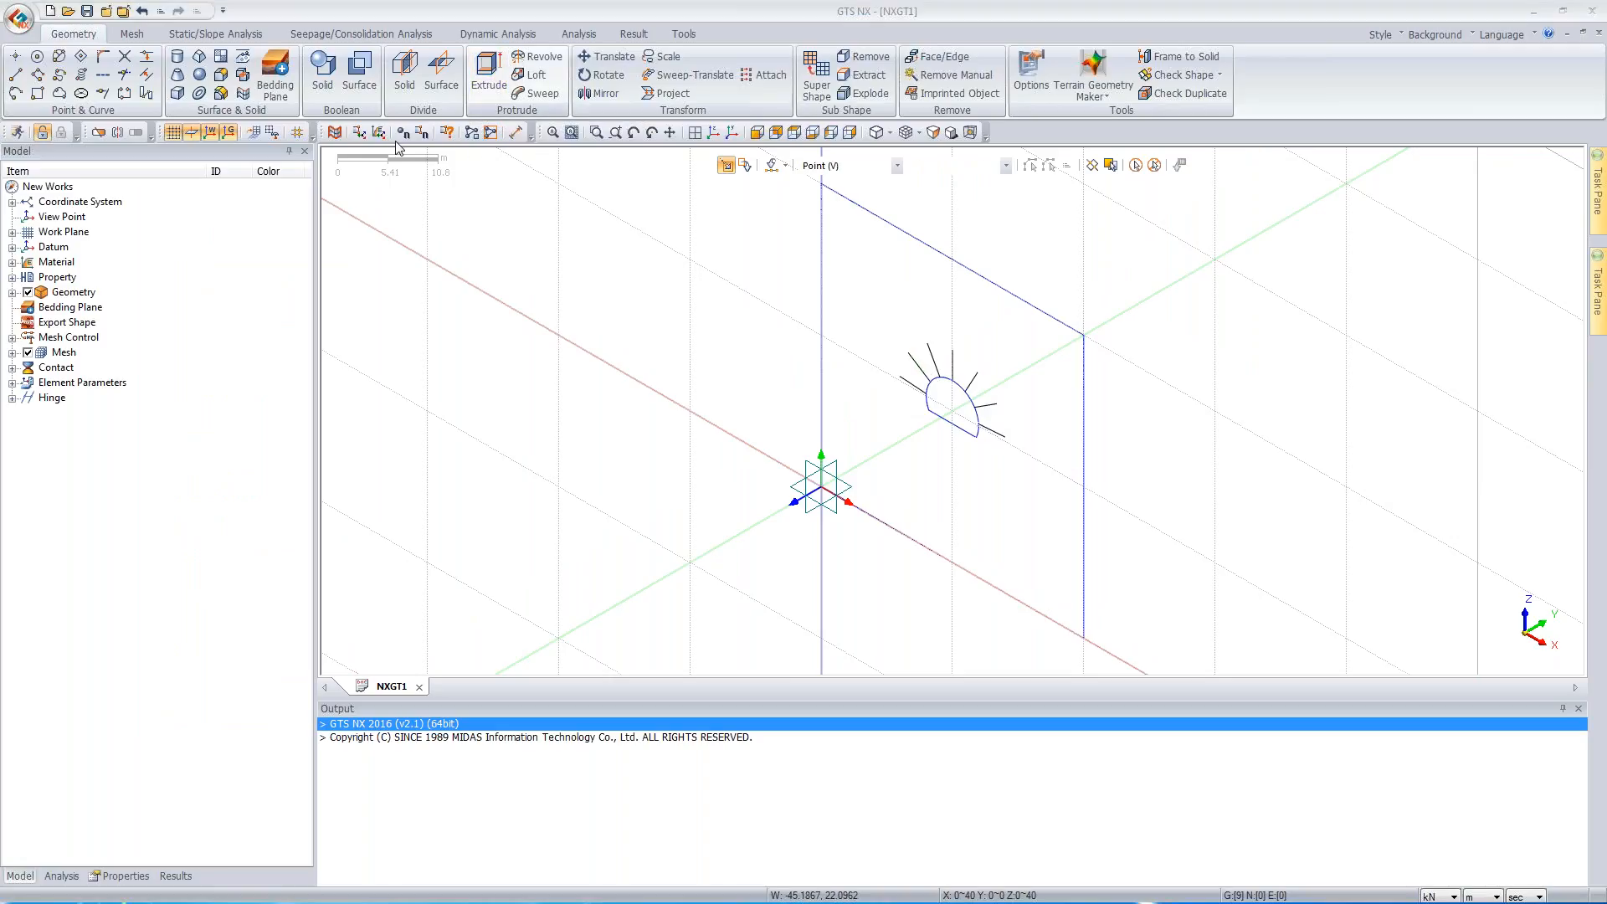
left_click_drag(159, 154, 307, 177)
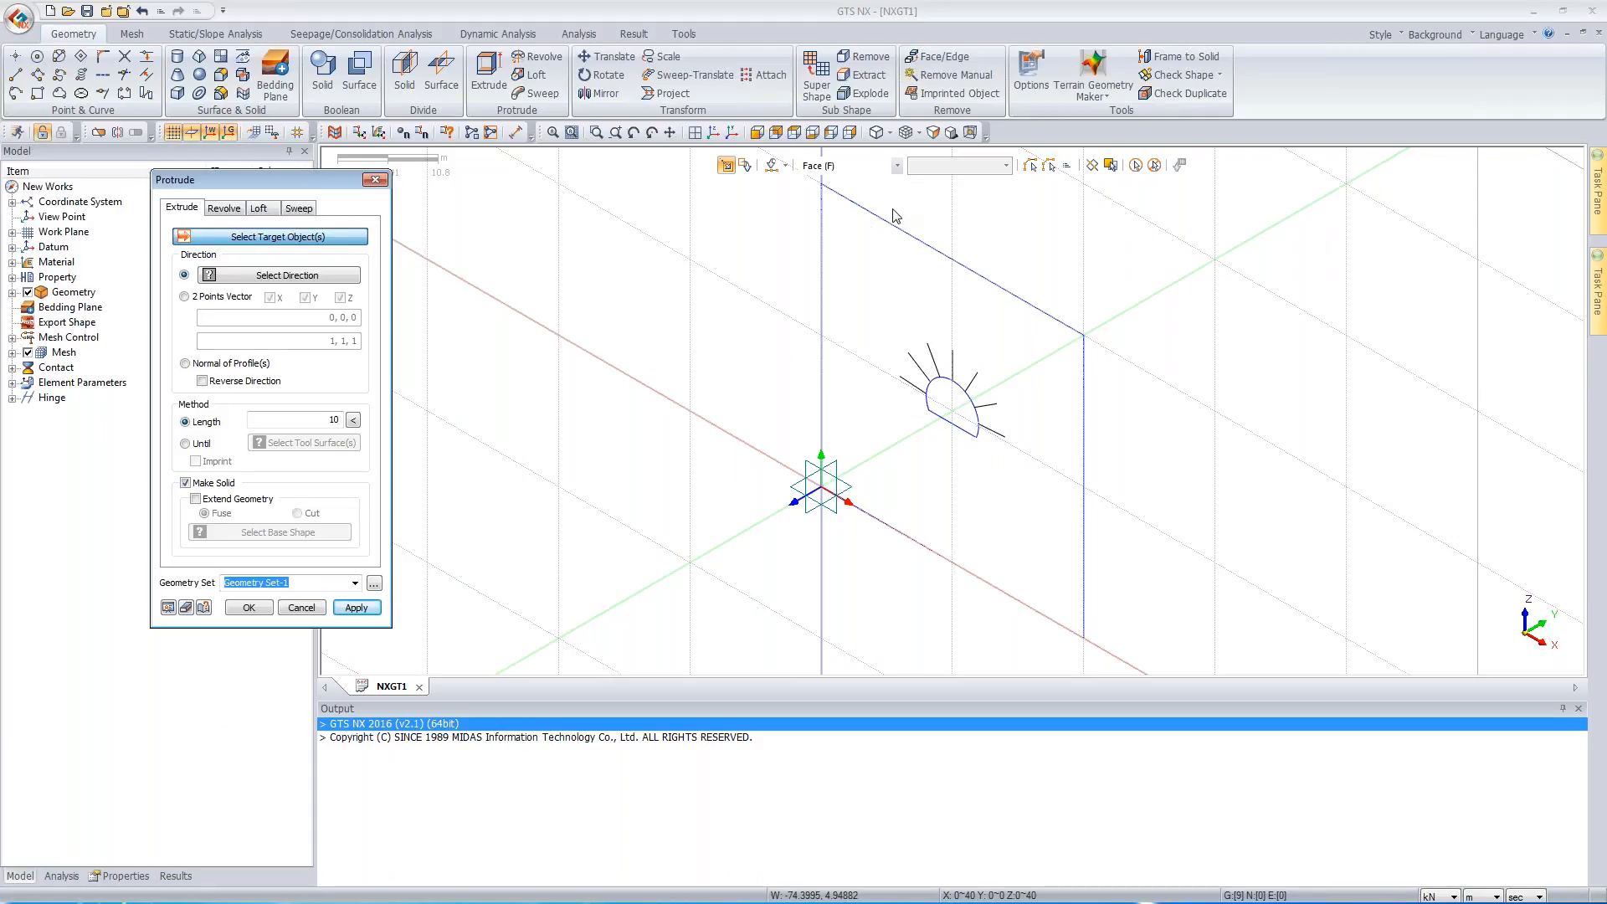
left_click(844, 171)
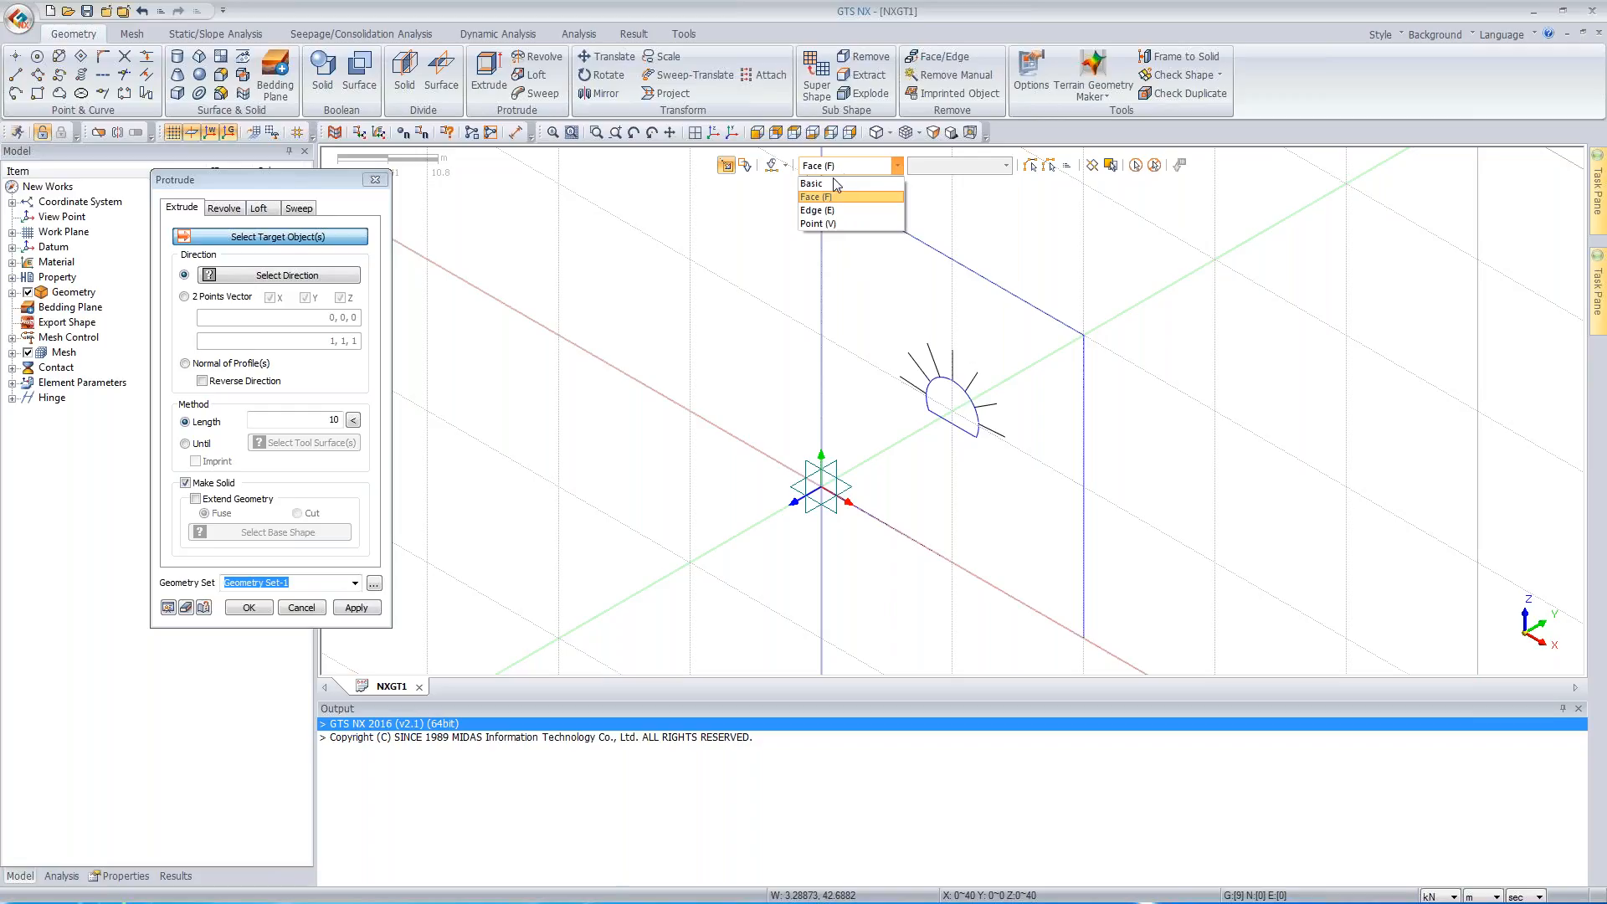
left_click(835, 183)
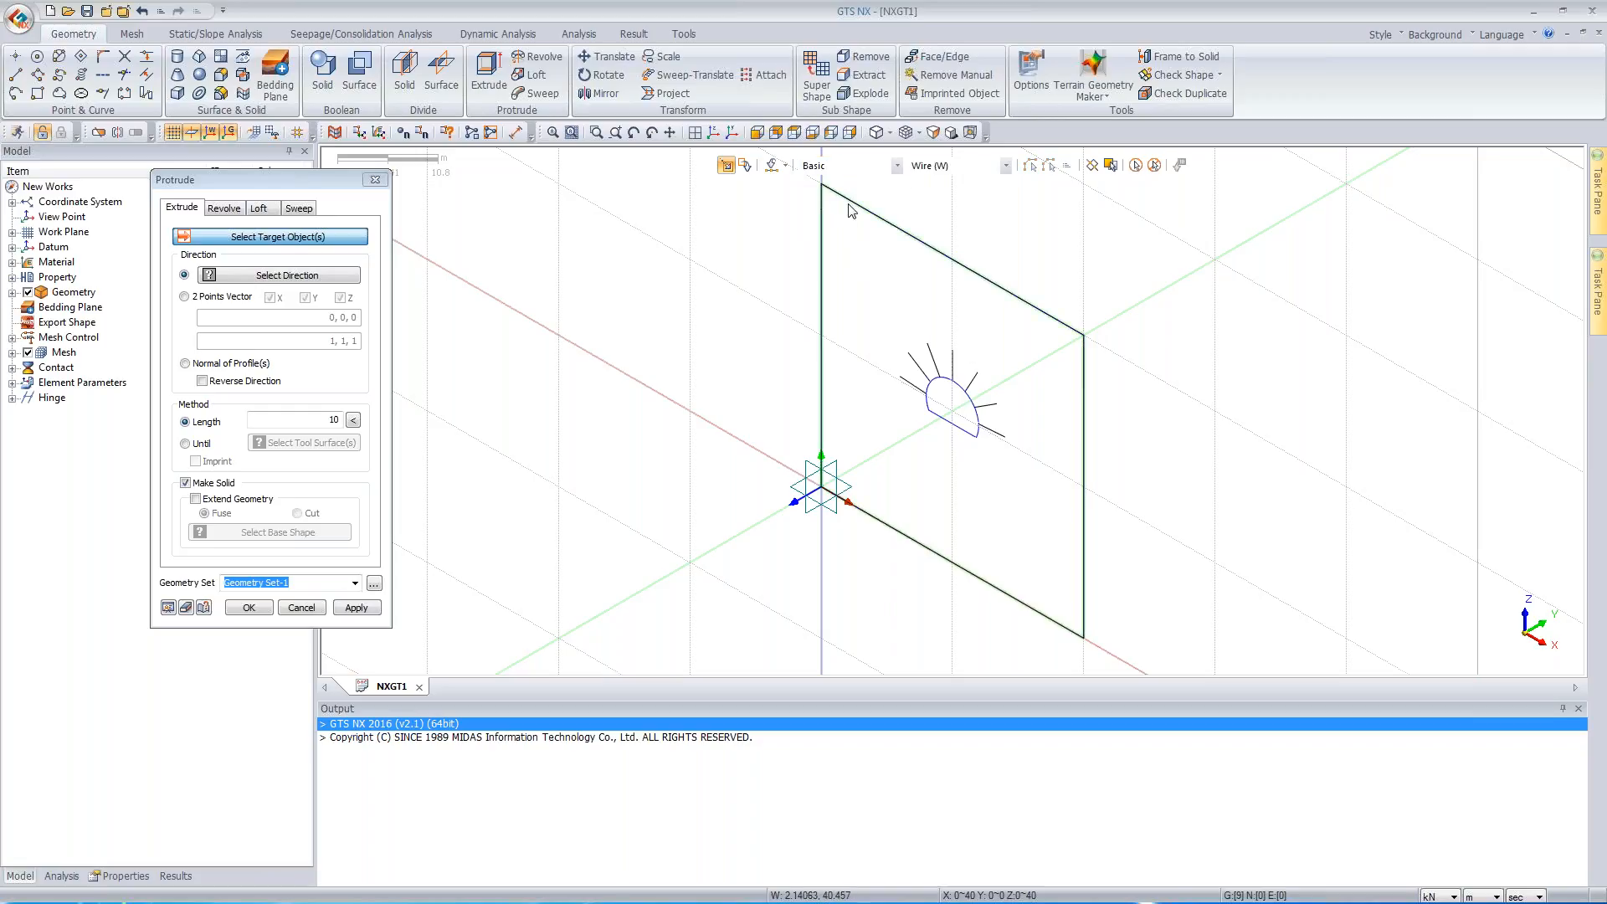
left_click(851, 210)
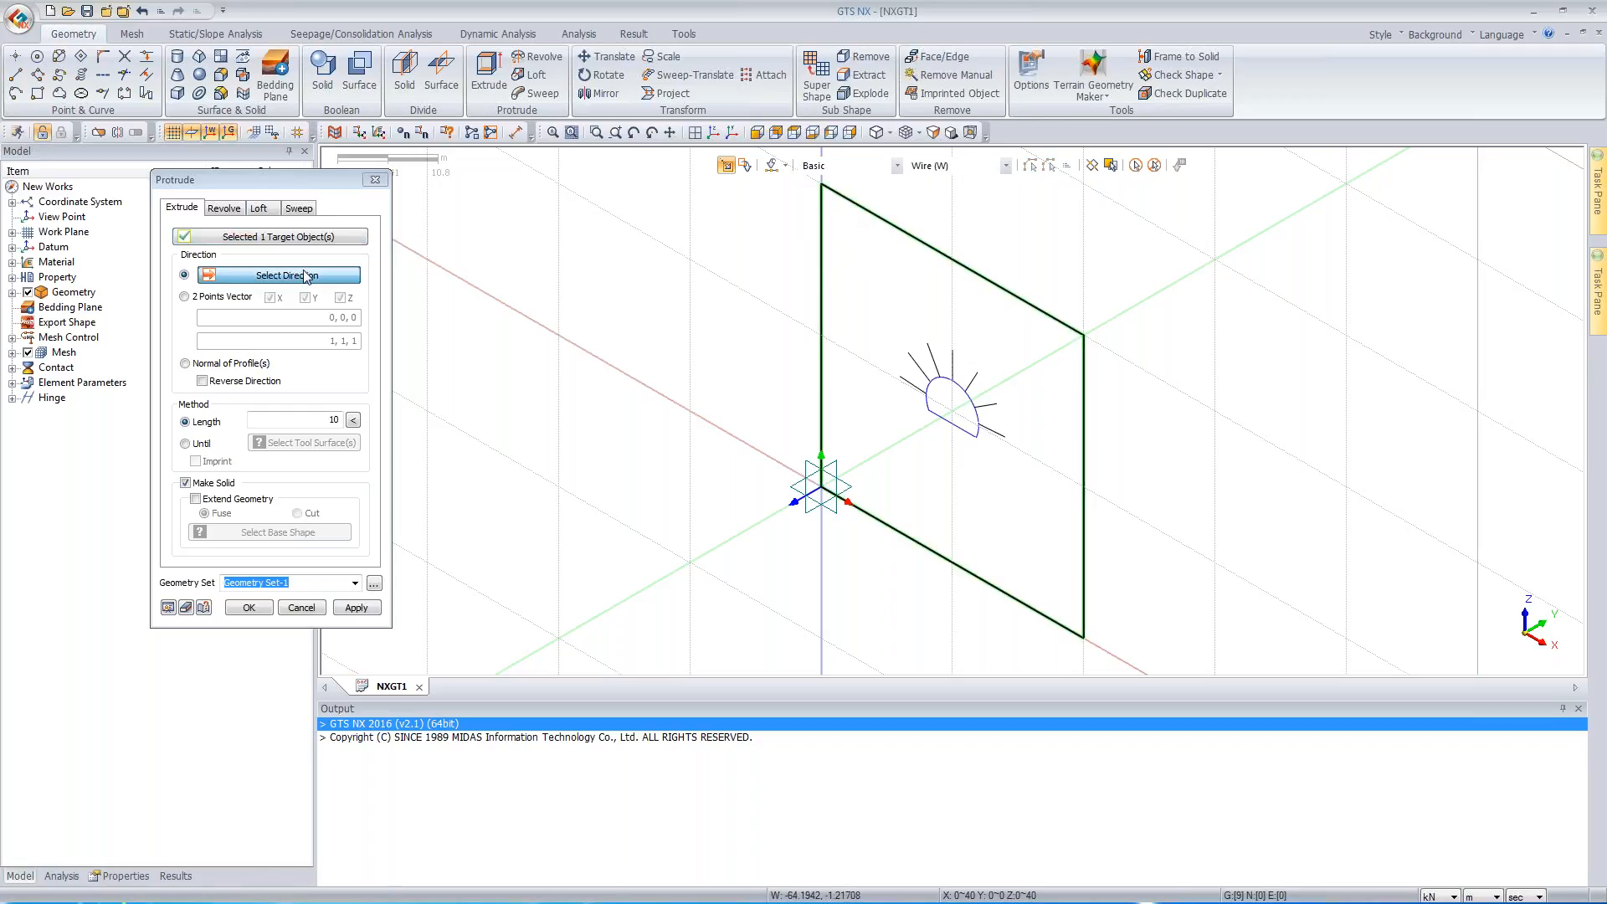
left_click(693, 559)
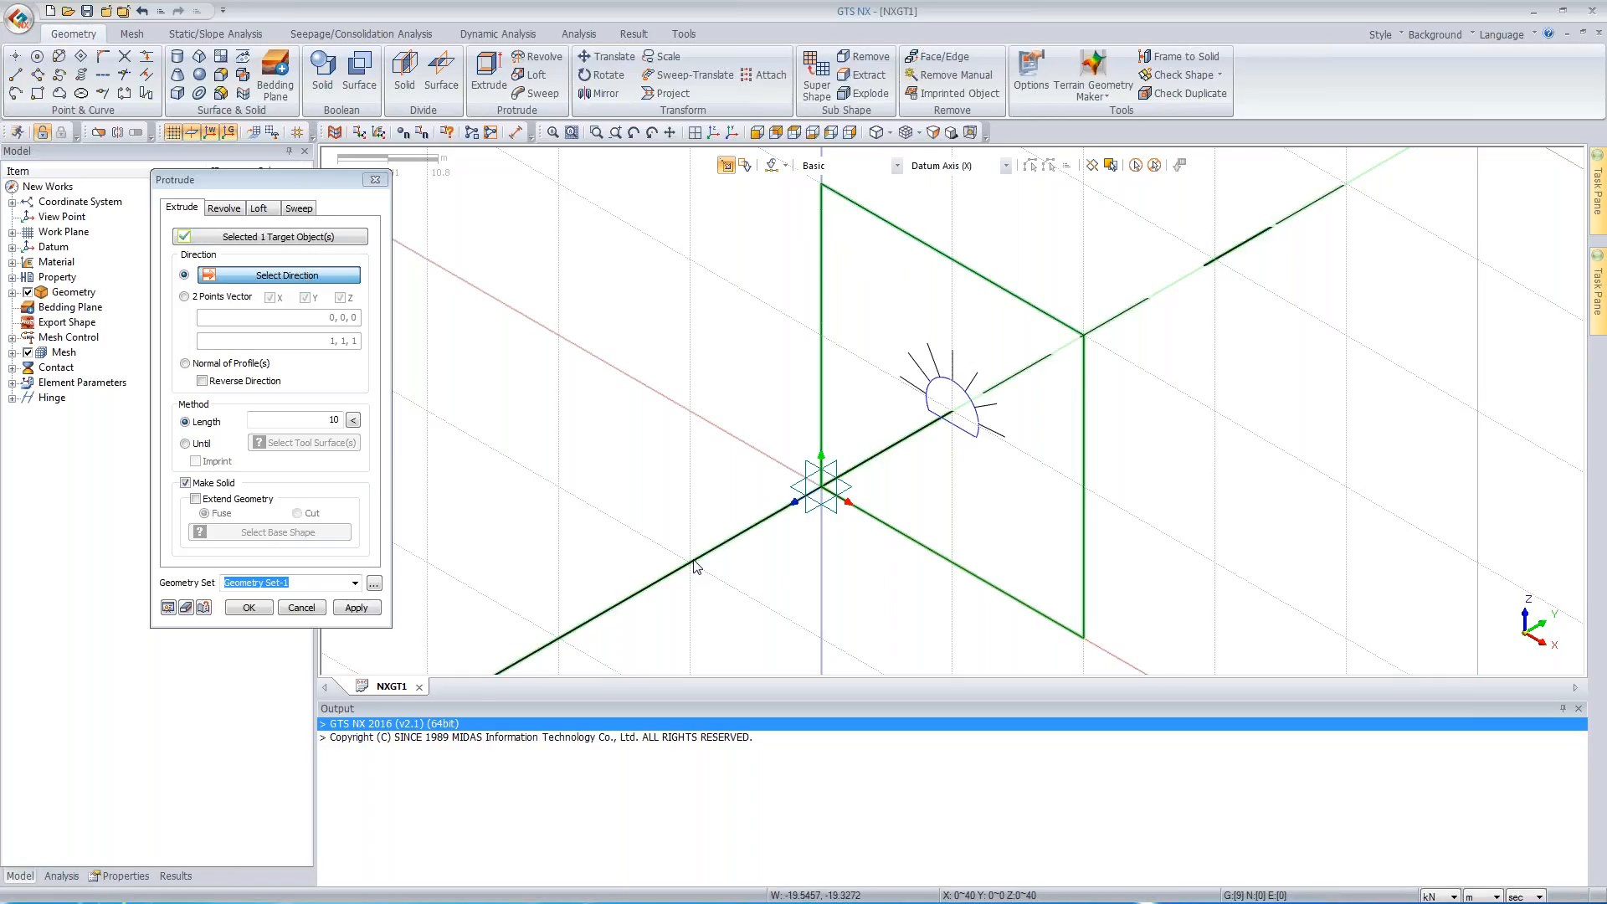
double_click(327, 421)
type("40")
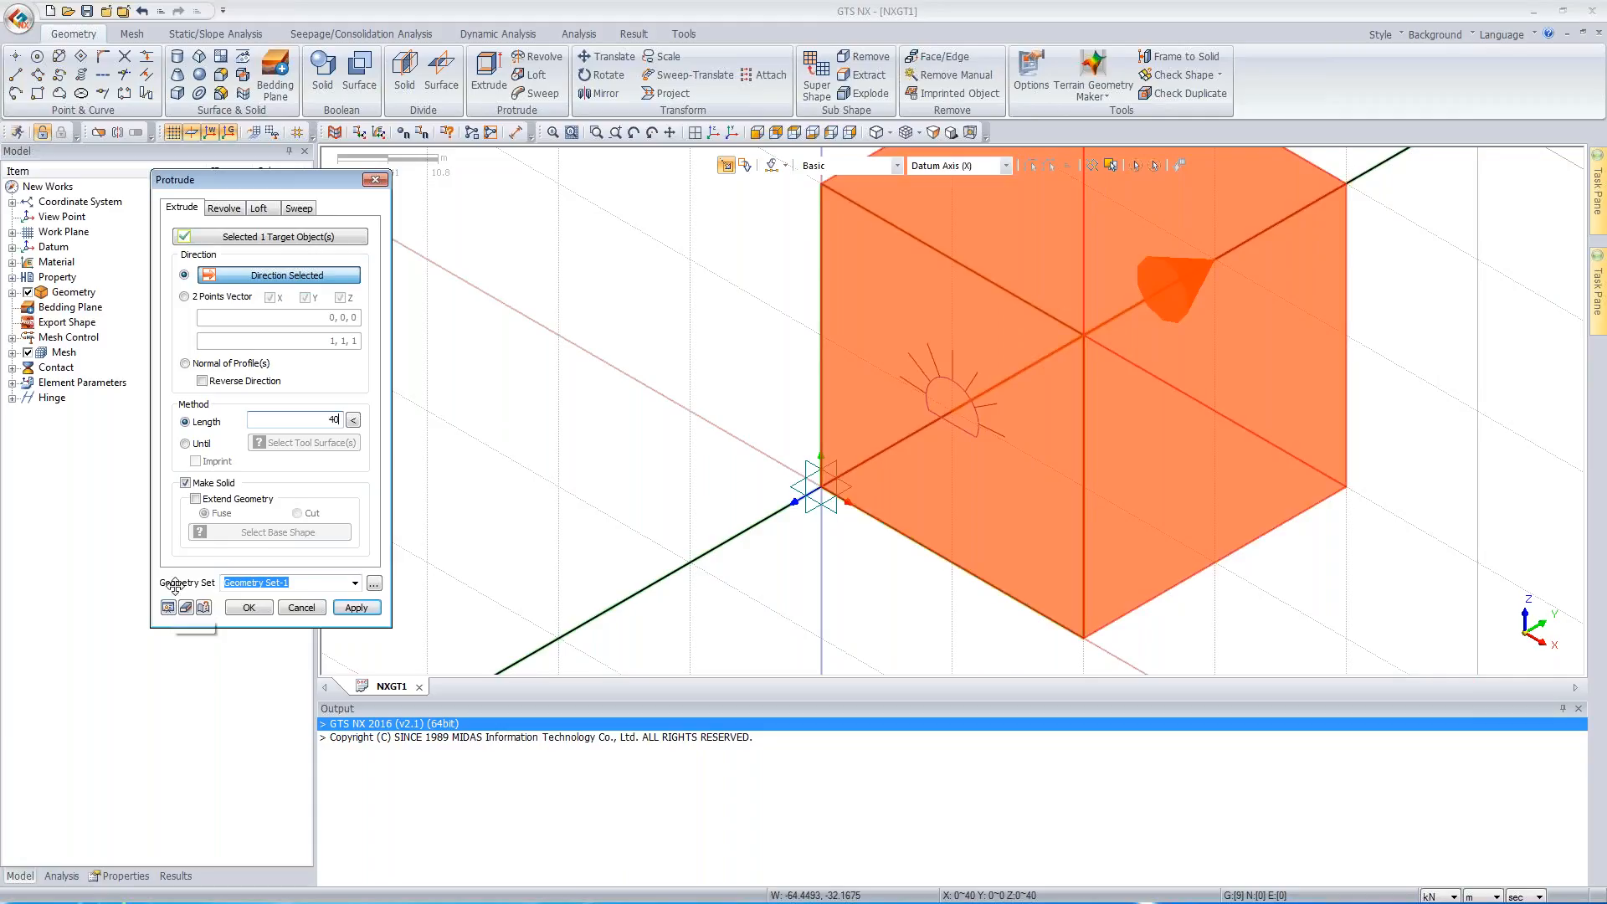
left_click(356, 607)
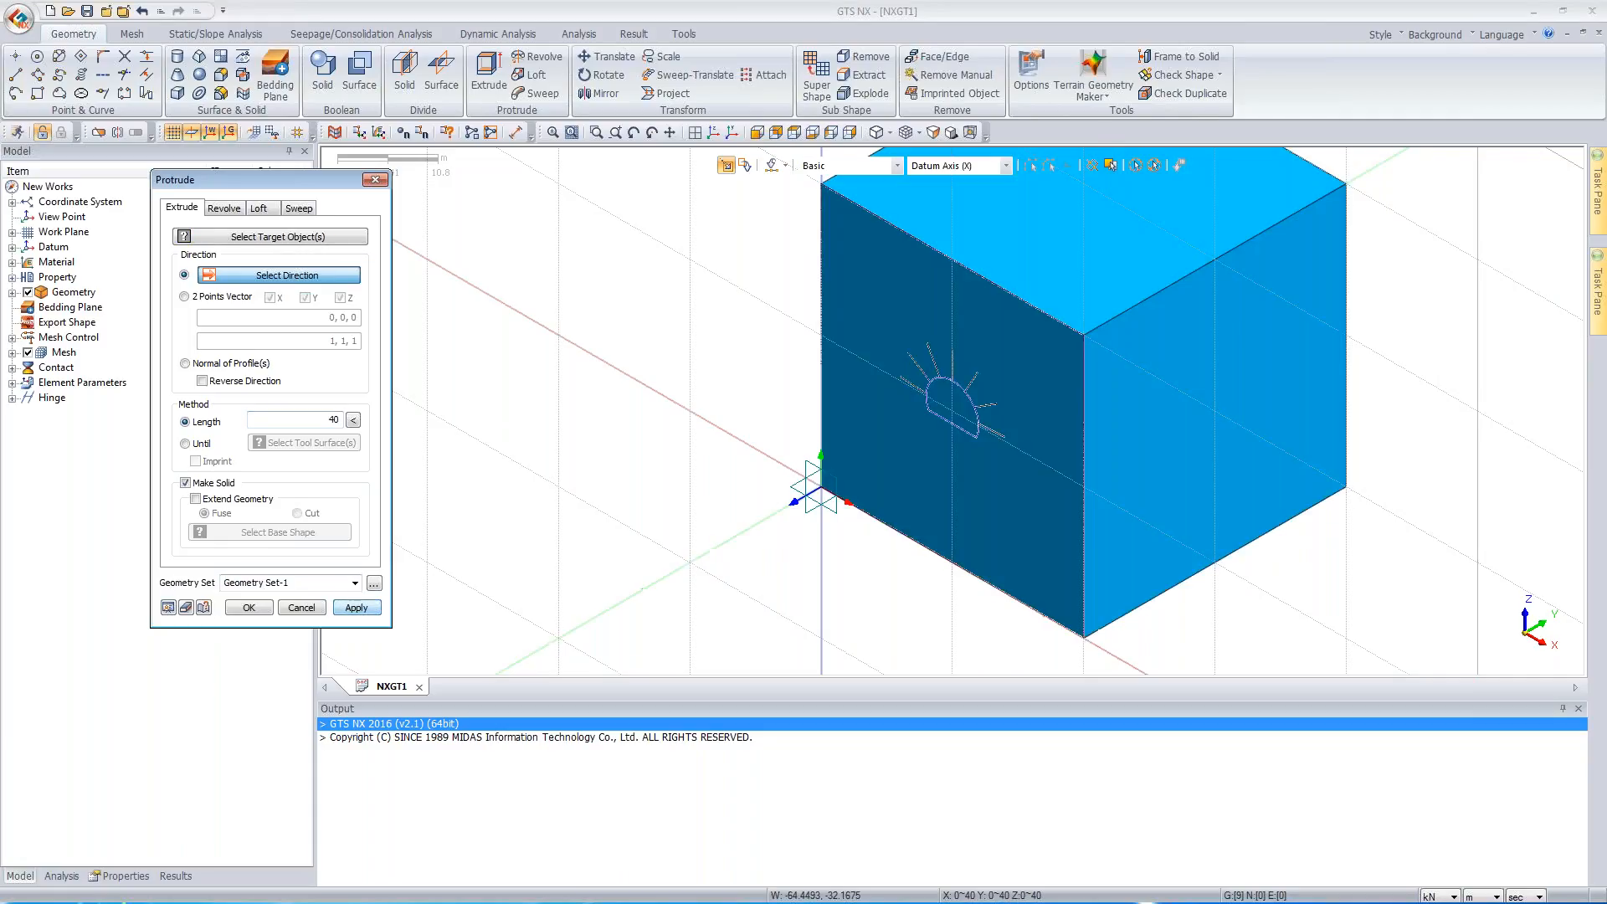
- Extrude the tunnel section wire 40 m along the Y datum axis as a solid
left_click(294, 241)
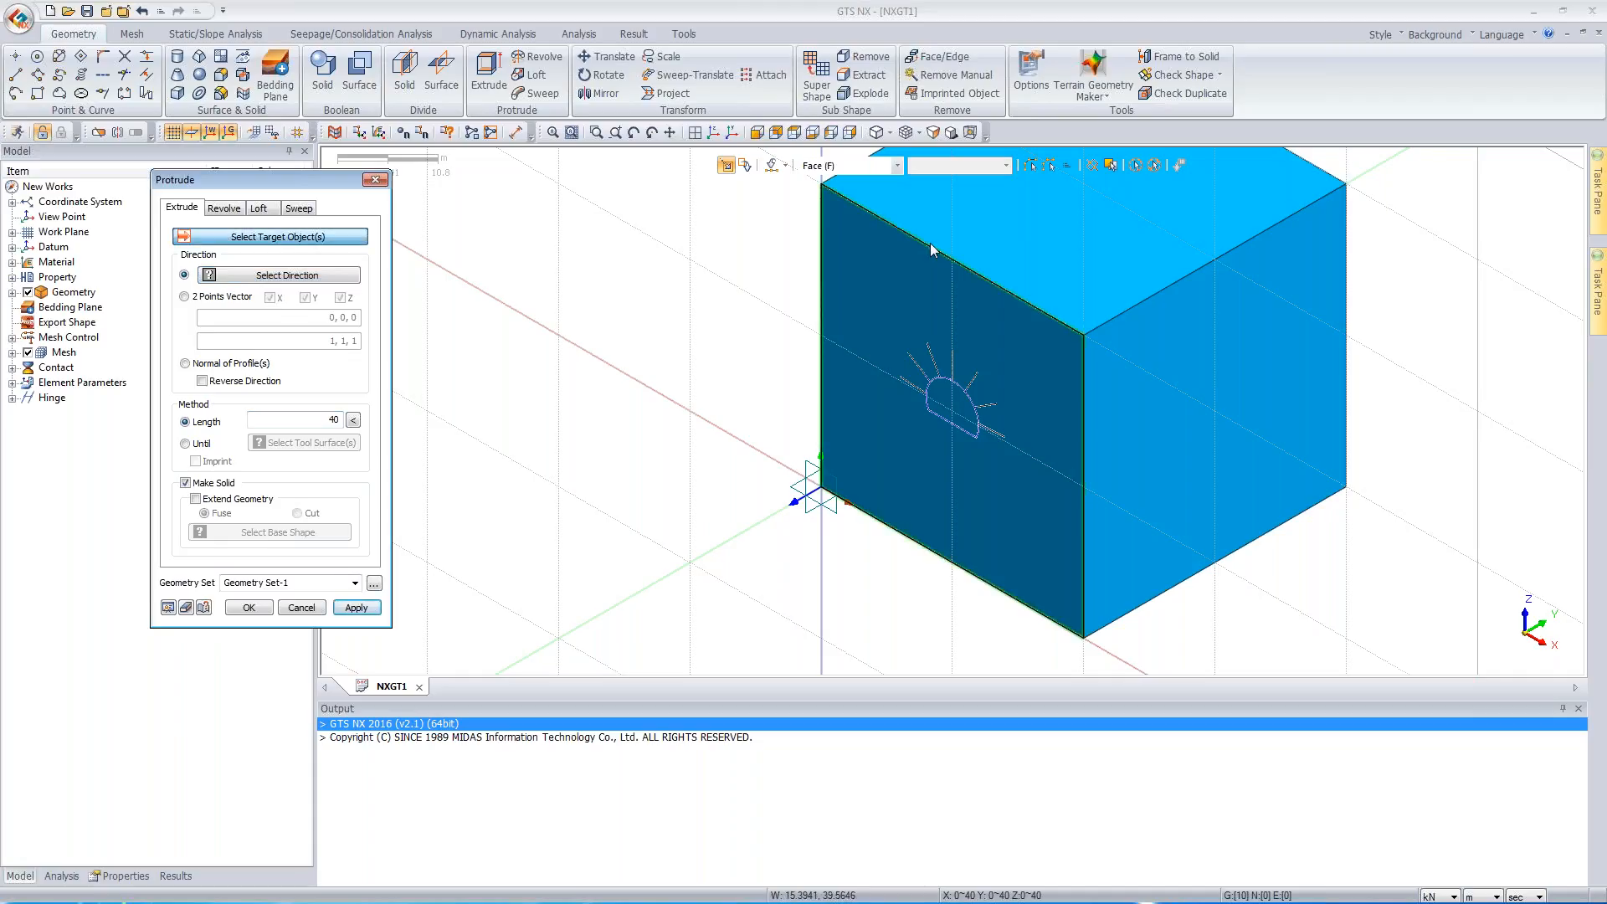
left_click(873, 170)
left_click(865, 184)
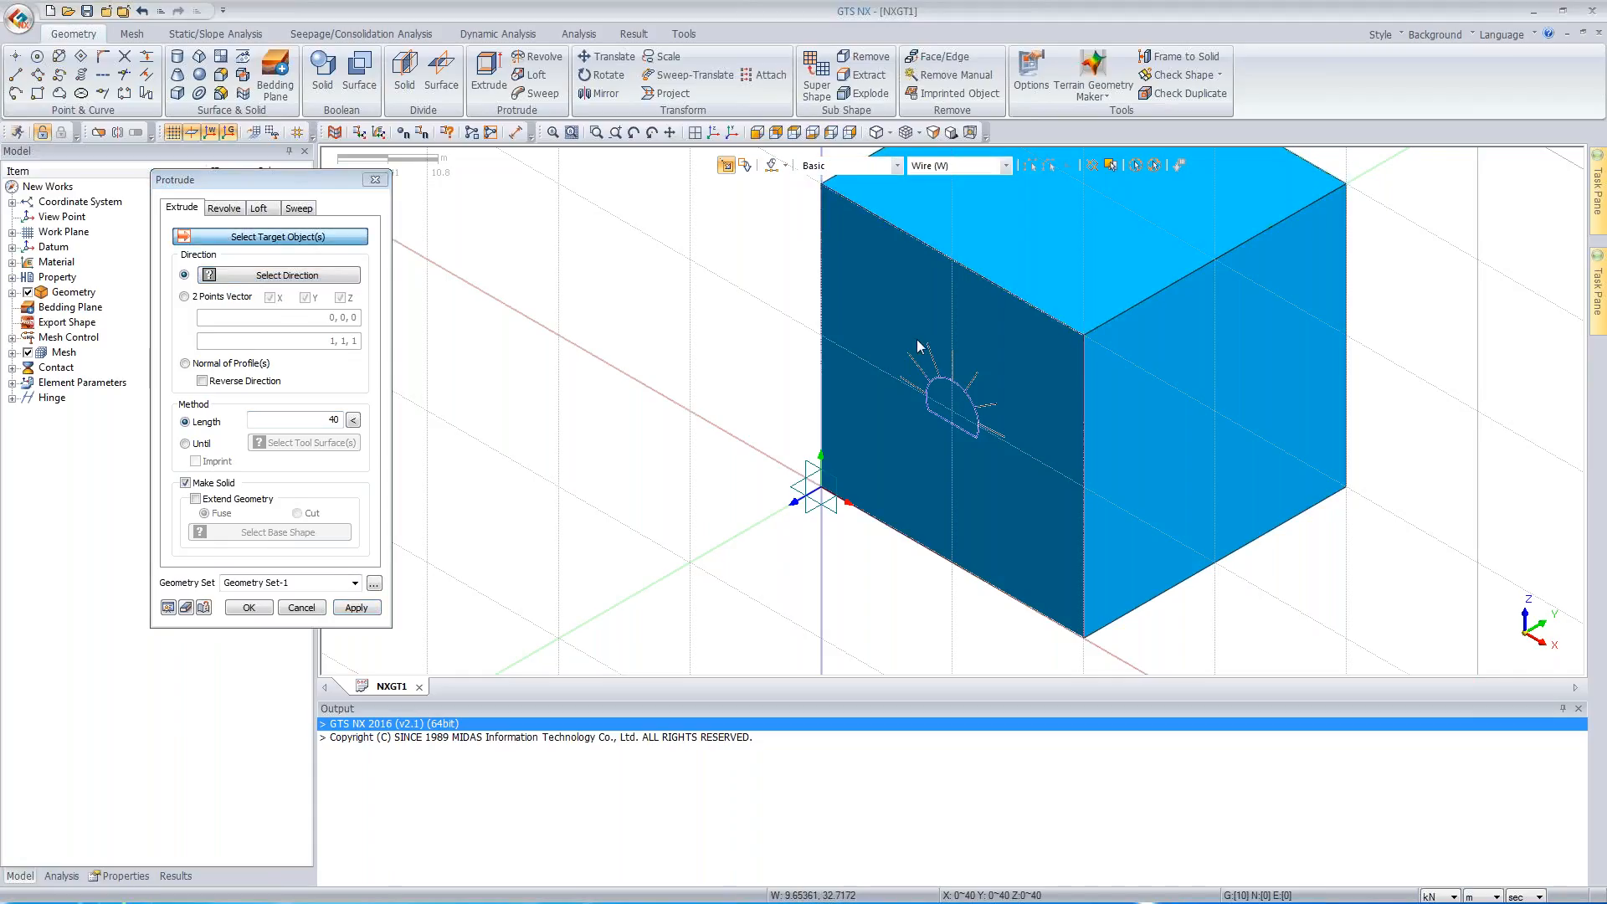
left_click(331, 276)
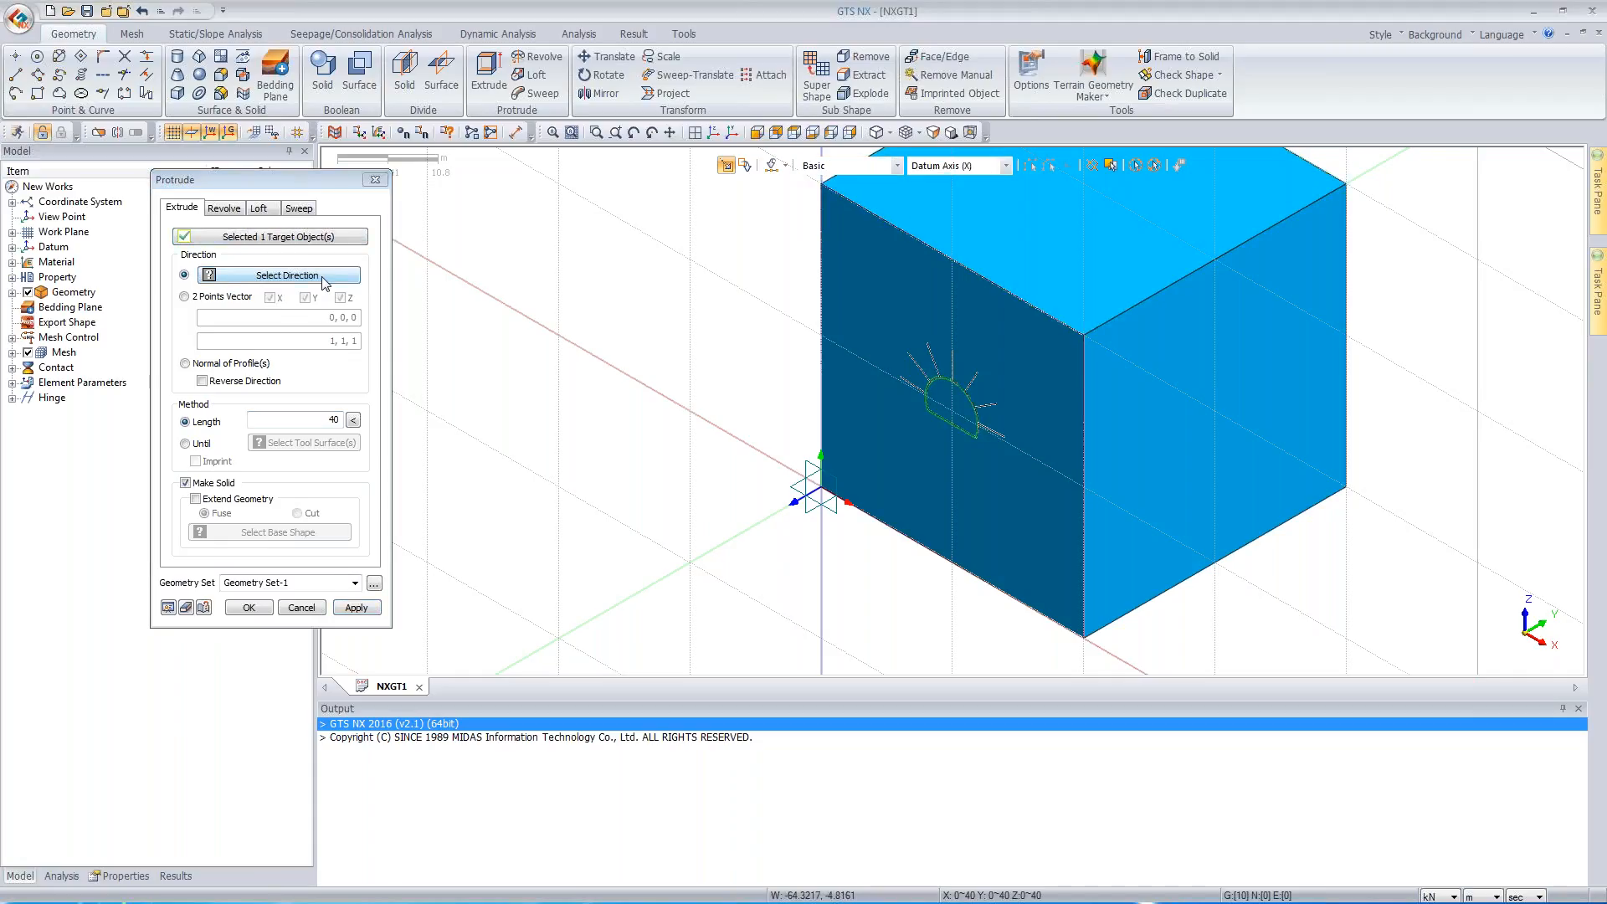
left_click(642, 591)
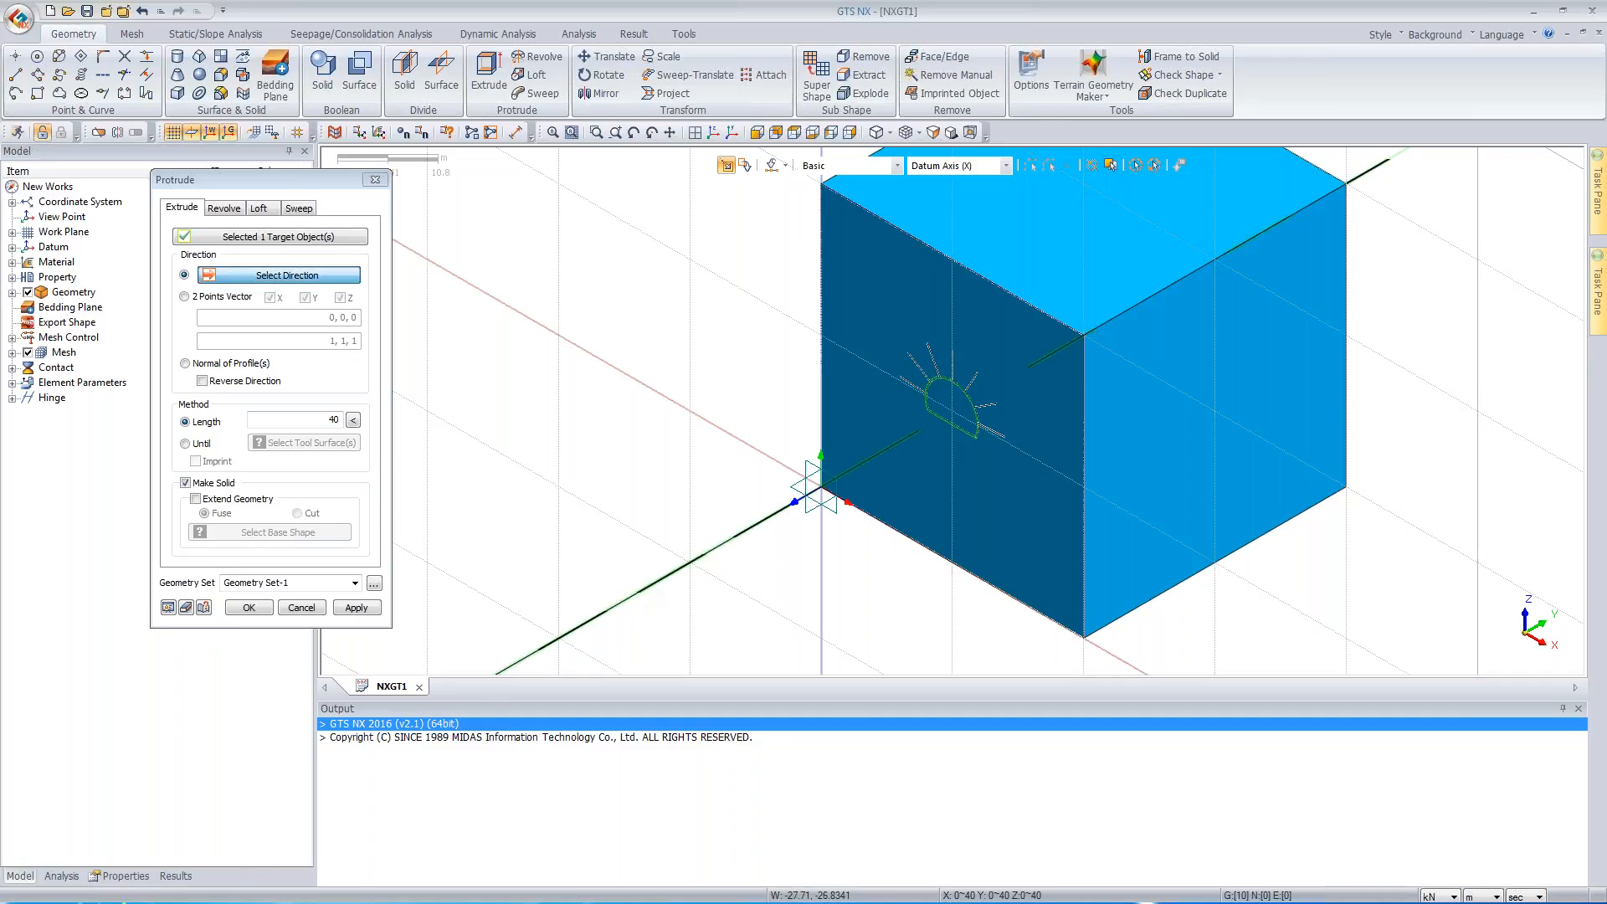
left_click(249, 607)
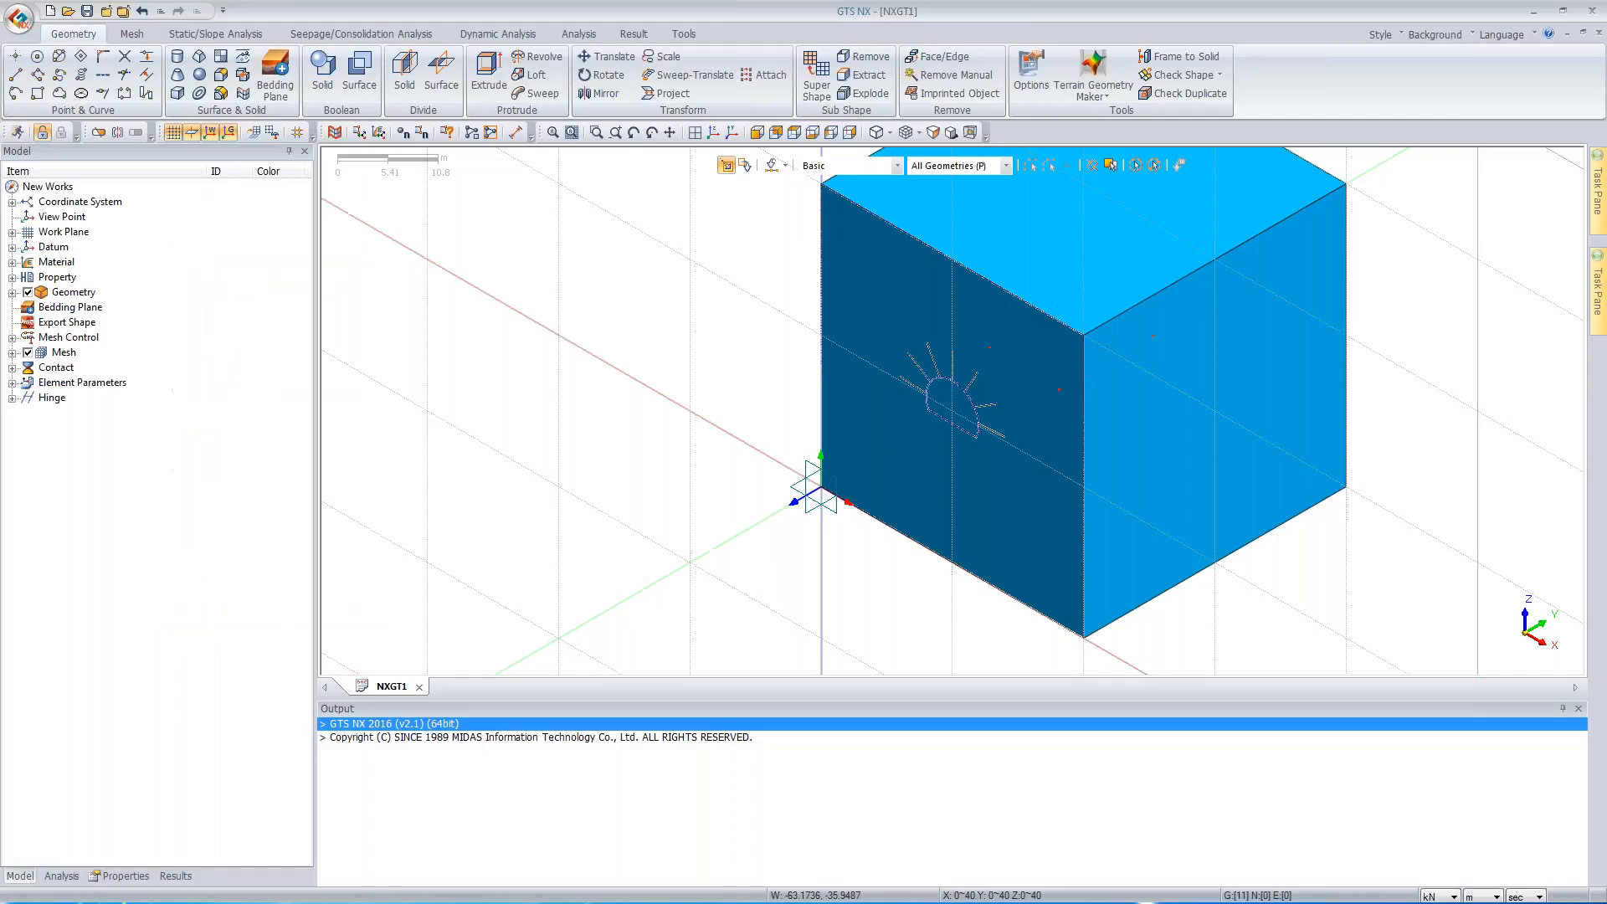
left_click(716, 133)
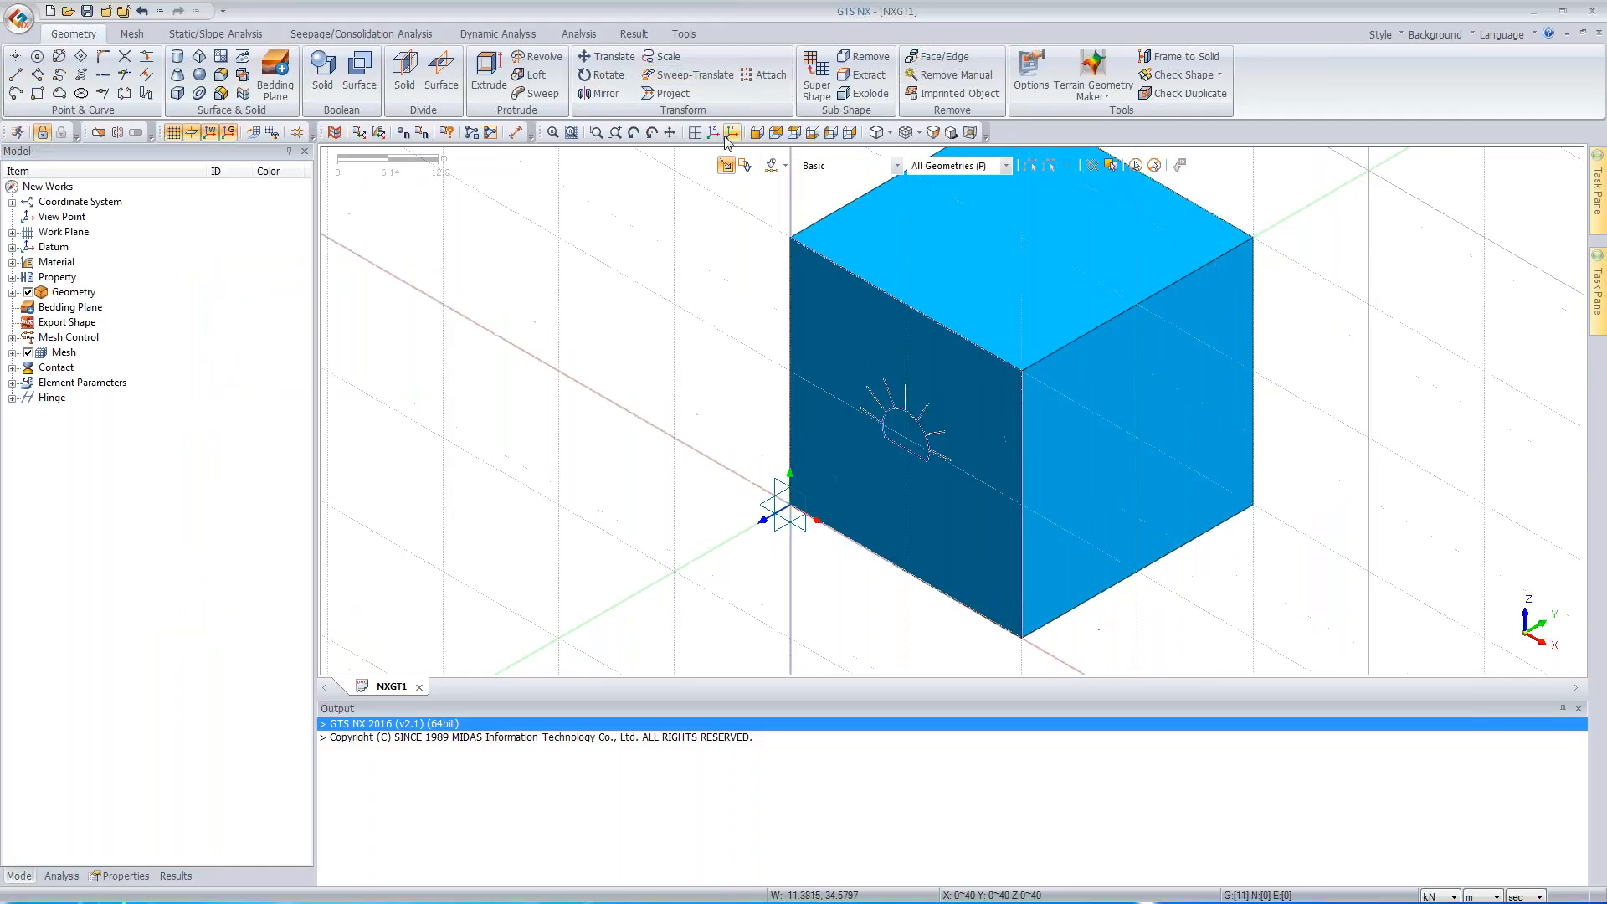
- Hide the extruded ground block so only the tunnel solid shows, viewed from the front
right_click(836, 323)
left_click(862, 344)
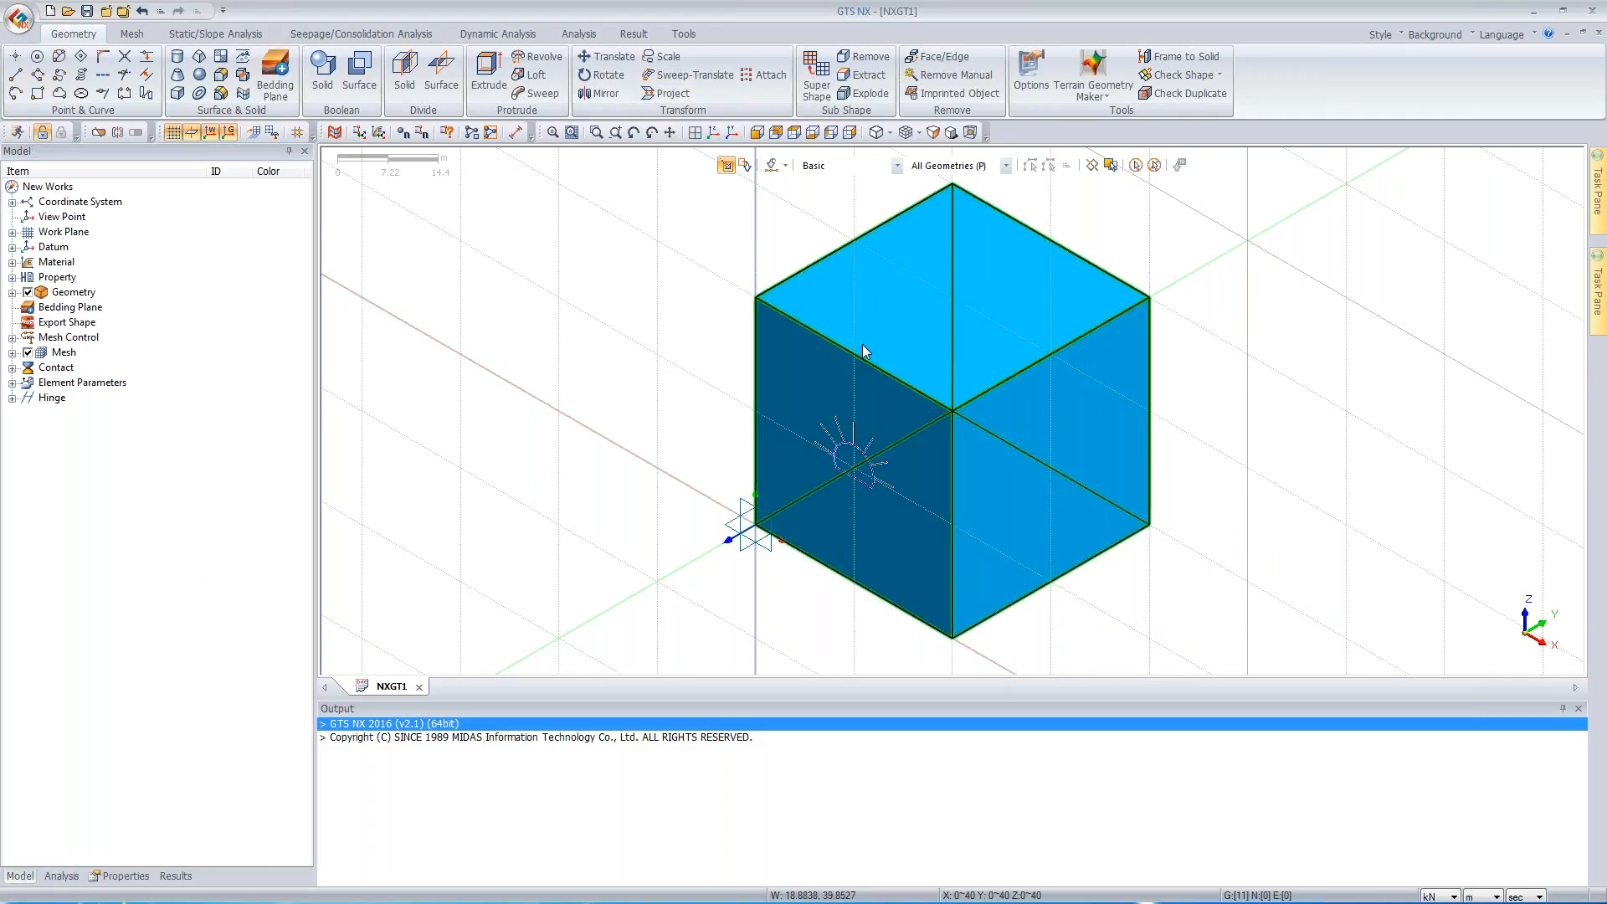
left_click(757, 134)
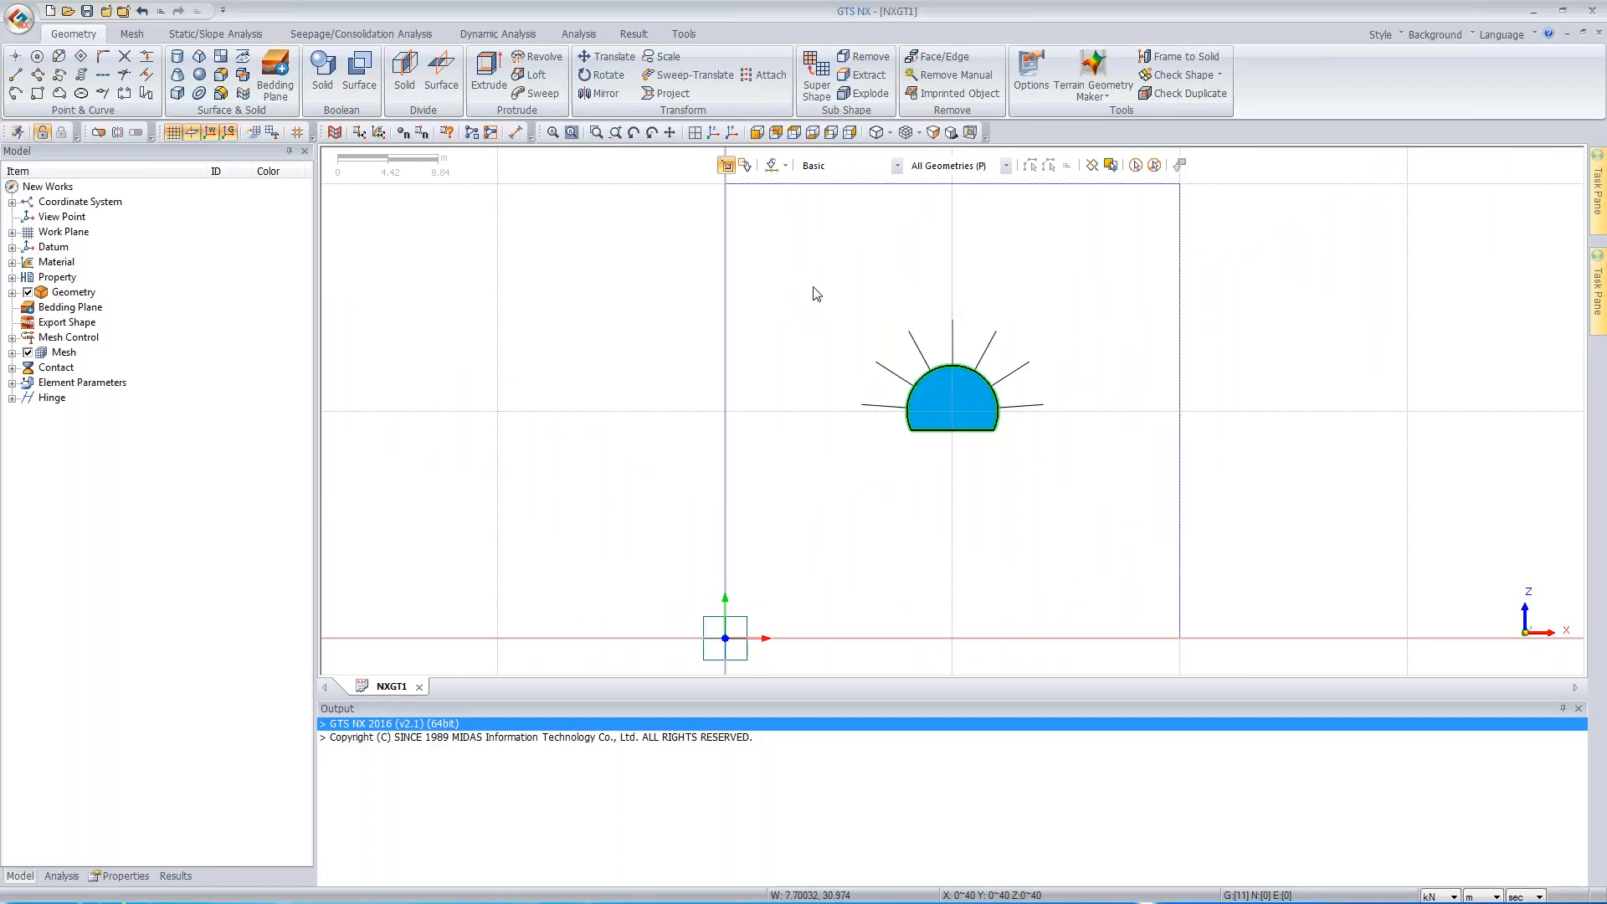
left_click(410, 78)
left_click_drag(173, 158, 618, 145)
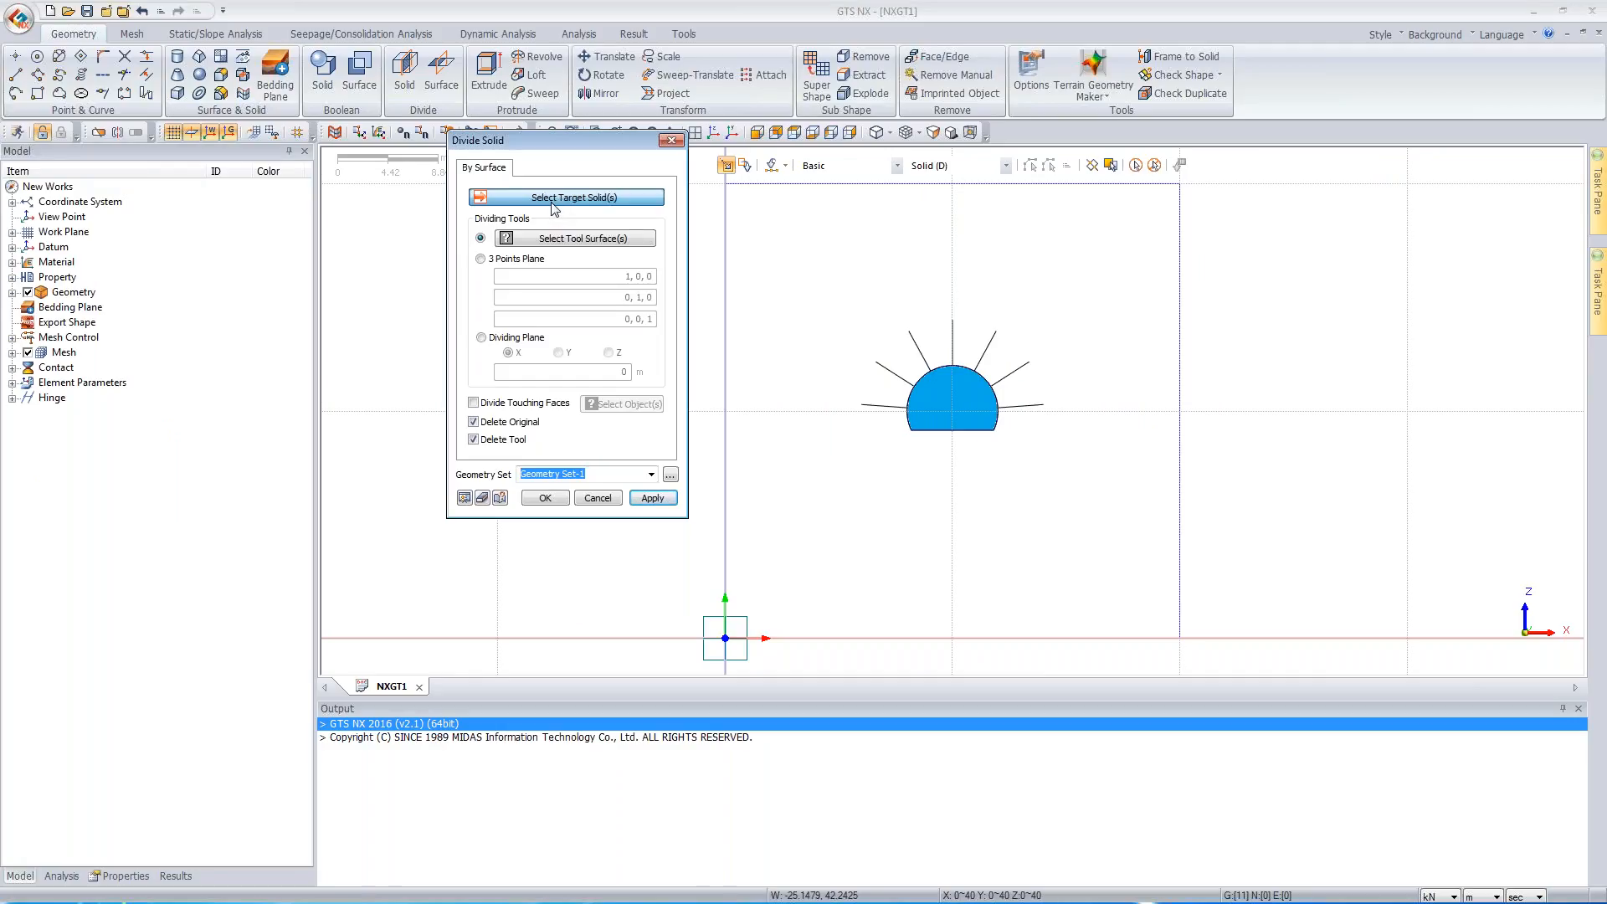
left_click(671, 141)
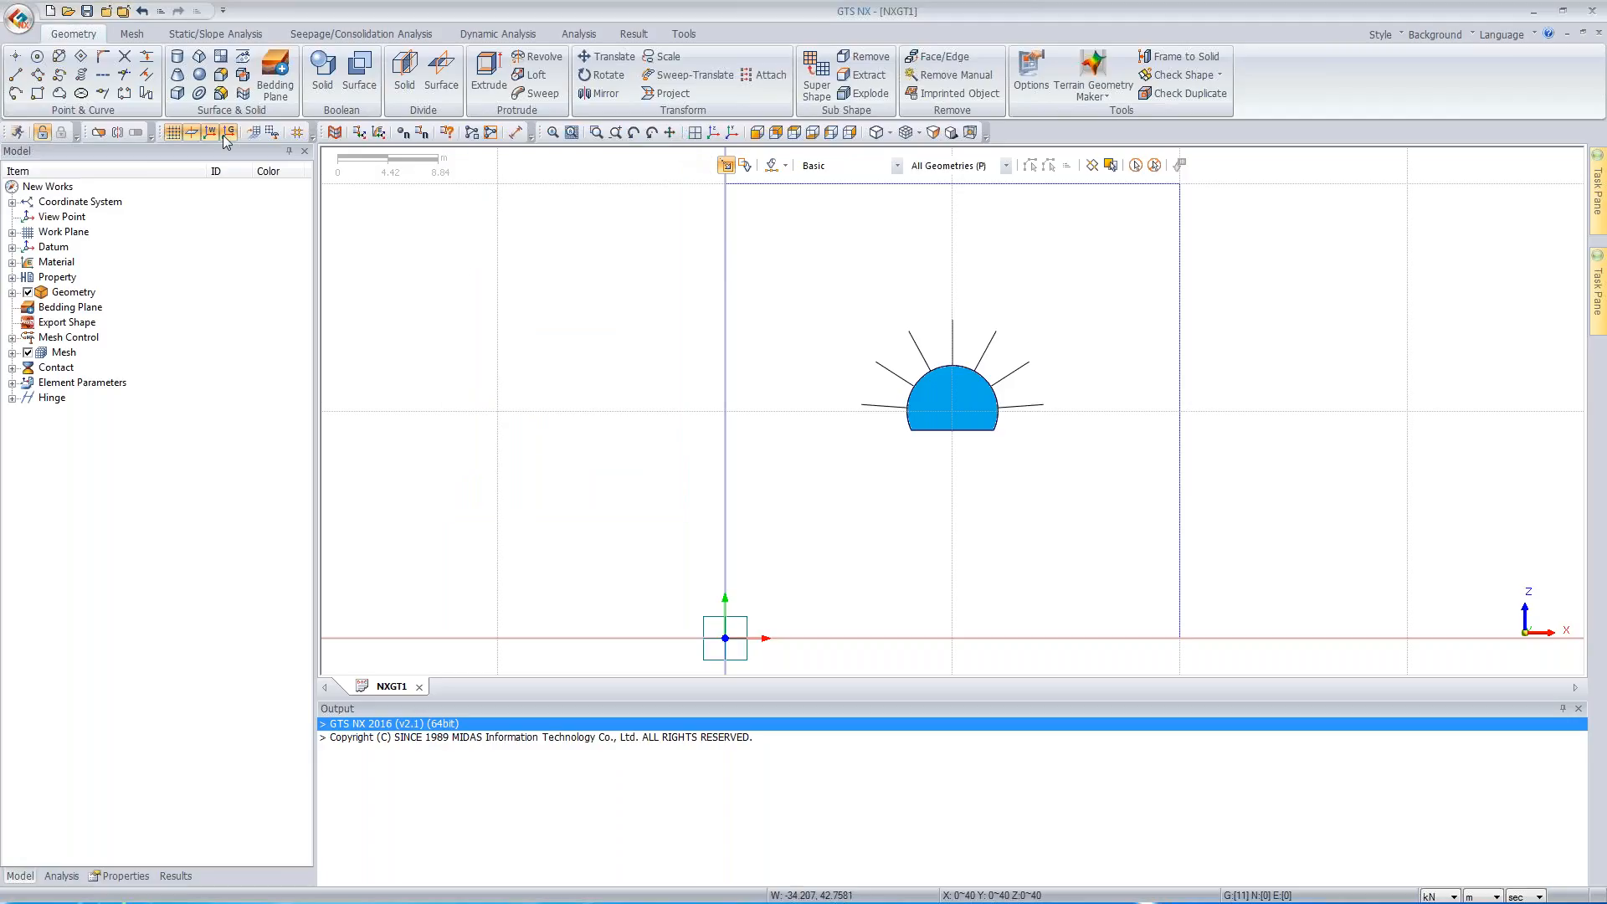
- Draw a rectangular face about 20 m wide and 13 m high enclosing the tunnel section and rock bolts
left_click(37, 93)
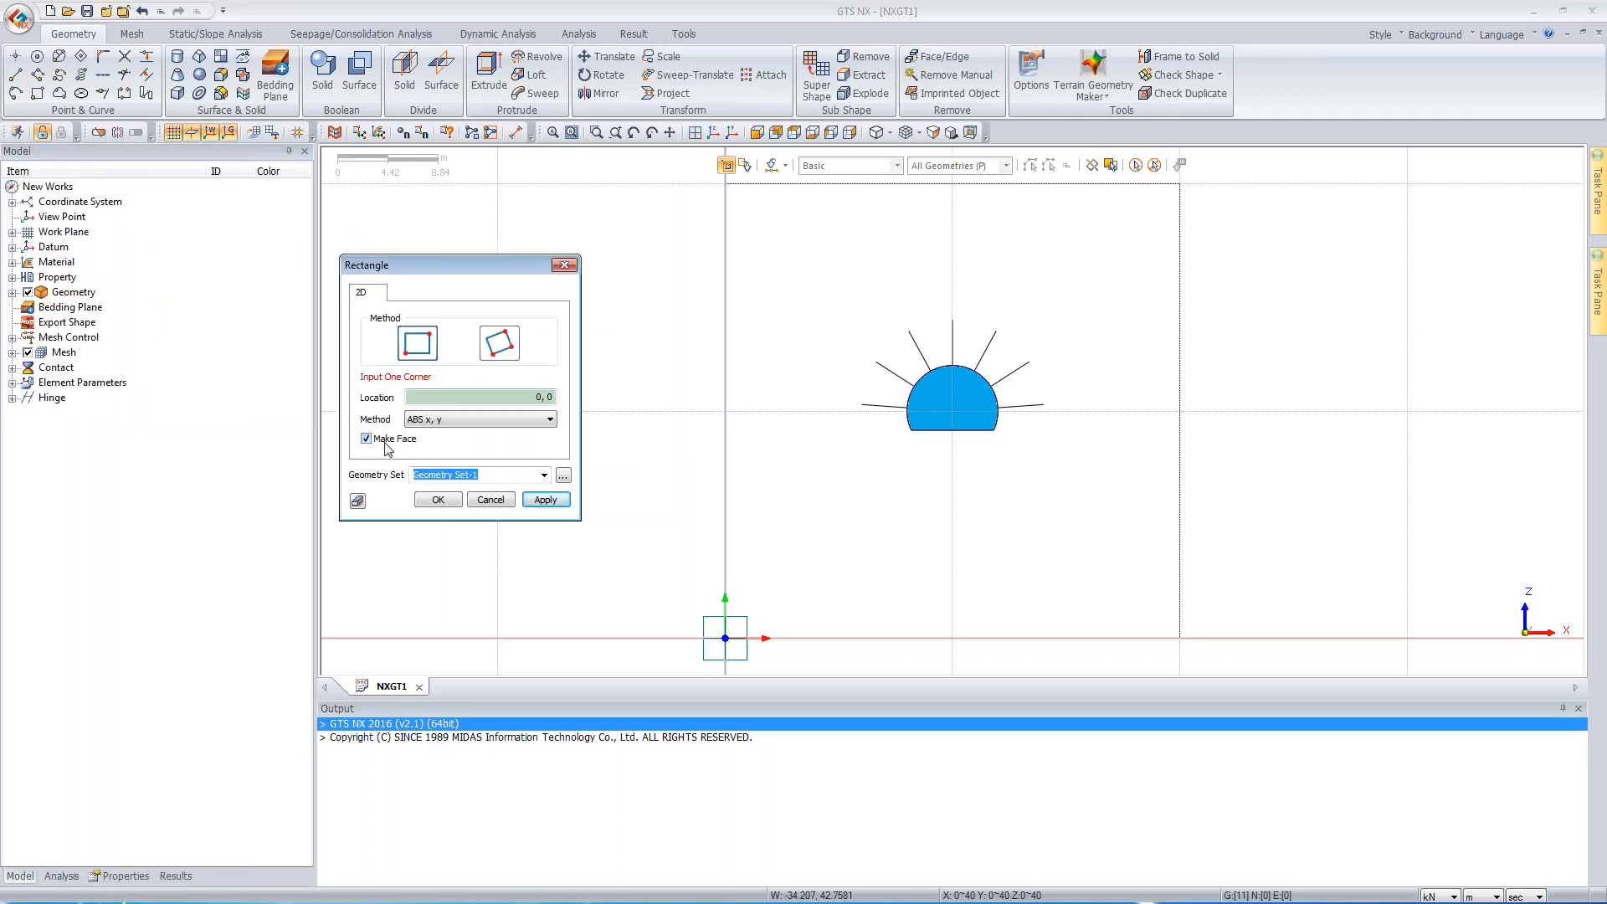
left_click(846, 460)
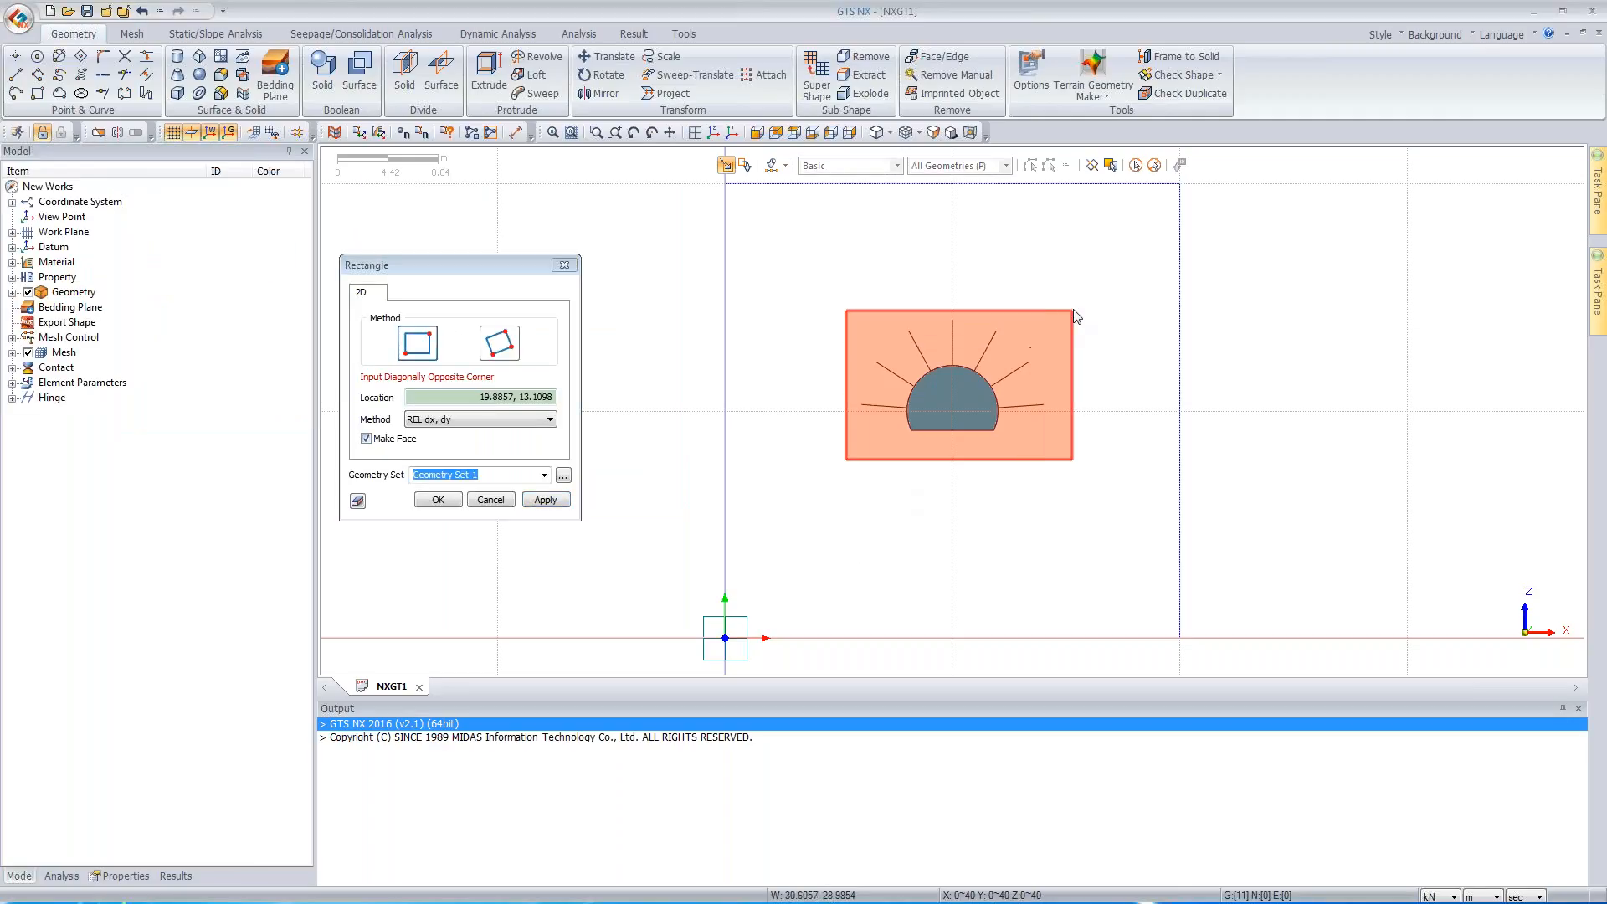
left_click(1074, 310)
left_click(564, 265)
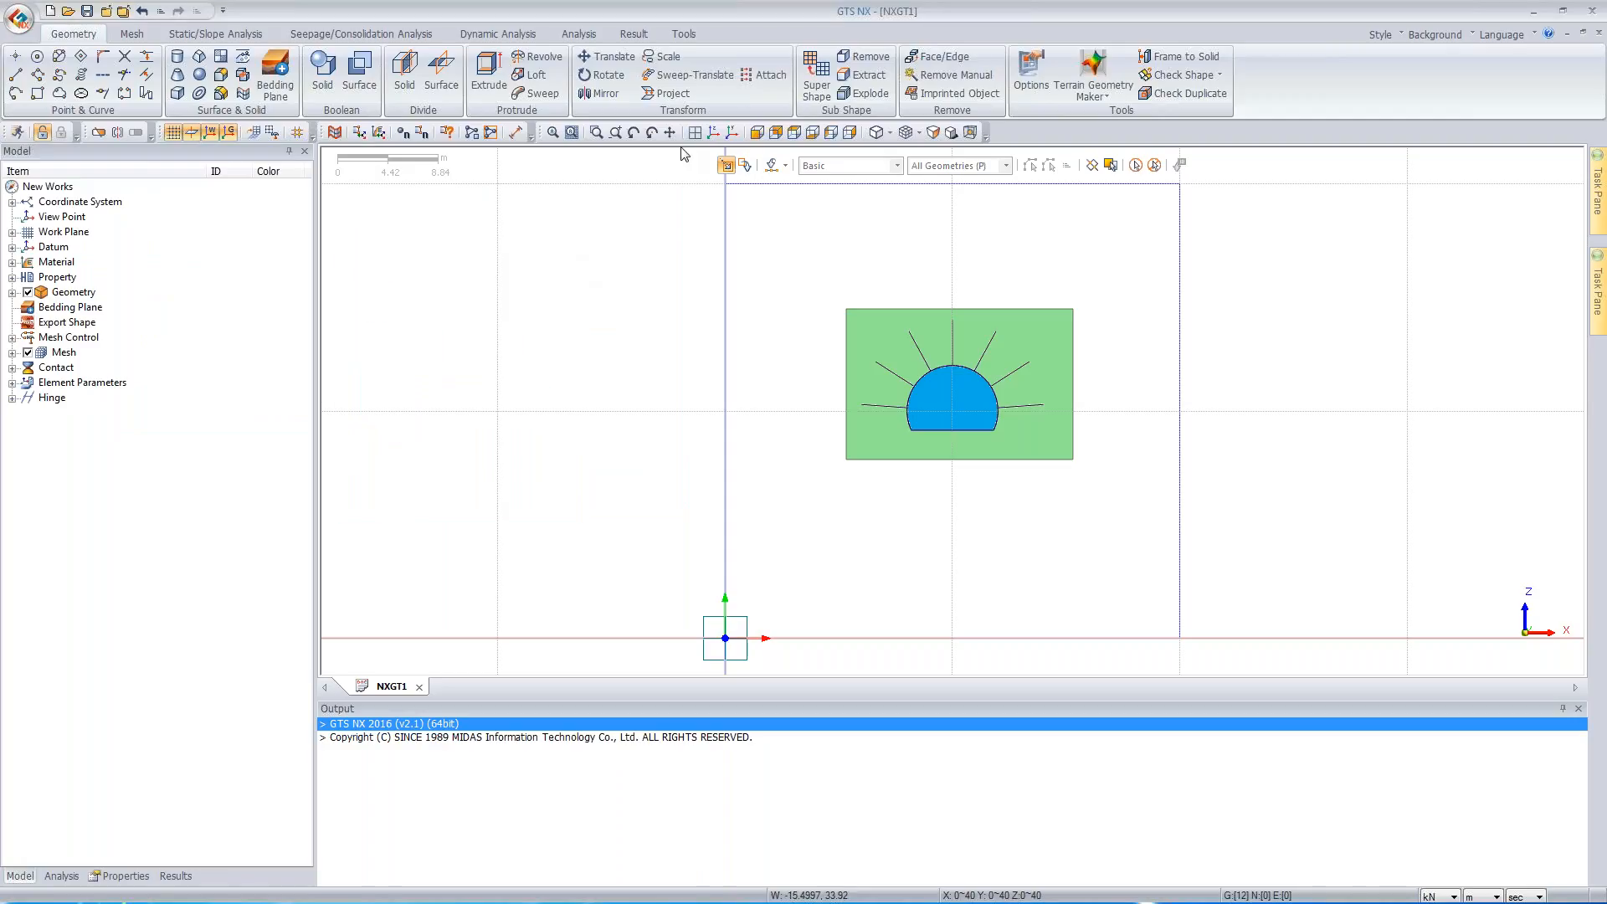
- Translate the rectangular face along the Y datum axis as uniform copies, 2 m apart and repeated 19 times
left_click(713, 133)
left_click(713, 132)
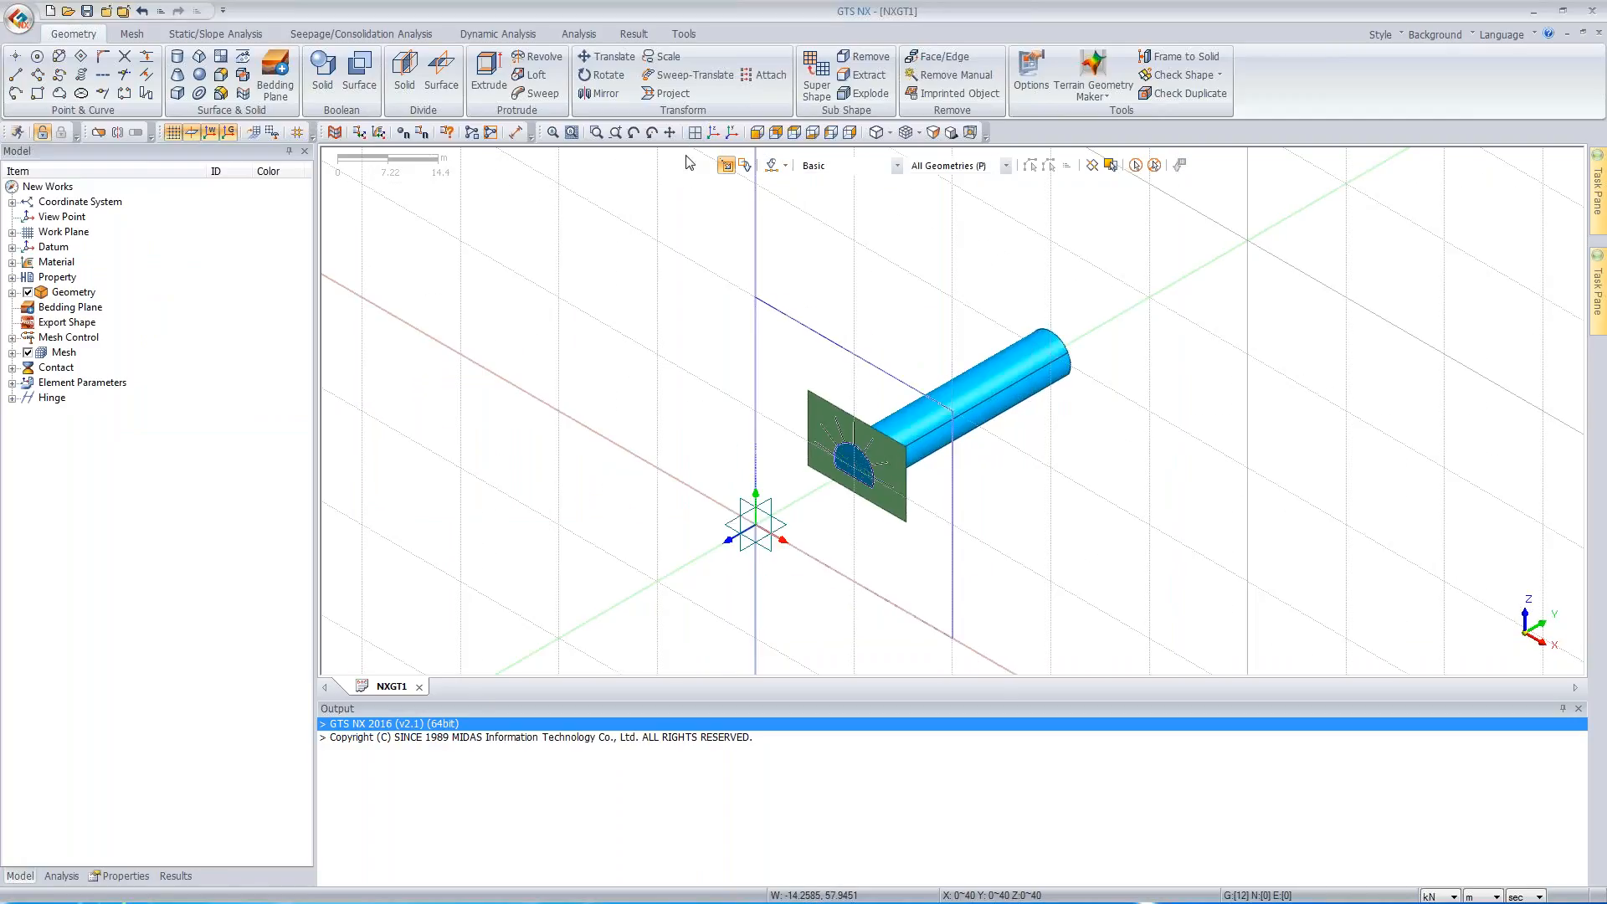
left_click(604, 64)
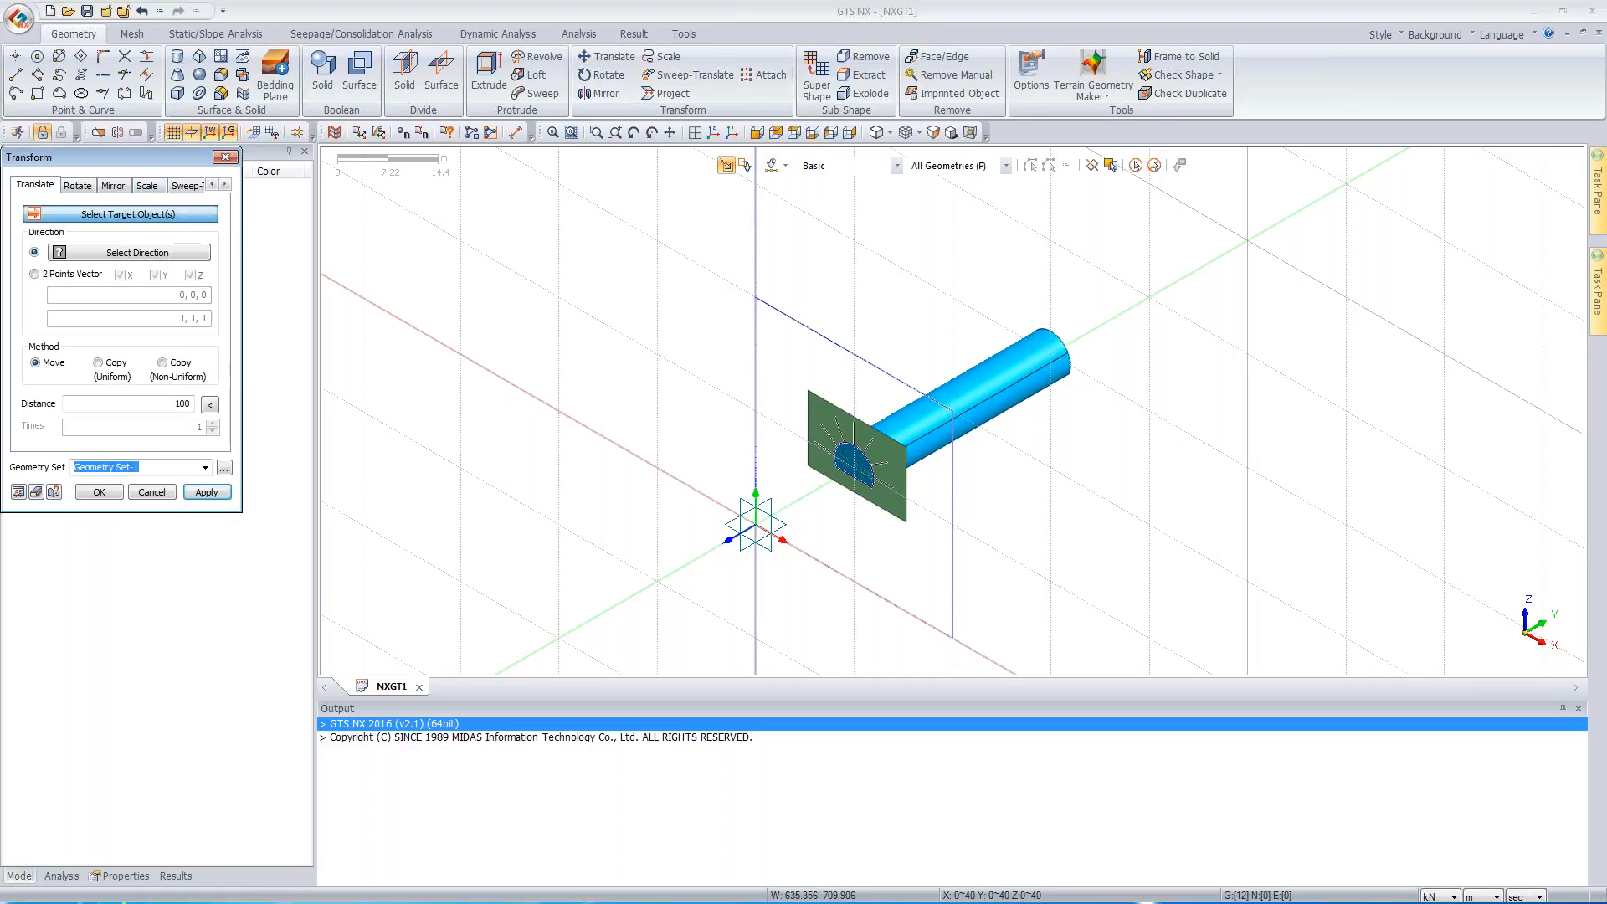
left_click_drag(157, 165, 545, 262)
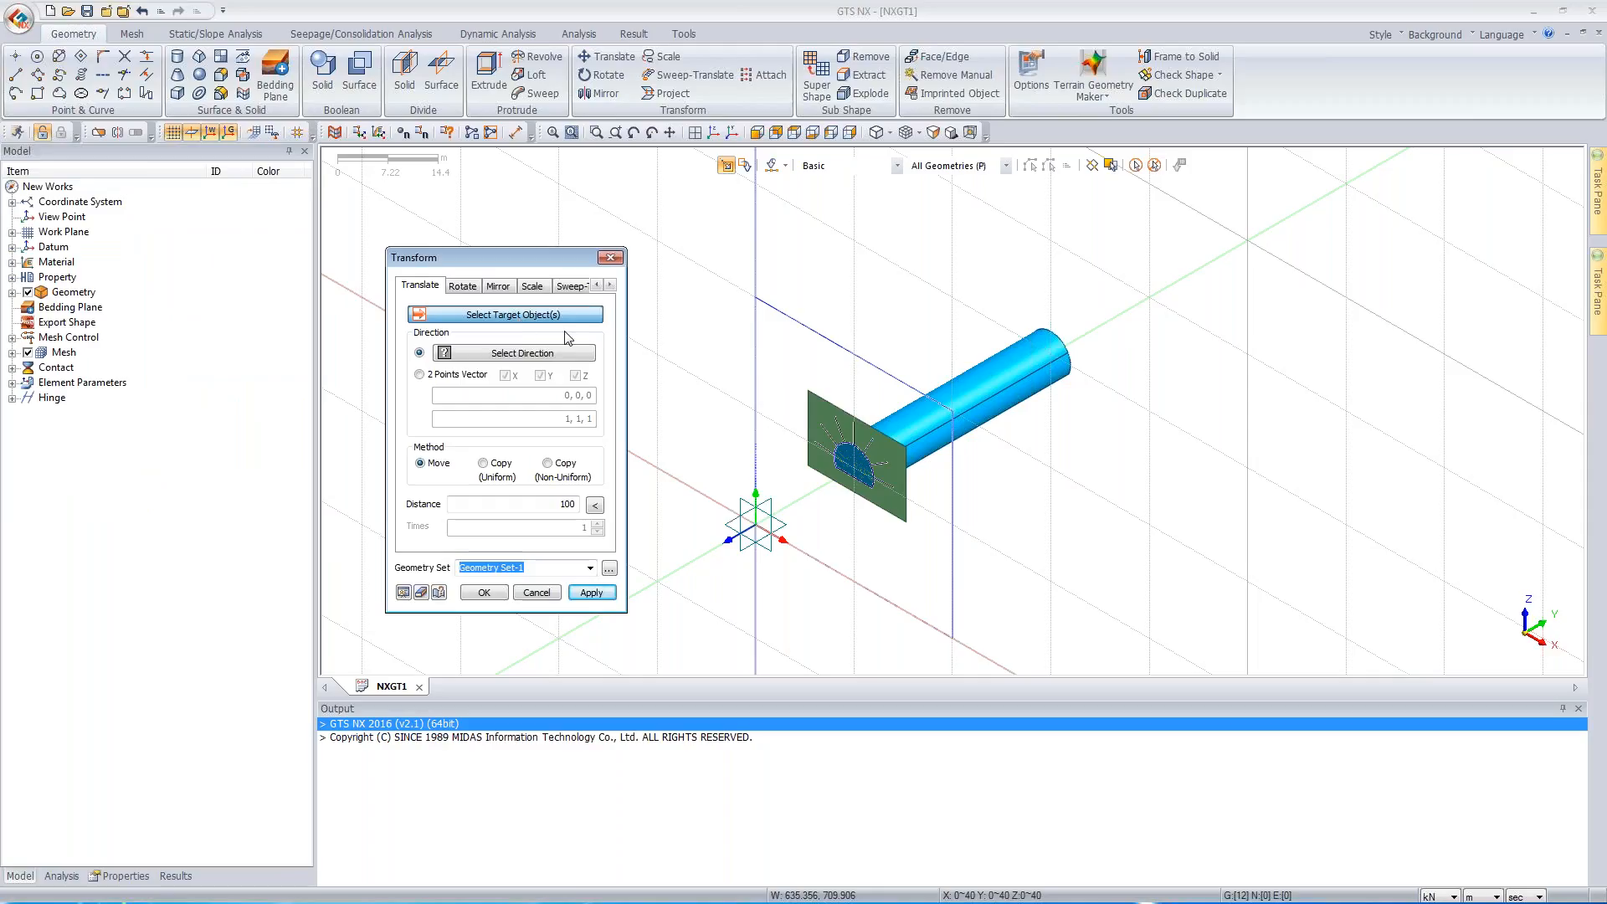
left_click(816, 417)
left_click(507, 357)
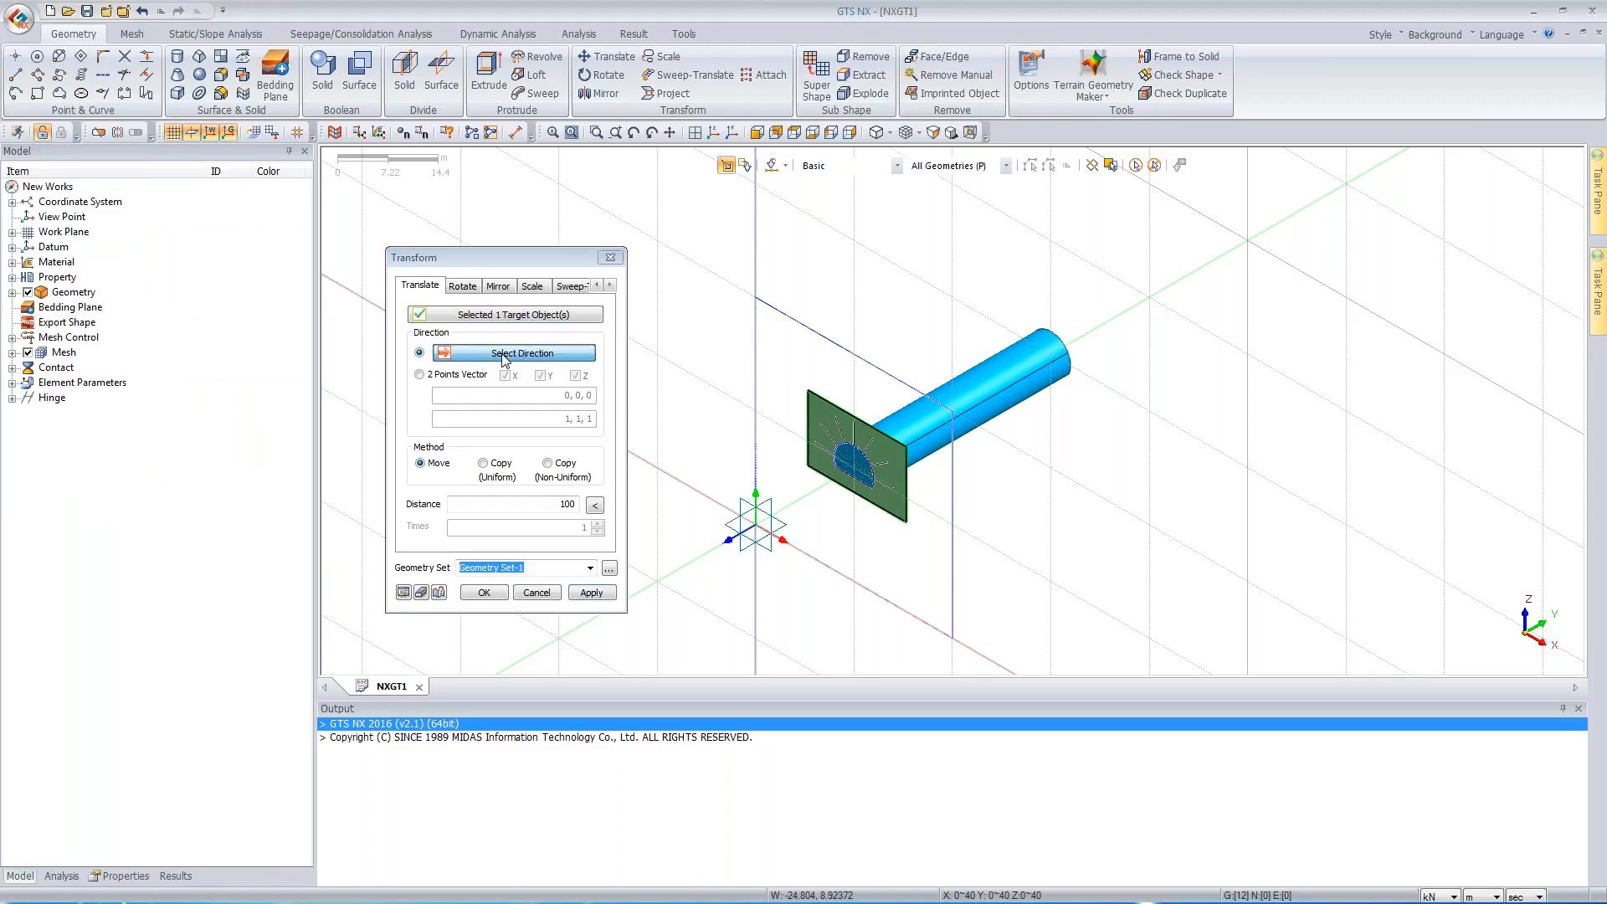
left_click(703, 554)
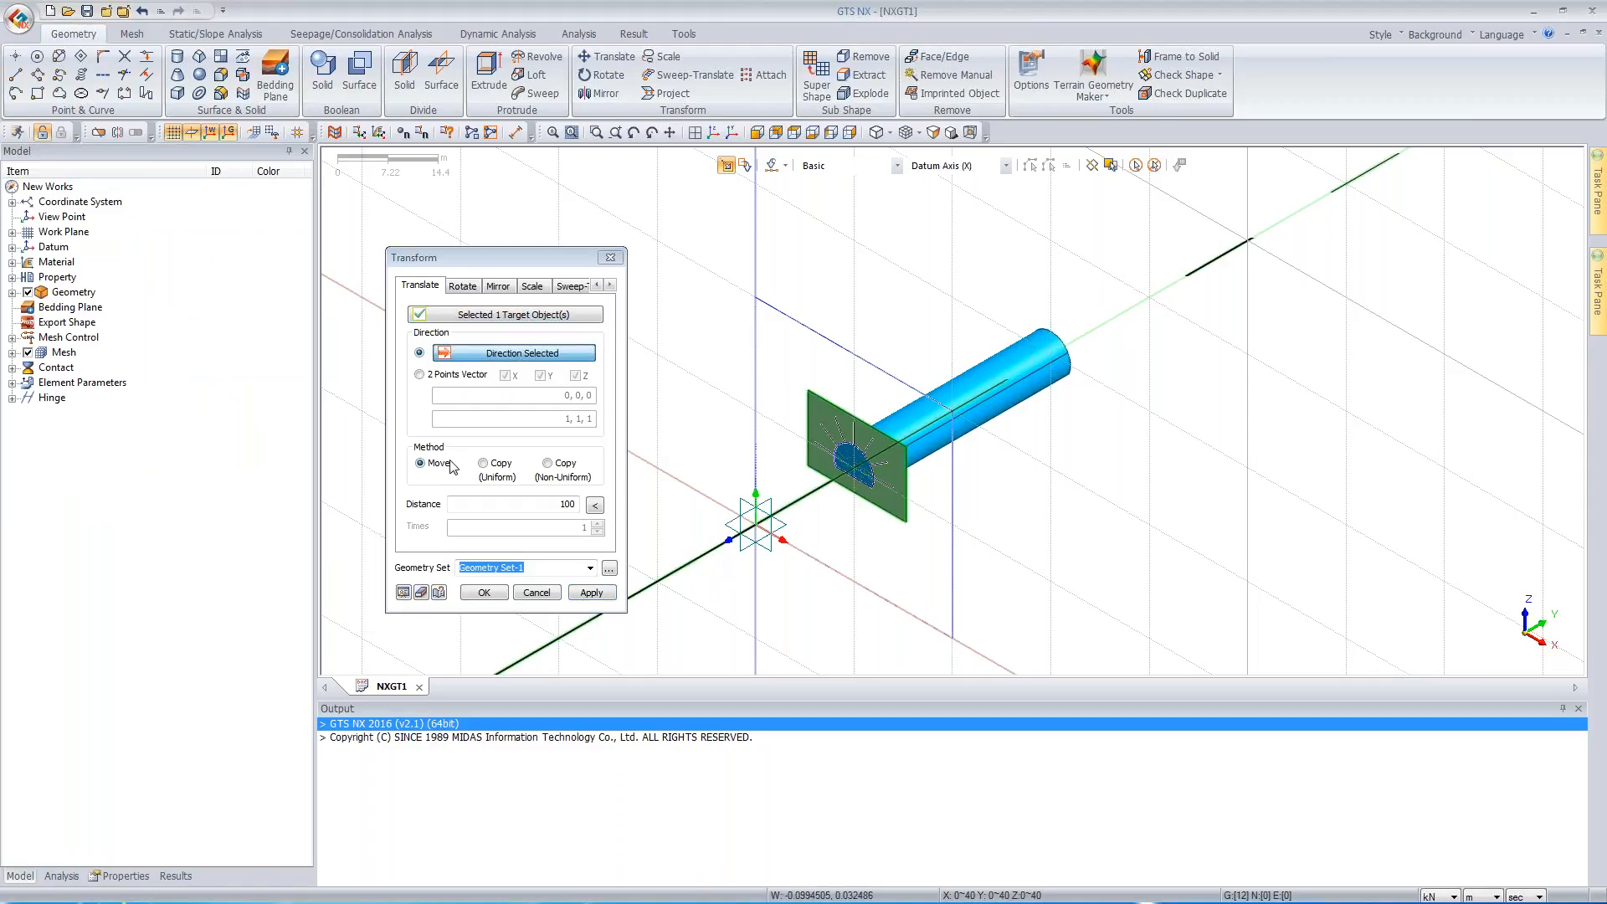
left_click(484, 463)
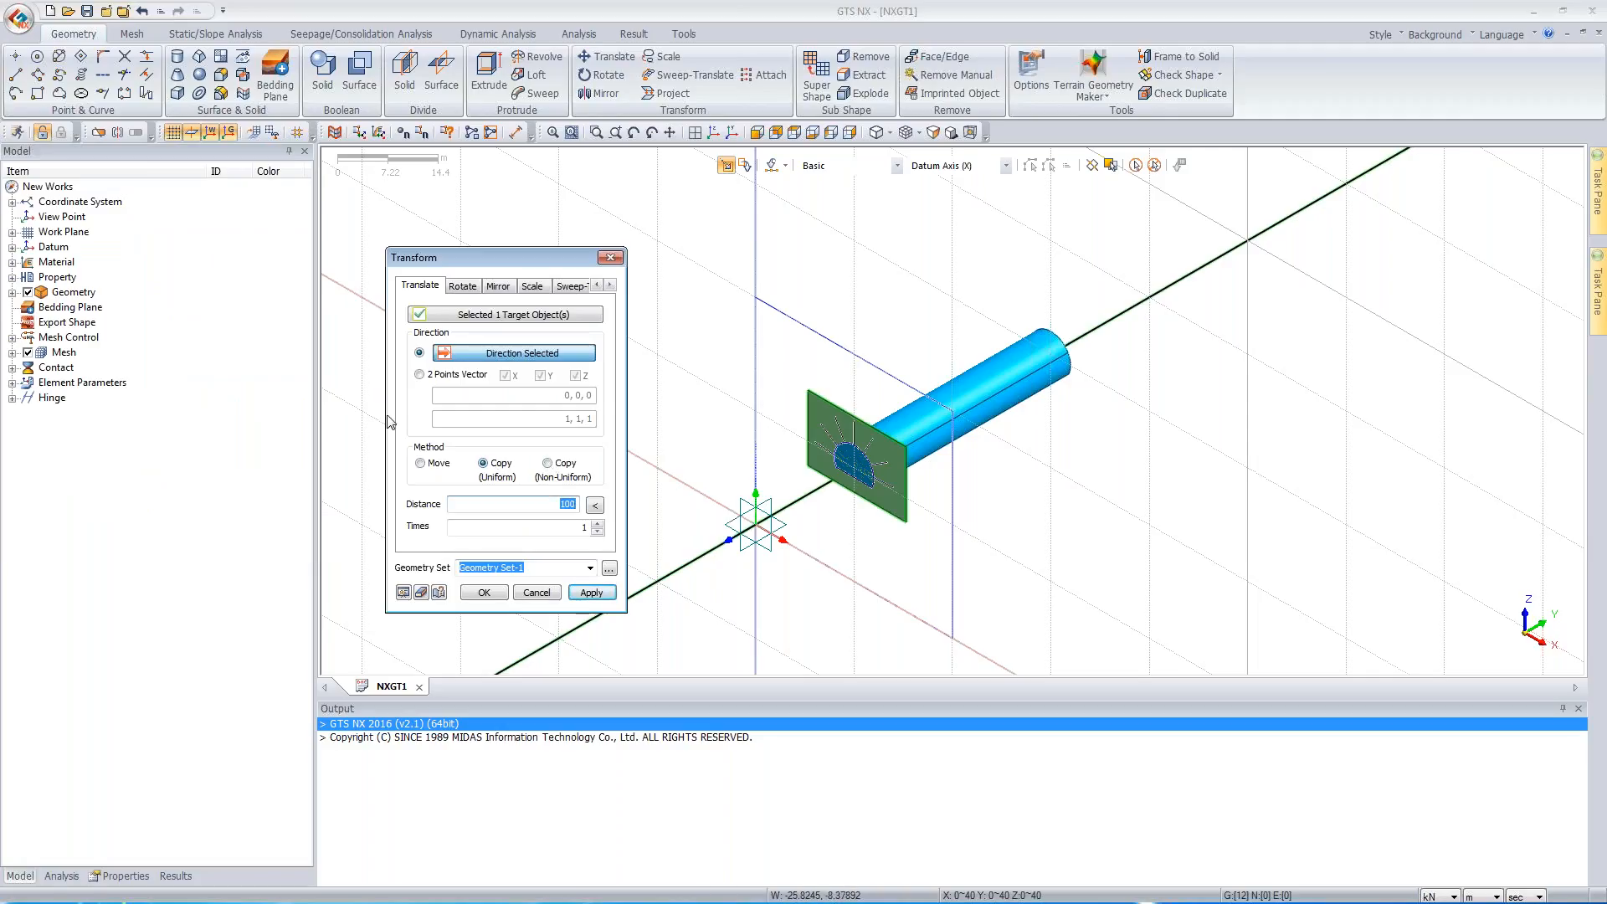
type("2")
key("Tab")
type("19")
left_click(404, 591)
left_click(484, 592)
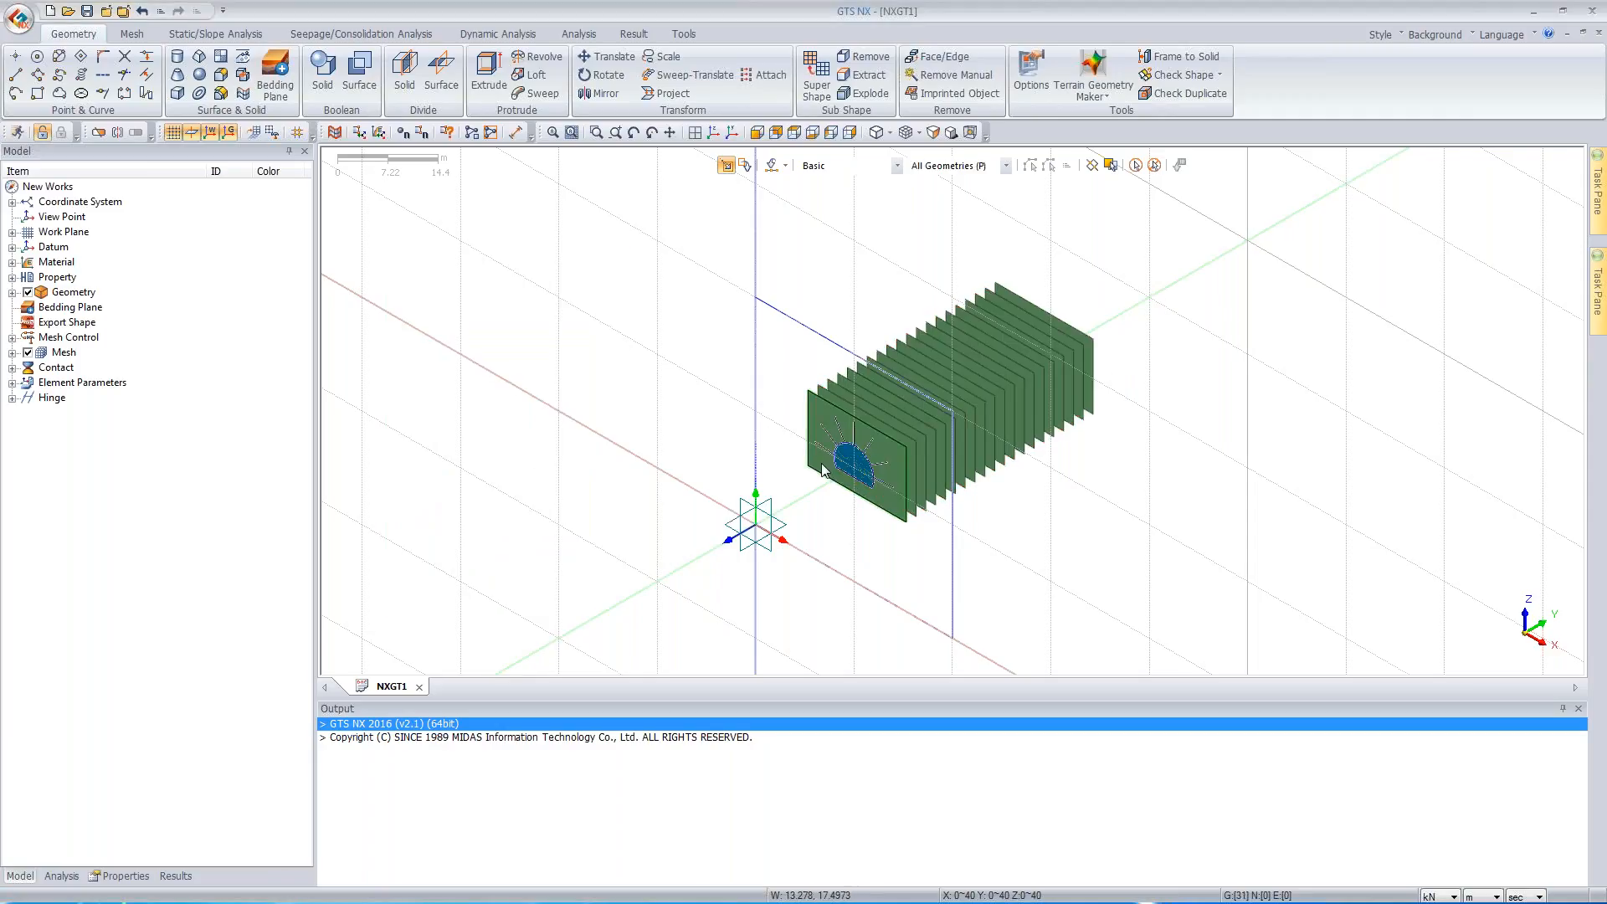
- Divide the tunnel solid using all the rectangular faces as tool surfaces, deleting the original solid and the tools
left_click(401, 71)
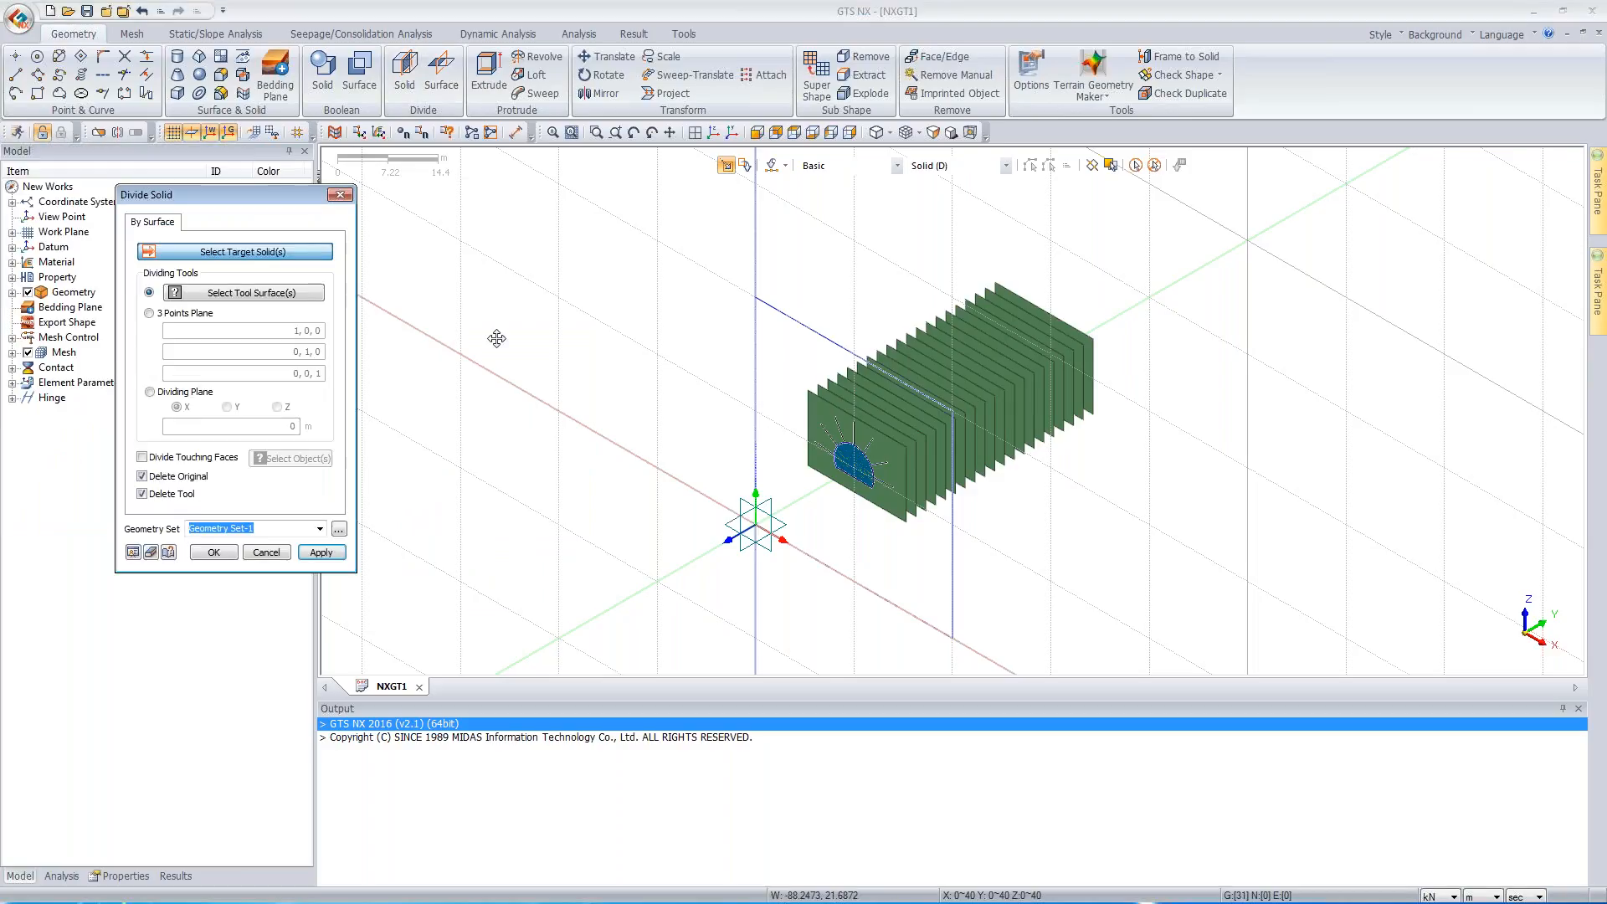
mouse_move(497, 337)
left_mouse_down()
mouse_move(503, 356)
mouse_move(522, 318)
left_mouse_up()
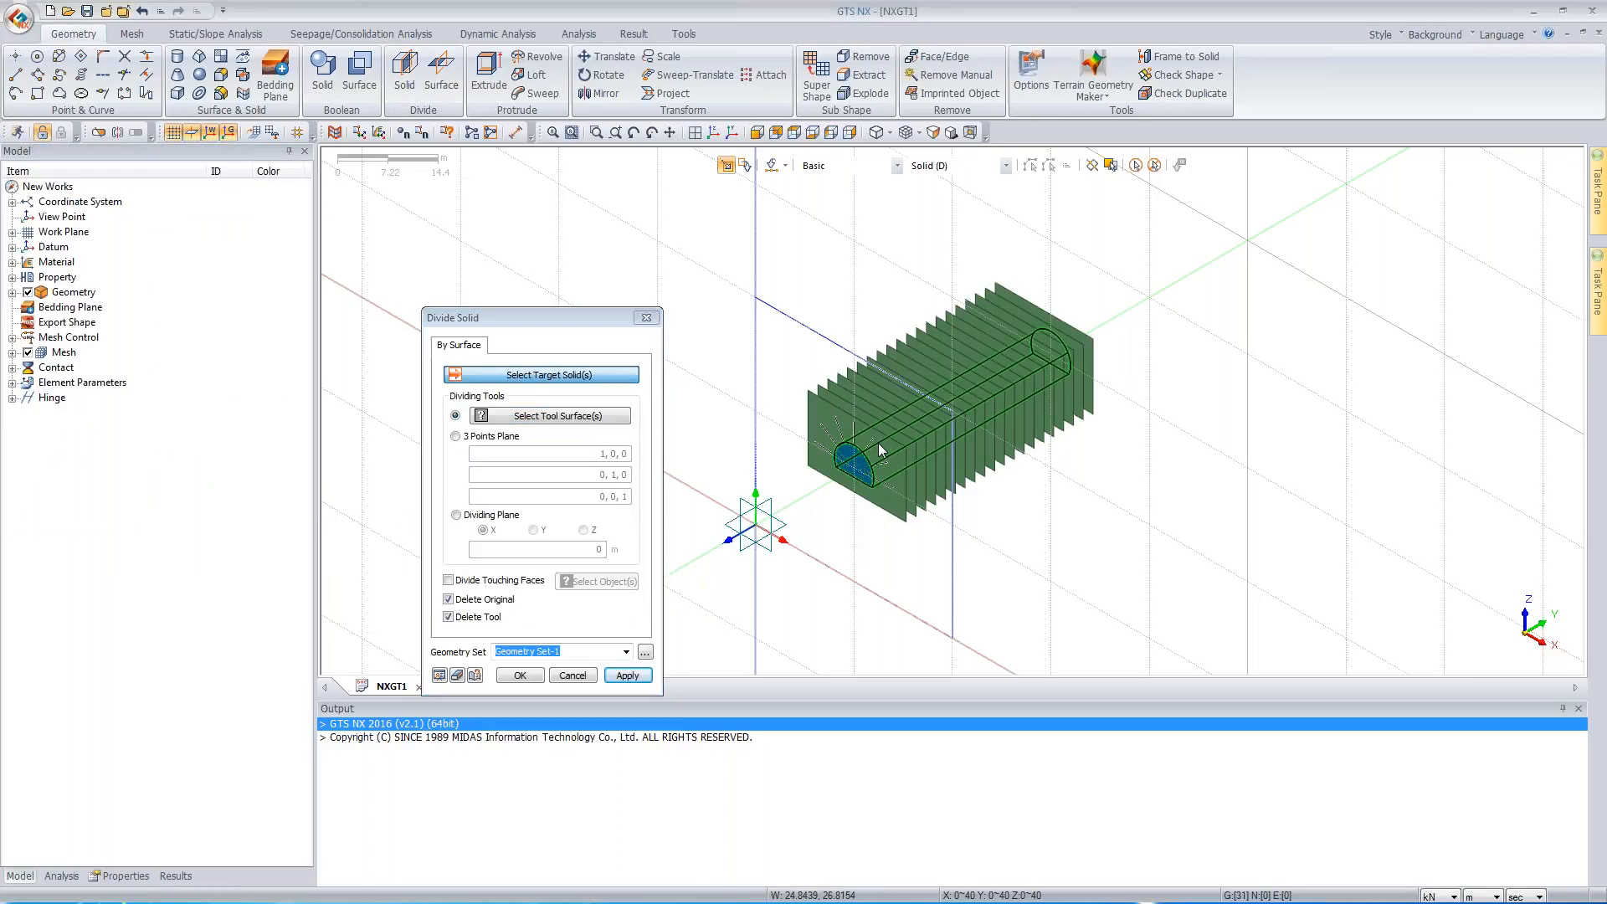
left_click(881, 451)
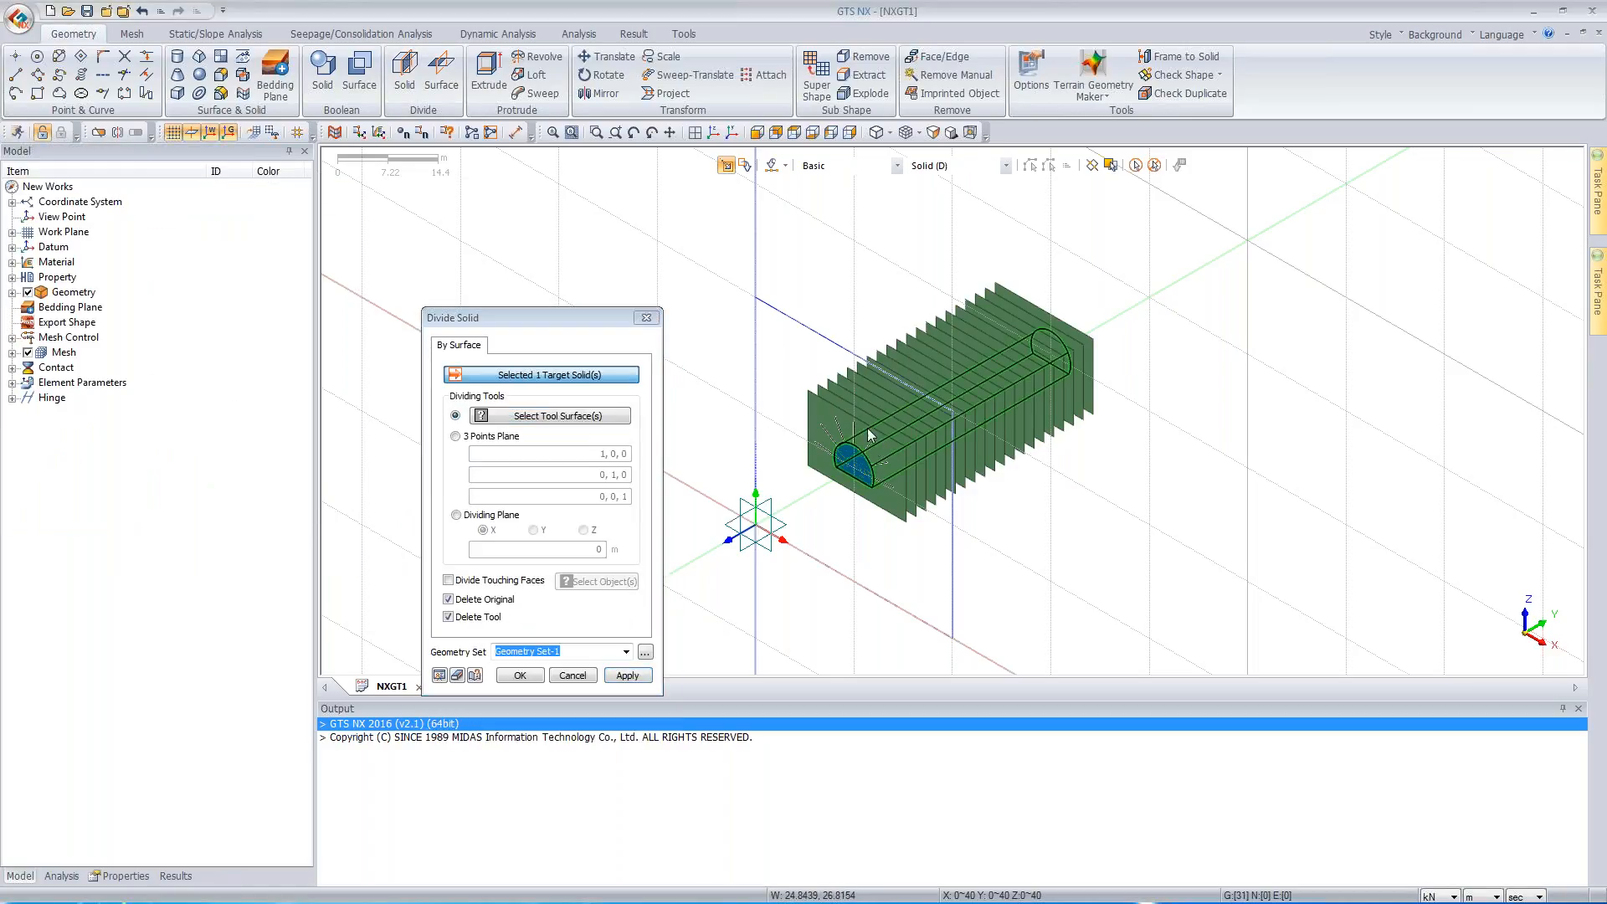
left_click(765, 134)
left_click(569, 412)
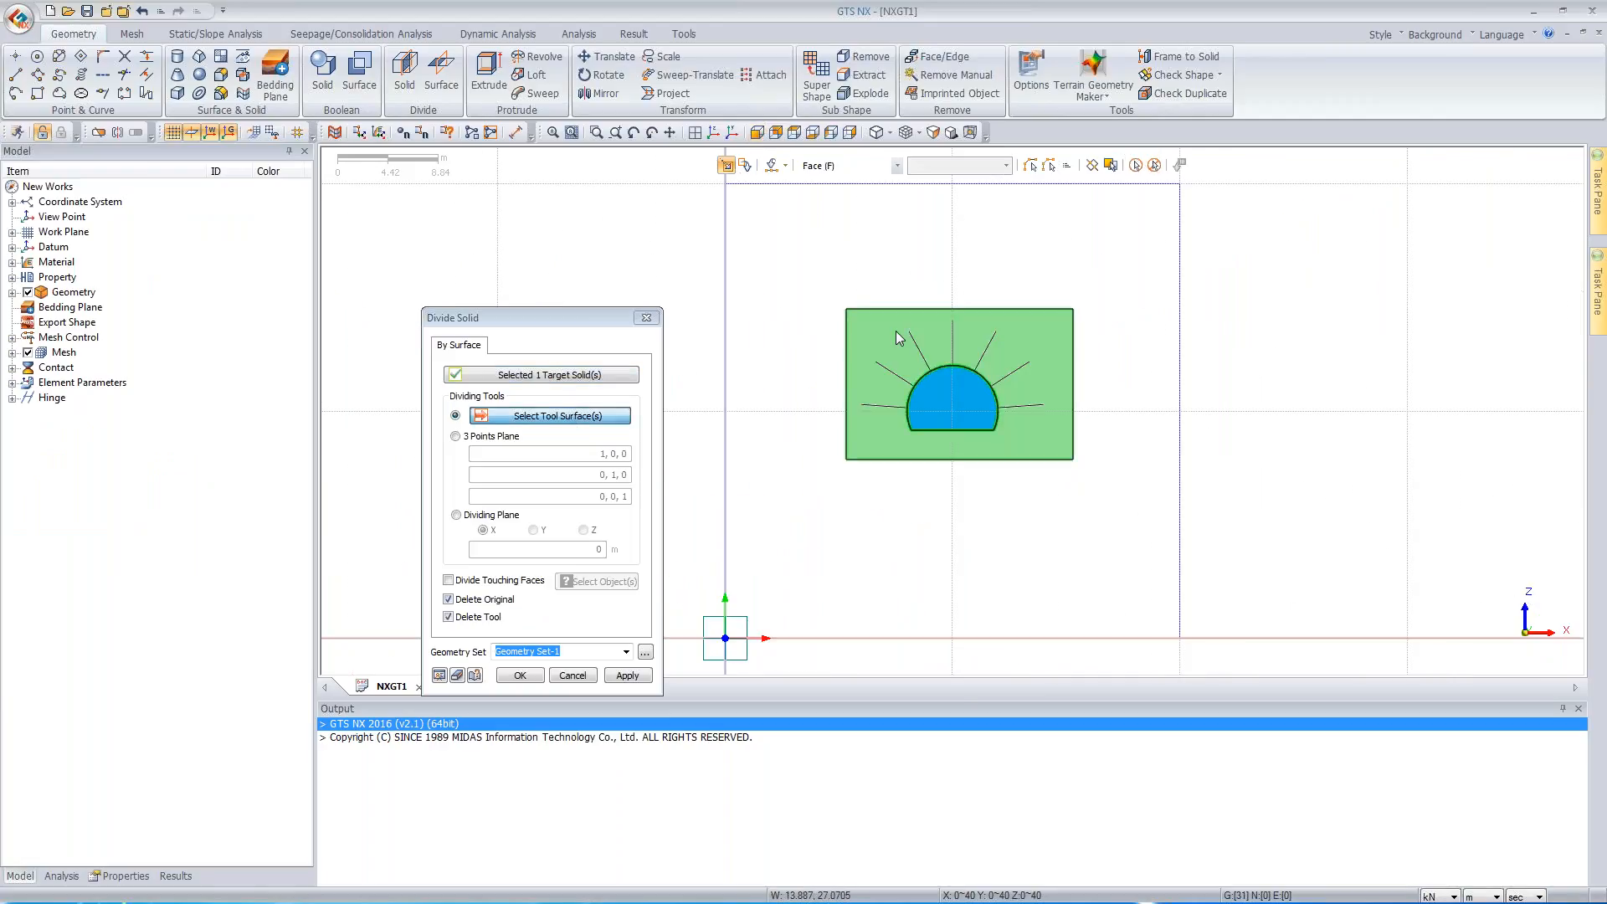
scroll(1121, 379, "up", 1)
middle_click_drag(1118, 372, 1029, 391)
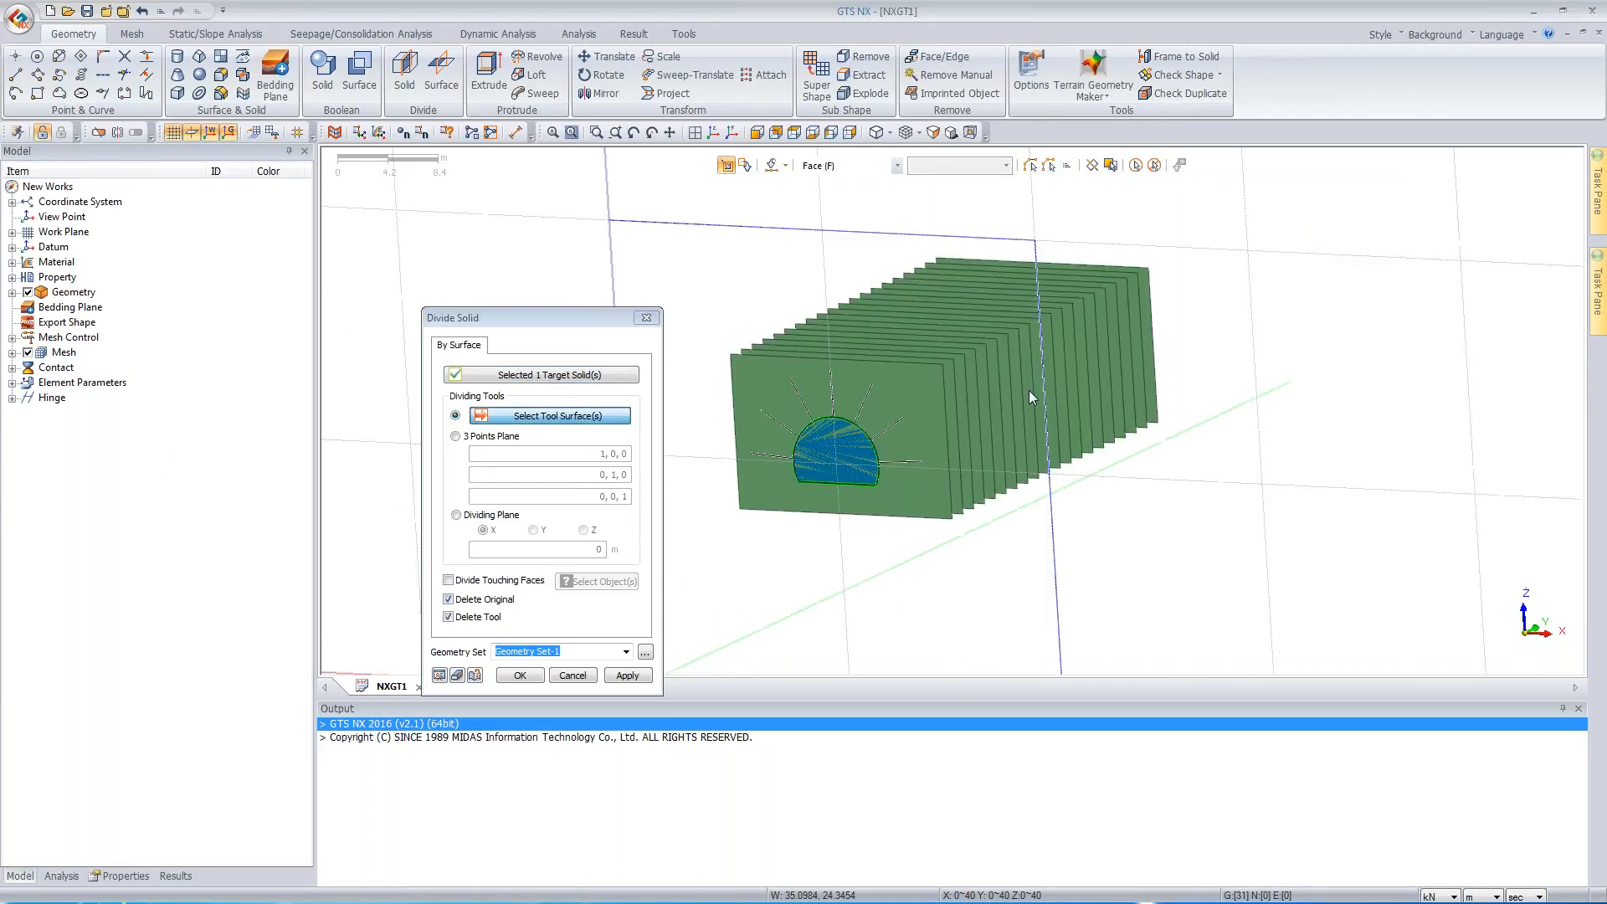
left_click(785, 167)
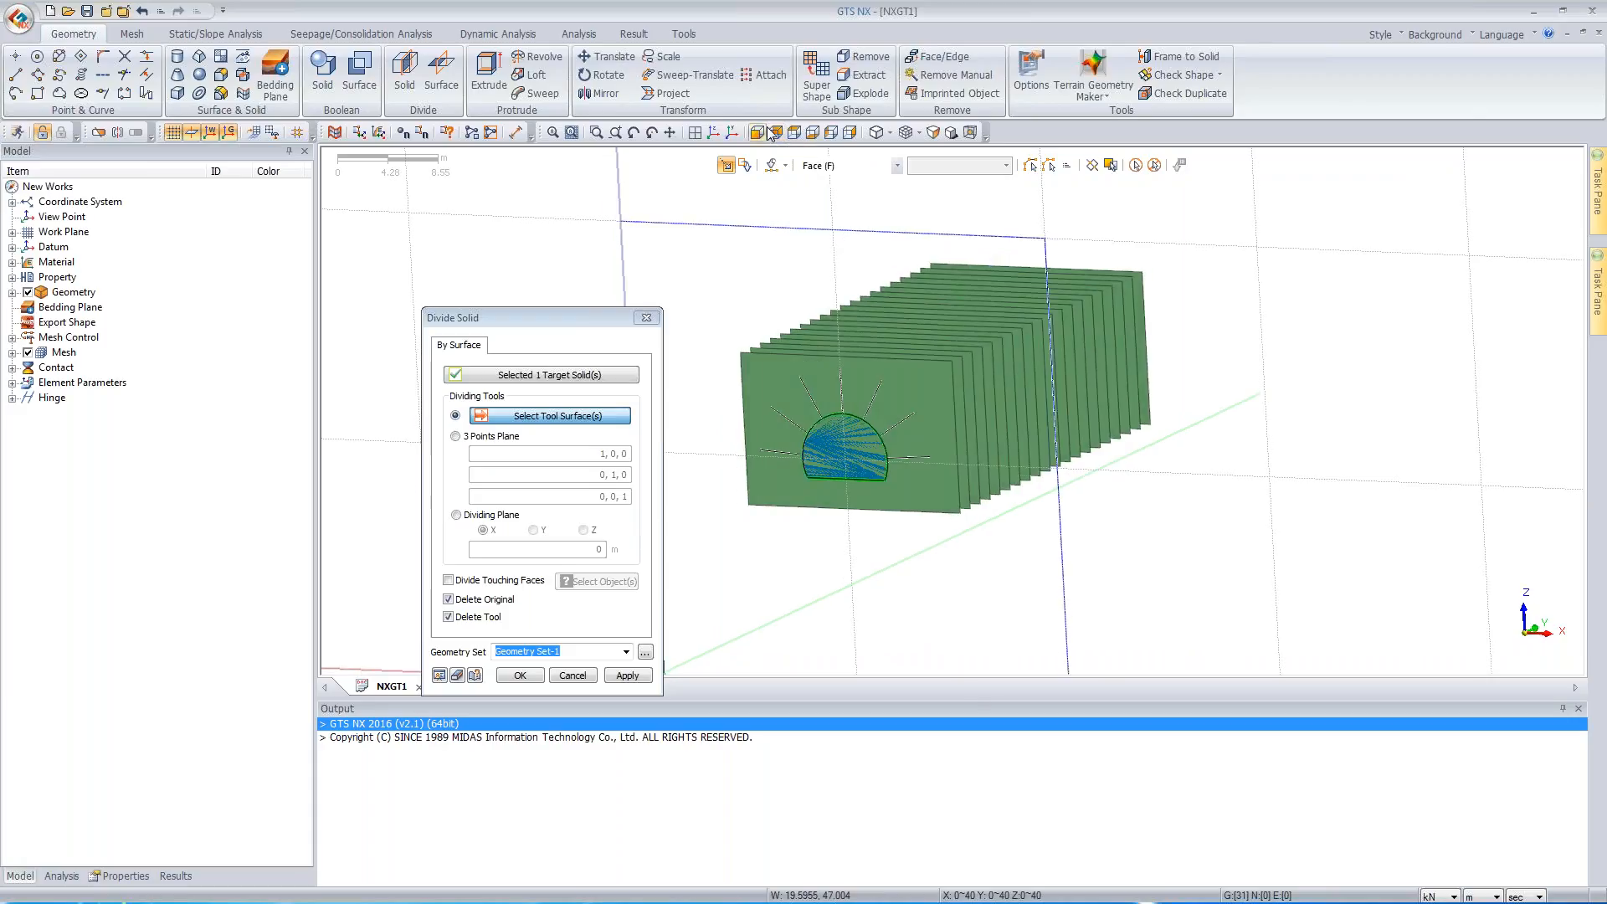
left_click(787, 167)
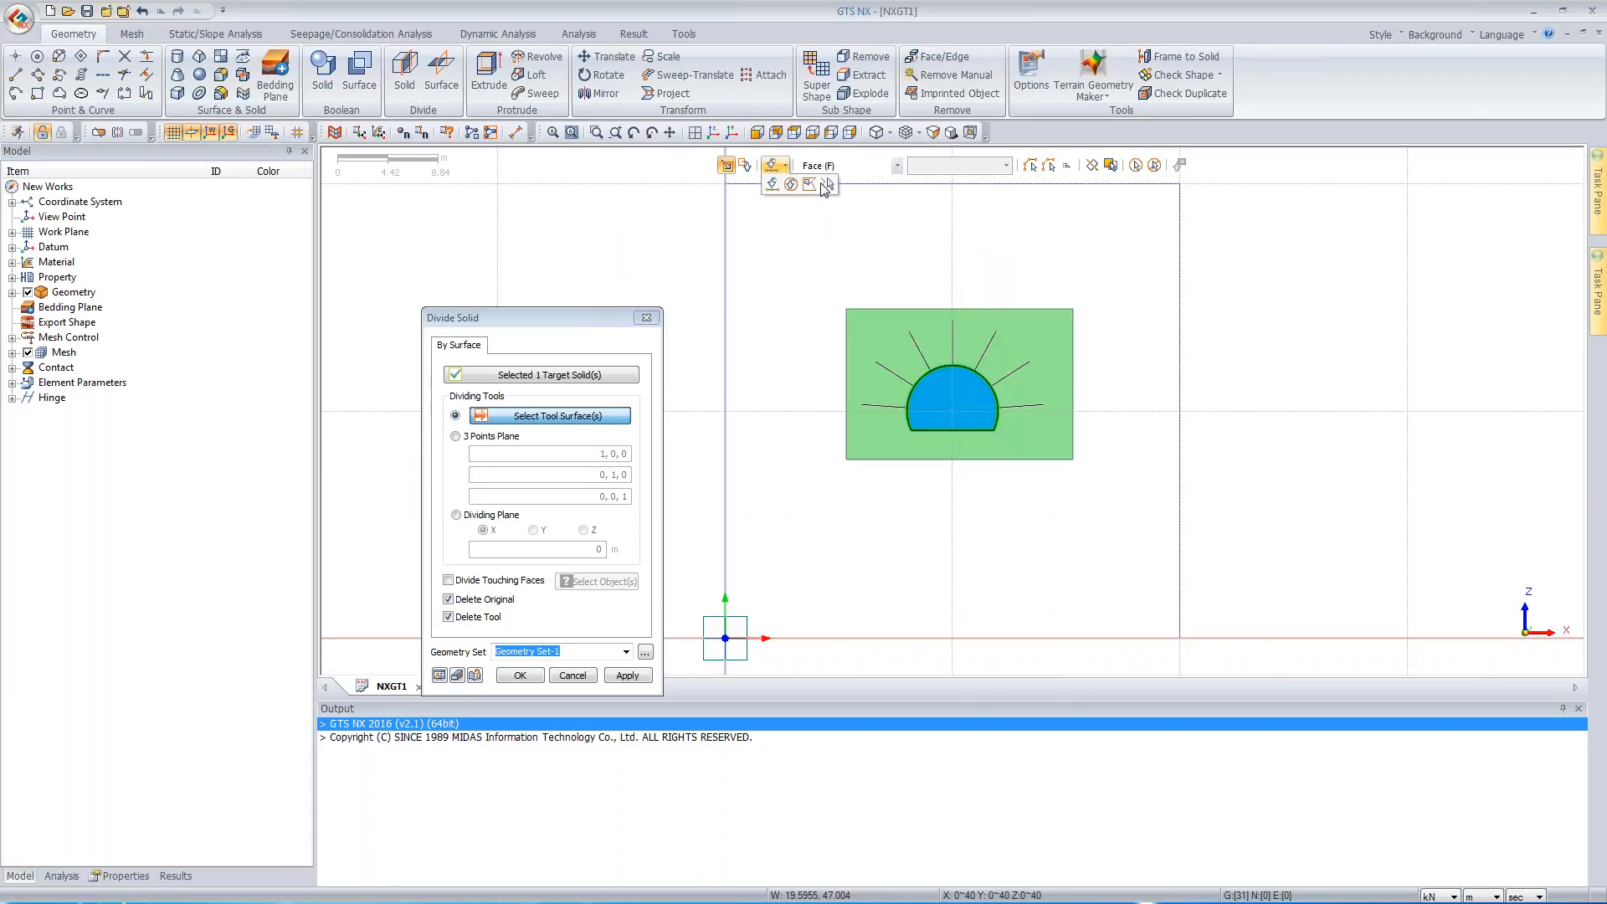
left_click(829, 185)
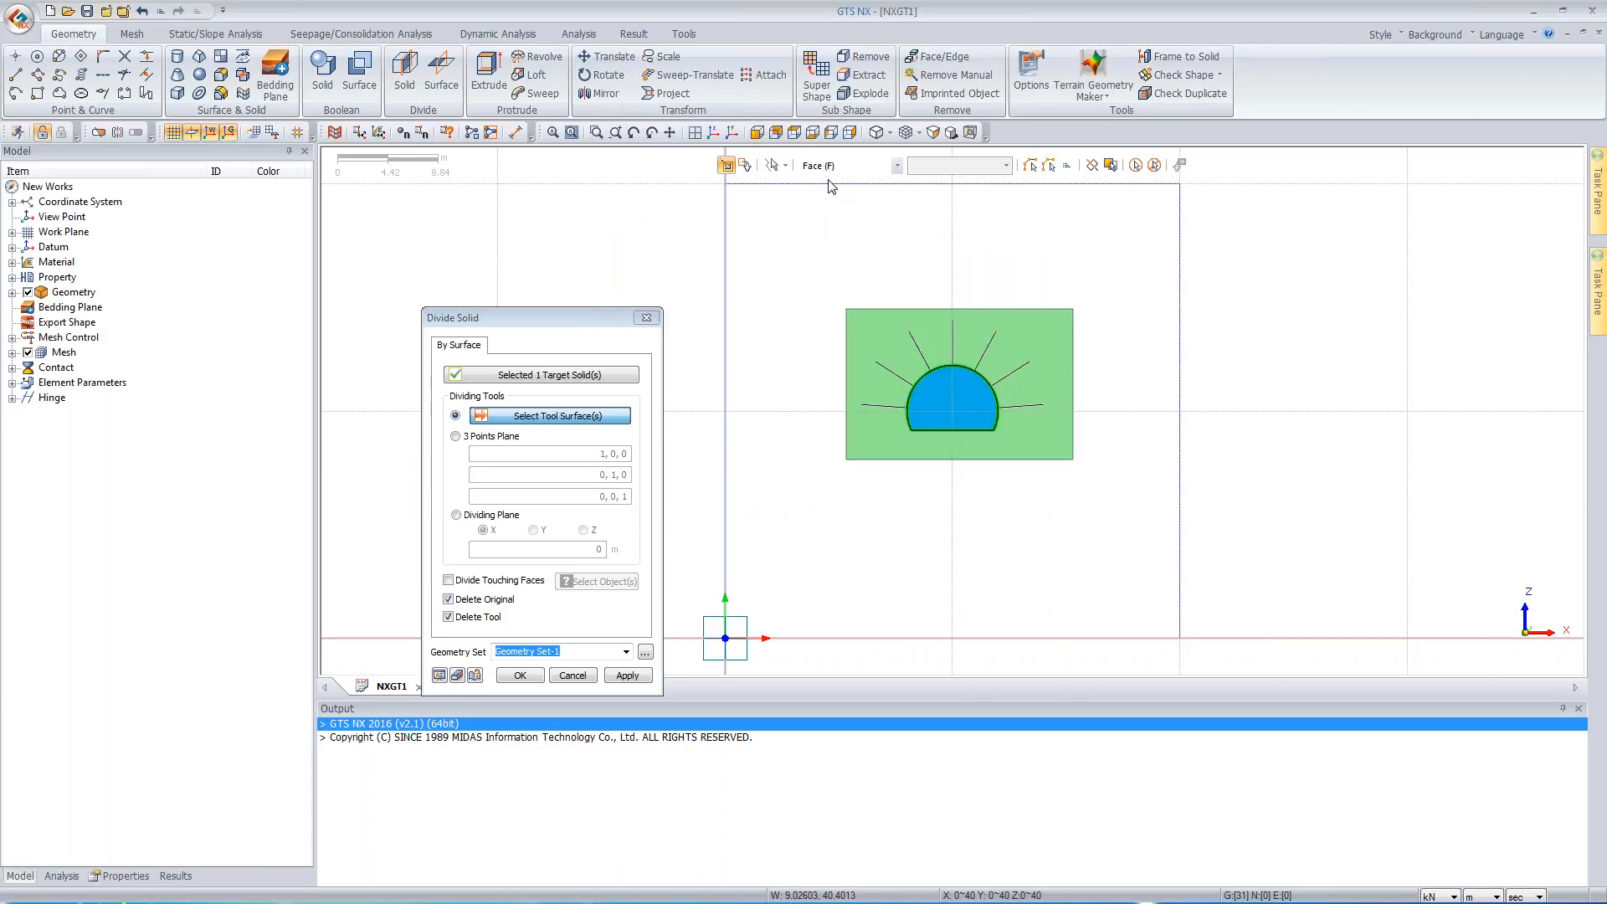
left_click(807, 384)
left_click(964, 281)
middle_click_drag(1202, 328, 744, 232)
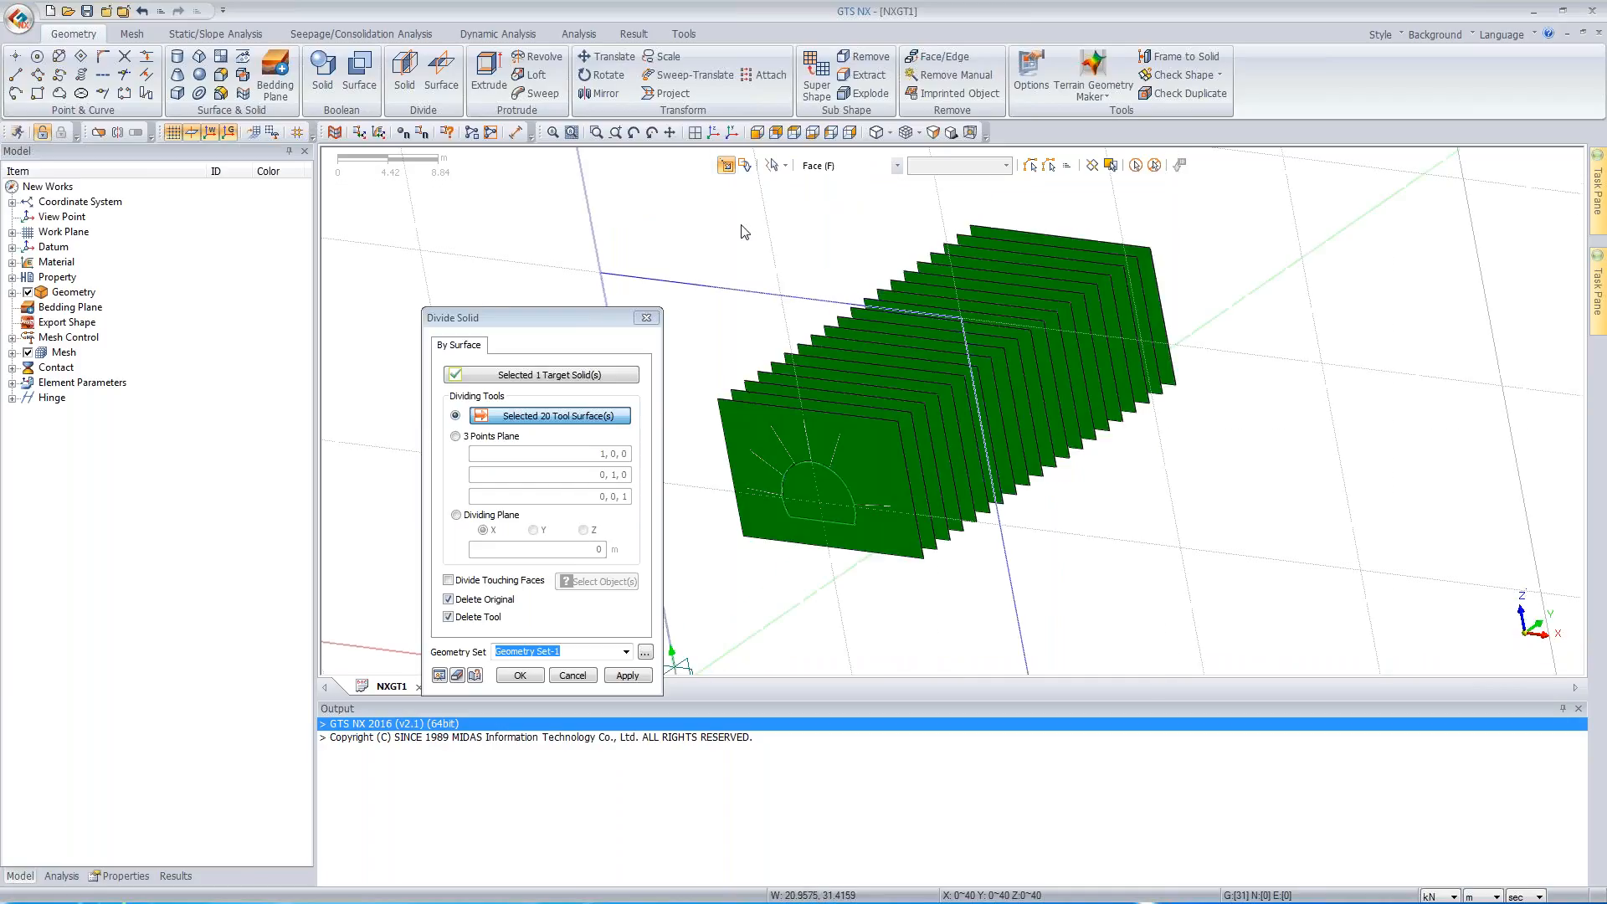
left_click(719, 134)
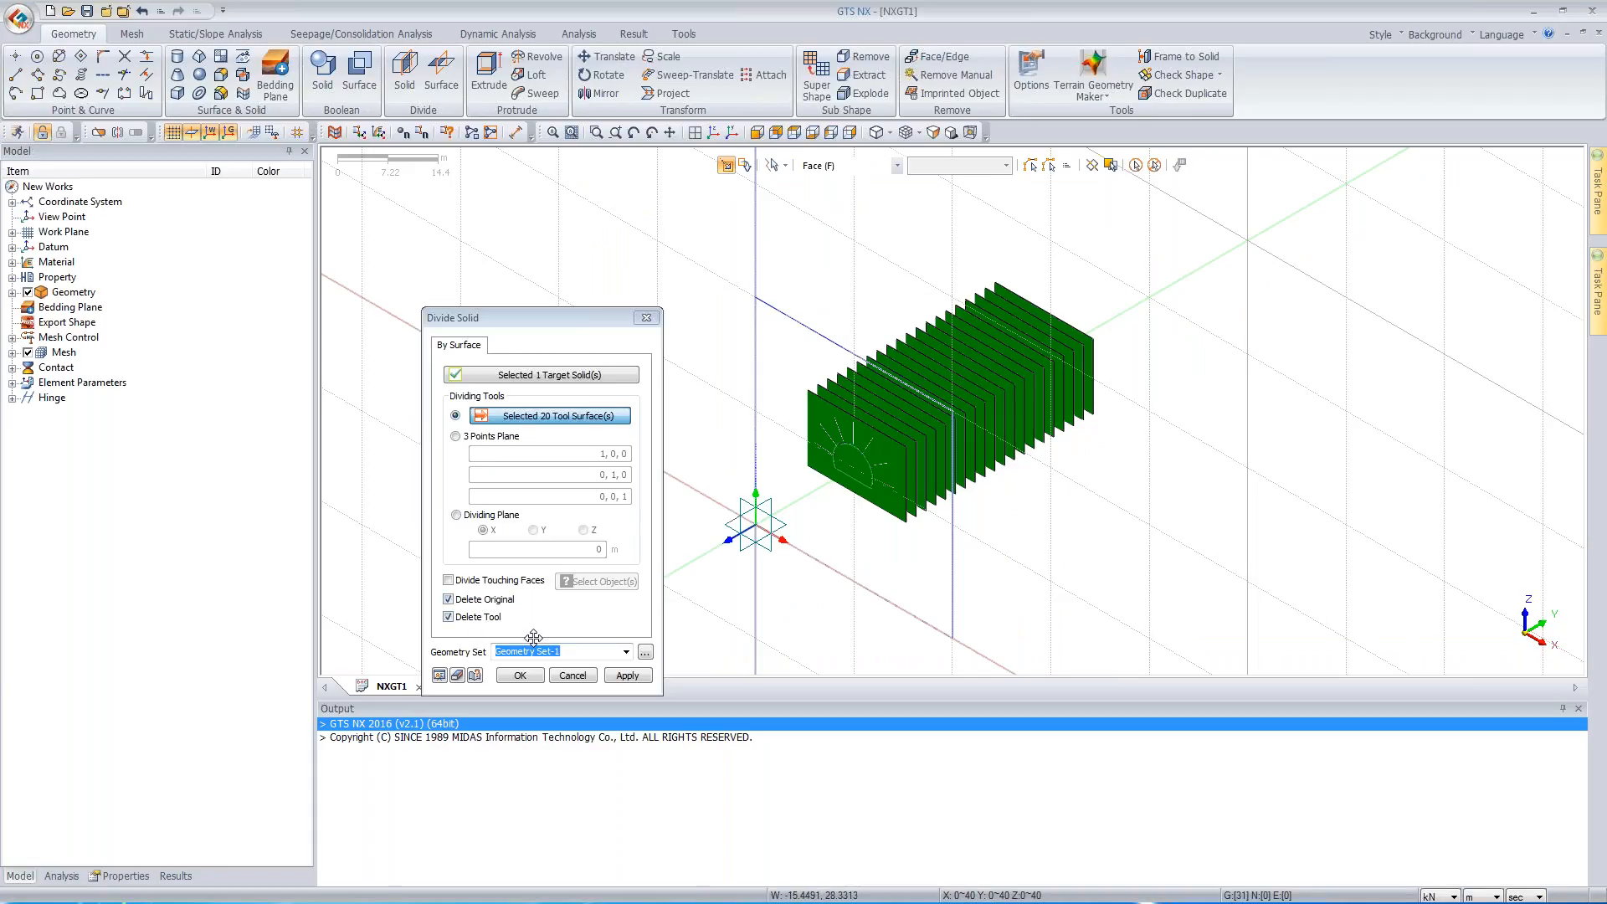
left_click(519, 675)
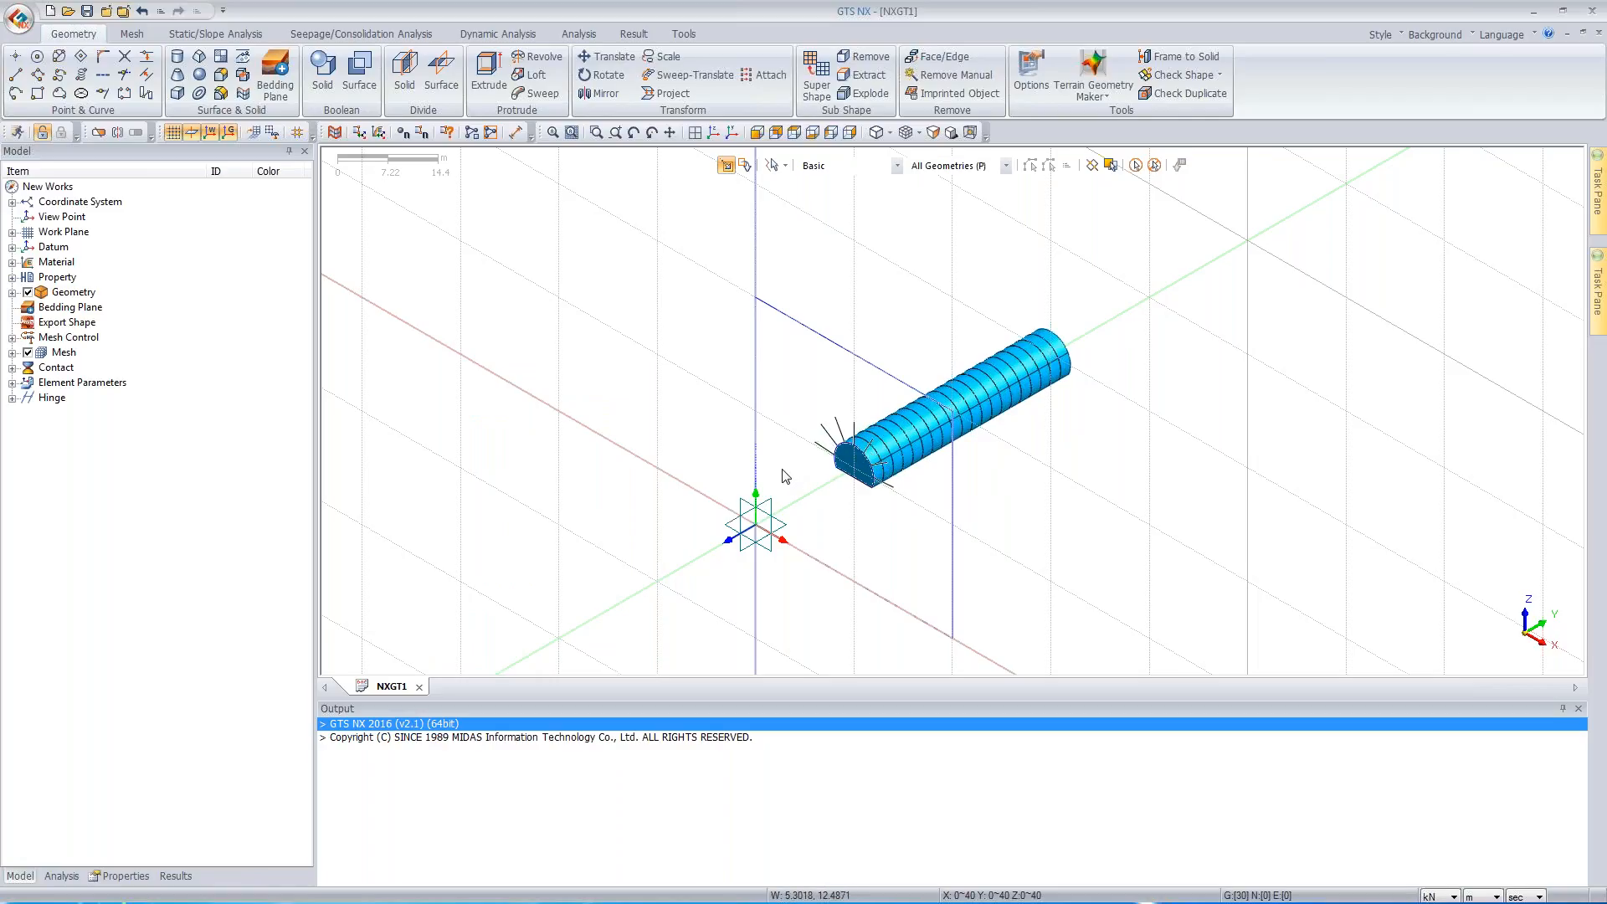
- Move the seven rock bolt lines 1 m along the Y datum axis
left_click(610, 56)
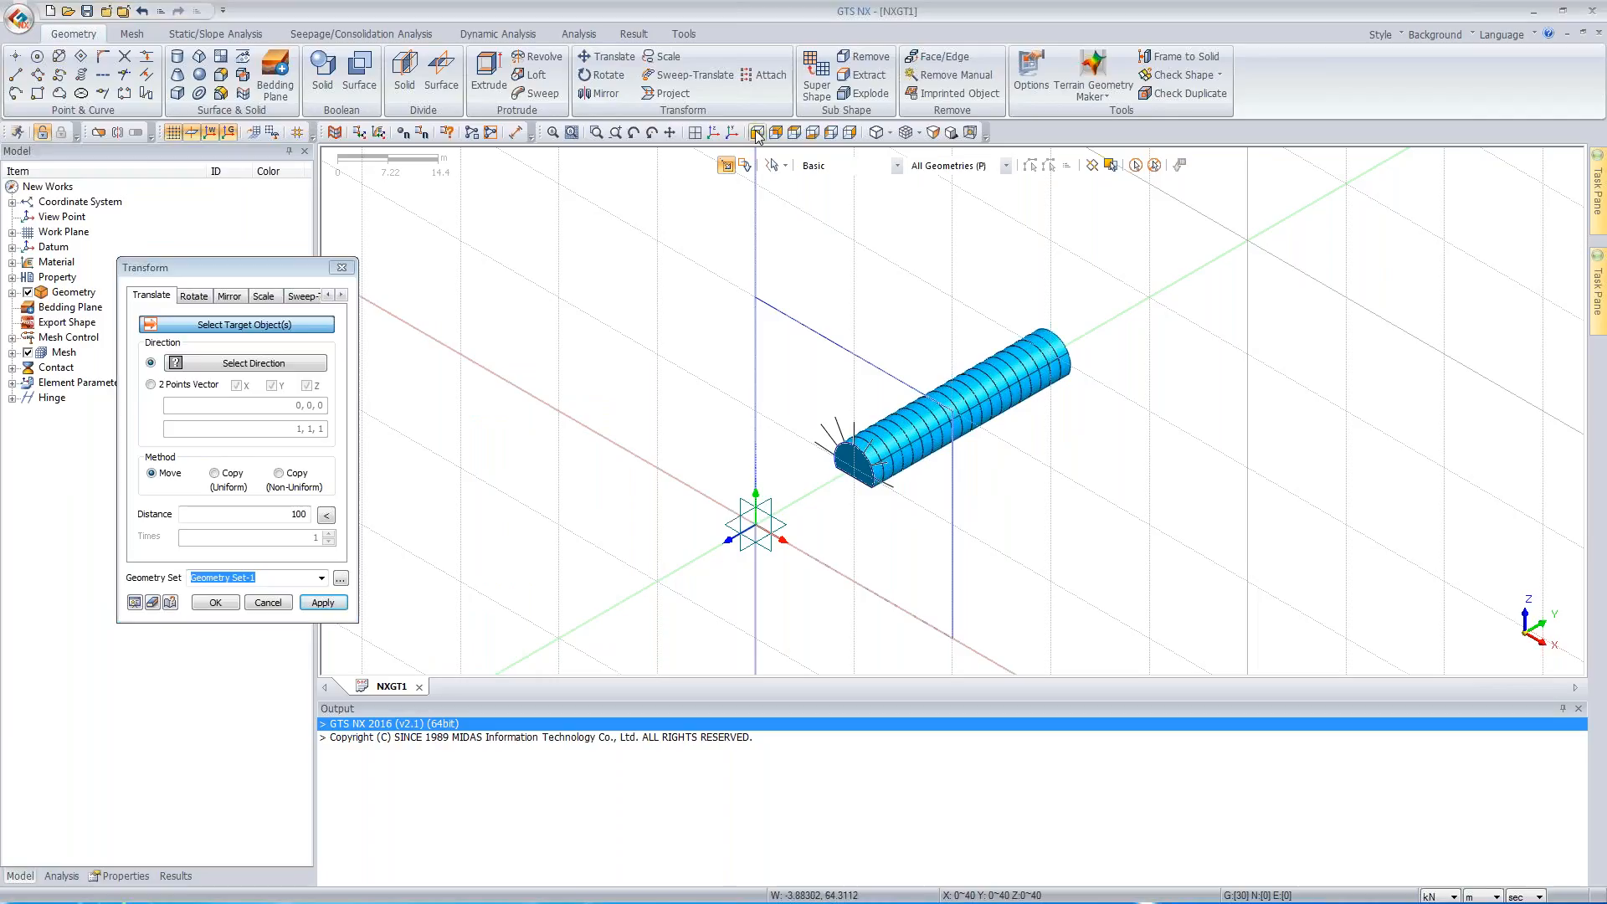
left_click(756, 134)
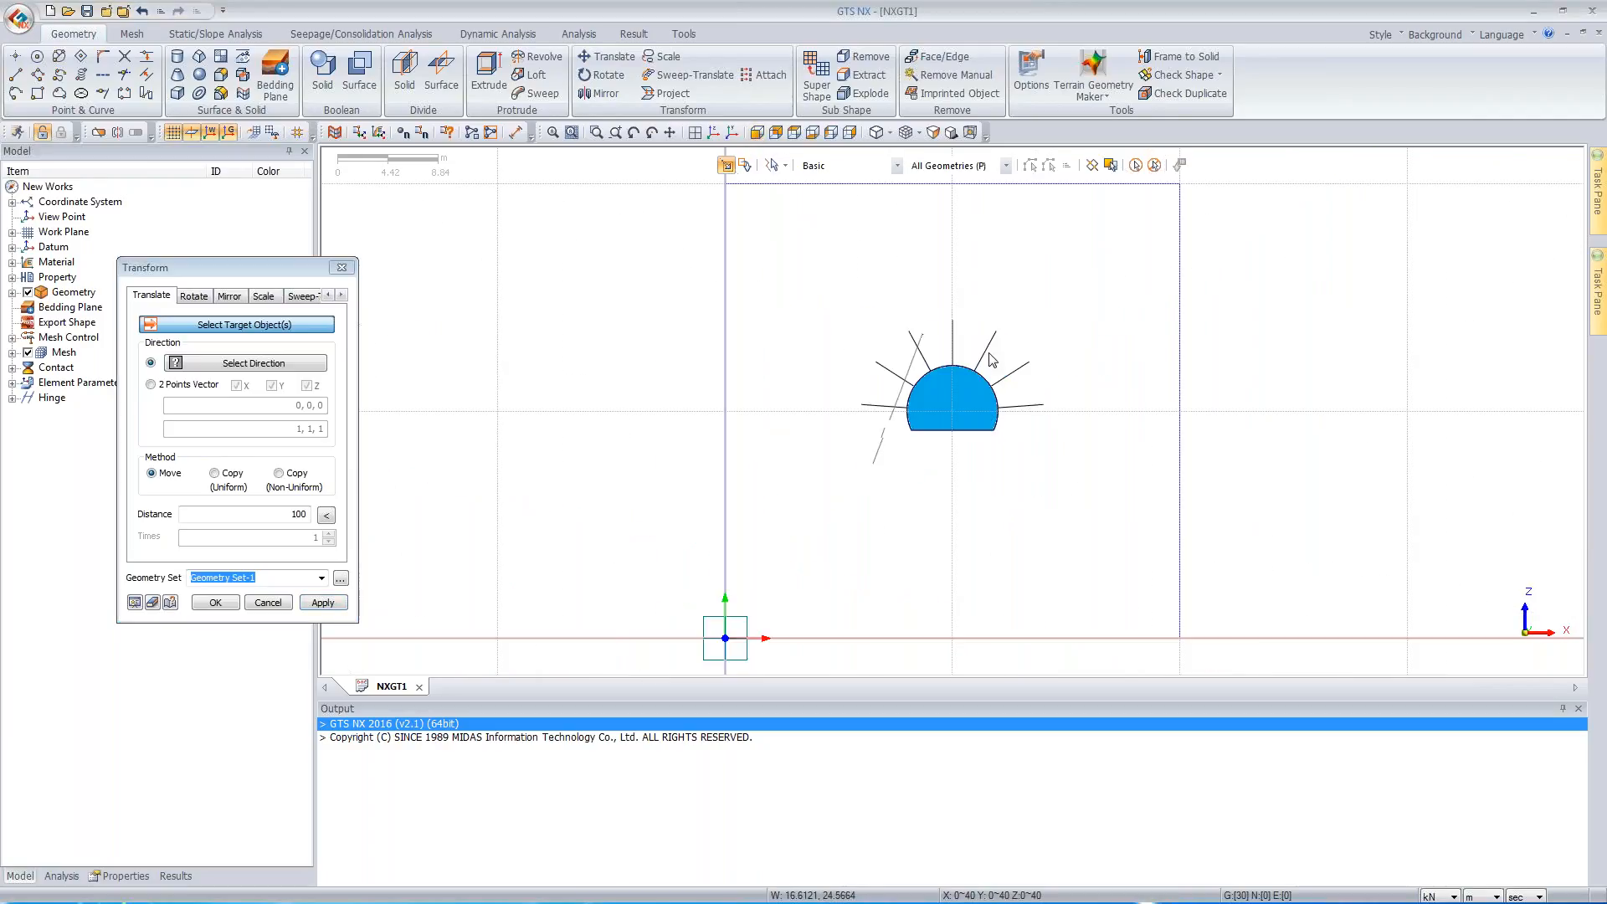
double_click(1056, 477)
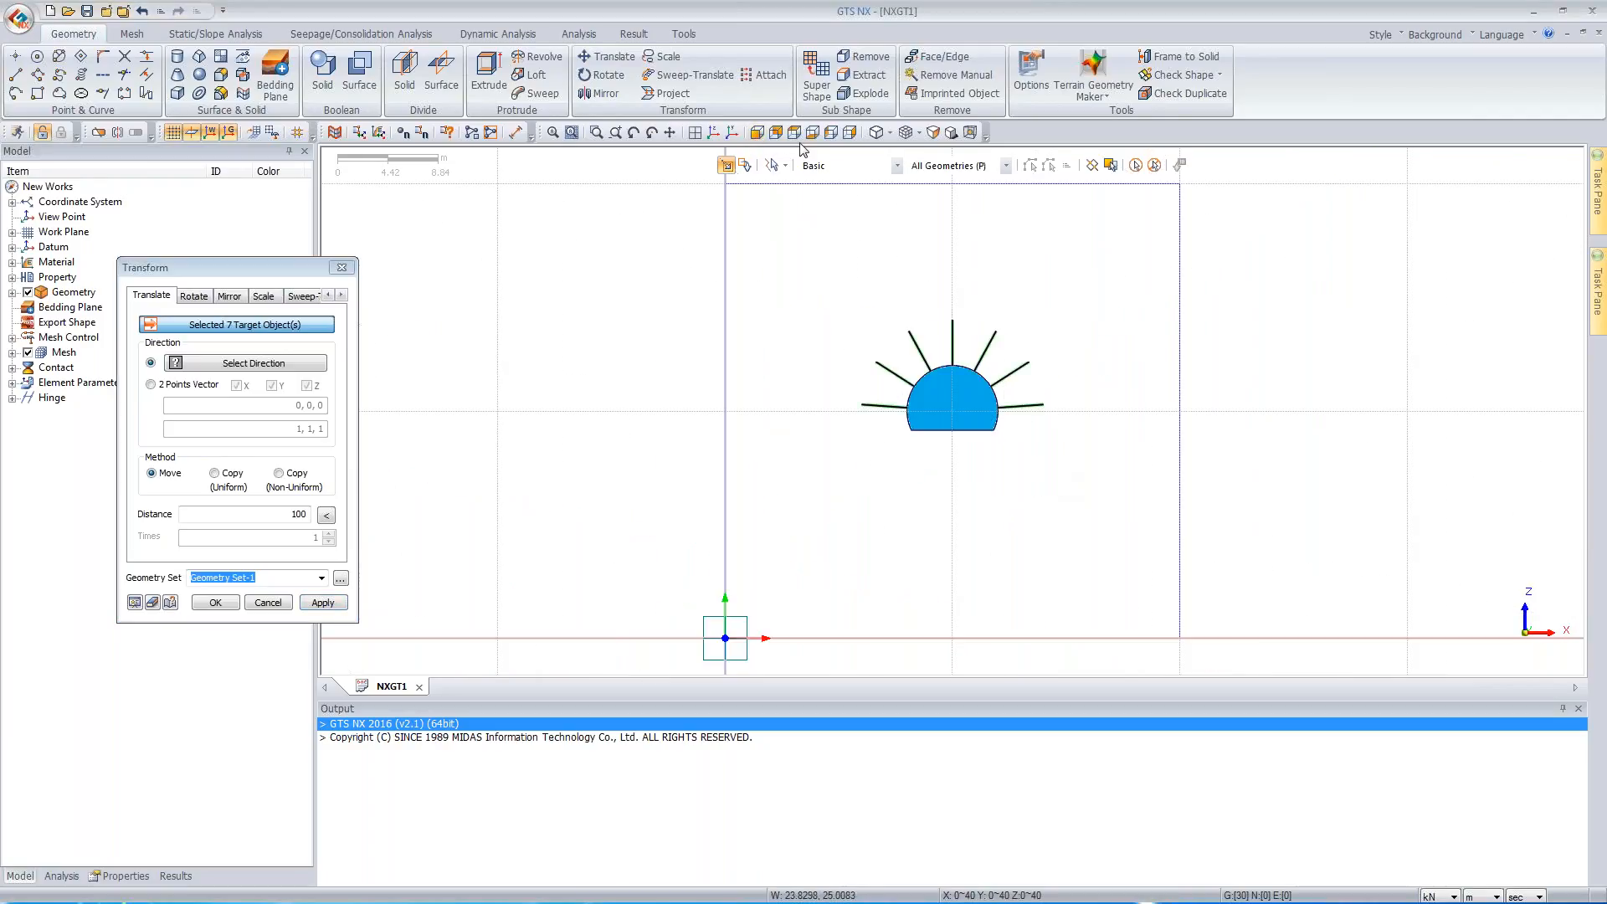
left_click(709, 135)
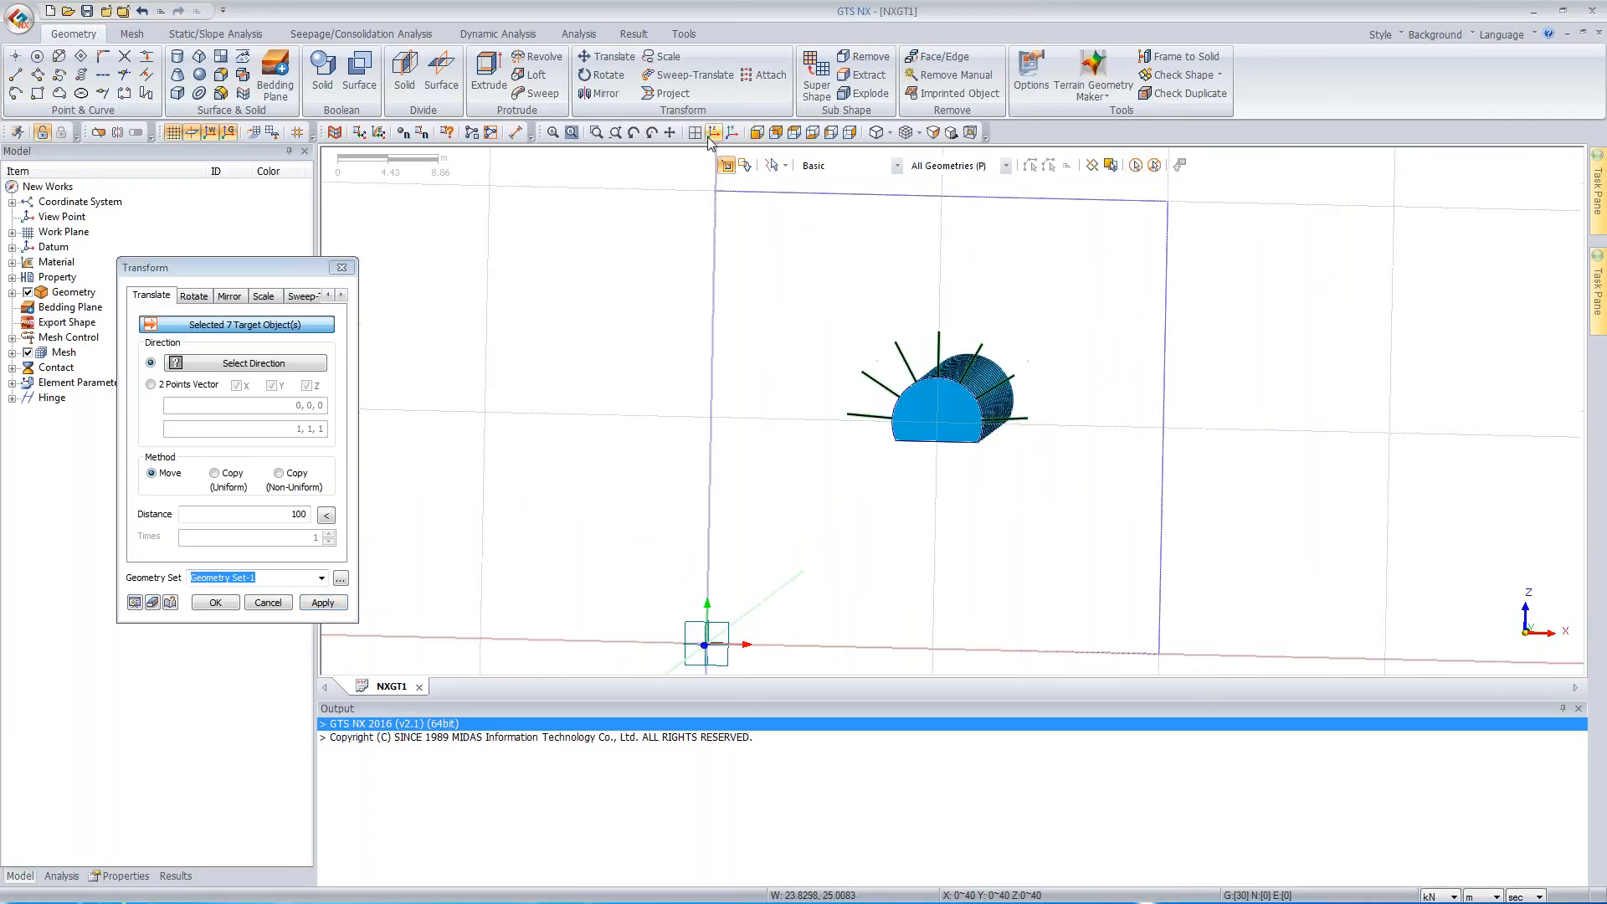
left_click(222, 366)
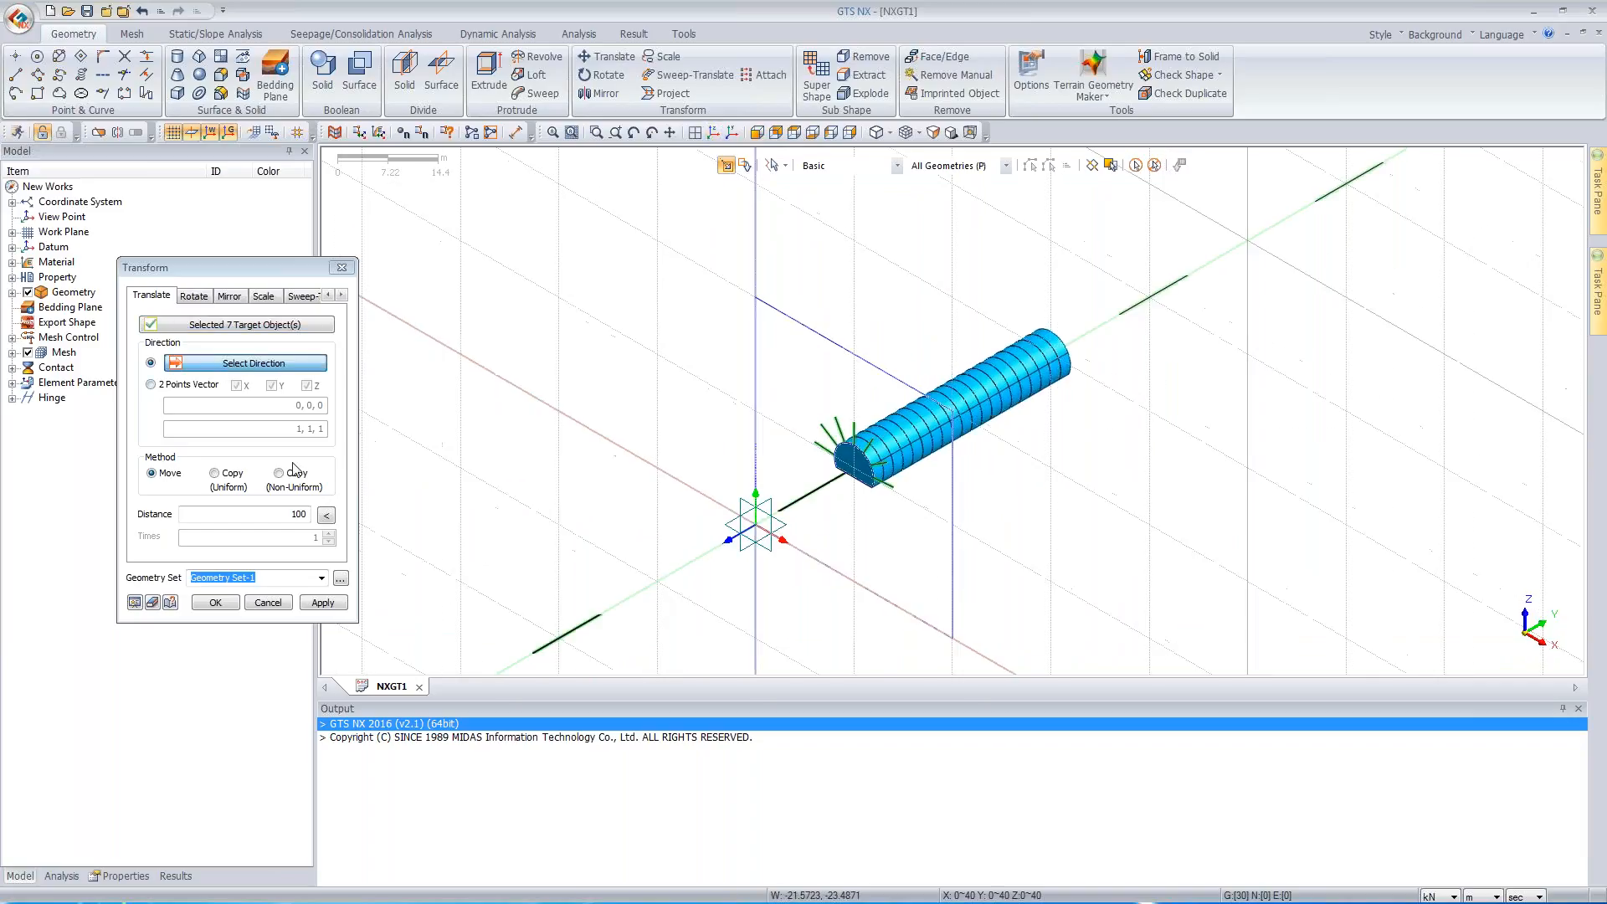
left_click(263, 516)
type("1")
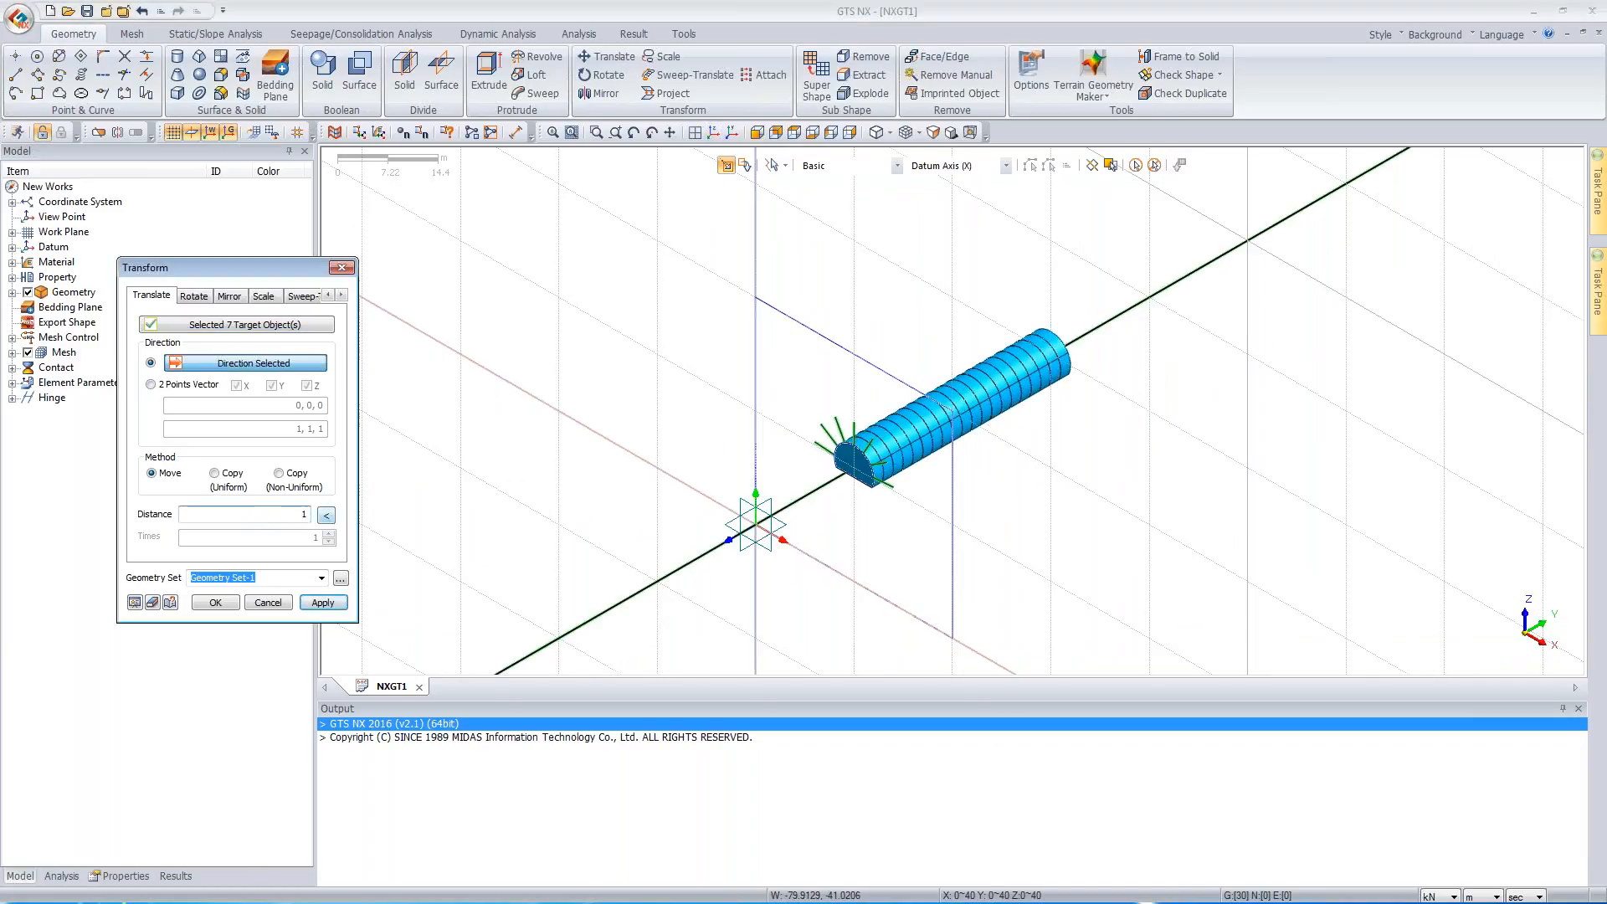
left_click(211, 603)
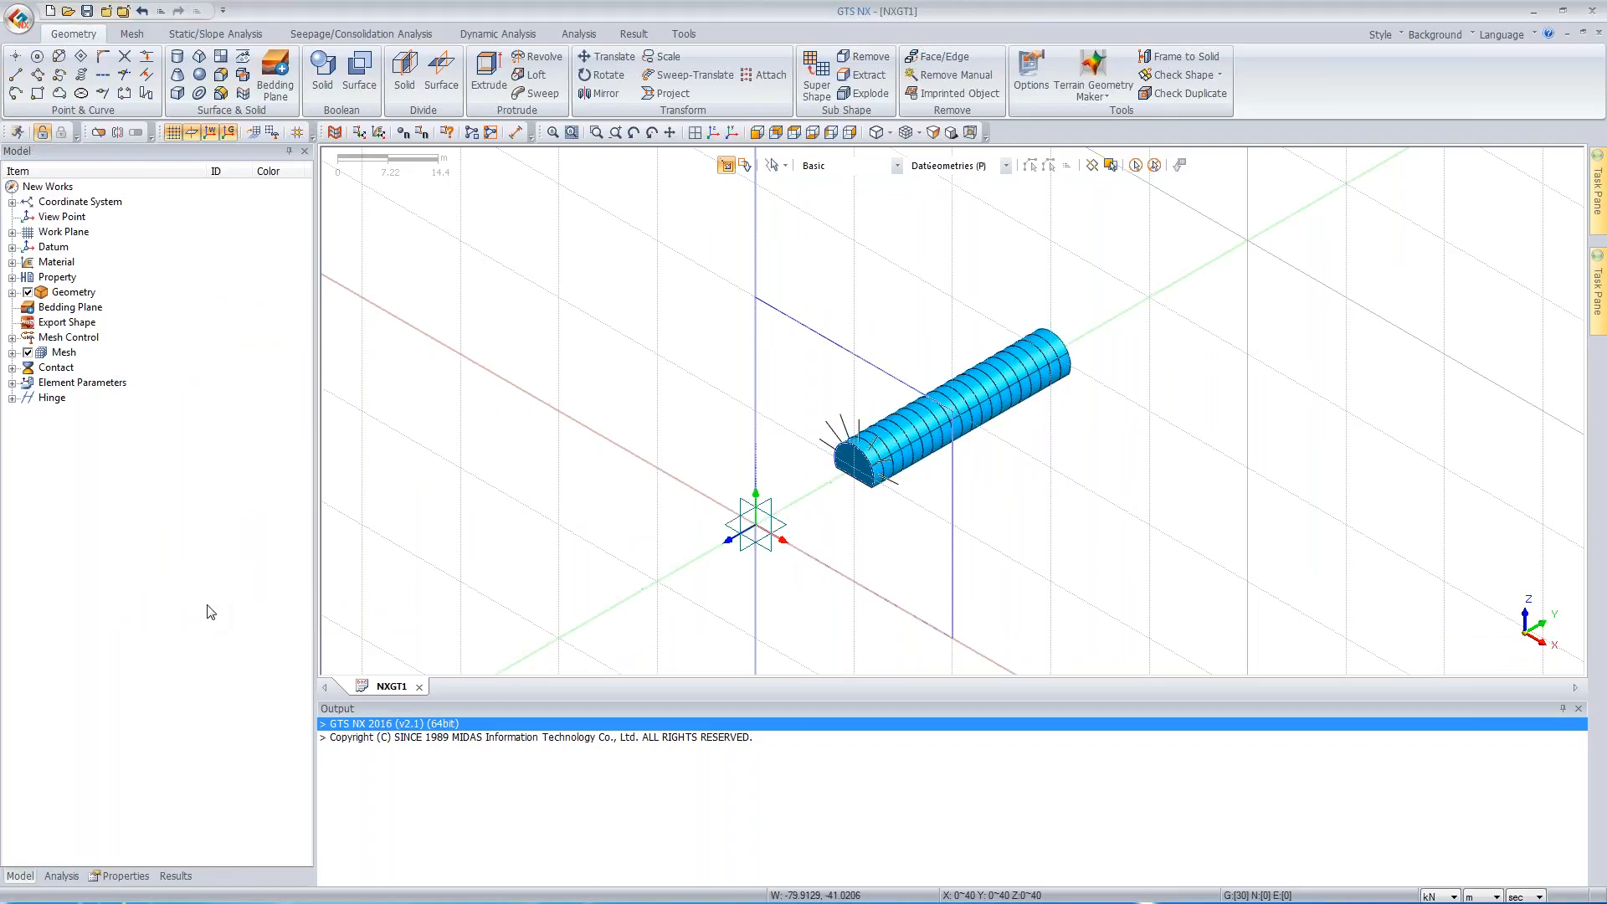
- Translate the seven rock bolt lines along the Y datum axis as uniform copies, 2 m apart and repeated 19 times
left_click(756, 134)
left_click(755, 133)
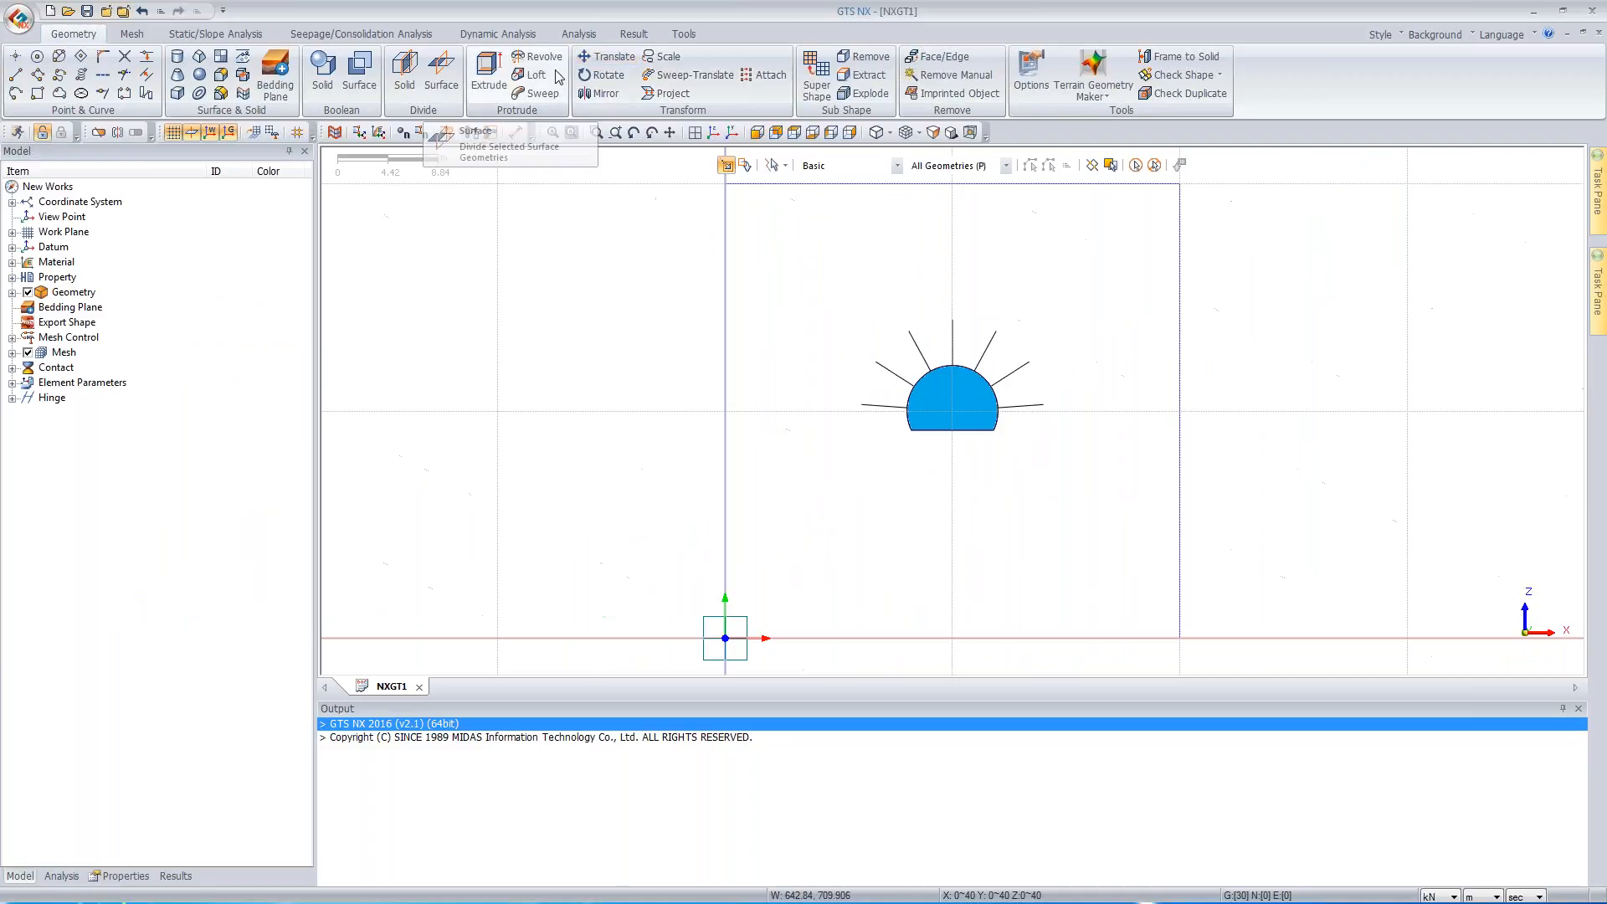
left_click(607, 56)
left_click_drag(158, 160, 211, 259)
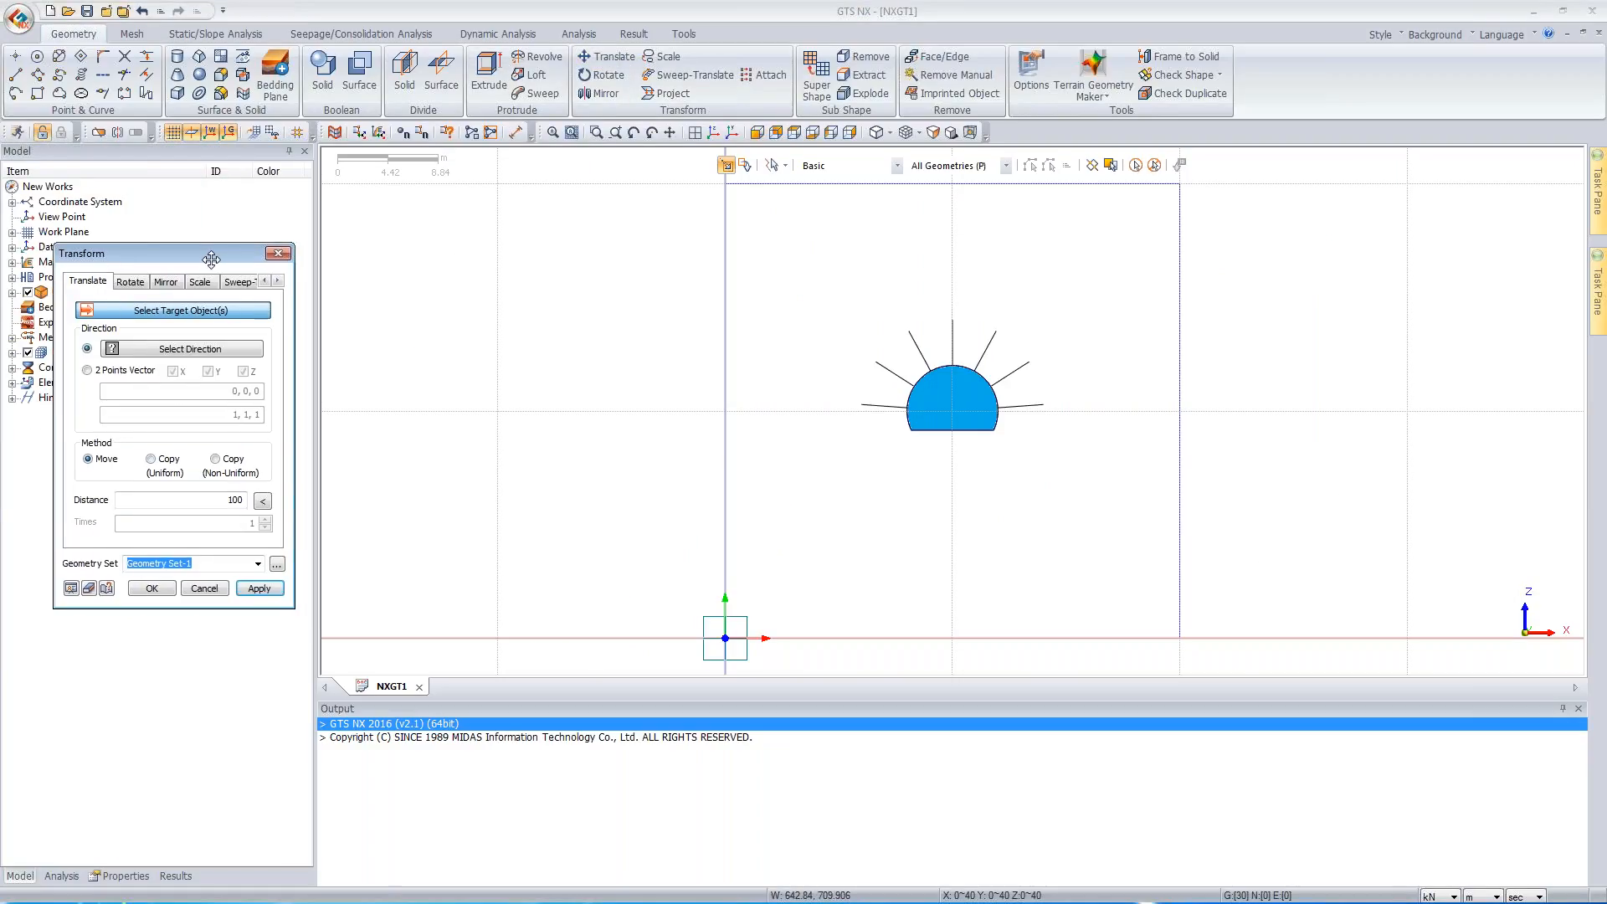
left_click(847, 432)
left_click(929, 340)
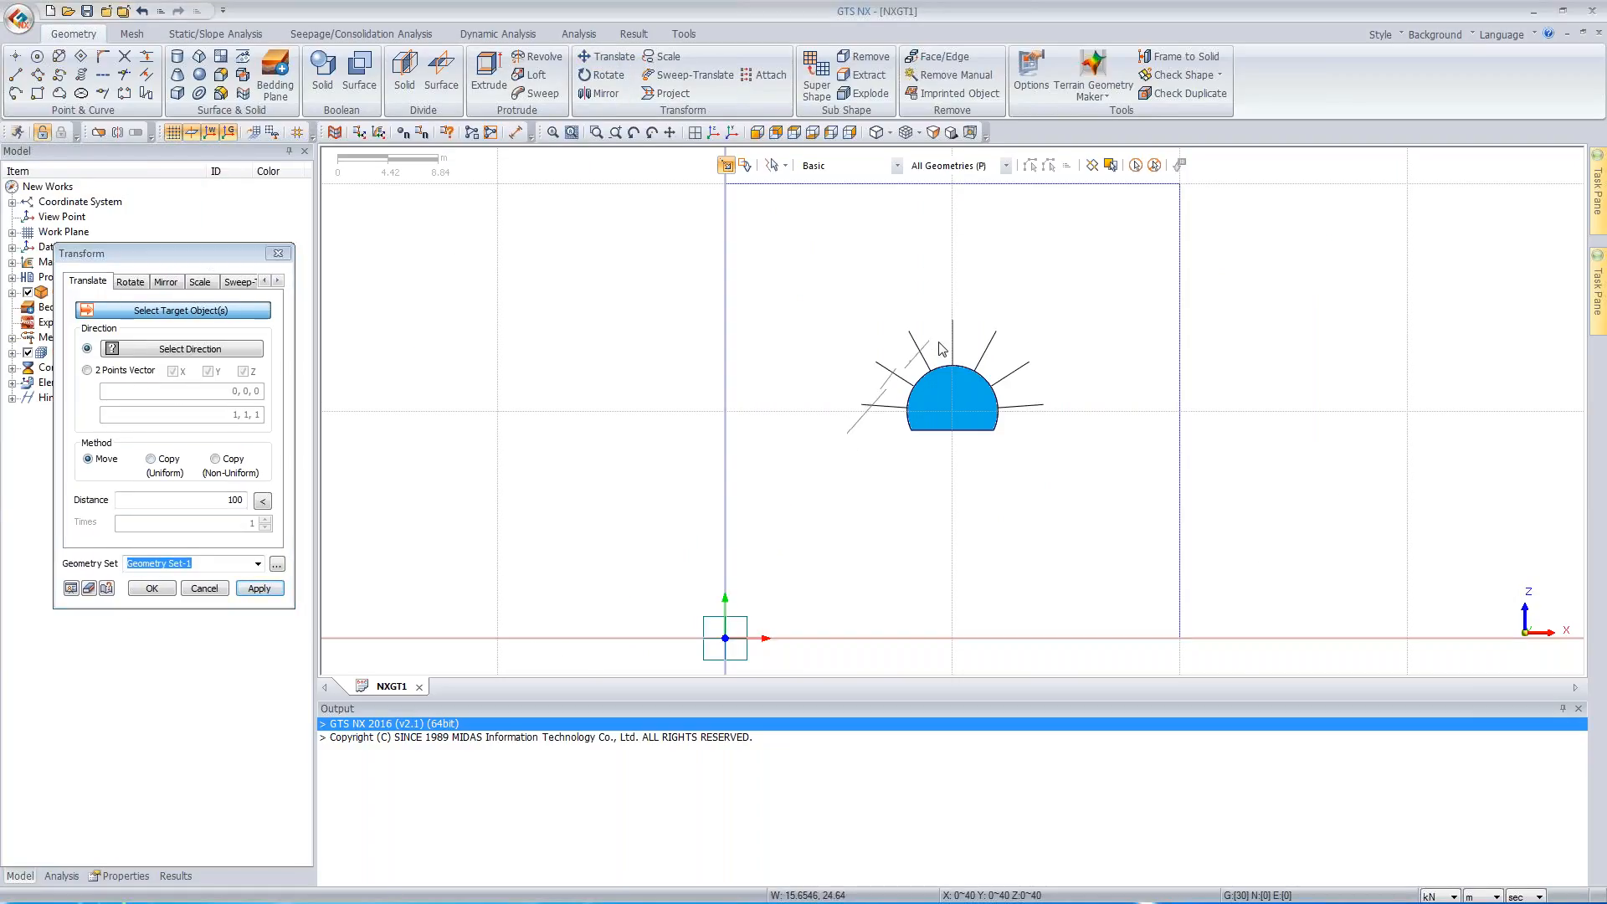
double_click(1038, 452)
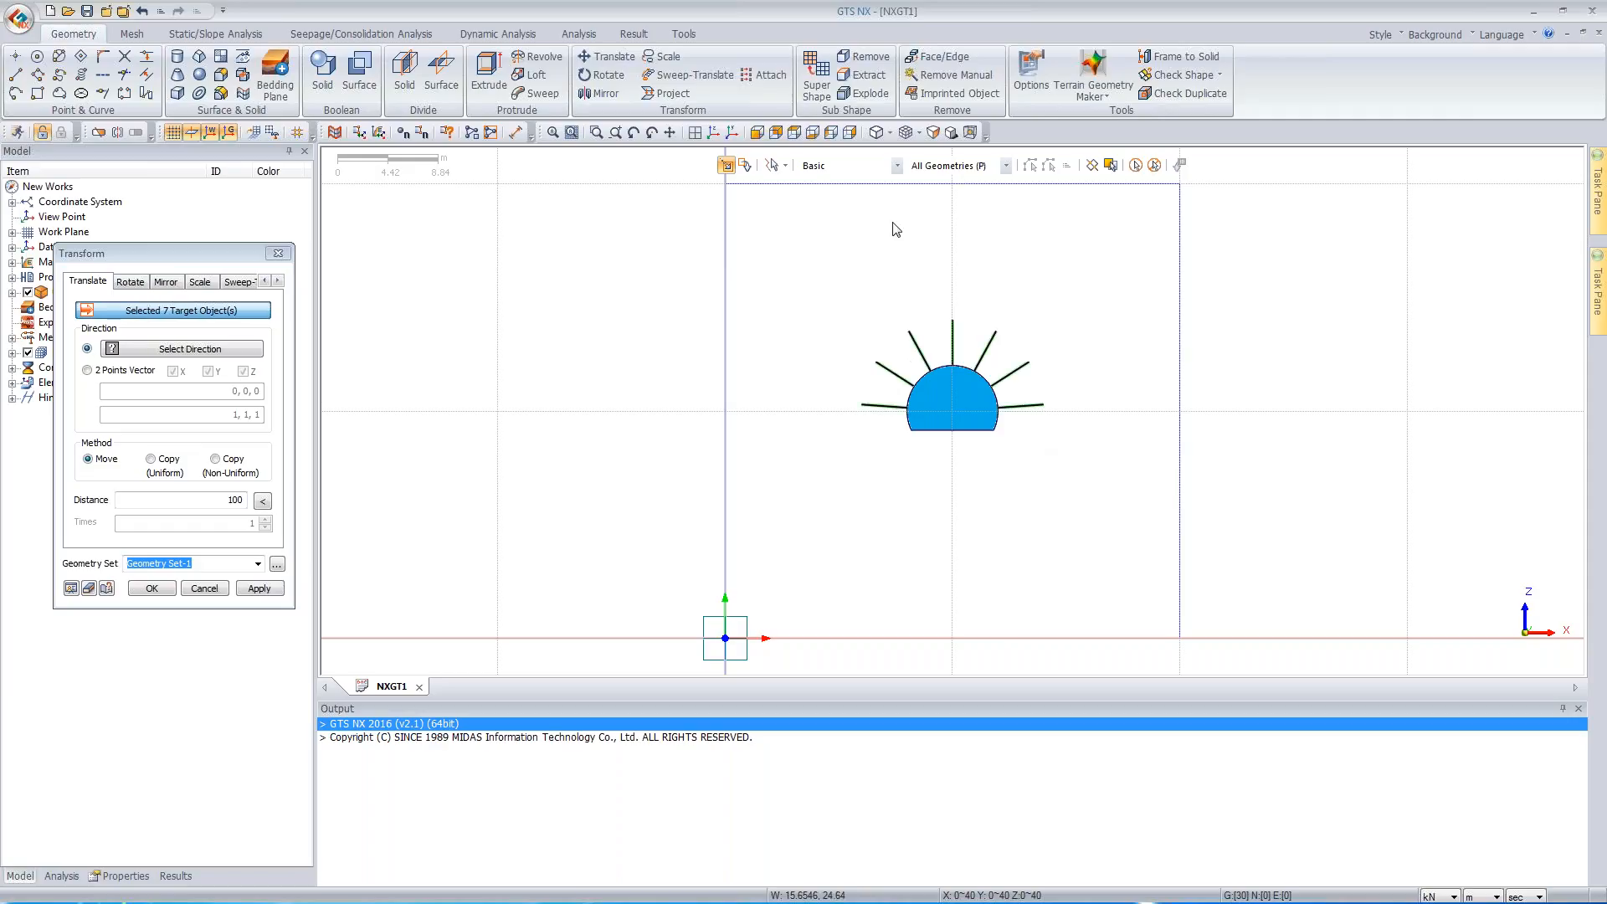
left_click(715, 132)
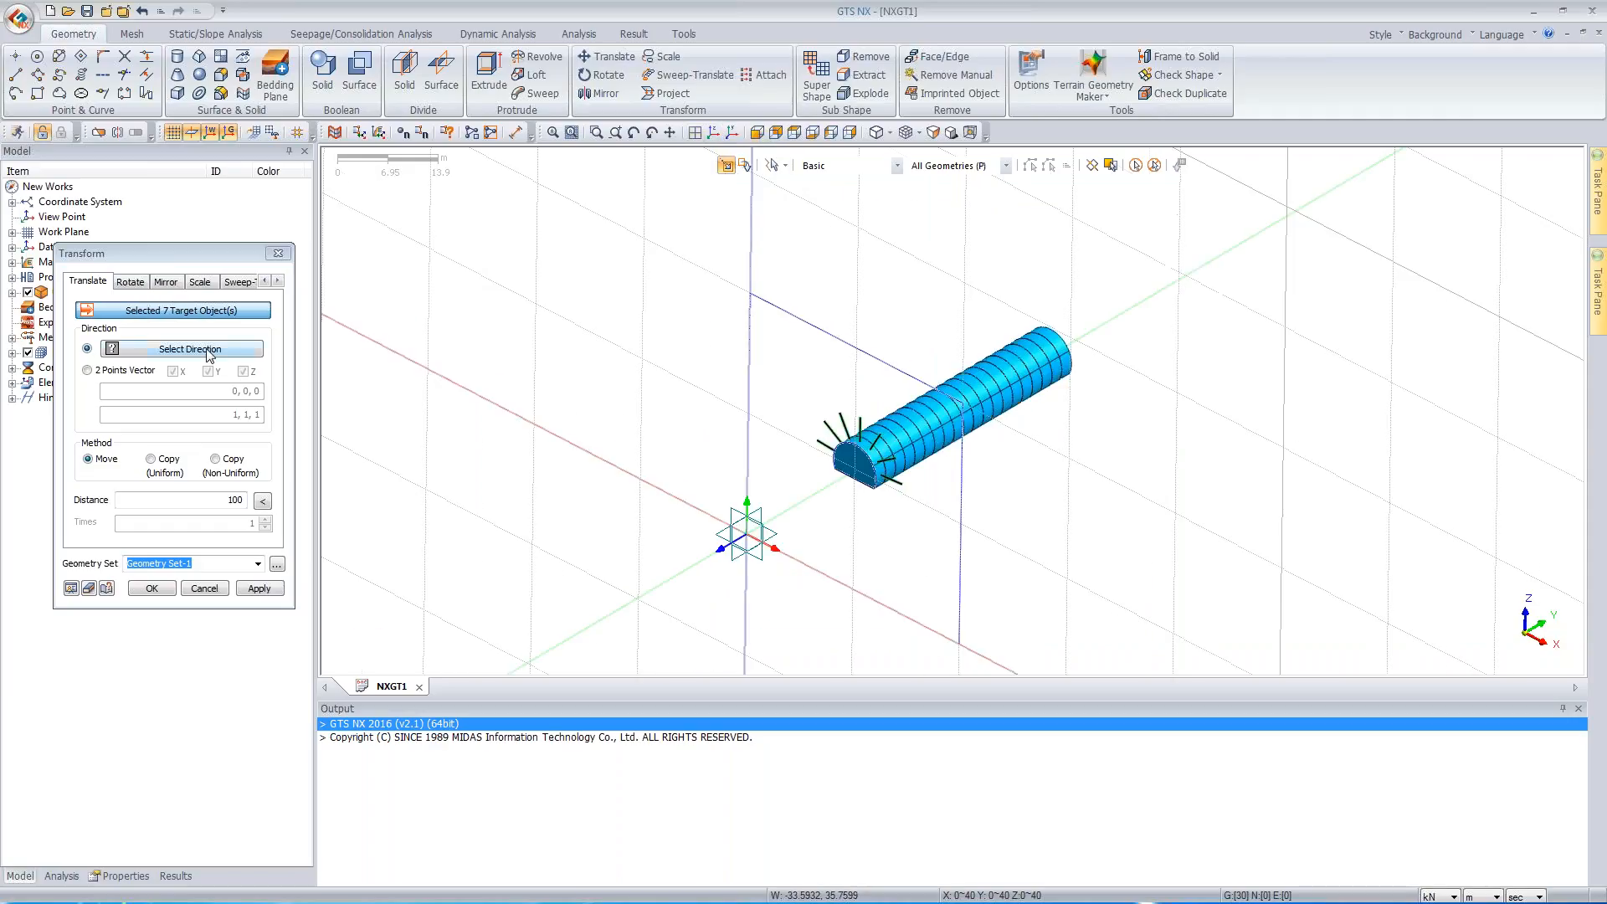
left_click(756, 530)
left_click(201, 495)
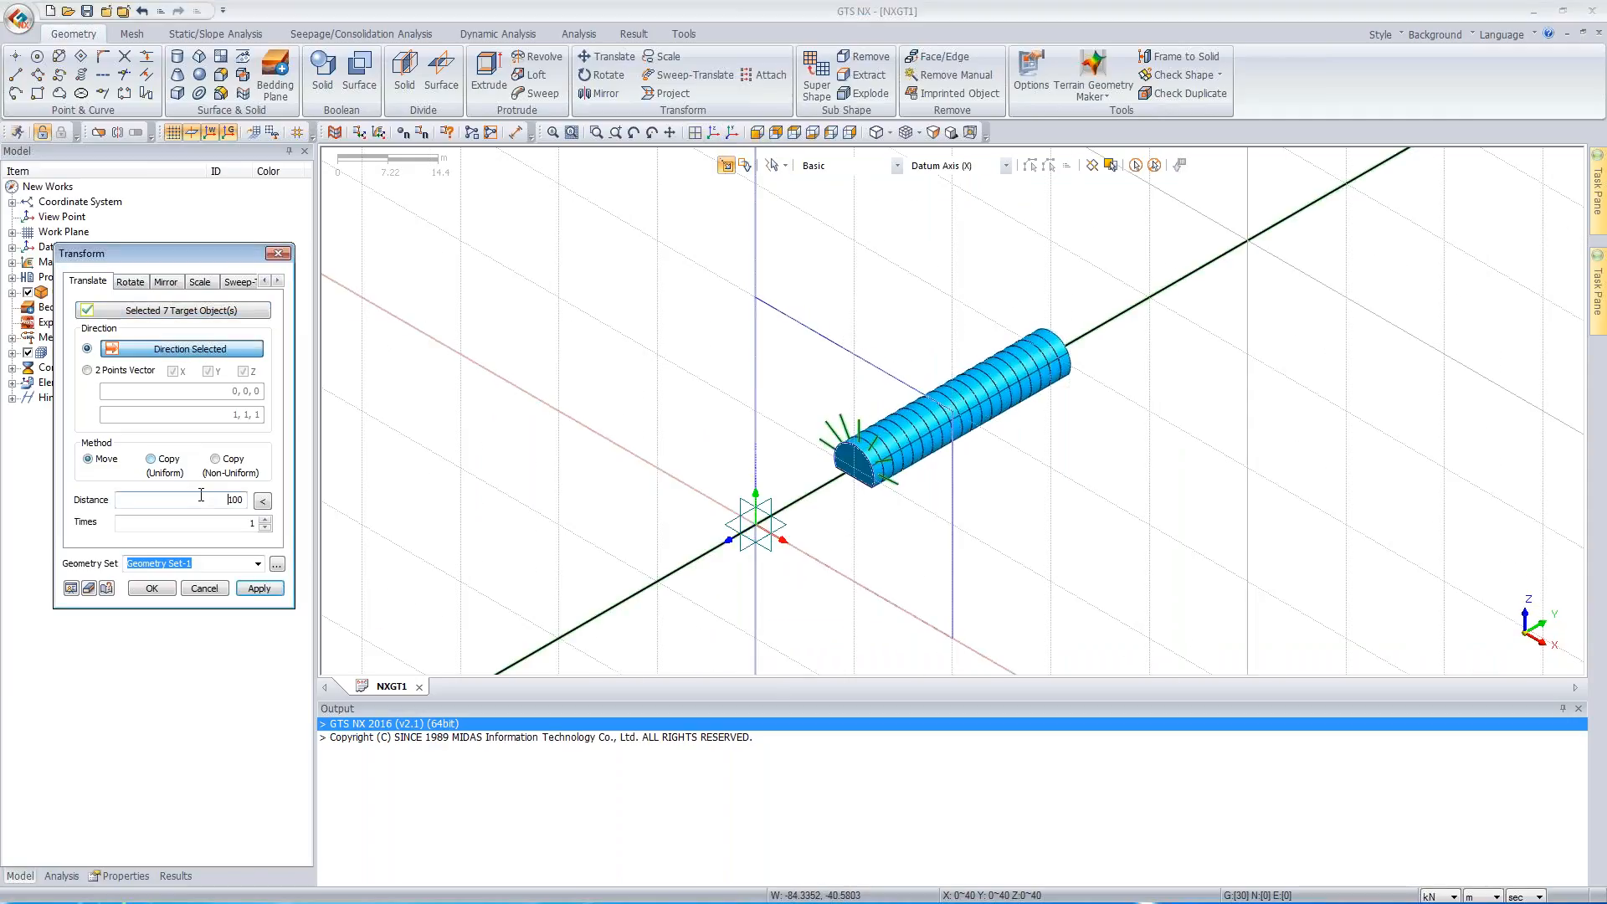
left_click_drag(201, 495, 324, 495)
type("2")
left_click_drag(230, 526, 297, 525)
type("15")
left_click(81, 588)
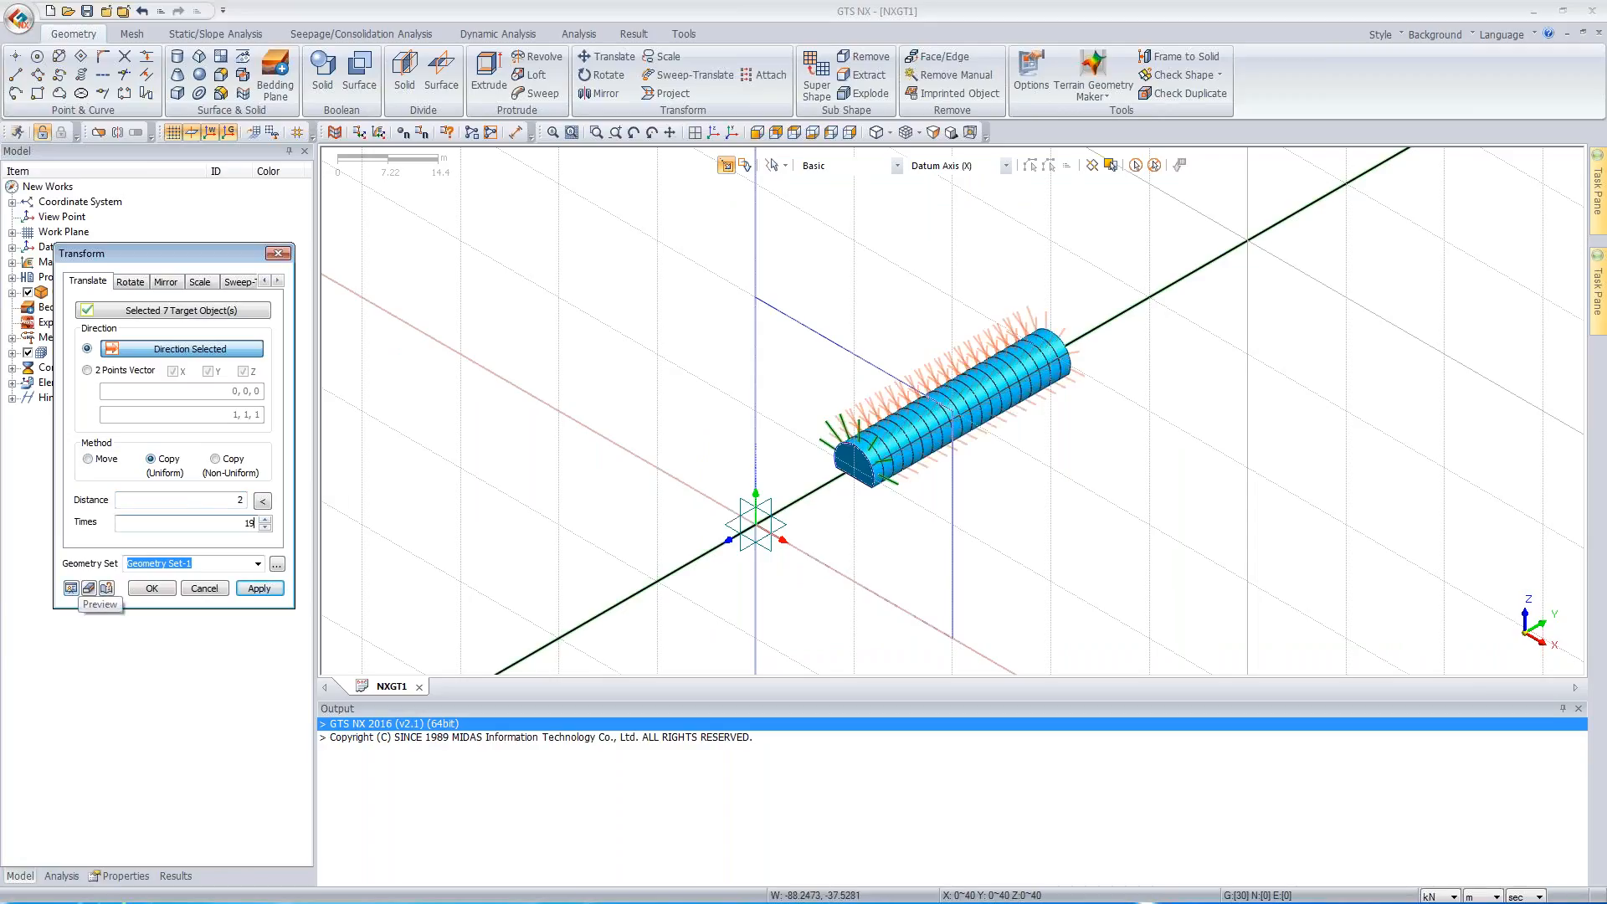
left_click(151, 588)
middle_click_drag(1255, 420, 1063, 338, "ctrl")
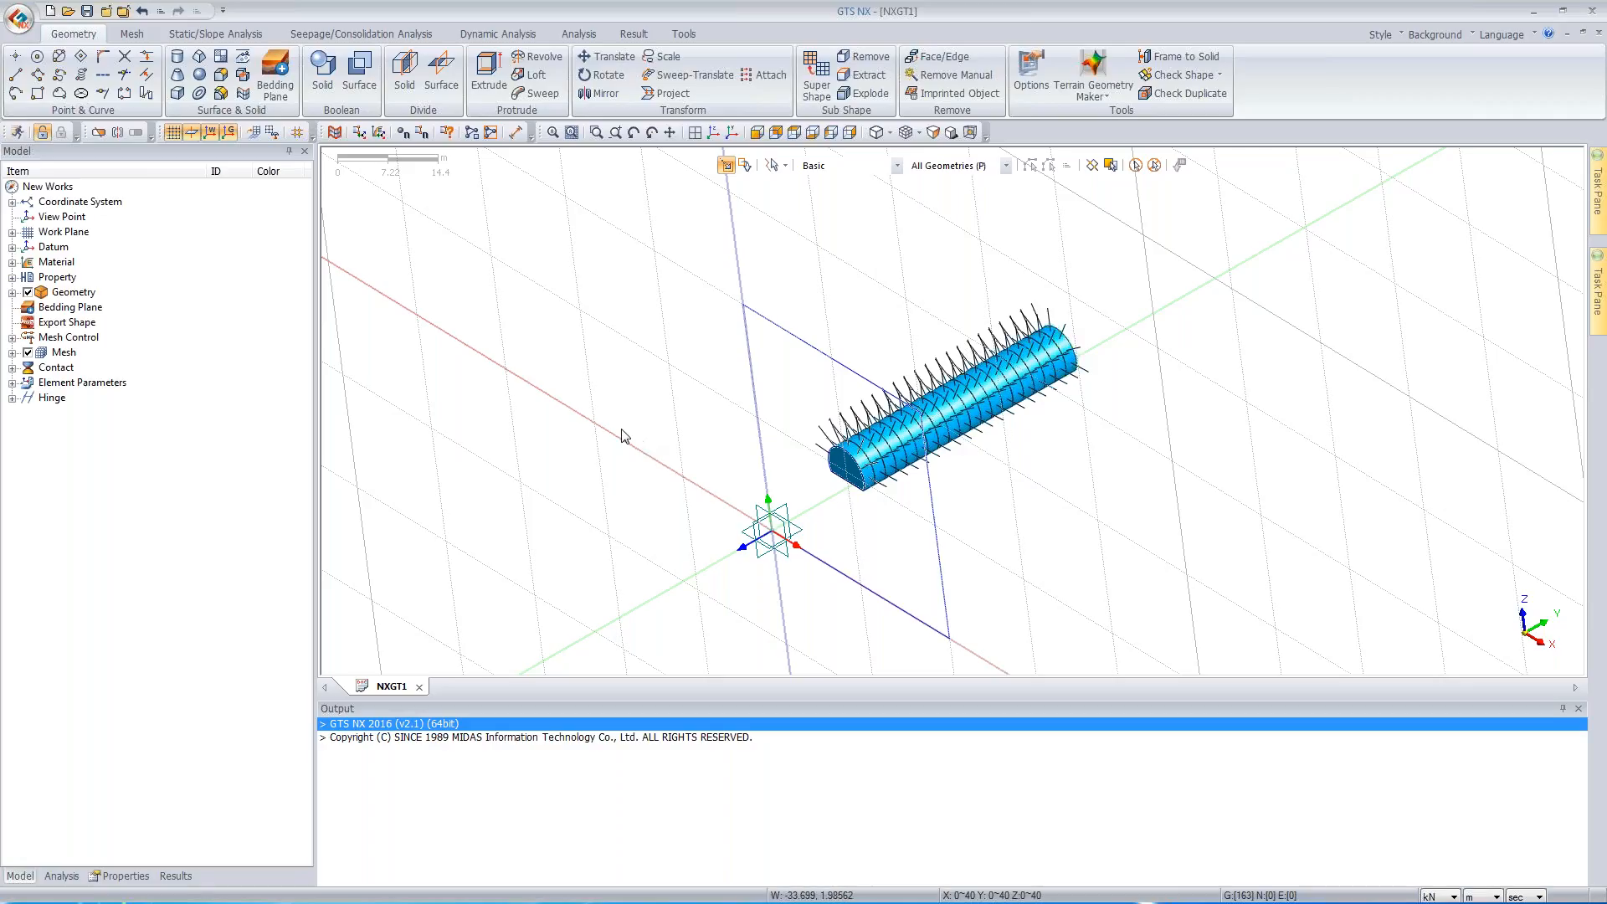
- List the individual solids of Geometry Set-1 and show the hidden ground block around the tunnel
left_click(11, 292)
left_click(28, 307)
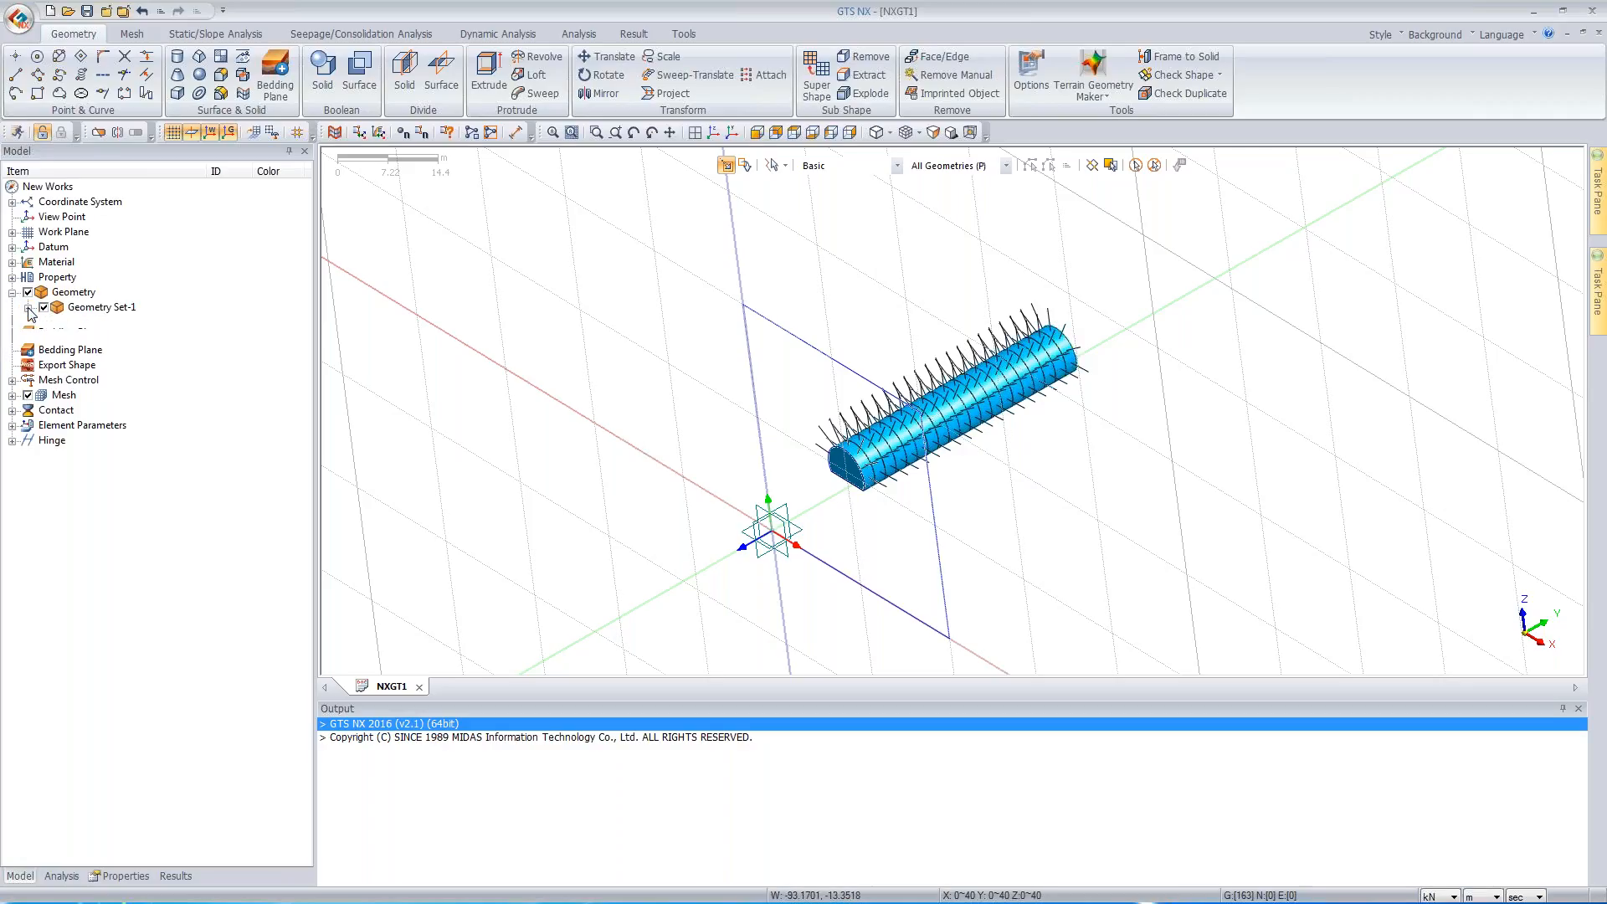
left_click(44, 336)
left_click(75, 353)
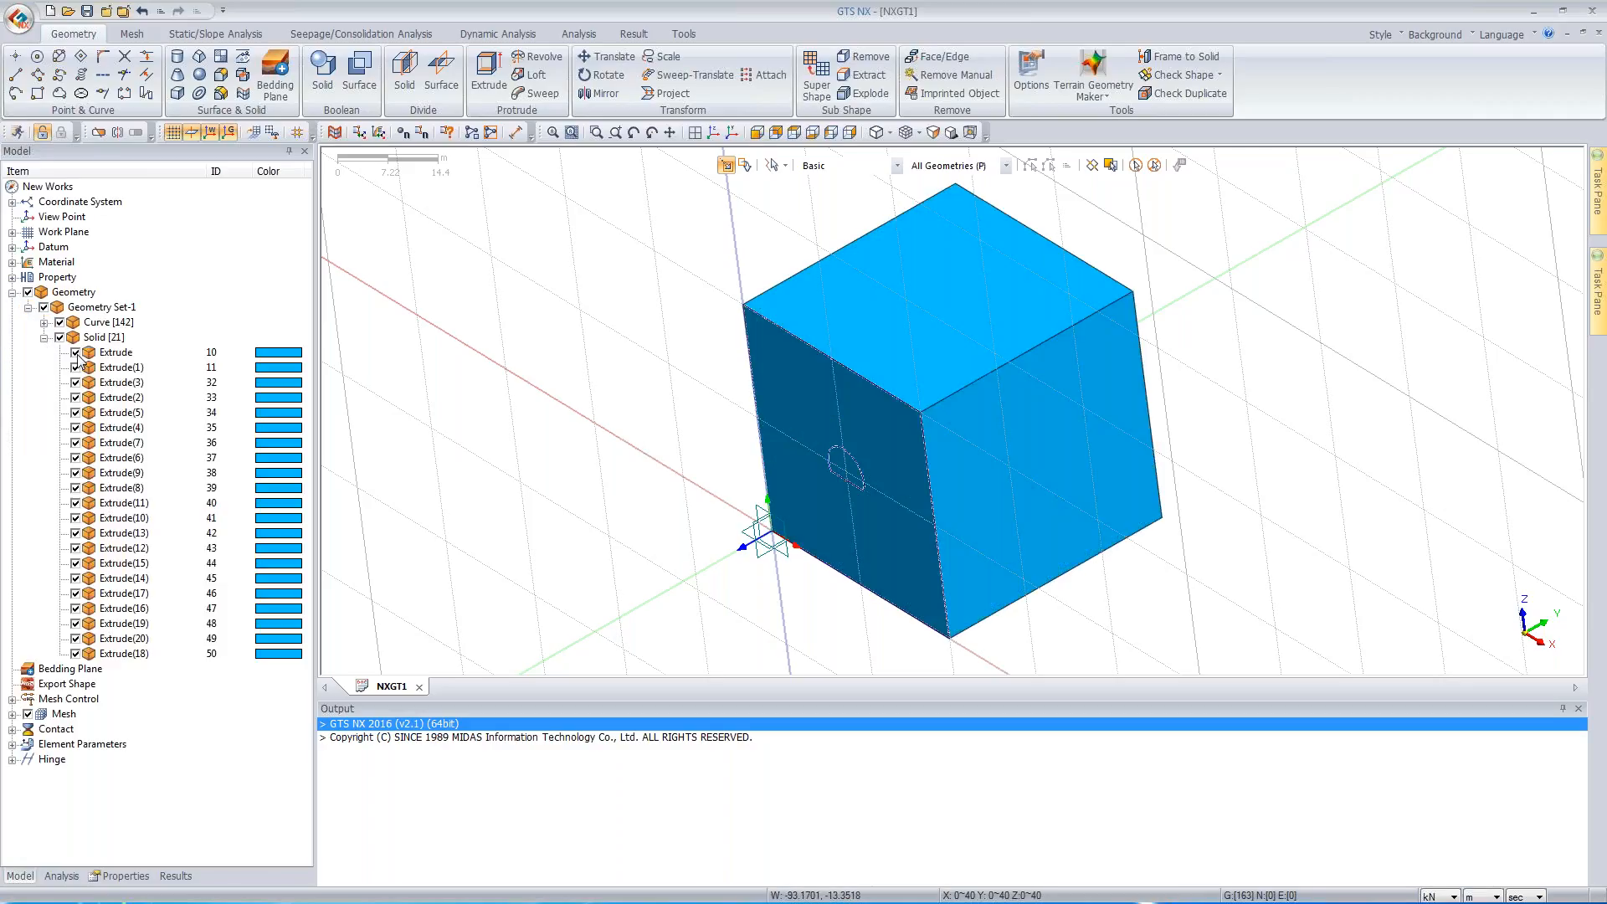
left_click(75, 352)
left_click(75, 352)
left_click(75, 353)
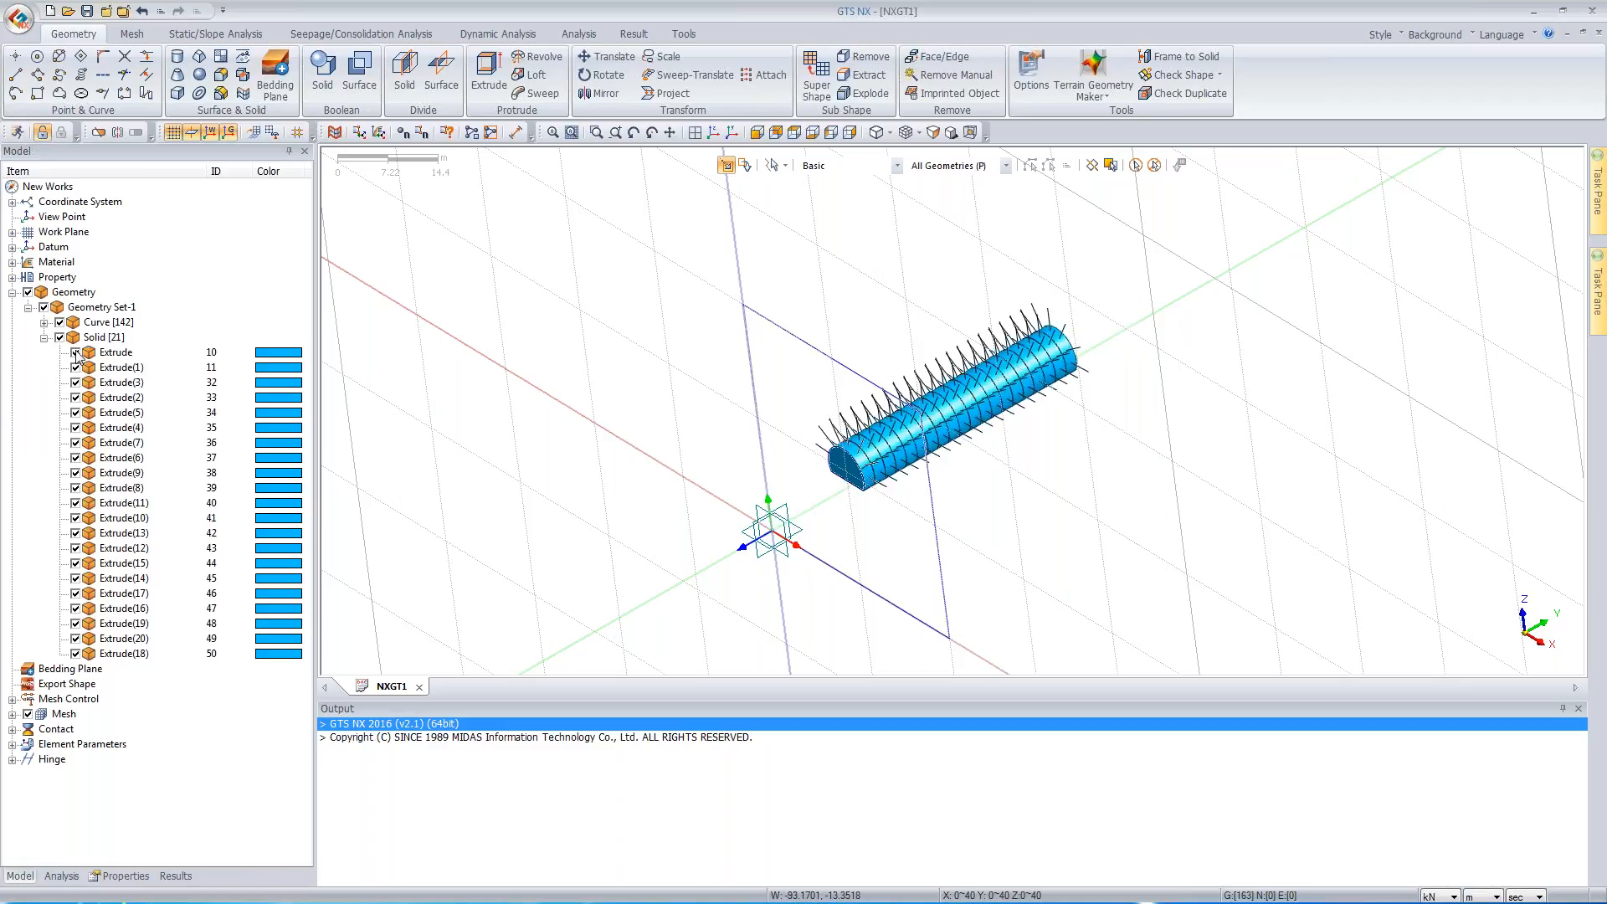
left_click(76, 352)
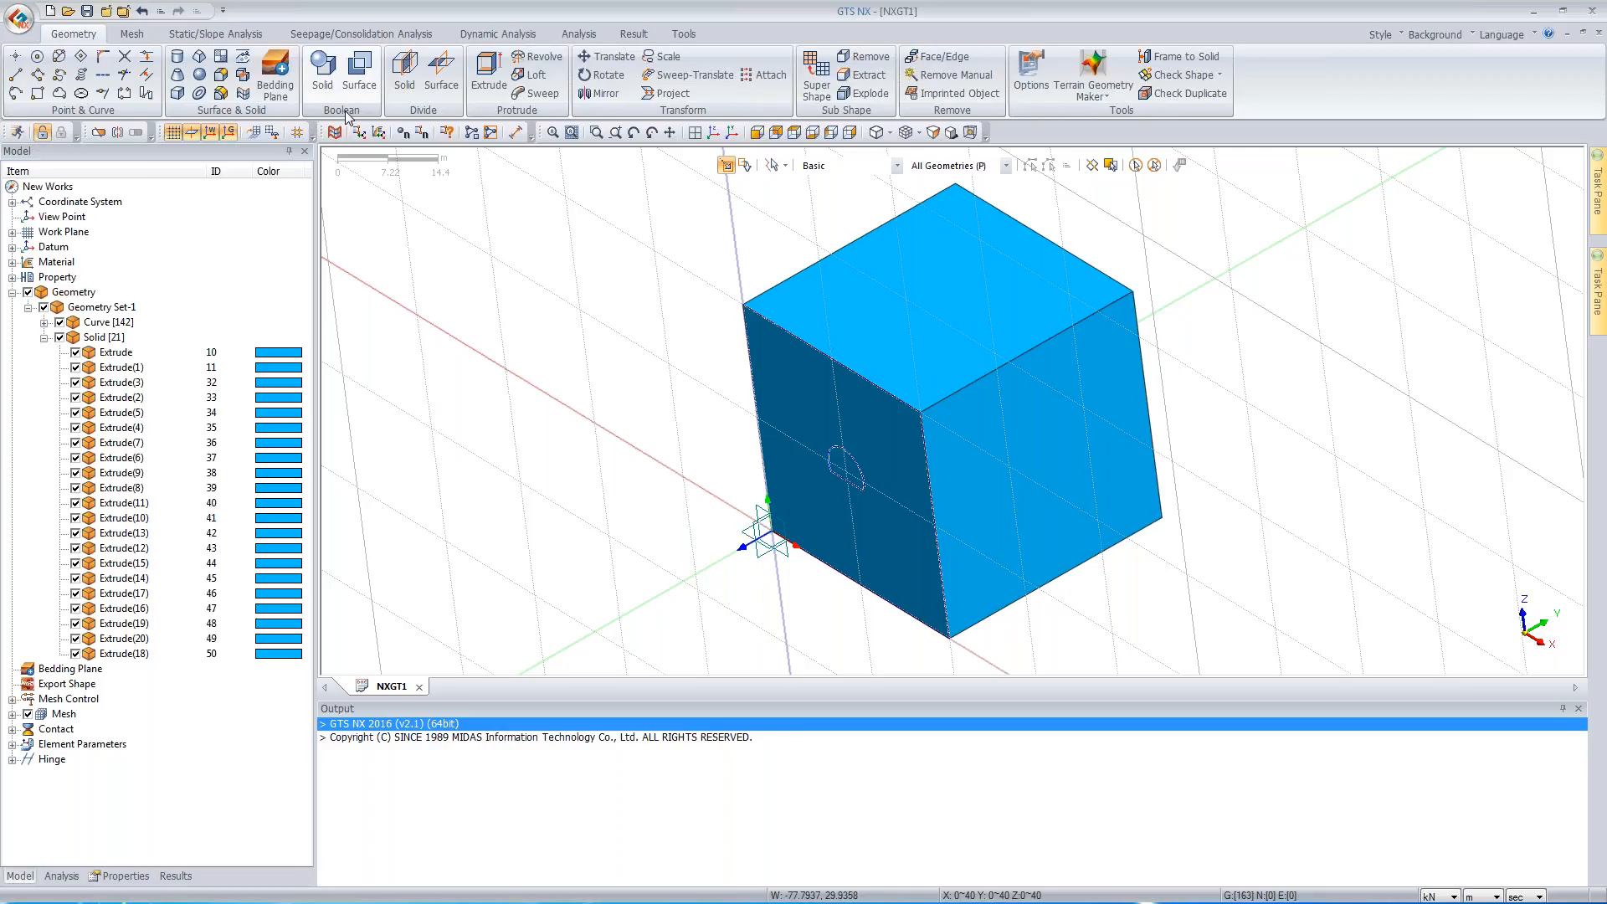
- Auto-connect the shared faces of the ground block and all tunnel segments using the Boolean method
left_click(242, 75)
left_click_drag(149, 159, 417, 267)
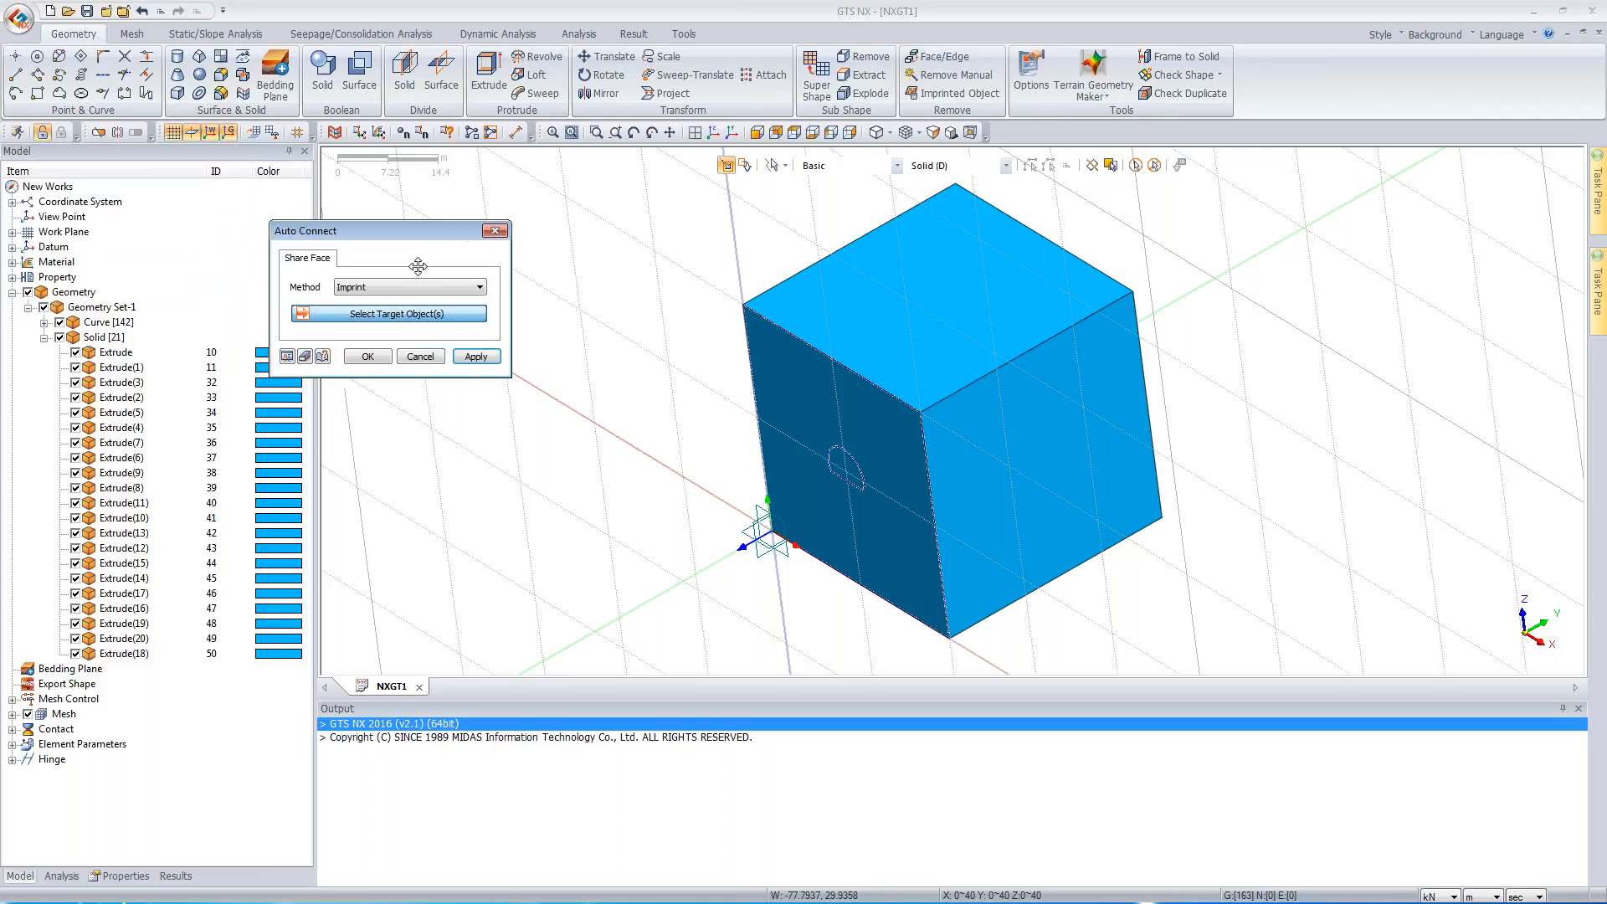
left_click(407, 287)
left_click(398, 313)
left_click(1135, 165)
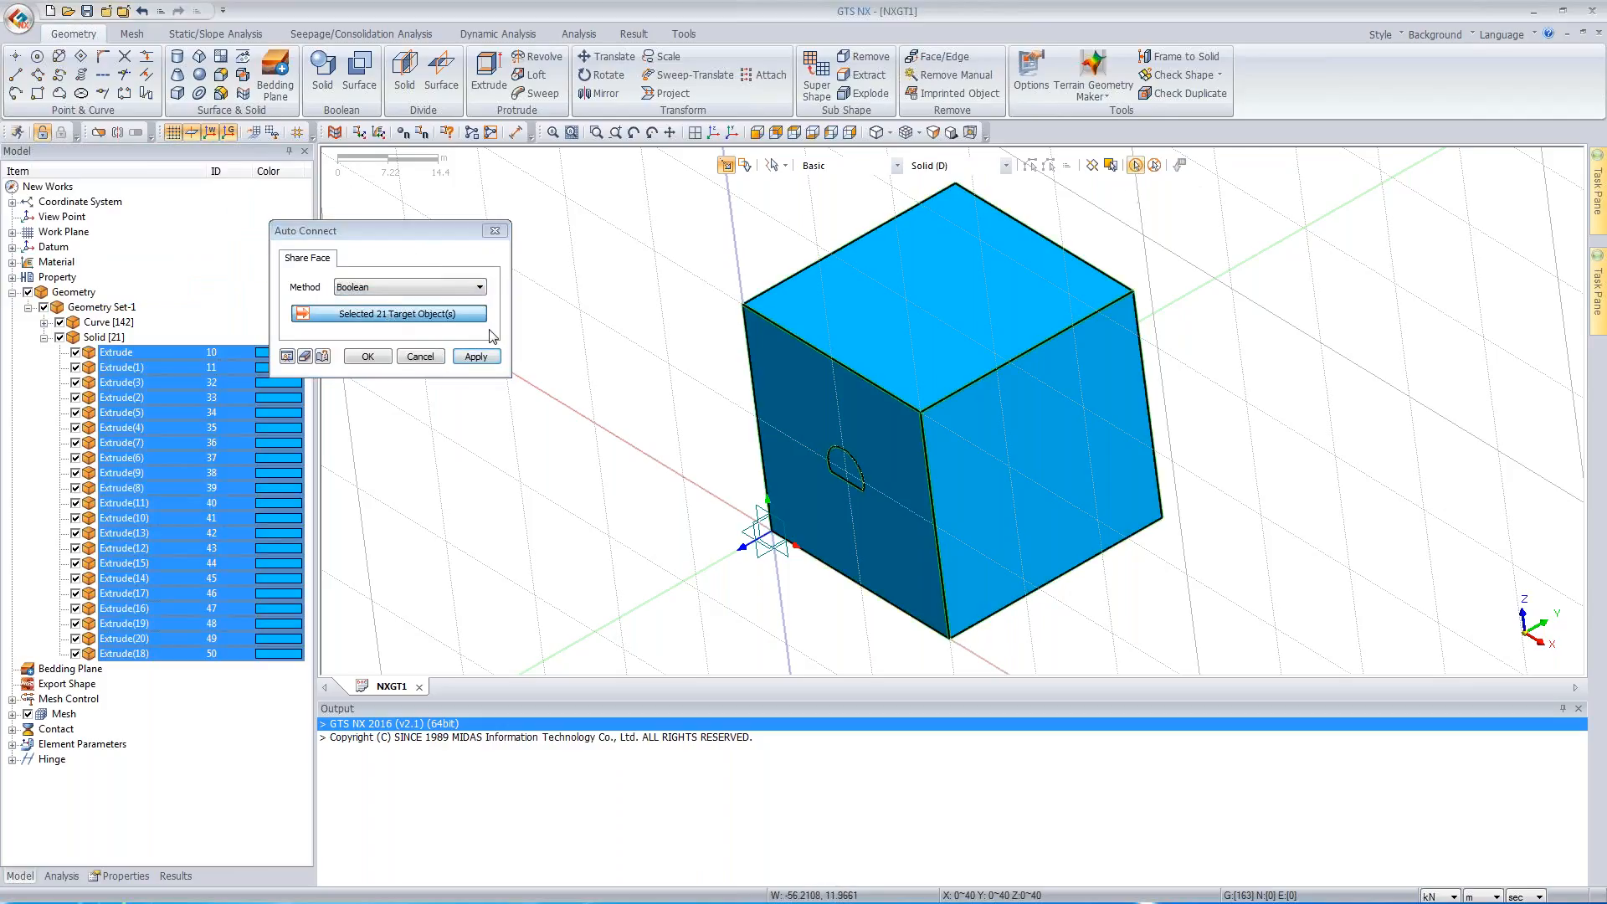
left_click(367, 356)
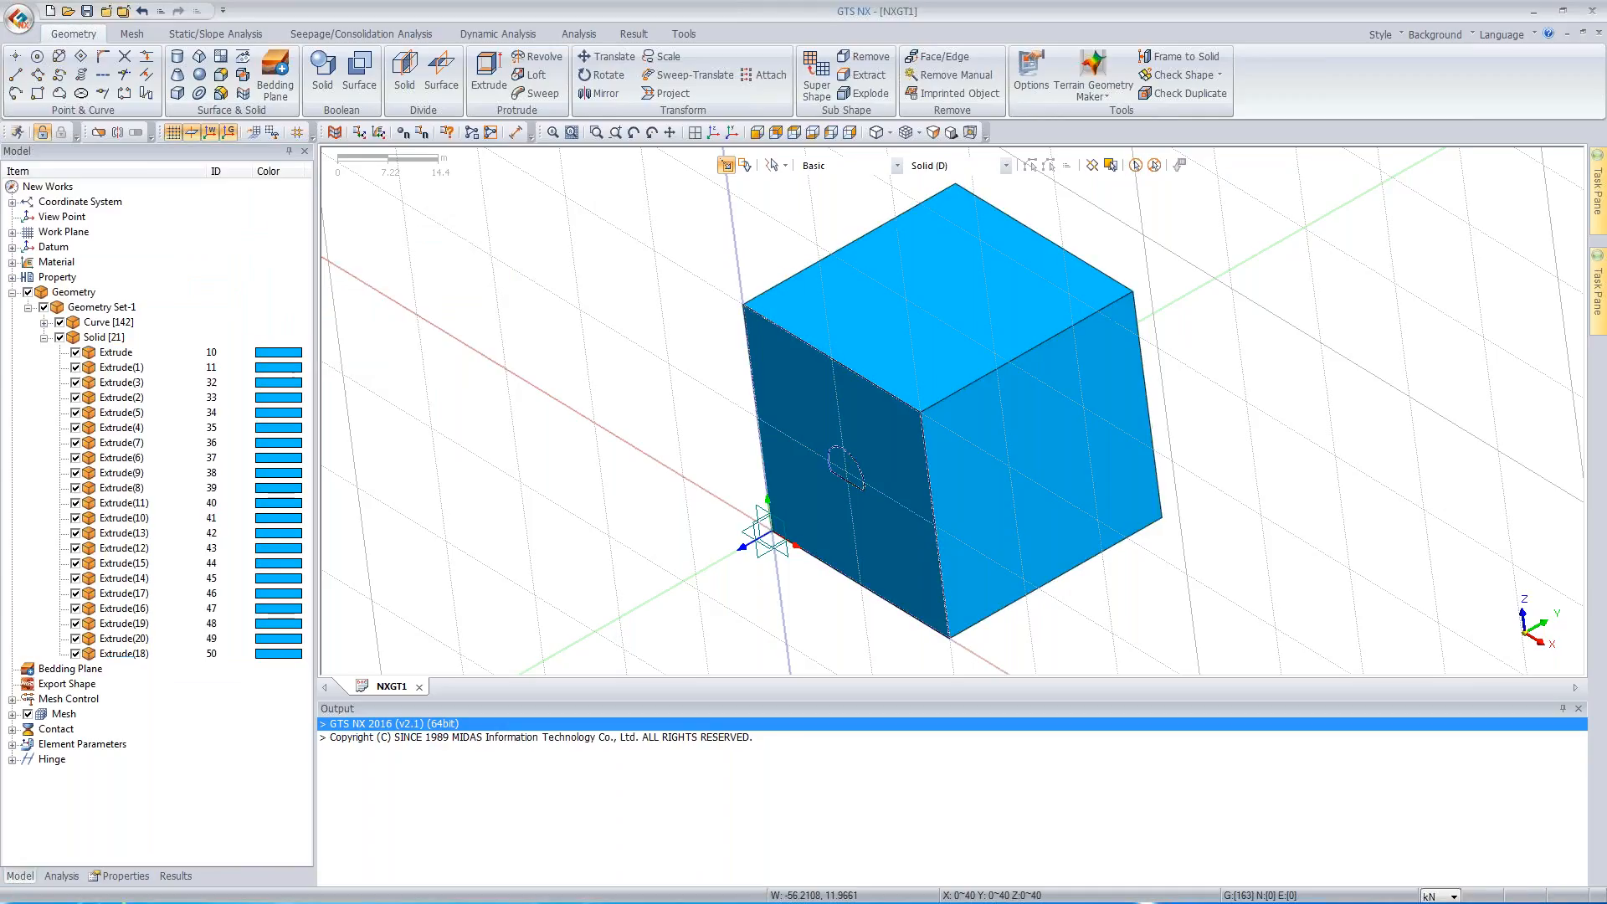
- Hide all tunnel segment solids to examine the tunnel opening in the ground block, and show every solid again
left_click(147, 371)
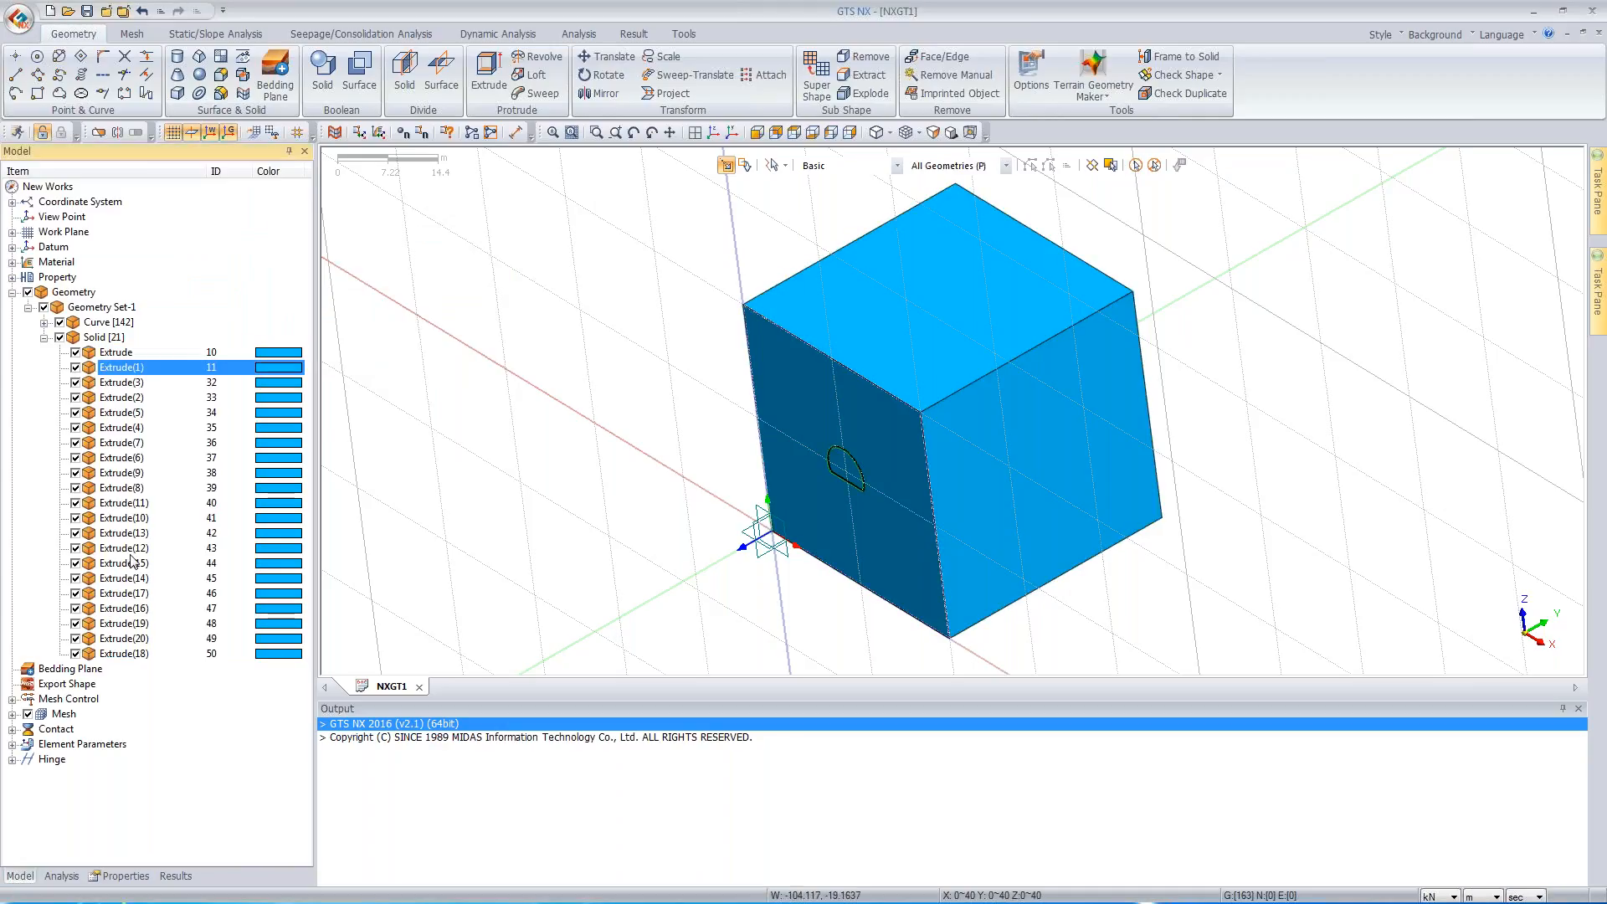
left_click(125, 653, "shift")
left_click(75, 654)
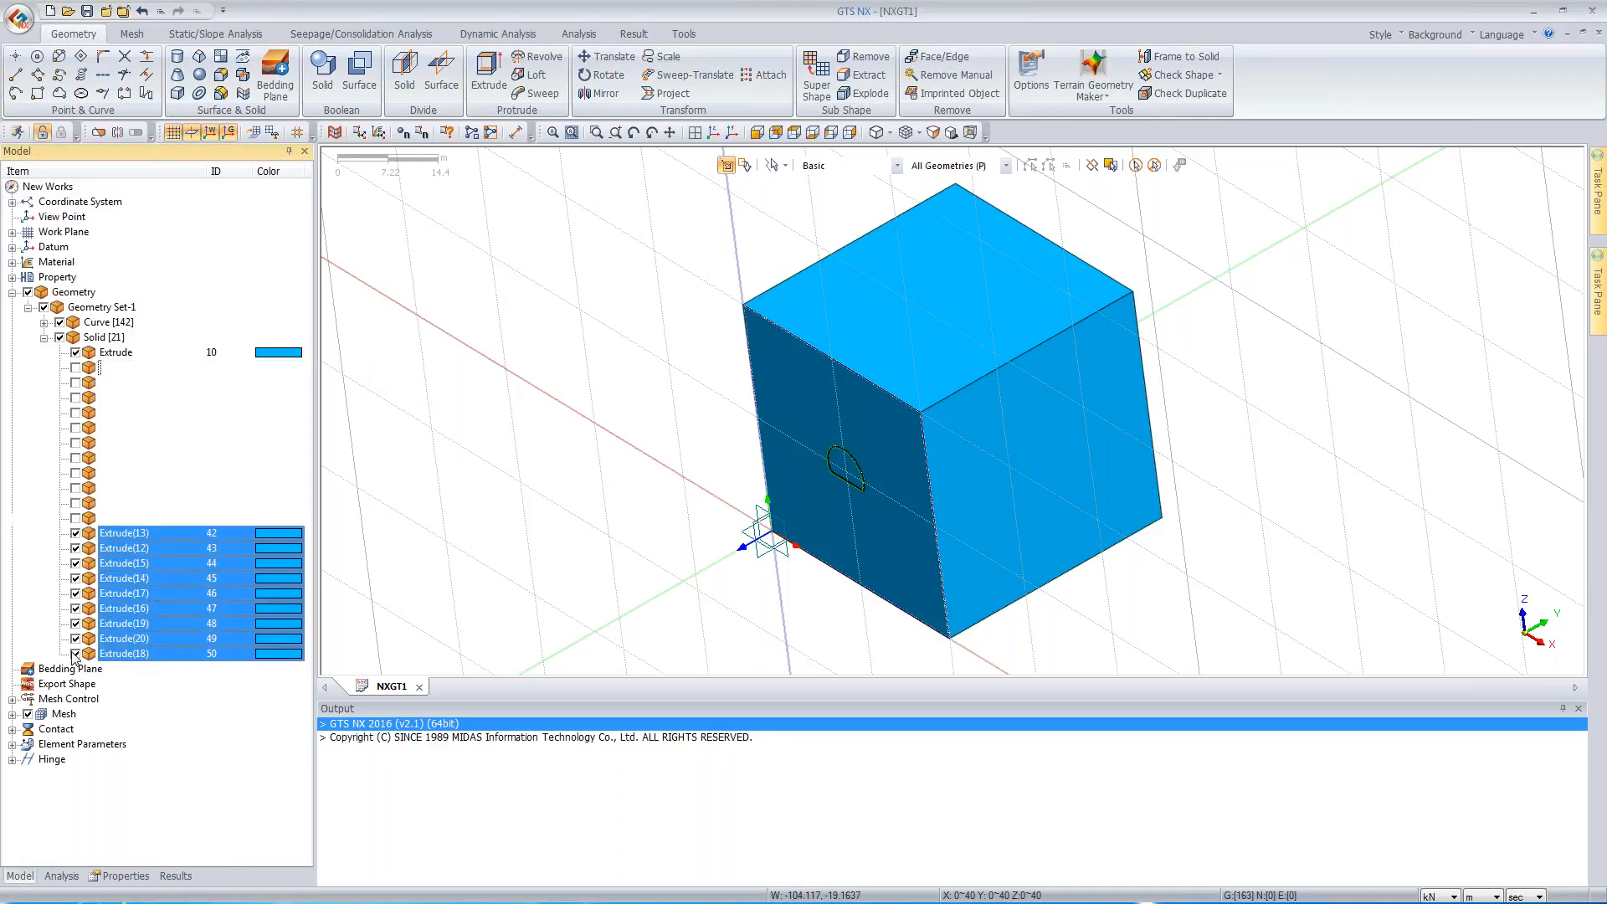
middle_click_drag(1001, 328, 1094, 265)
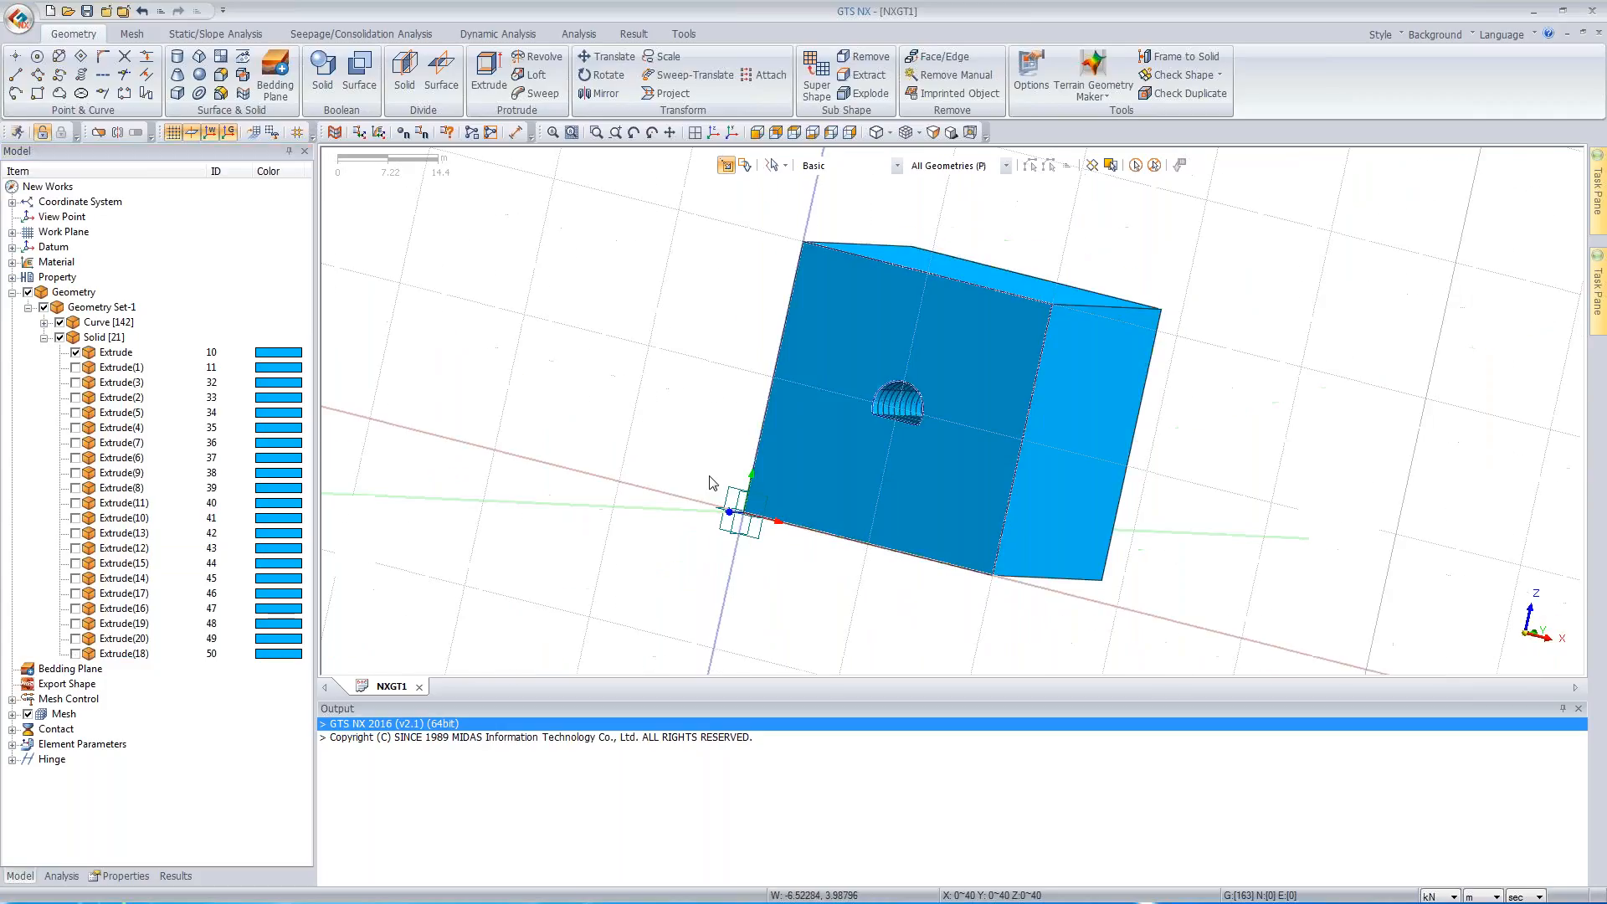
left_click(756, 132)
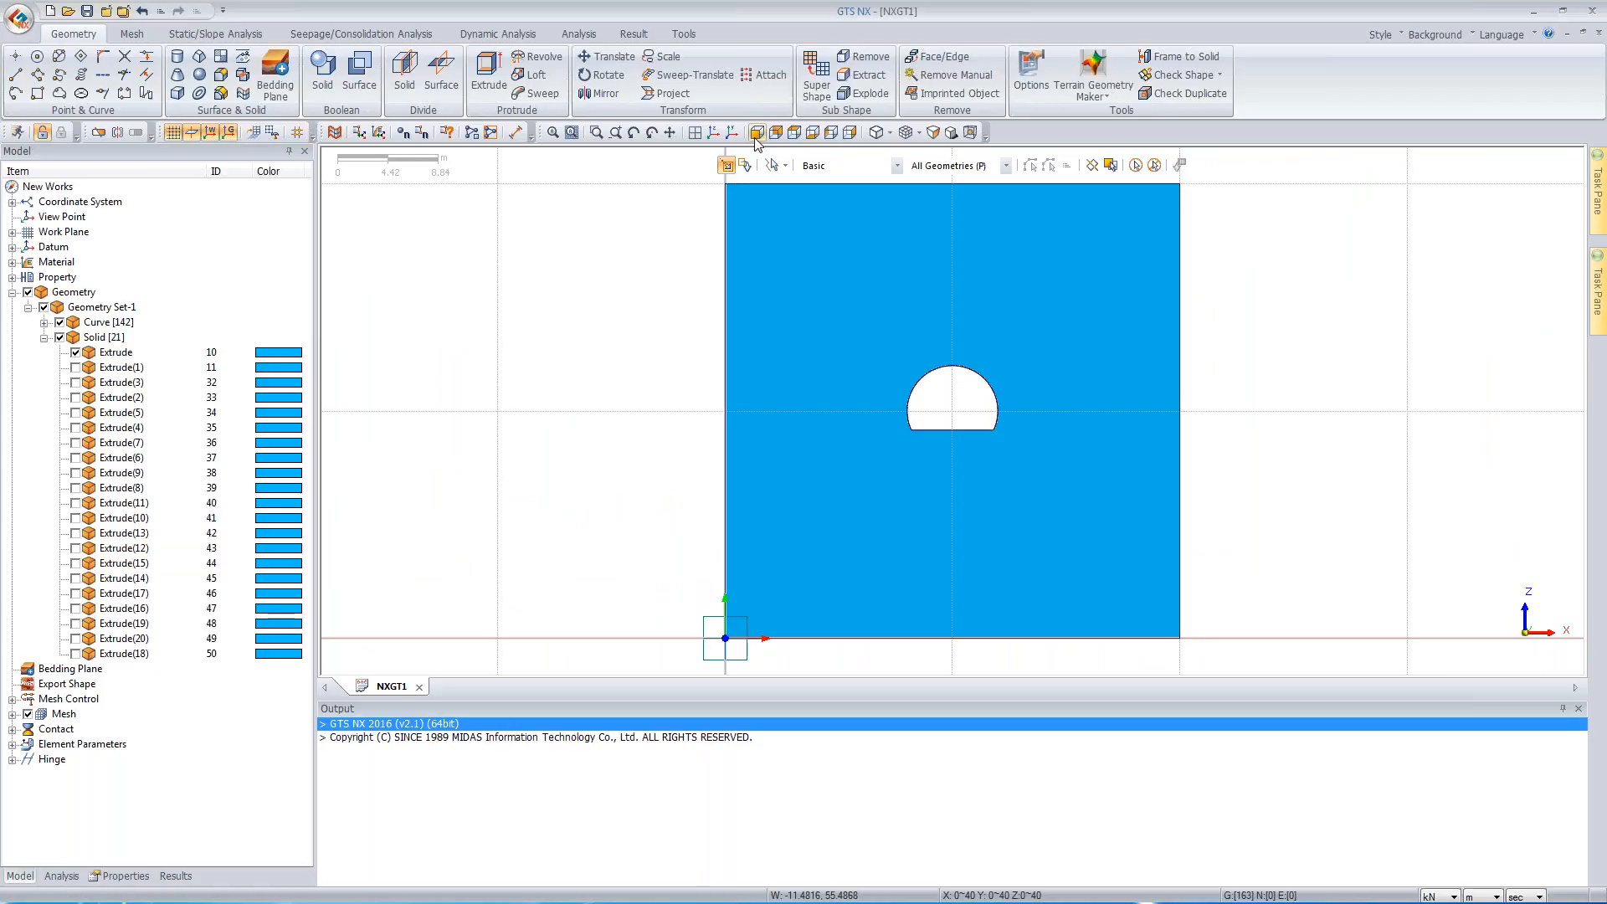
left_click(59, 337)
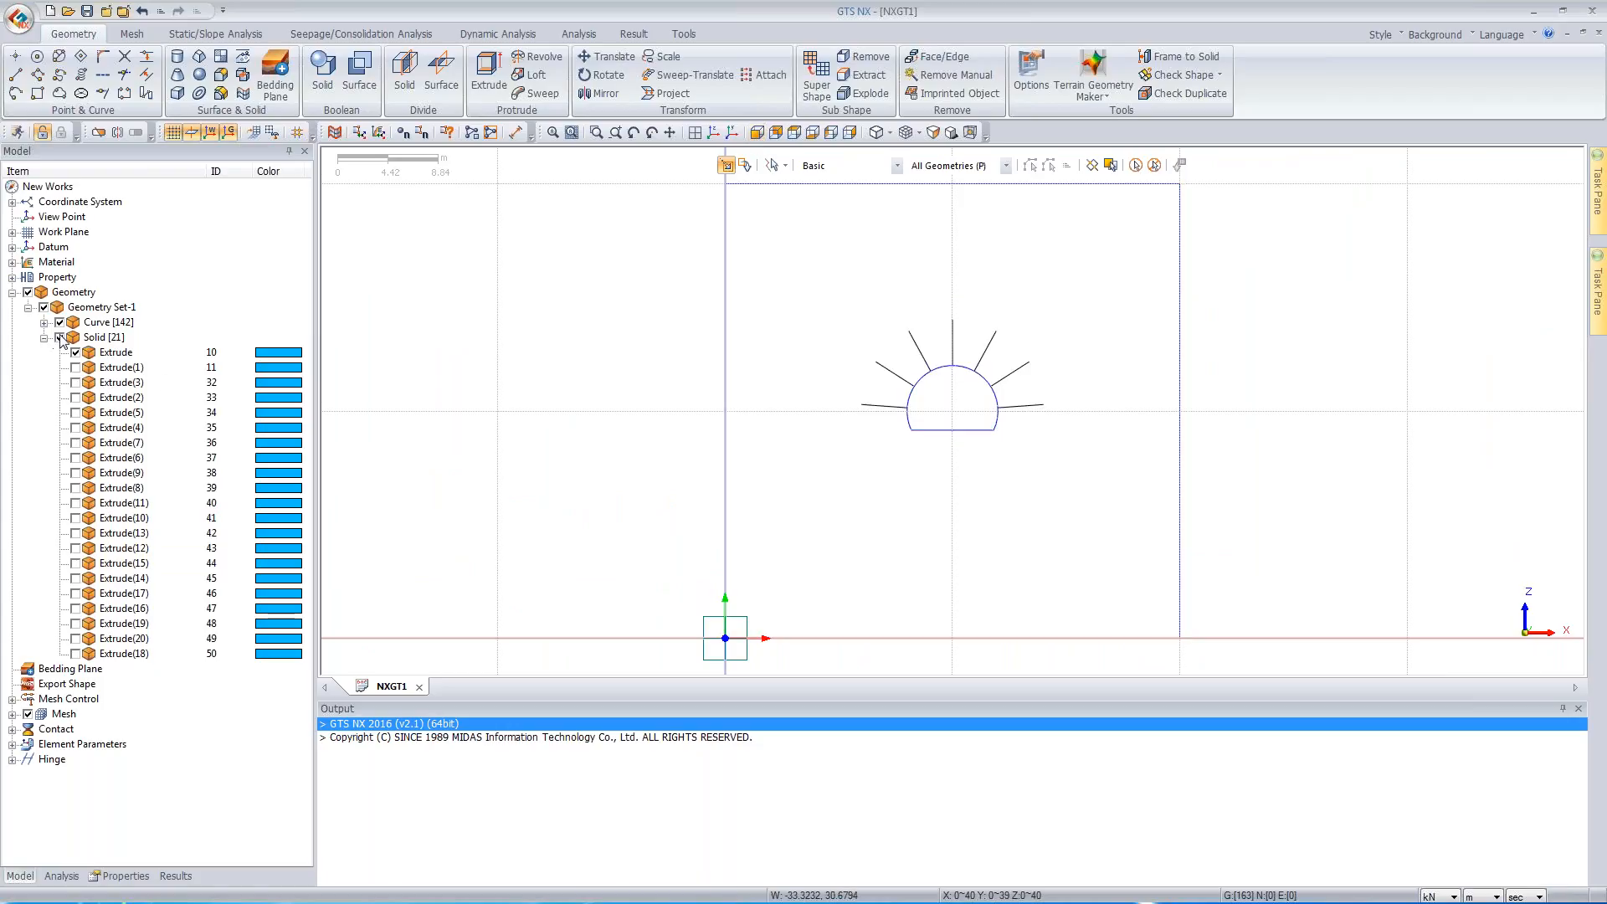
left_click(60, 337)
left_click(713, 132)
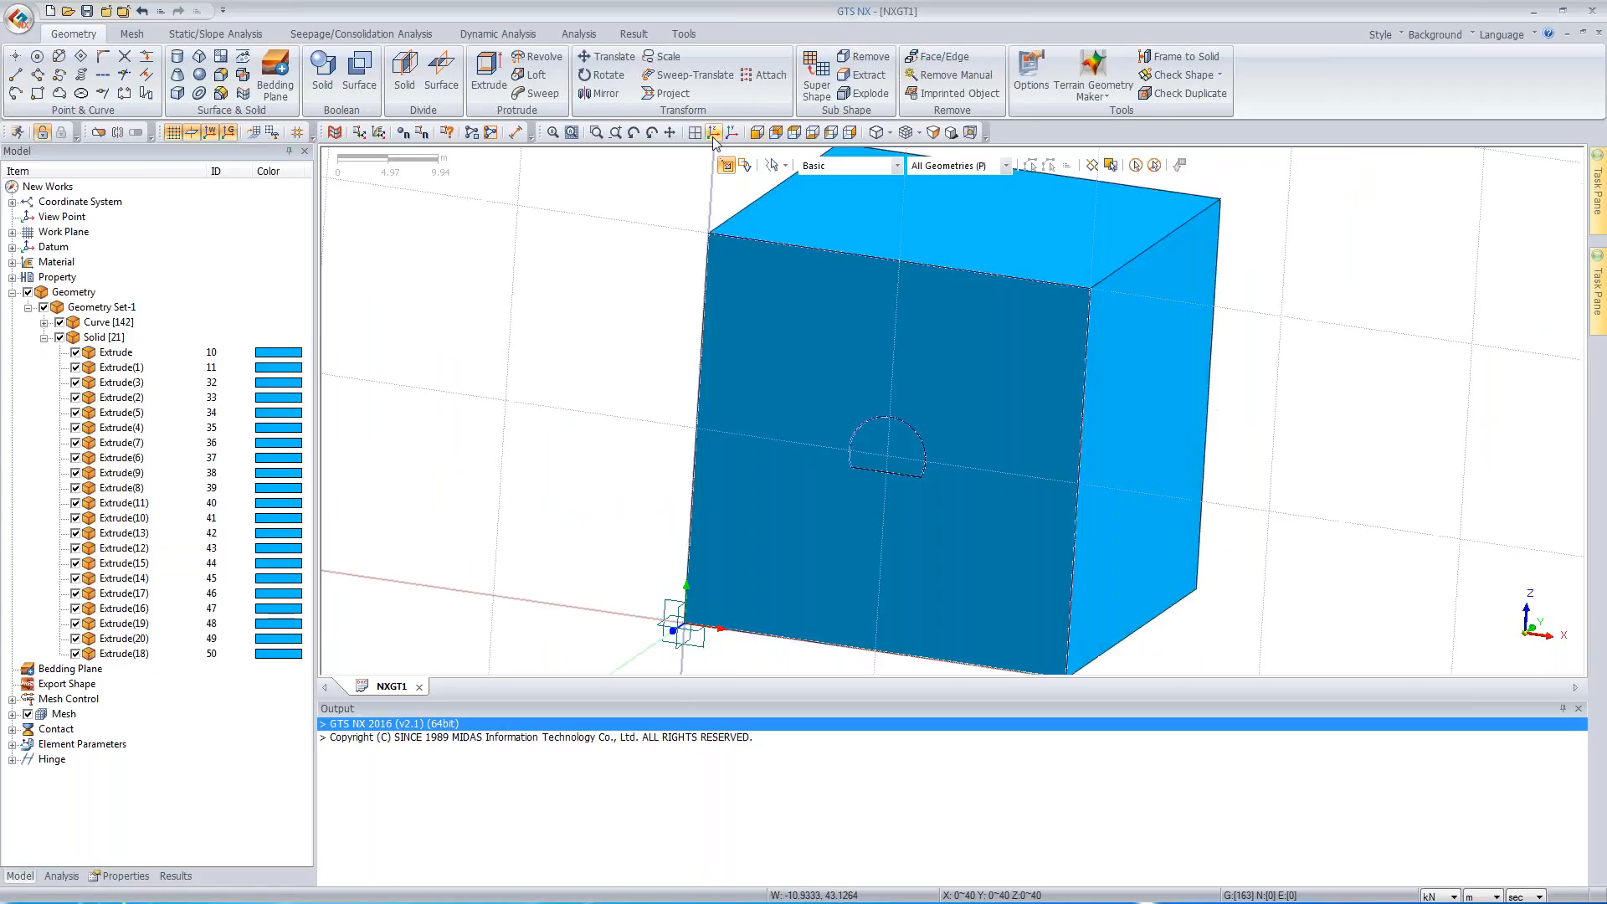
- Hide the ground block to examine the tunnel segments and rock bolts up close, and show the block again
left_click(75, 353)
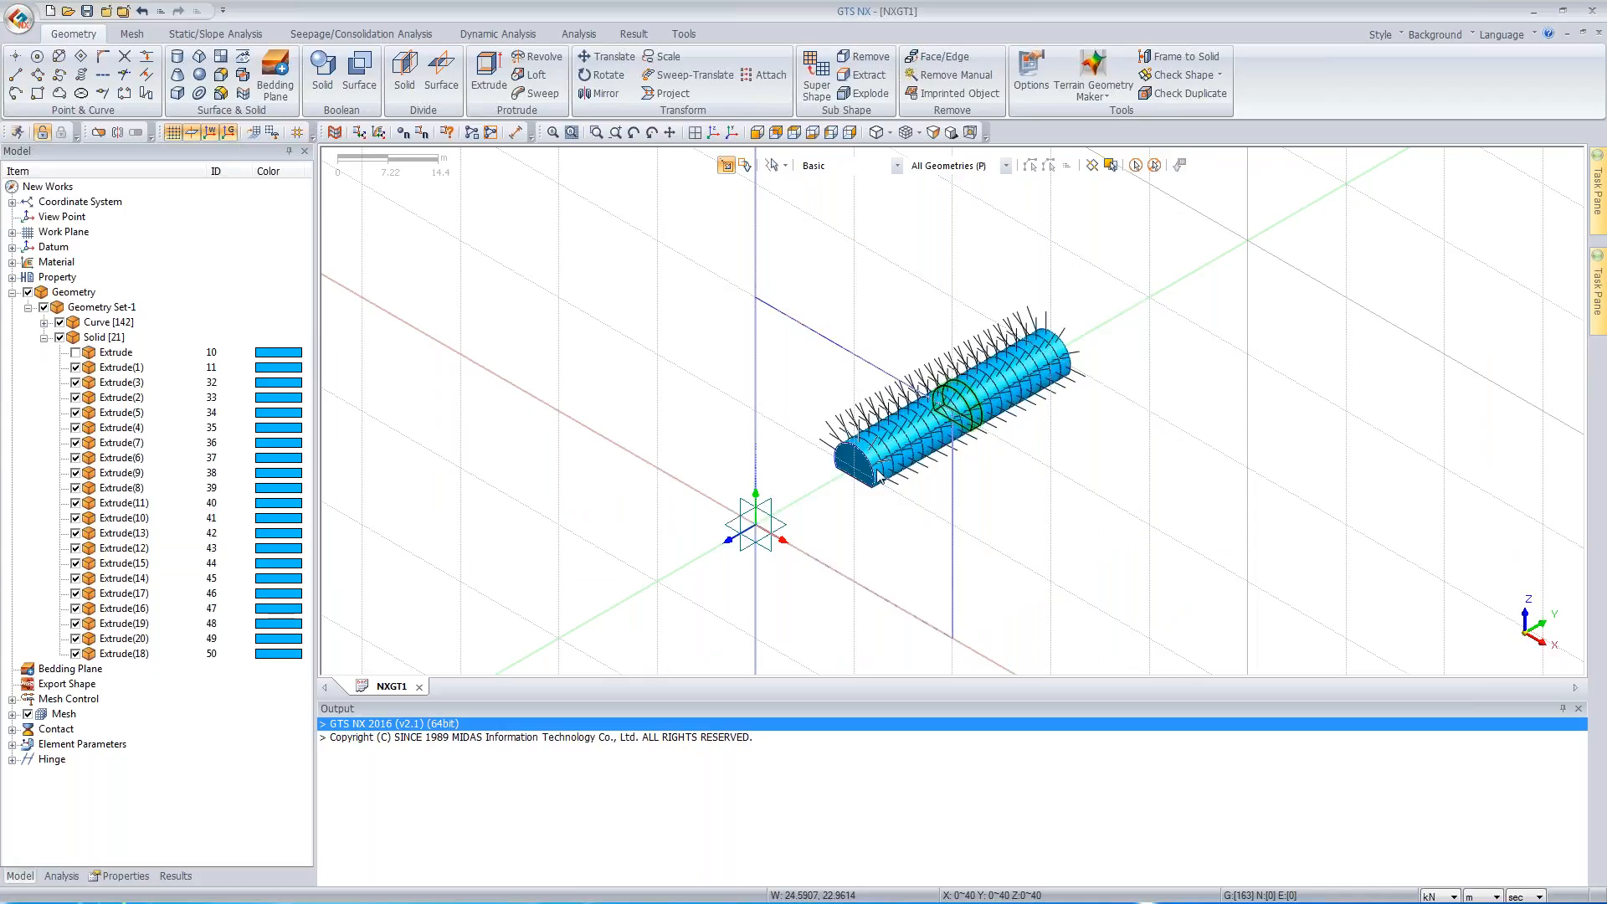
middle_click_drag(864, 486, 846, 467)
scroll(842, 421, "up", 3)
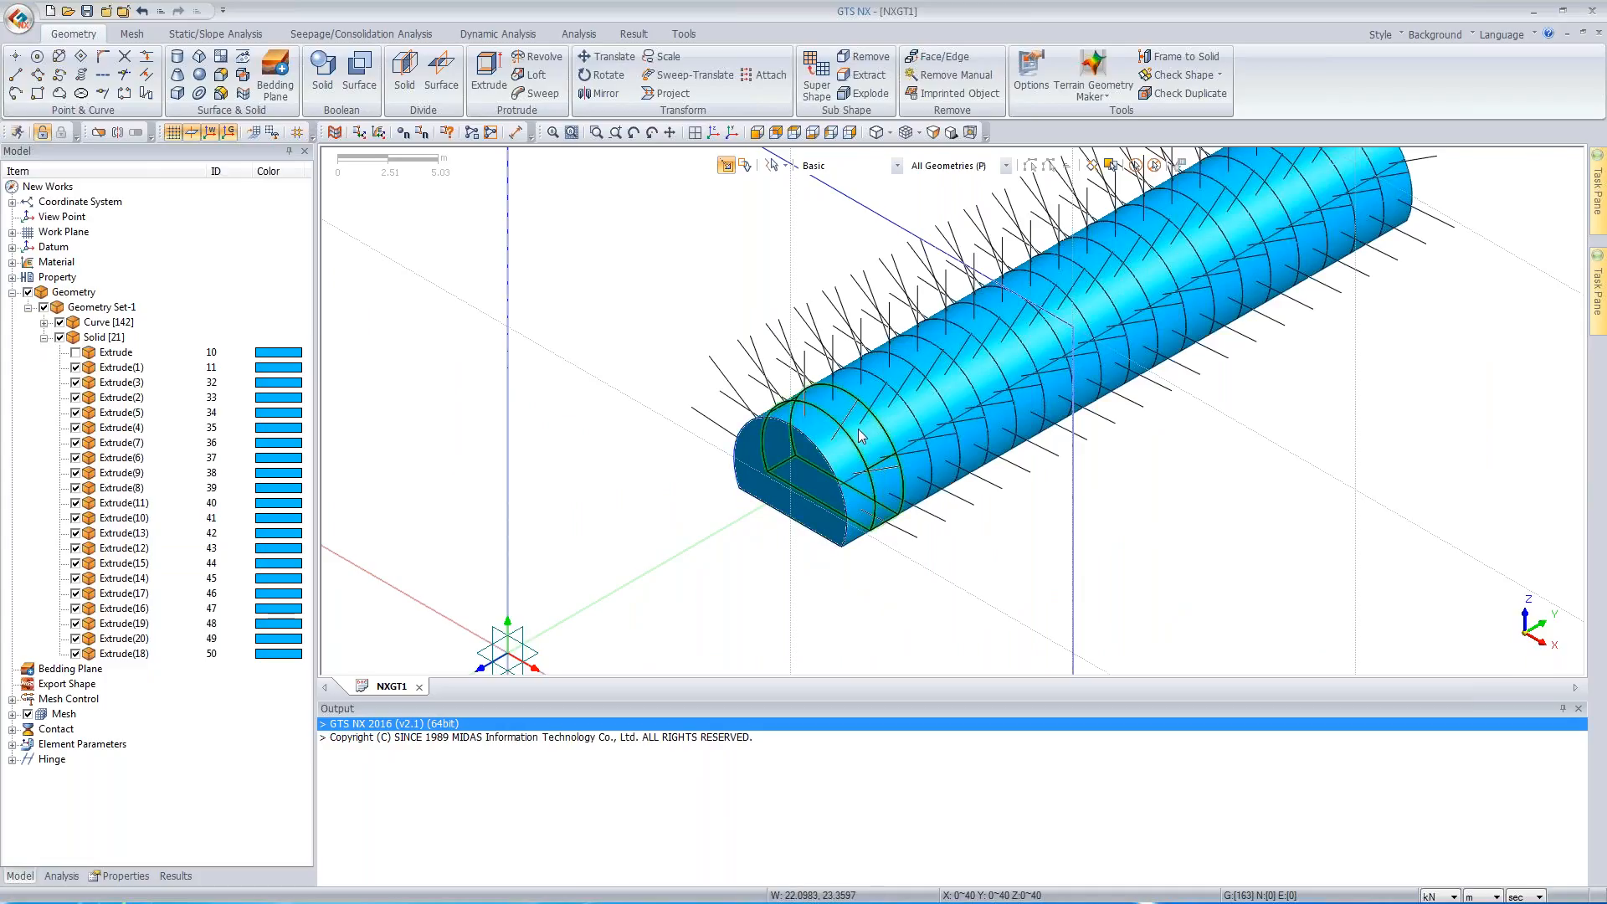
left_click(862, 435)
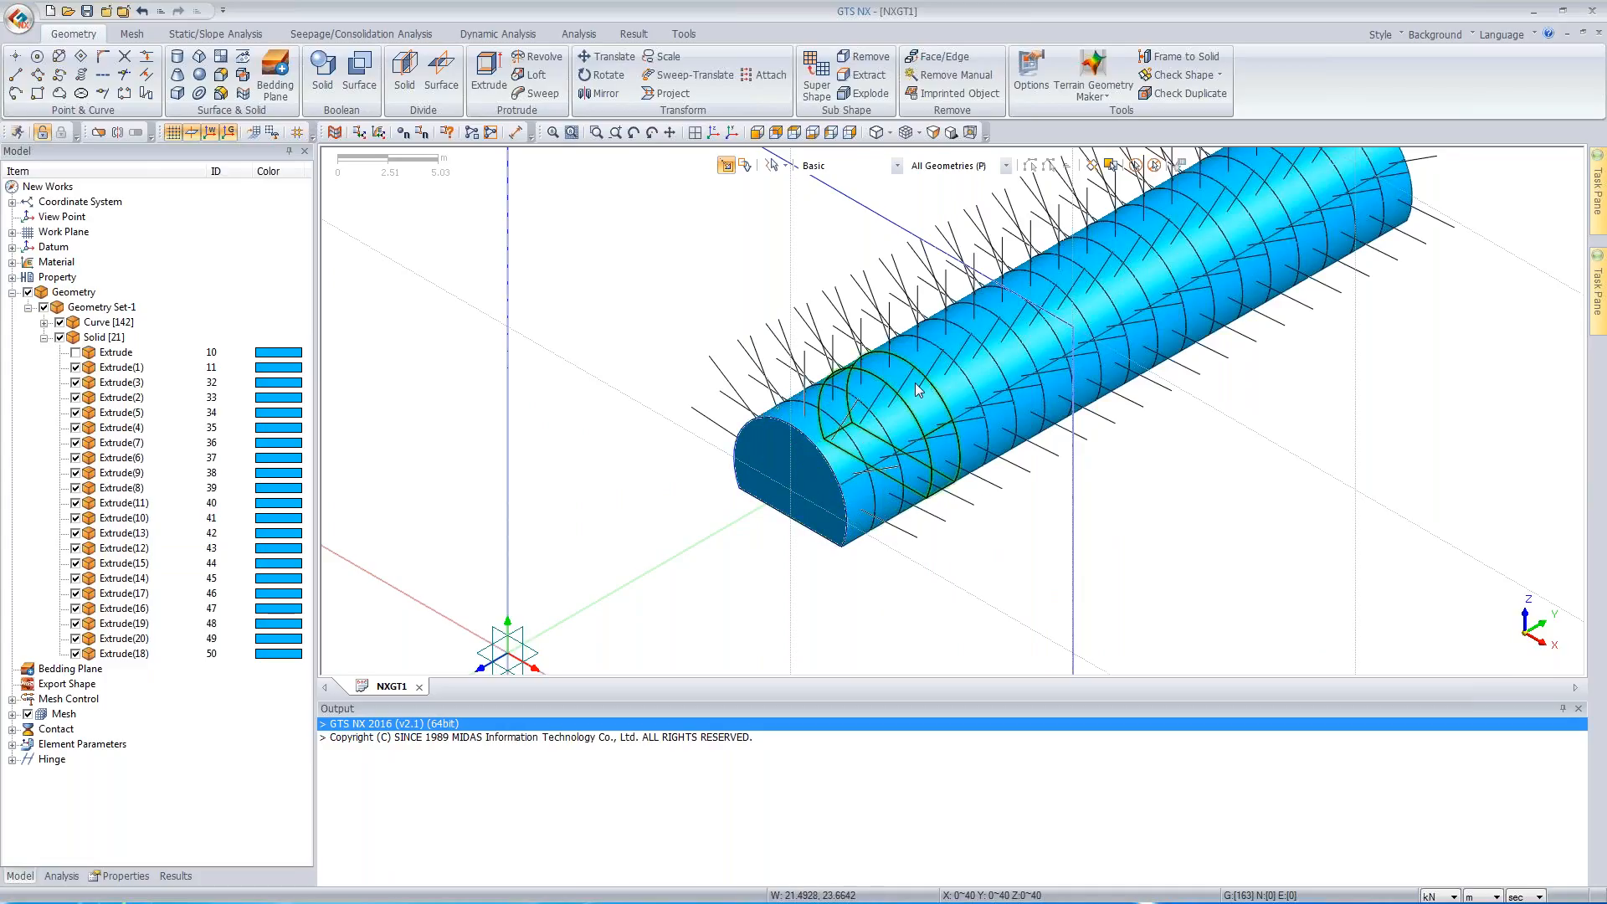
scroll(916, 384, "down", 1)
scroll(914, 384, "down", 1)
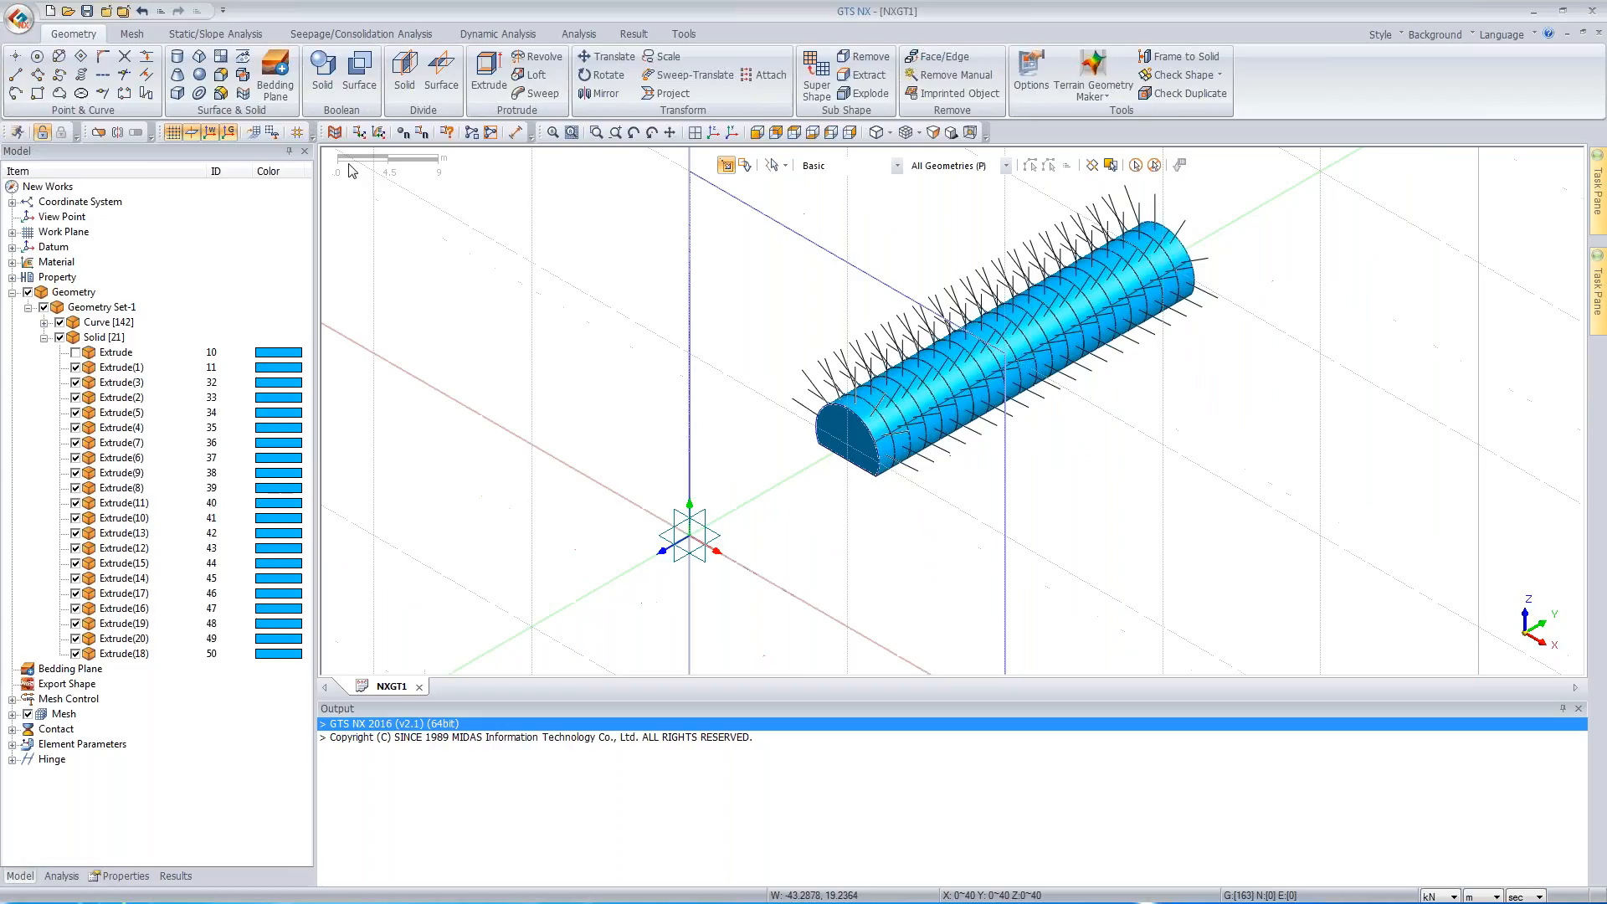
left_click(75, 352)
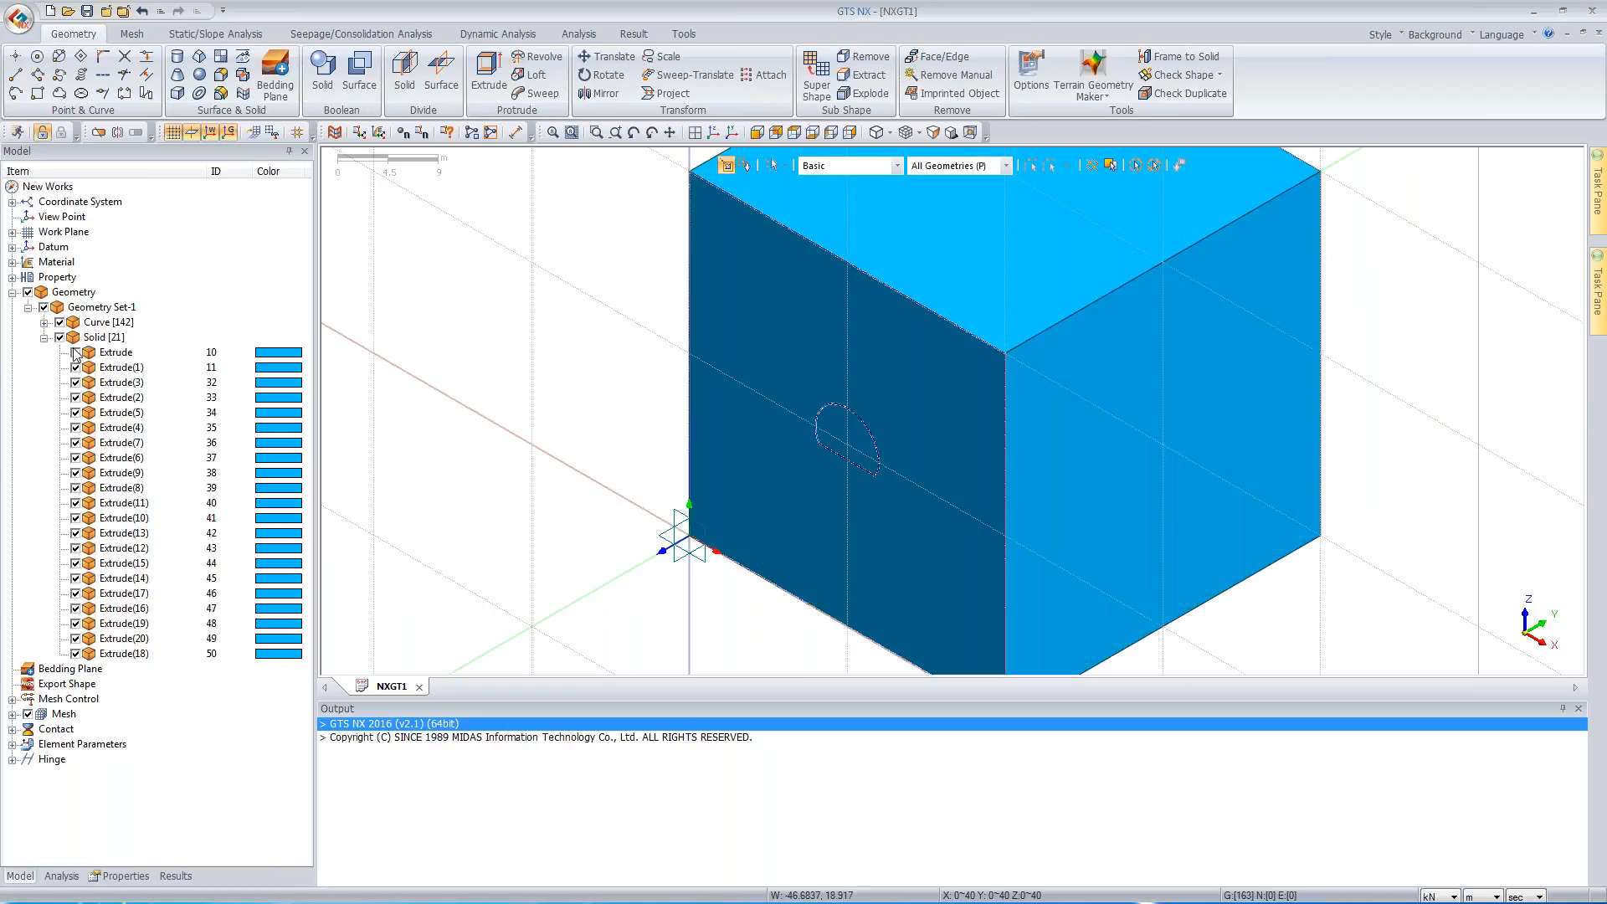
- Imprint all rock bolt lines on every solid with Imprint Auto, hiding the solids to pick the bolts as tools
left_click(243, 65)
left_click_drag(171, 185, 283, 237)
left_click(223, 235)
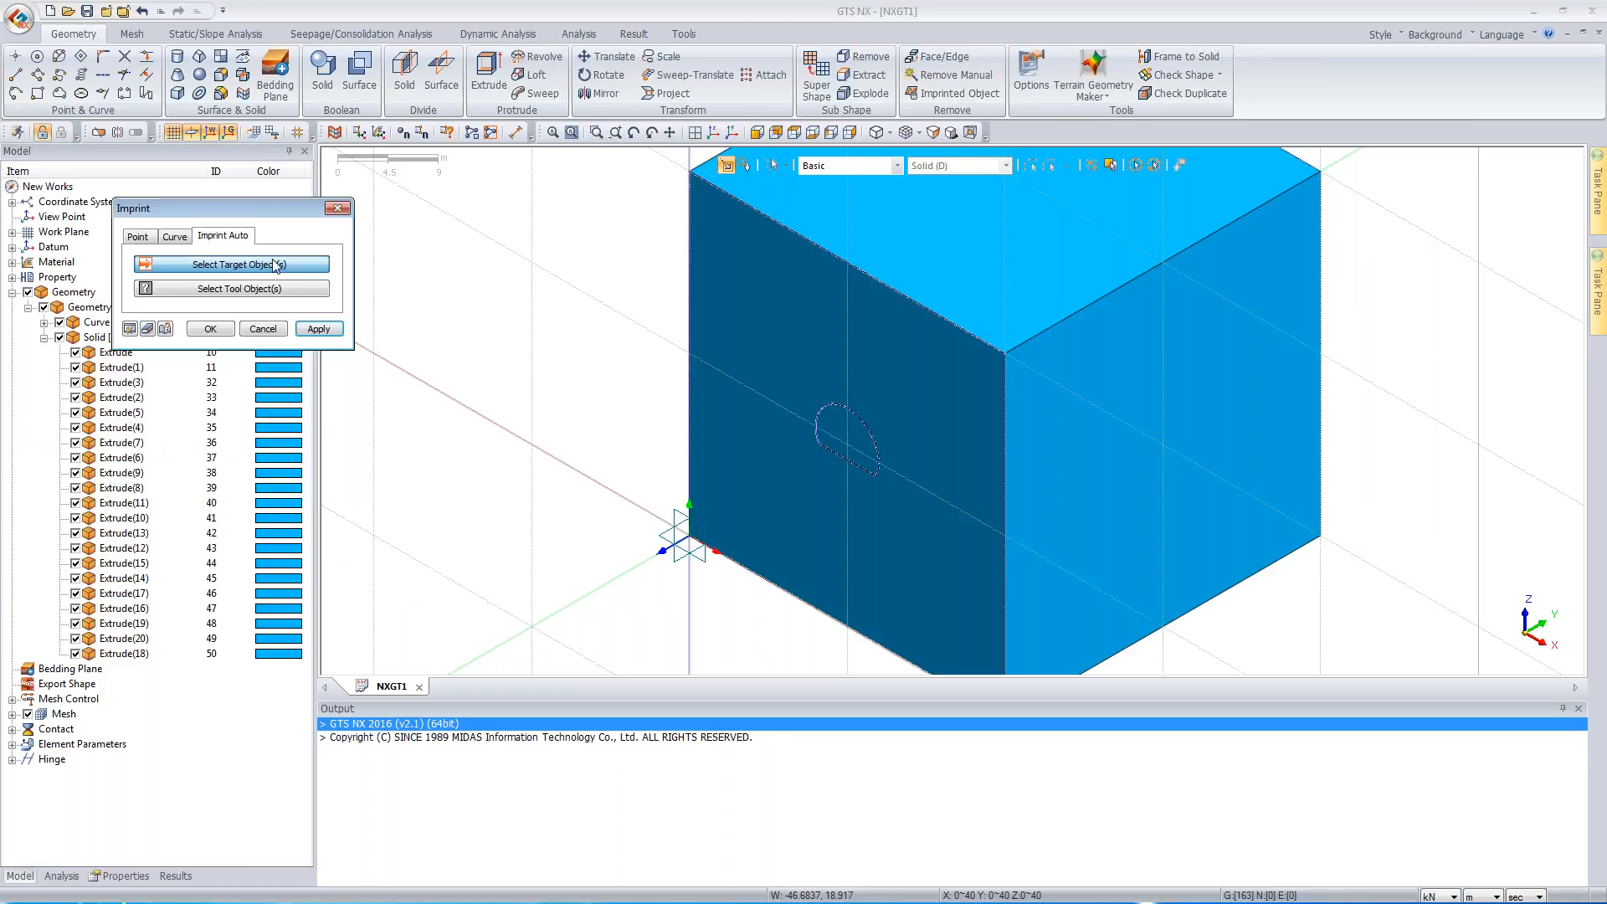
left_click(1244, 255)
left_click(1136, 165)
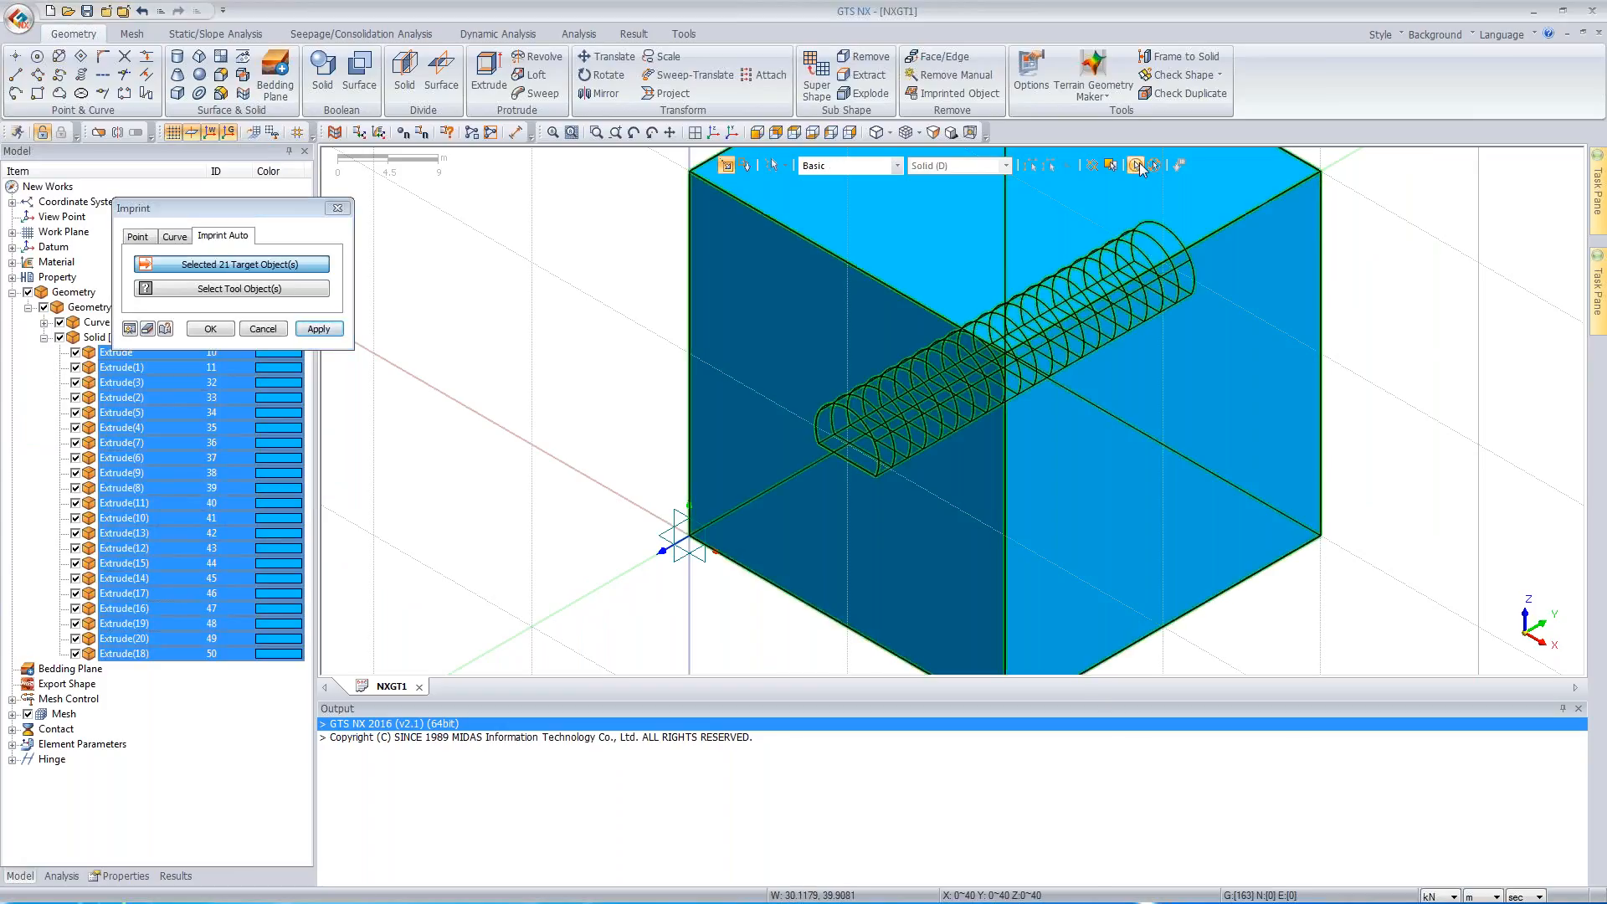
left_click(184, 289)
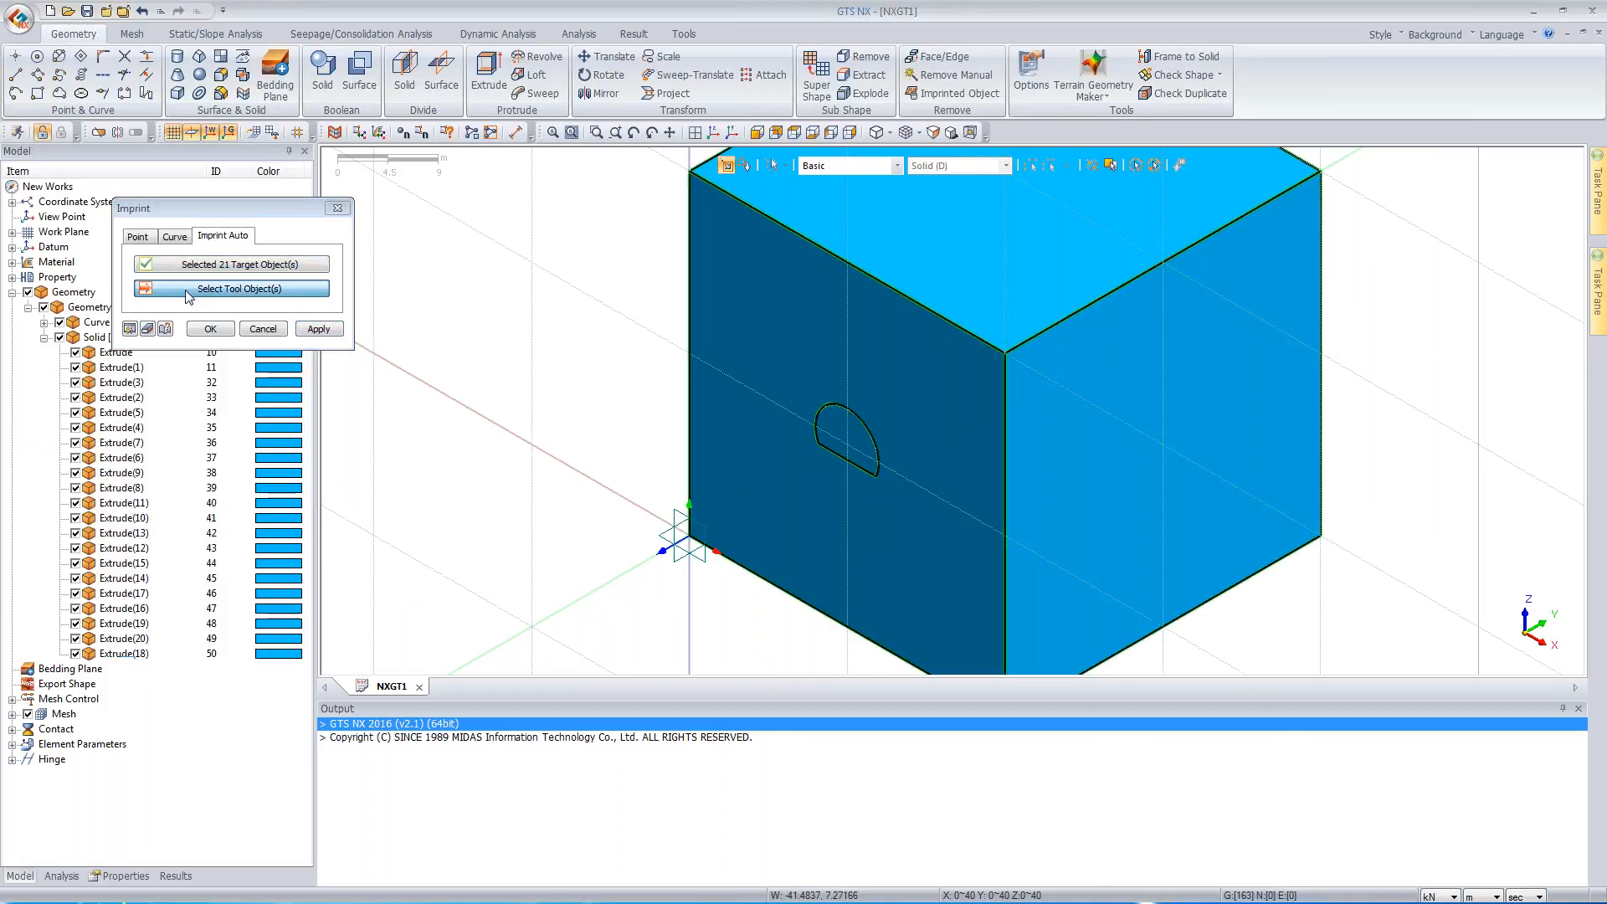
left_click(60, 338)
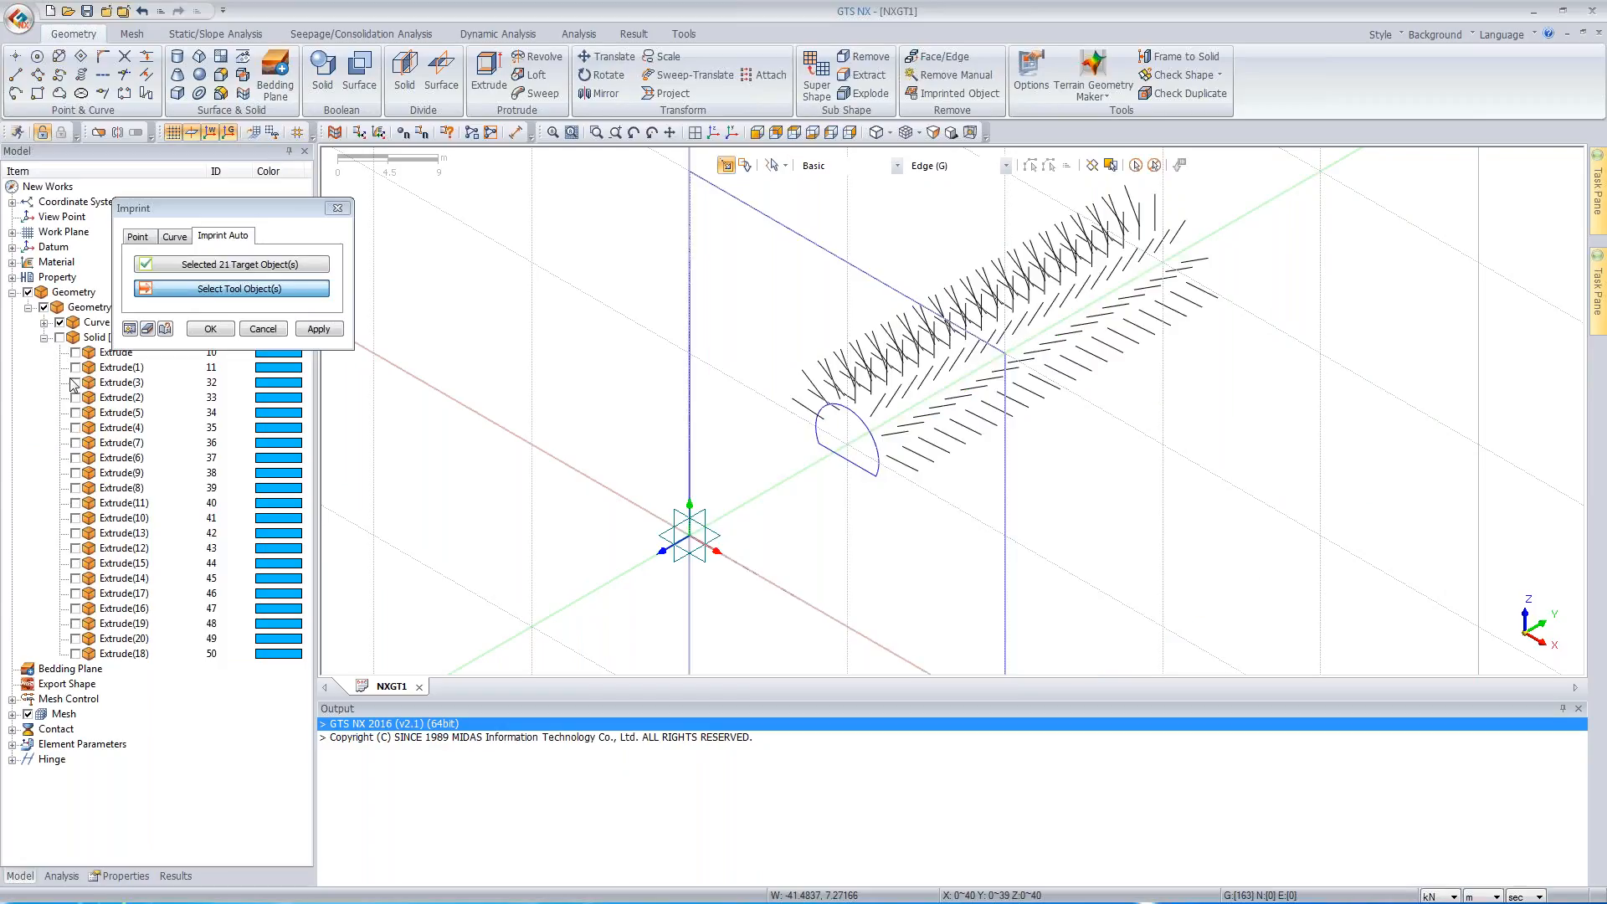
left_click(849, 132)
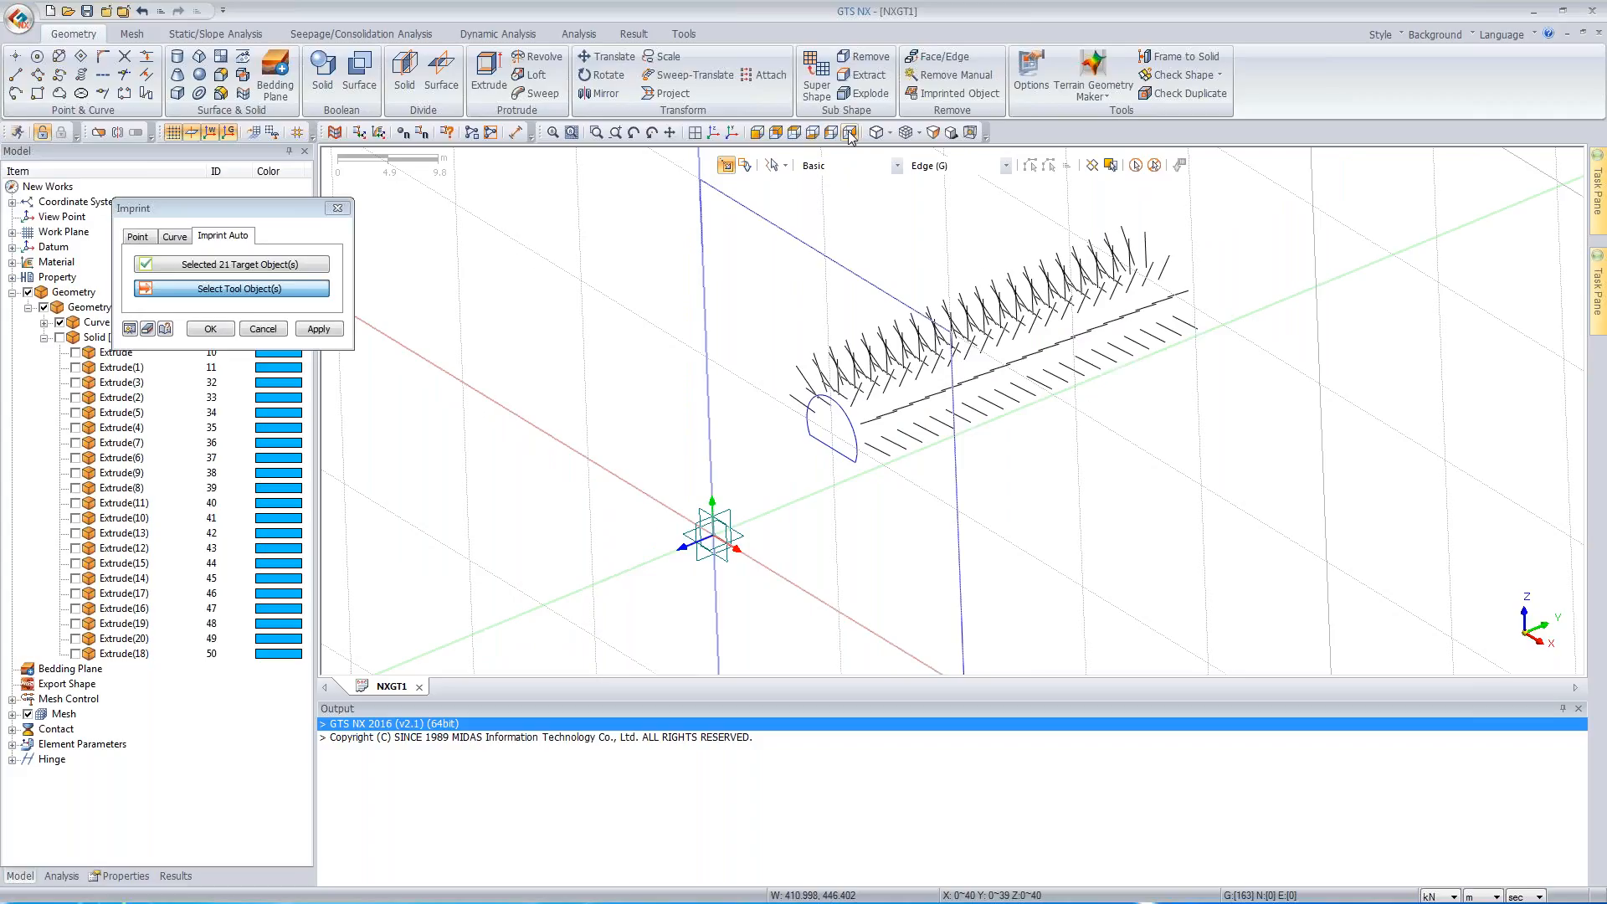
left_click(849, 133)
left_click(785, 165)
left_click(779, 180)
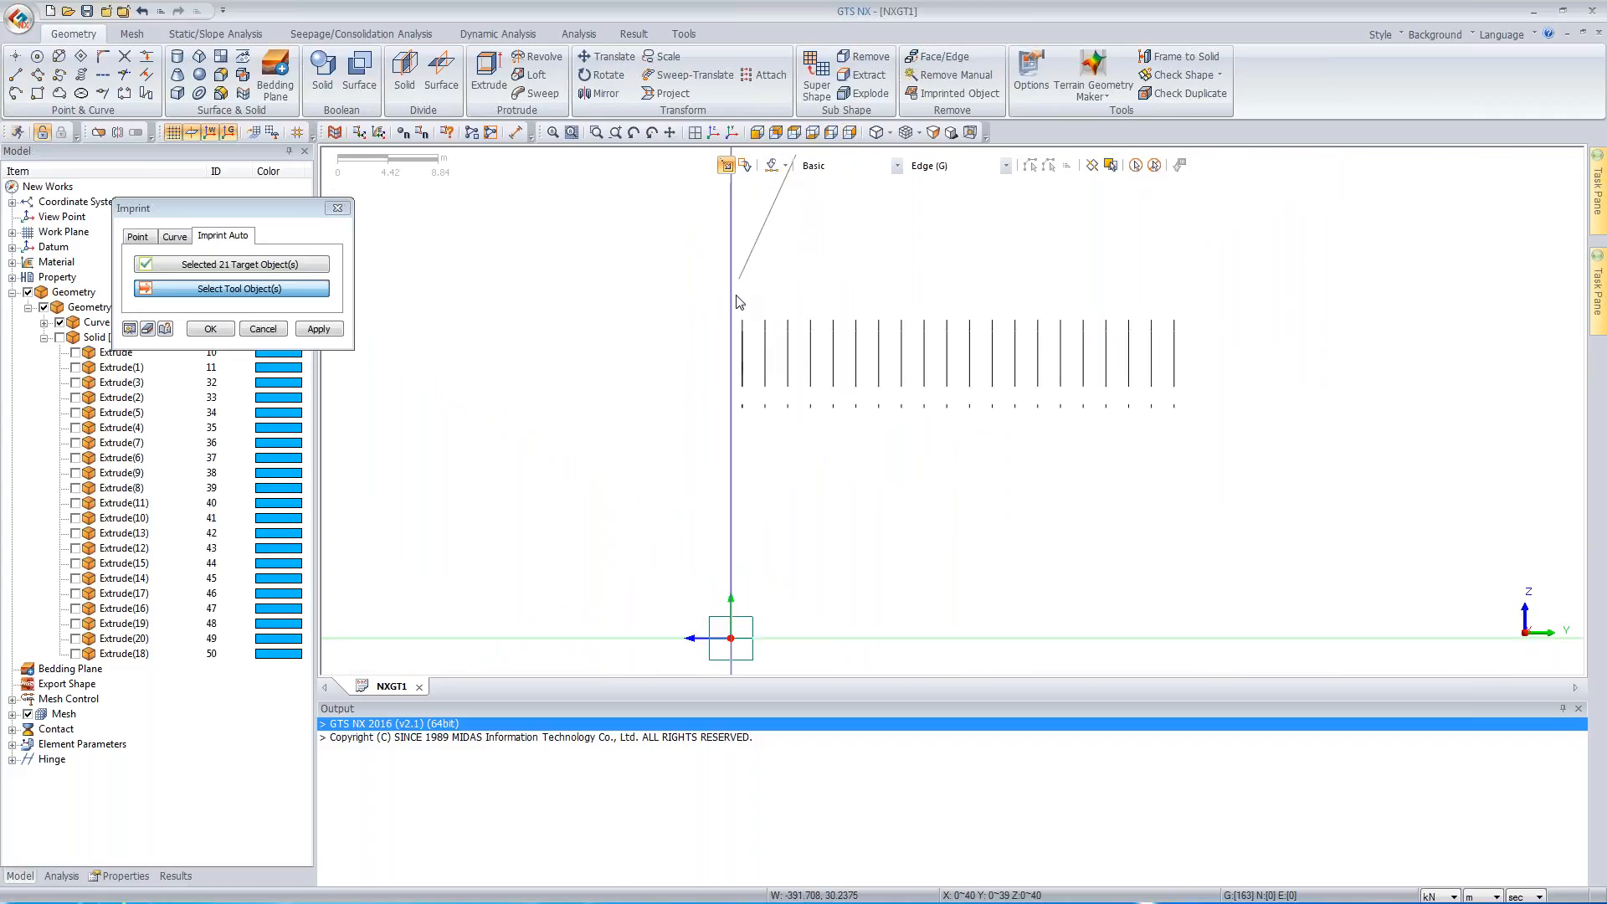
left_click_drag(735, 294, 1216, 492)
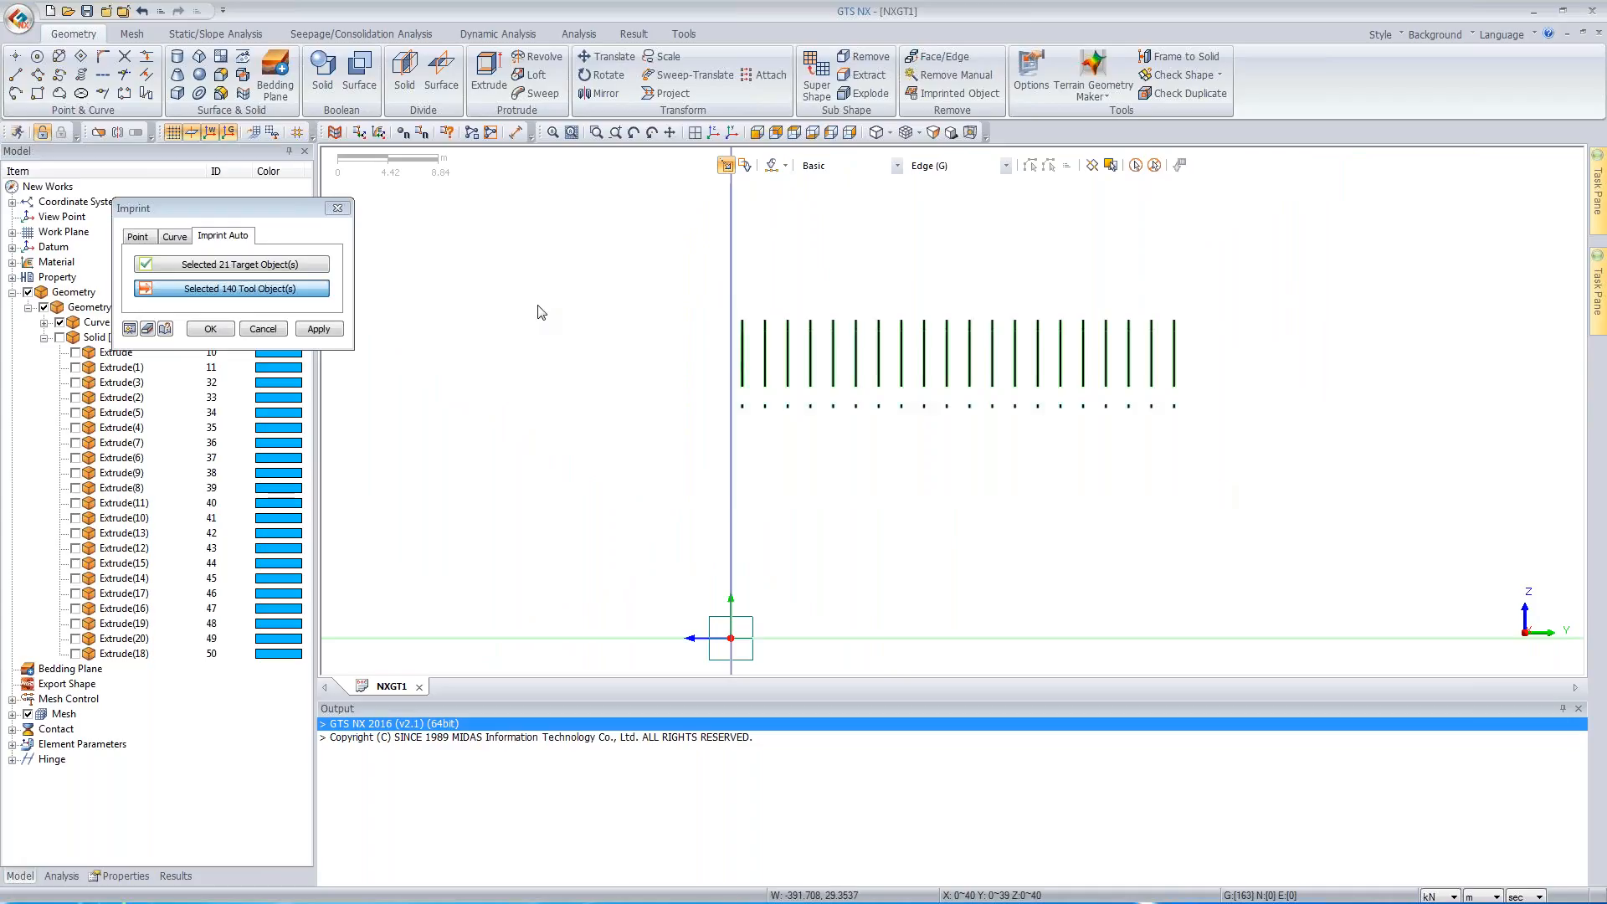
left_click(713, 134)
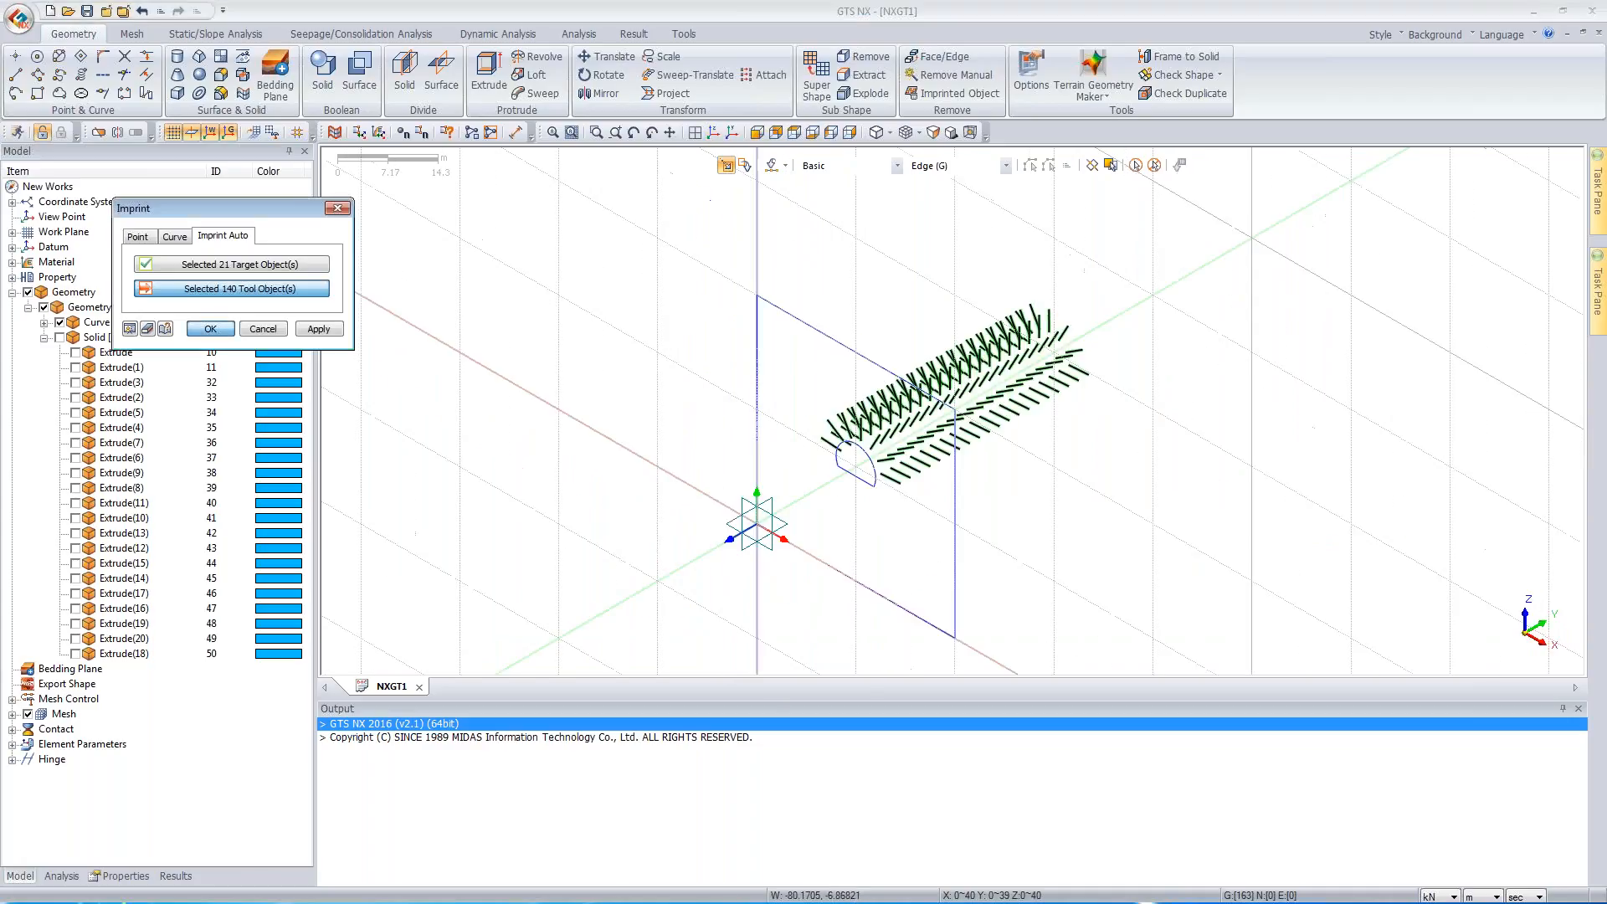
left_click(210, 329)
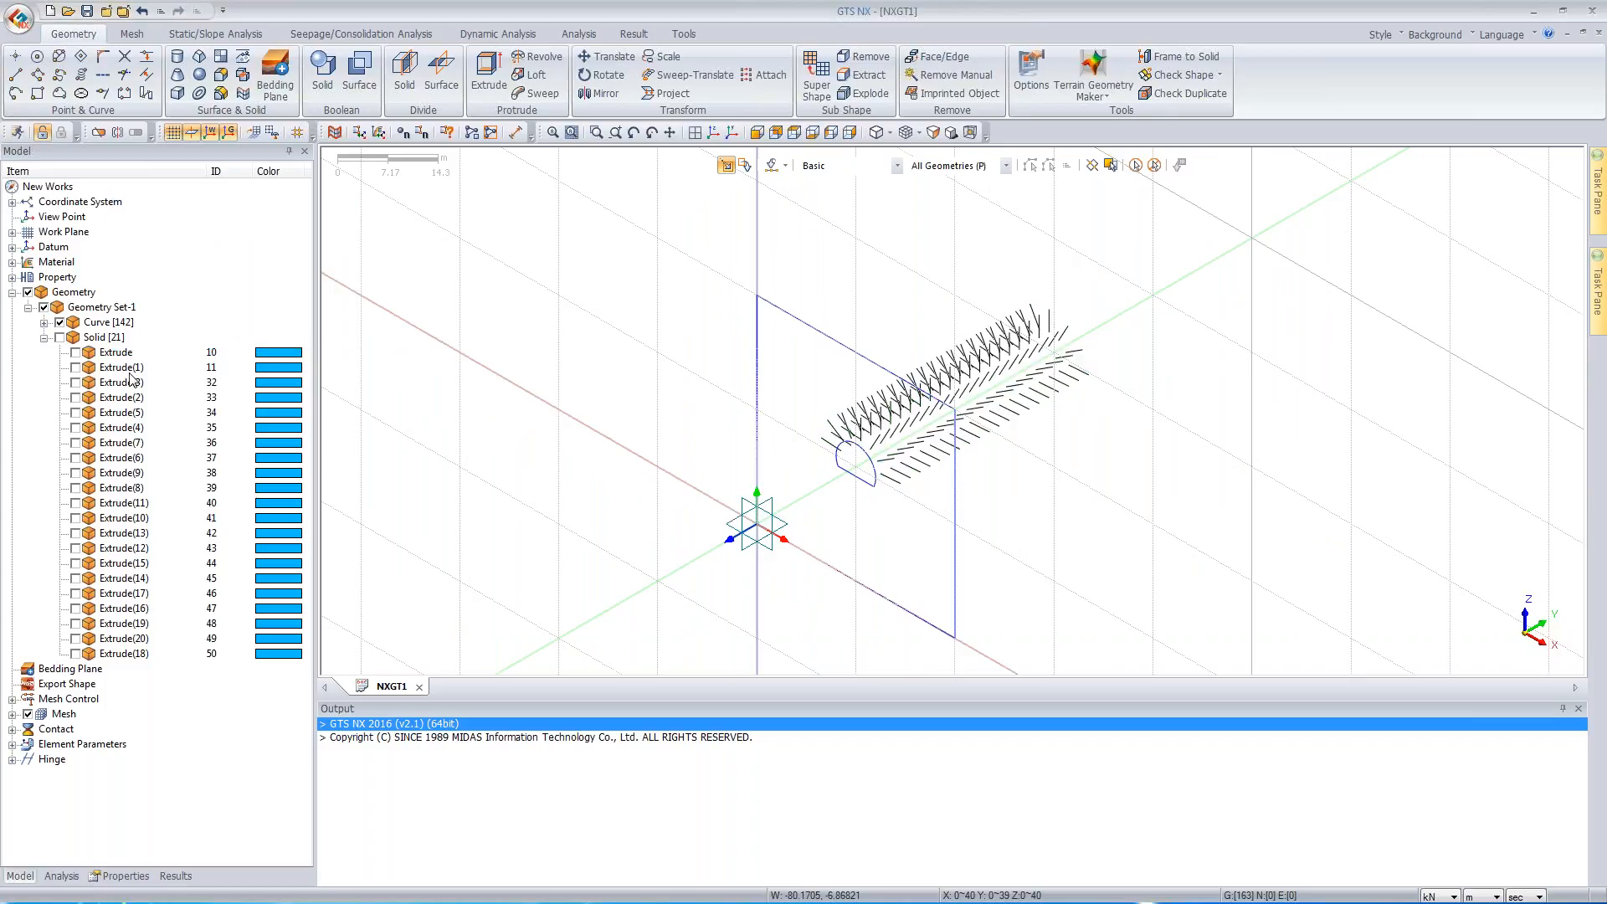
- Show all the tunnel segment solids with the ground block hidden, and examine the bolt imprints up close
left_click_drag(129, 374, 88, 654)
left_click(76, 653)
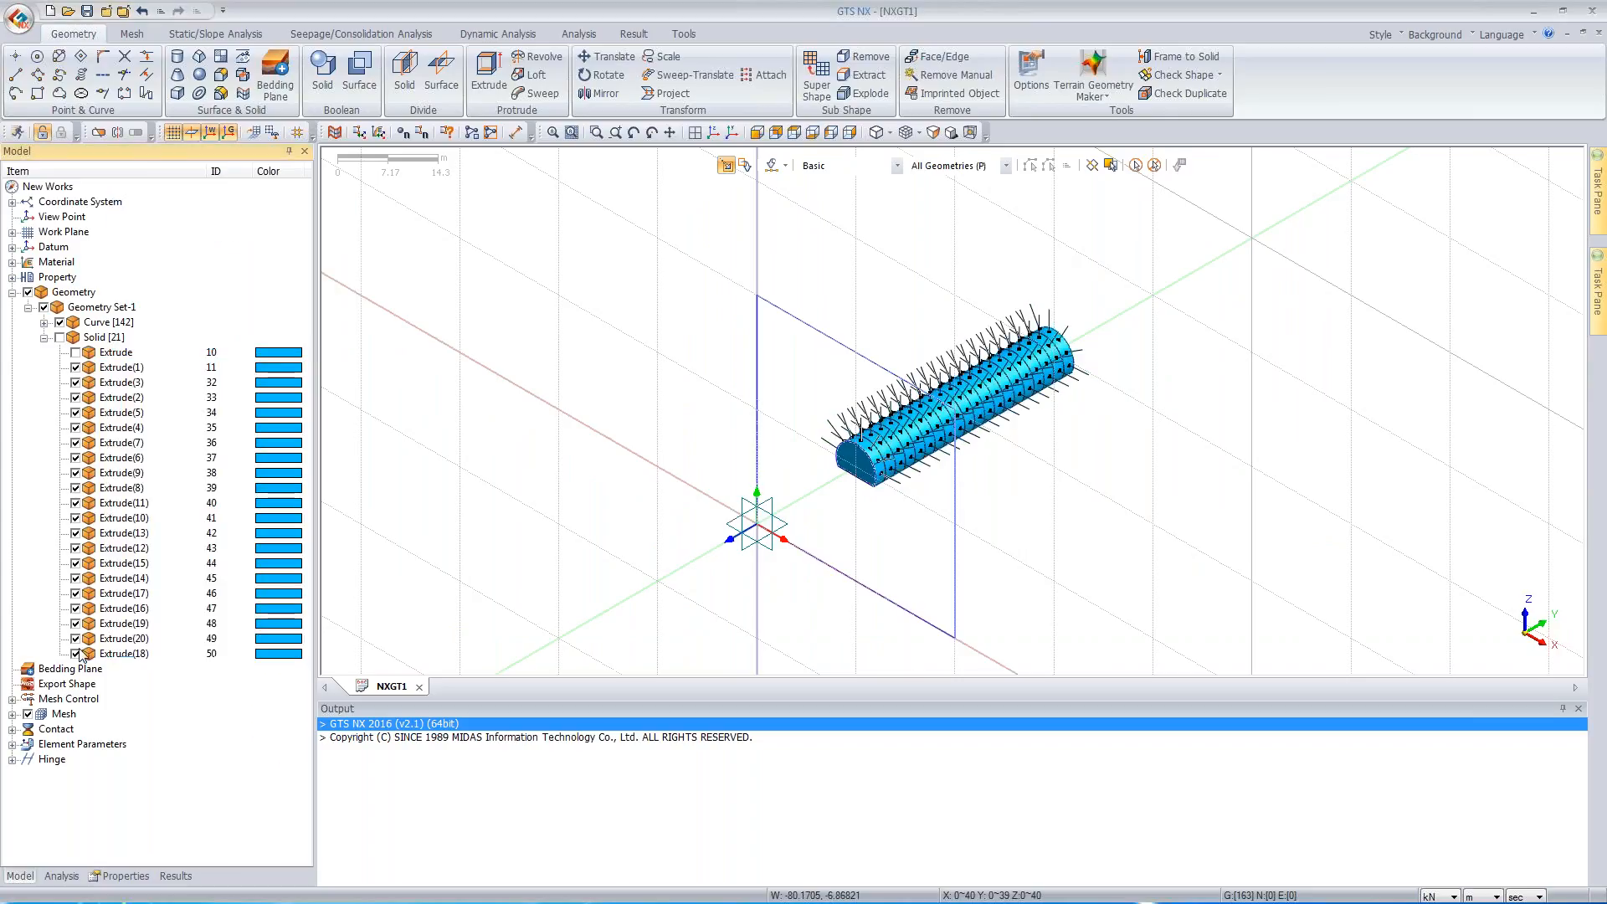
middle_click_drag(861, 465, 852, 469)
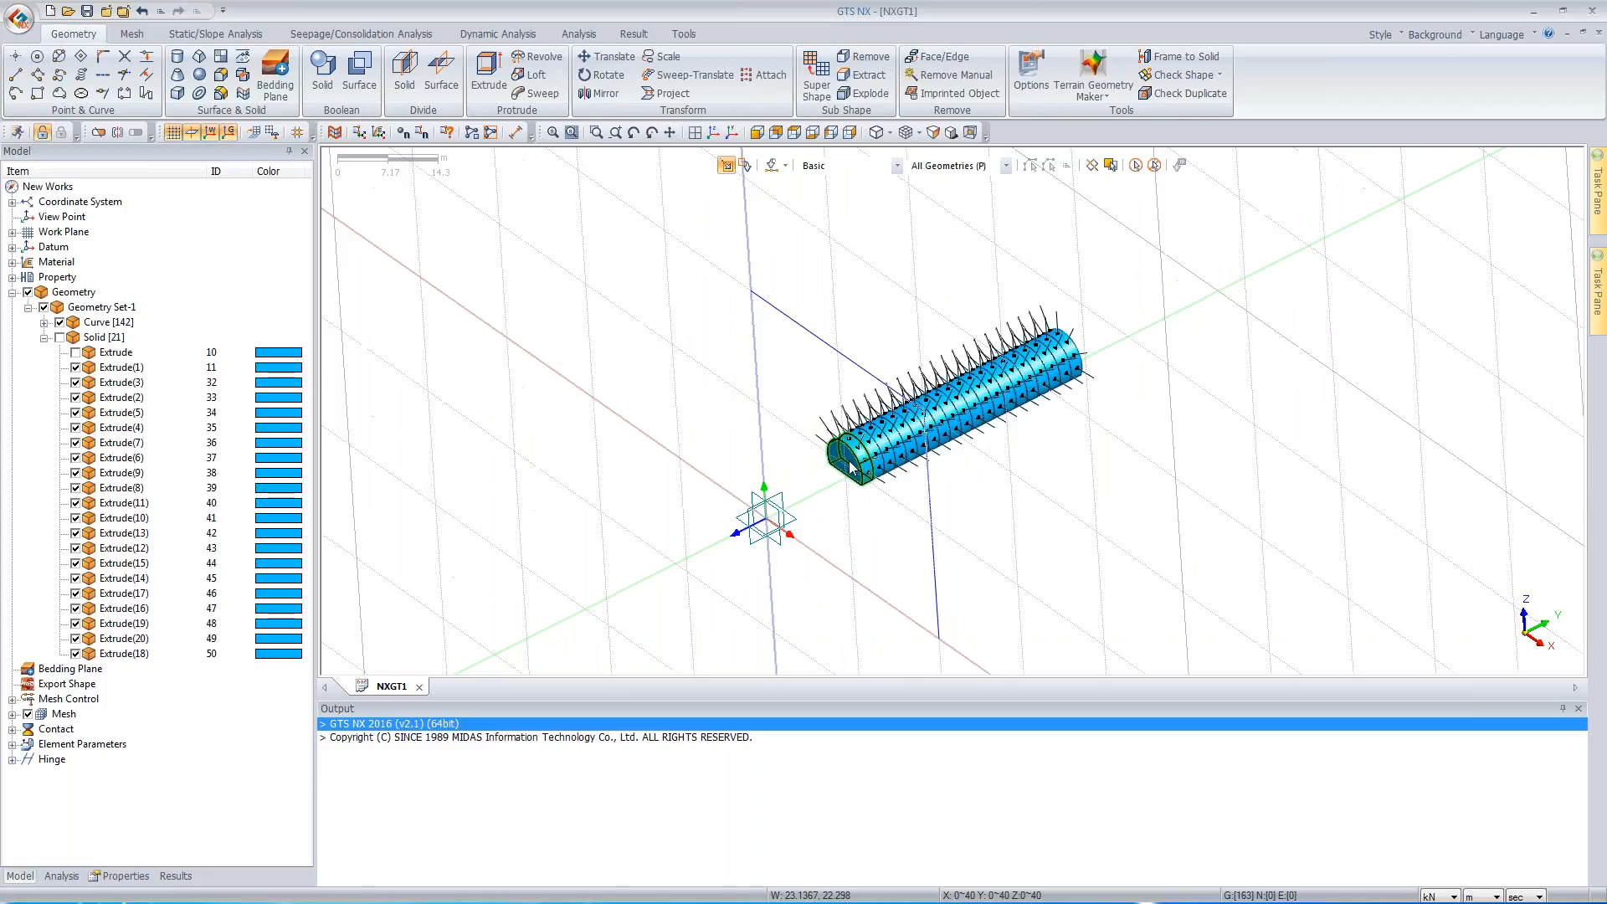
scroll(851, 468, "up", 3)
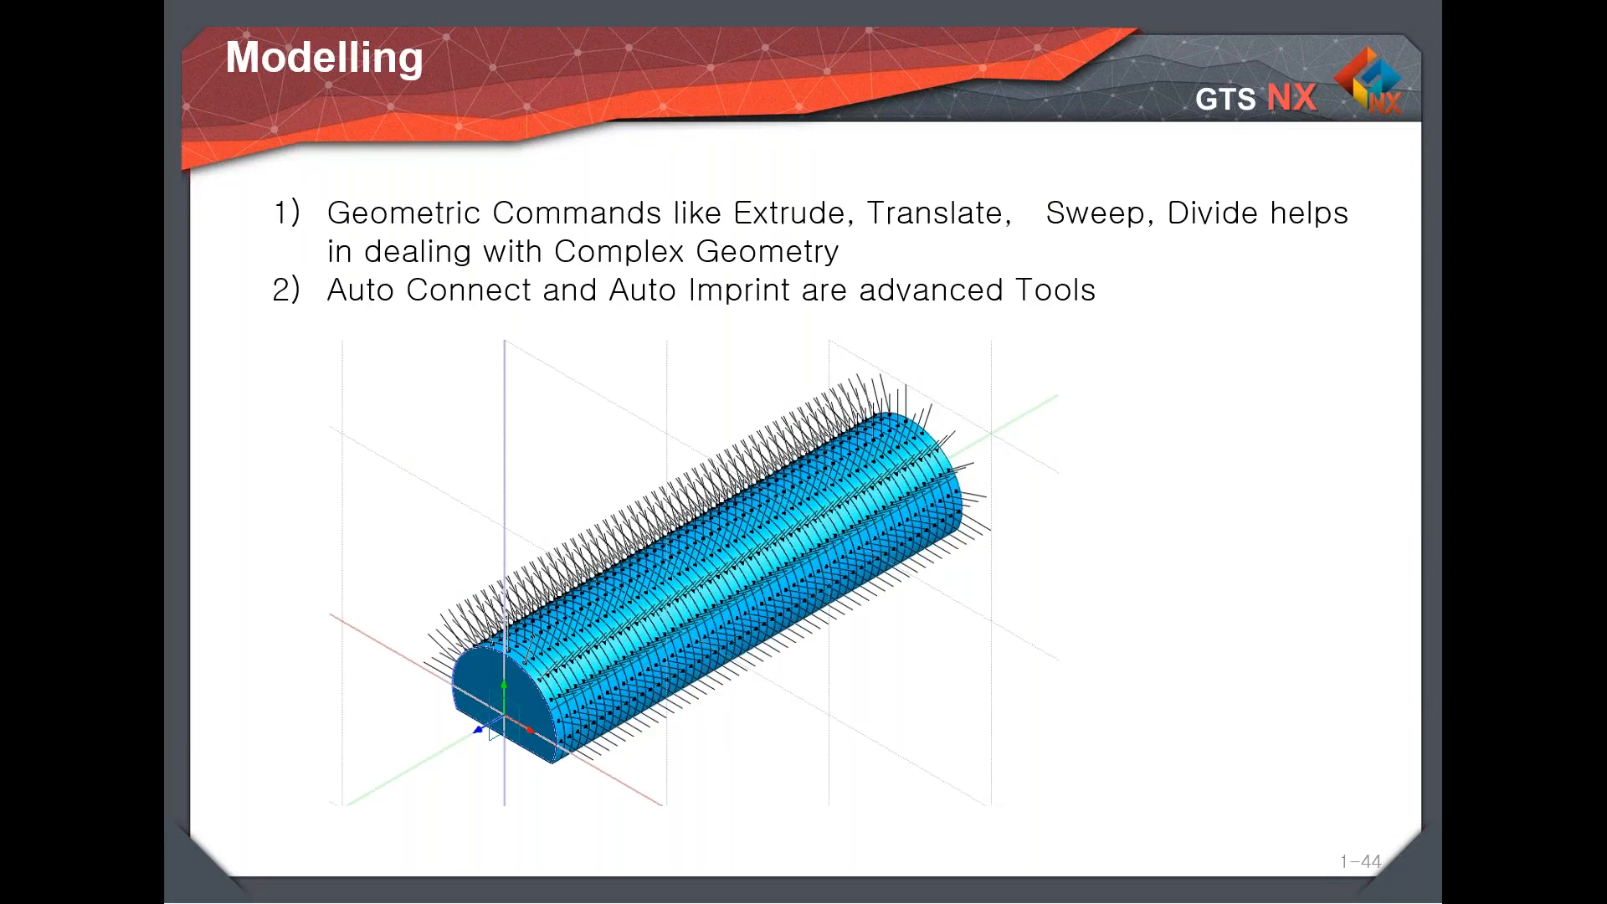
key("Right")
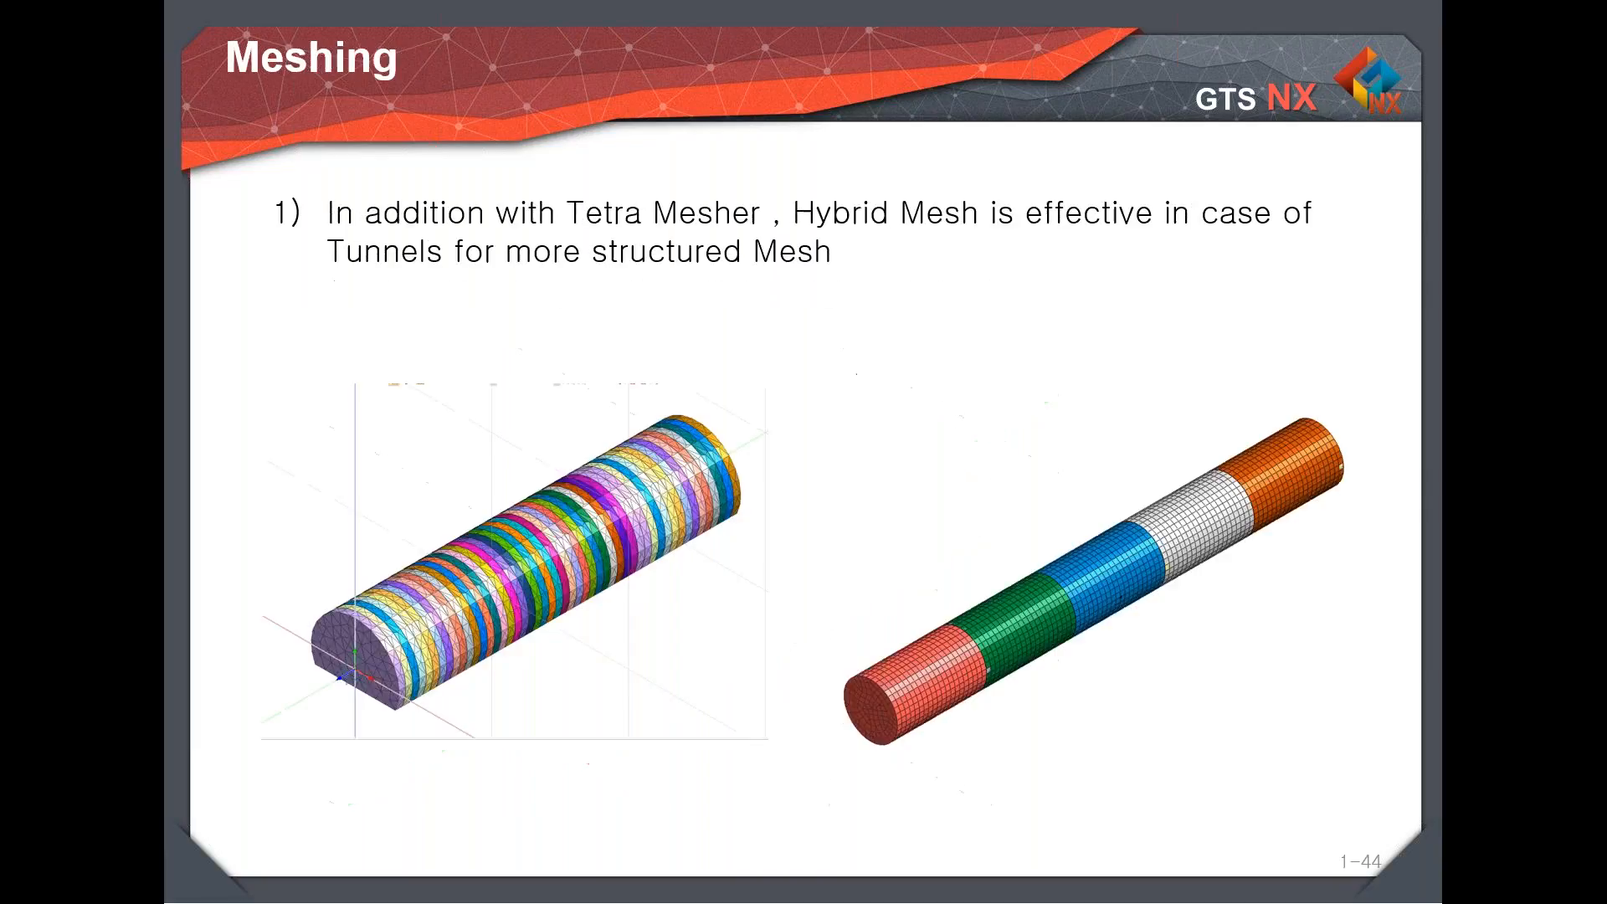
key("Right")
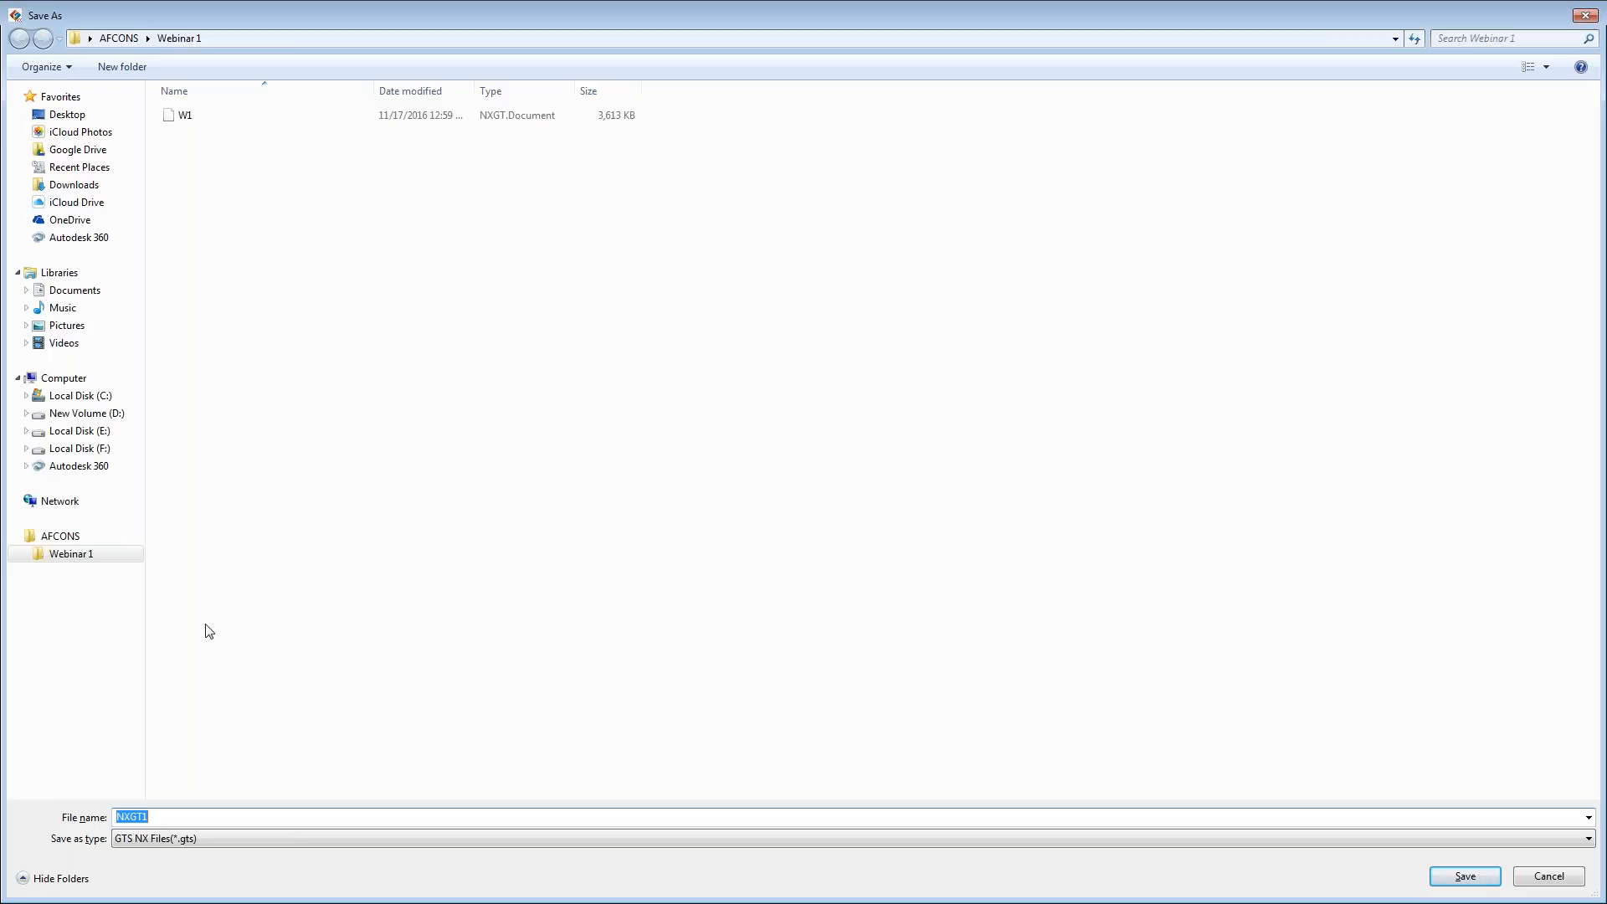
- Save the project as w2 in the Webinar 1 folder
type("w2")
left_click(1463, 876)
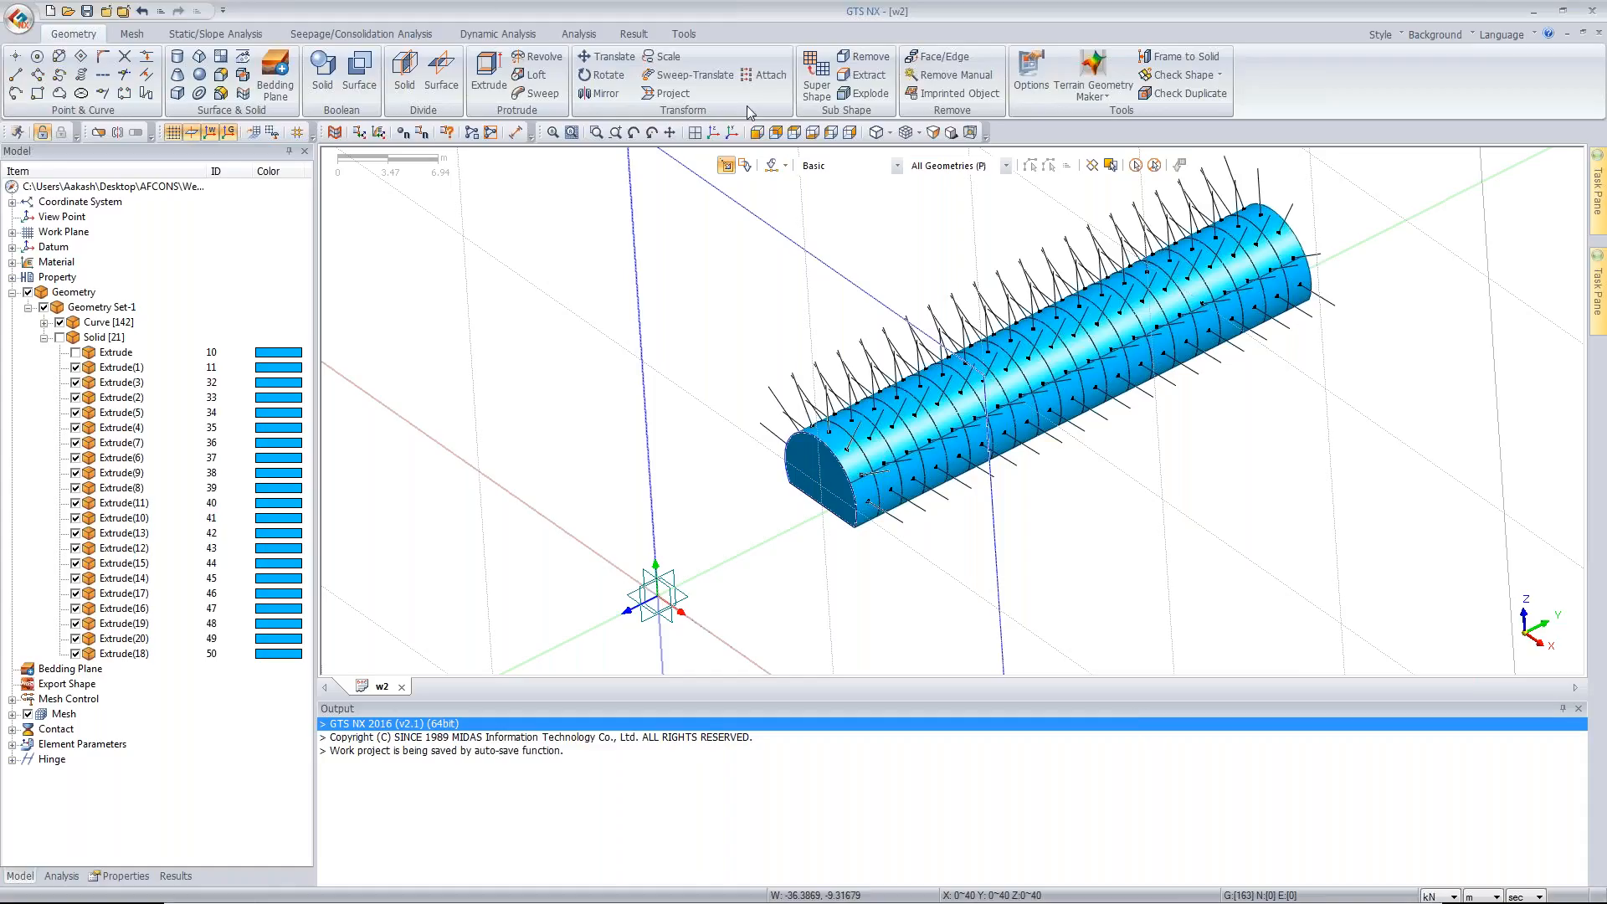
- Restore the isometric view and hide all curves so that only the tunnel segment solids remain displayed
left_click(712, 133)
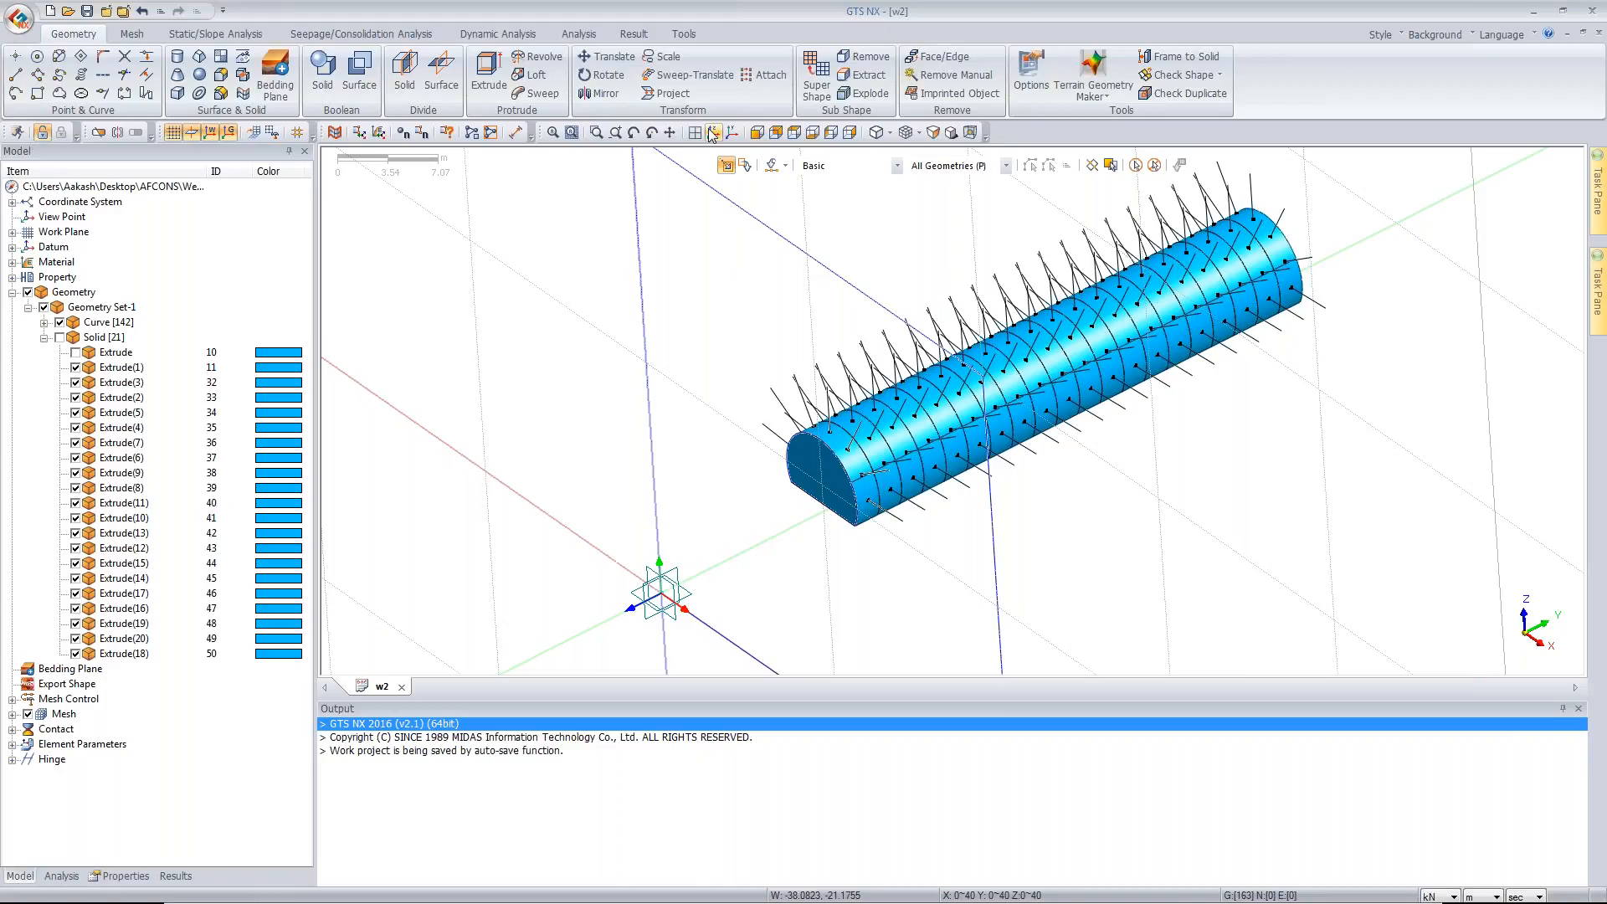
left_click(712, 135)
left_click(60, 323)
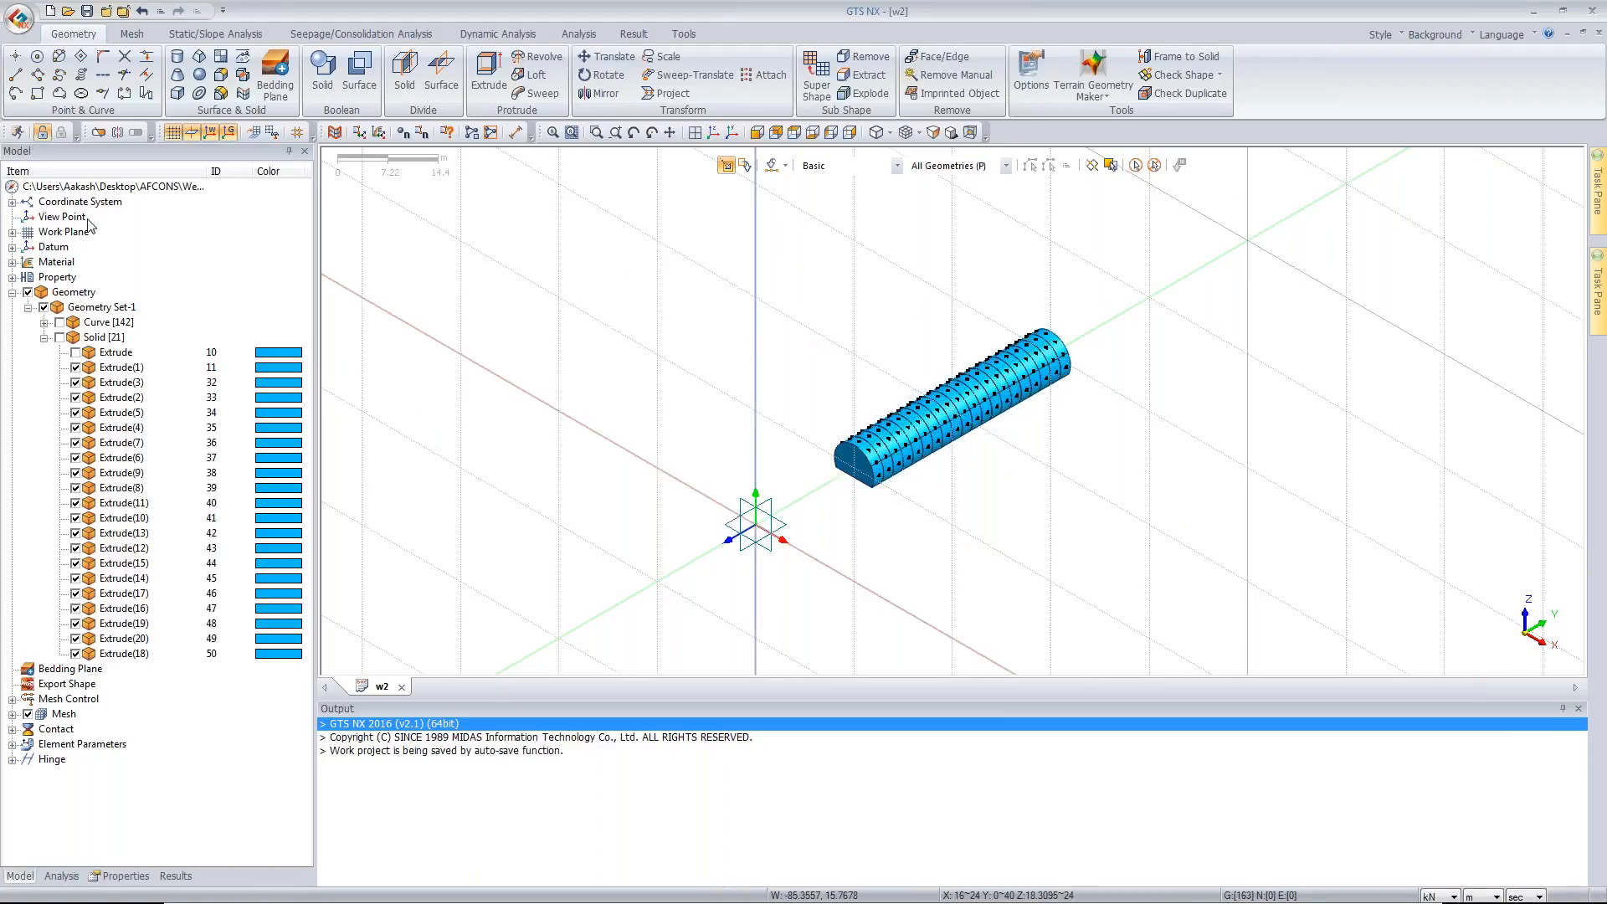
left_click(133, 35)
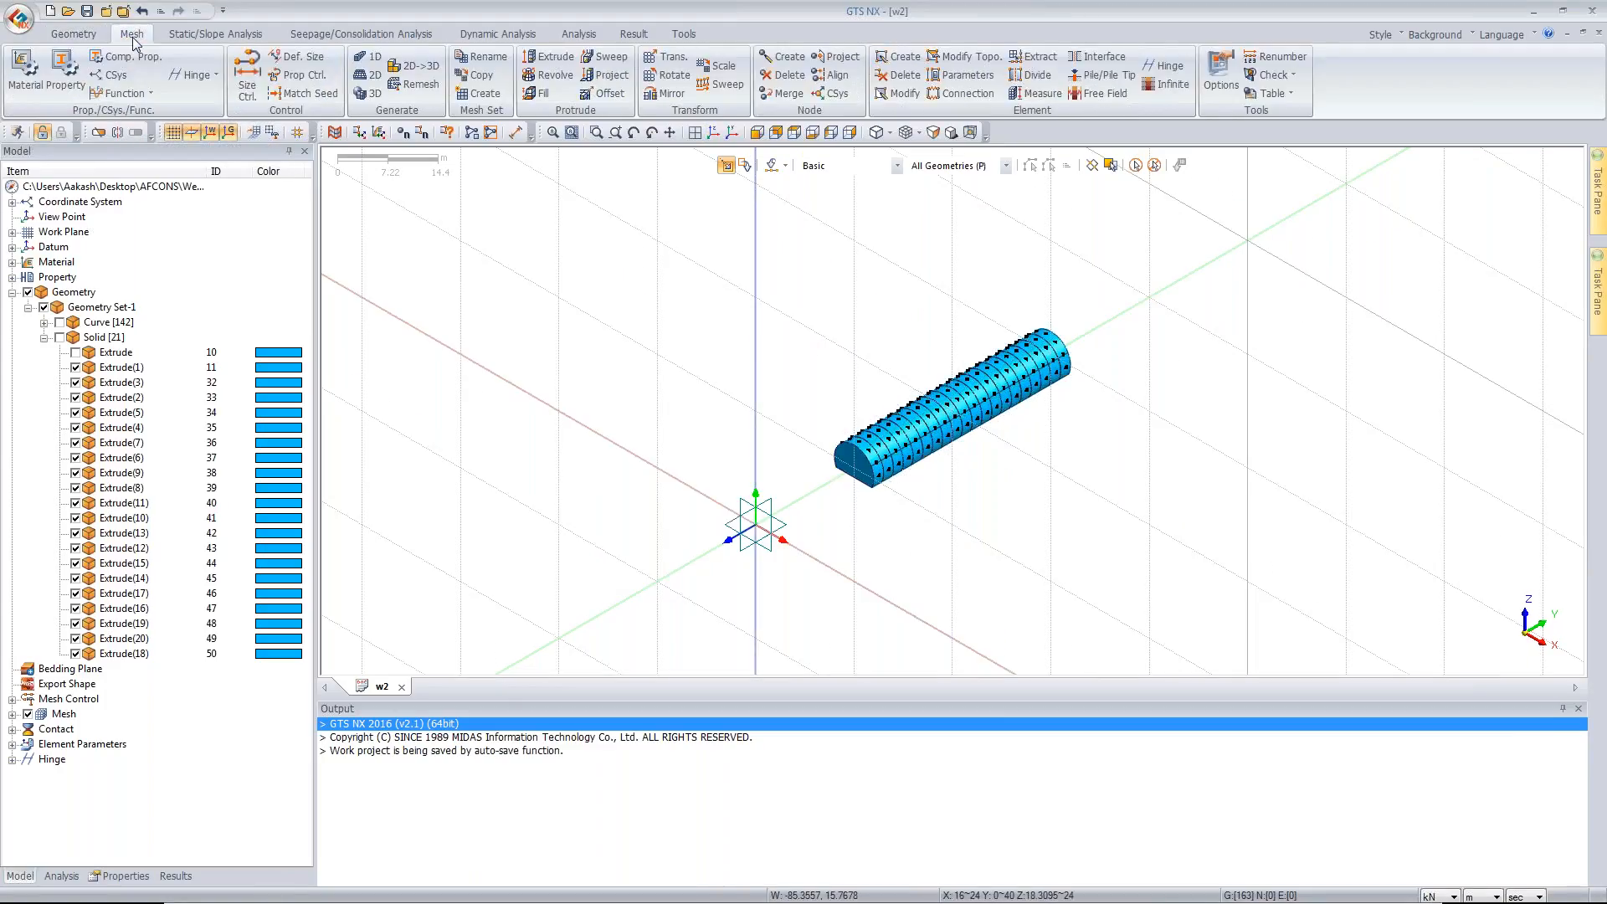
left_click(369, 93)
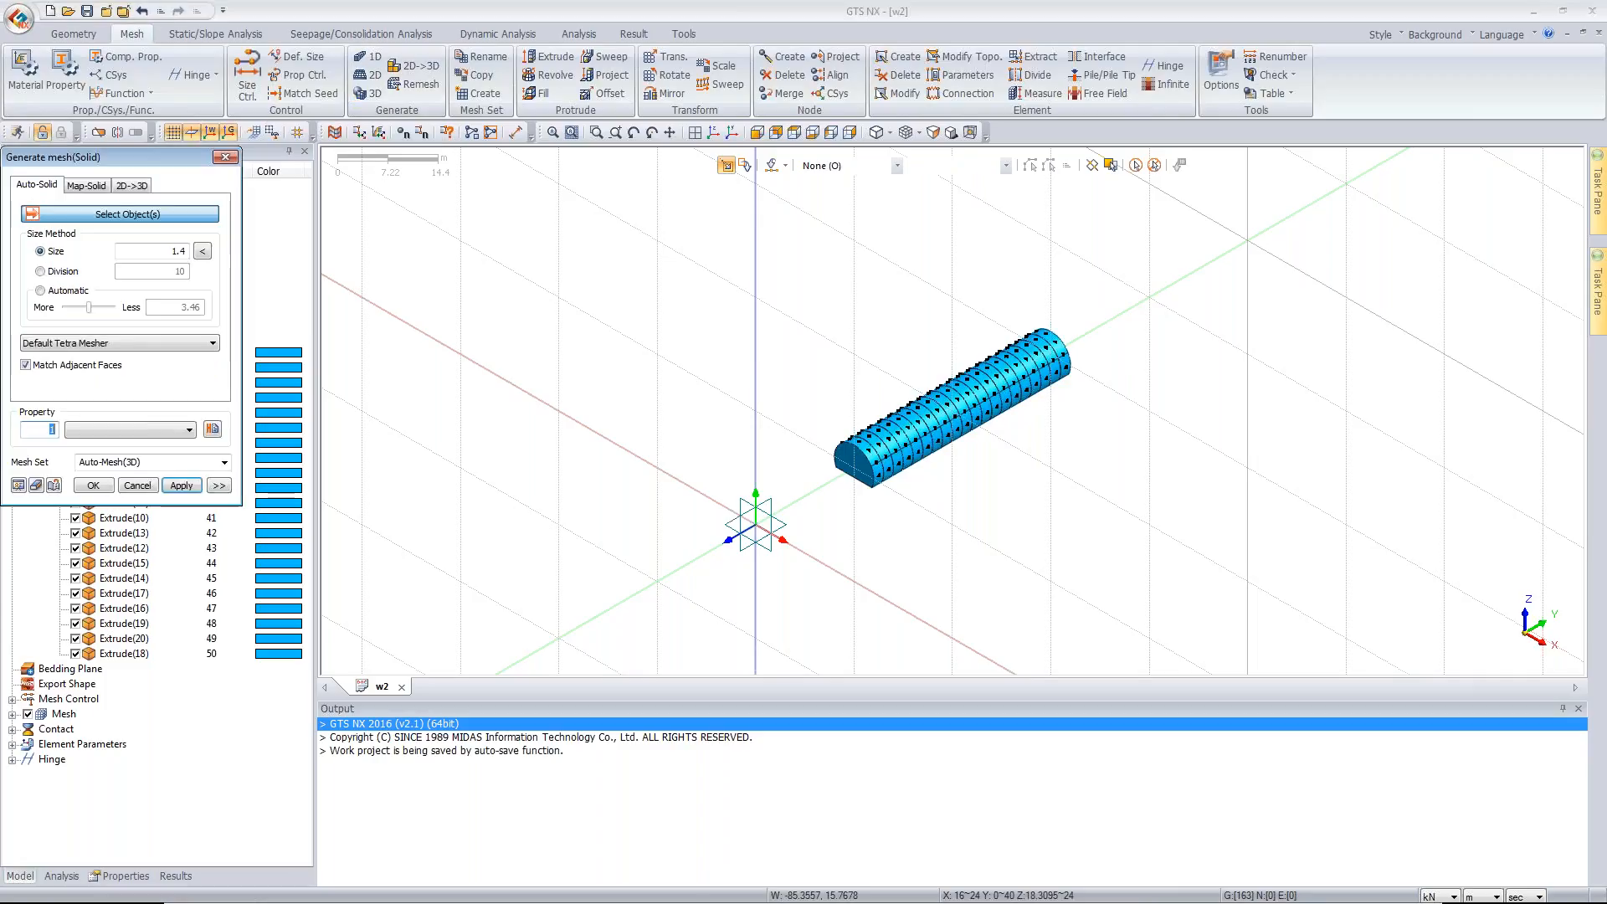
left_click_drag(109, 156, 282, 177)
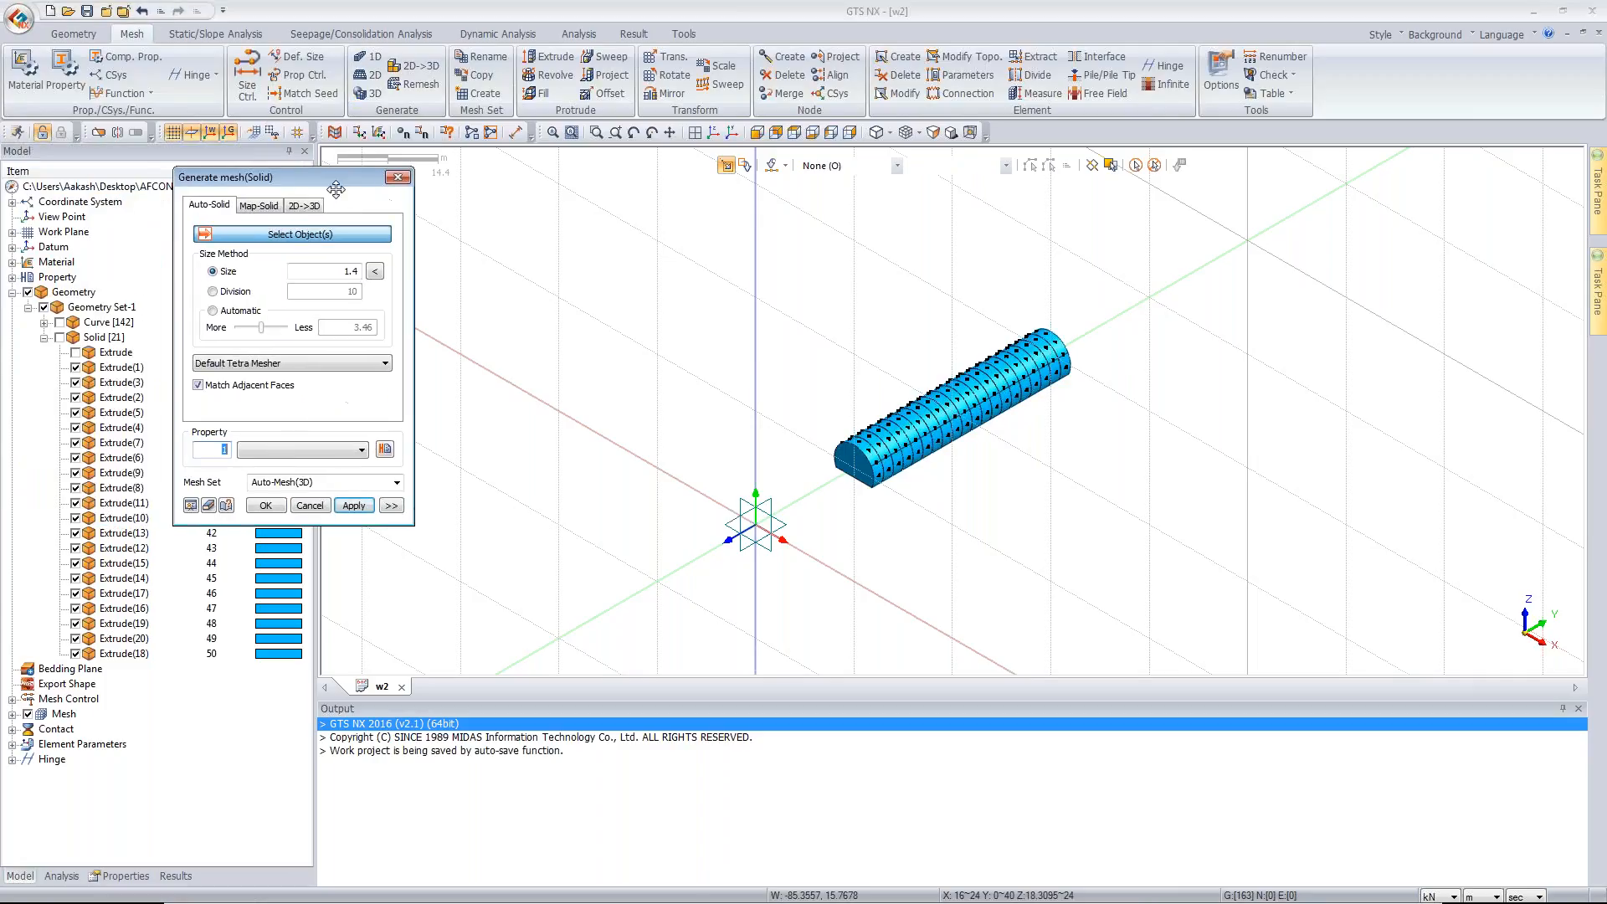
left_click(397, 177)
- Create an isotropic Mohr-Coulomb material named Soil with the default parameters
left_click(33, 82)
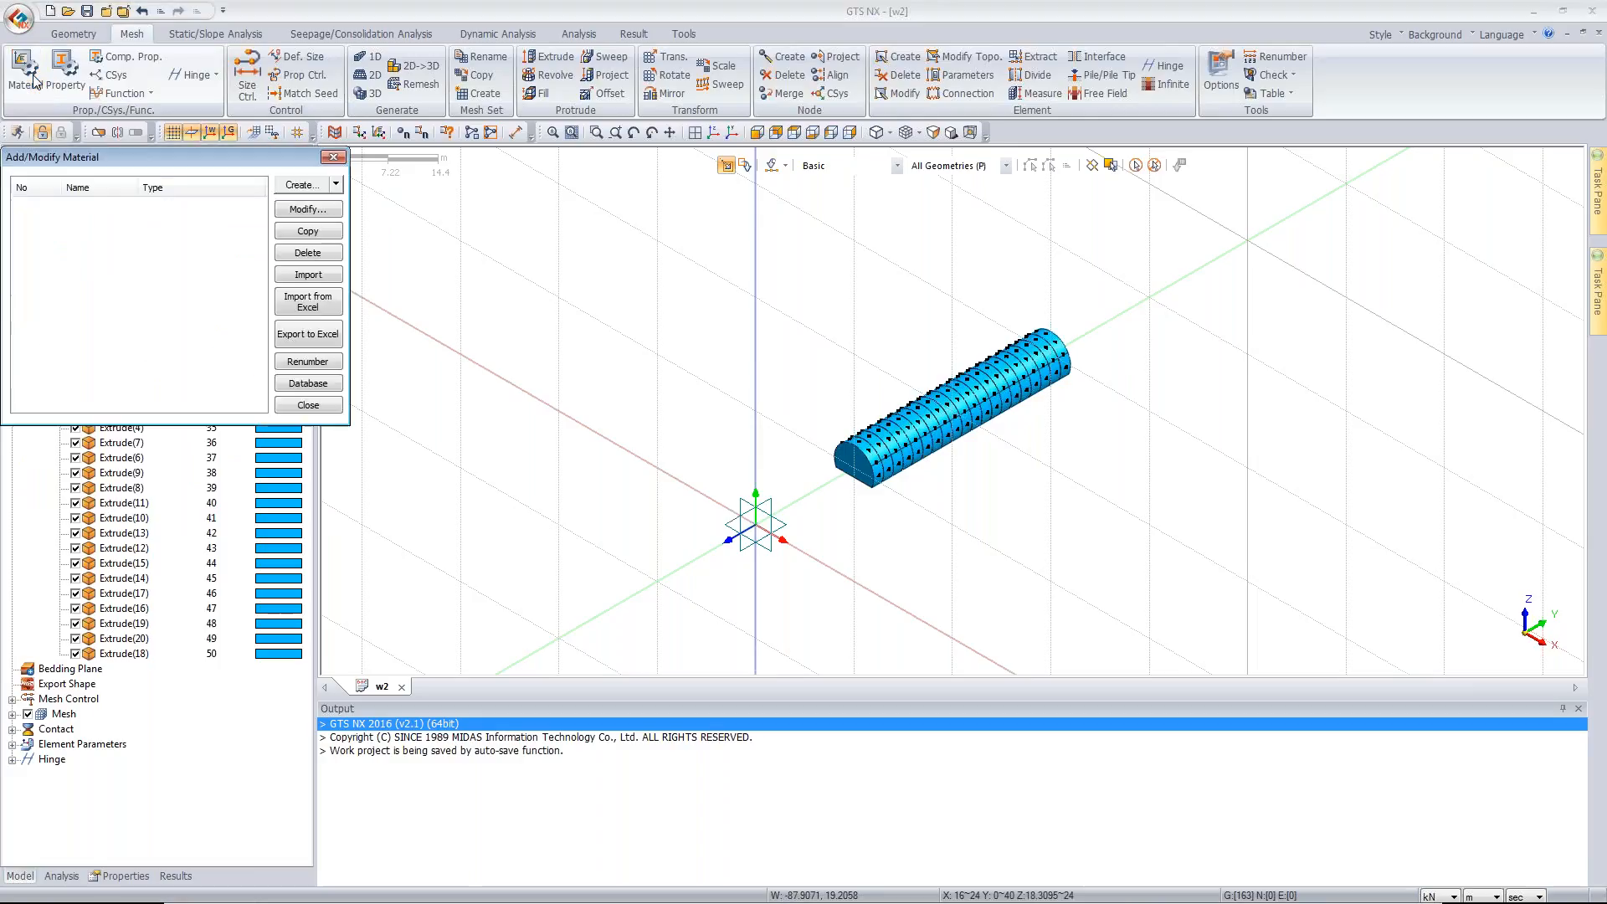
left_click(335, 184)
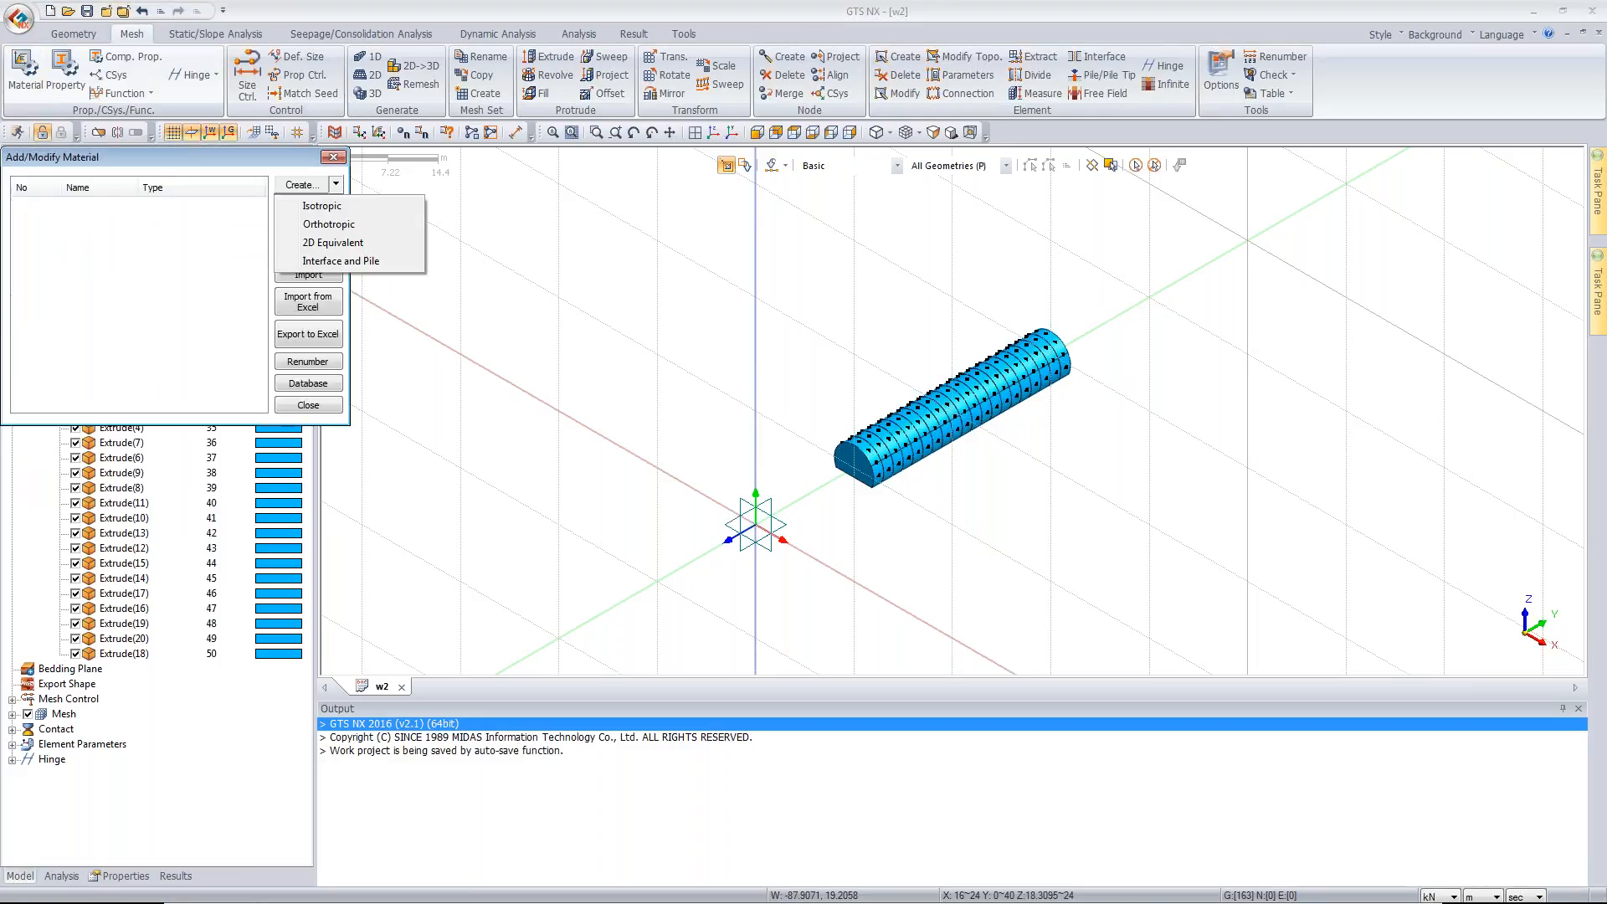
left_click(334, 206)
left_click(469, 208)
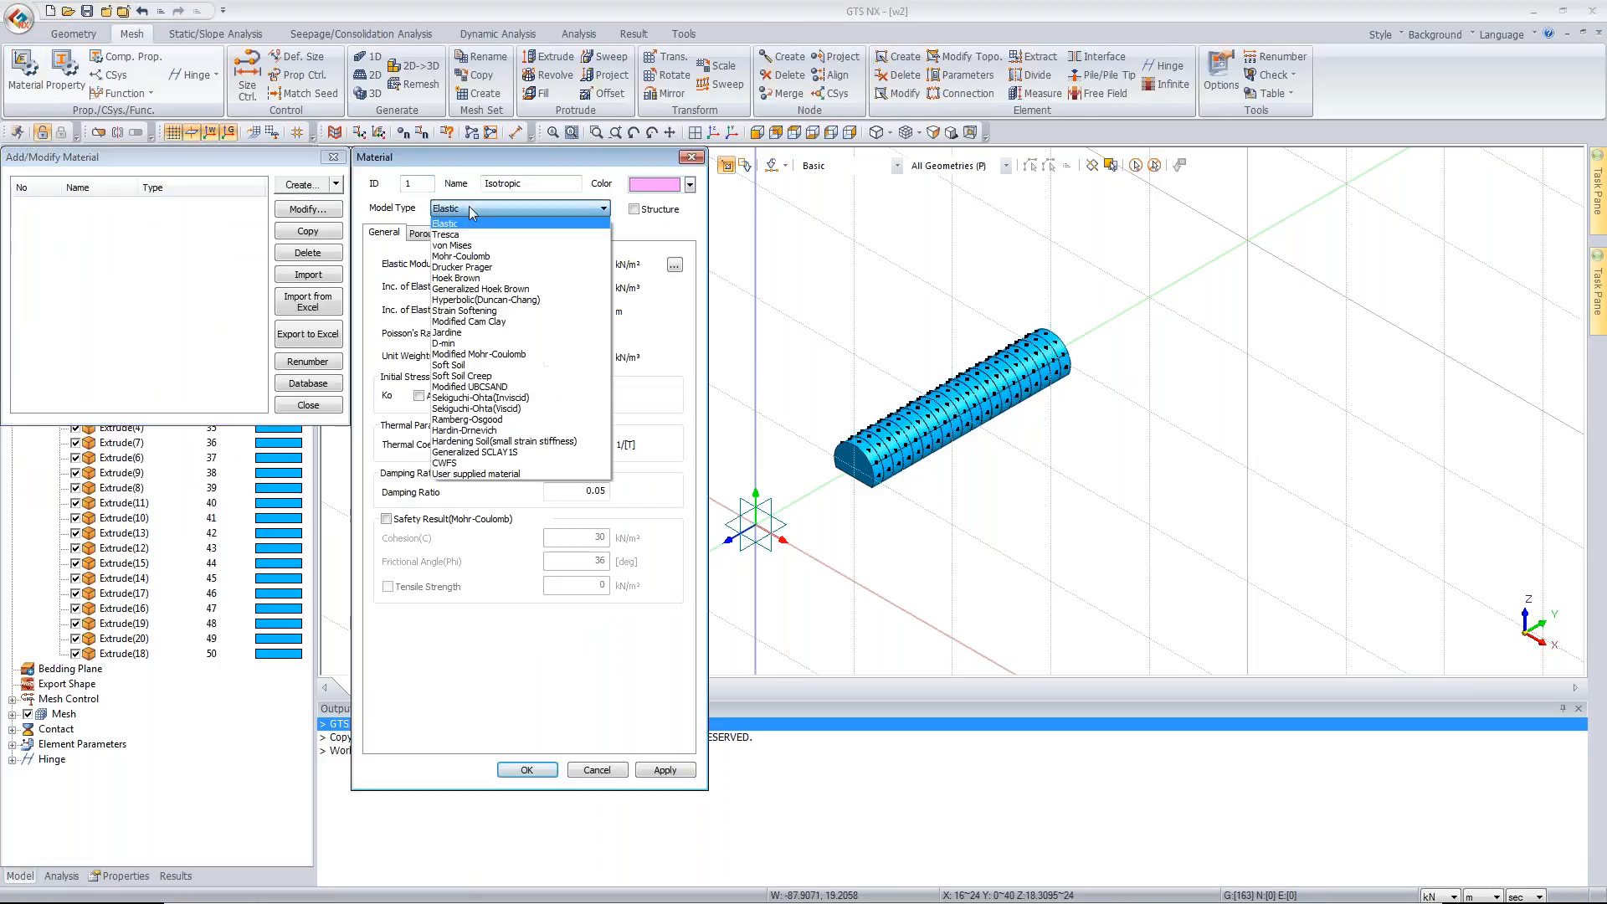
left_click(483, 256)
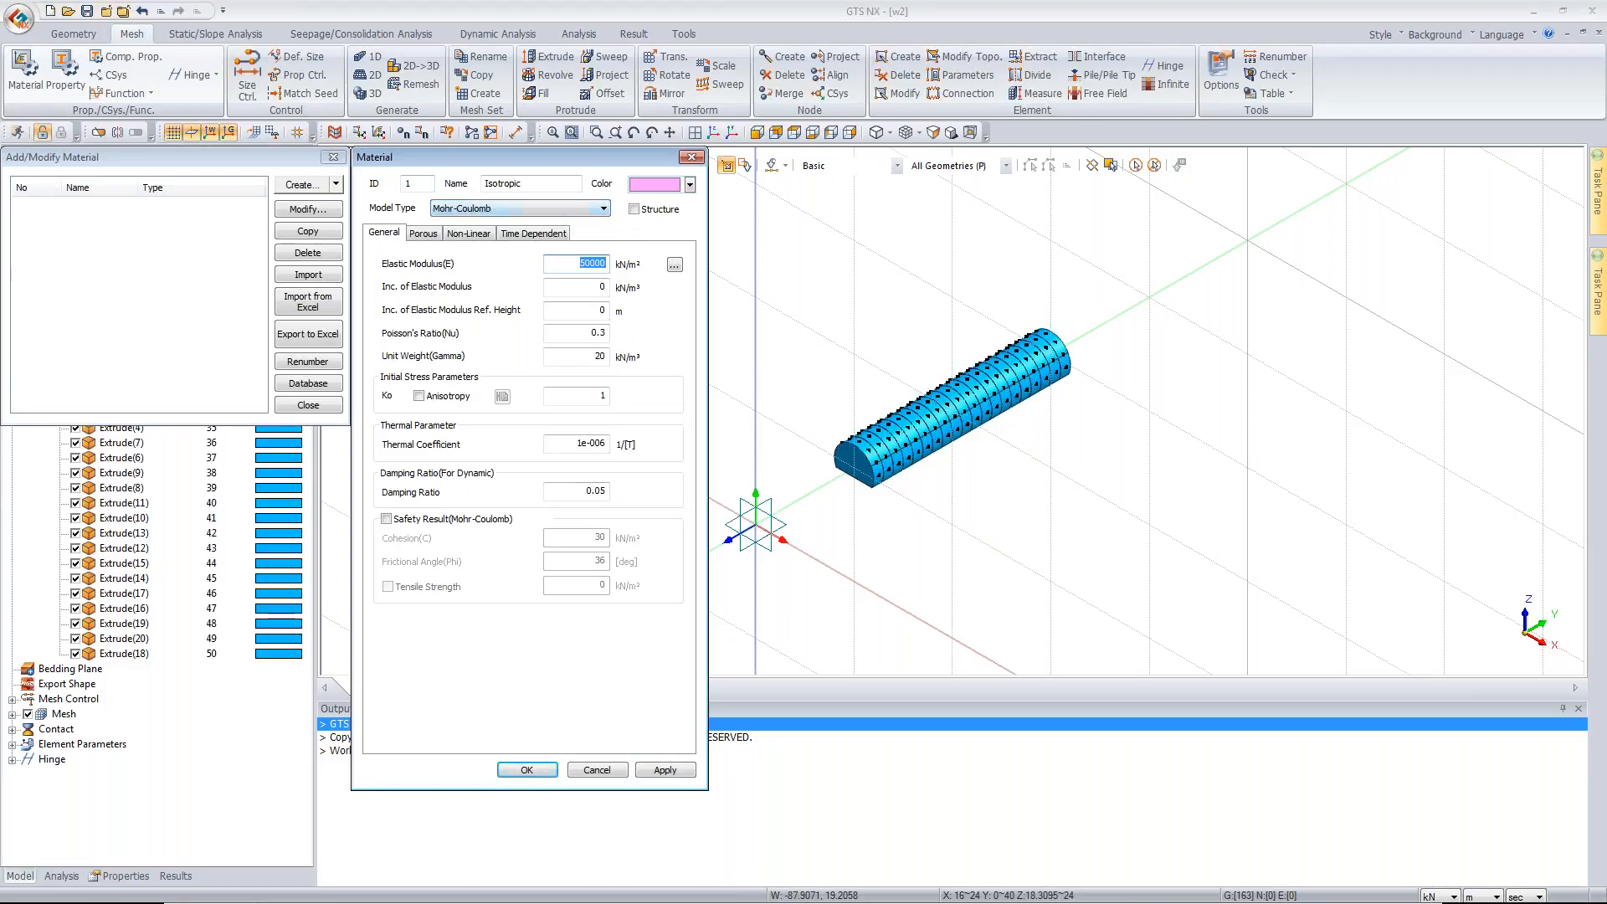
left_click_drag(525, 184, 485, 184)
type("Soil")
left_click(527, 769)
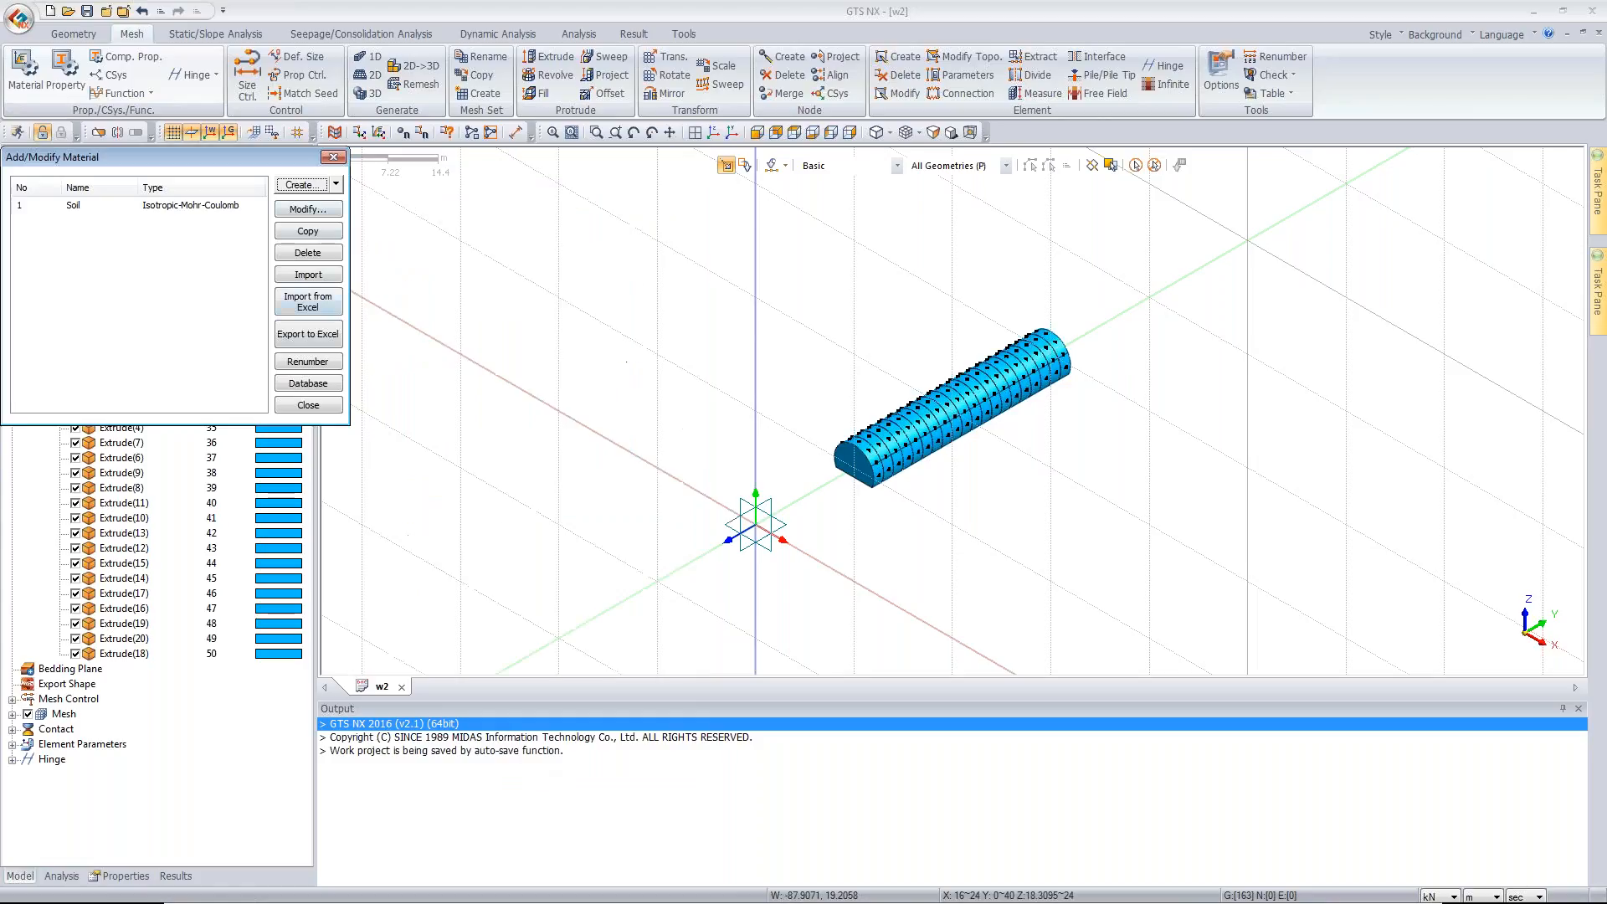
- Create an isotropic elastic material named Concrete with elastic modulus 2e7 kN/m², Poisson's ratio 0.2 and unit weight 24 kN/m³
left_click(336, 184)
left_click(339, 206)
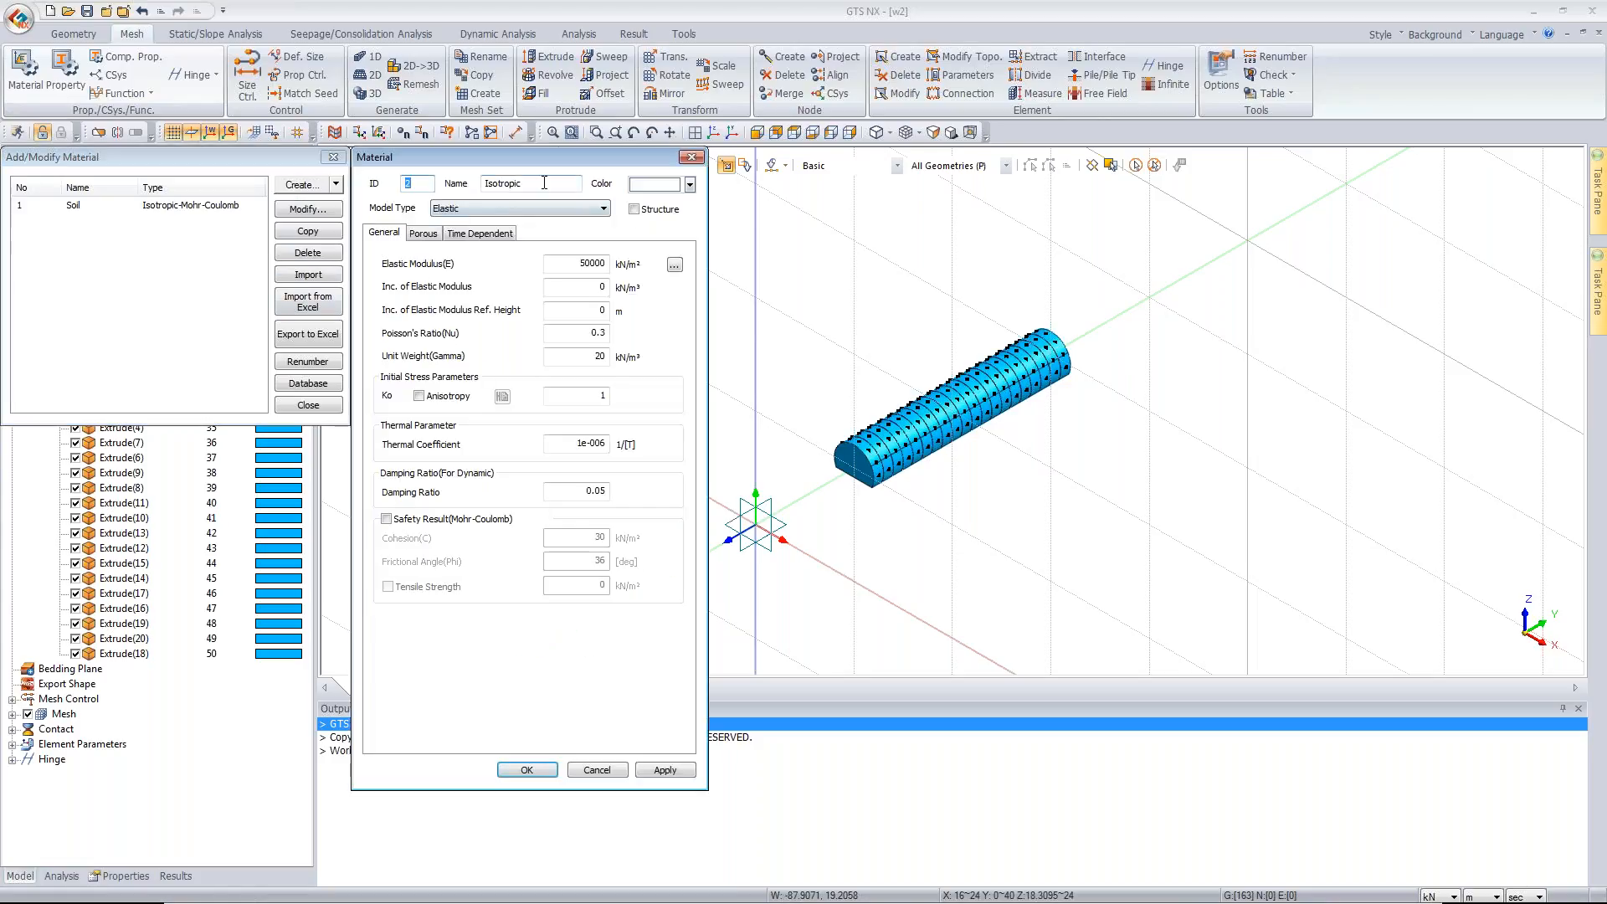
double_click(574, 265)
type("2e7")
key("Tab")
type("0.2")
key("Tab")
type("24")
left_click_drag(539, 180, 484, 182)
type("Concrete")
left_click(526, 769)
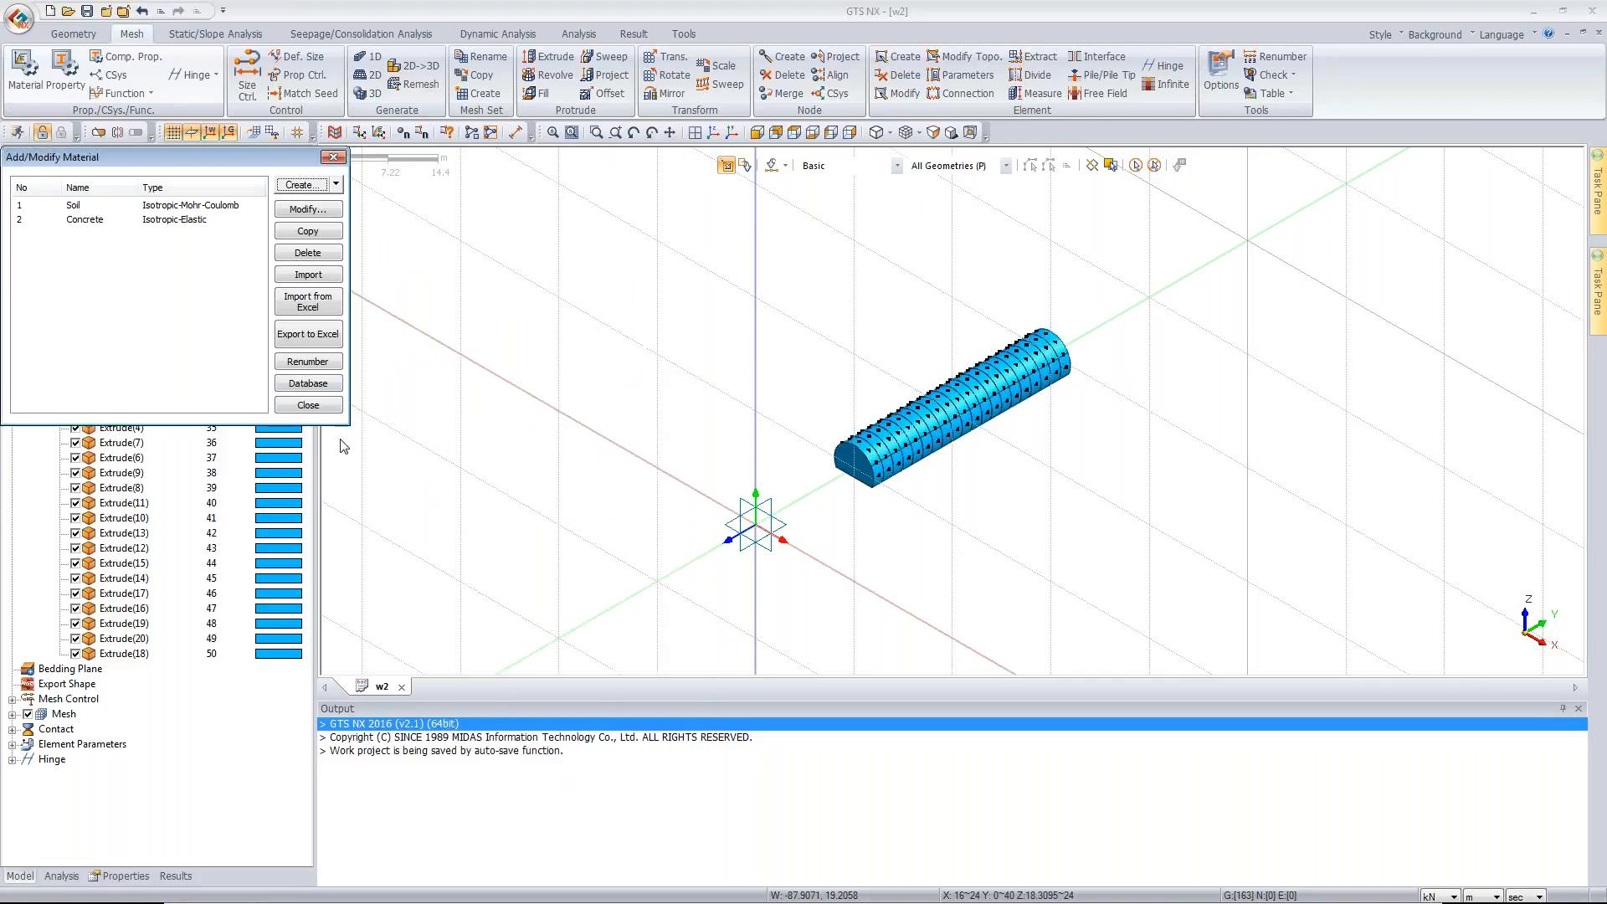
left_click(307, 406)
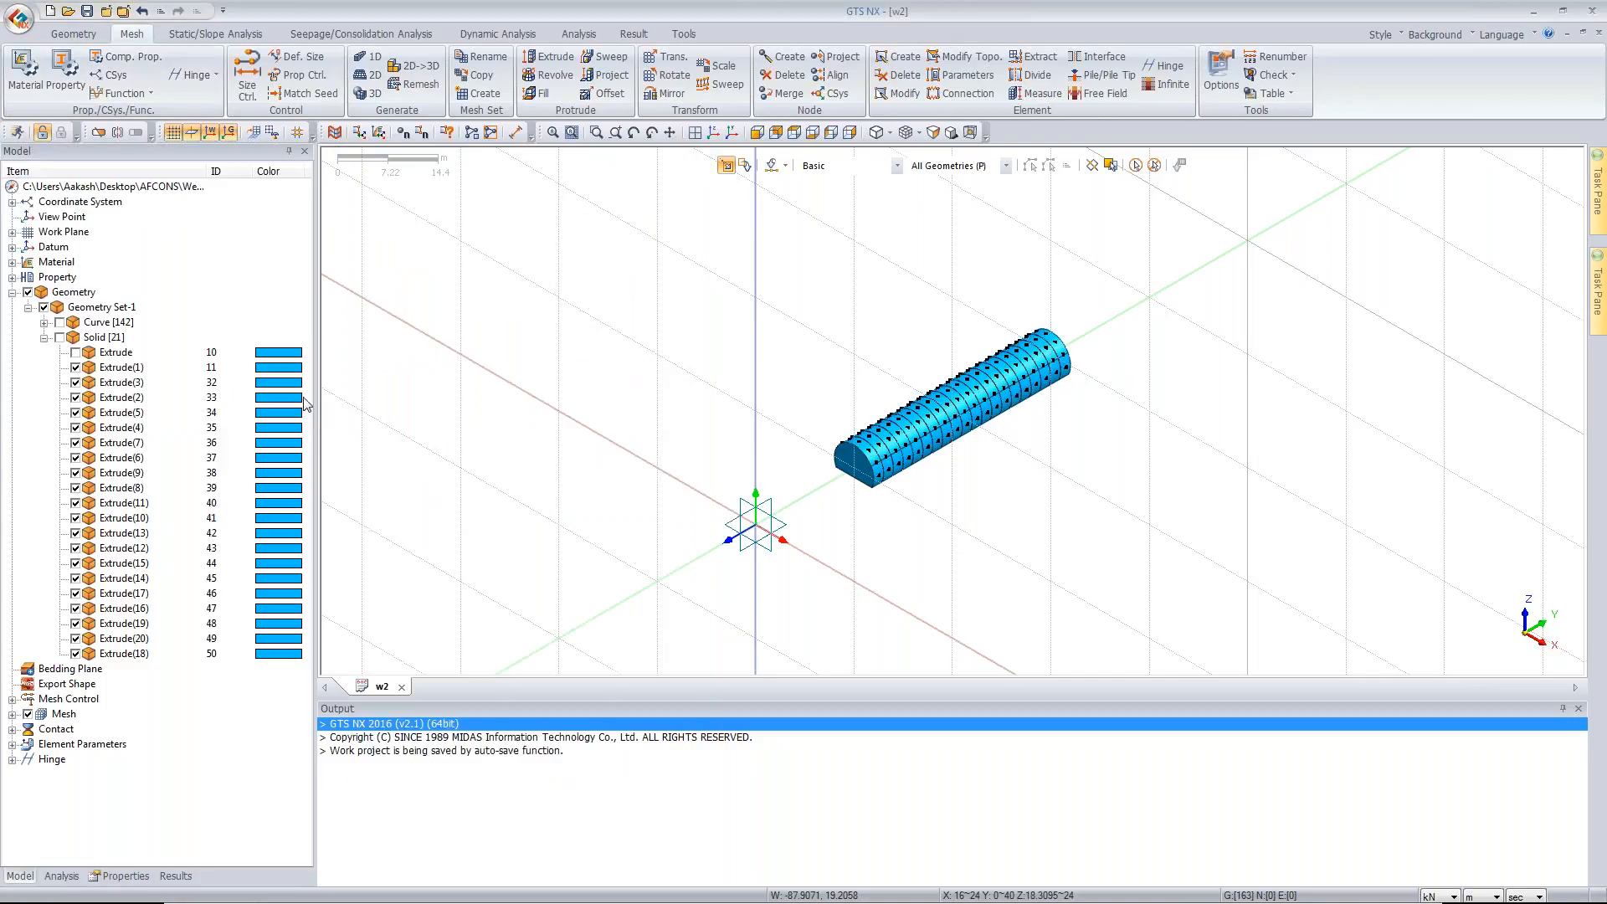
- Create a 3D solid property named Soil that uses the Soil material
left_click(65, 68)
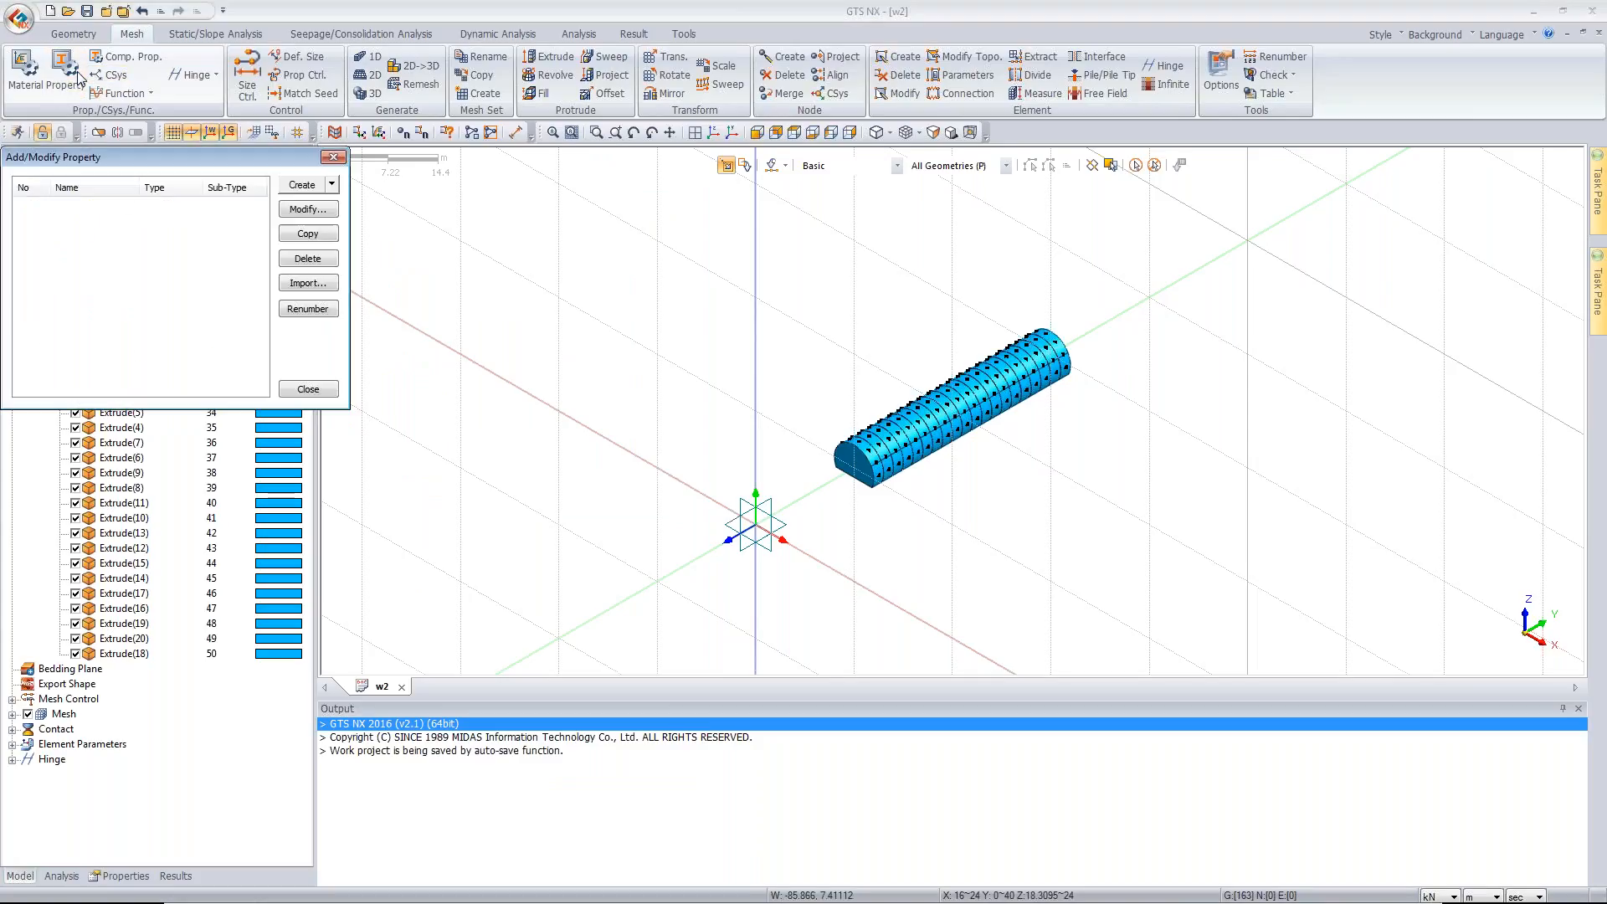
left_click(332, 184)
left_click(309, 242)
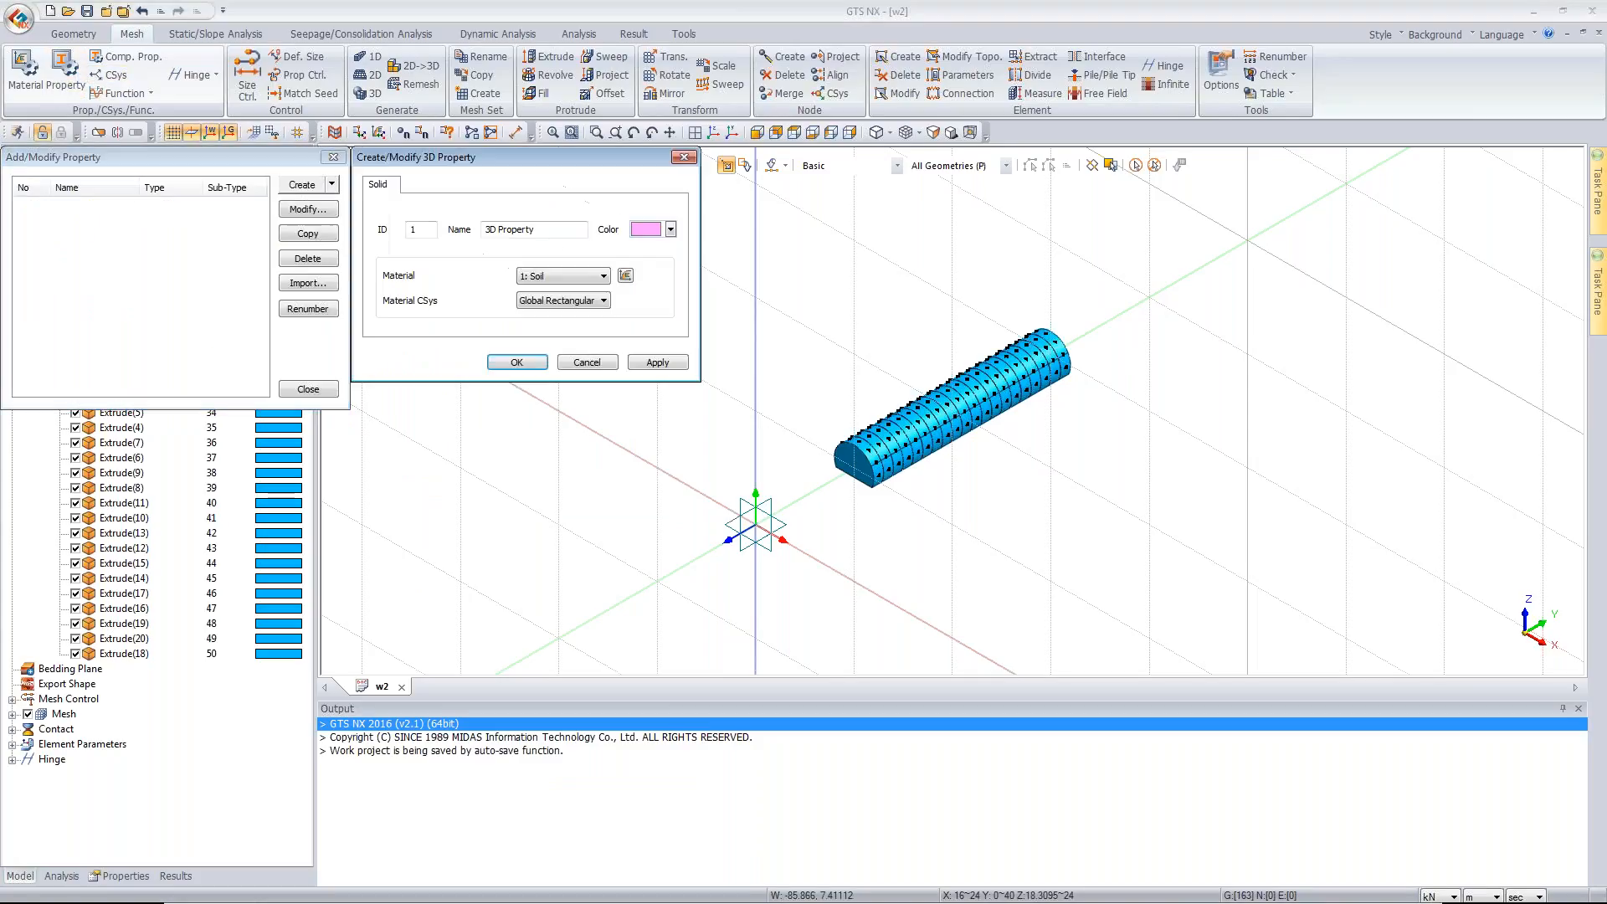
left_click_drag(554, 233, 483, 230)
type("Soil")
left_click(516, 361)
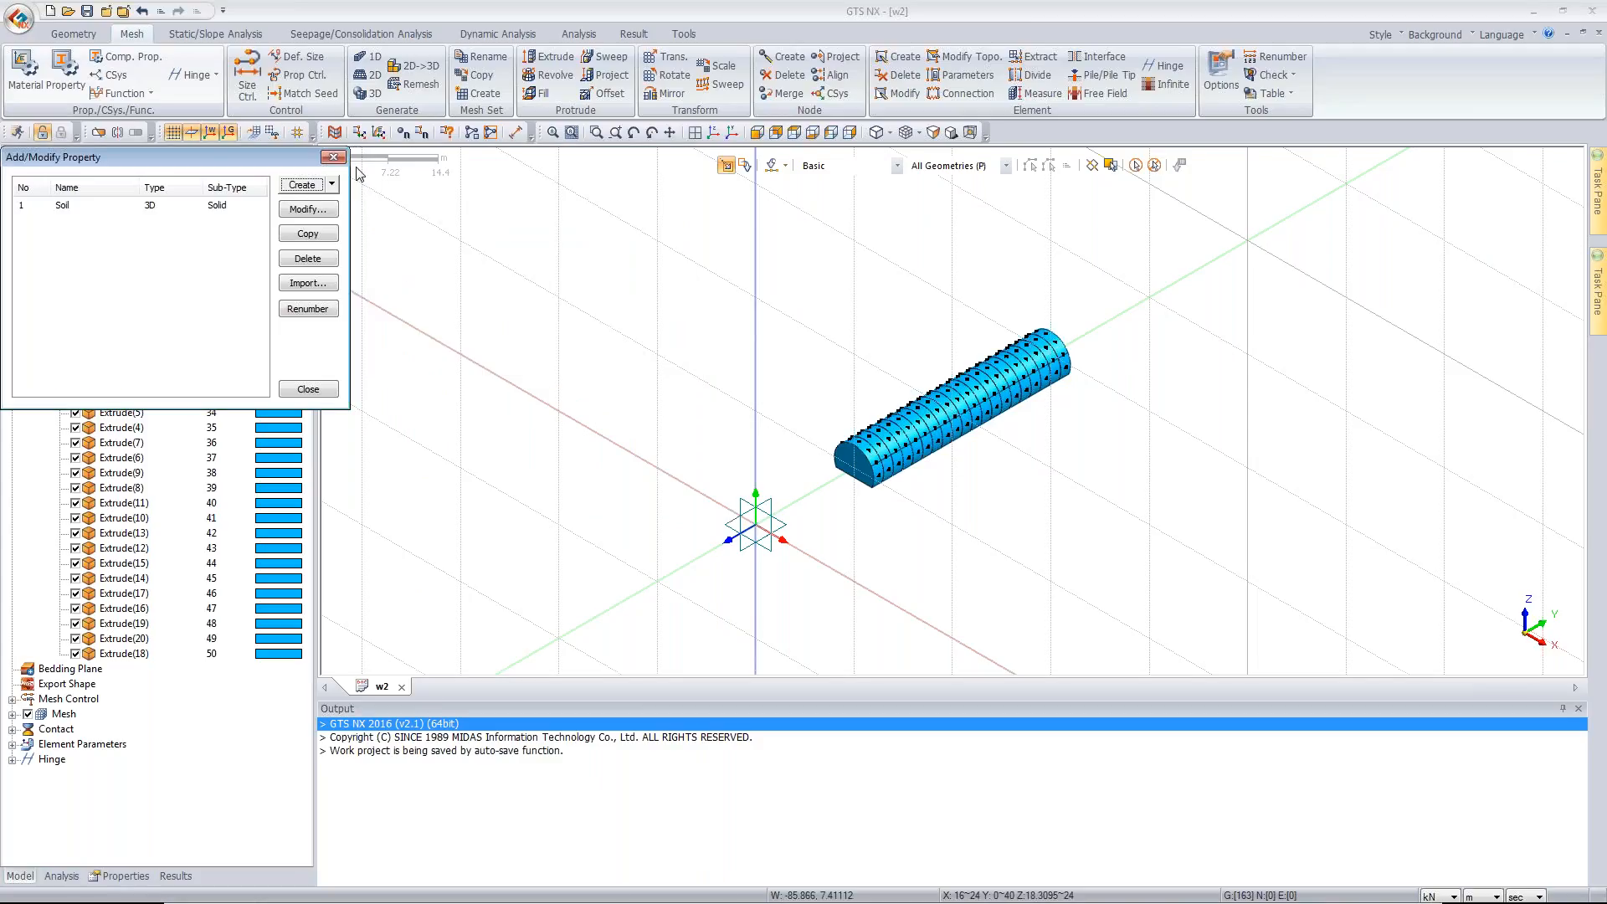
- Create a 2D shell property named Shell that uses the Concrete material
left_click(331, 183)
left_click(317, 223)
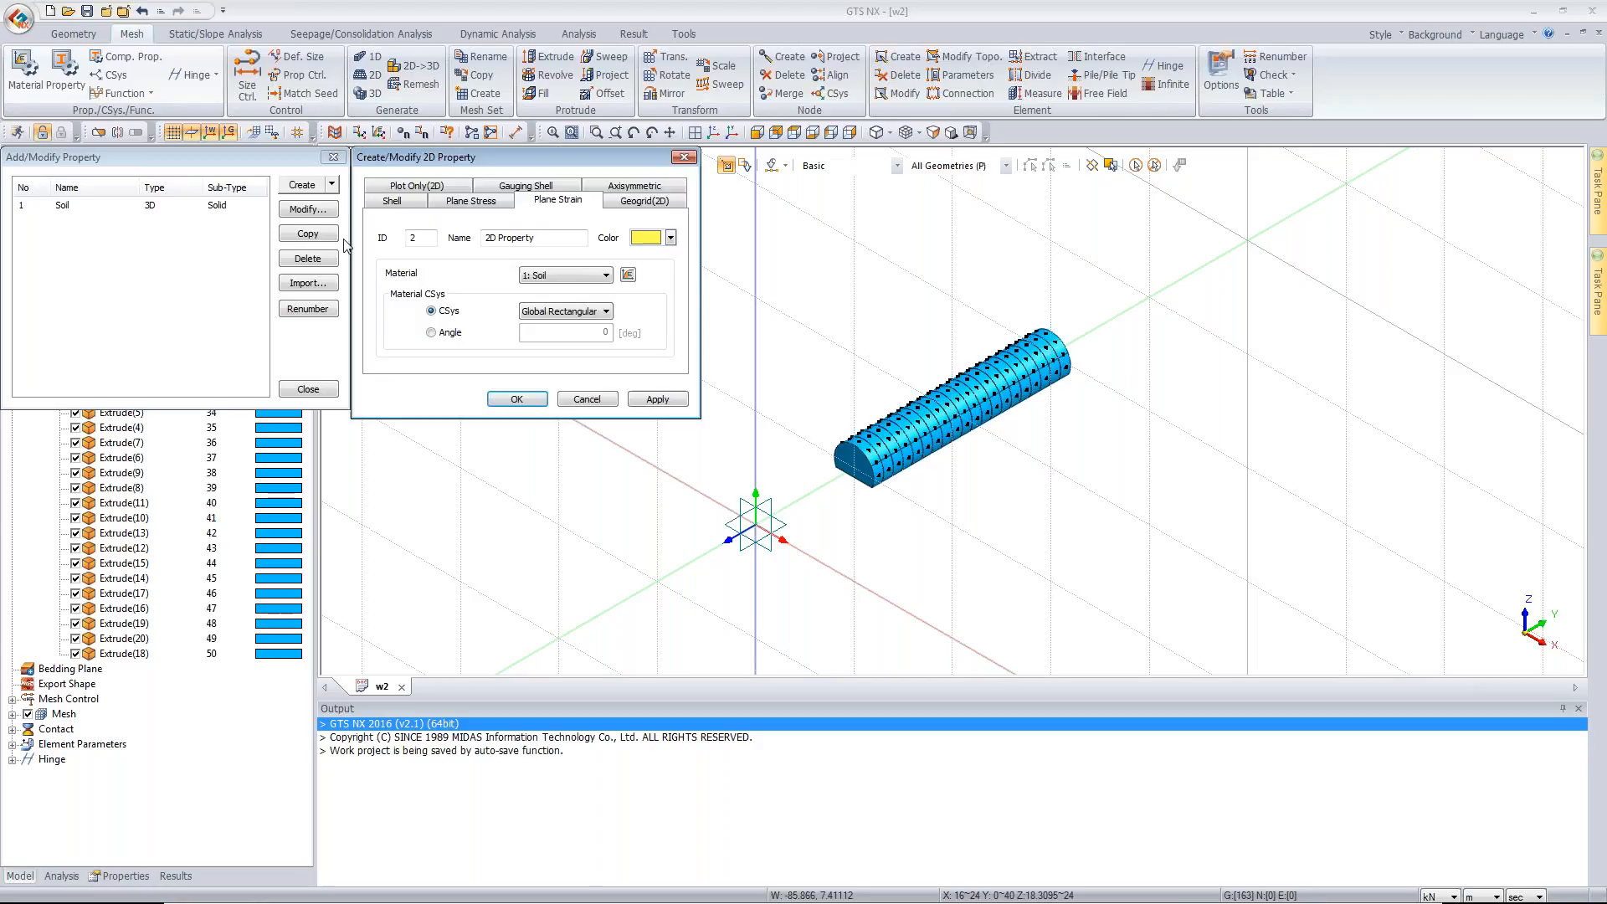
left_click(402, 200)
left_click_drag(544, 237, 469, 238)
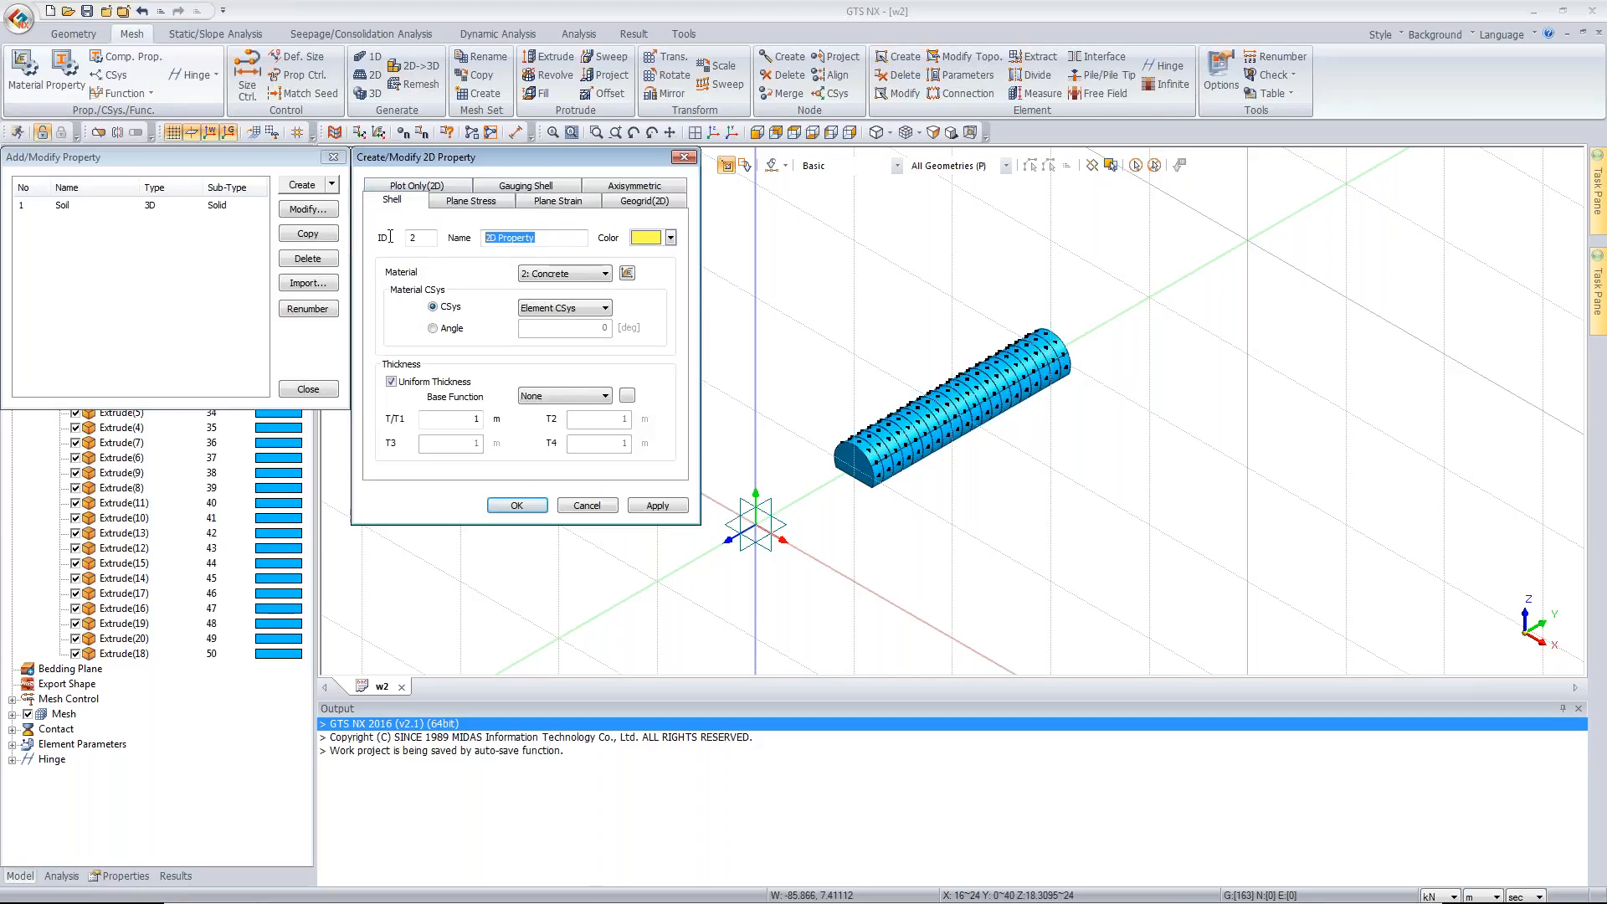
type("Shell")
double_click(475, 419)
left_click(517, 506)
left_click(308, 389)
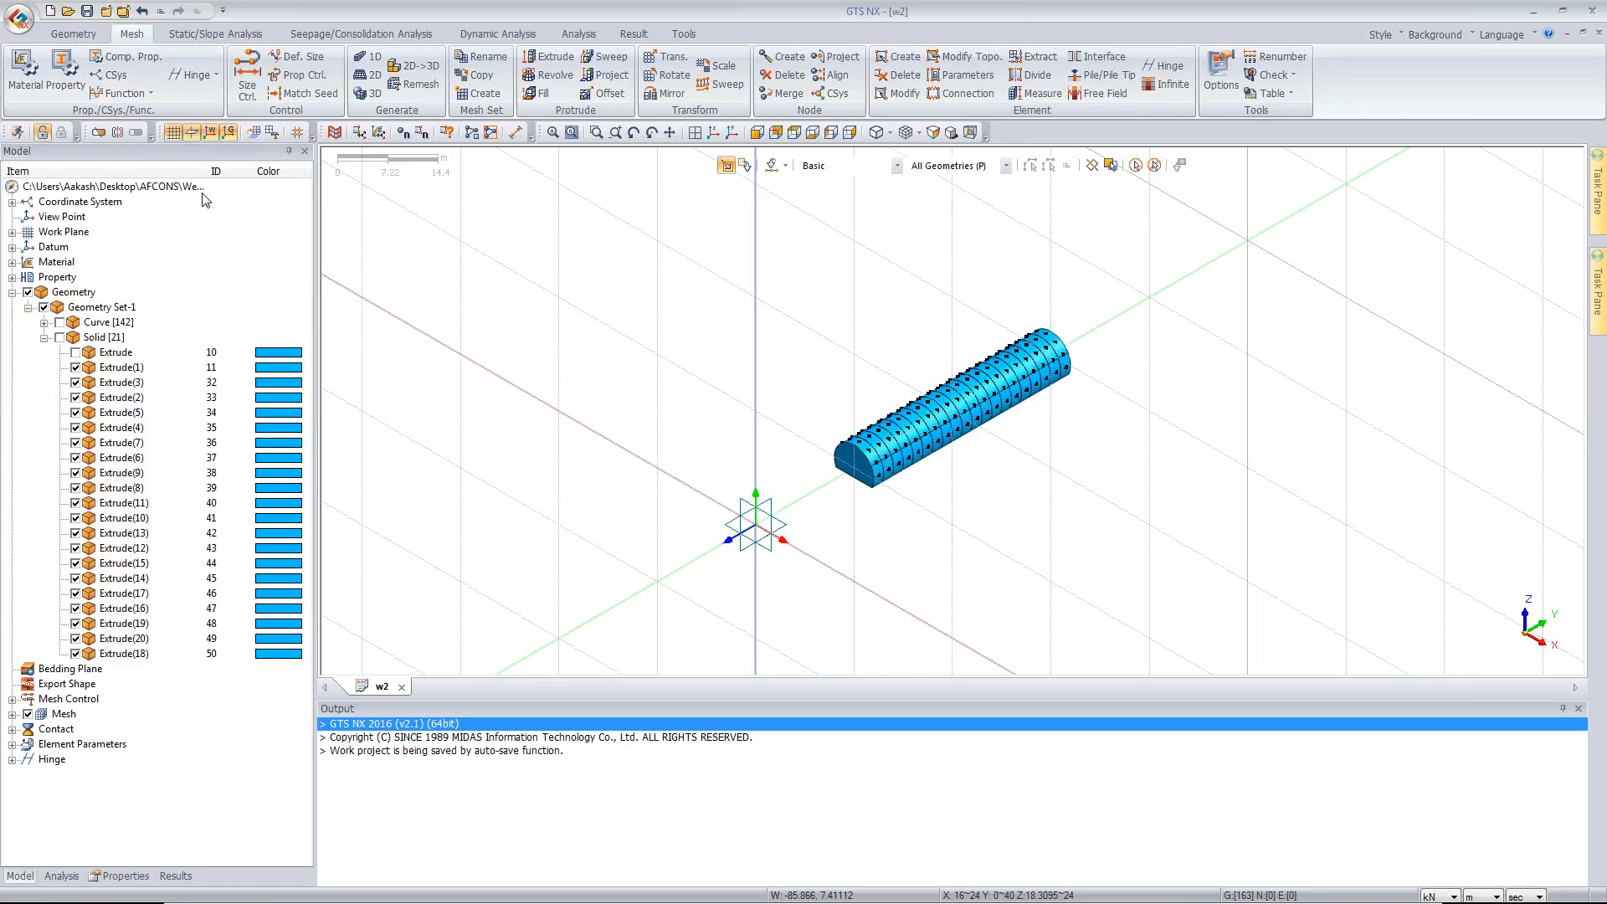
- Set up a 3D mesh for all 20 displayed tunnel segment solids with element size 0.5 and the Hybrid Mesher
left_click(368, 93)
left_click_drag(288, 196, 377, 215)
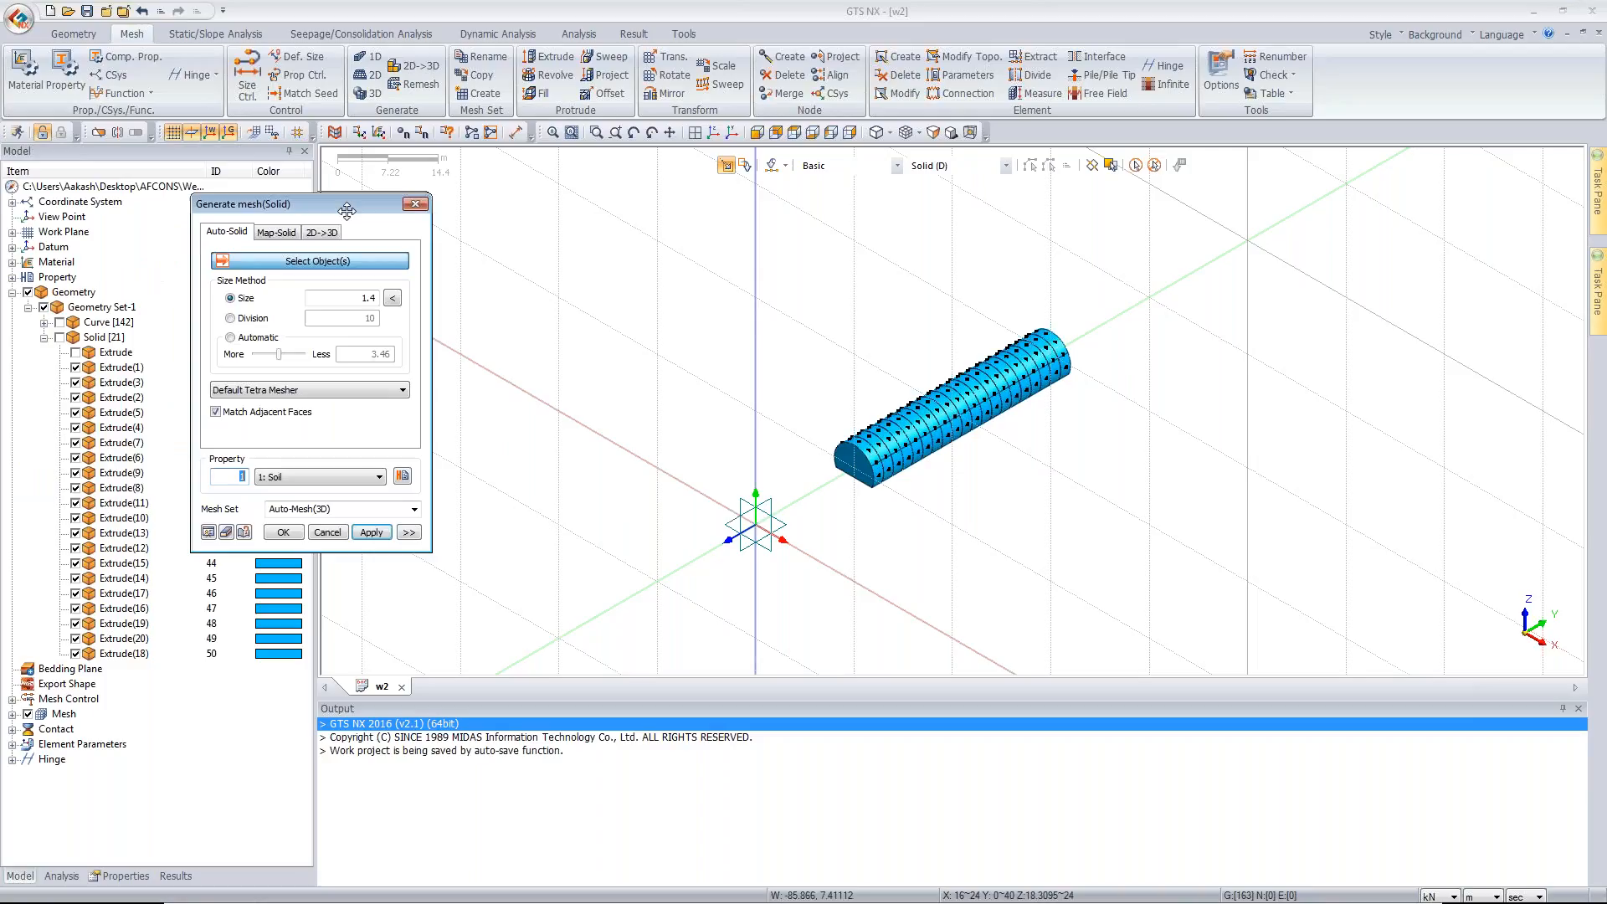
left_click(1136, 165)
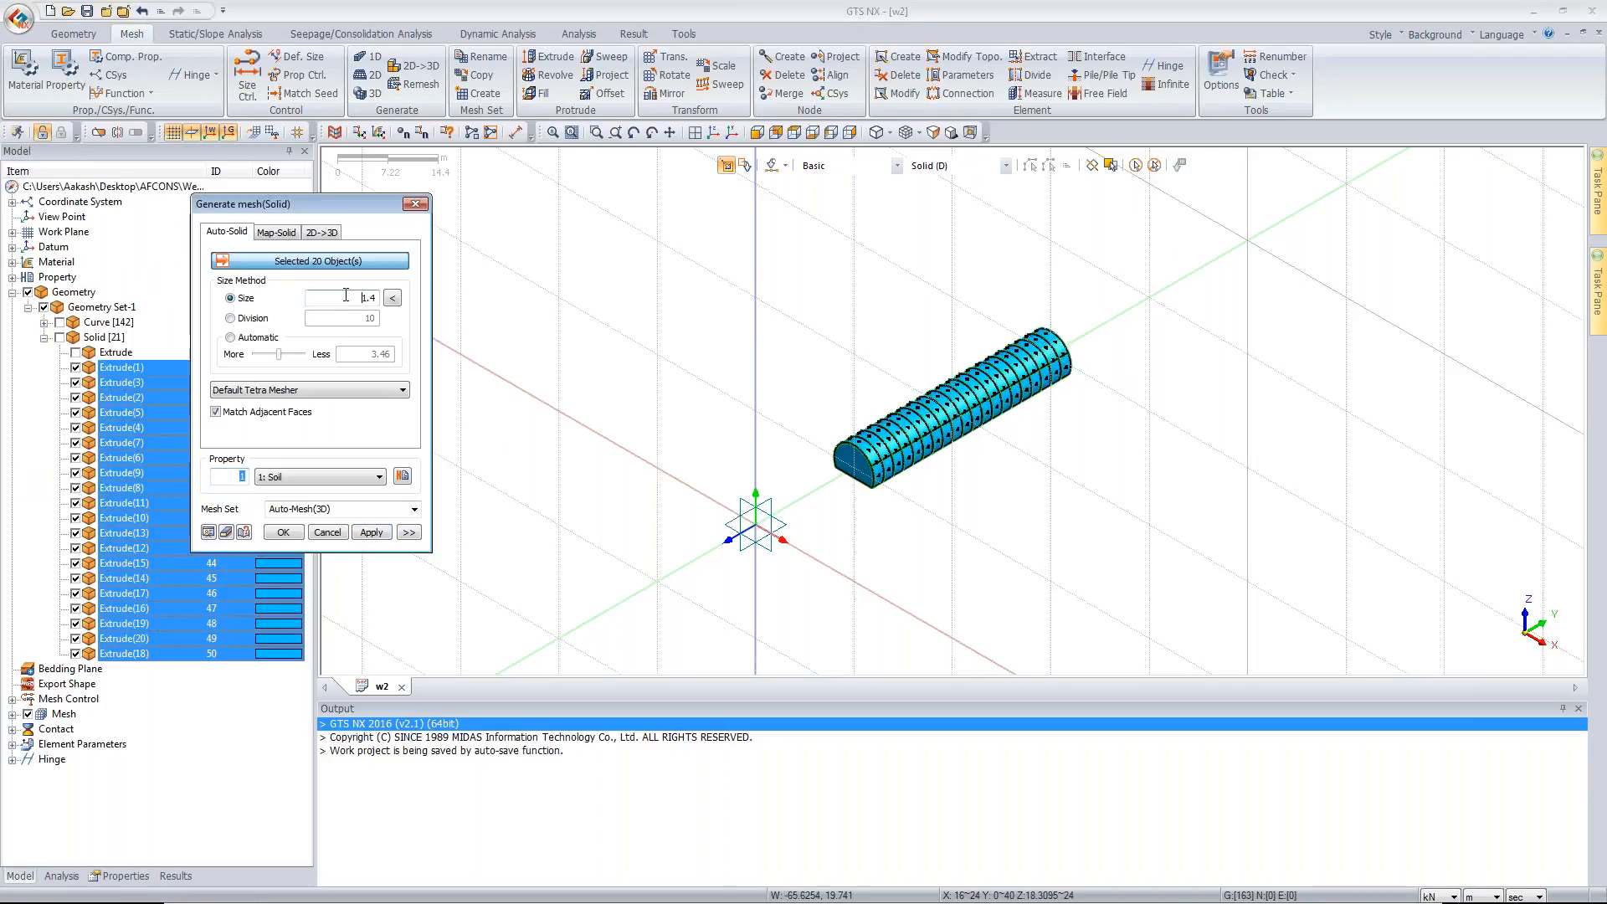
type("0.5")
left_click(270, 395)
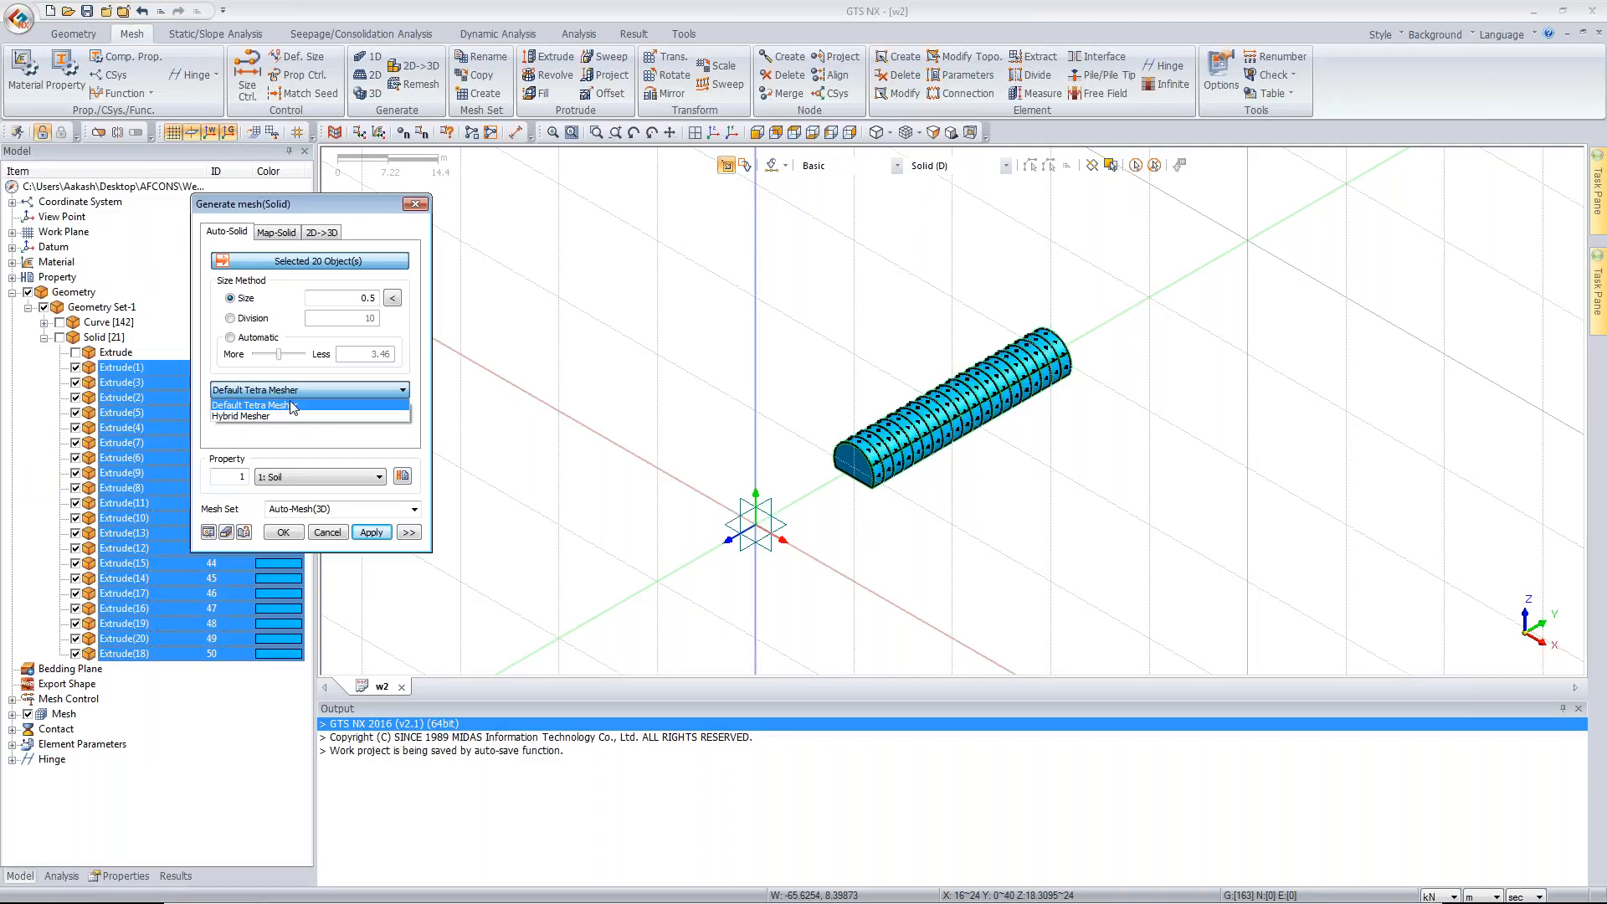
left_click(284, 416)
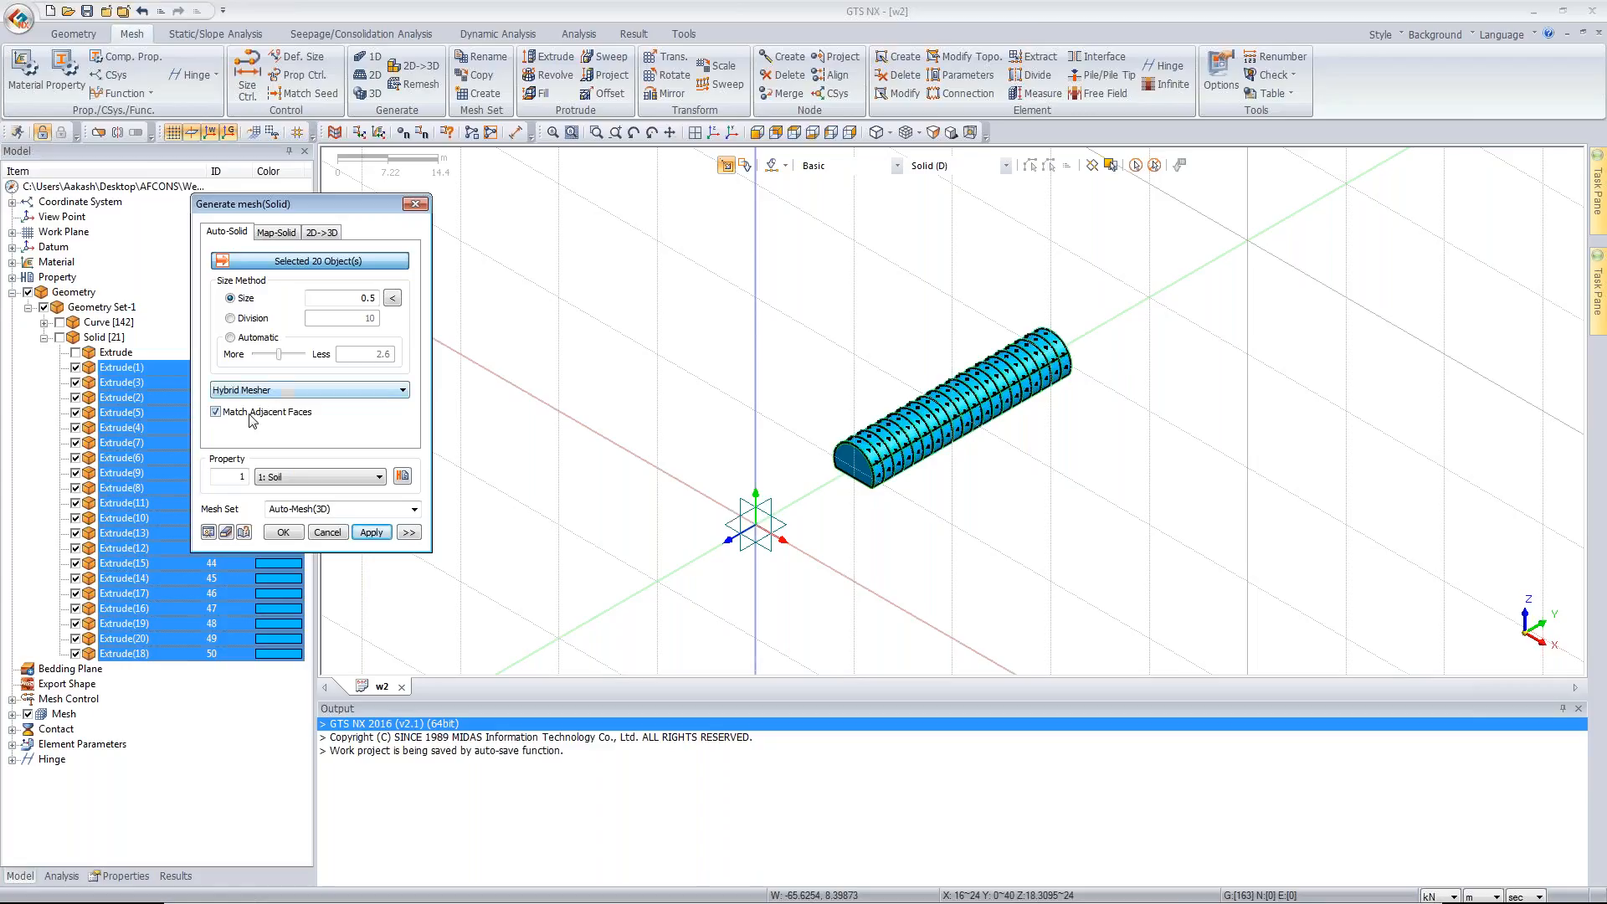
- Name the mesh set Ex and generate the tunnel segment meshes with the Soil property
left_click(307, 509)
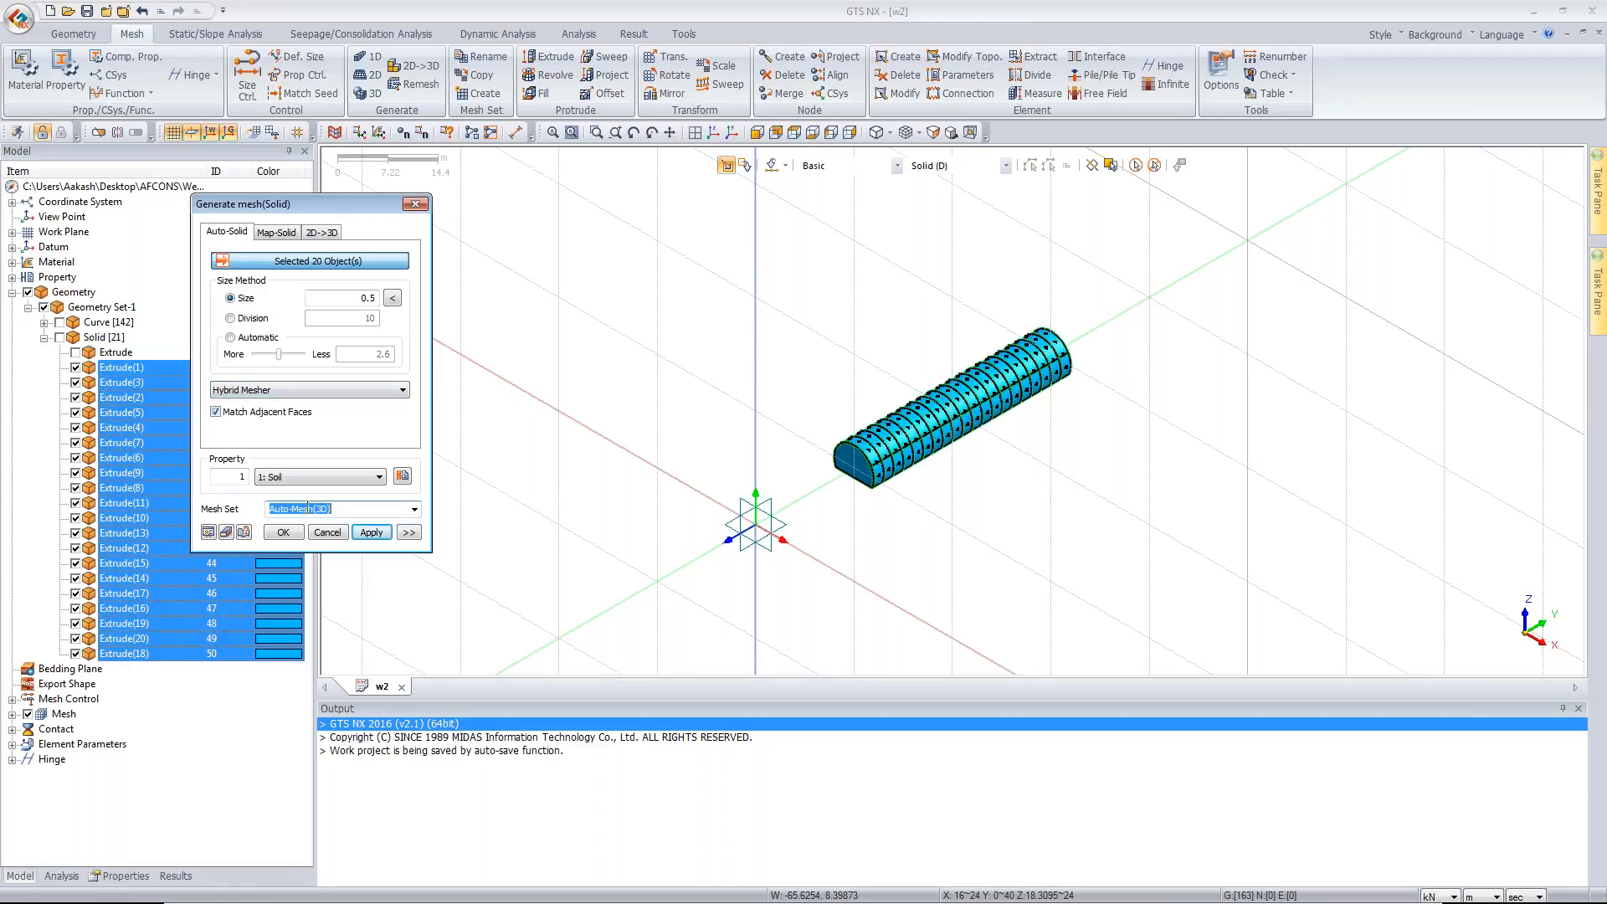
type("Exacav")
key("BackSpace")
key("BackSpace")
key("BackSpace")
key("BackSpace")
left_click(371, 532)
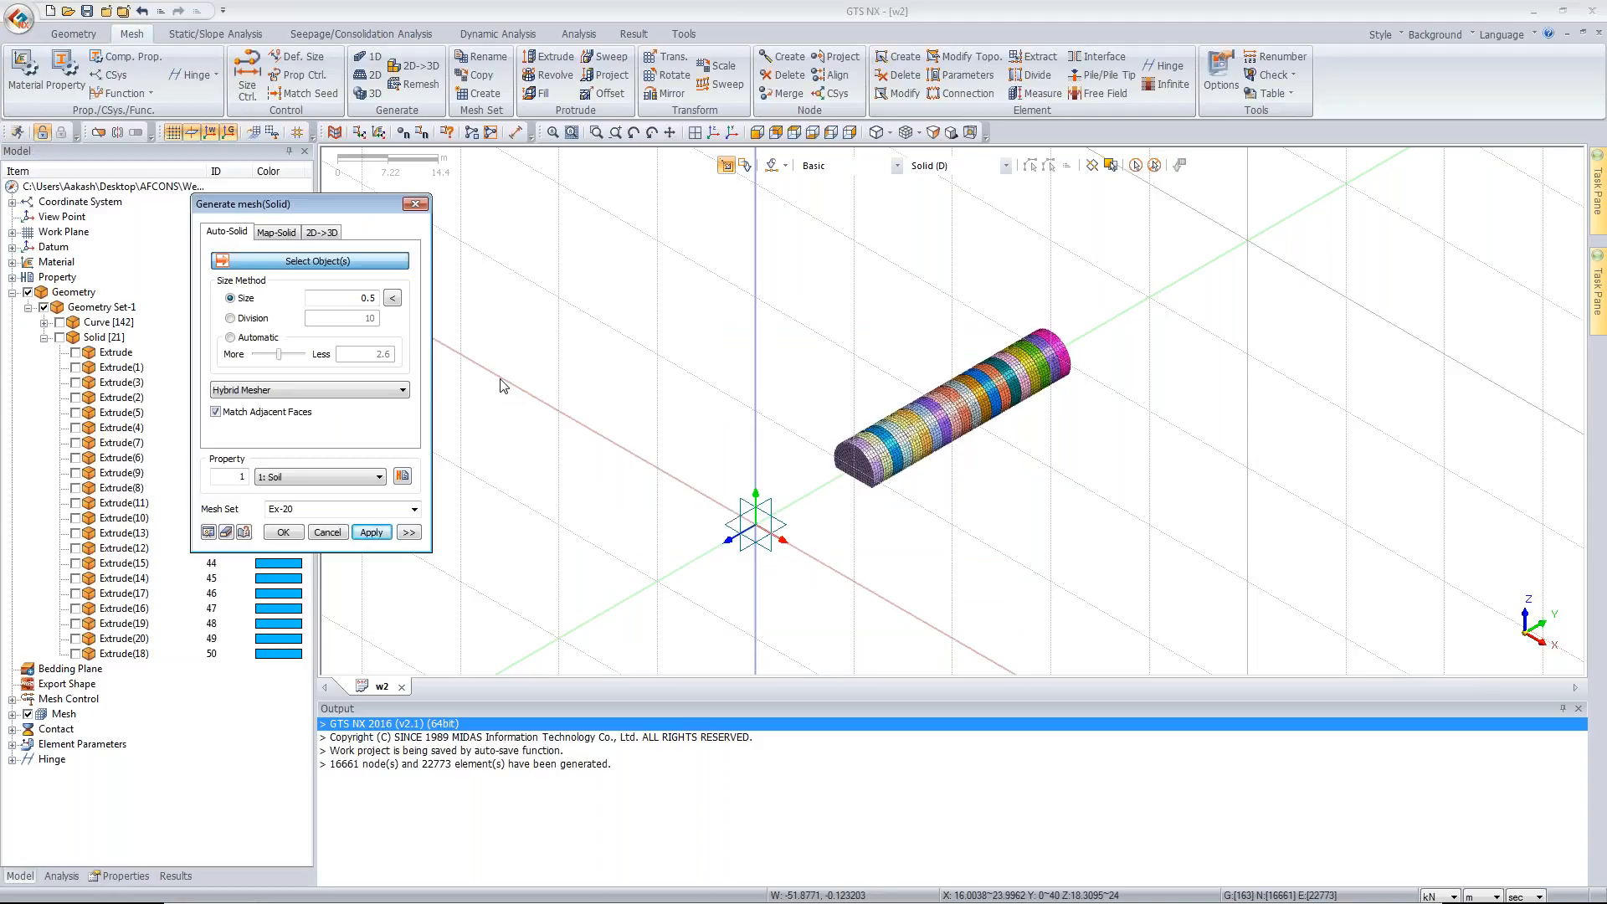
left_click(413, 204)
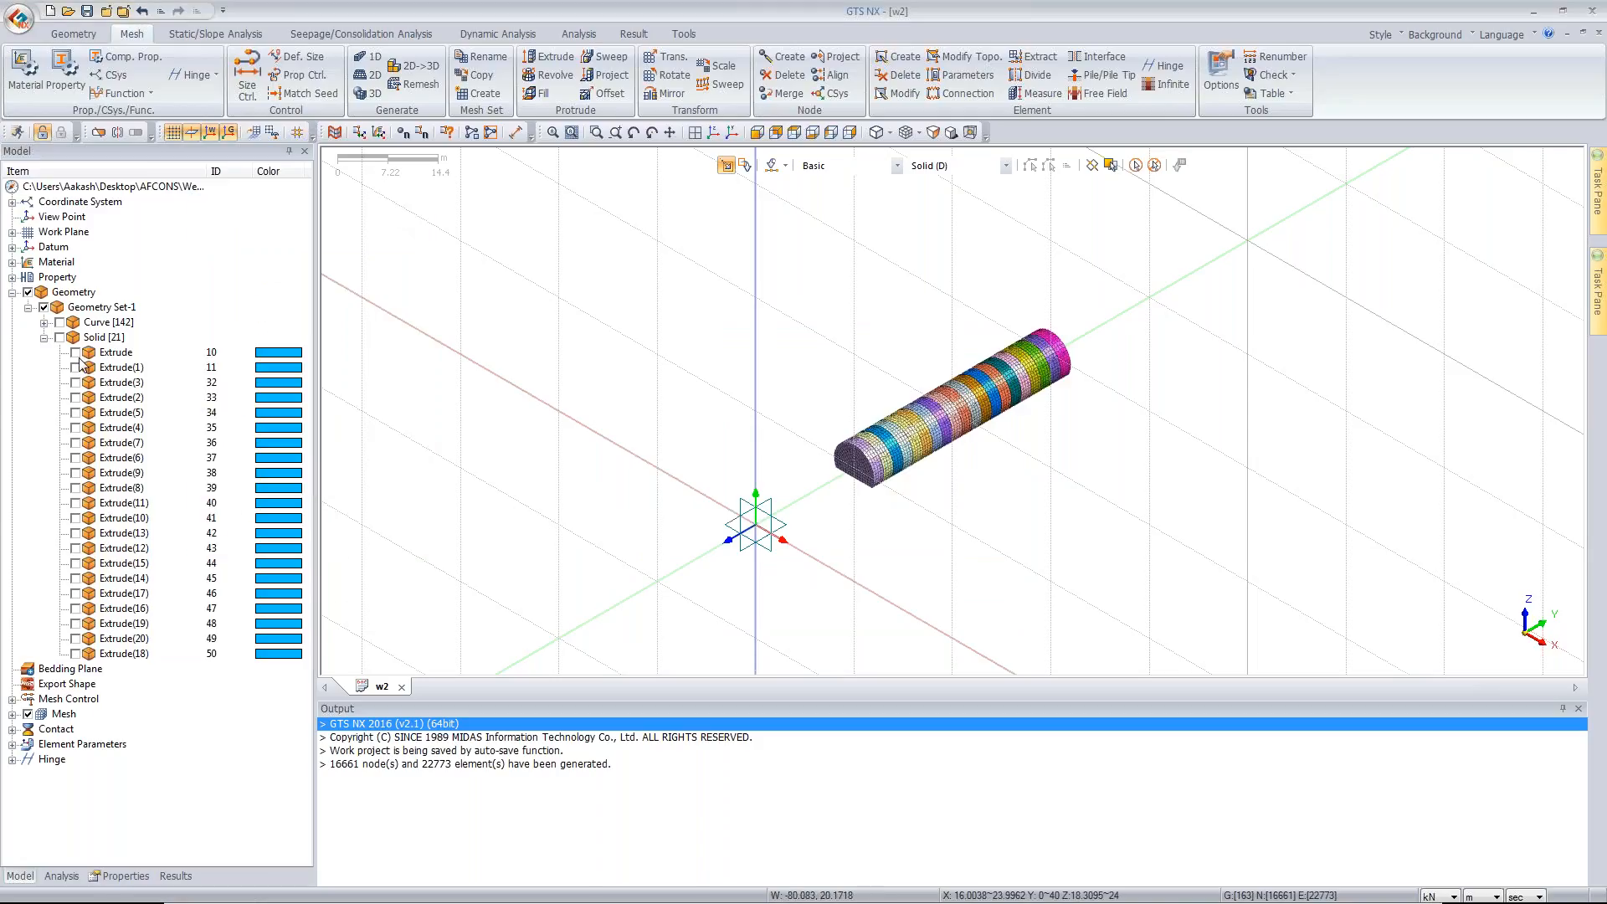
- Show the outer ground block solid and set up its 3D mesh with element size 2 and the Hybrid Mesher
left_click(75, 352)
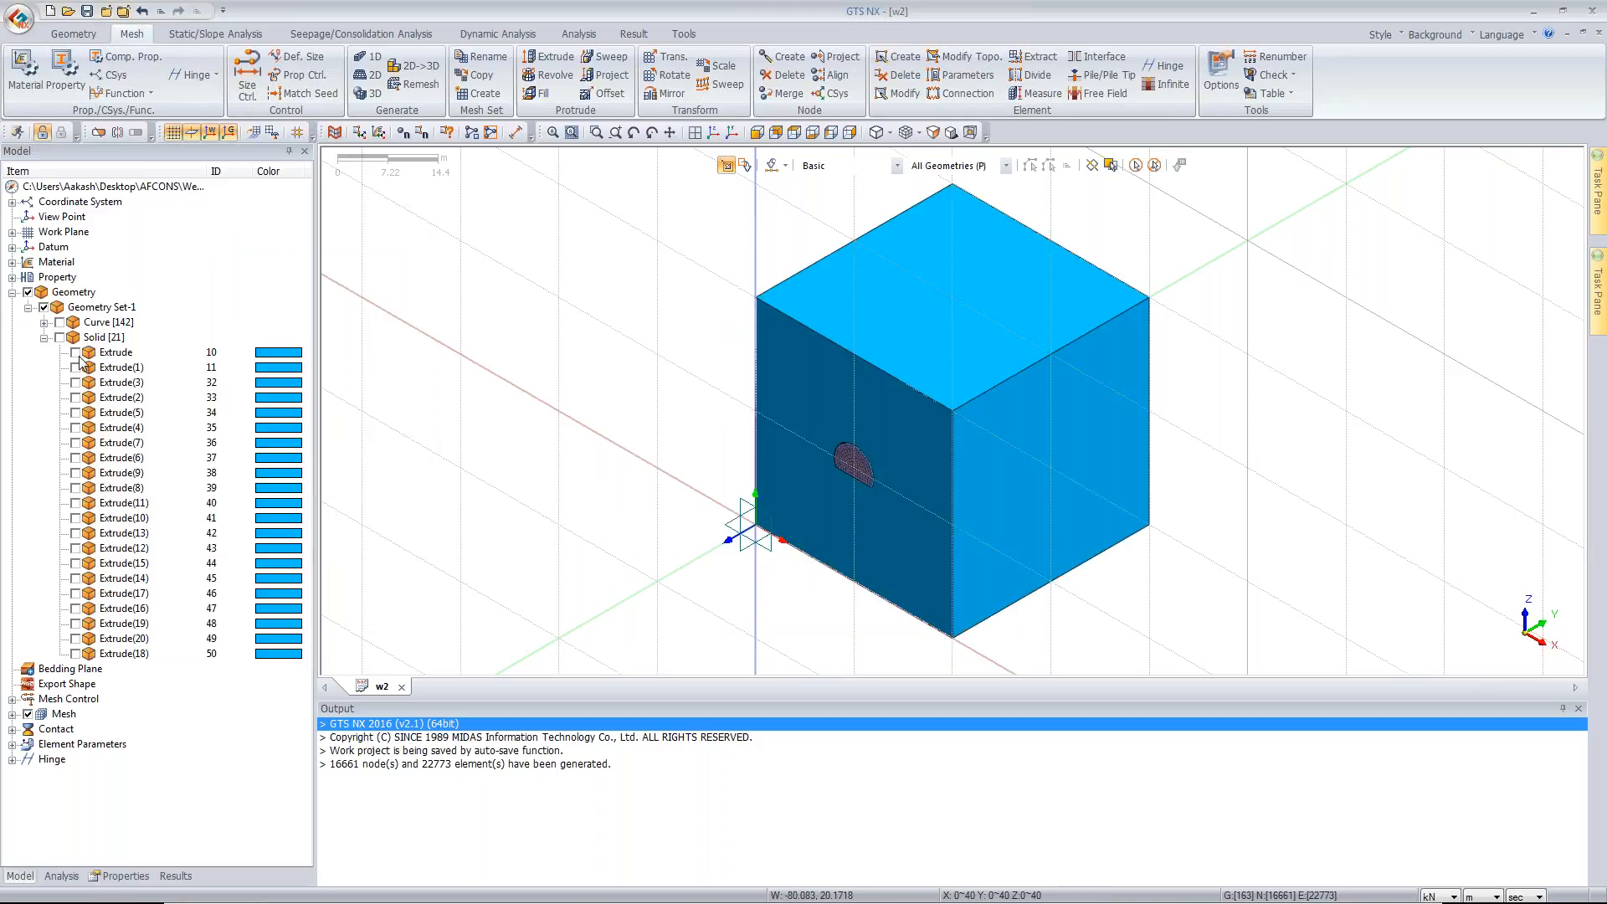
left_click(372, 96)
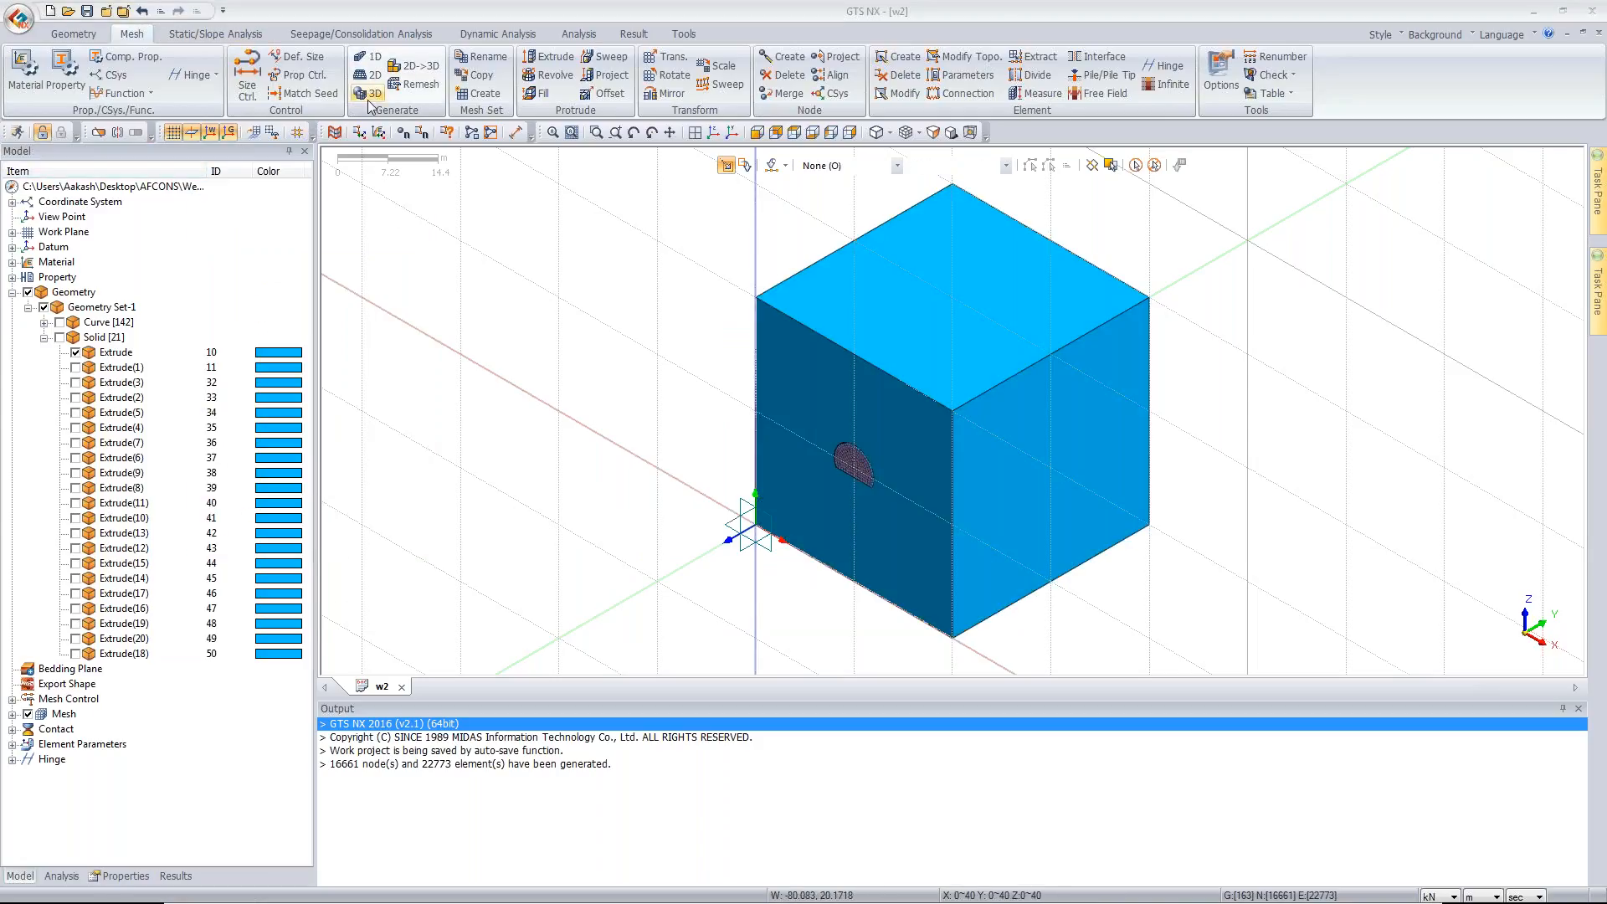
left_click(866, 333)
type("2")
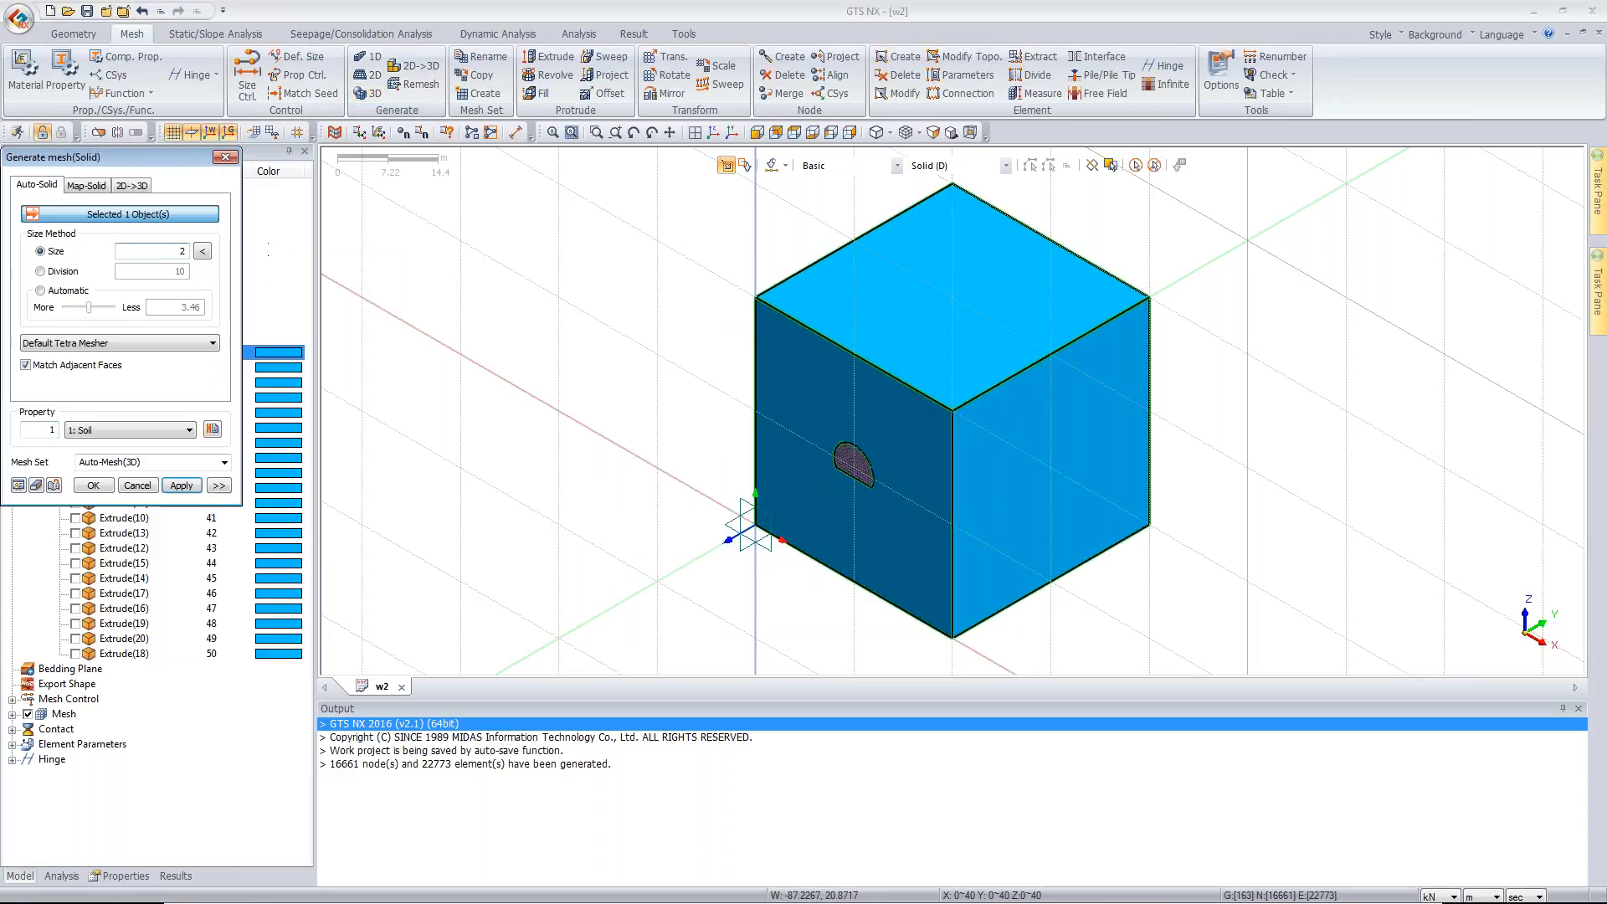
left_click(144, 336)
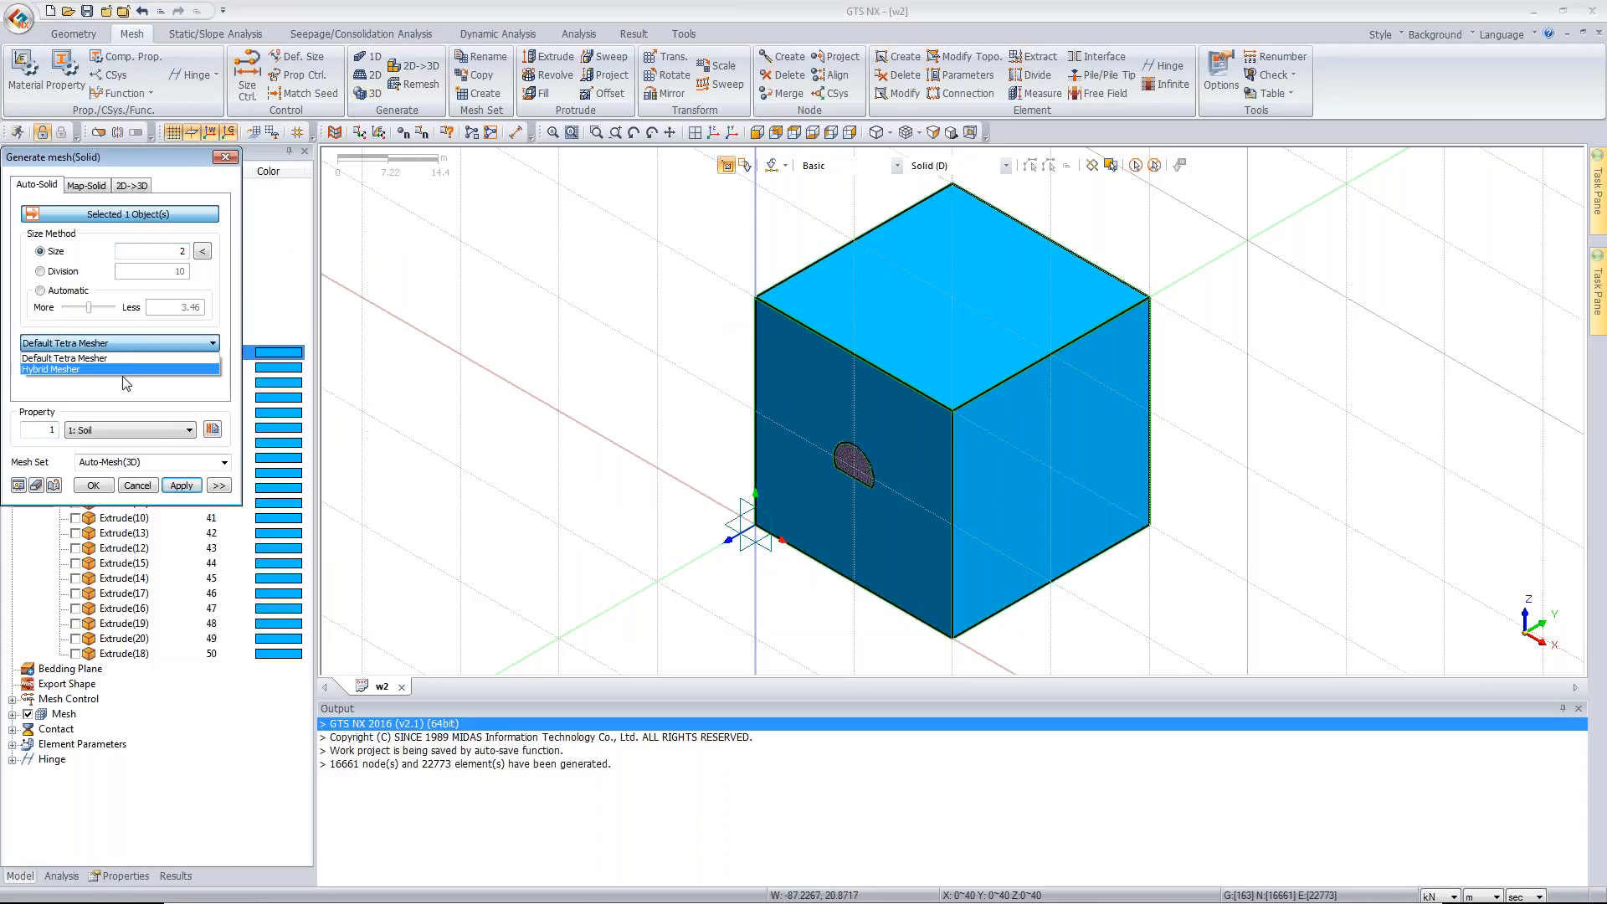
left_click(117, 369)
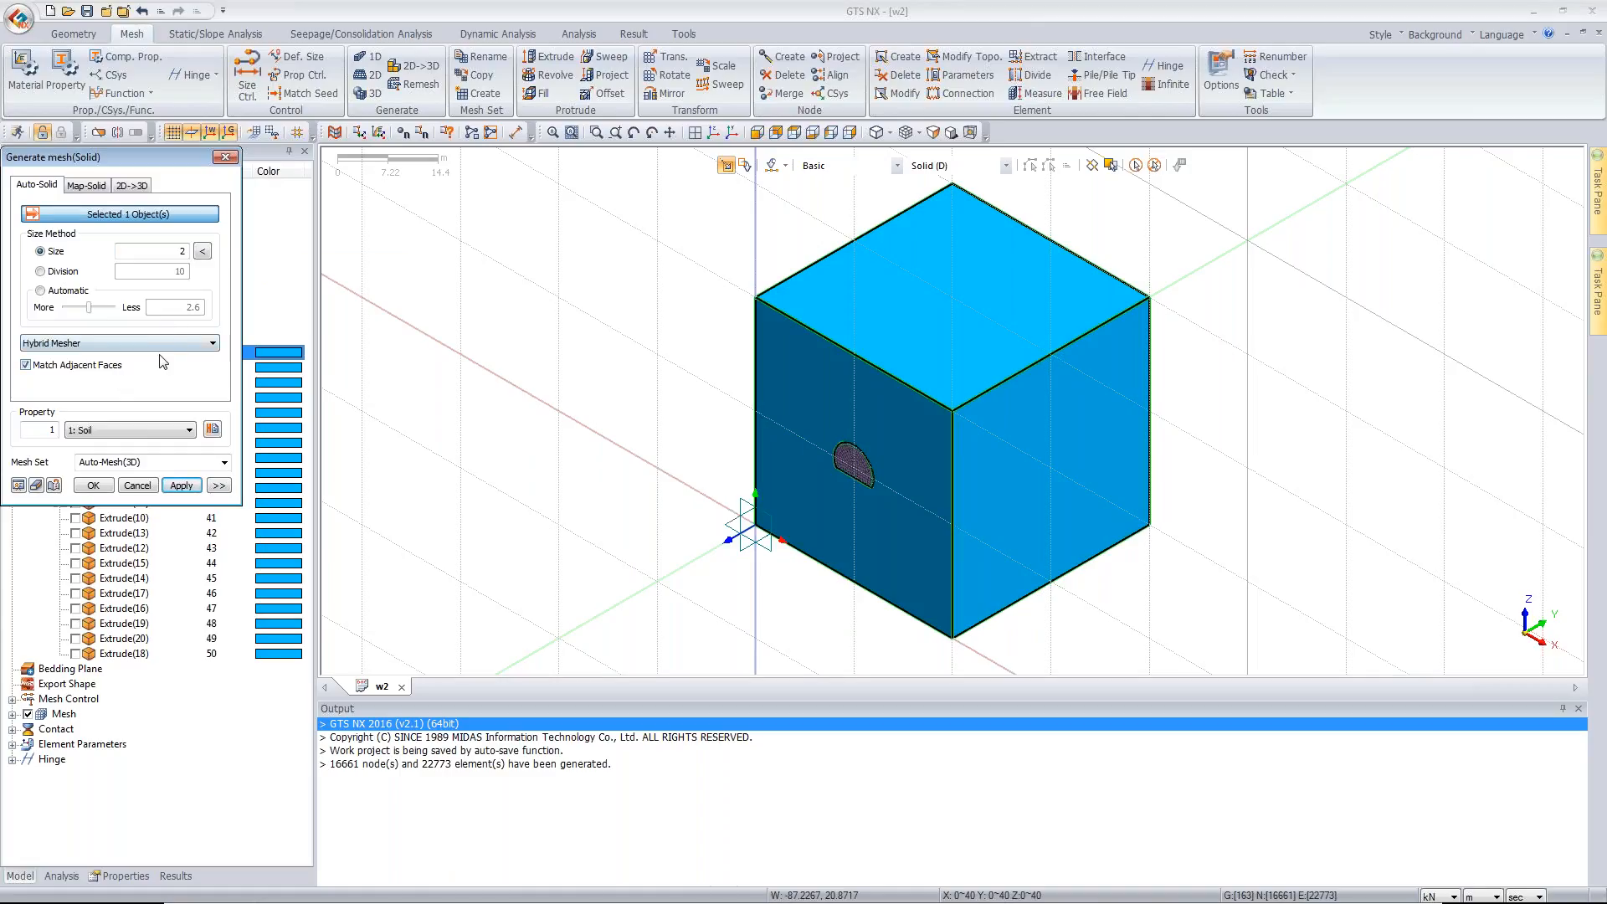
- Name the block's mesh set Main Ground and generate its 3D mesh with the Soil property
double_click(125, 461)
type("Mia")
type("ain Grou")
type("nd")
left_click(93, 485)
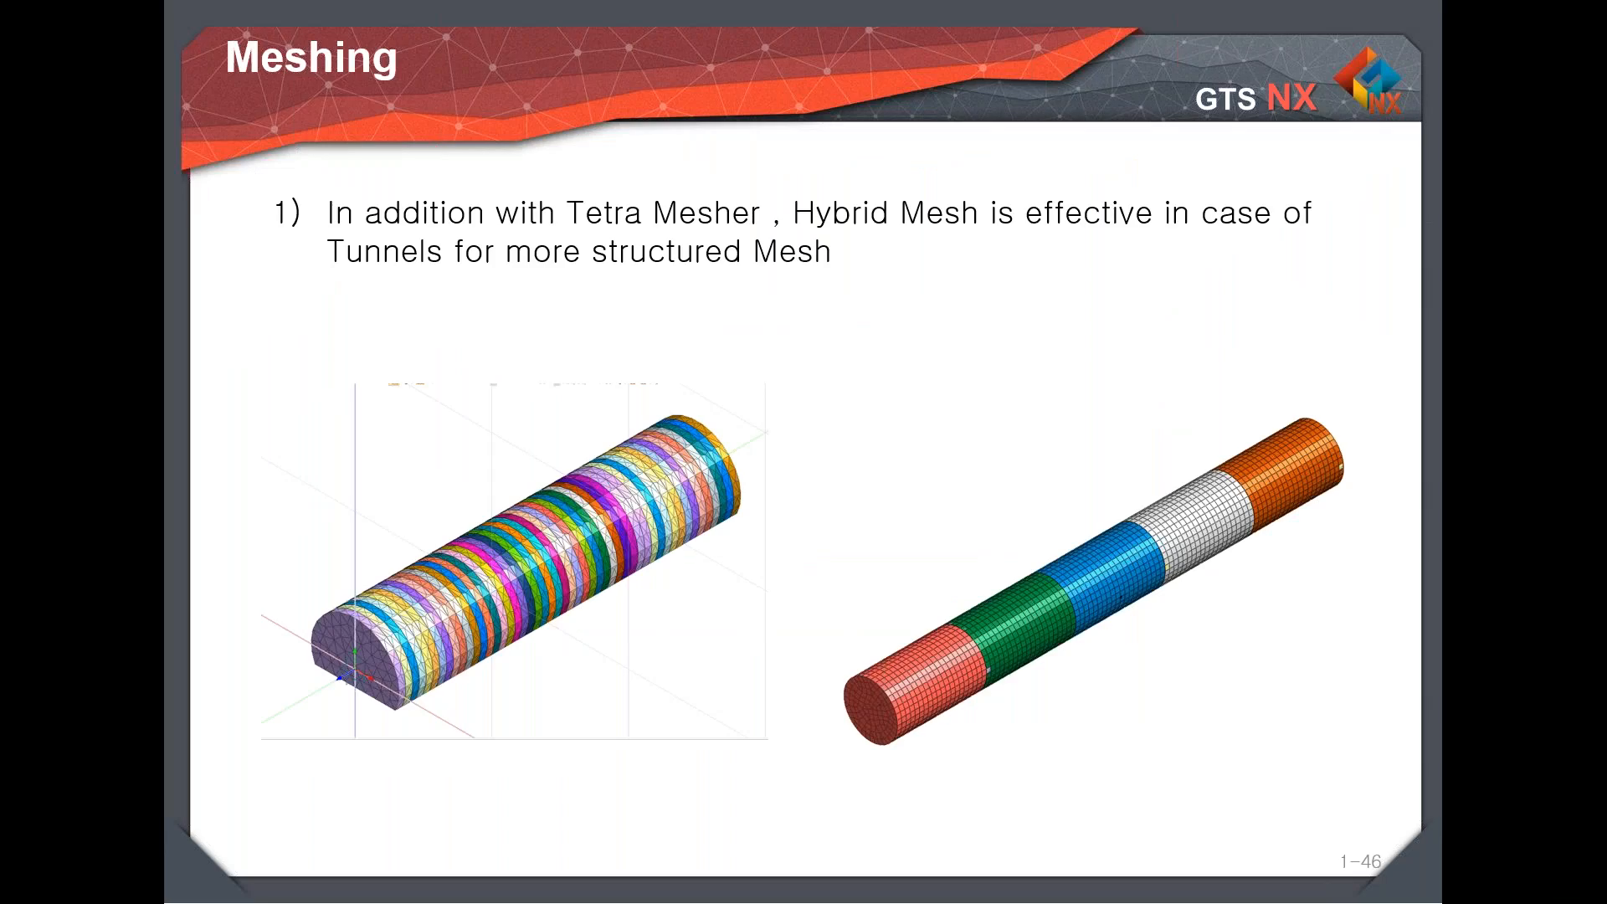
key("Right")
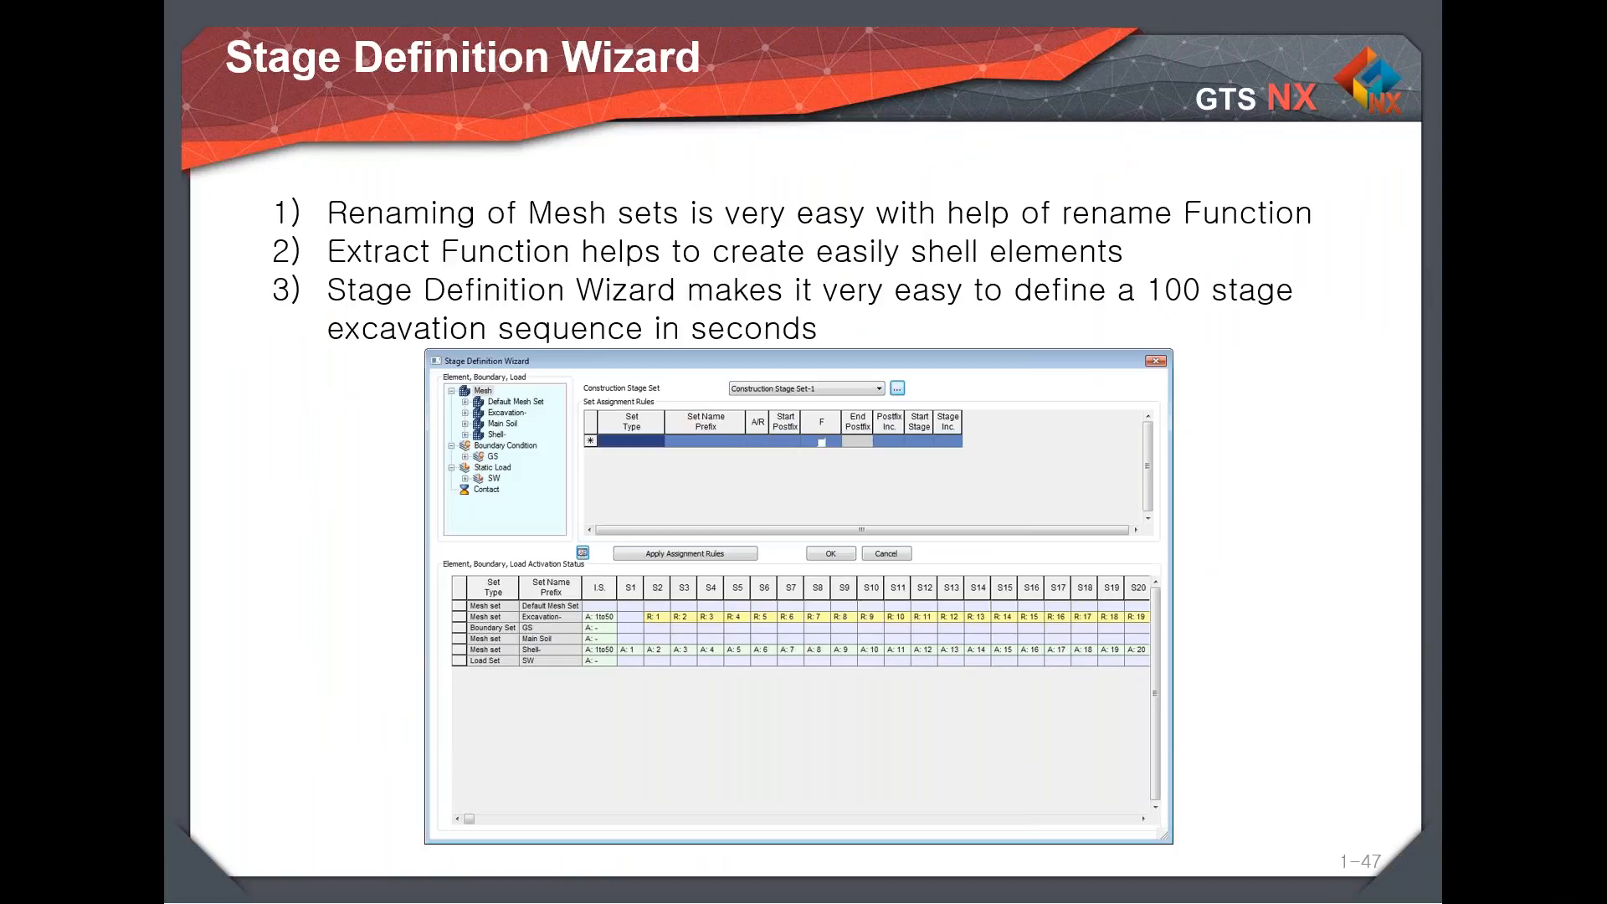
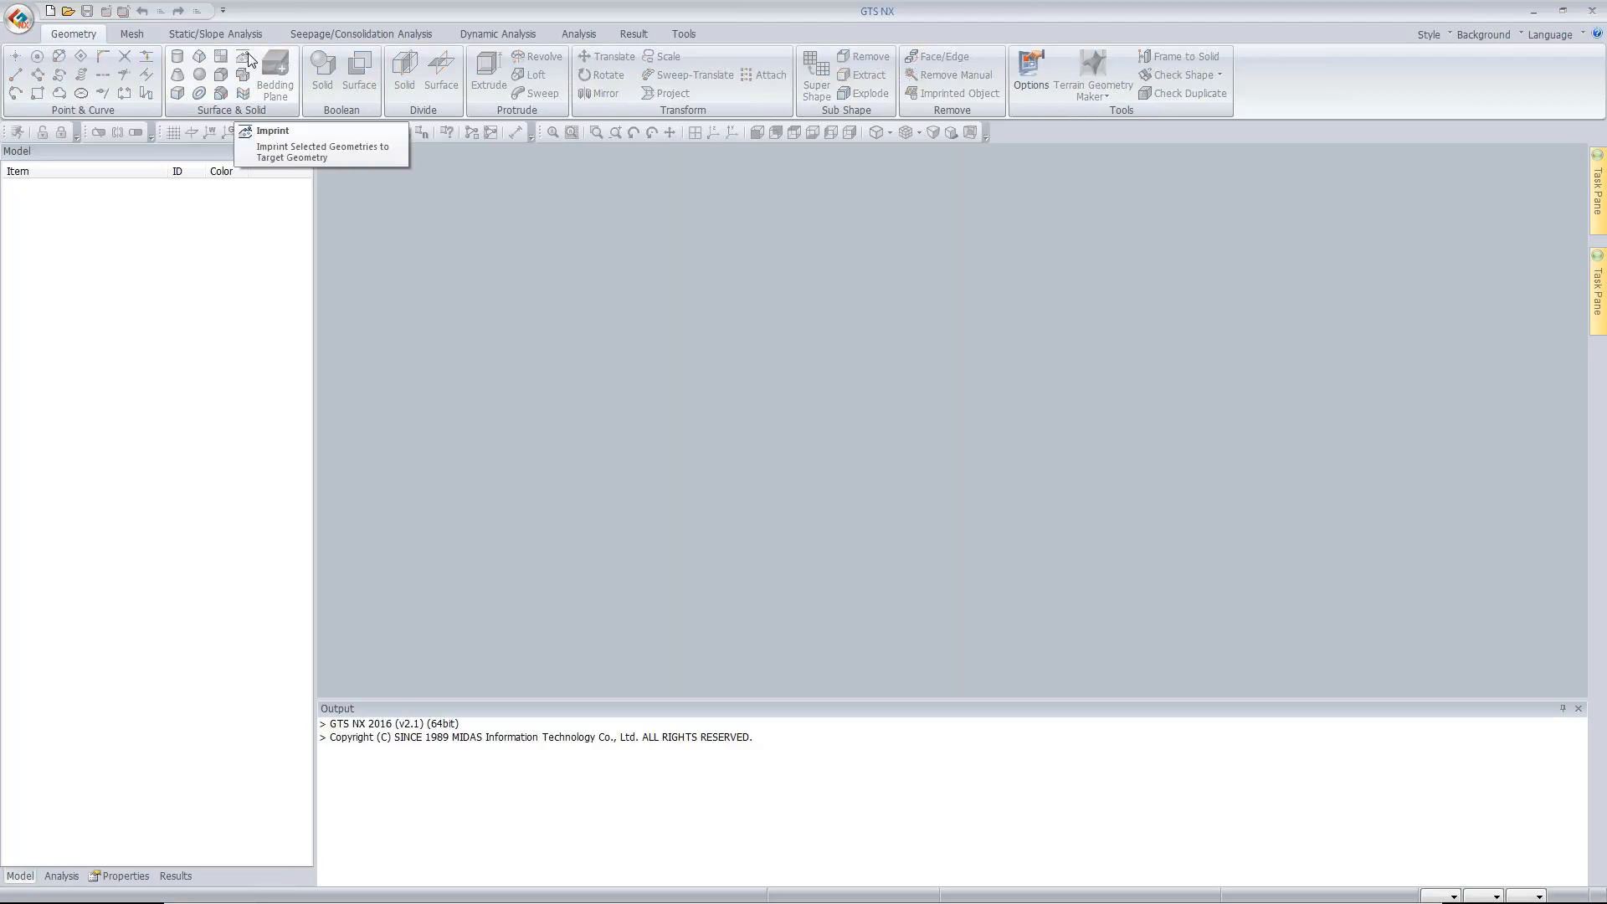
- Open the W1 project file from the AFCONS folder on the desktop
left_click(19, 15)
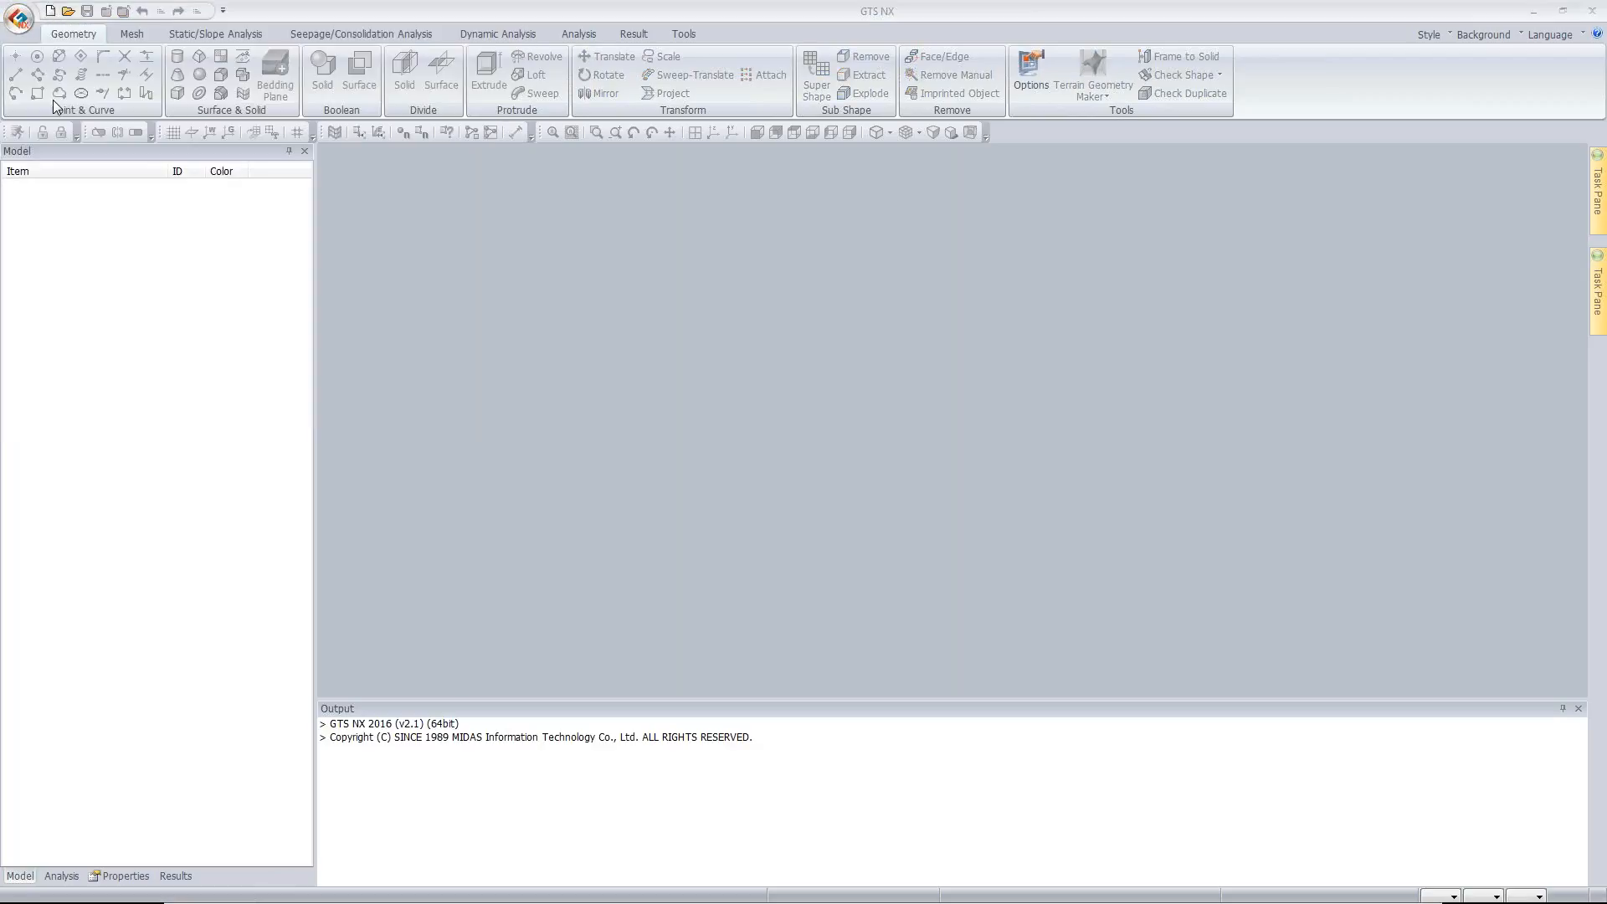
left_click(53, 99)
left_click(48, 129)
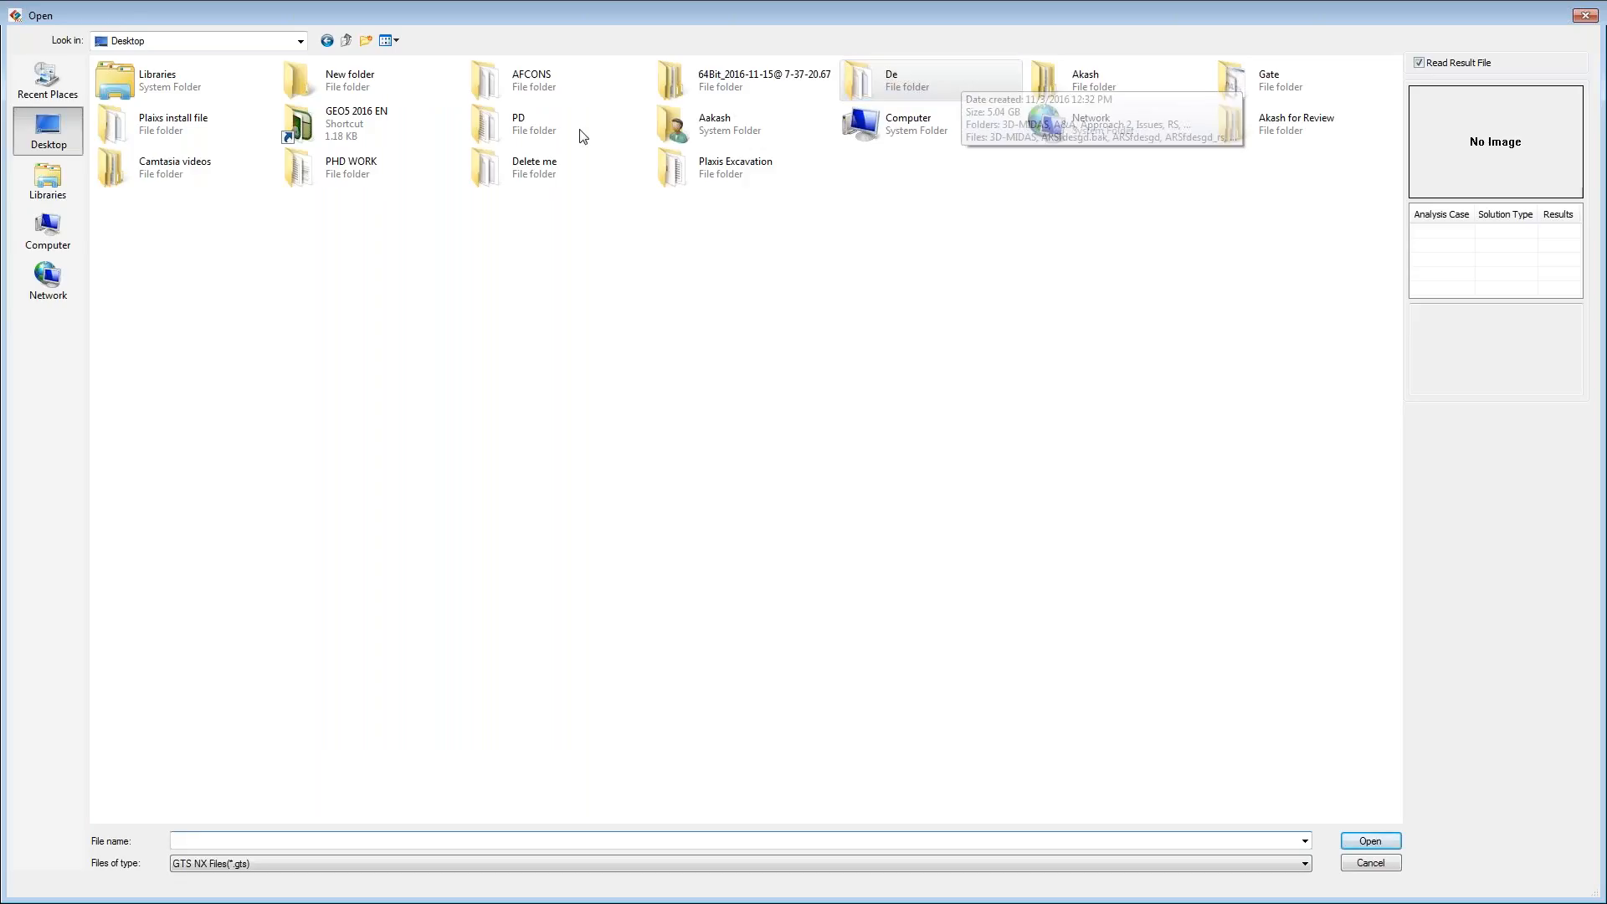
double_click(522, 84)
double_click(209, 85)
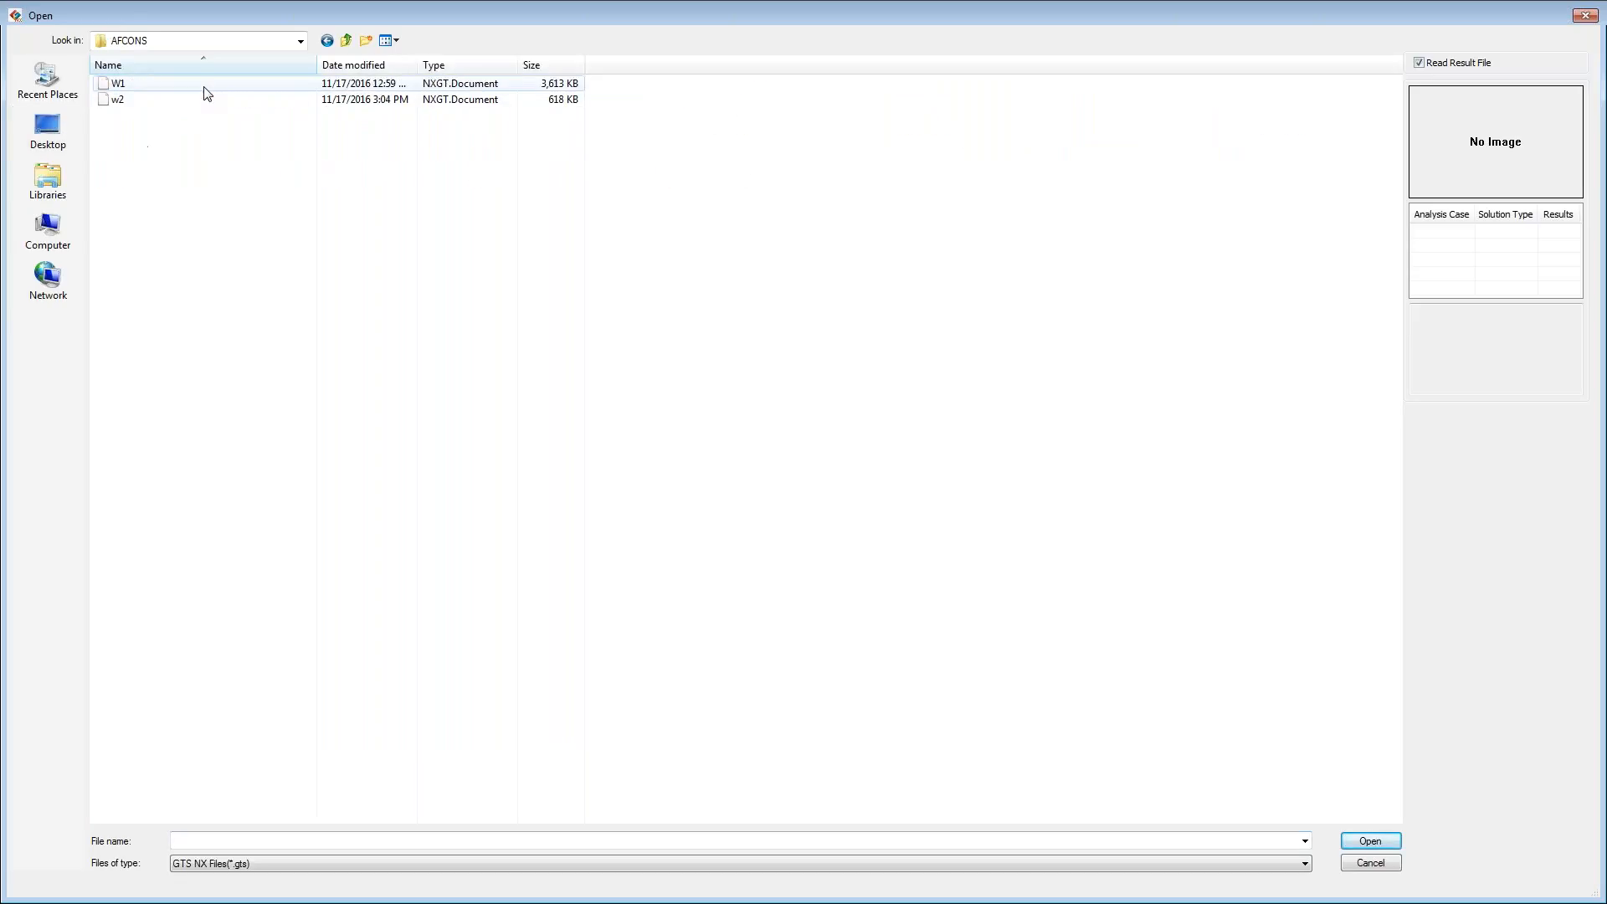
left_click(204, 85)
left_click(1370, 840)
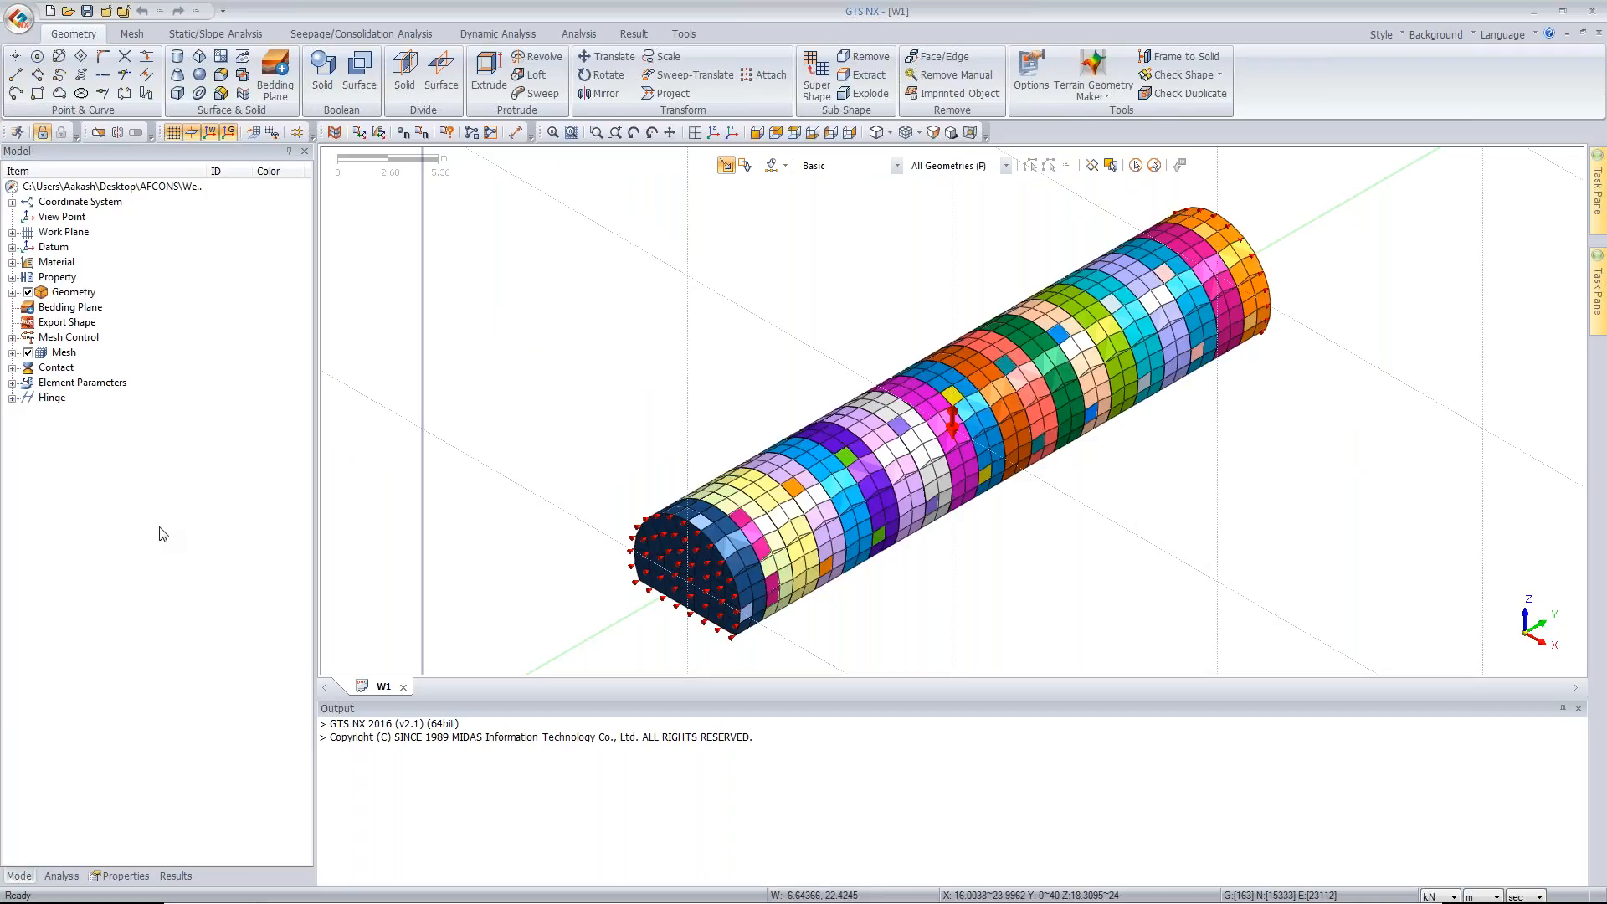
- List the project's mesh sets and display all of them in an isometric view of the whole model
left_click(12, 352)
left_click(29, 217)
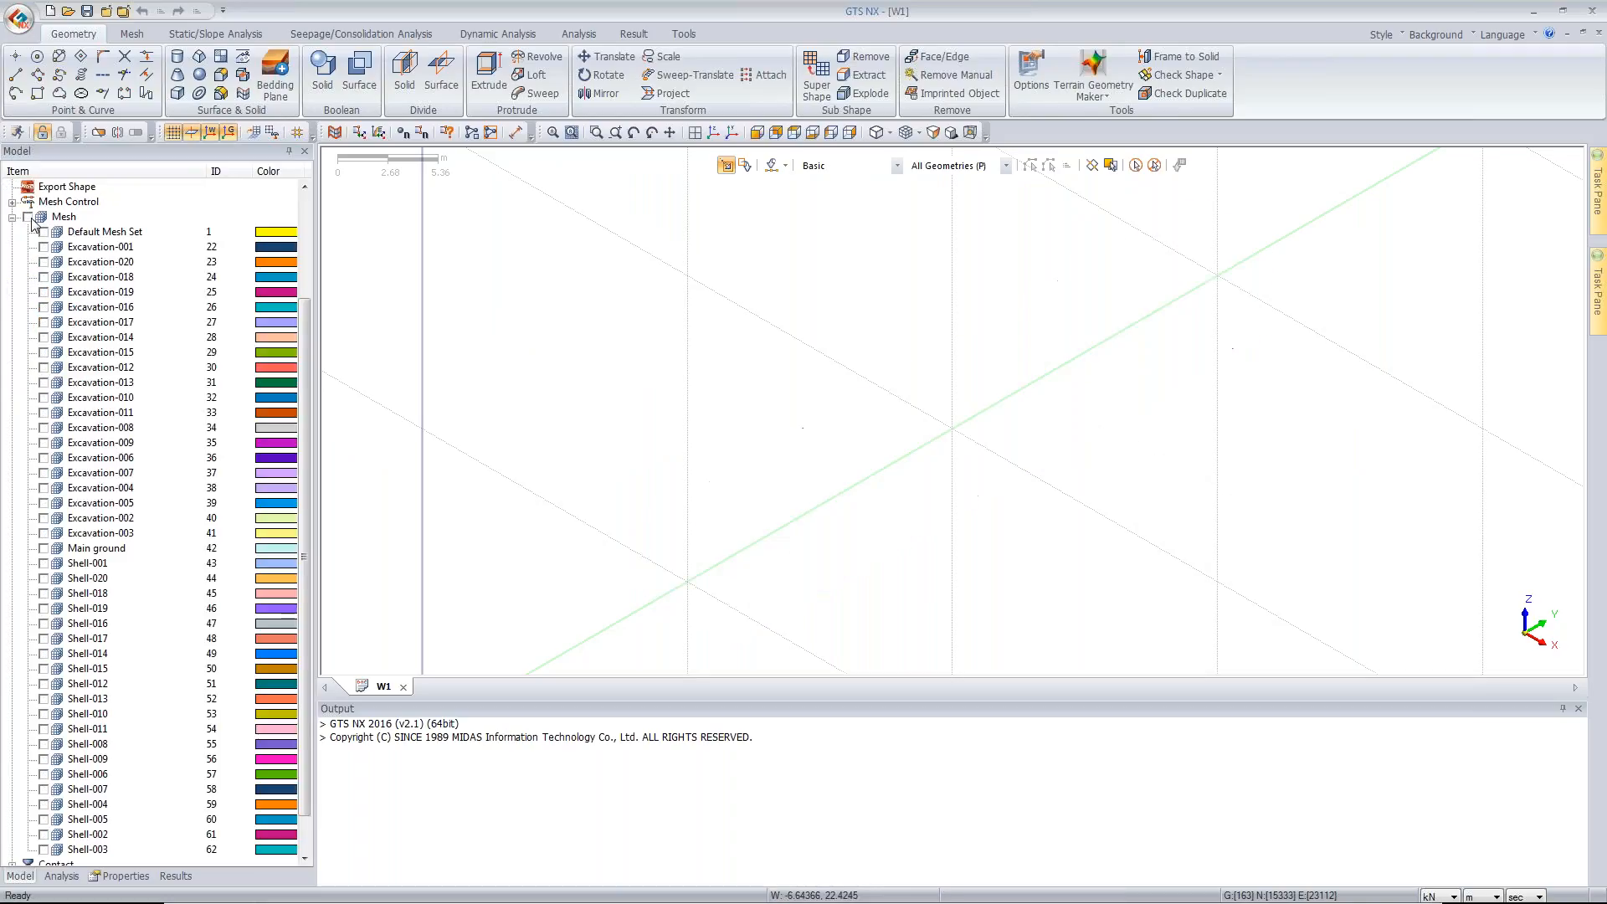
left_click(30, 219)
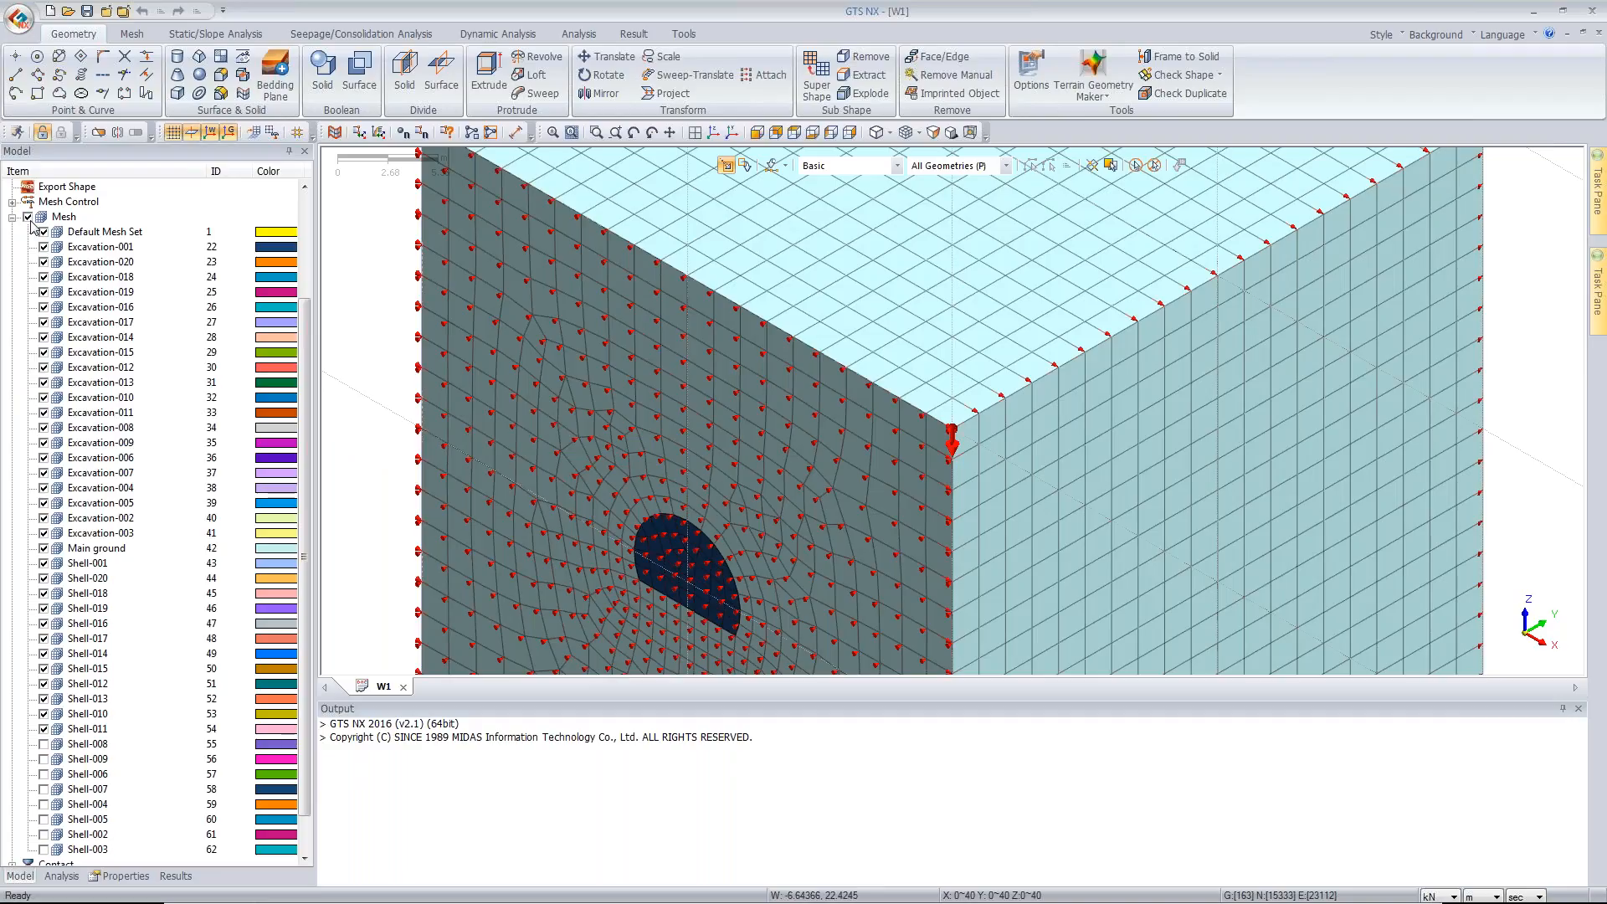
left_click(716, 135)
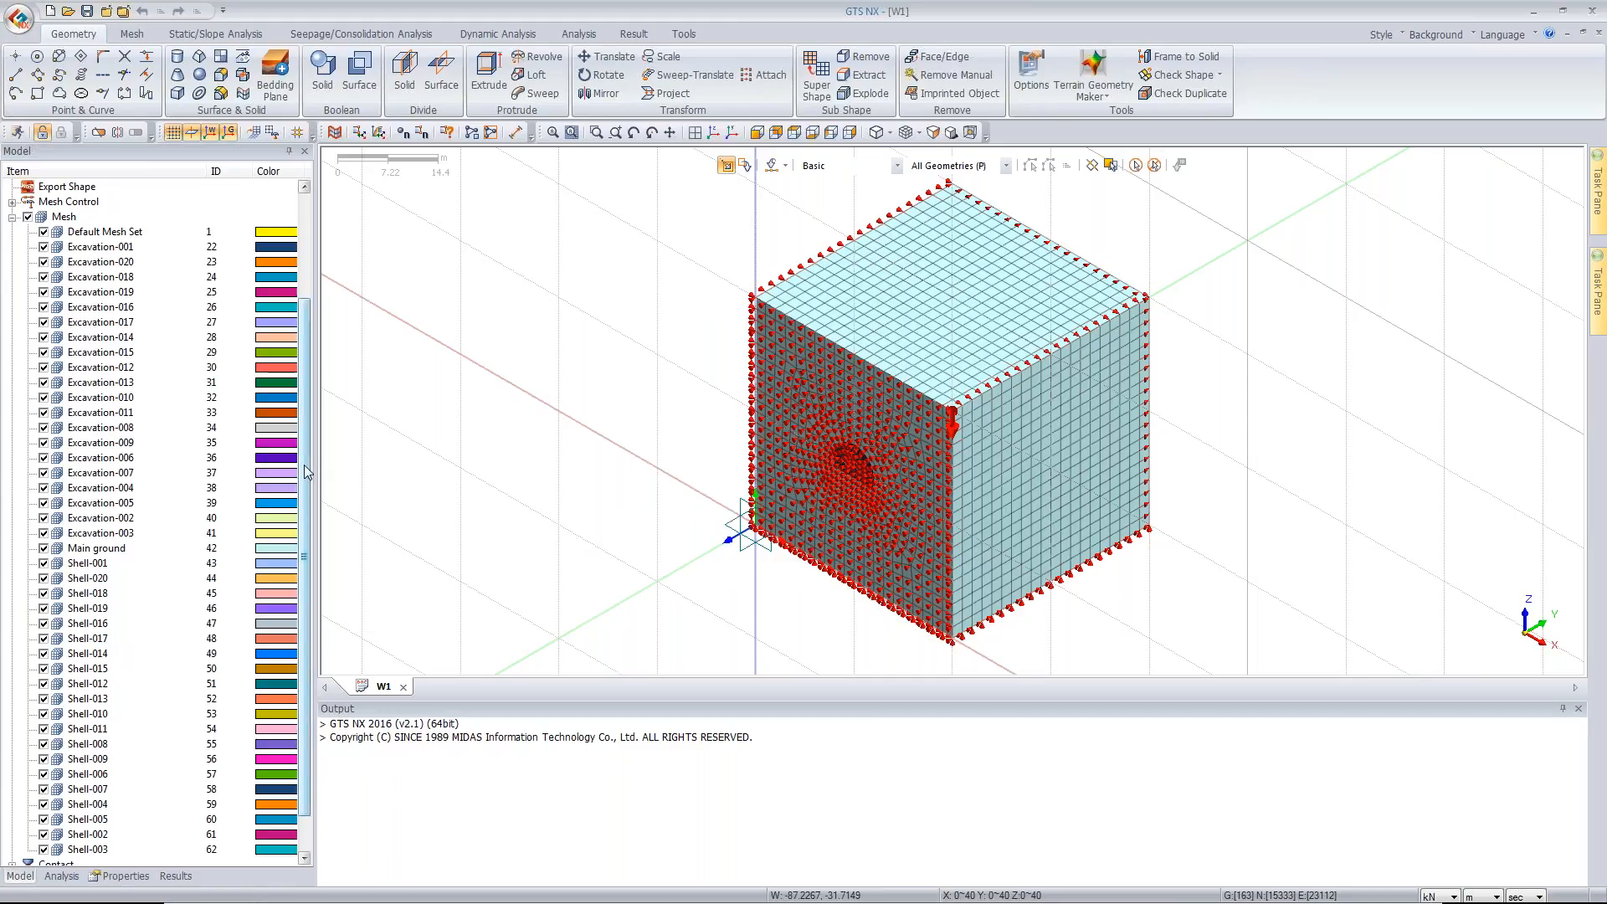
- Delete all the Shell mesh sets, Shell-001 to Shell-020, from the model
left_click_drag(304, 466, 303, 502)
left_click(98, 519)
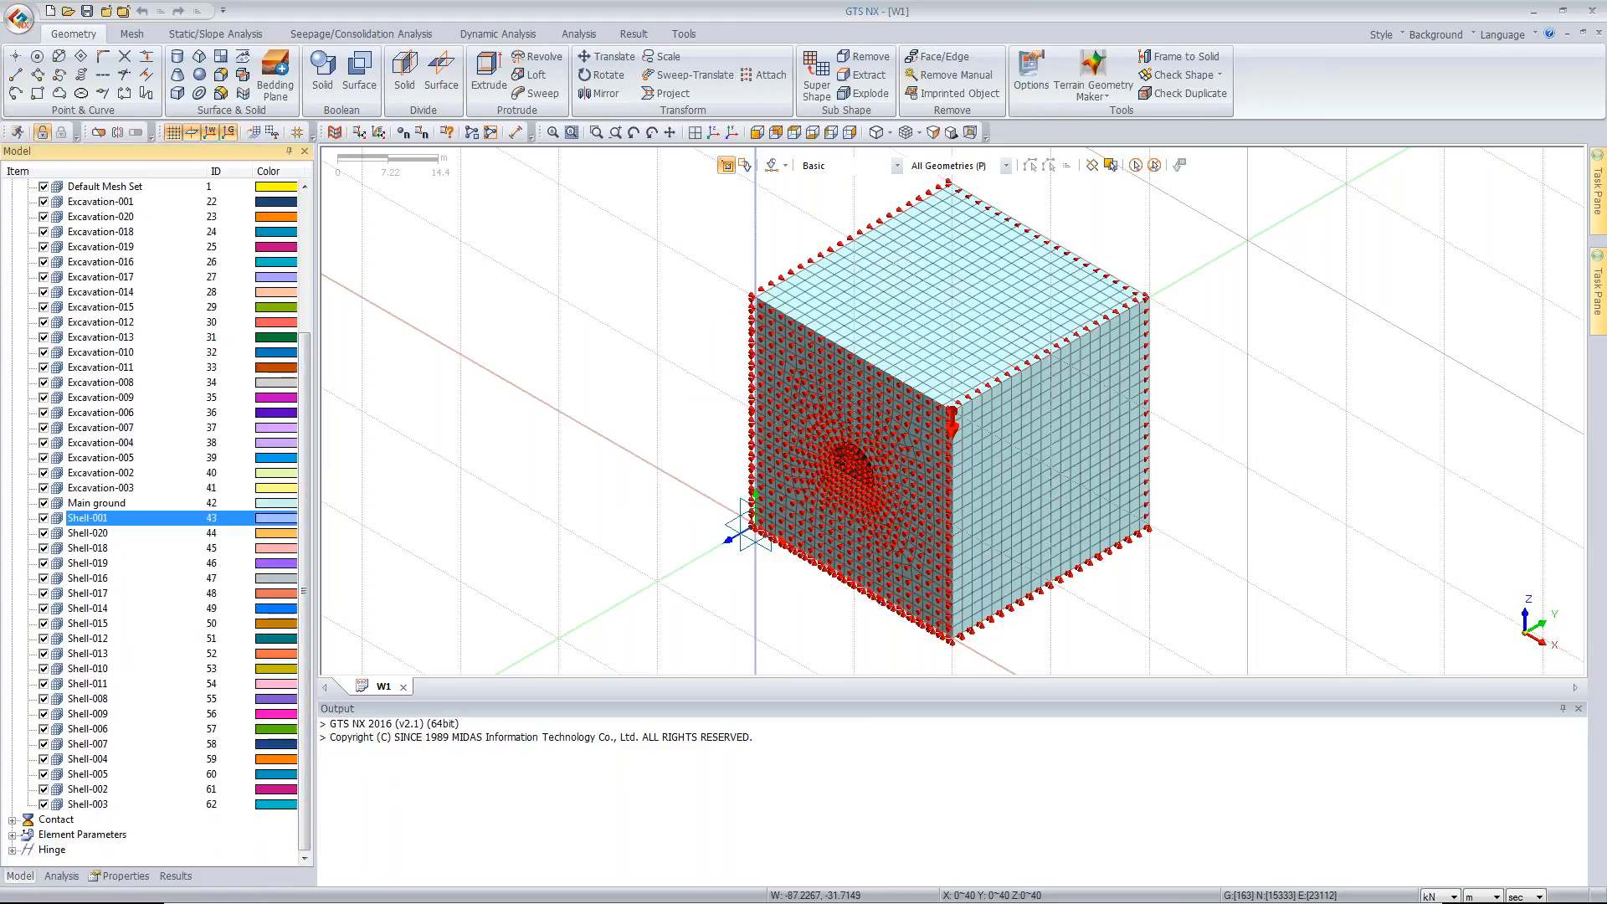
left_click_drag(99, 519, 131, 652)
left_click(910, 413)
left_click(119, 803, "shift")
key("Delete")
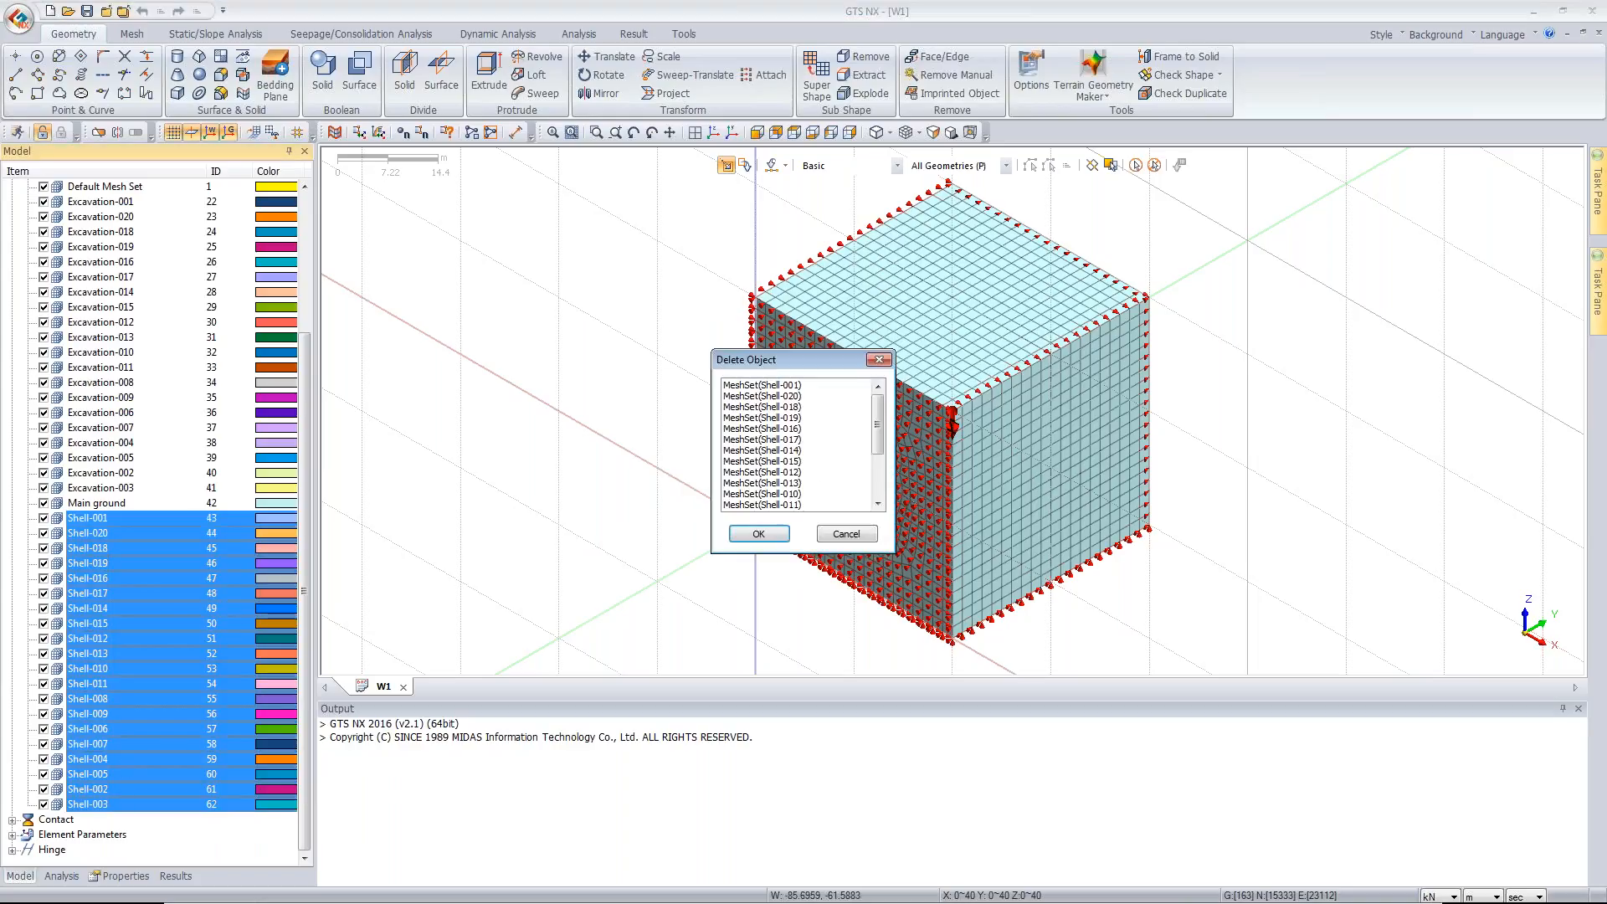
left_click(761, 532)
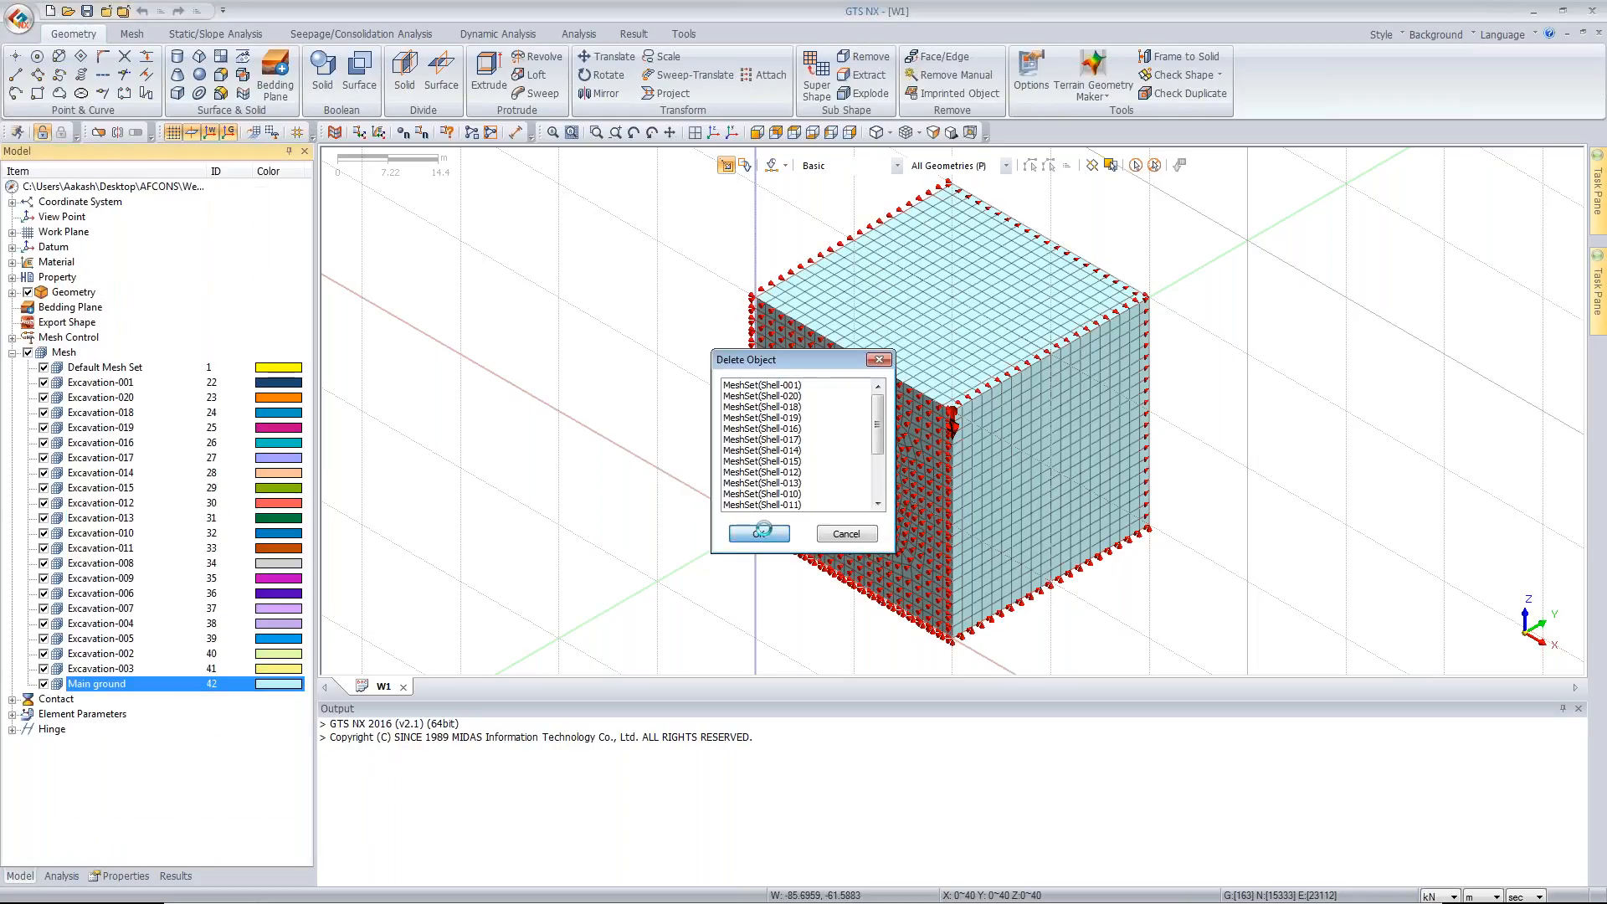
- Hide all the mesh sets and display the solids of Geometry Set-1
left_click(27, 353)
left_click(11, 292)
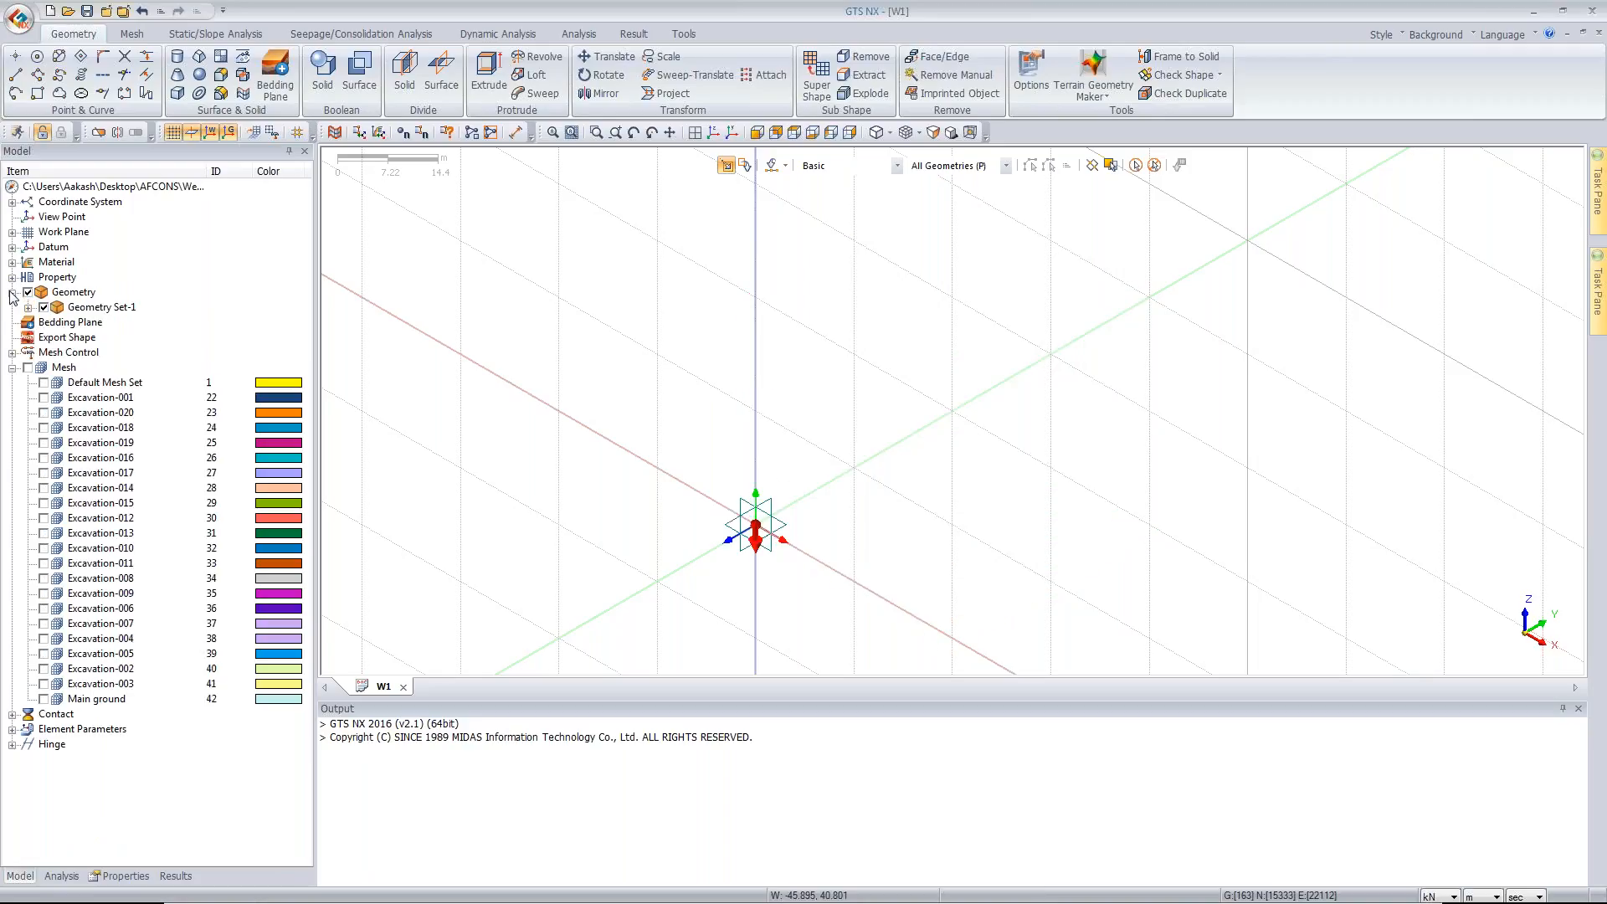
left_click(28, 307)
left_click(60, 337)
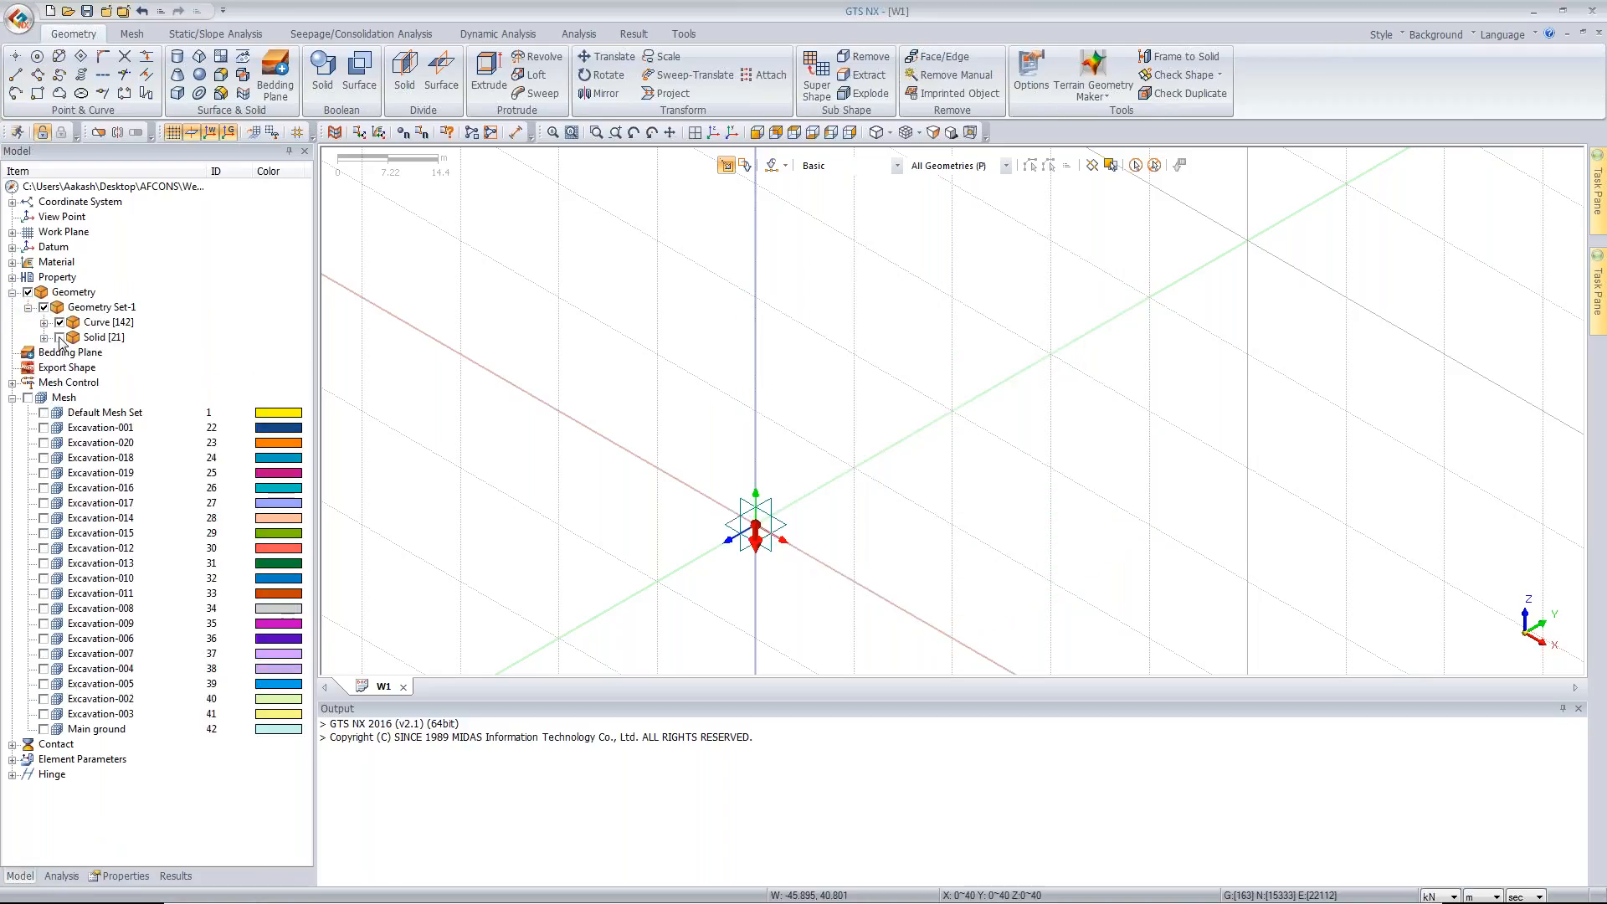
left_click(59, 338)
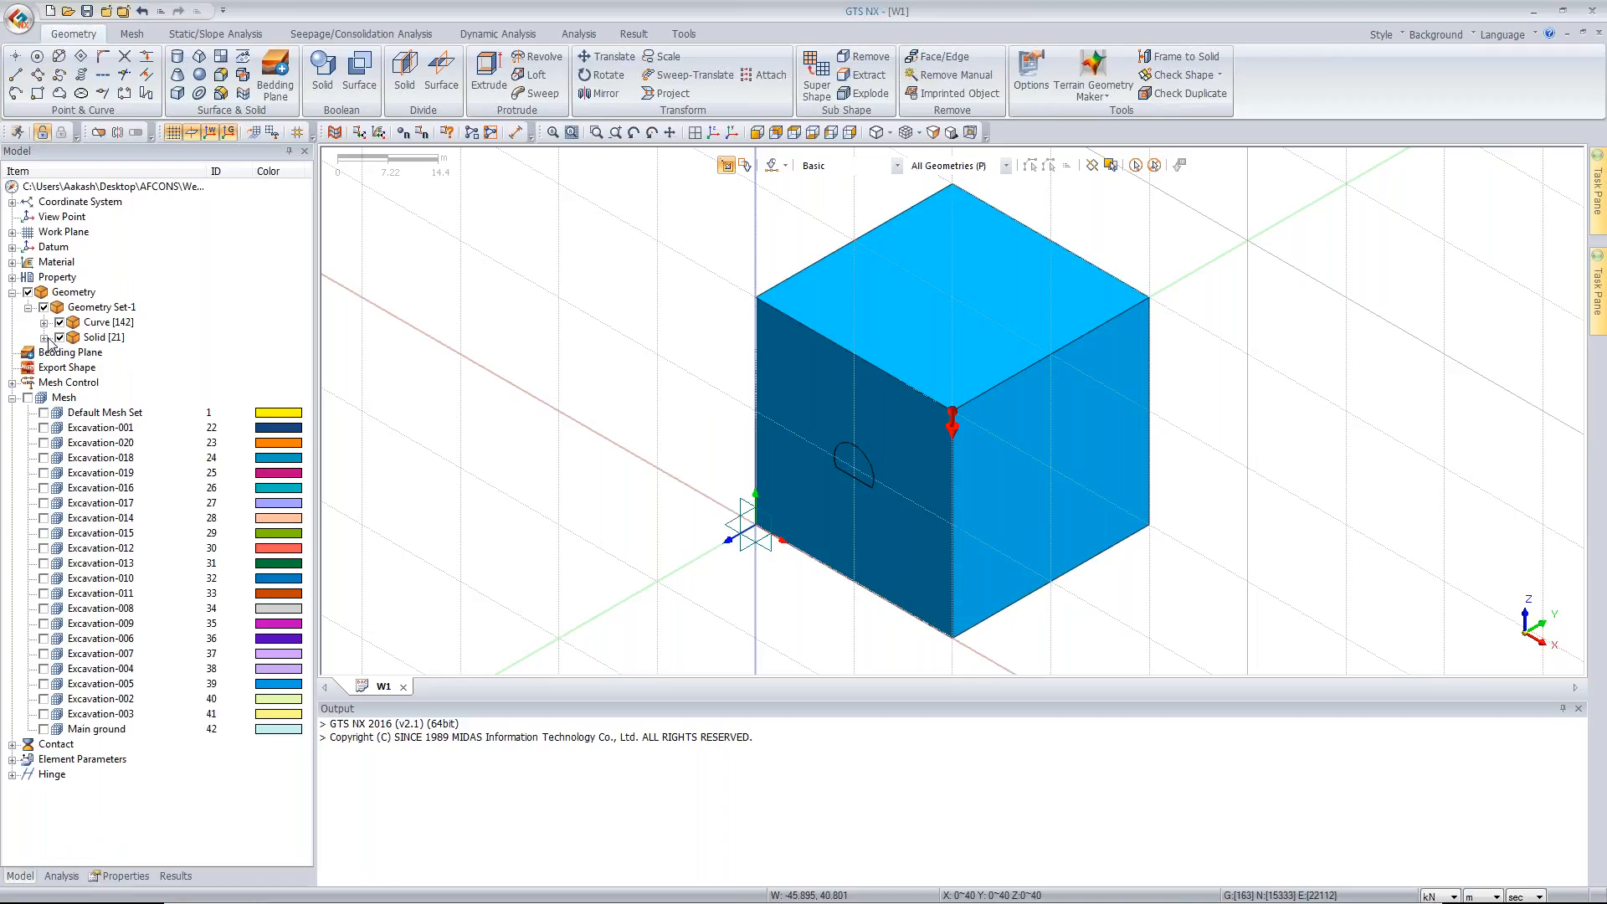
- Hide the outer ground block solid so that only the tunnel segment solids are displayed
left_click(45, 338)
left_click(906, 369)
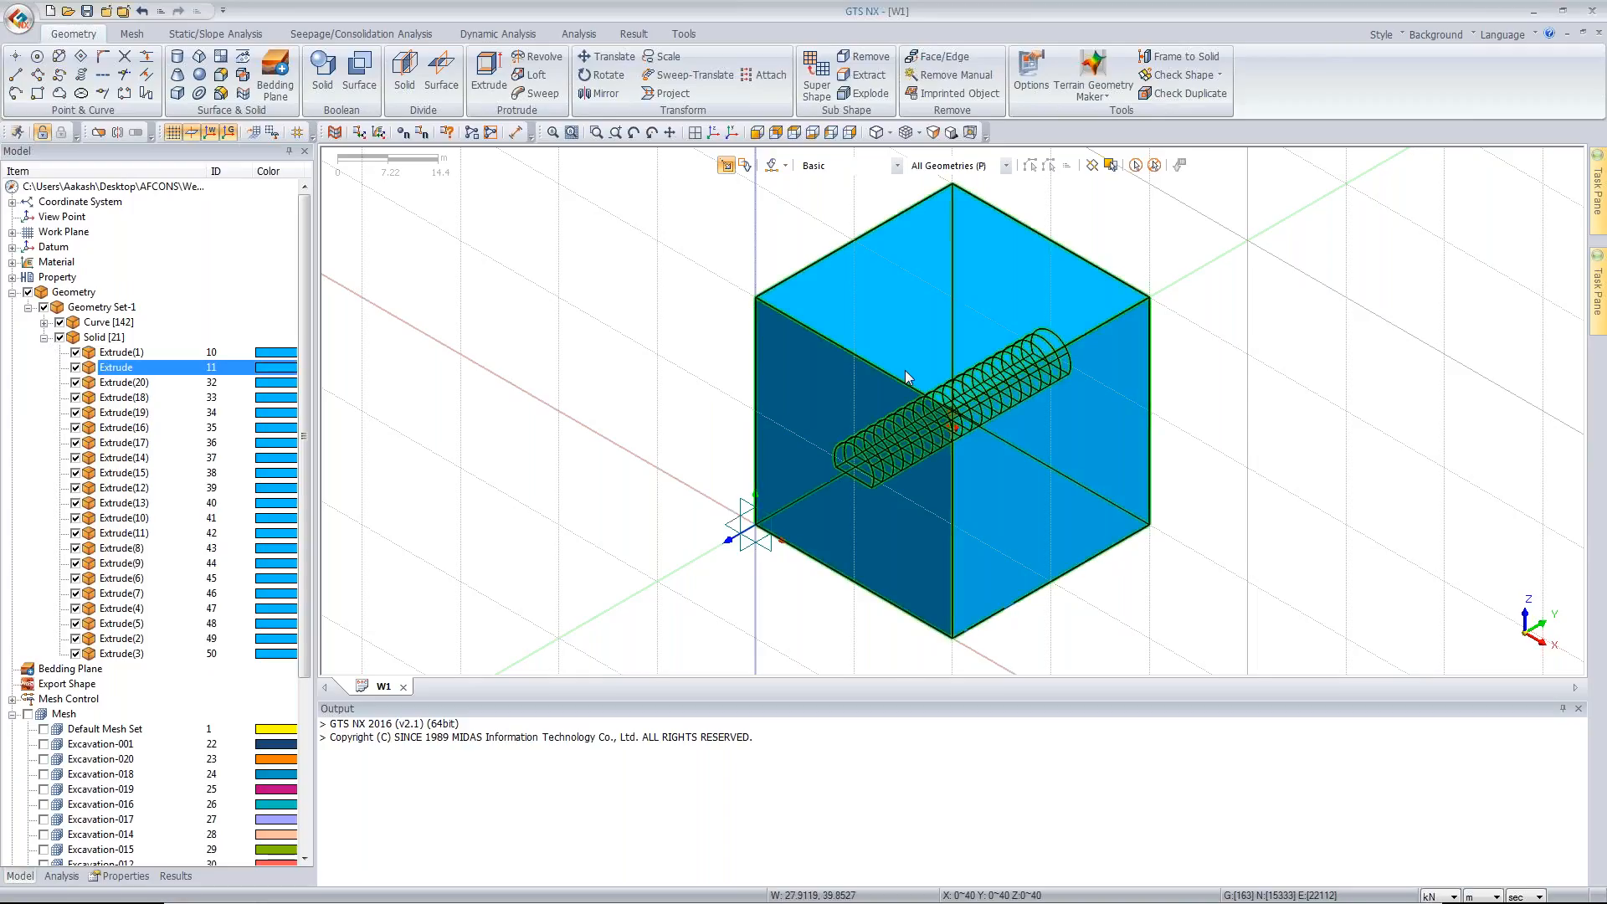
right_click(906, 370)
left_click(948, 406)
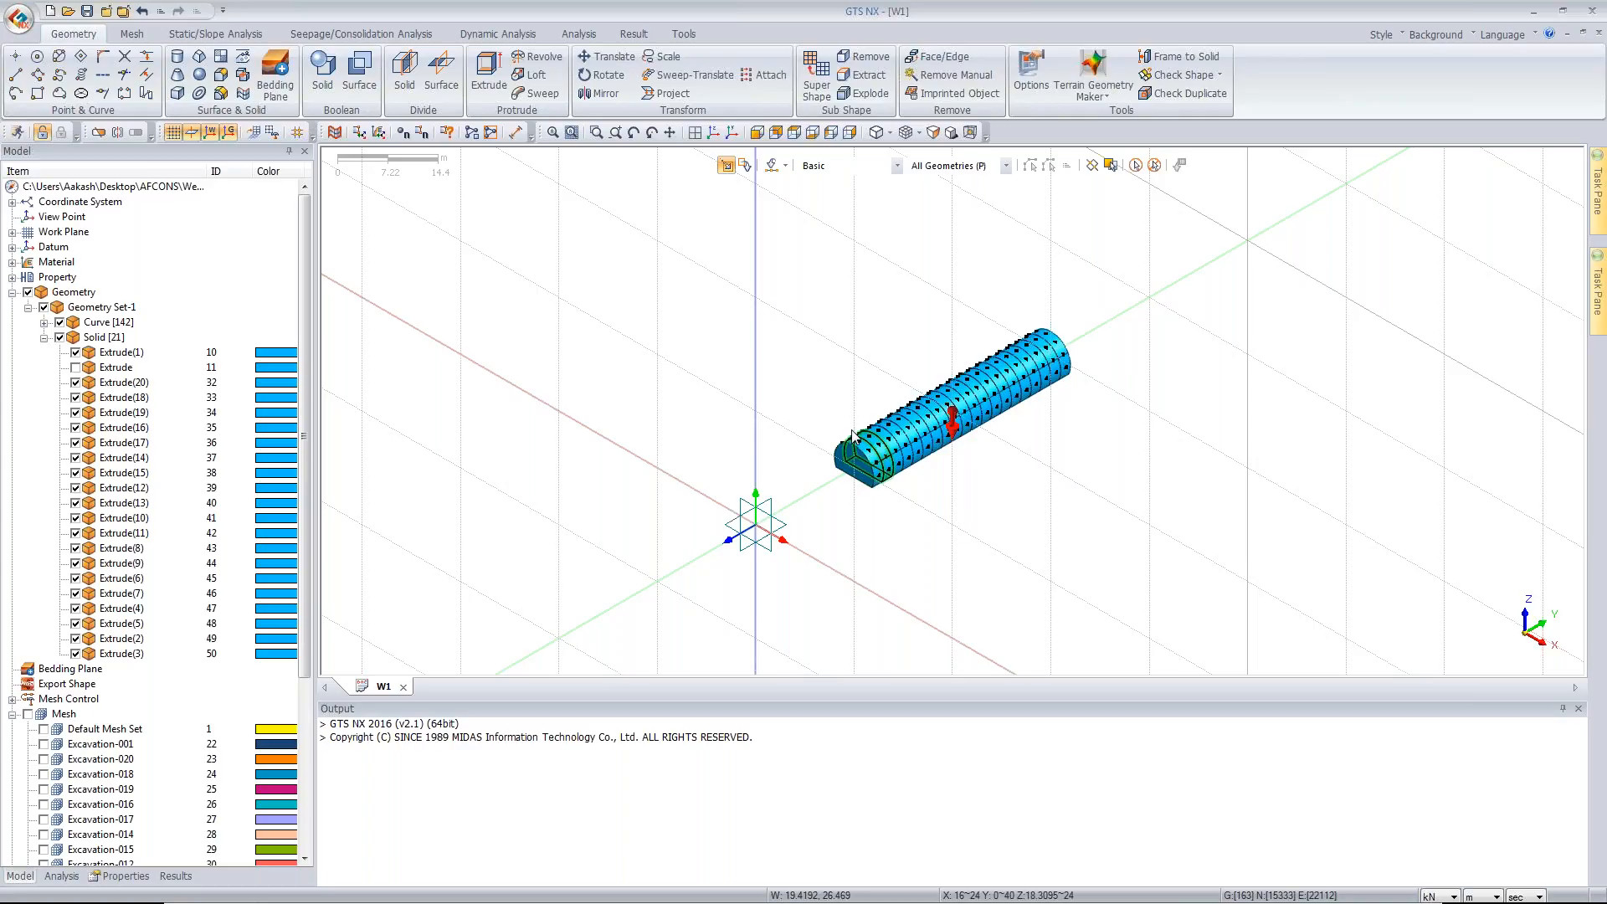
- Start Extract Element from geometry with the Face type and select all displayed tunnel segment faces
left_click(133, 35)
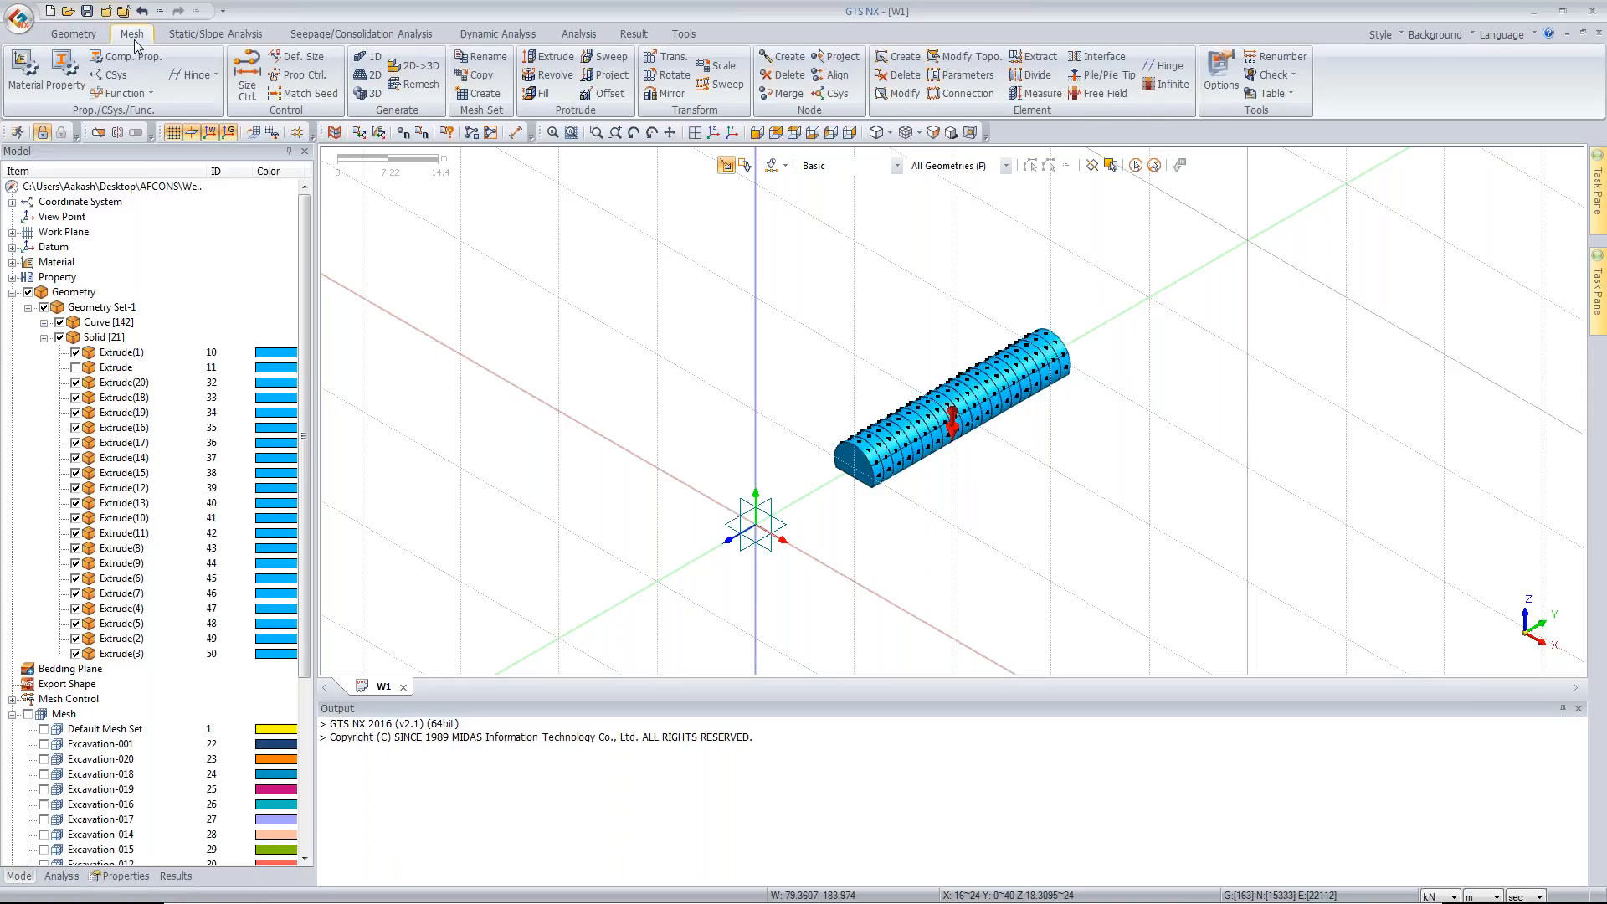
left_click(1036, 56)
left_click_drag(123, 176, 222, 180)
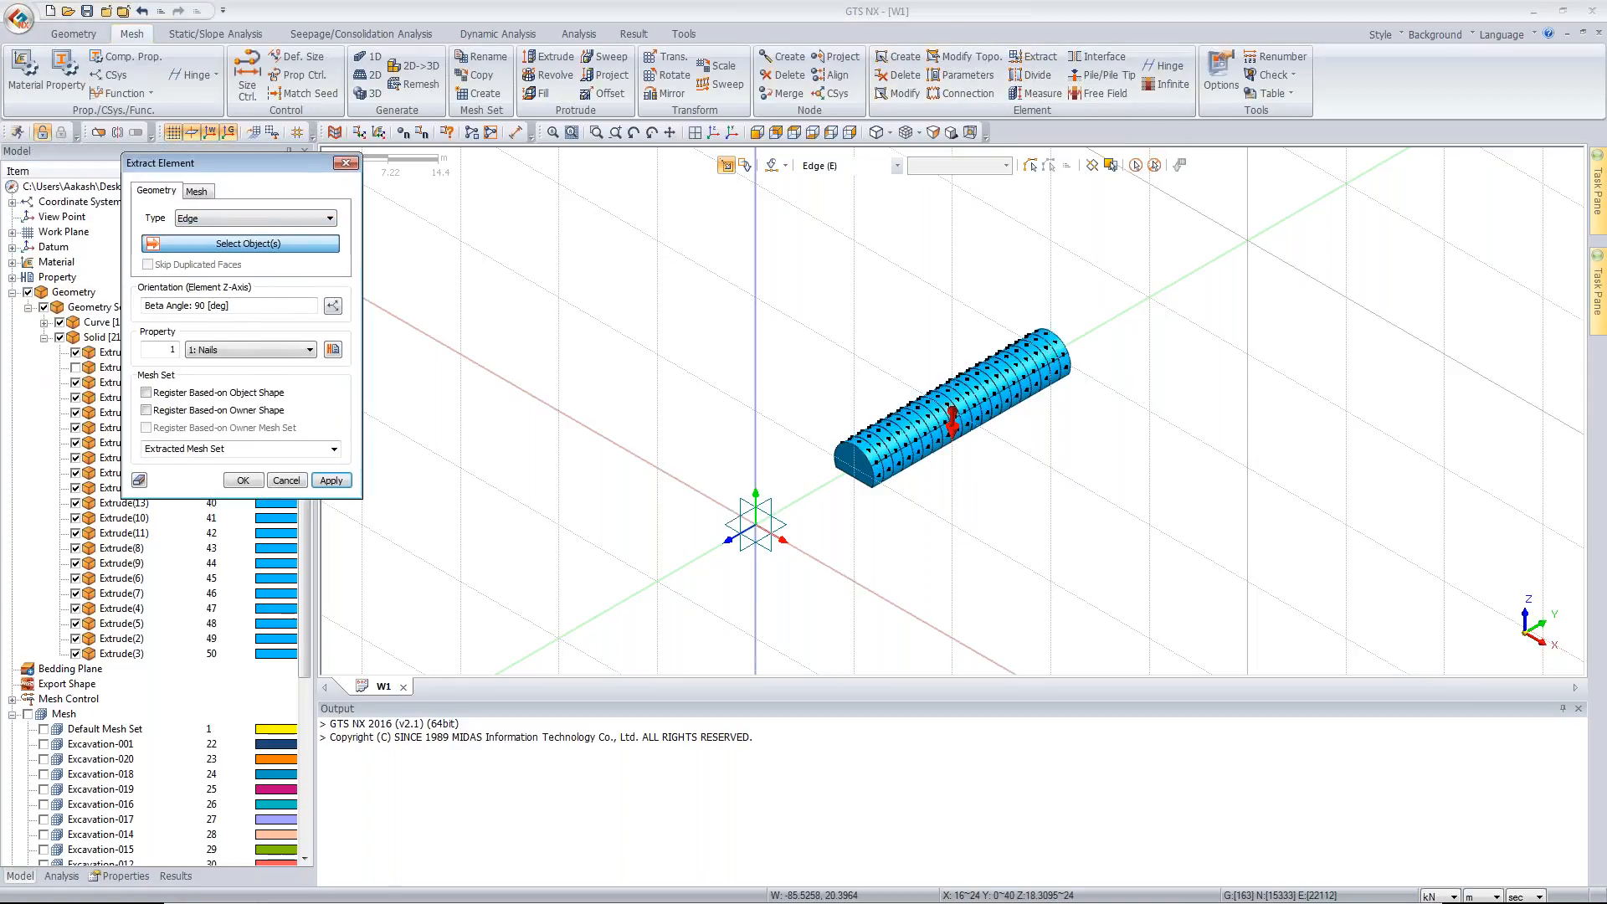
left_click(251, 218)
left_click(228, 240)
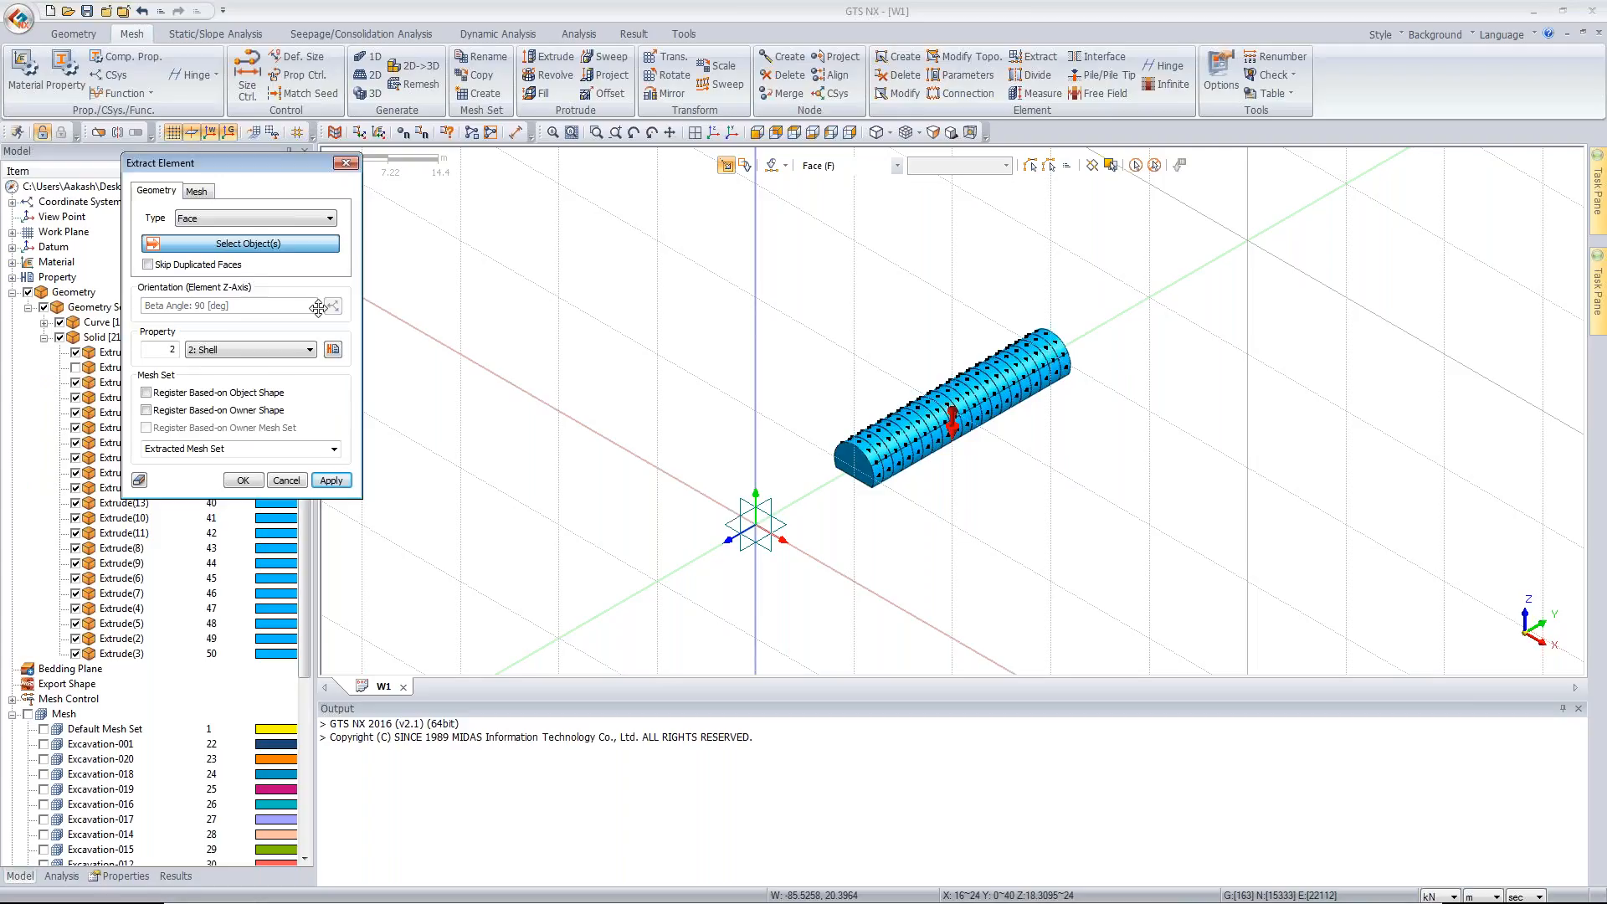
left_click(1137, 165)
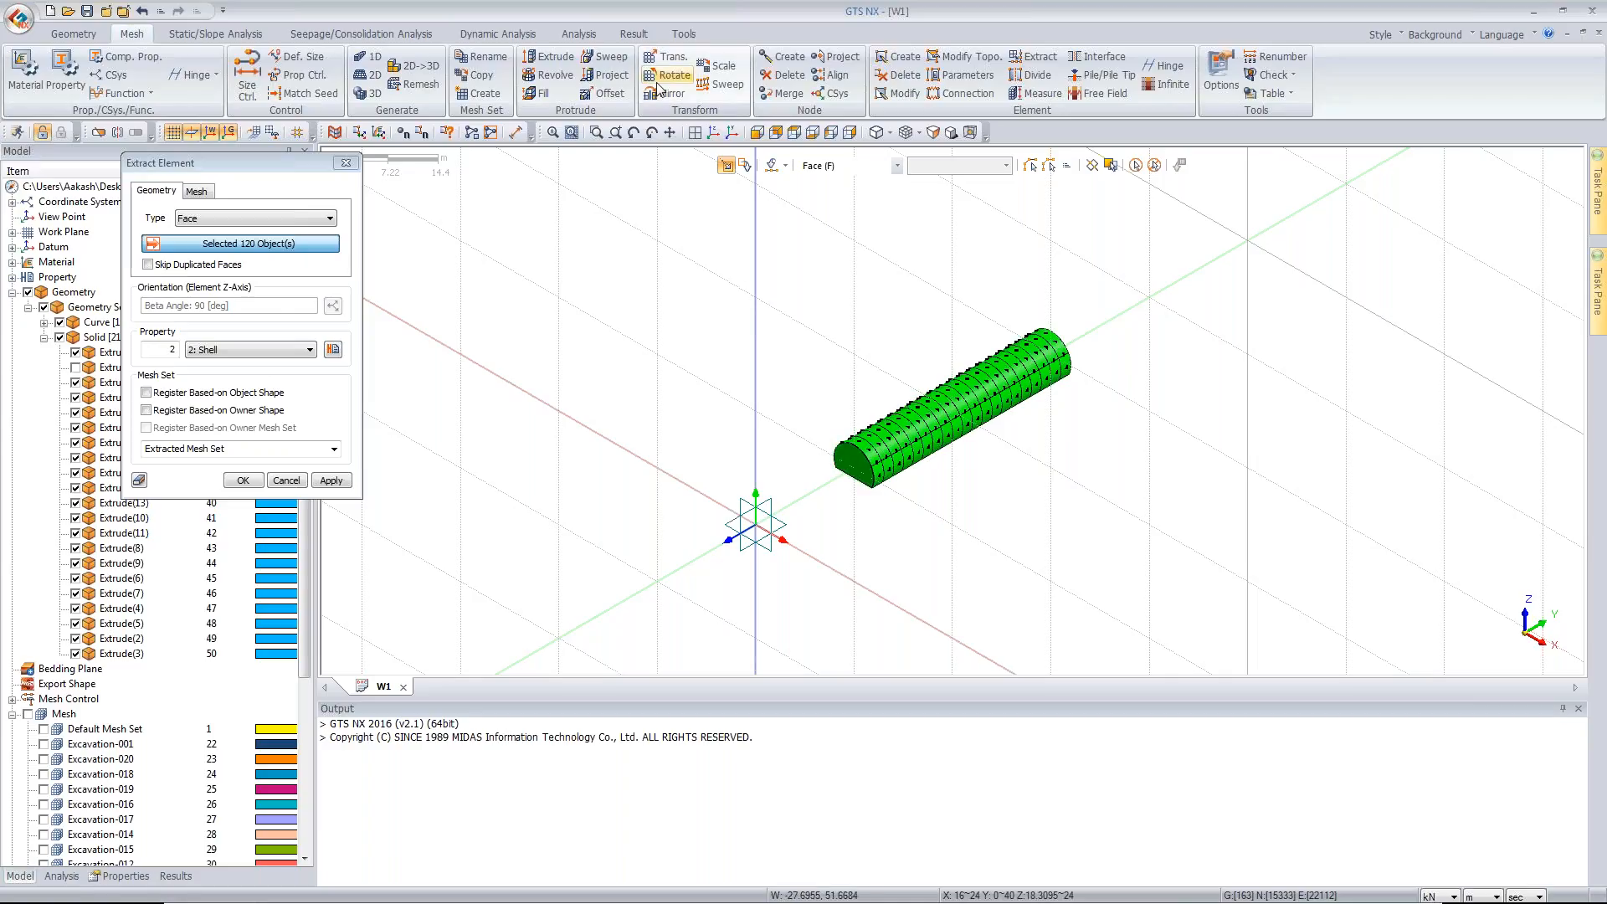
- Deselect the cross-section faces of the tunnel segments in the front view, keeping only the perimeter faces selected
left_click(756, 136)
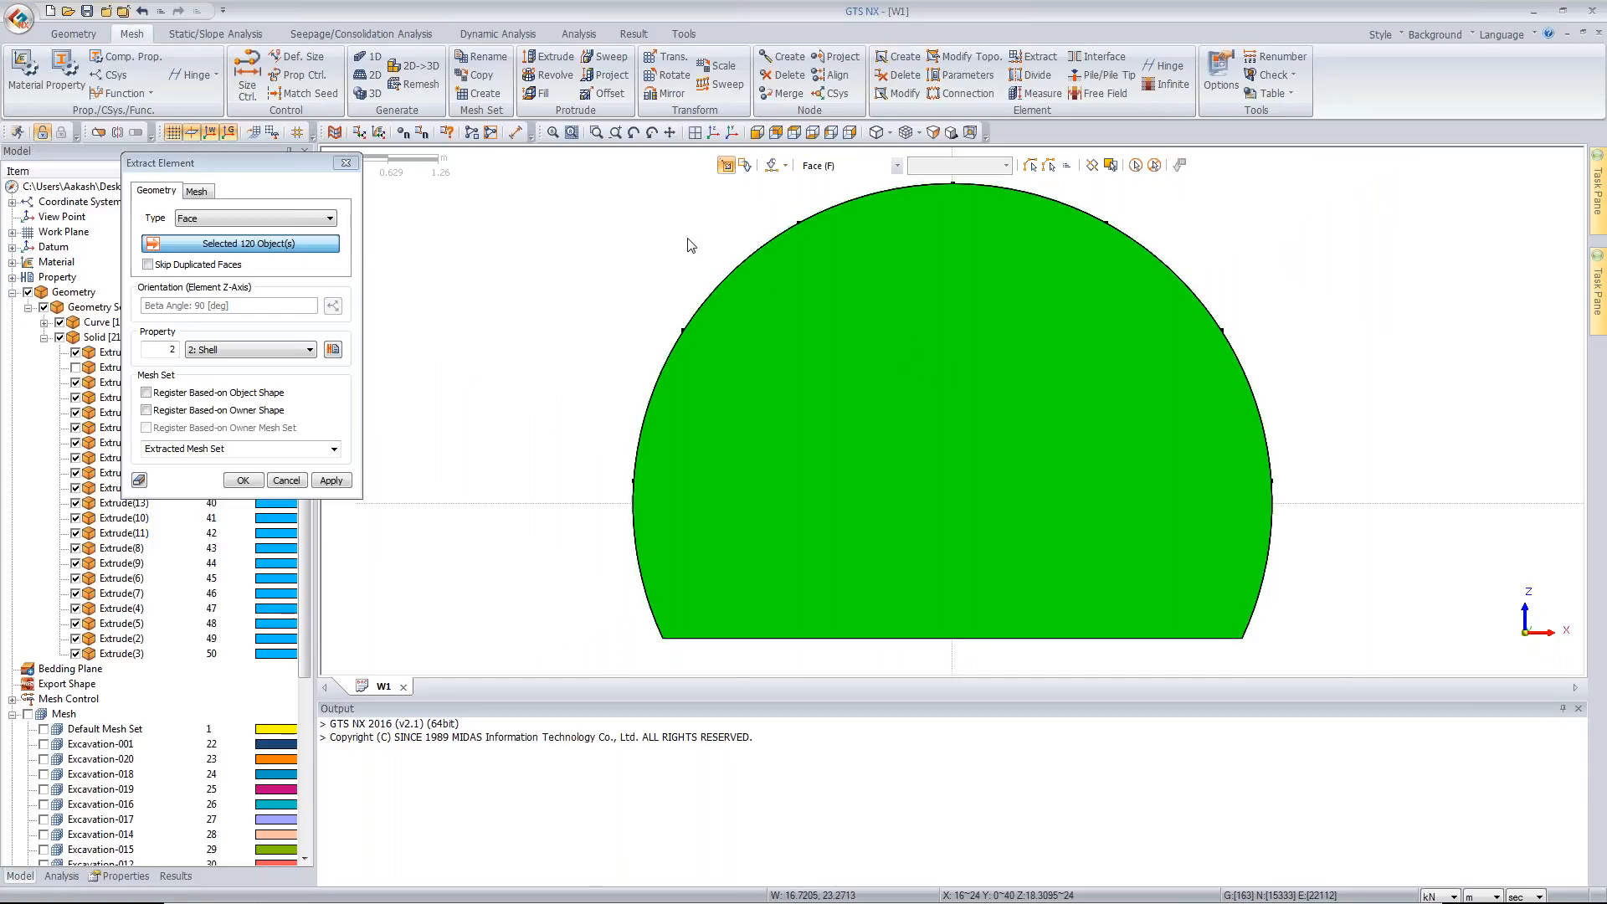
left_click(745, 166)
left_click(786, 166)
left_click(826, 184)
left_click(708, 565)
double_click(1169, 665)
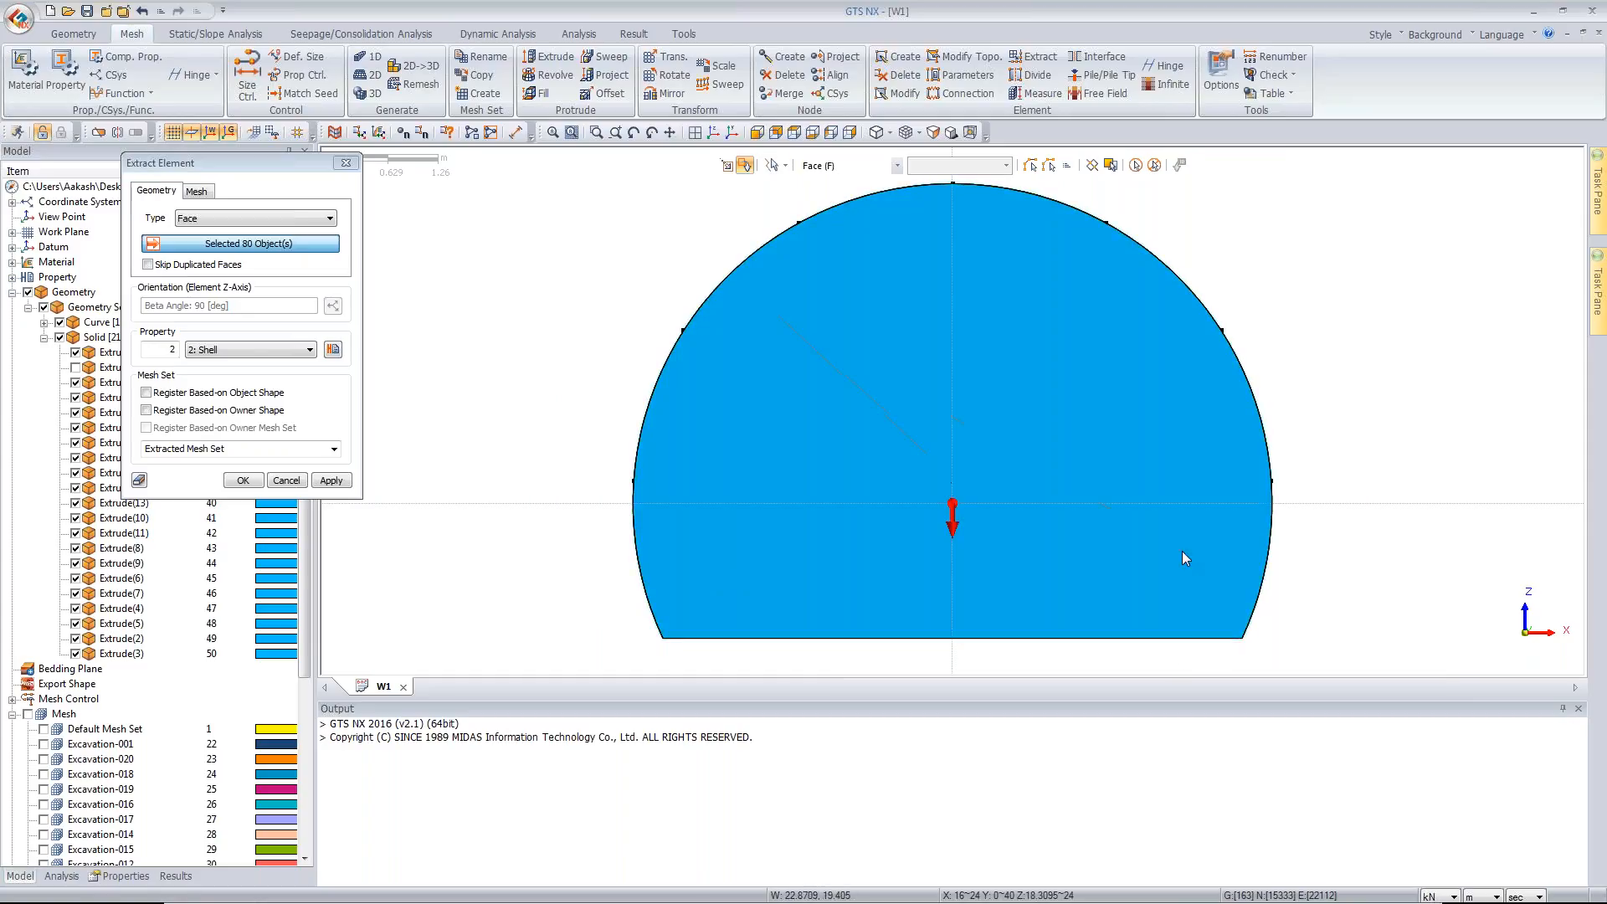
left_click(714, 133)
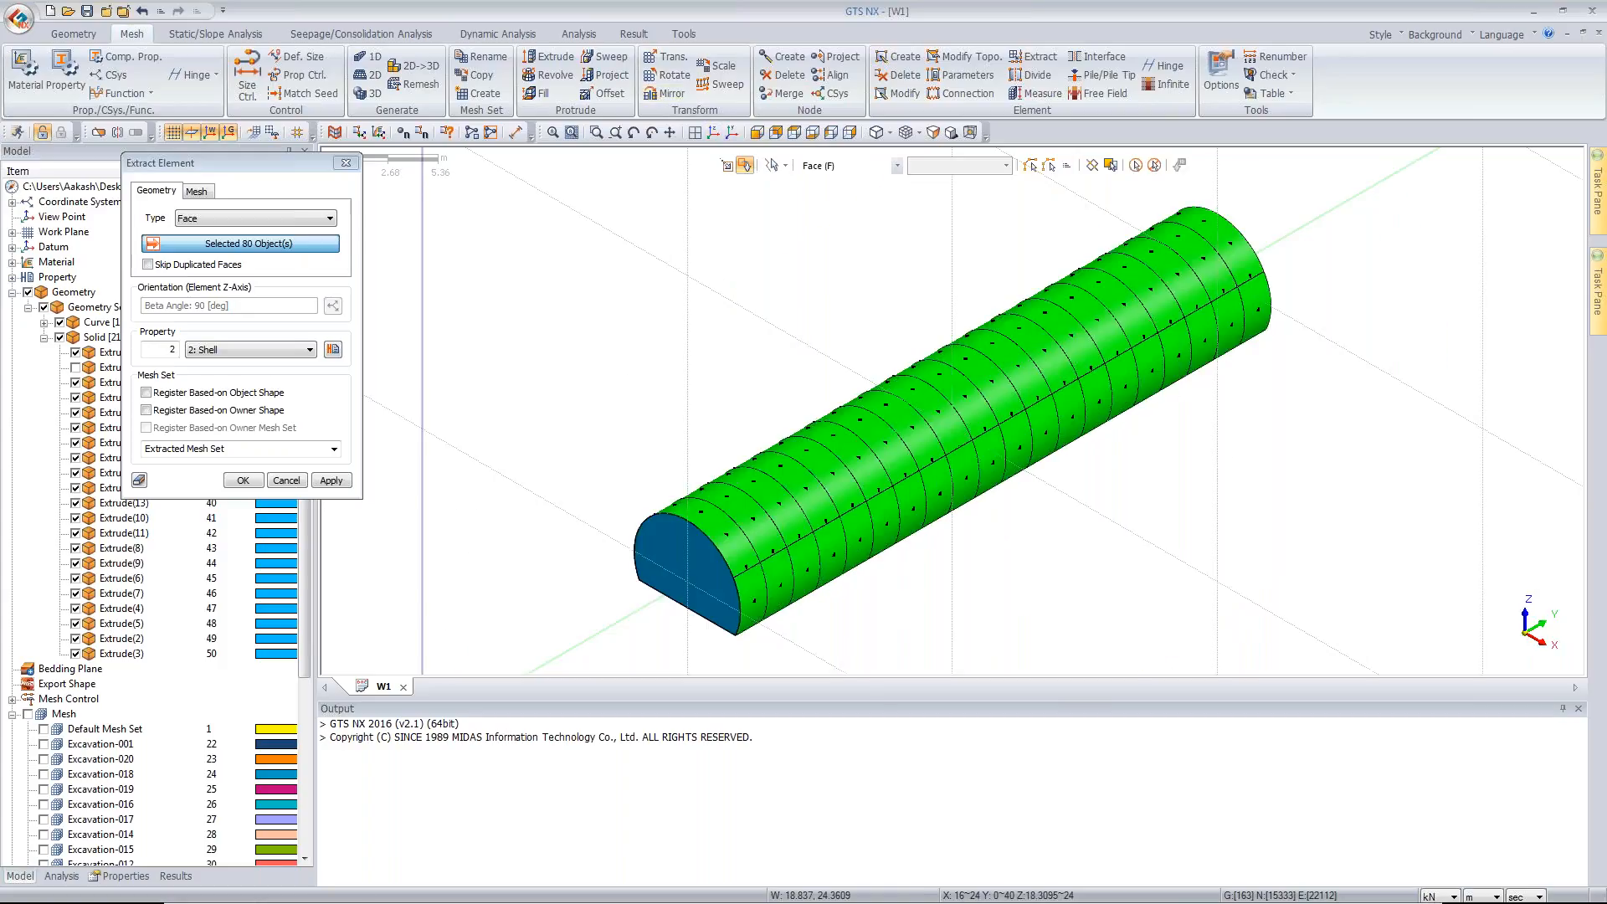
- Extract the selected faces with the Shell property, registered based on owner shape, into mesh sets named Shell
left_click(146, 410)
left_click(209, 449)
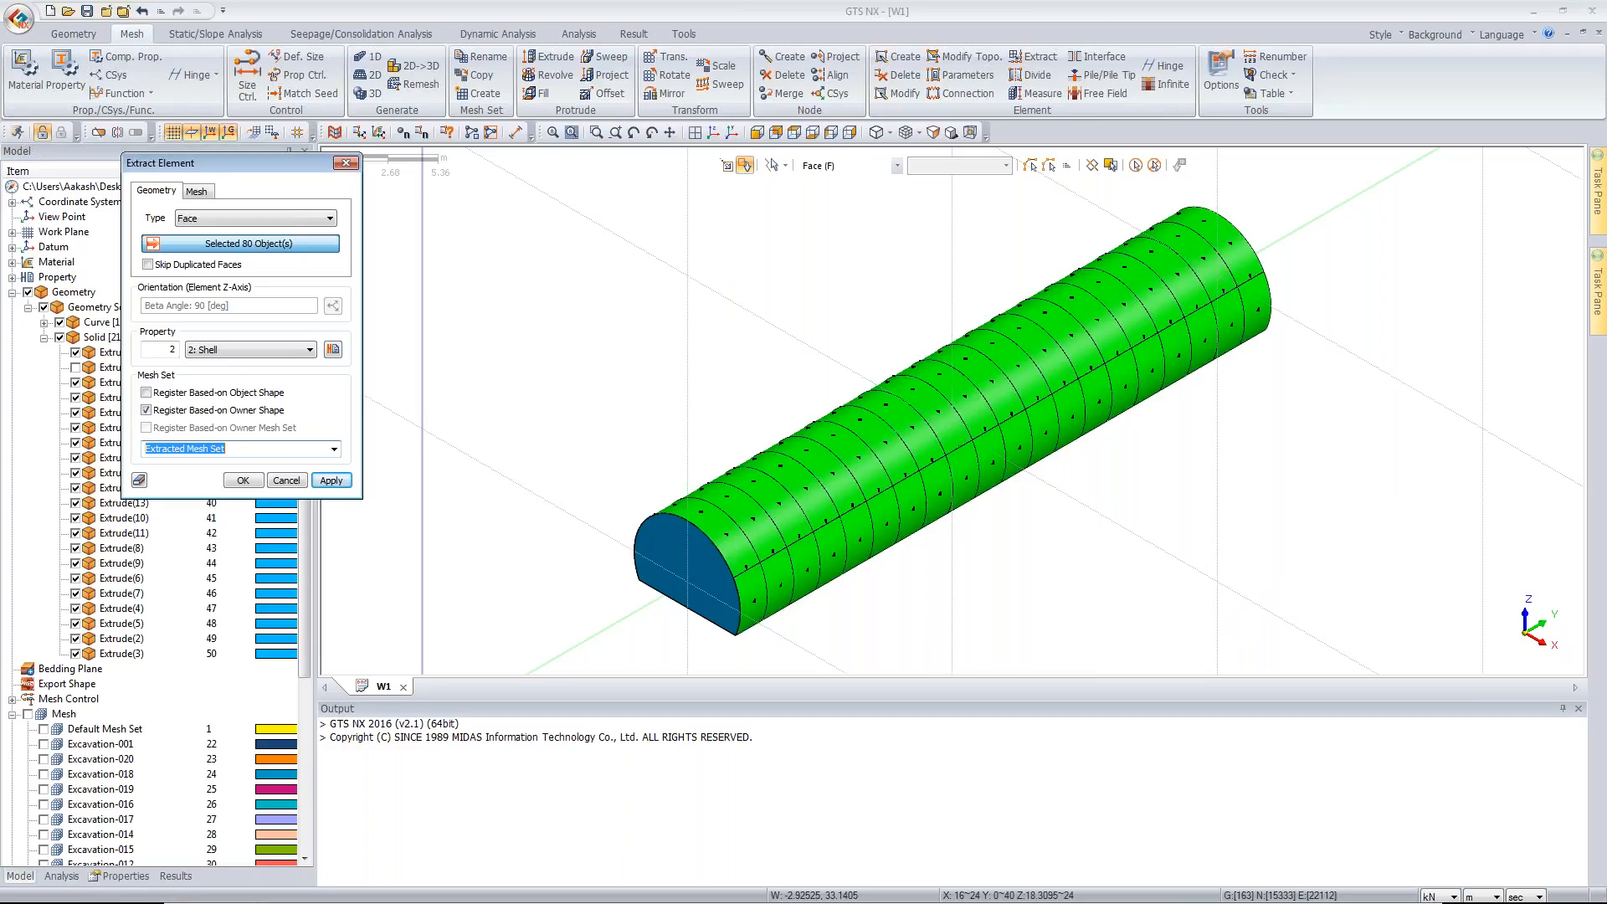
type("Shell")
key("Return")
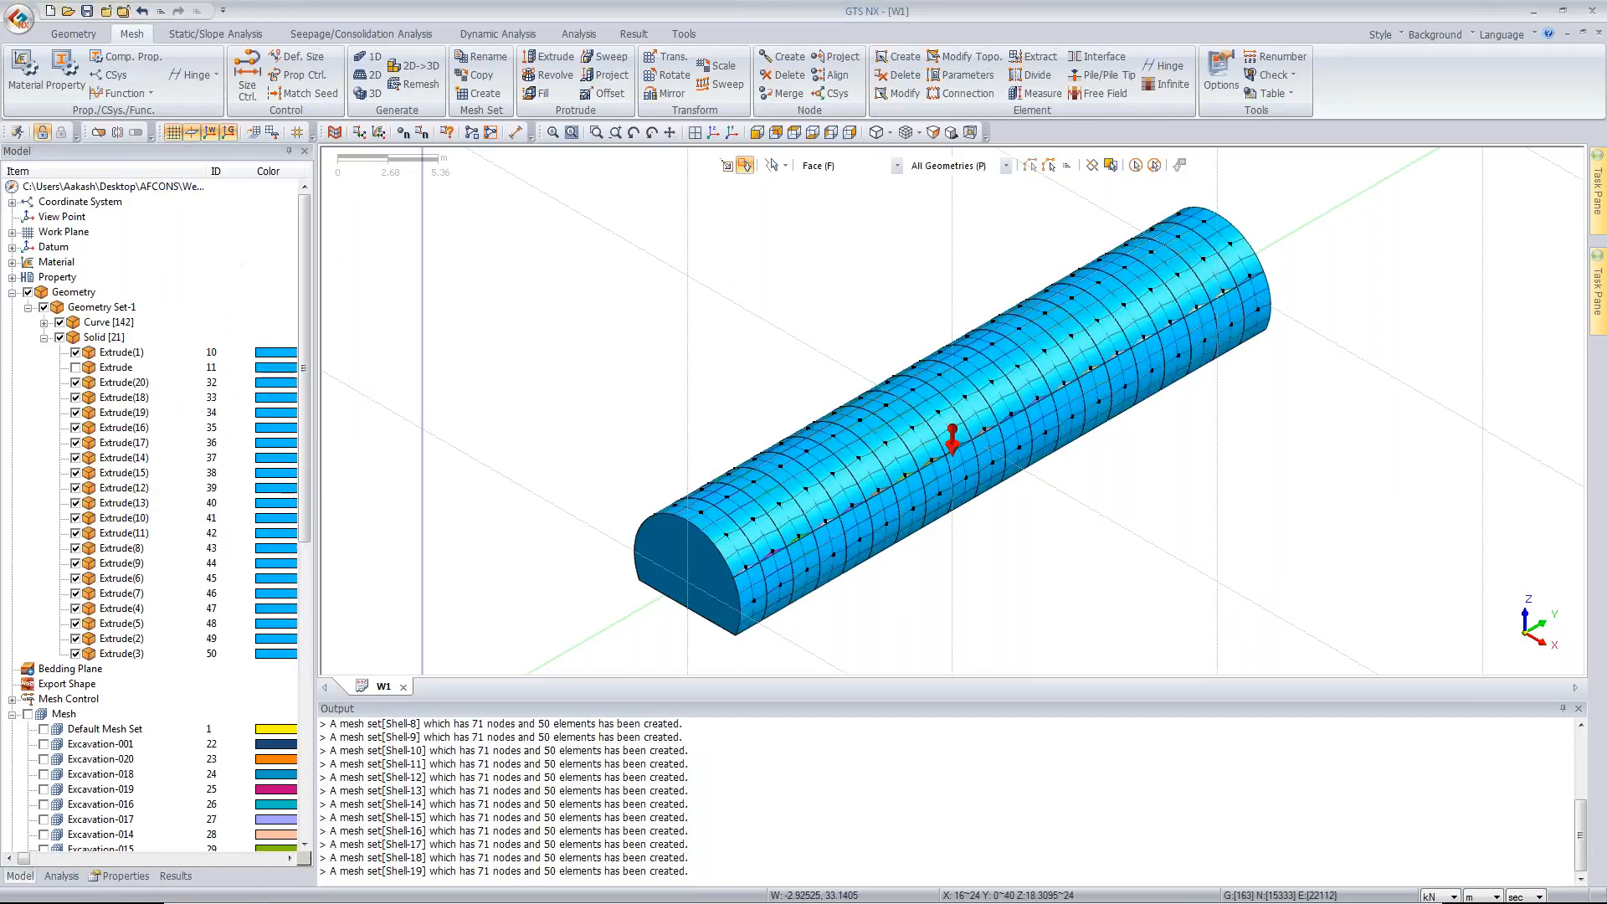
- Hide all the solids and examine the extracted tunnel shell mesh from several sides
left_click(60, 338)
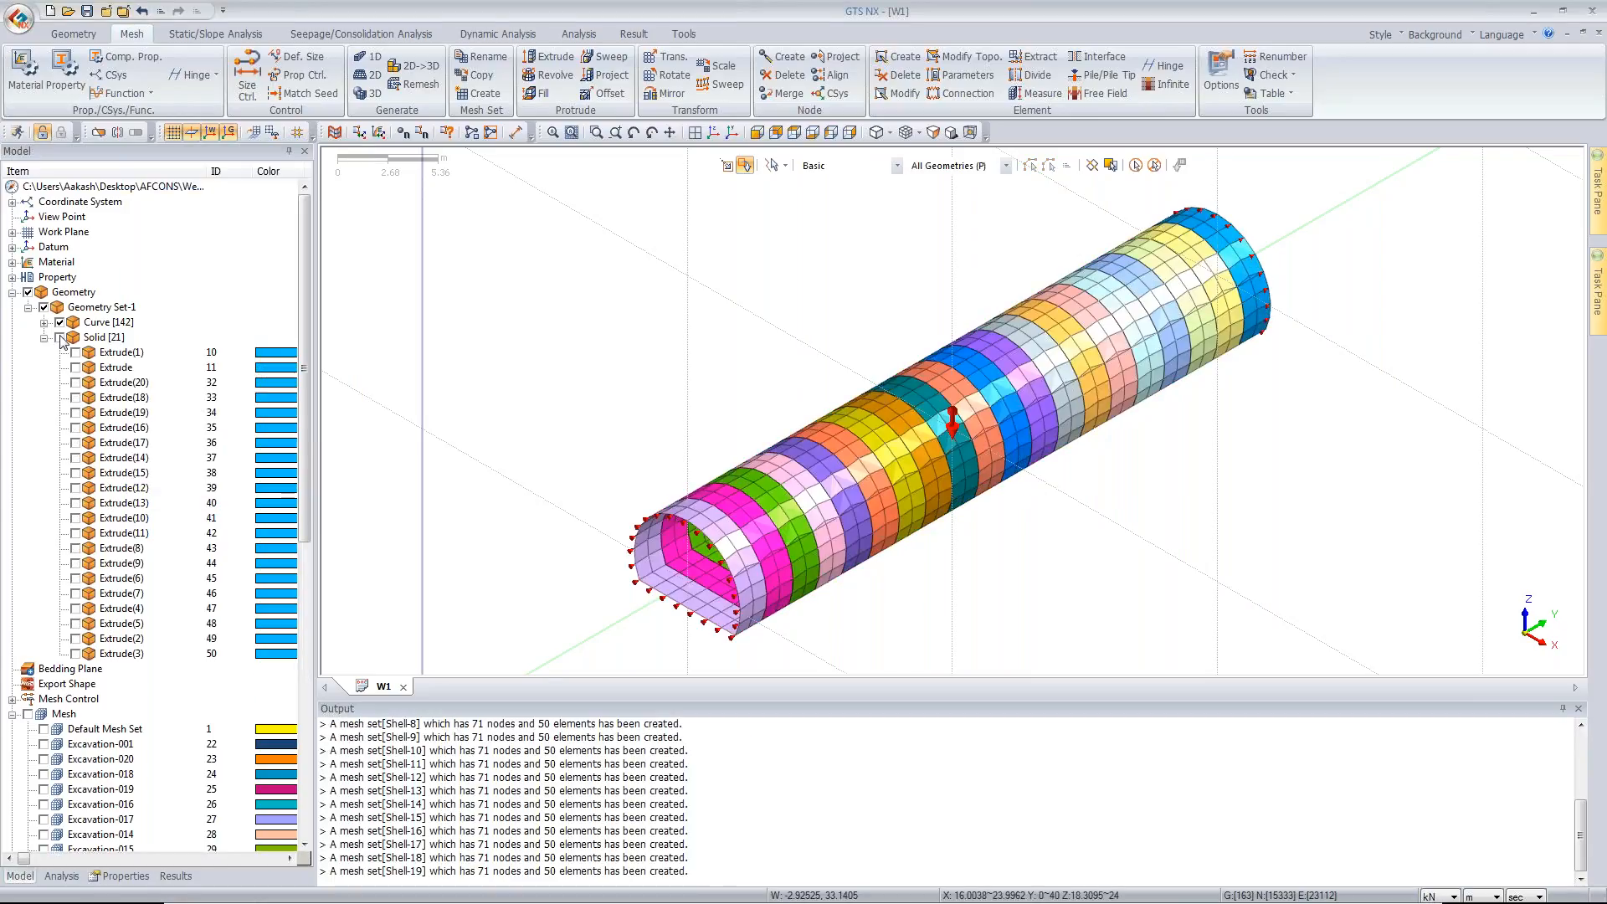
middle_click_drag(712, 368, 965, 389)
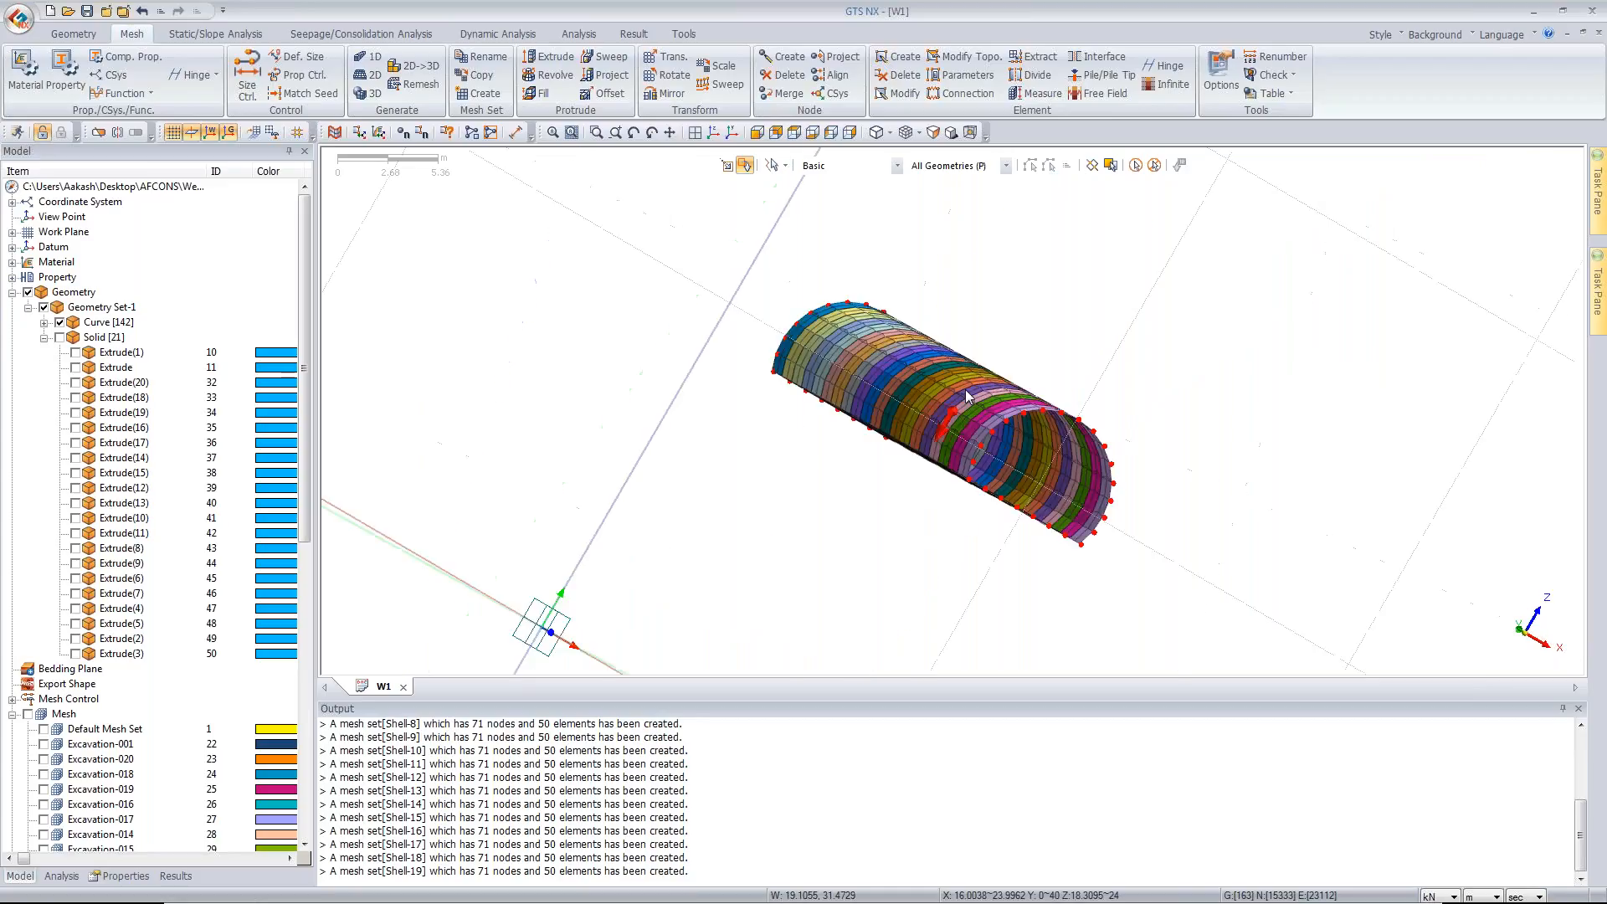
scroll(984, 443, "up", 3)
scroll(984, 444, "up", 1)
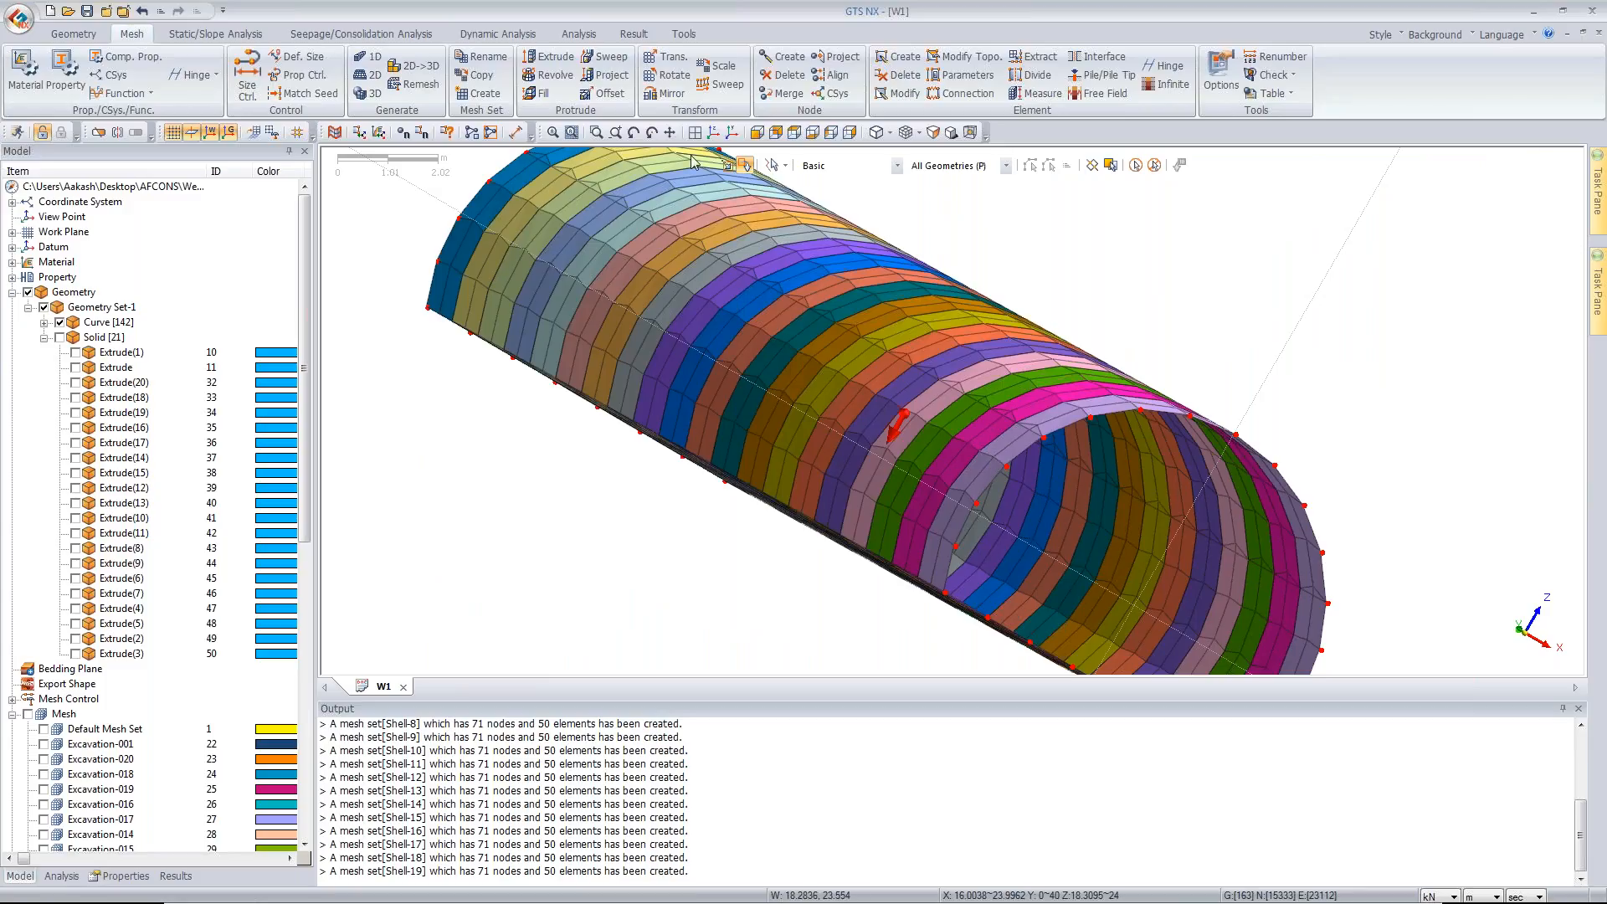
left_click(714, 134)
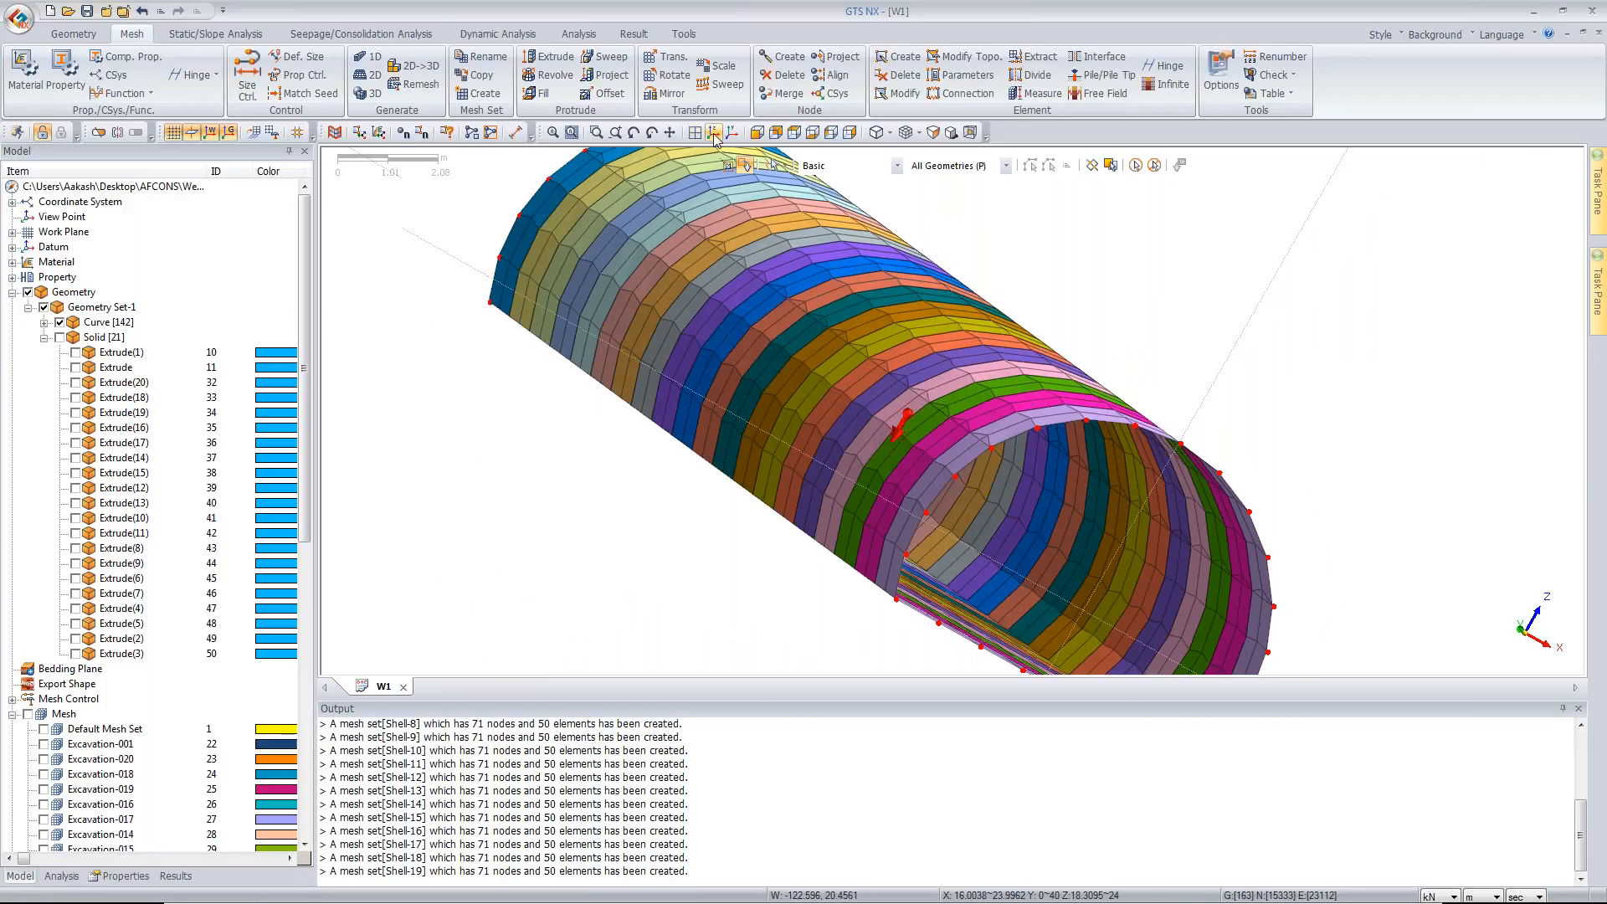
left_click(714, 134)
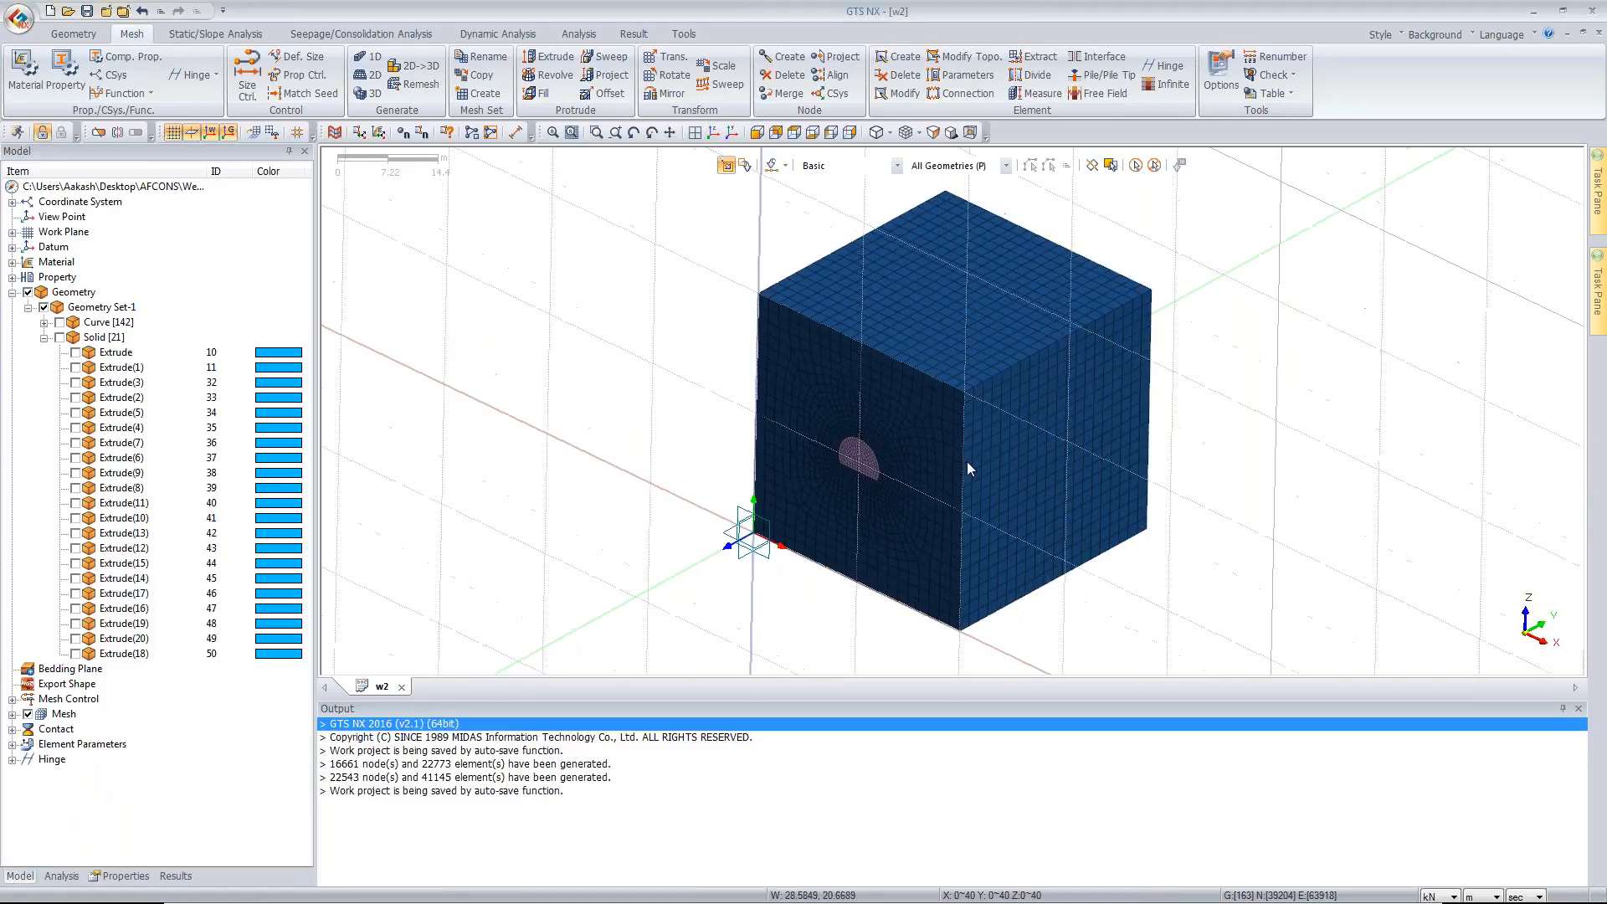
- Hide all mesh sets, show the solids and hide the outer ground block, leaving only the tunnel segments displayed
middle_click_drag(966, 460, 1088, 459, "ctrl")
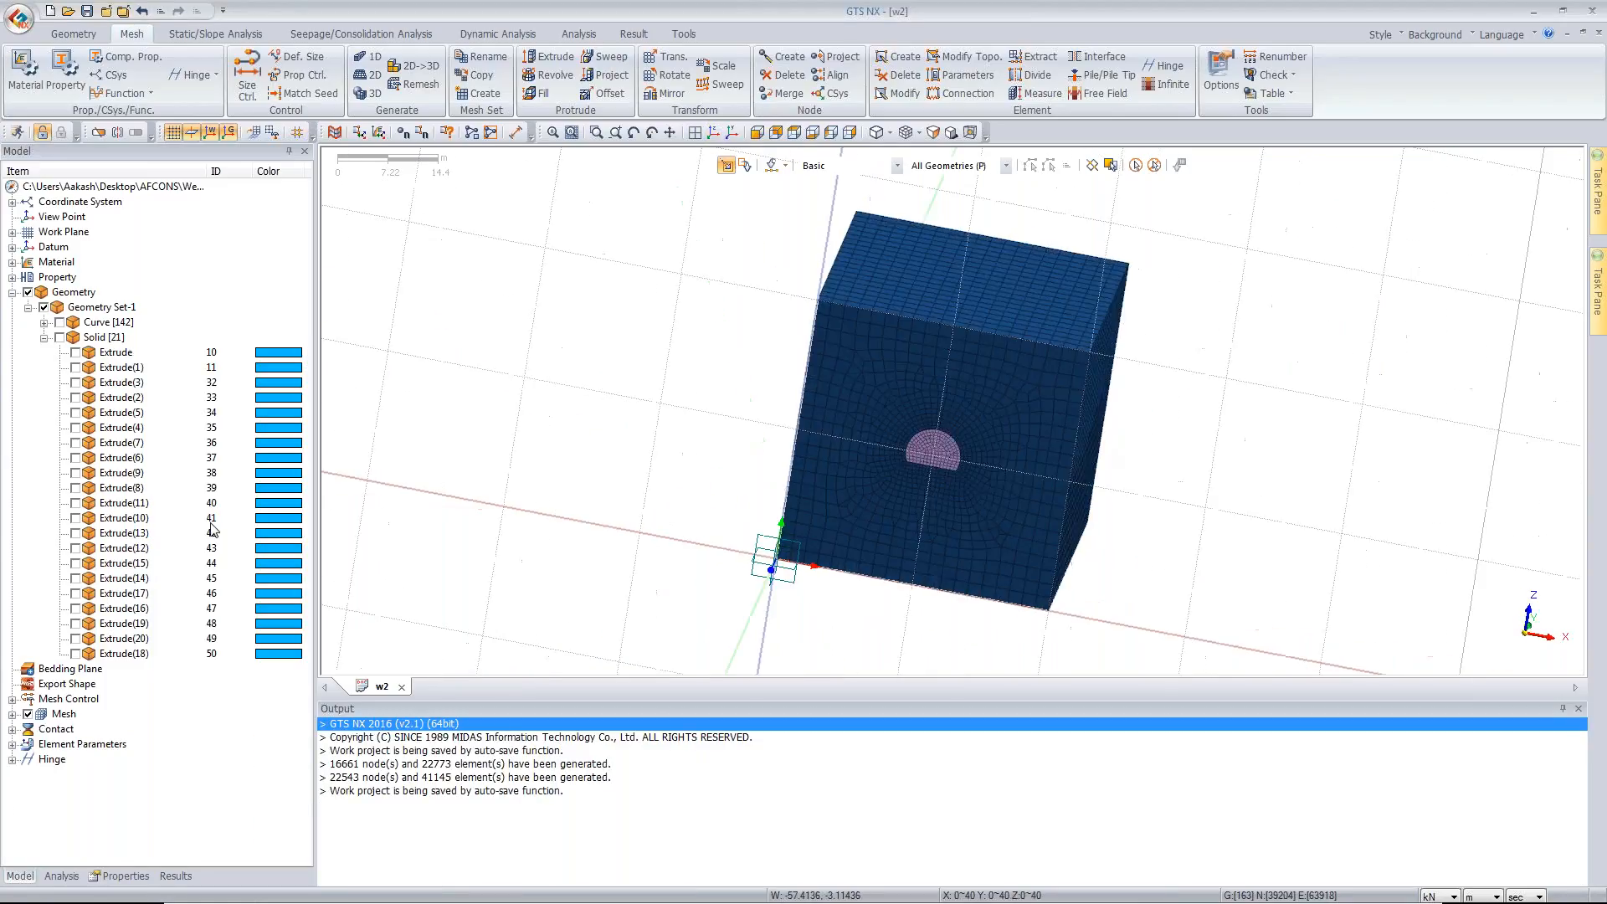
left_click(12, 713)
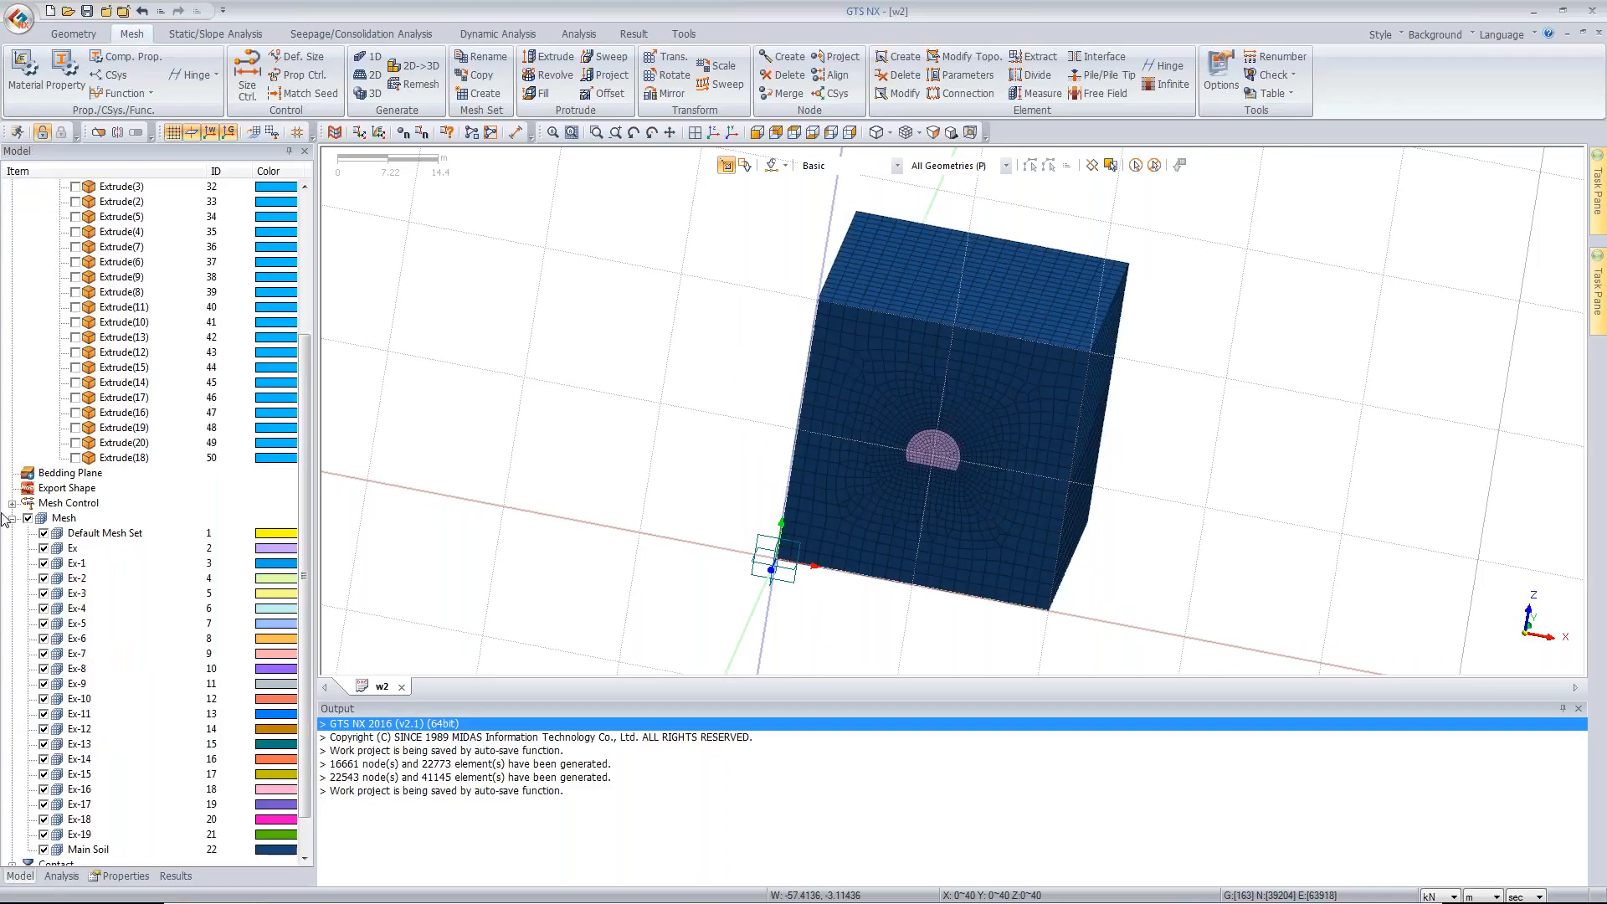
left_click(27, 518)
left_click_drag(306, 407, 307, 319)
left_click(60, 262)
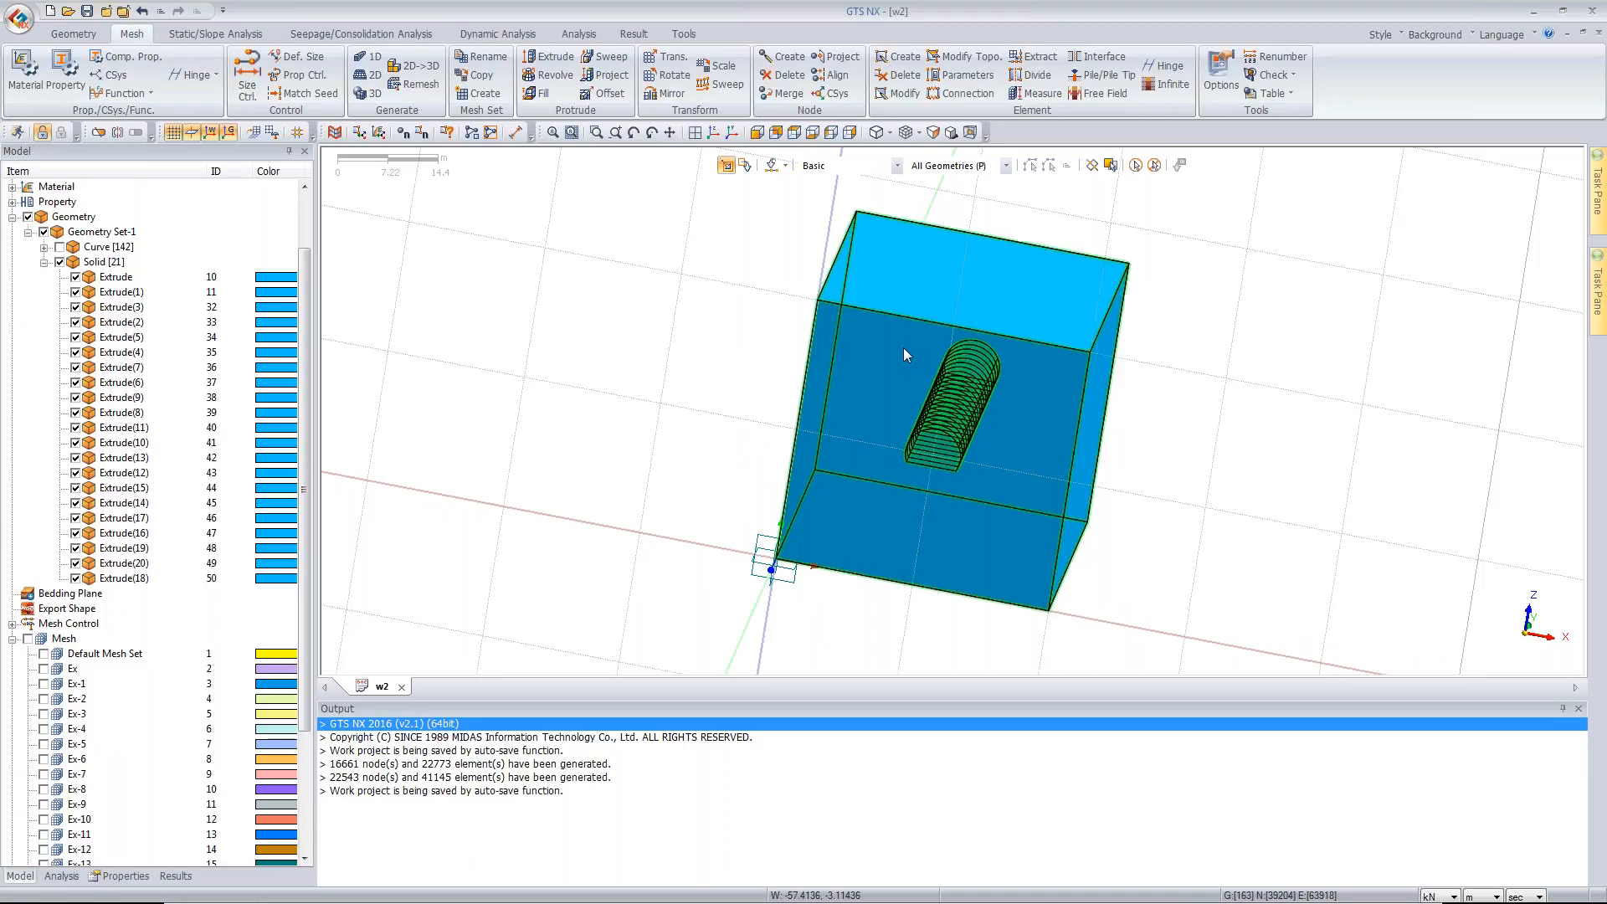
right_click(902, 348)
left_click(921, 380)
left_click(715, 134)
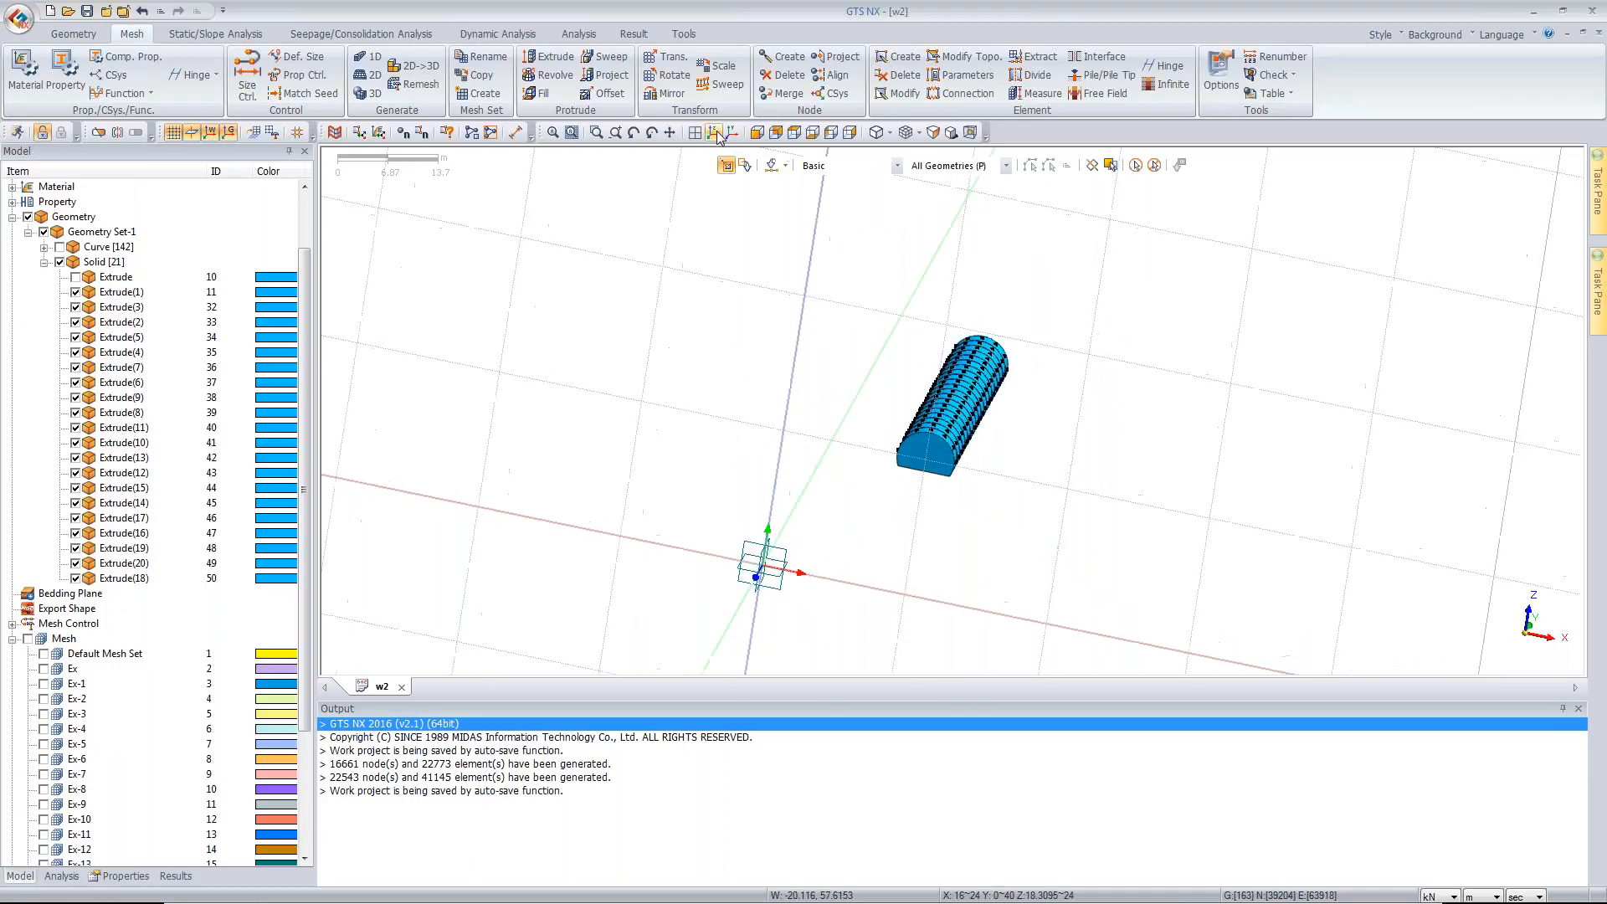
- Start Extract Element with the Face type, select all displayed tunnel segment faces and enable registration based on owner shape
left_click(1035, 56)
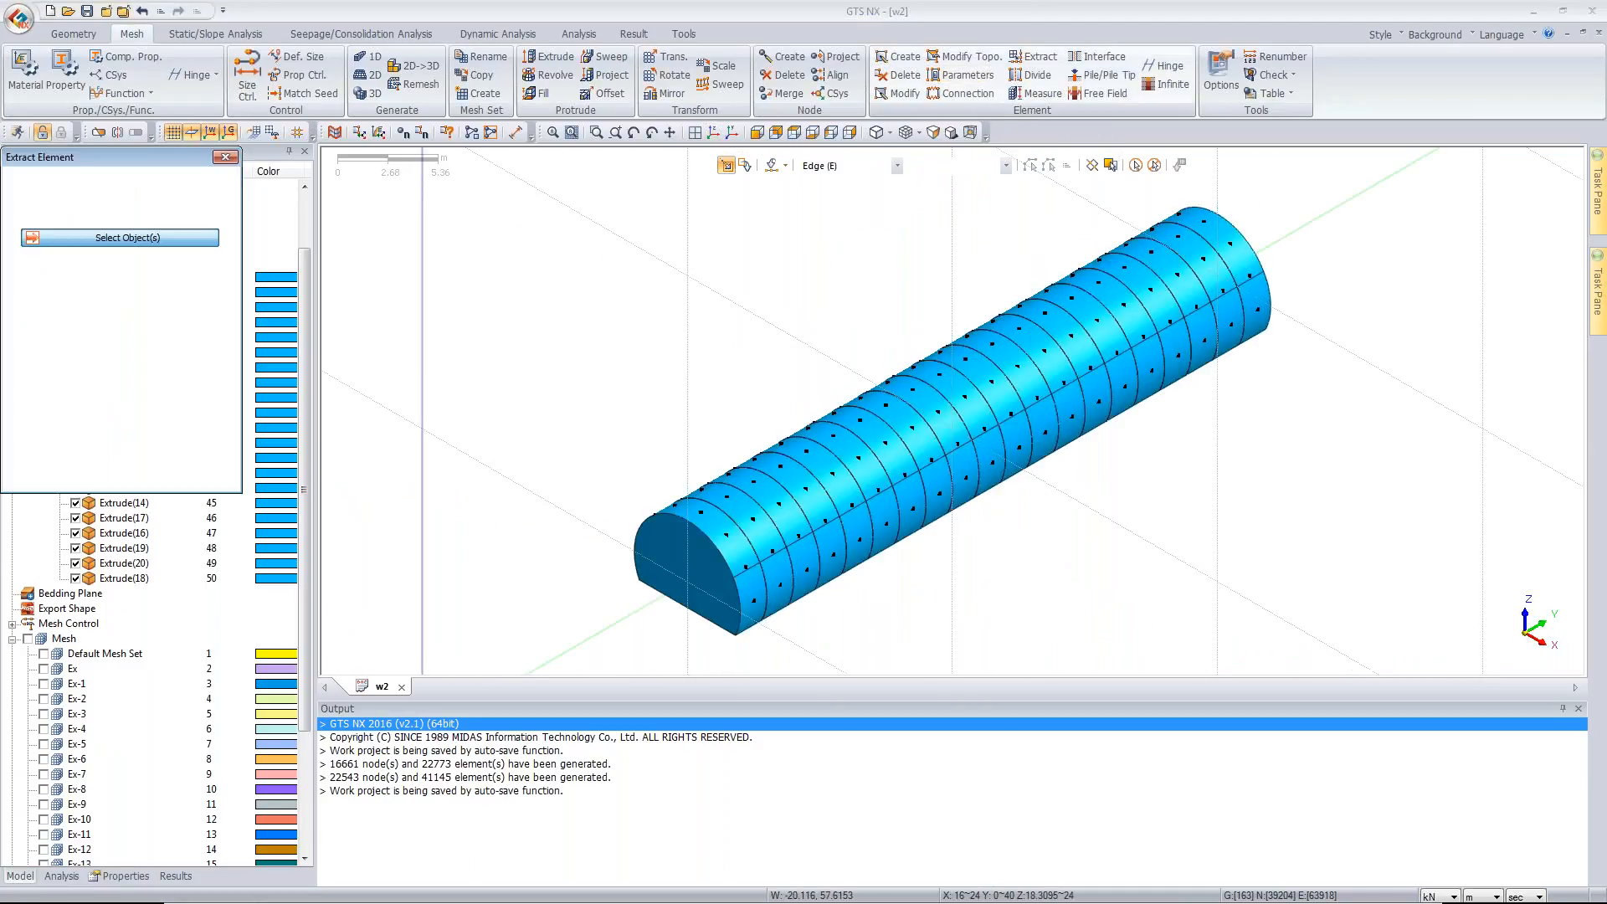
left_click(97, 211)
left_click(98, 234)
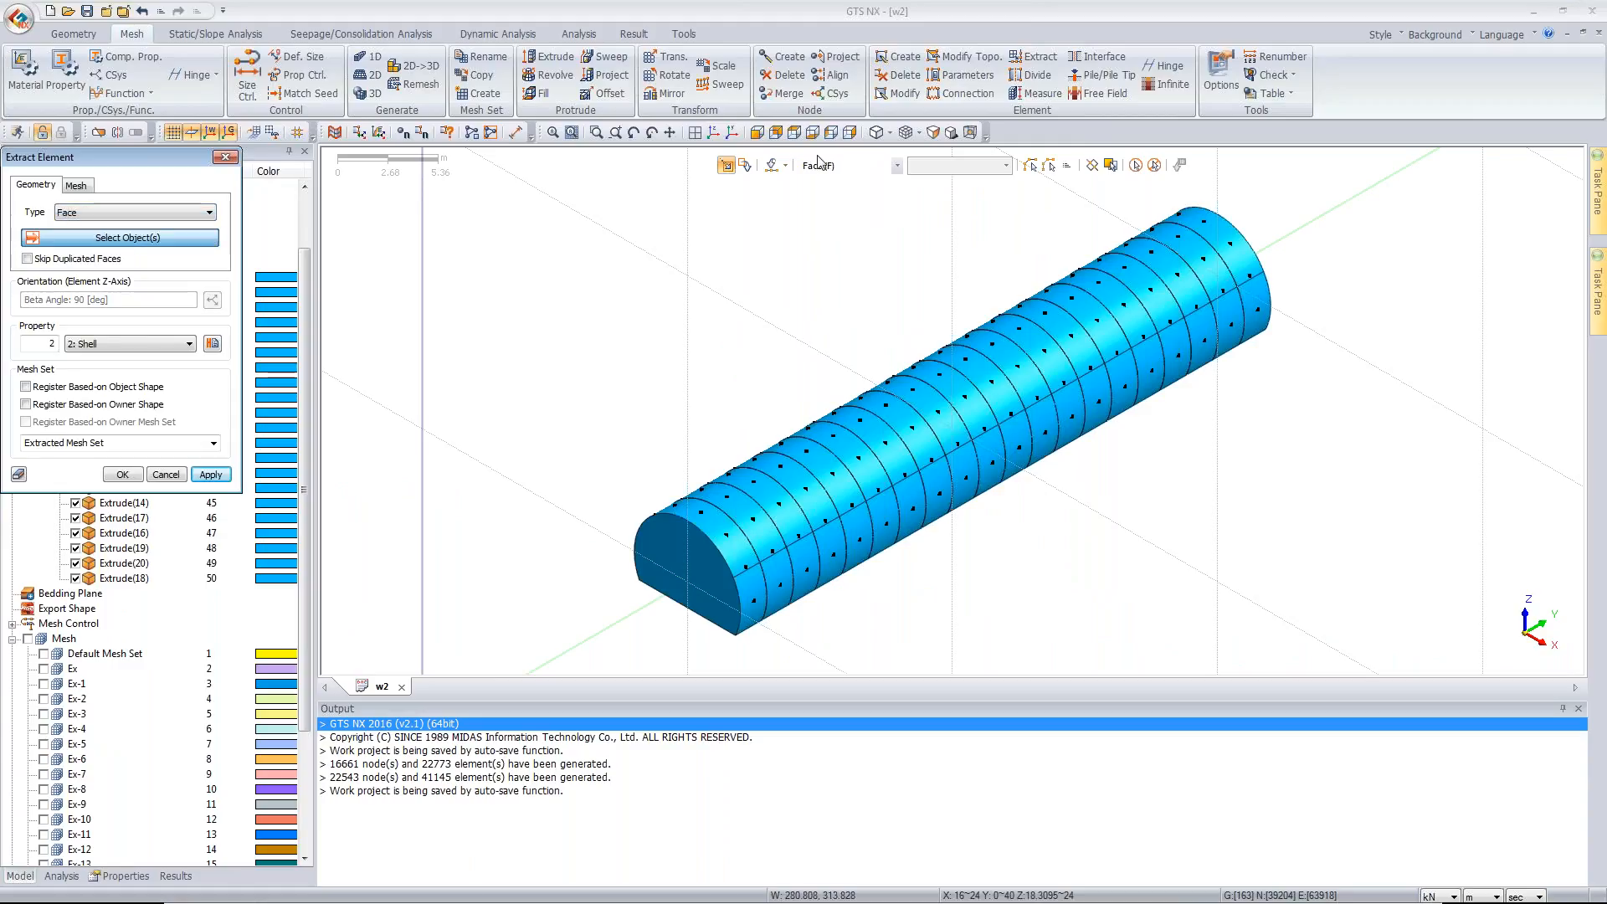
left_click(1136, 165)
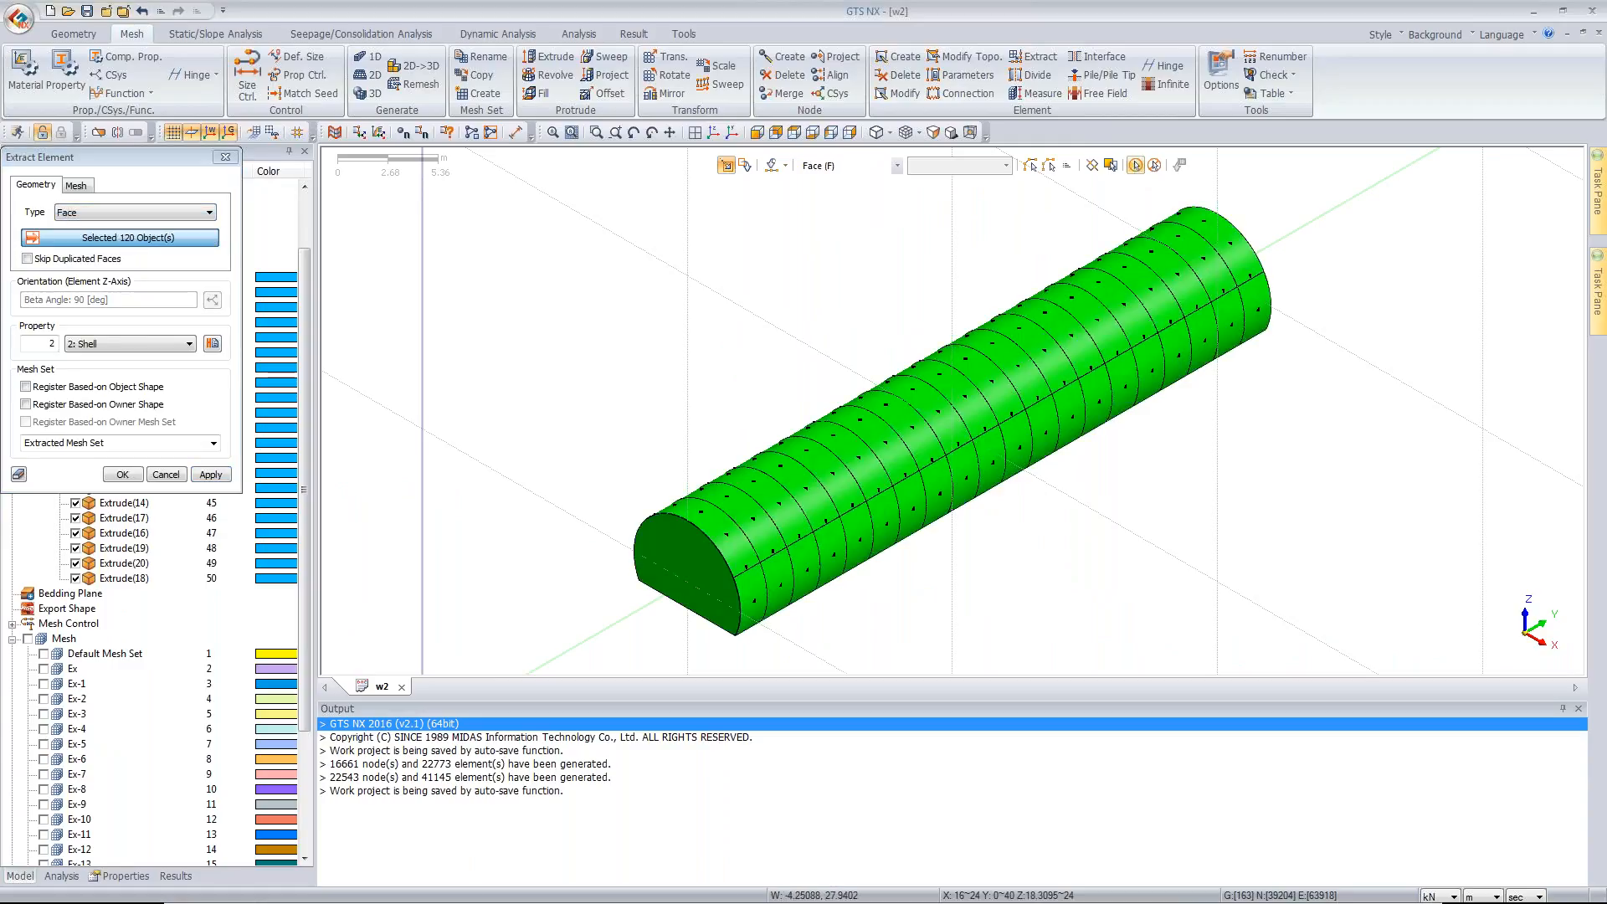
left_click(26, 405)
- Remove the tunnel's cross-section faces from the selection in the front view, keeping only the perimeter faces
left_click(758, 133)
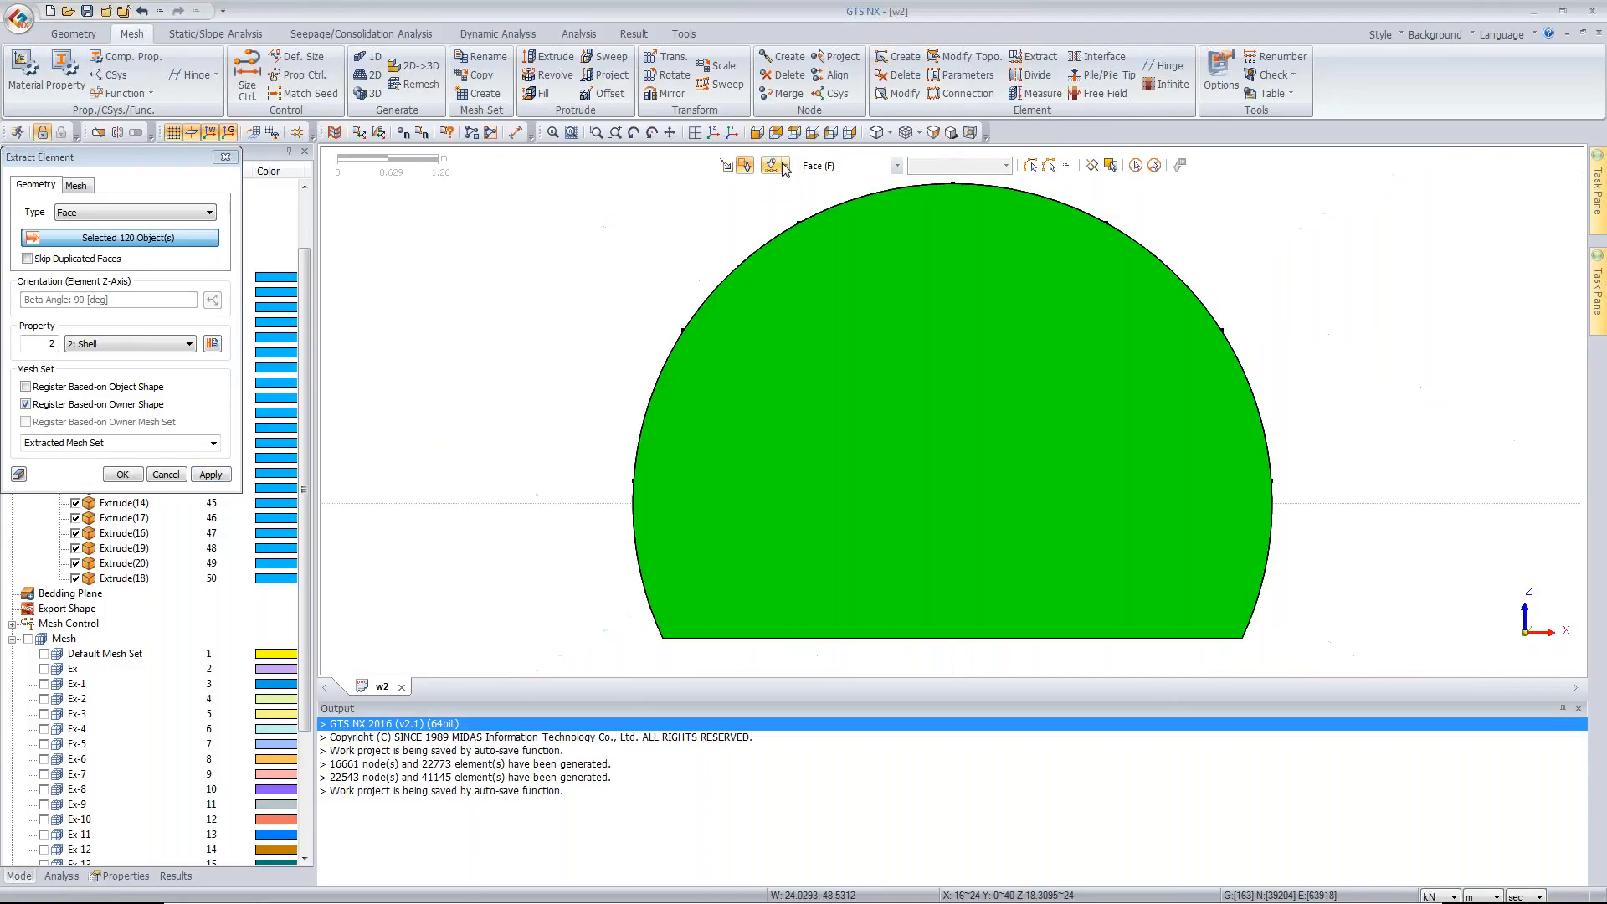
left_click(785, 166)
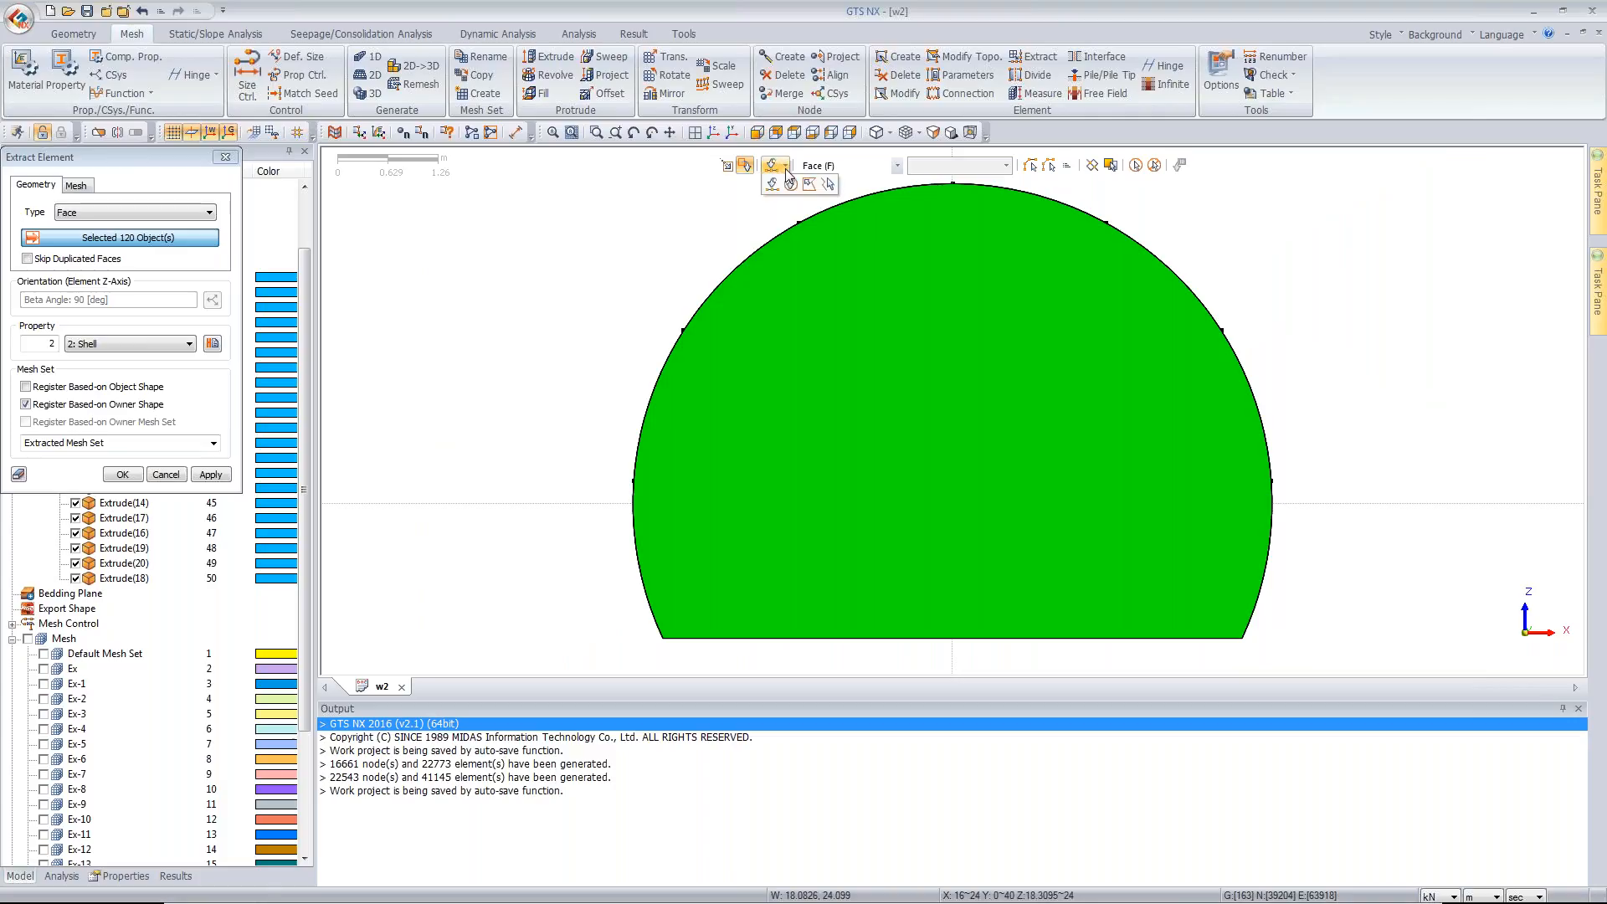
left_click(824, 184)
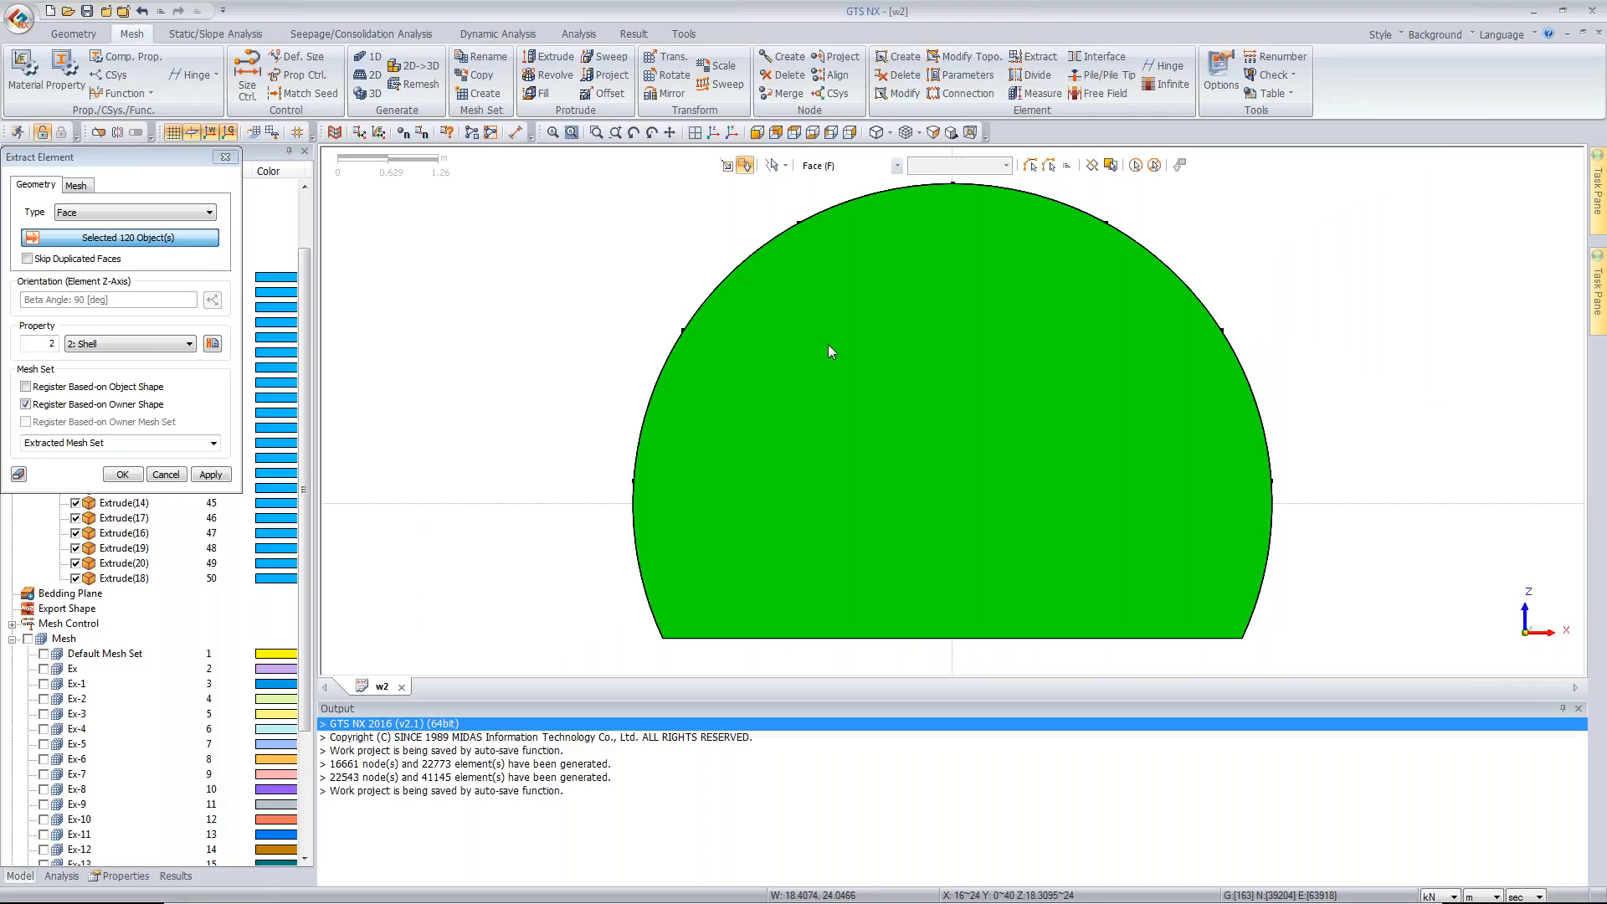
left_click(1163, 568)
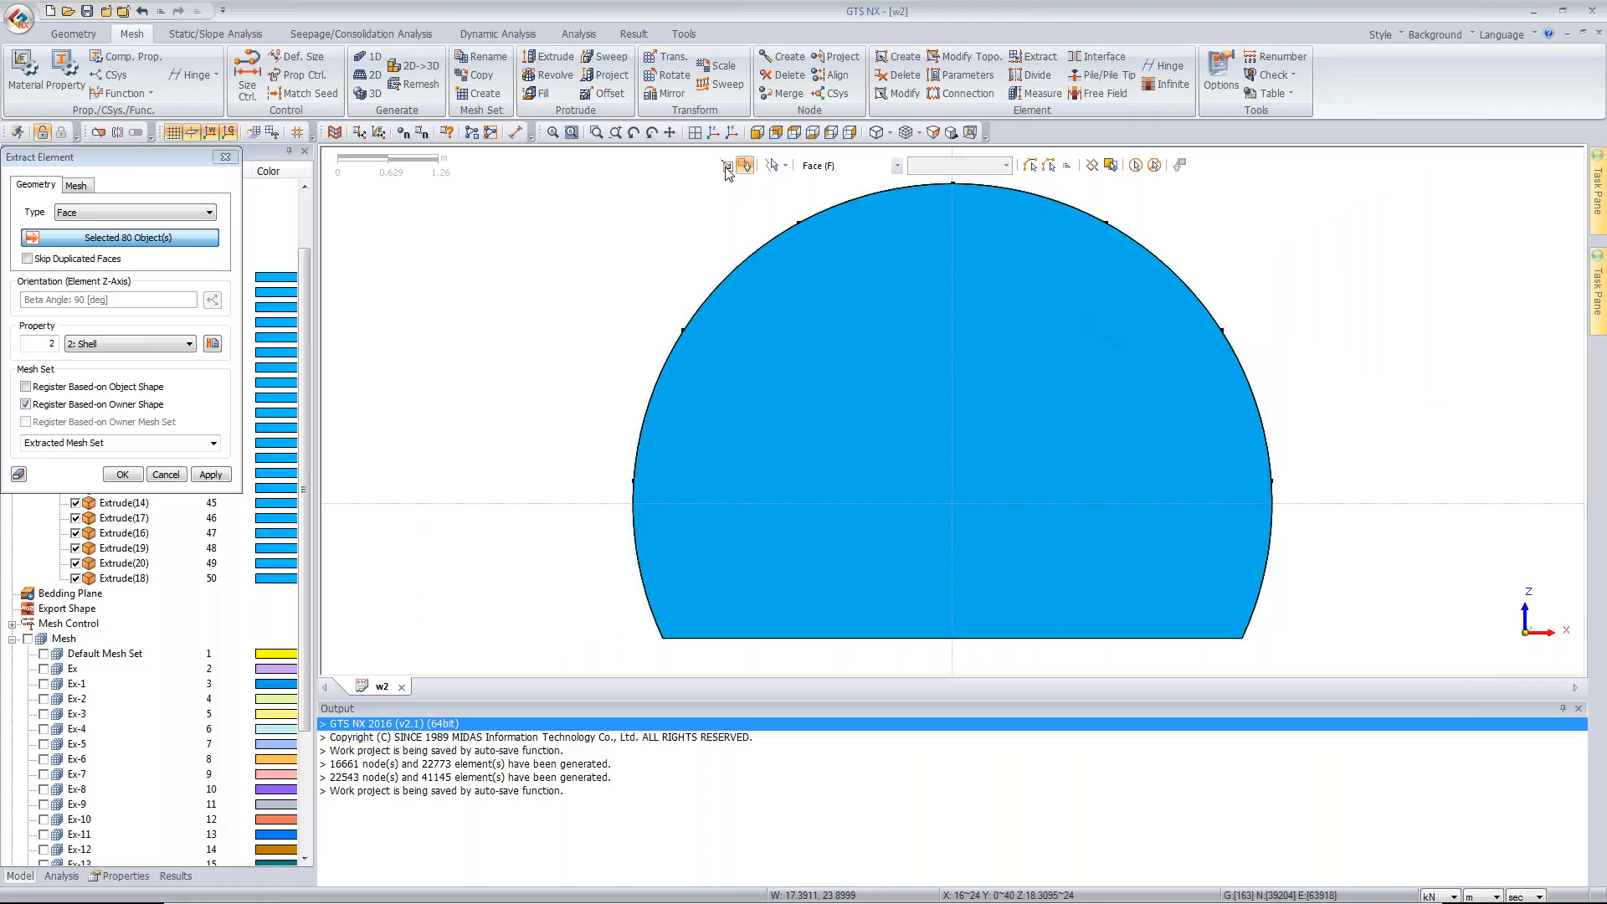
- Name the extracted mesh set Shell and extract the selected faces with the Shell property
left_click(84, 442)
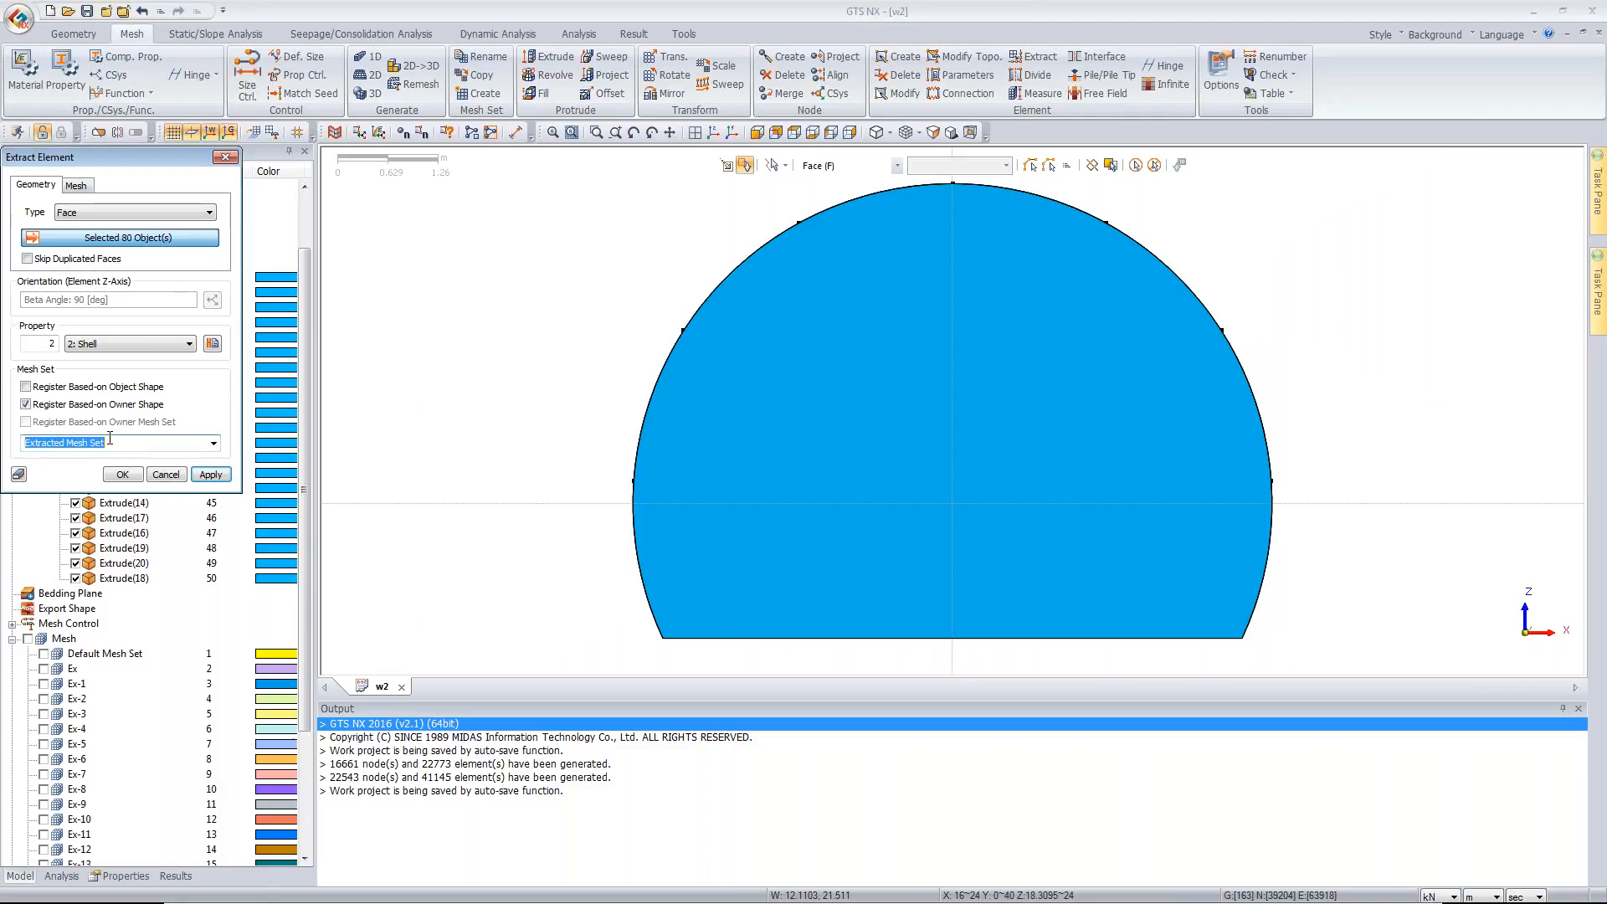
type("Shell")
left_click(122, 475)
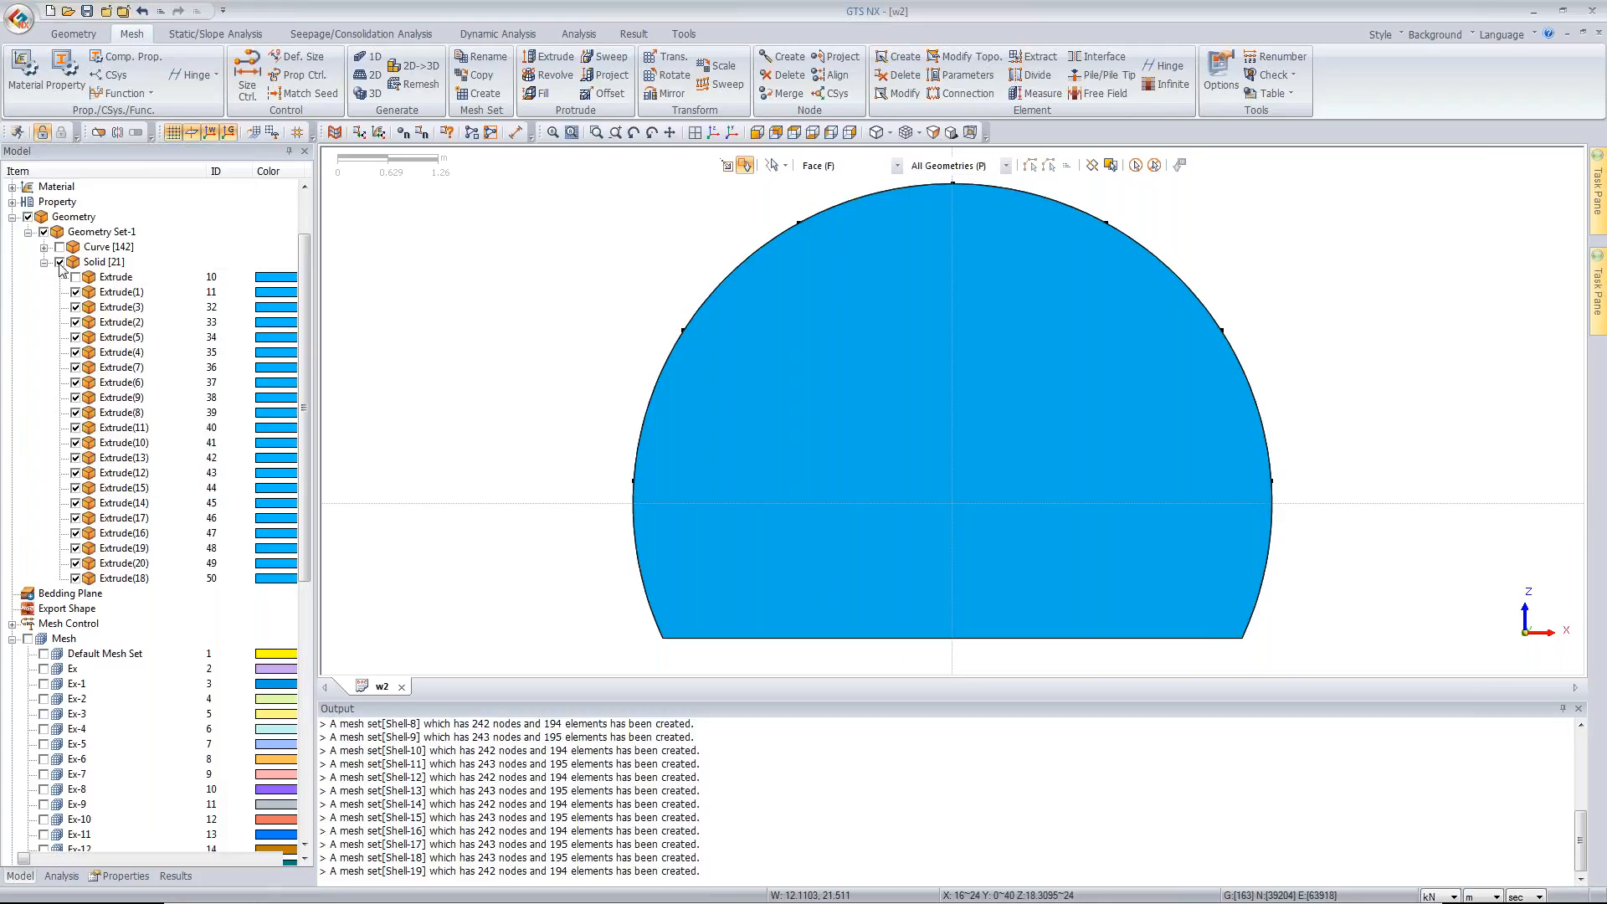
- Hide all the solids and examine how the numbering of the extracted Shell mesh sets follows the tunnel order
left_click(59, 263)
left_click(696, 133)
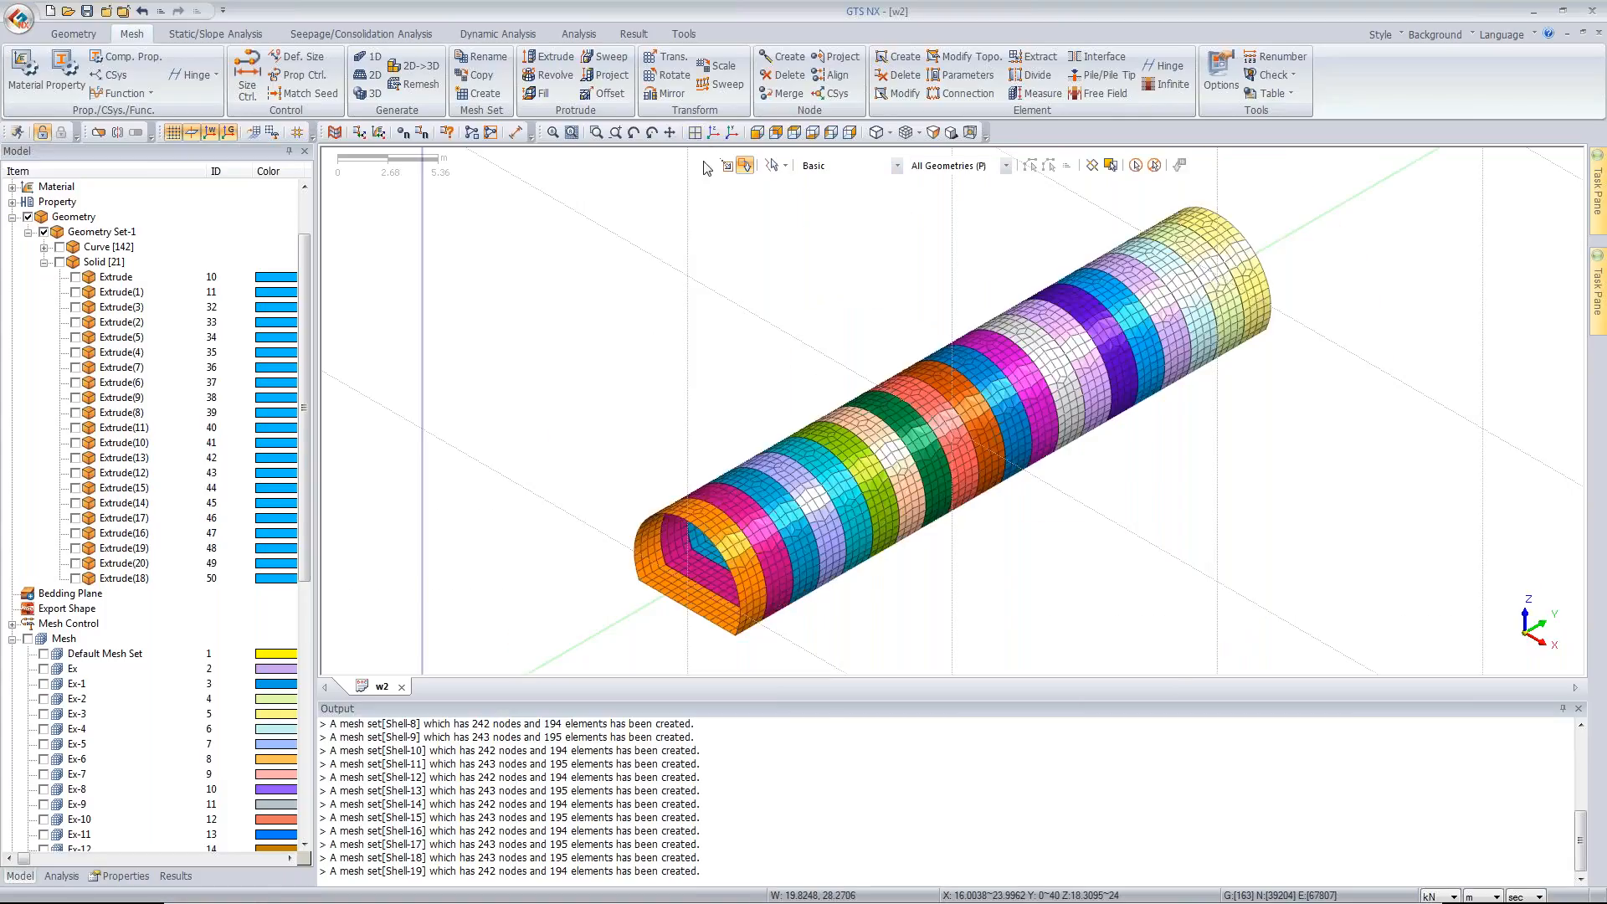
scroll(275, 636, "down", 7)
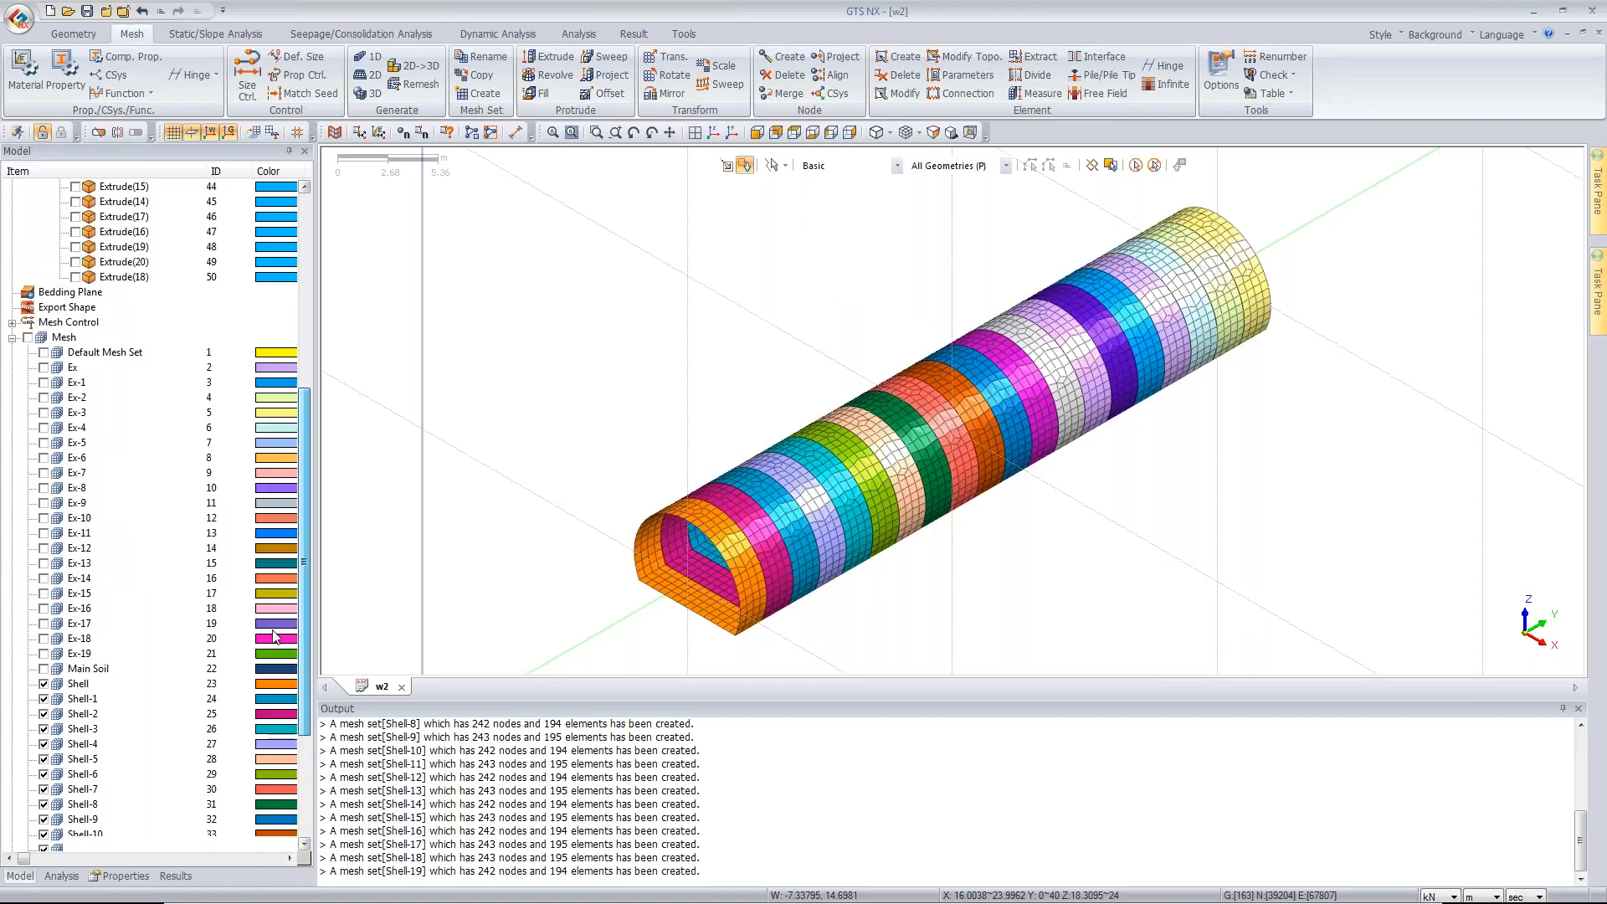
scroll(274, 636, "down", 4)
left_click(44, 503)
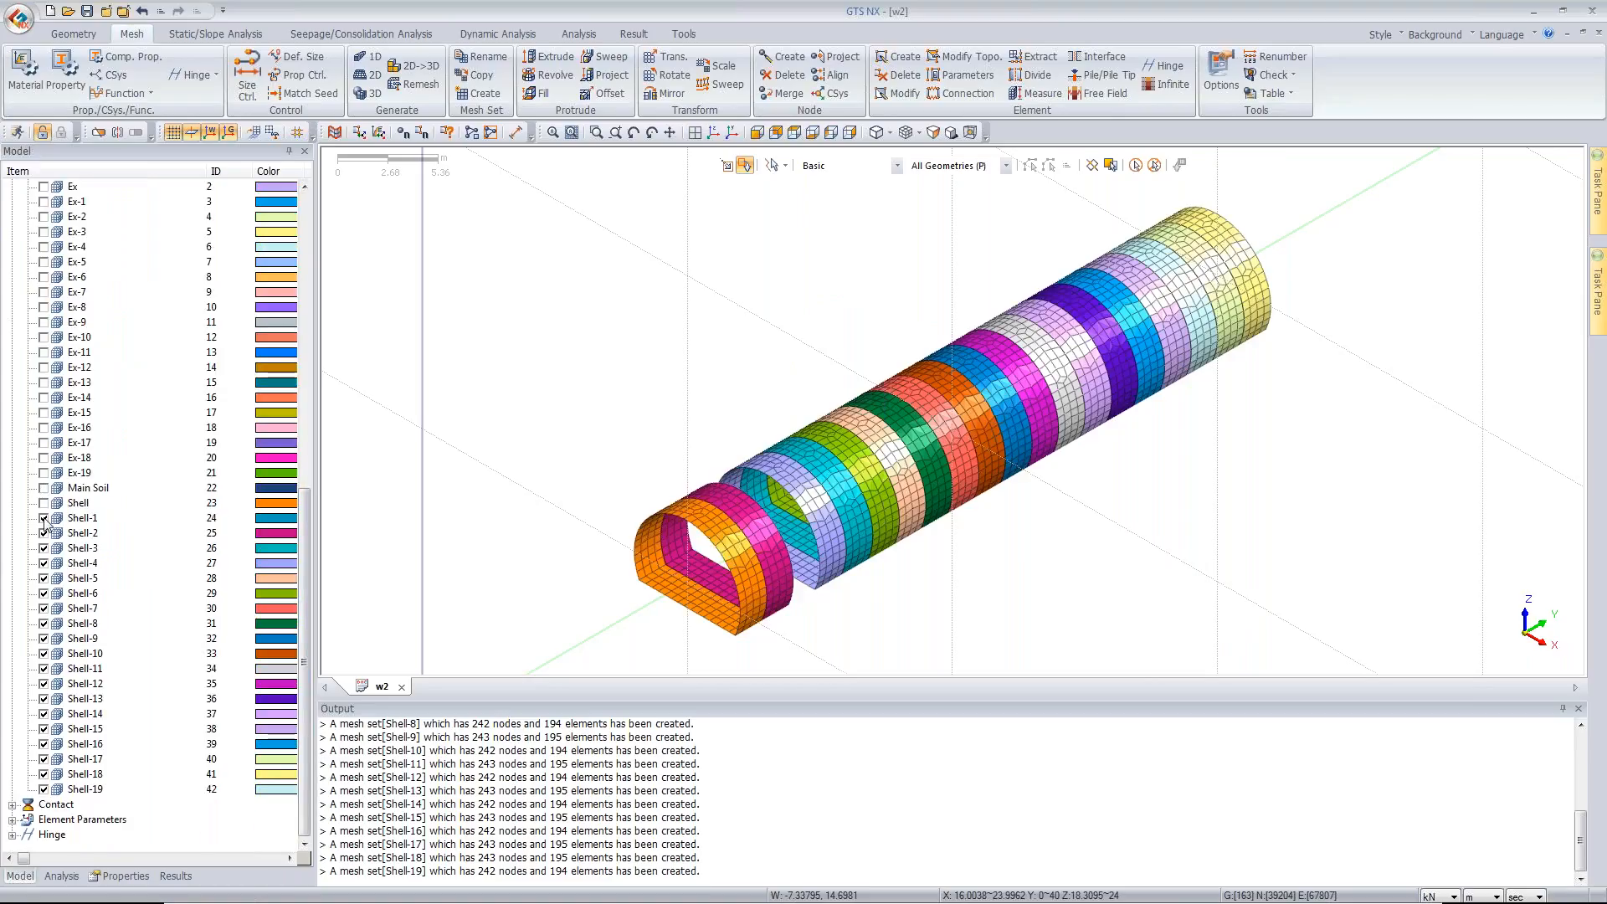
left_click(43, 518)
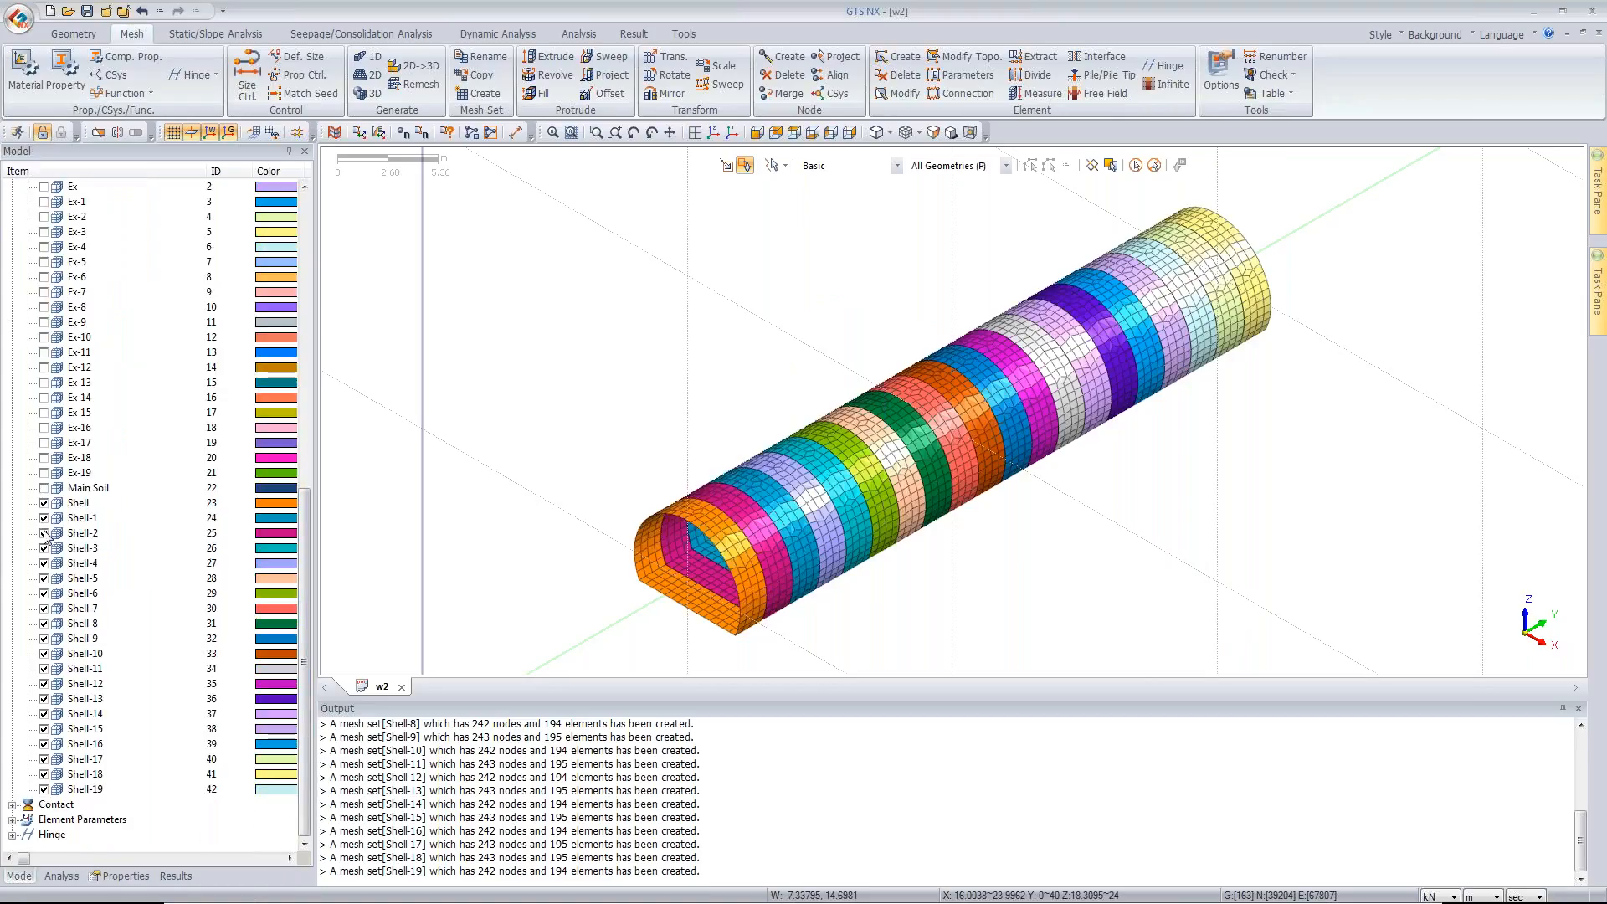
middle_click_drag(575, 449, 598, 447)
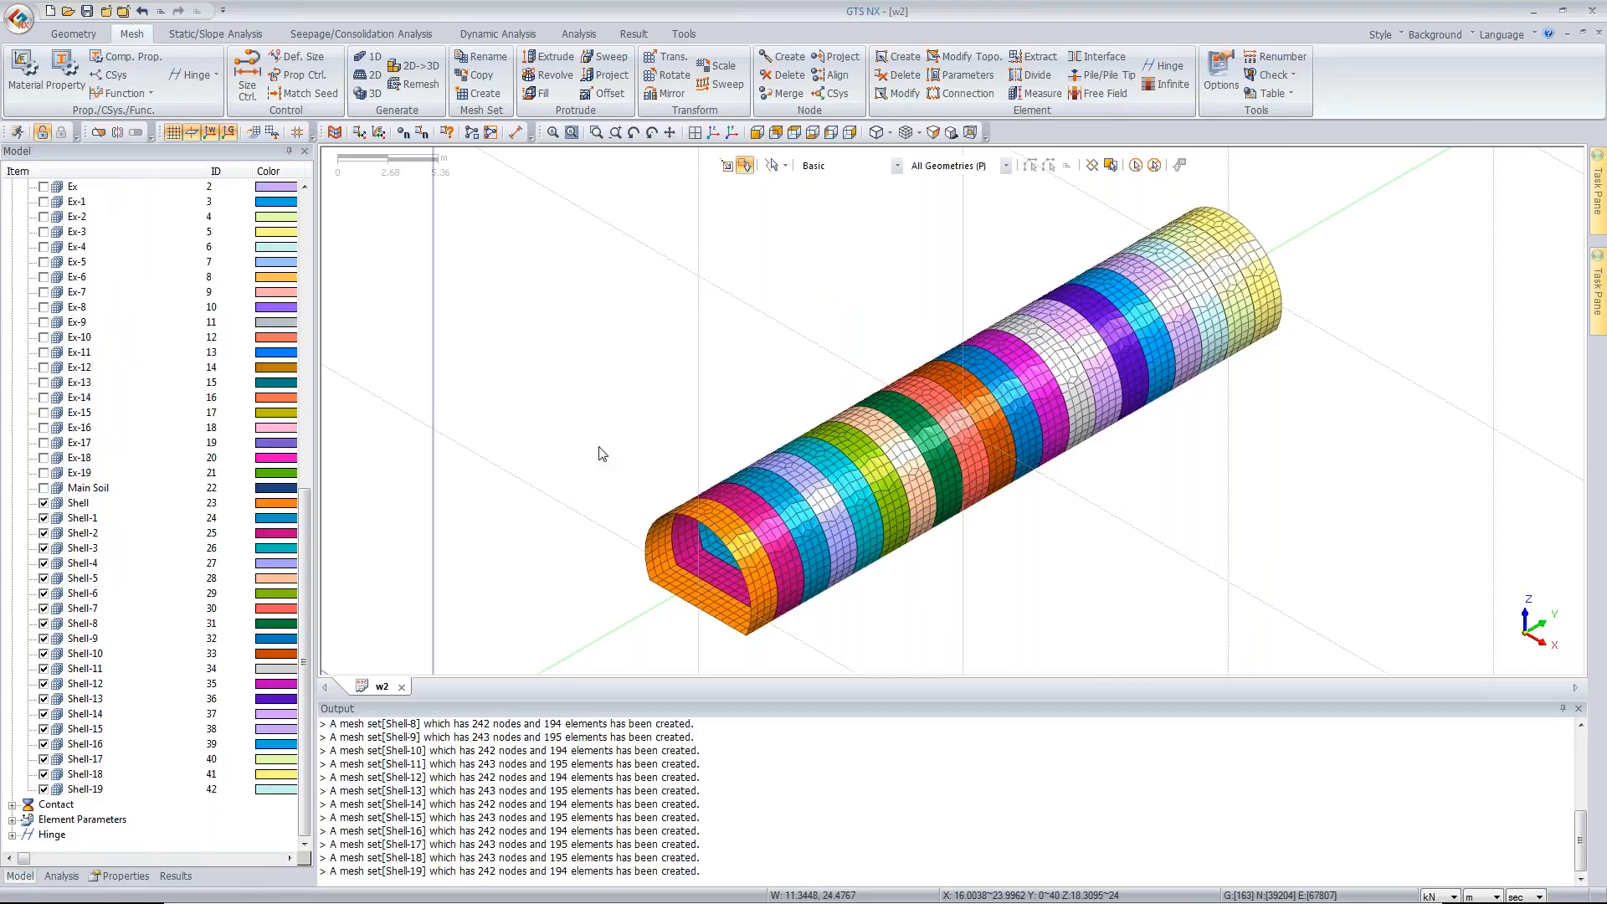
scroll(667, 518, "down", 2)
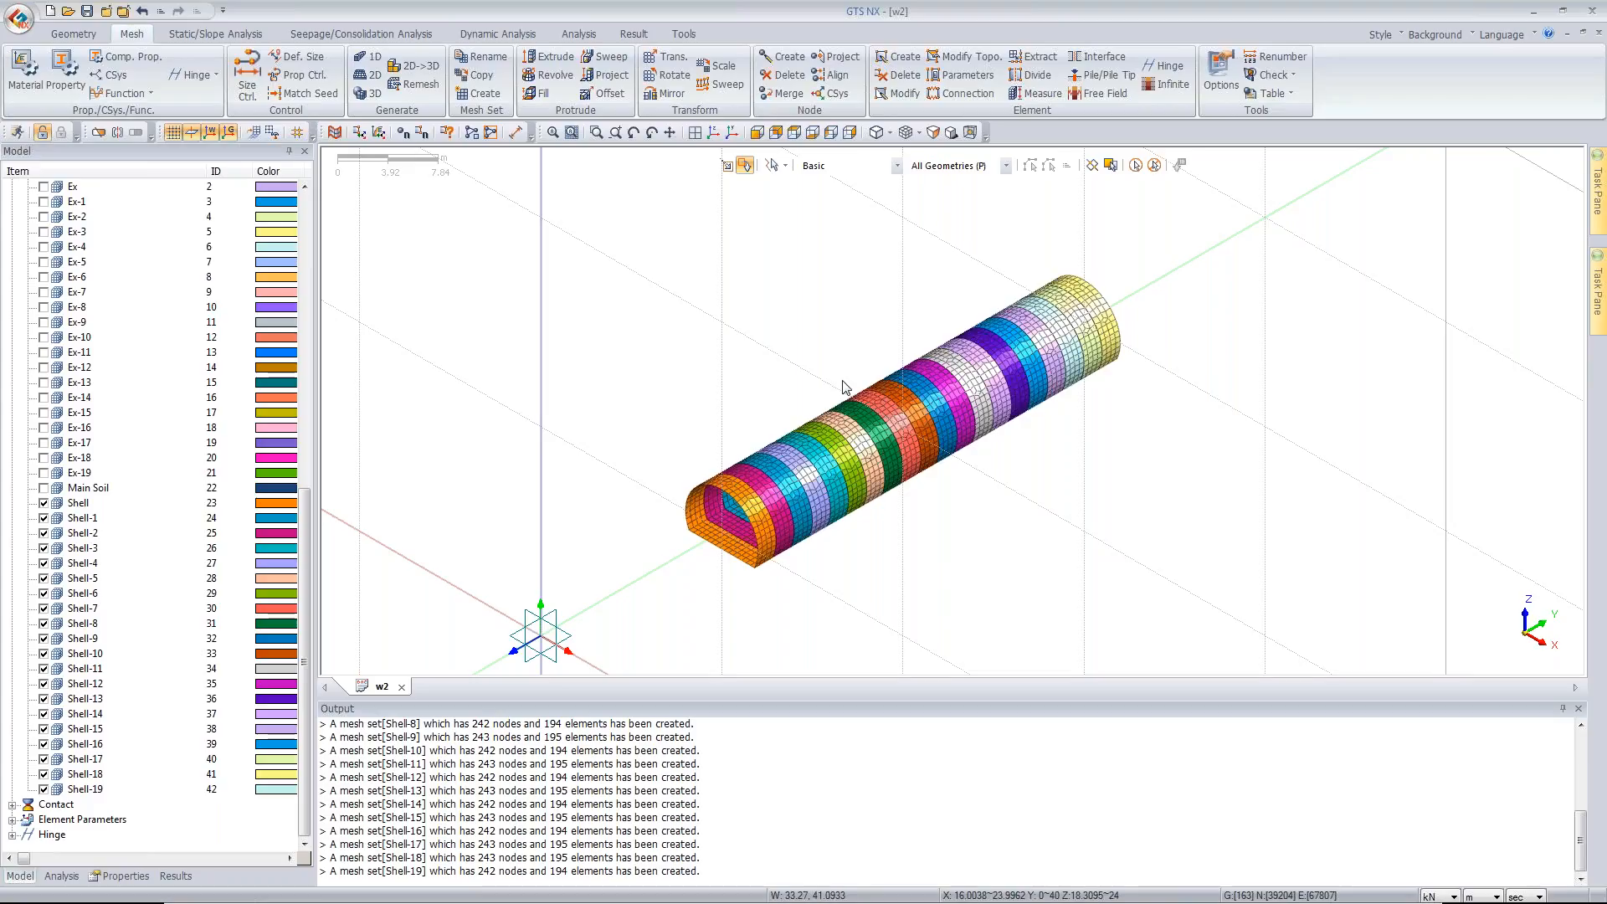
- Rename all displayed shell mesh sets with the name Shell-0 and starting suffix 1, sorted by Y first in ascending order
key("m")
left_click(481, 56)
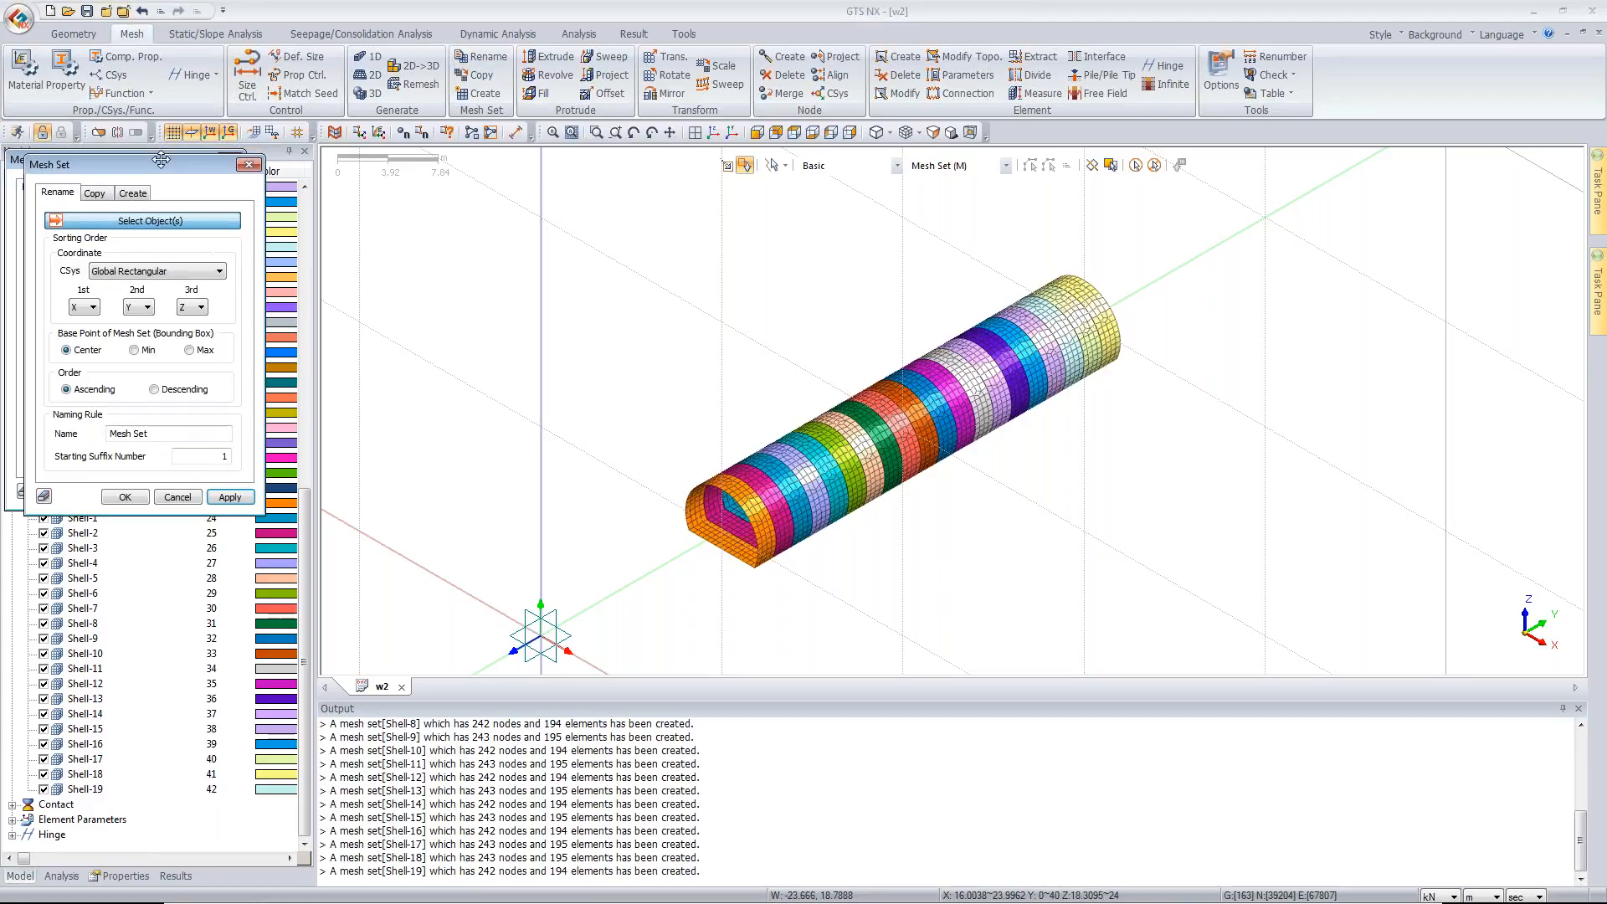
left_click(1135, 165)
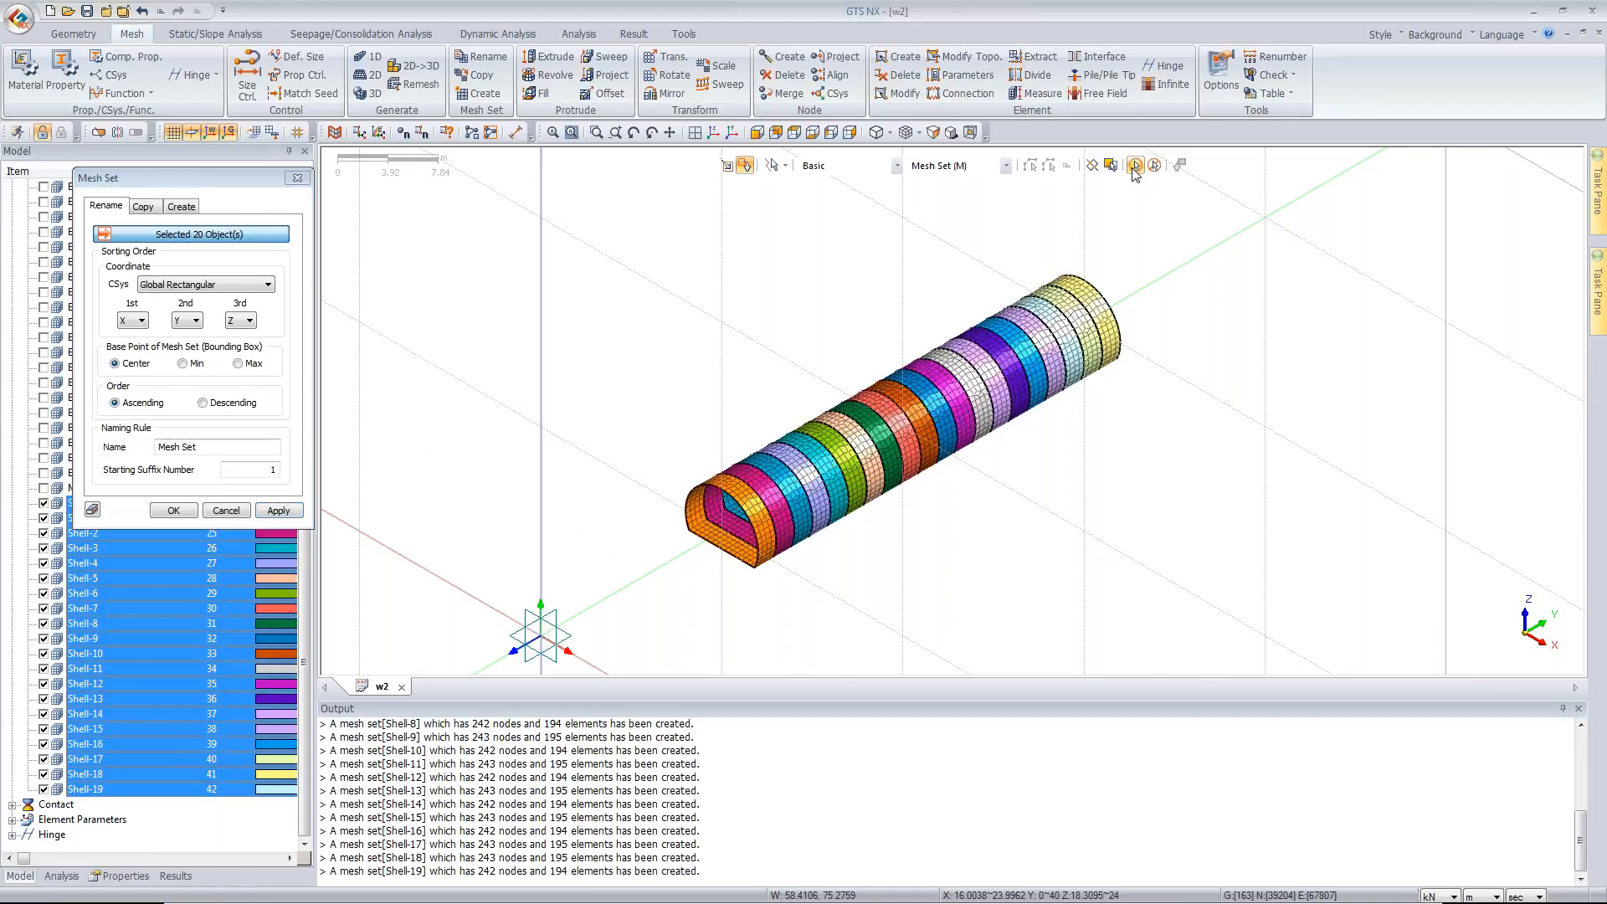
middle_click_drag(525, 388, 658, 349)
scroll(661, 354, "down", 1)
left_click(134, 320)
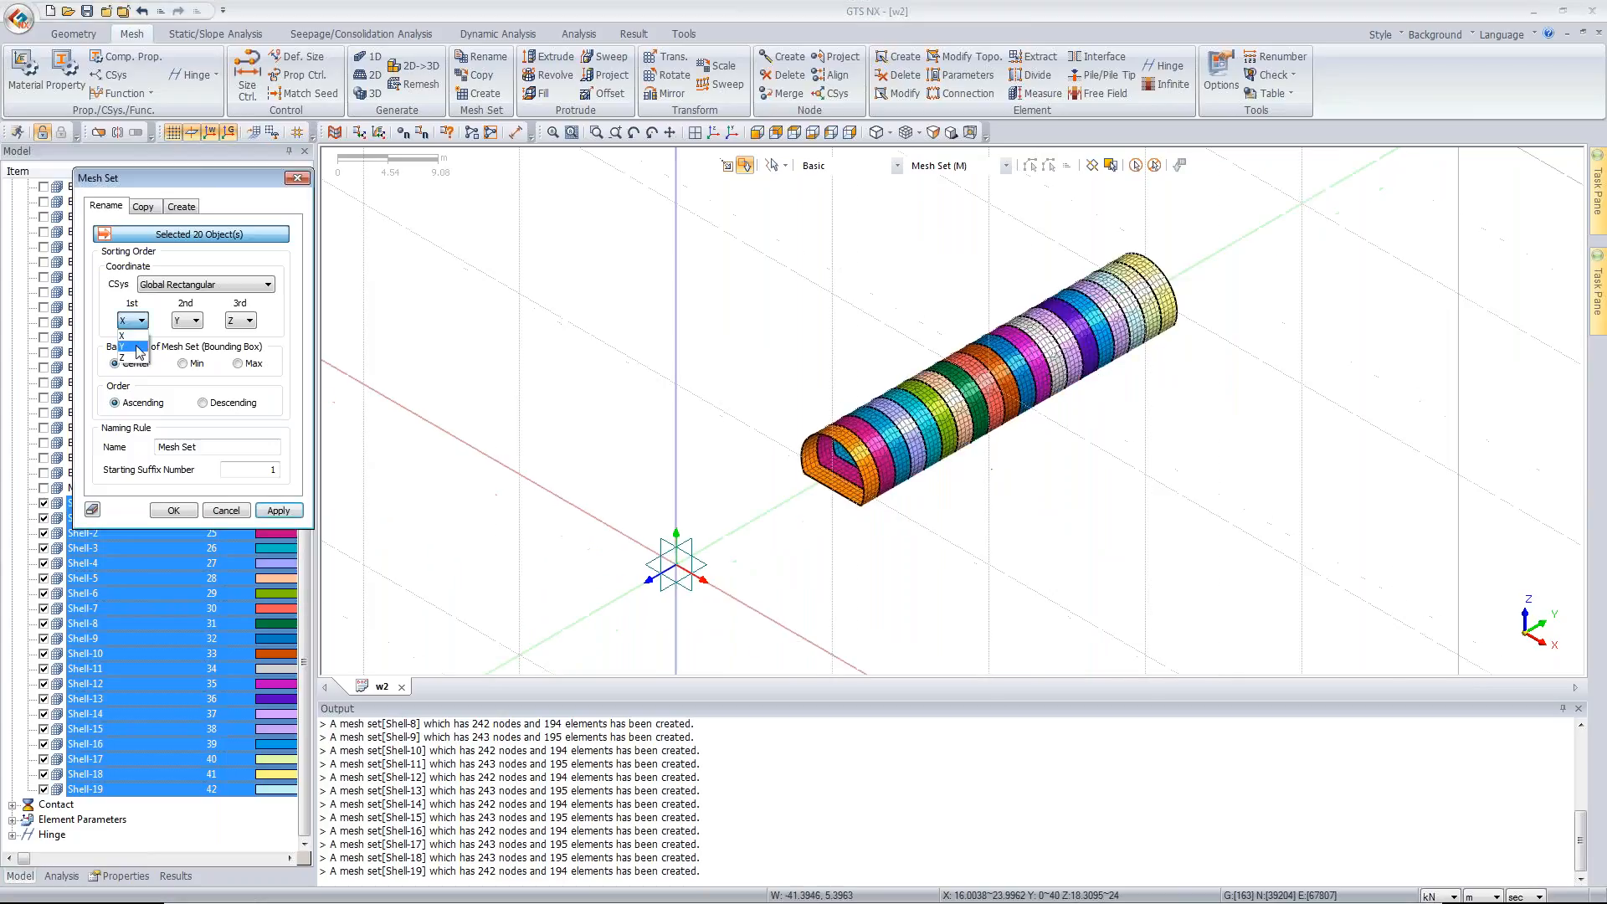
left_click(137, 347)
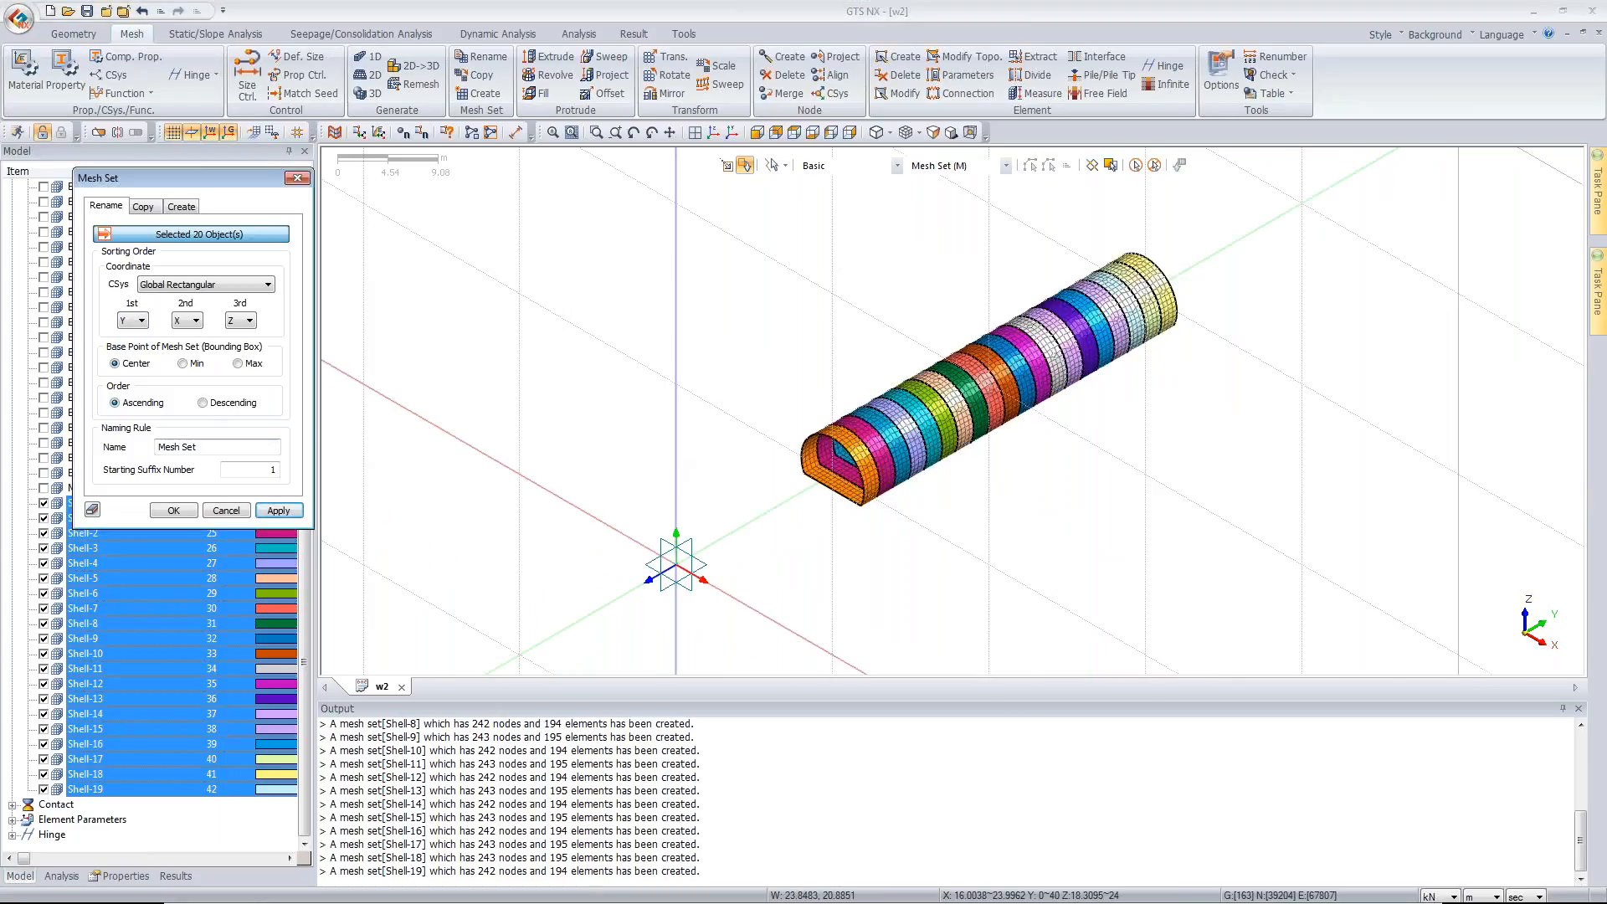
left_click_drag(205, 447, 157, 447)
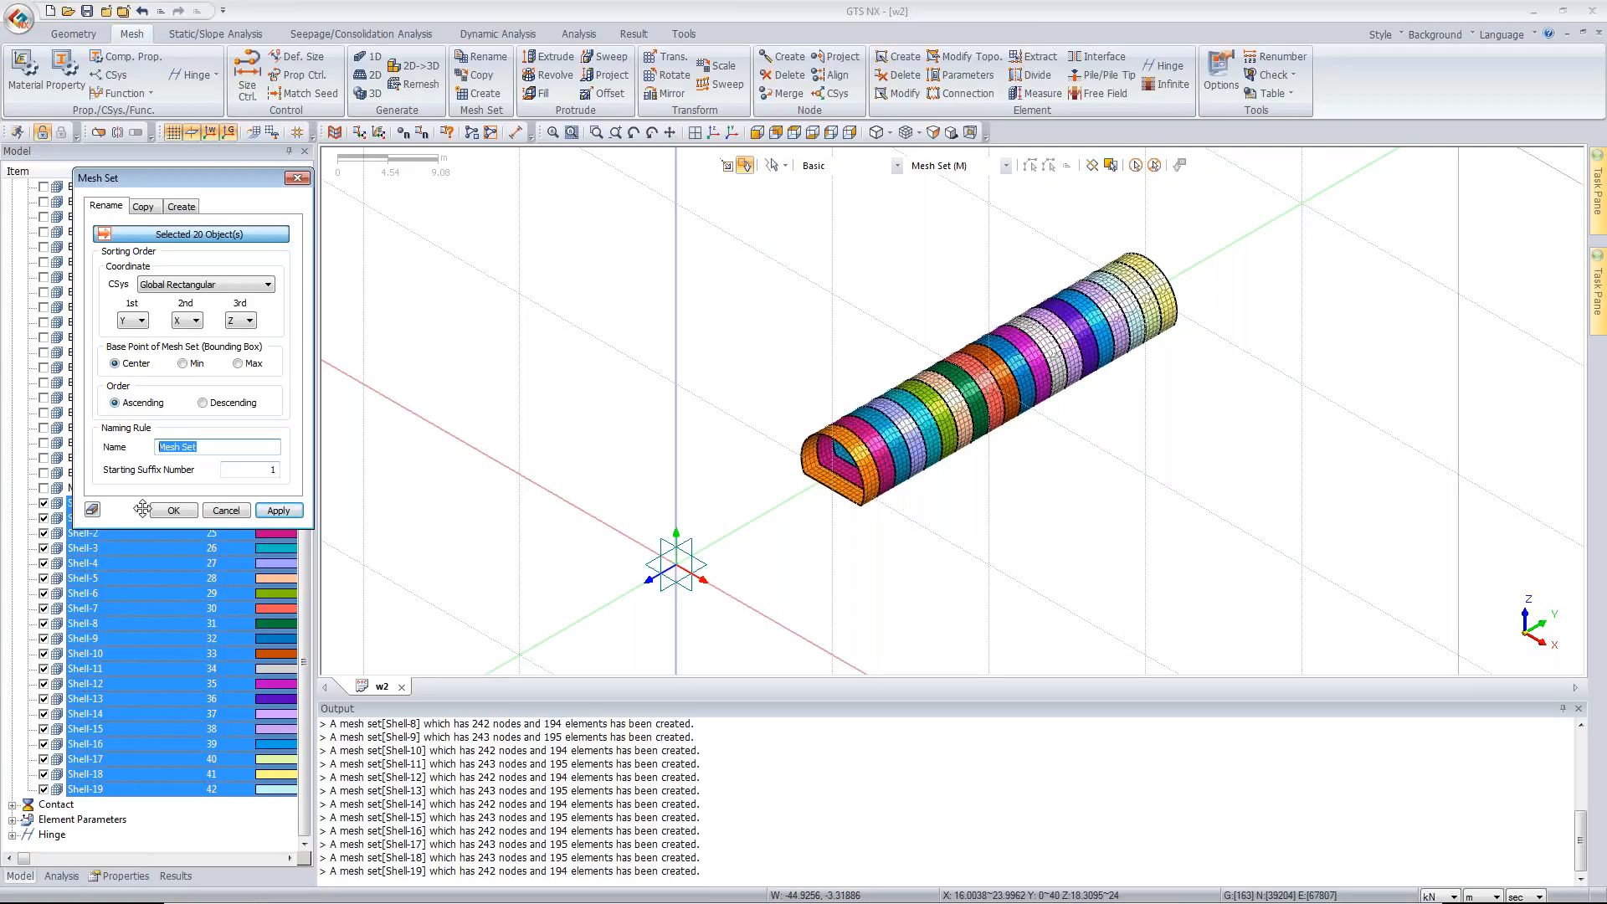
type("Shell-0")
left_click(173, 510)
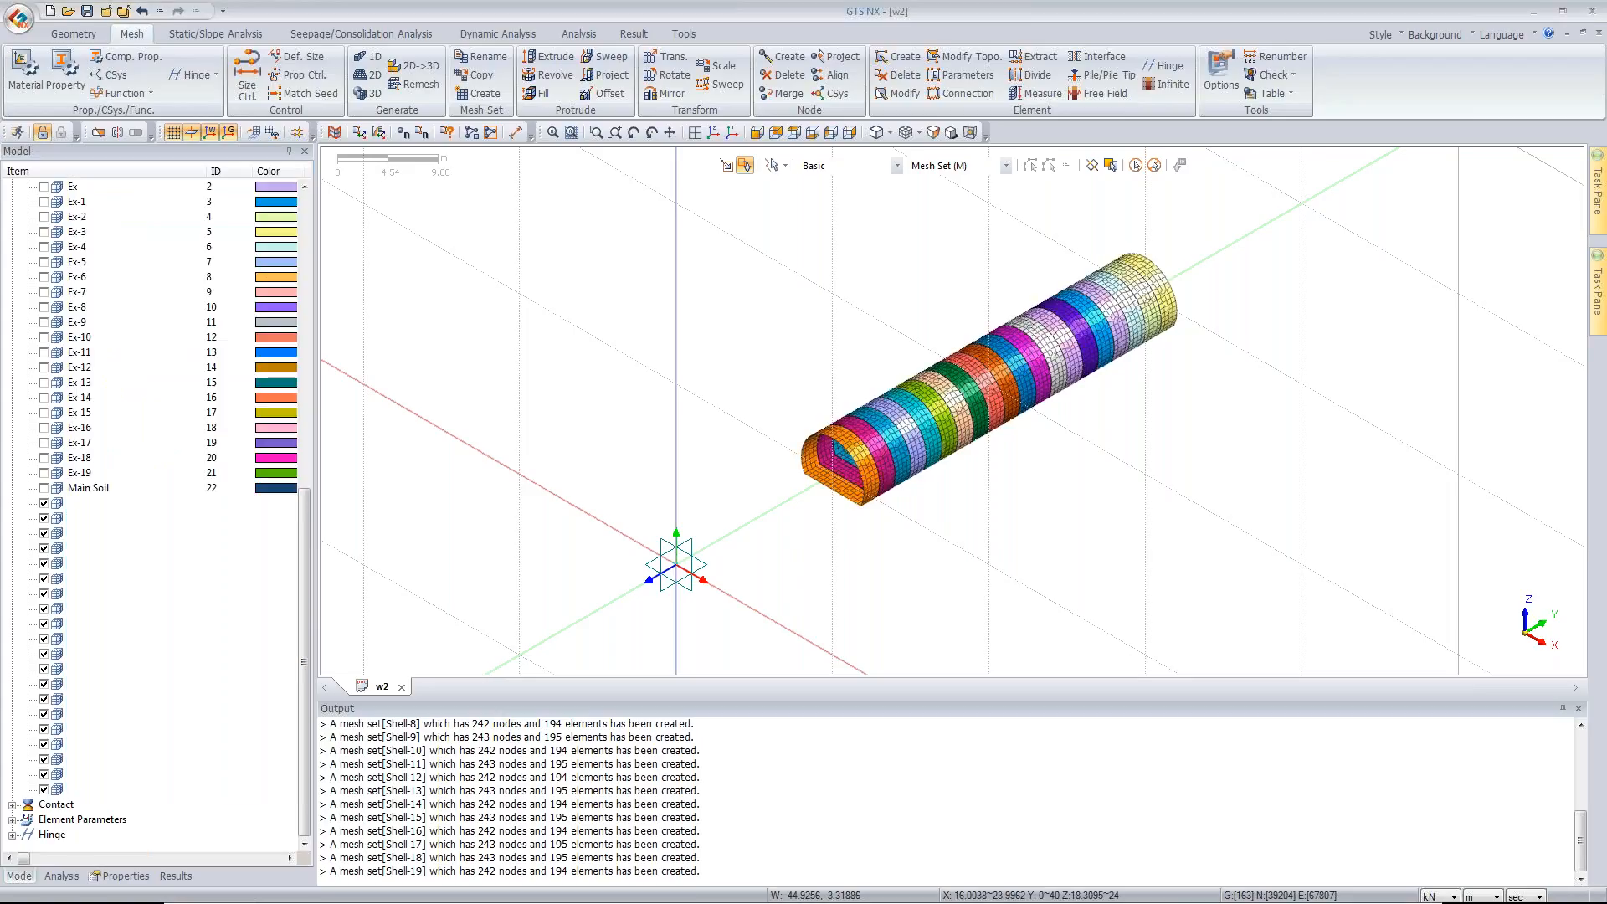
- Sort the mesh sets in the model tree by name
left_click_drag(308, 508, 308, 242)
right_click(109, 654)
mouse_move(183, 869)
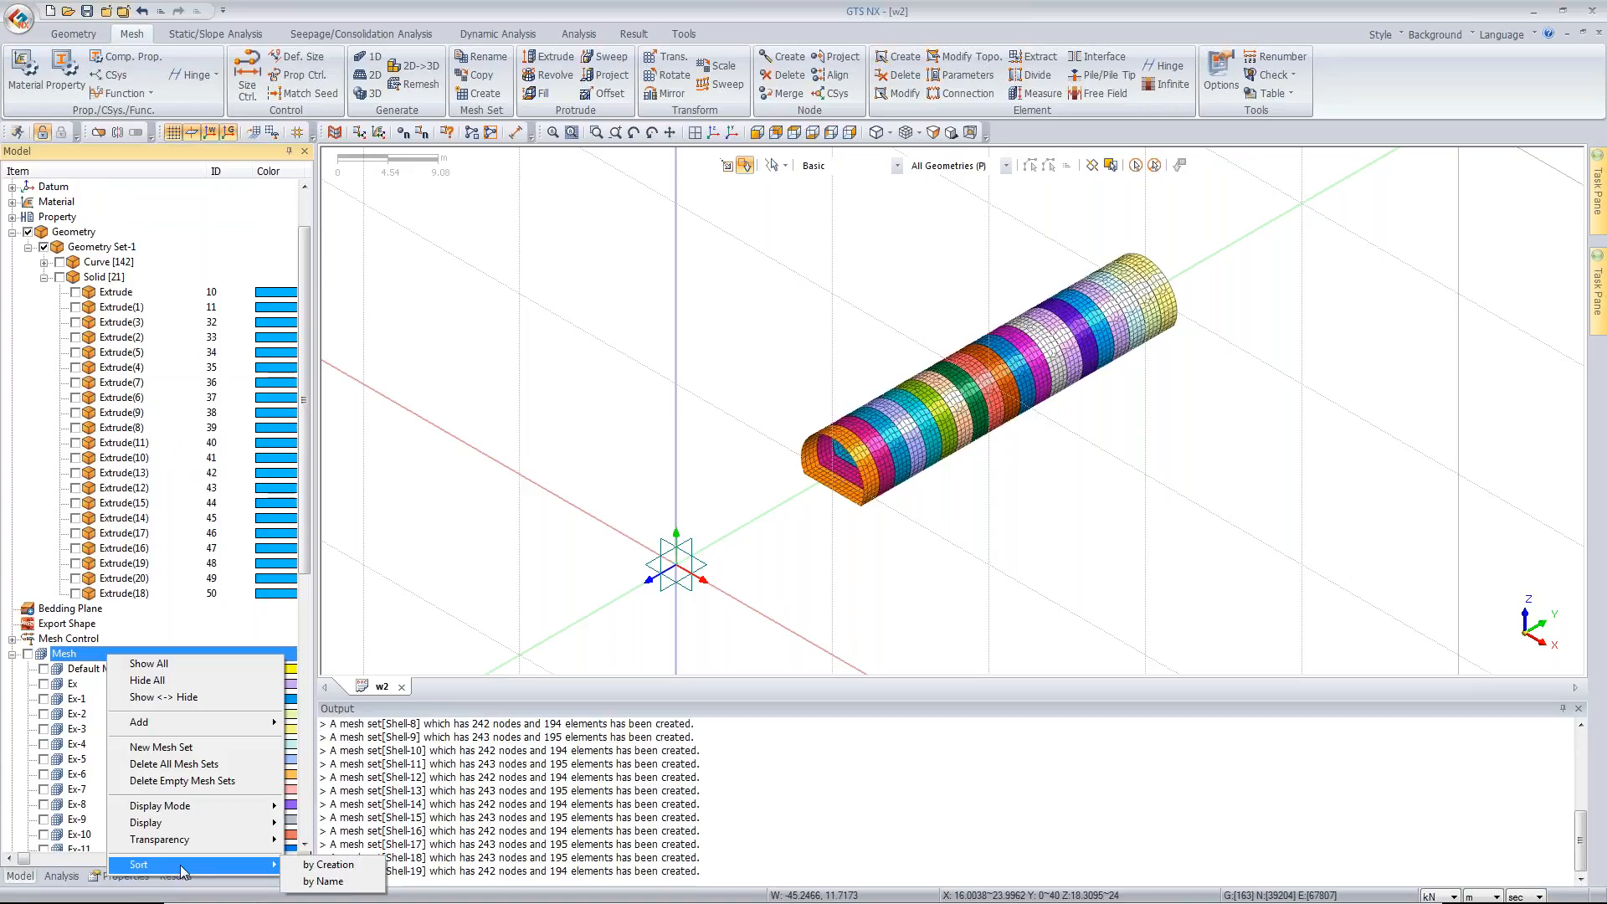
left_click(324, 881)
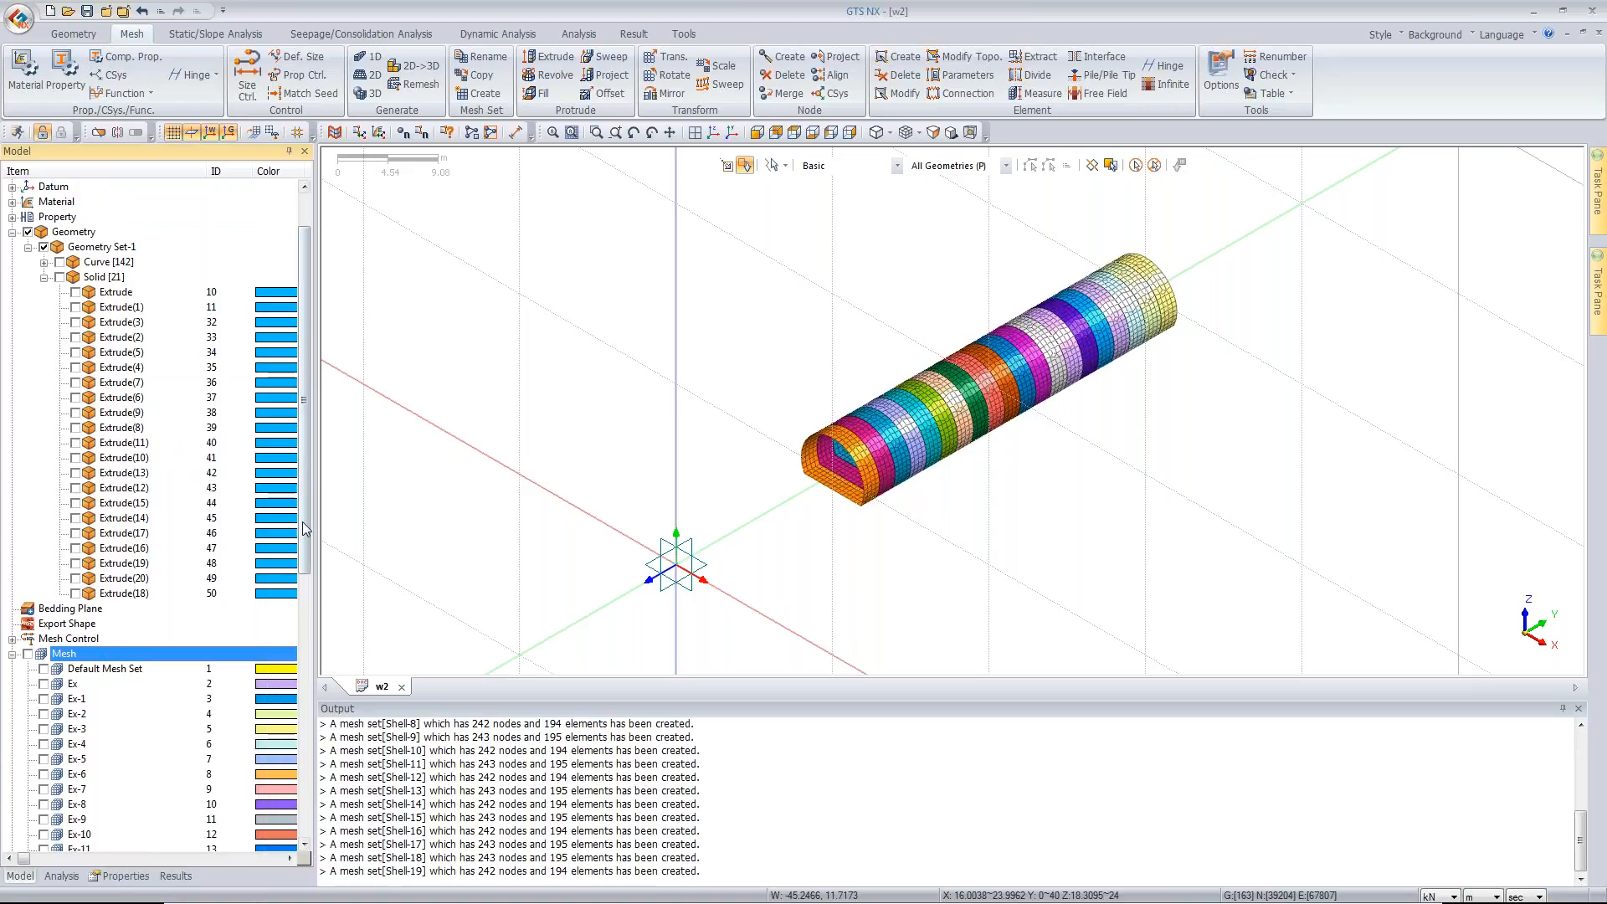
- Check the order of the renamed shell mesh sets by toggling the visibility of the first few, starting with Shell-001
left_click_drag(303, 522, 315, 777)
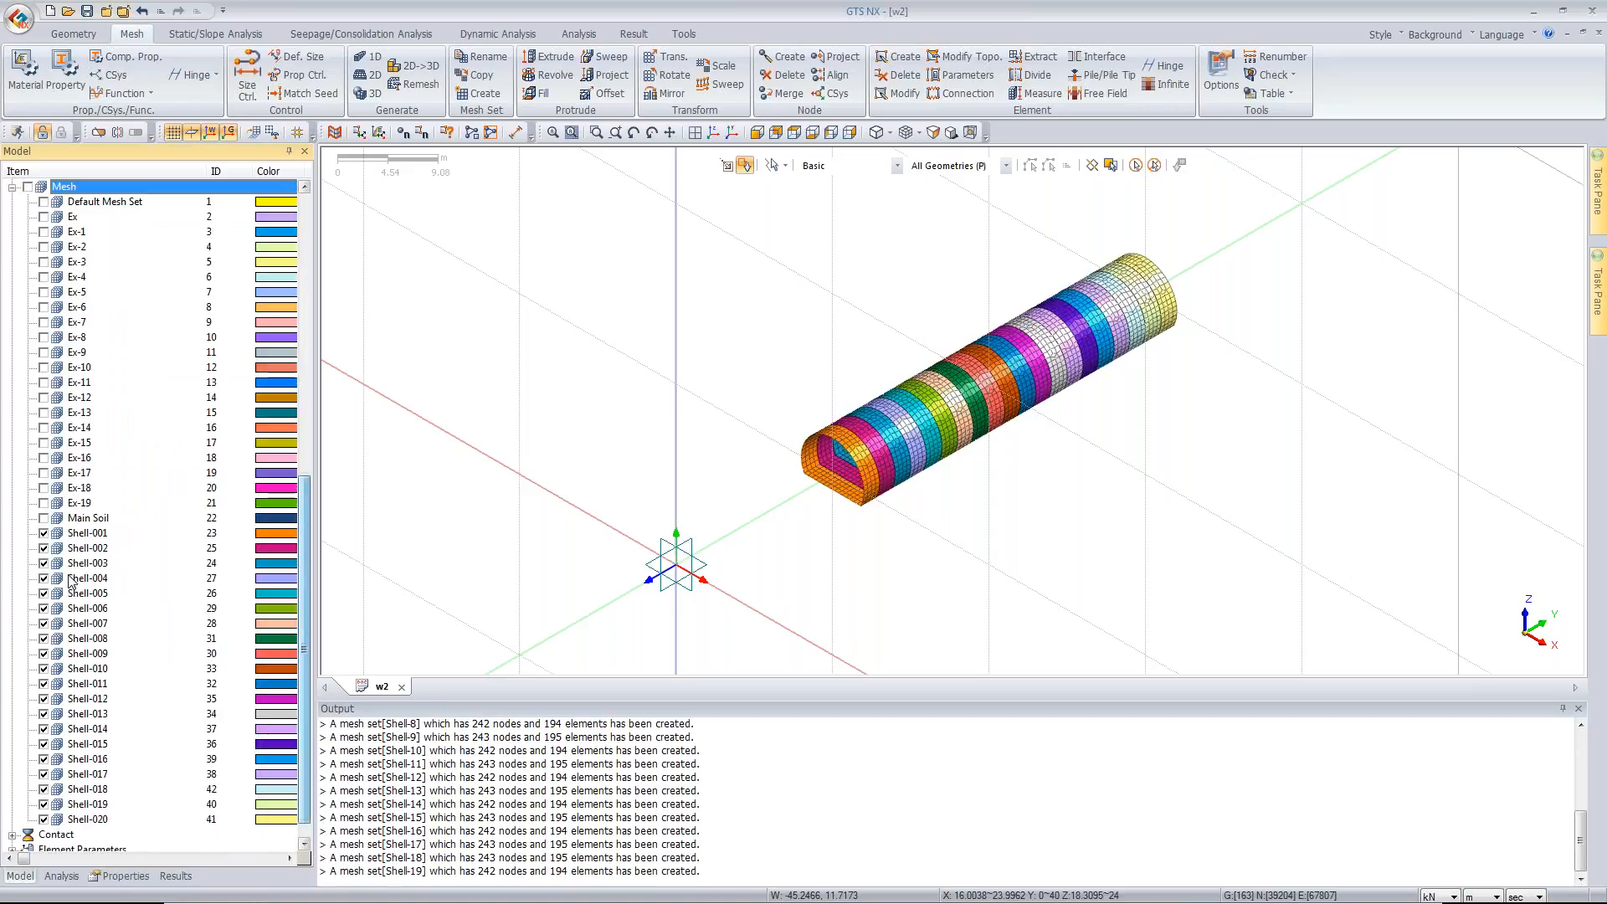
left_click(44, 533)
left_click(45, 548)
left_click(45, 563)
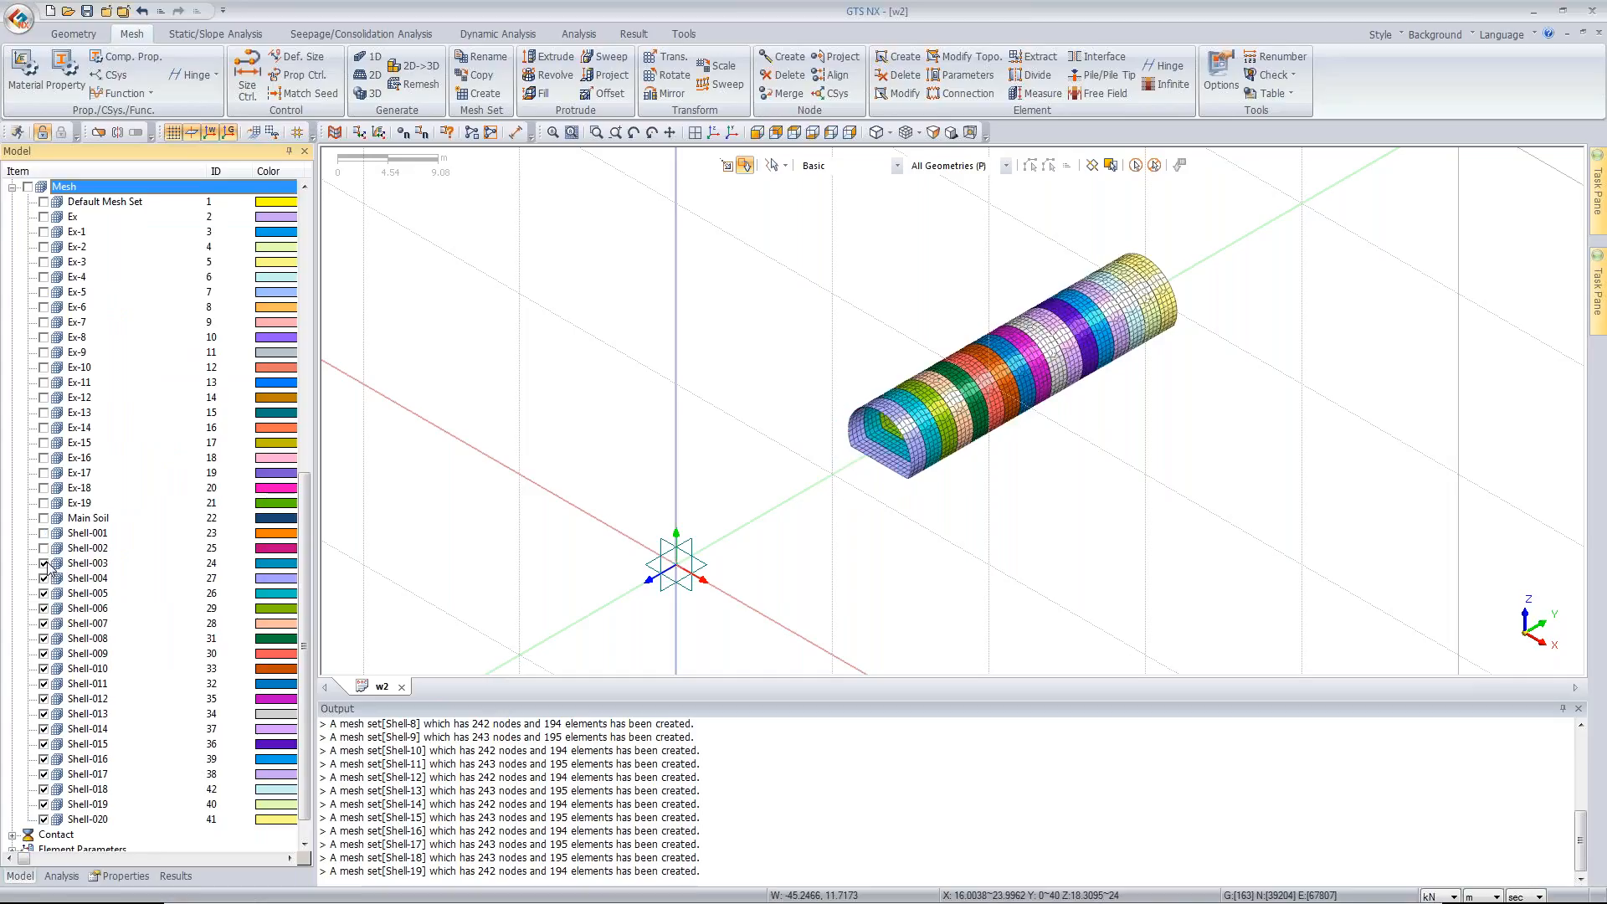
left_click(43, 534)
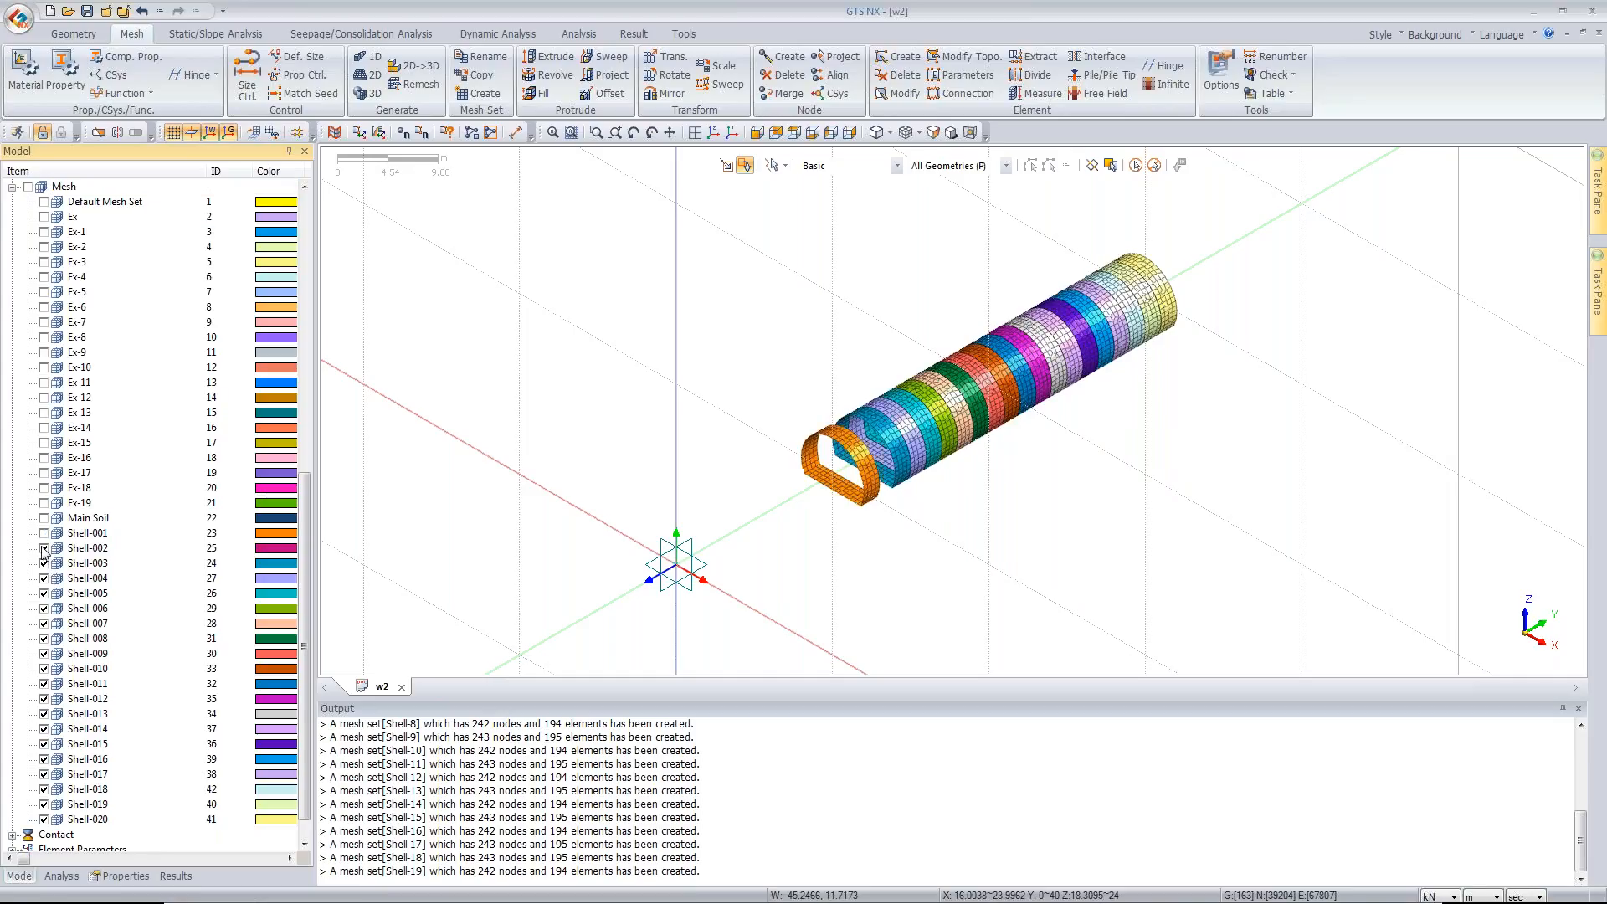
left_click(41, 550)
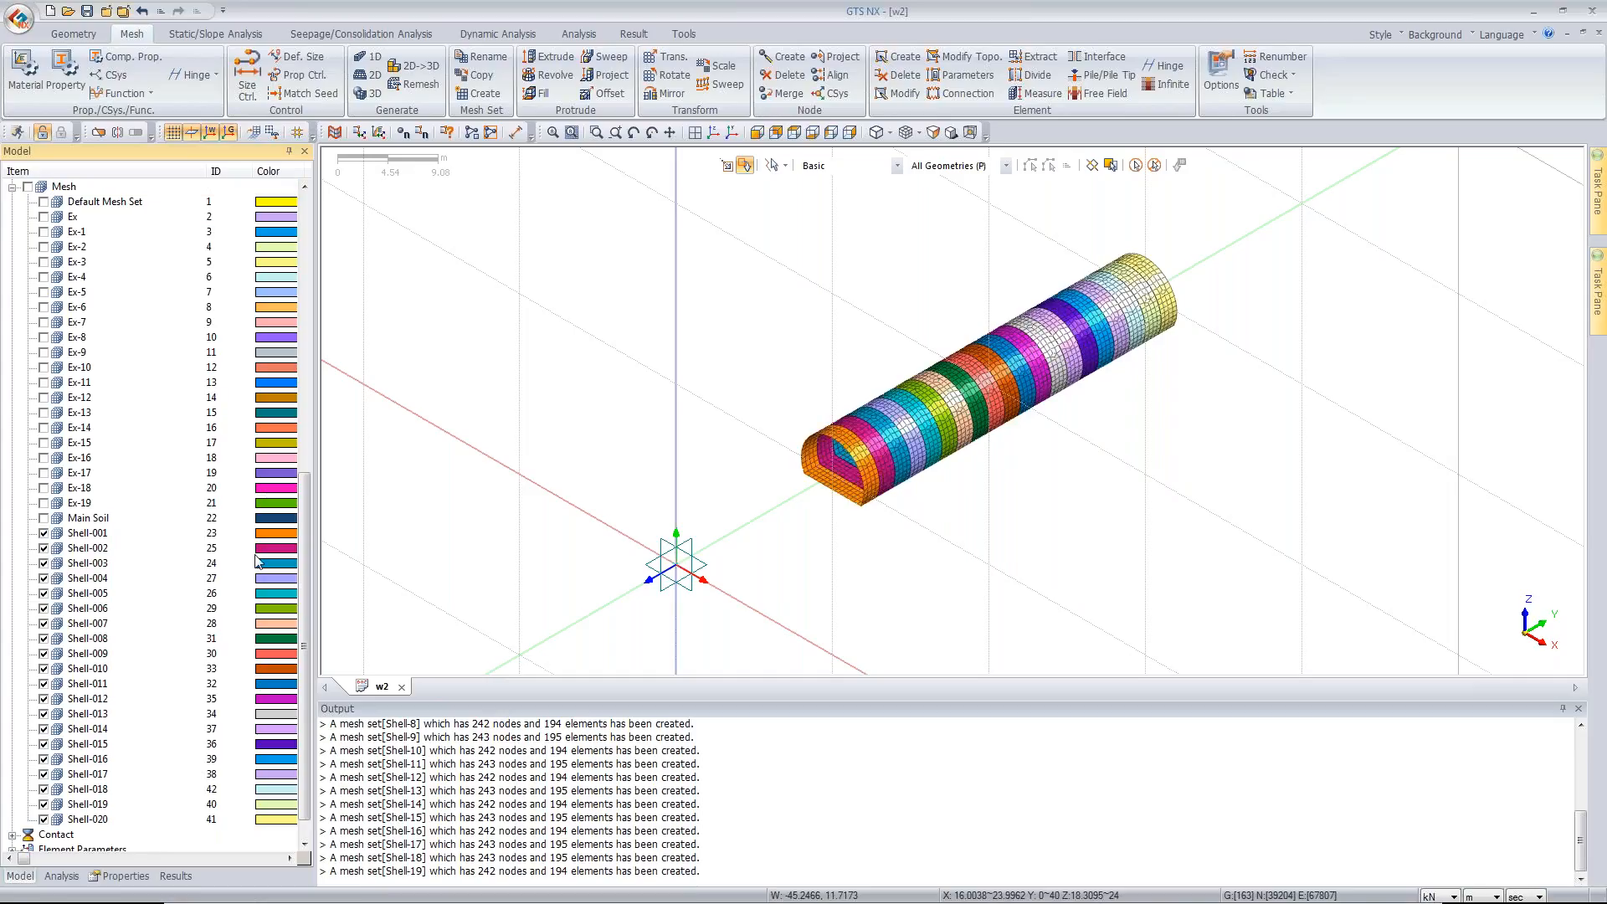
- Hide all the shell mesh sets from Shell-001 to Shell-020 together
left_click(165, 534)
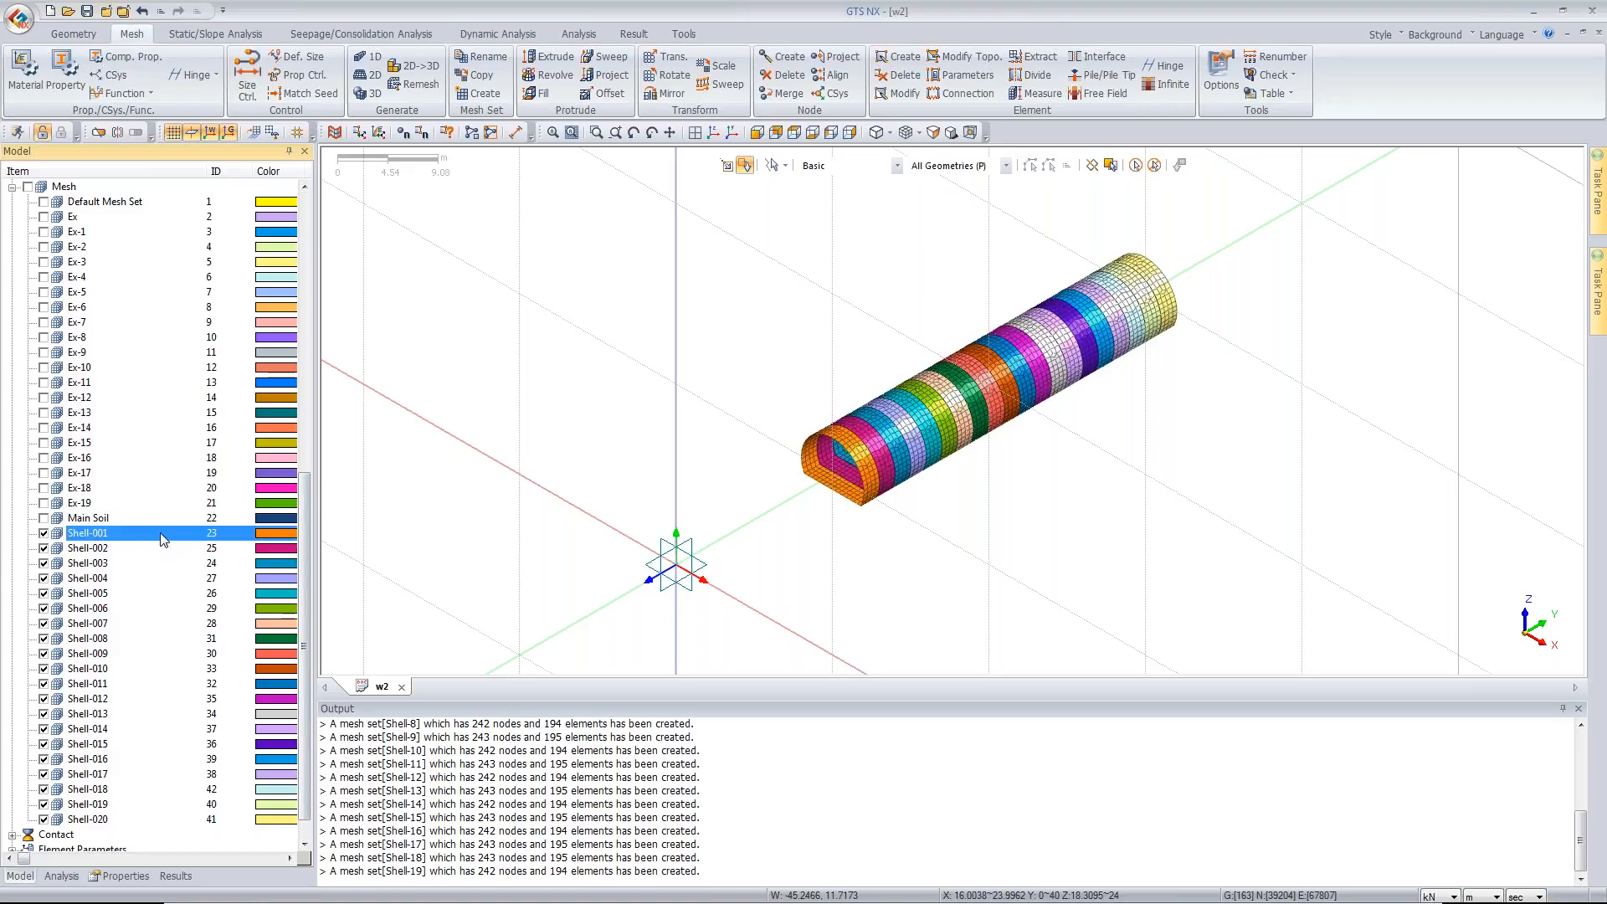
left_click(109, 818, "shift")
left_click(43, 536)
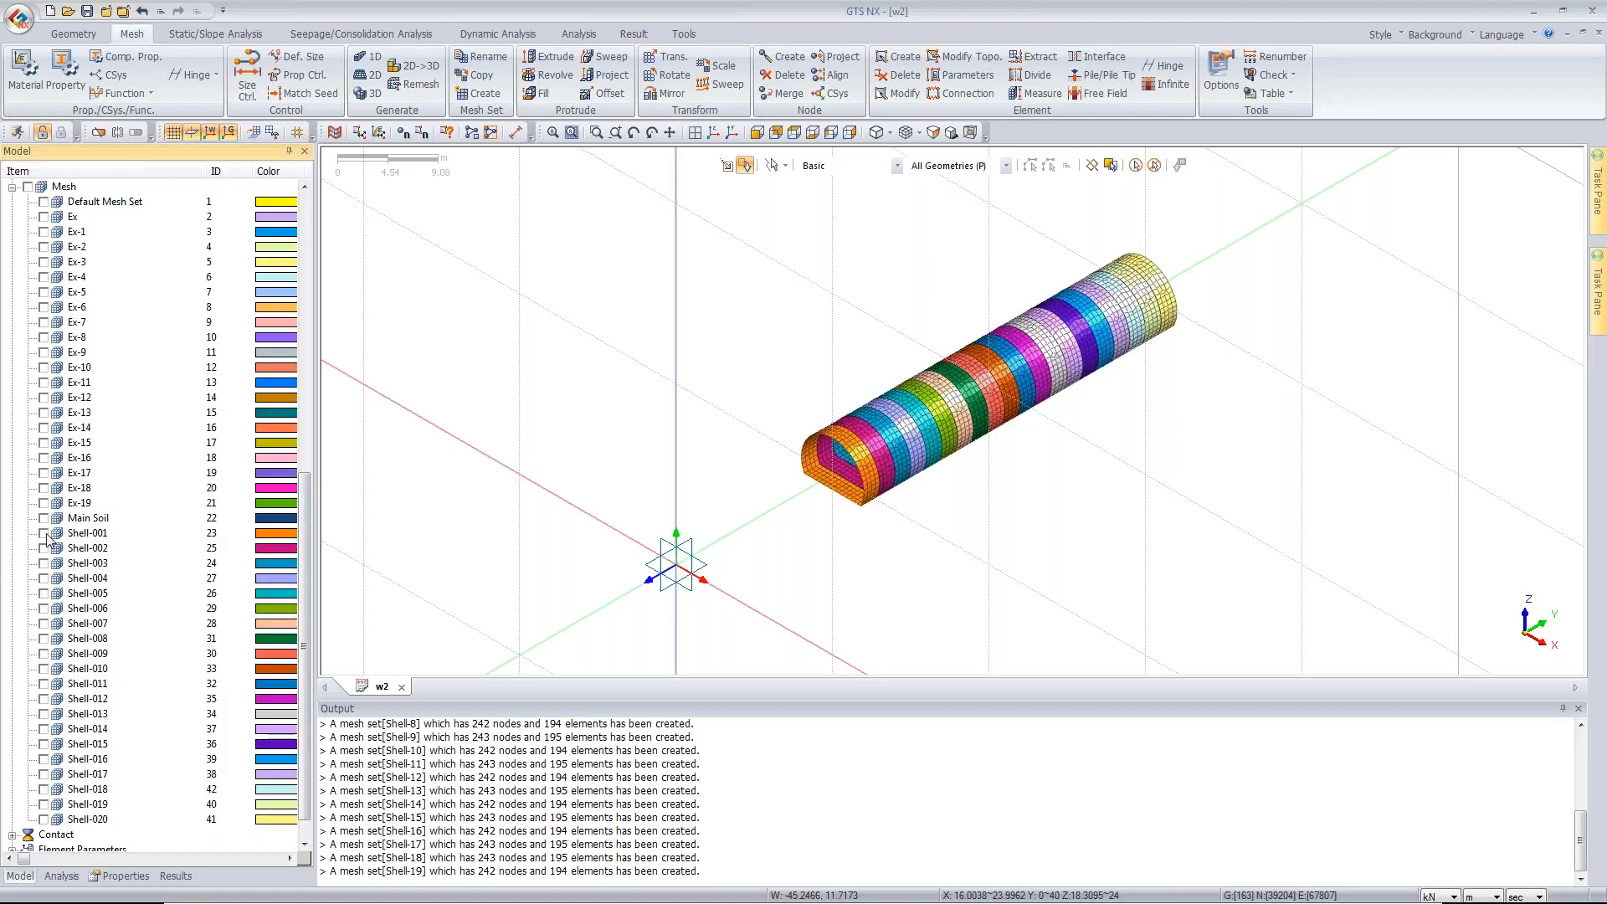
- Show all the excavation mesh sets from Ex to Ex-19 in the model view
left_click(117, 219)
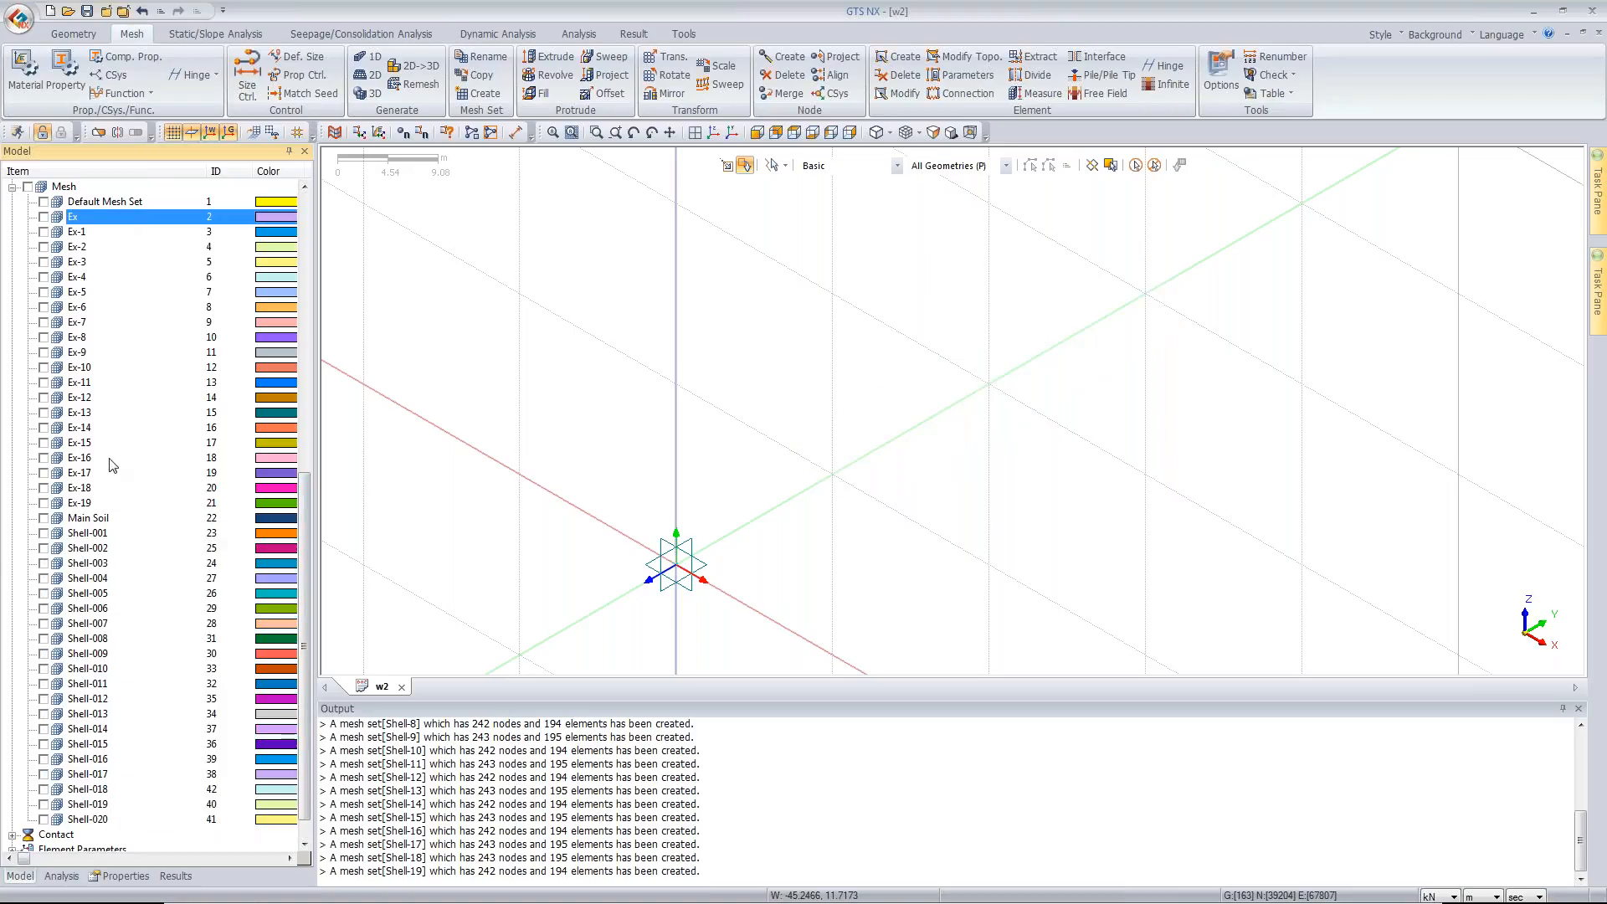
left_click(85, 503, "shift")
left_click(43, 503)
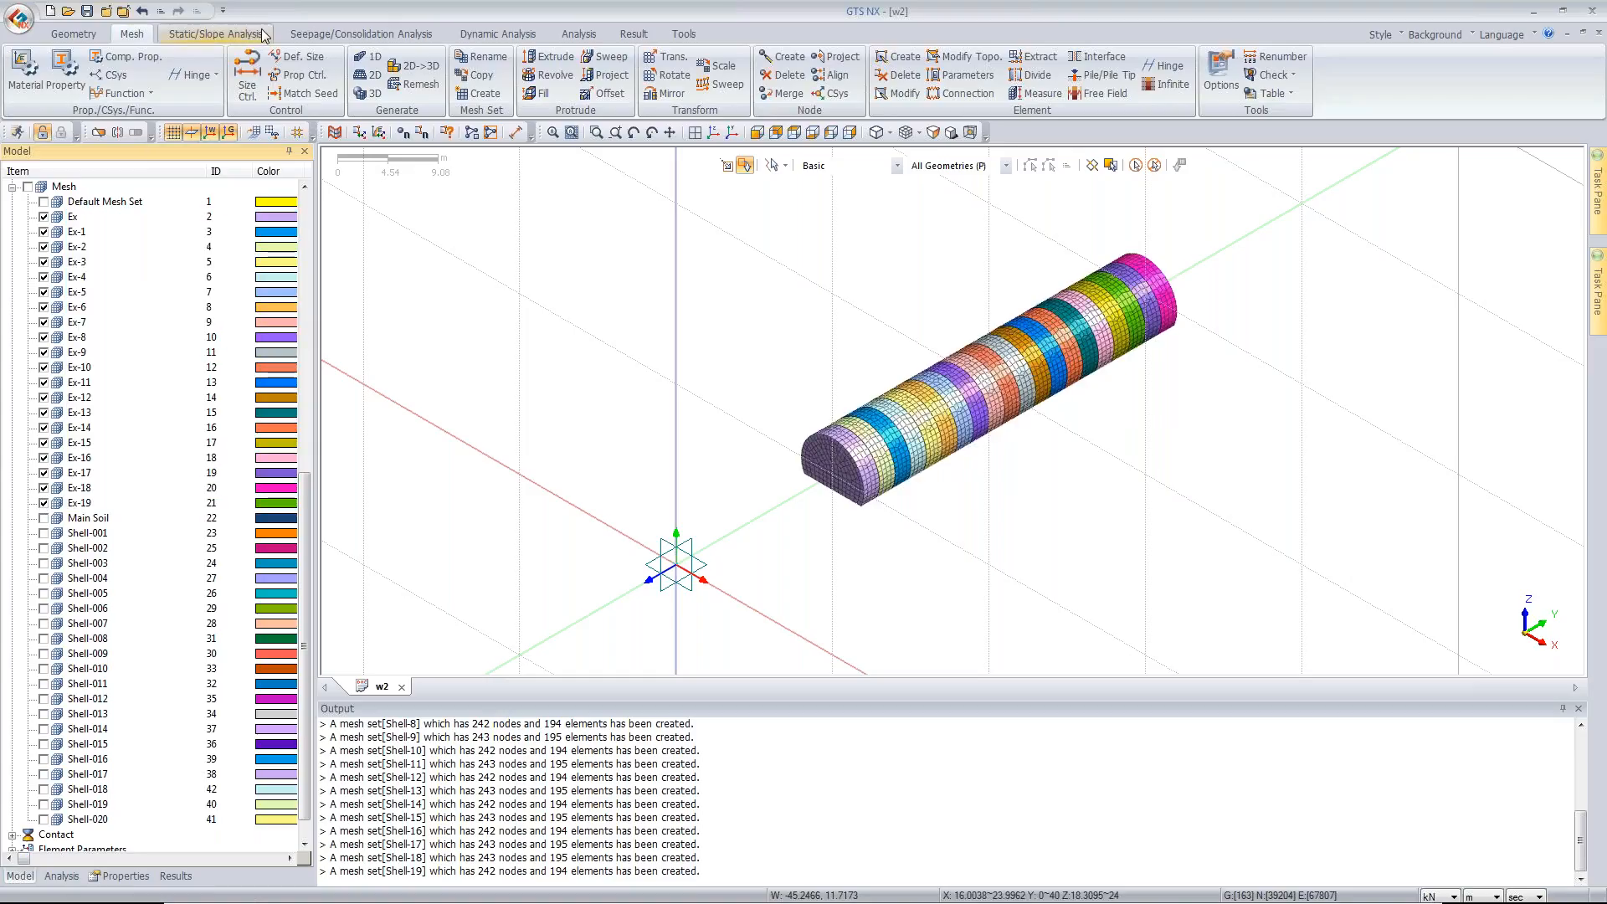
- Rename all displayed excavation mesh sets as EX-001 through EX-020, sorted by Y first in ascending order with starting suffix 1
left_click(469, 59)
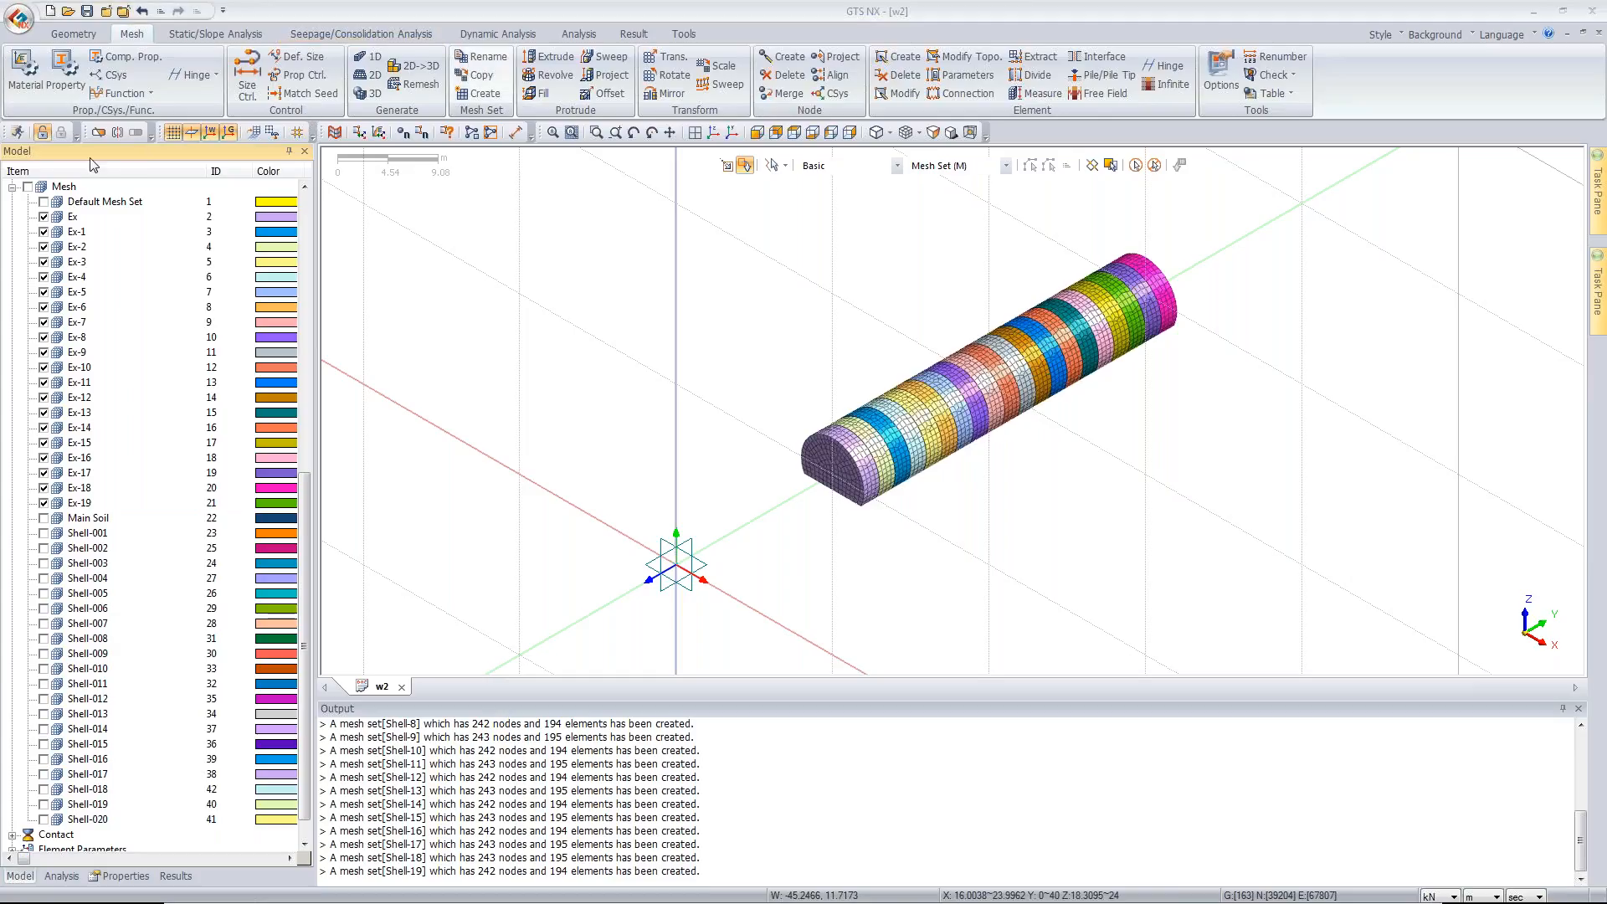
left_click(1135, 165)
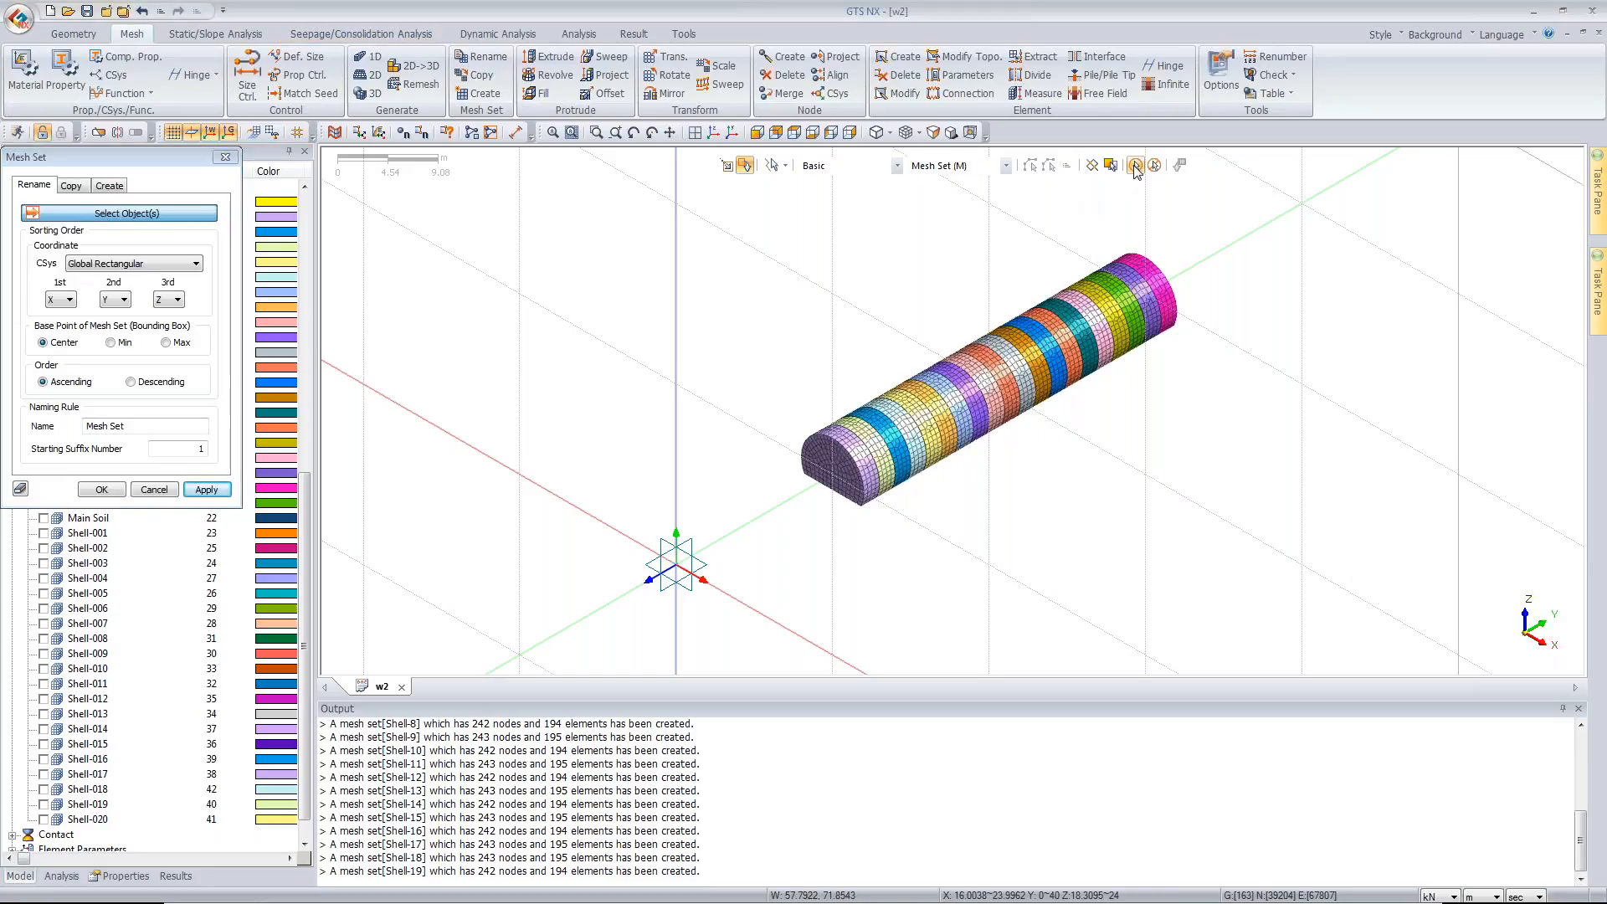
left_click(60, 299)
left_click(59, 326)
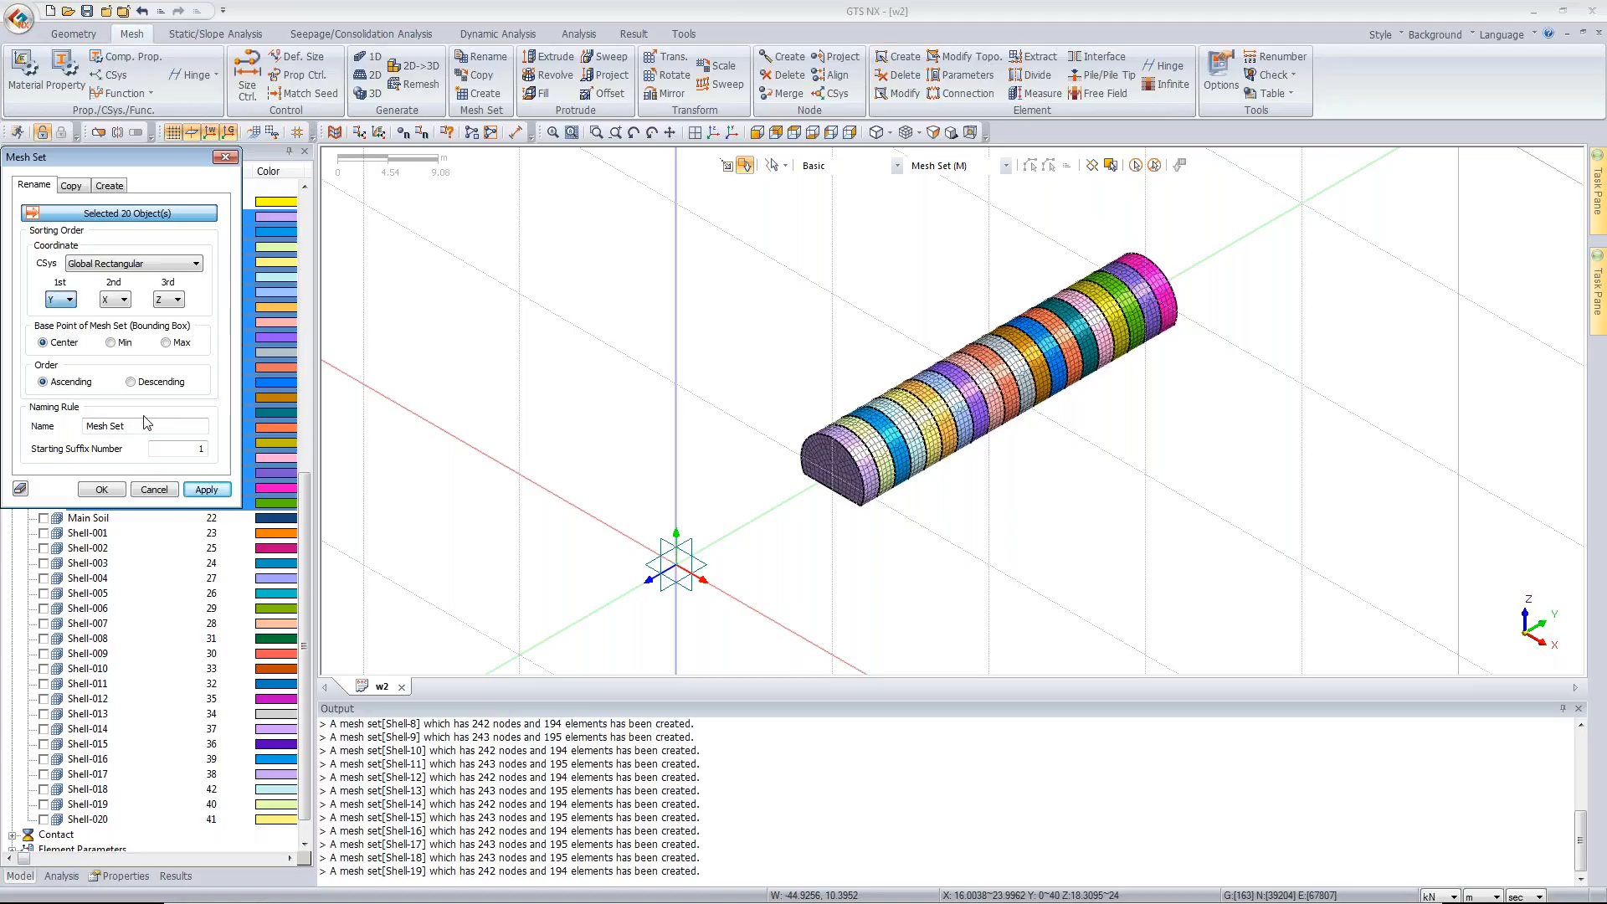
left_click_drag(149, 425, 85, 425)
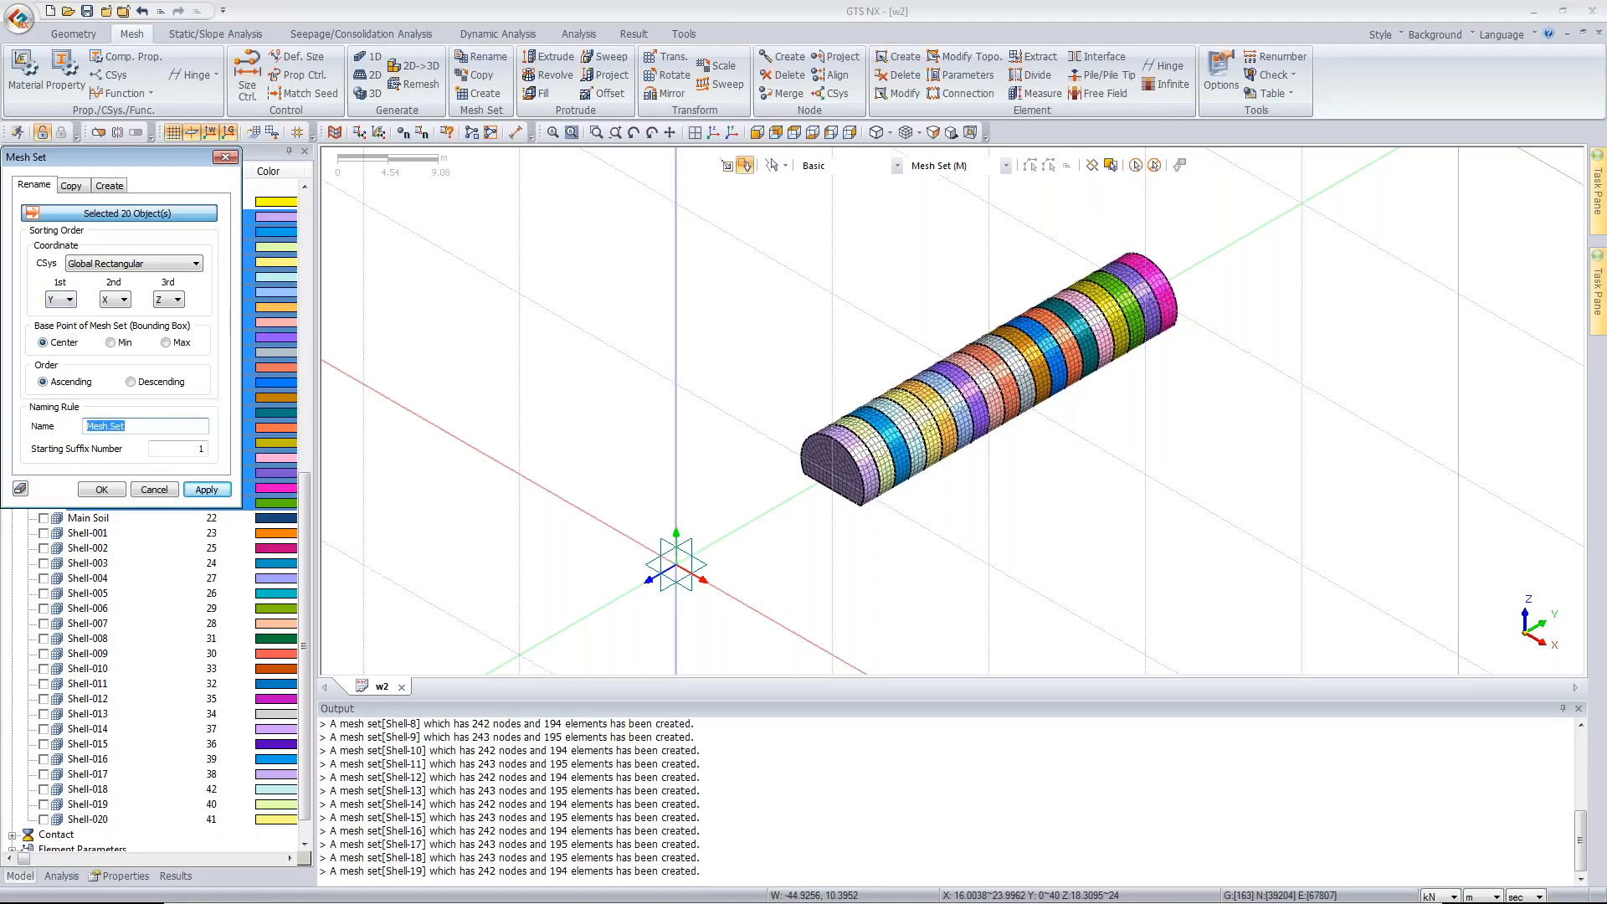
type("EX")
left_click(101, 489)
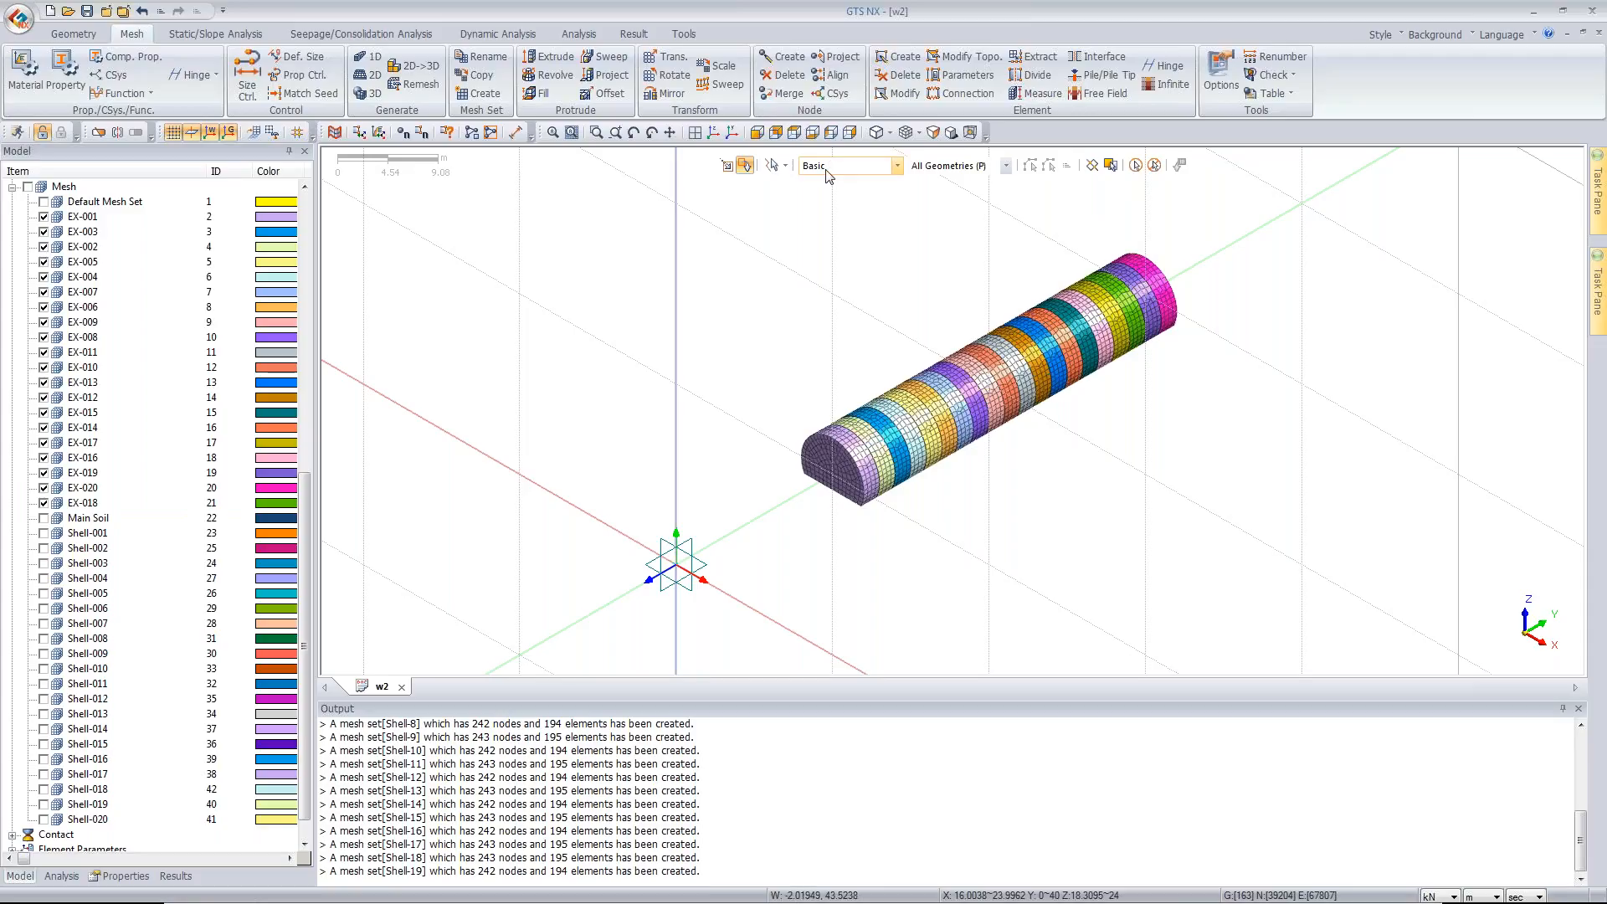
- Show every mesh set and fit the whole ground block in the view
left_click(714, 133)
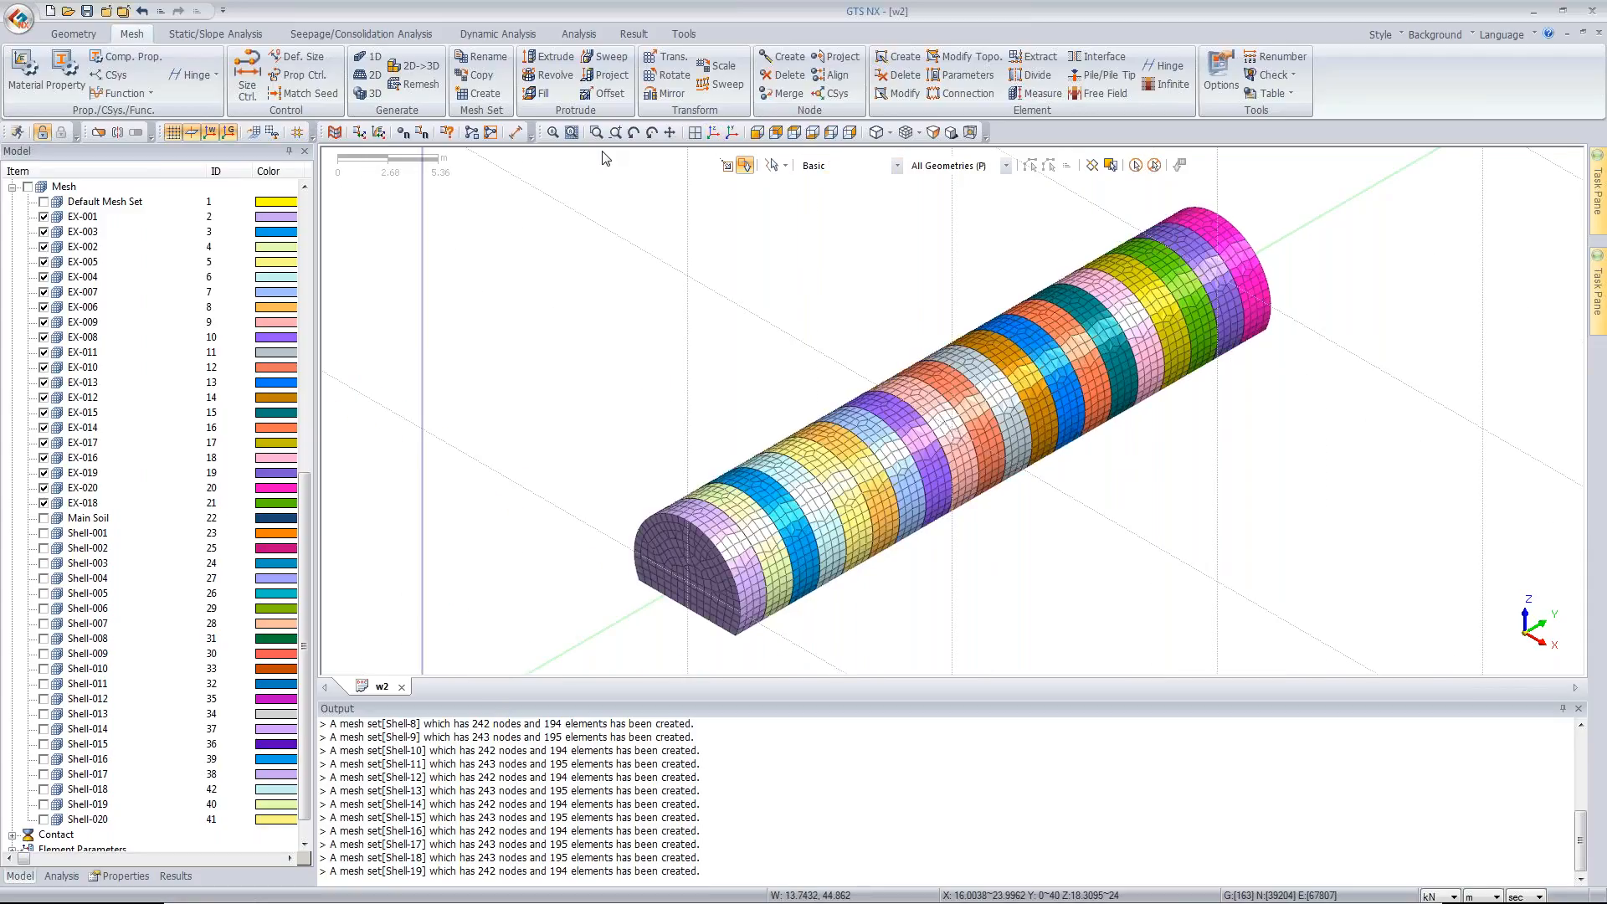
left_click(28, 186)
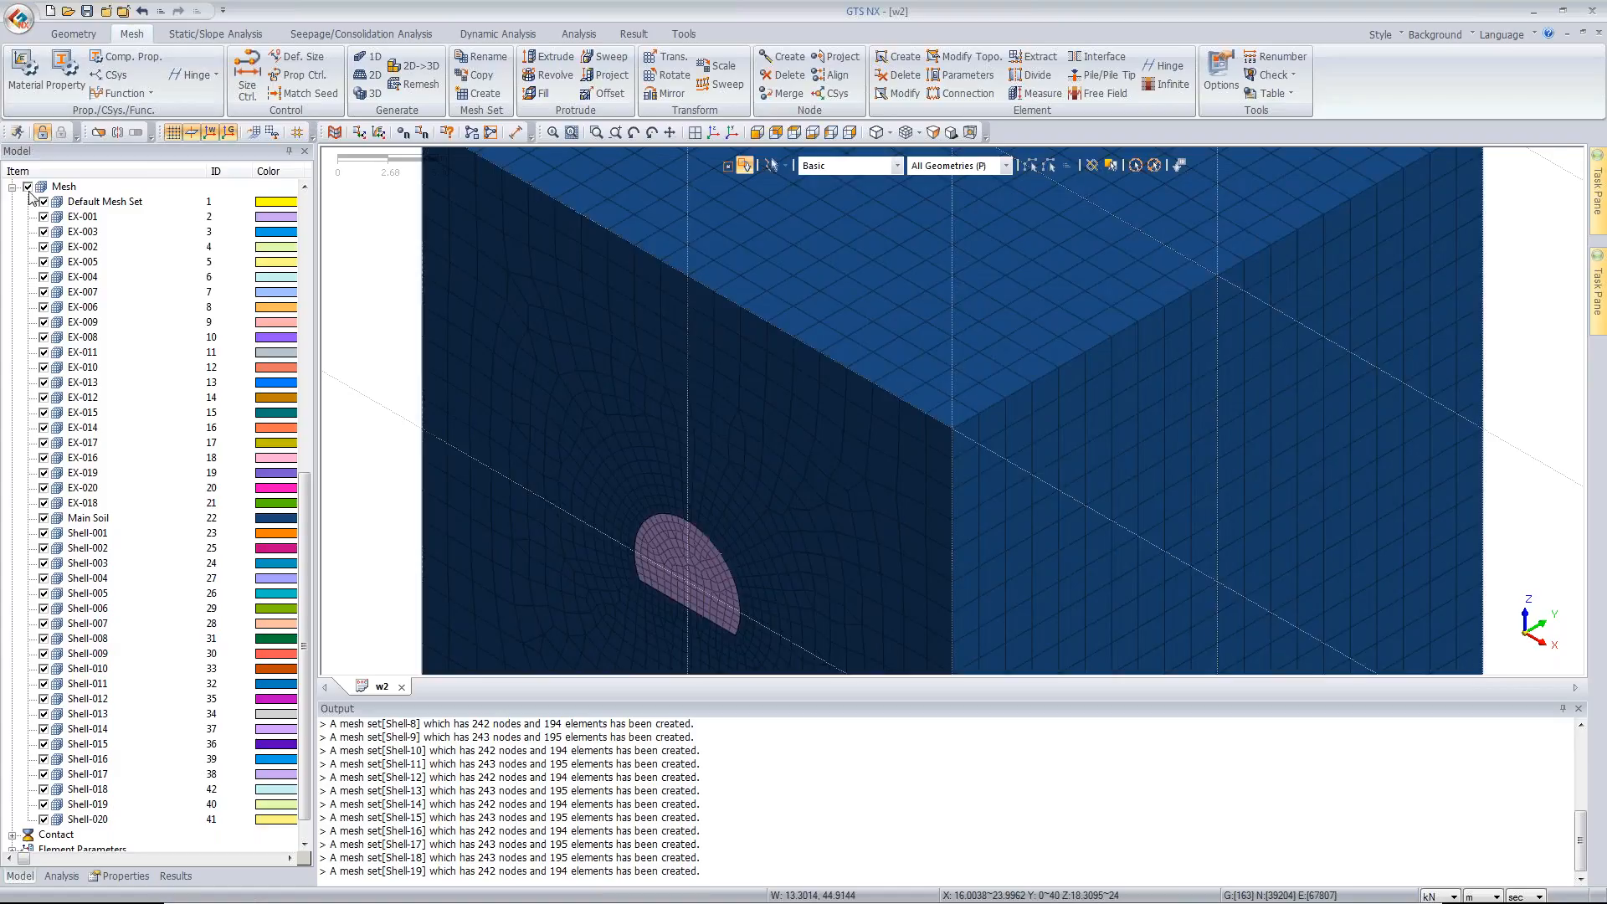
left_click(714, 132)
left_click(714, 132)
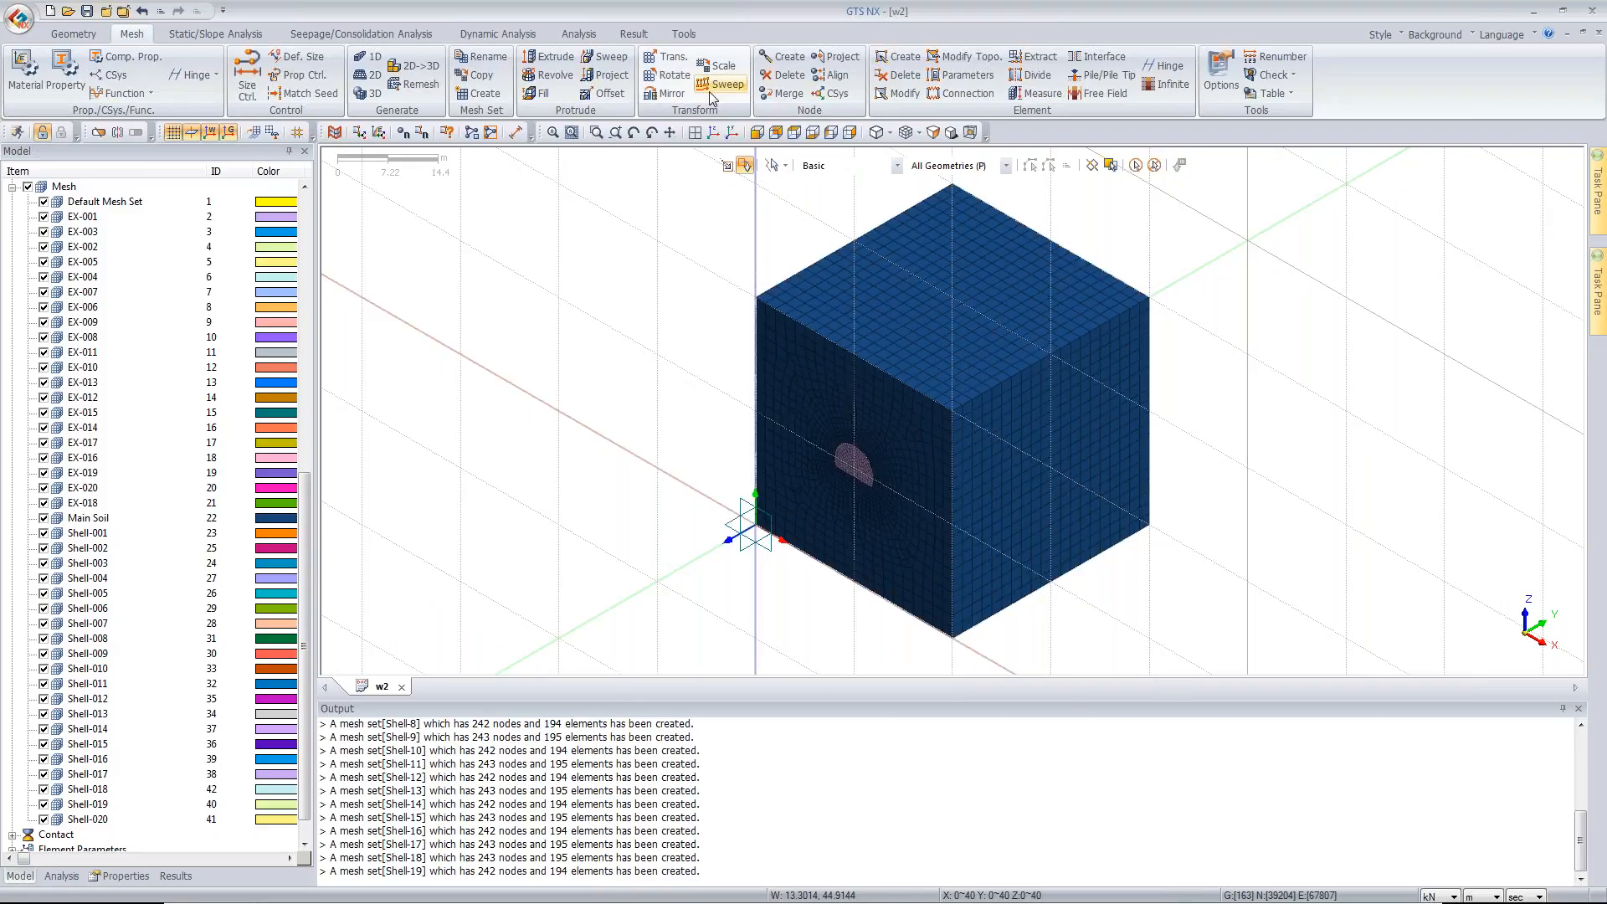
- Add a construction stage set named Construction Stage Set-1 with stage type Stress
left_click(219, 35)
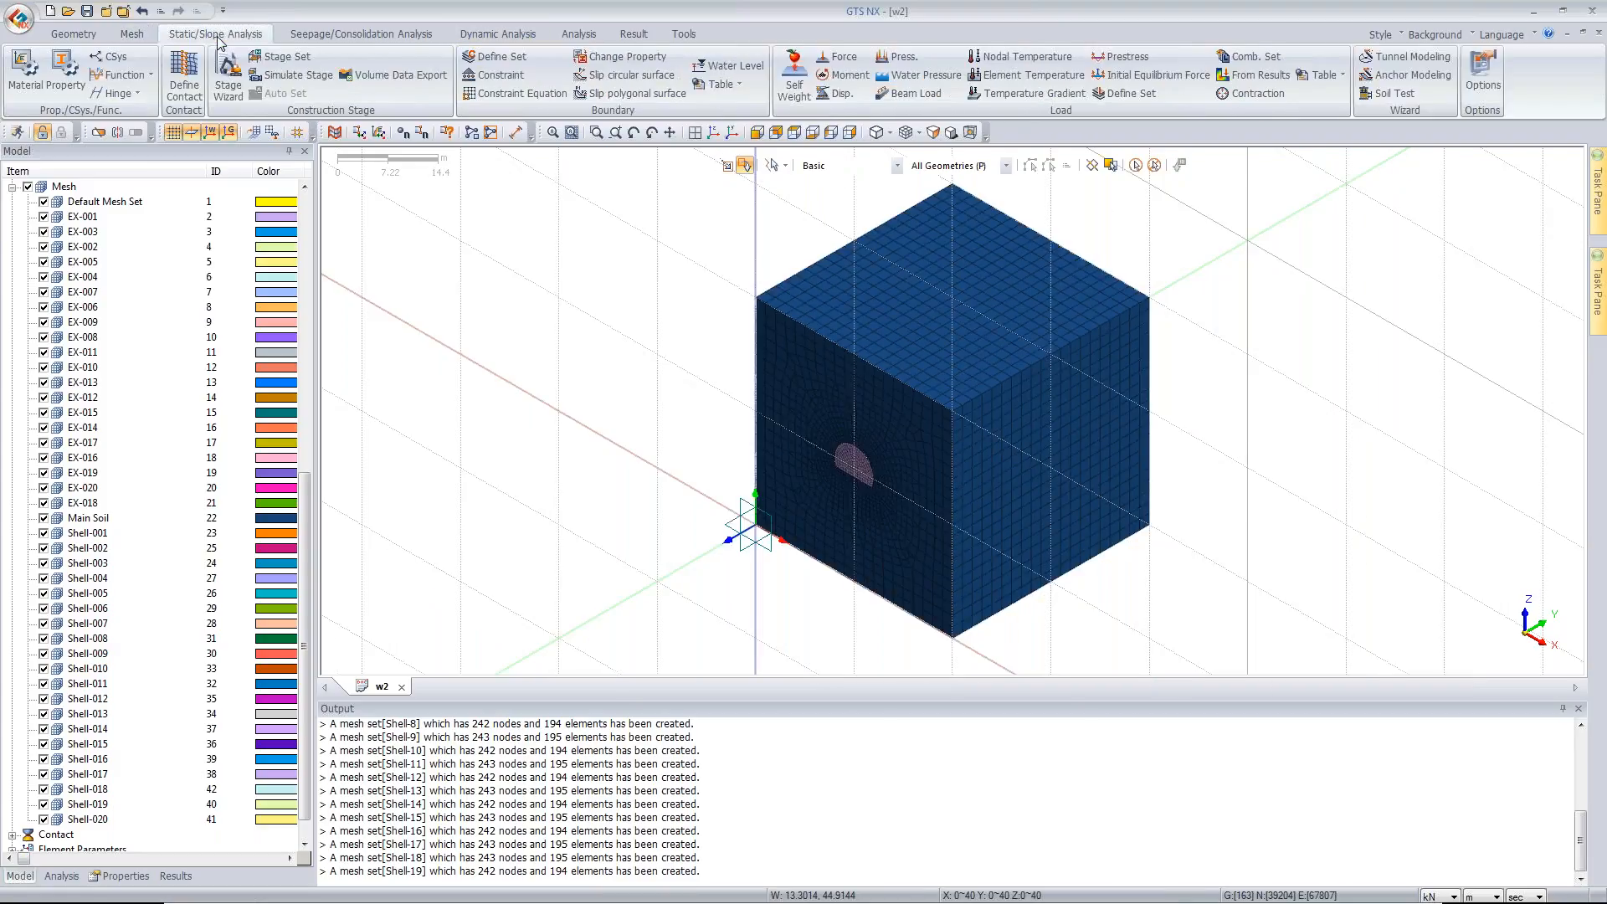
left_click(285, 58)
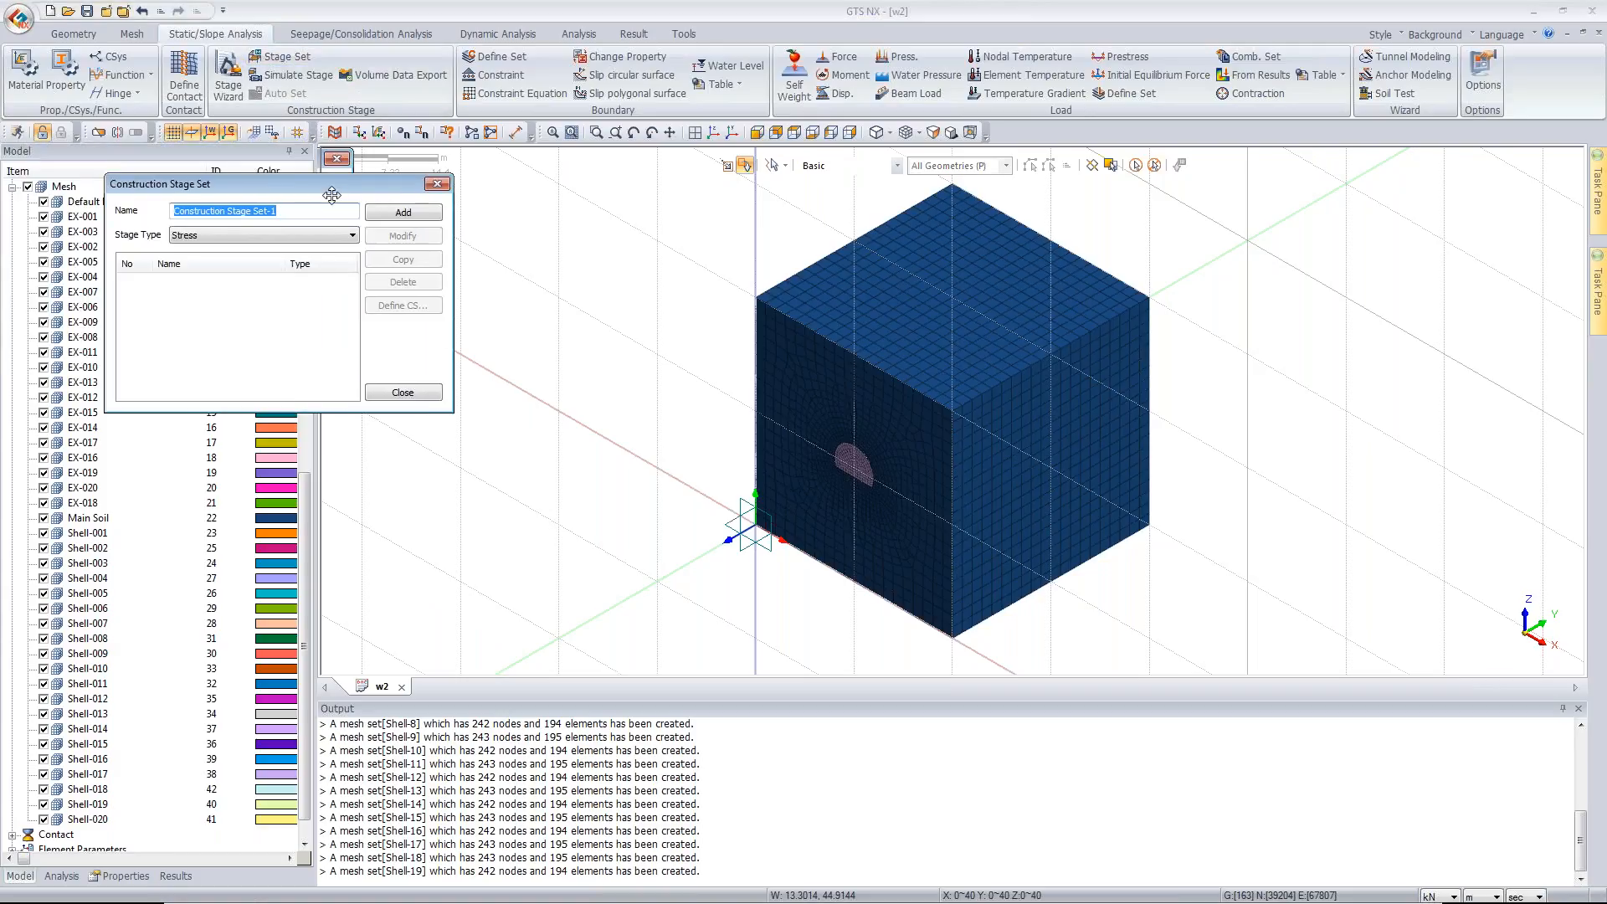
left_click(395, 216)
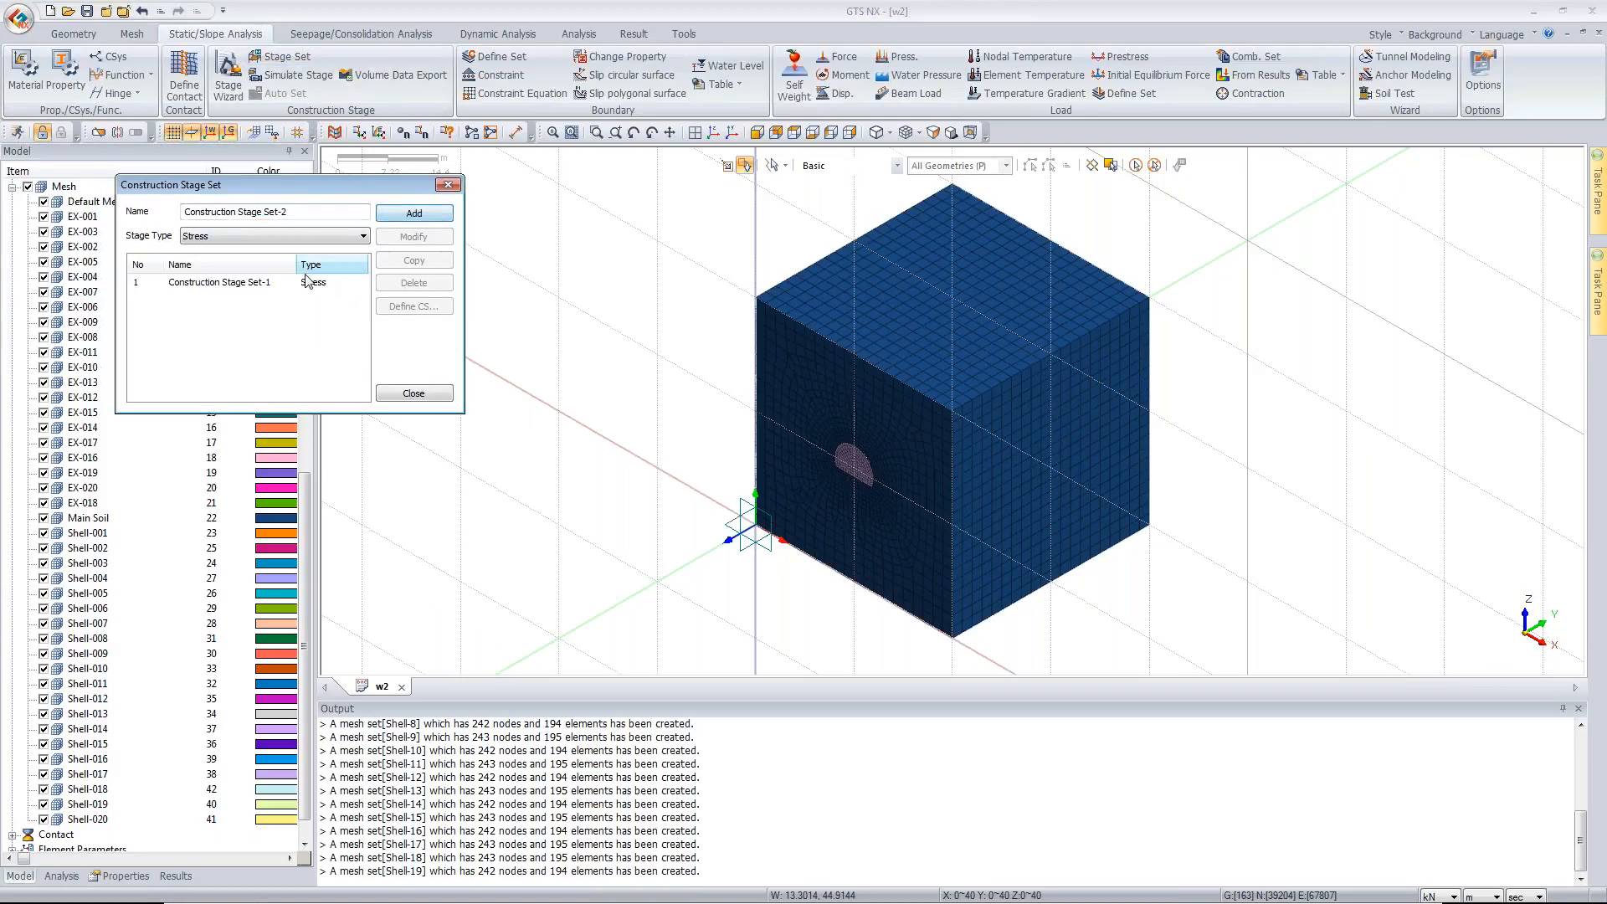
- Examine the manual stage definition of Construction Stage Set-1 and its available mesh sets, then close the stage set definition
left_click(331, 282)
left_click(413, 307)
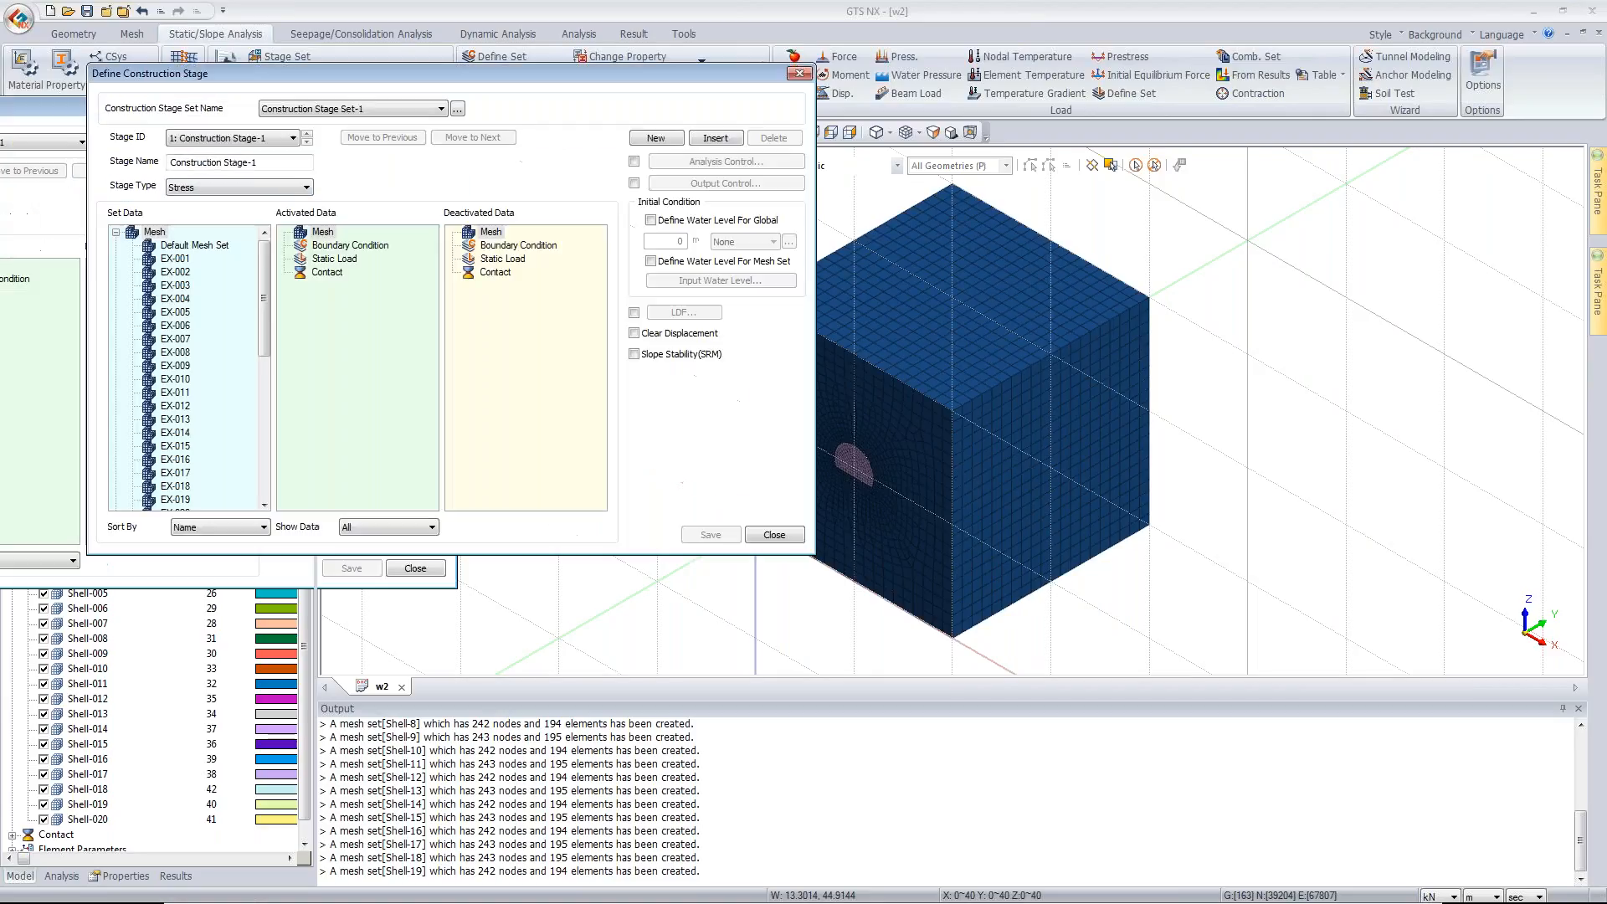
left_click_drag(607, 73, 1014, 103)
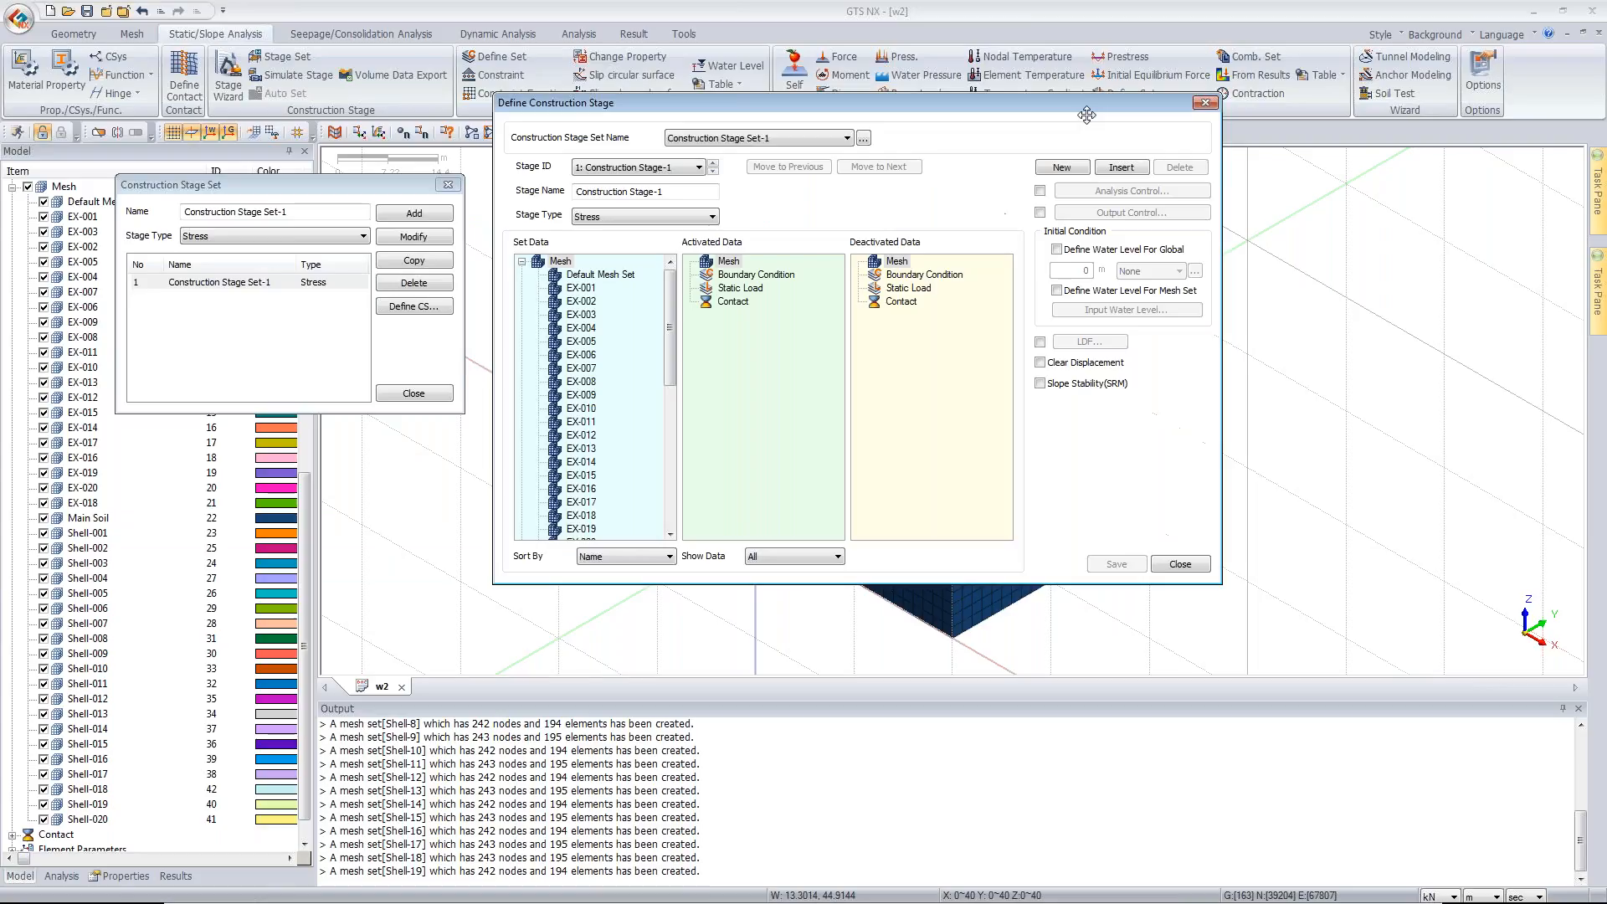
left_click(608, 397)
left_click(589, 289)
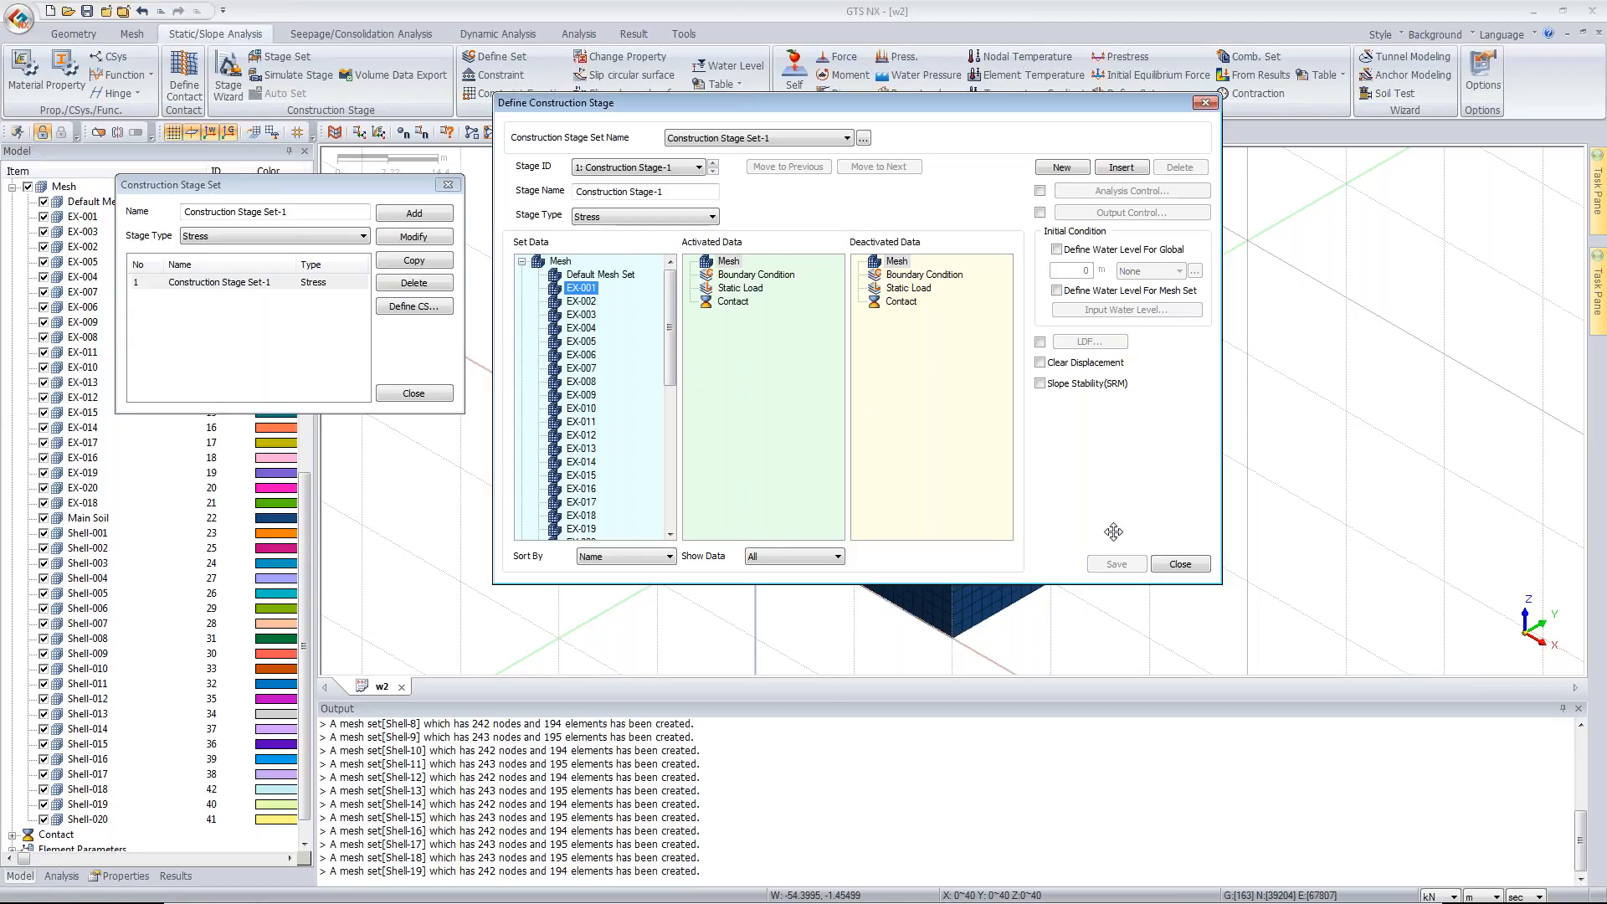
left_click(1180, 564)
left_click(413, 393)
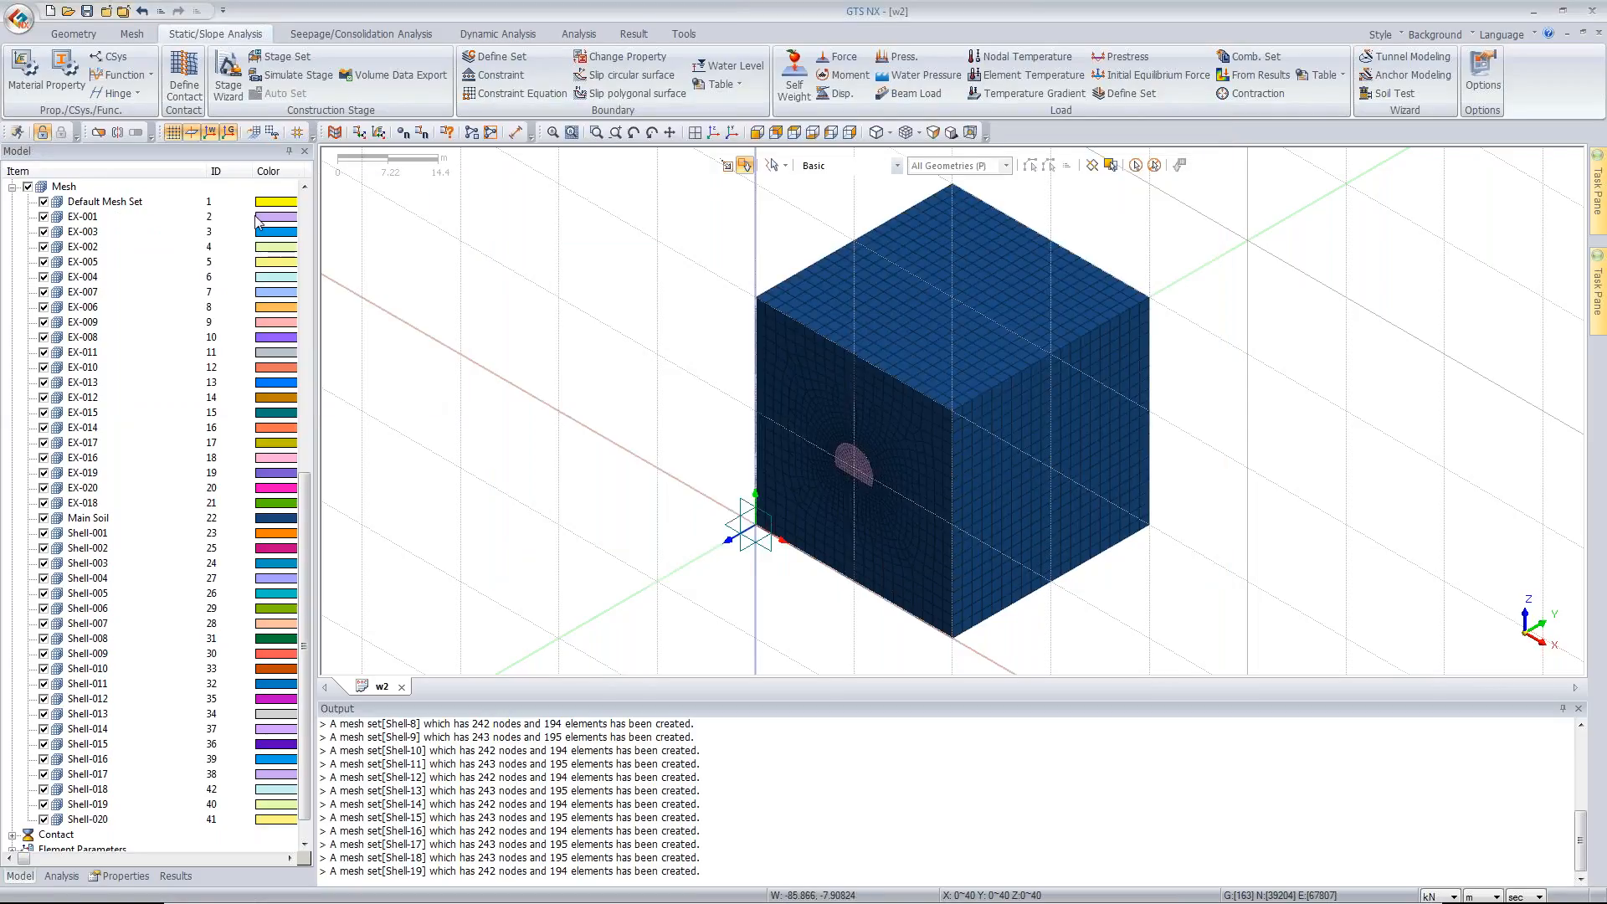
- Start a Stage Wizard assignment rule of type Mesh set with prefix EX- and action R
left_click(227, 77)
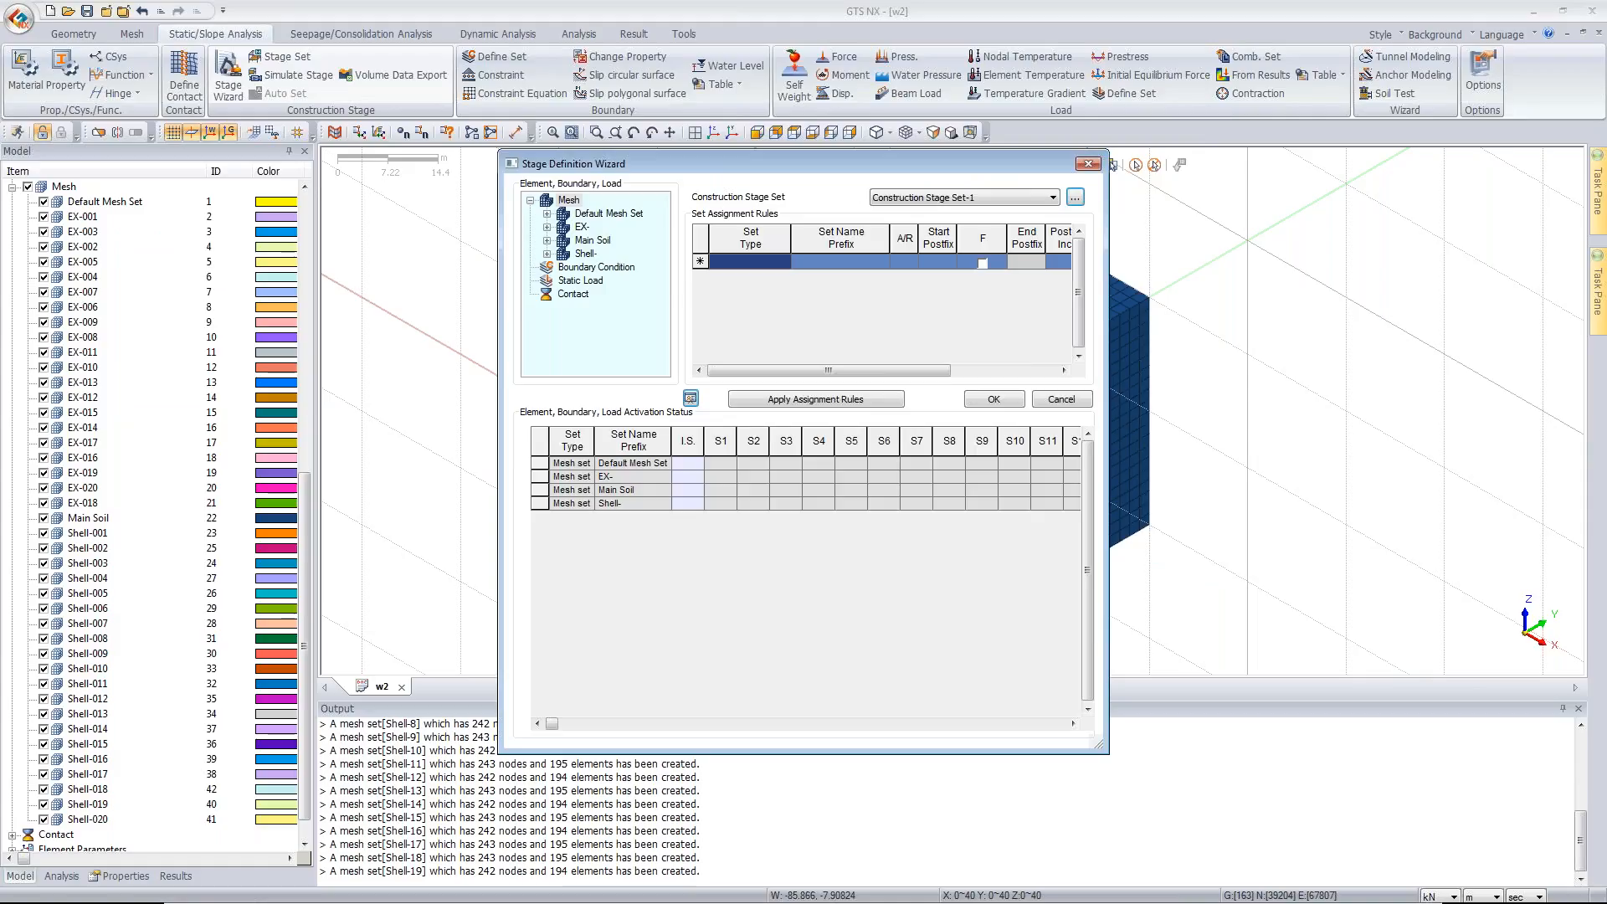
left_click(784, 263)
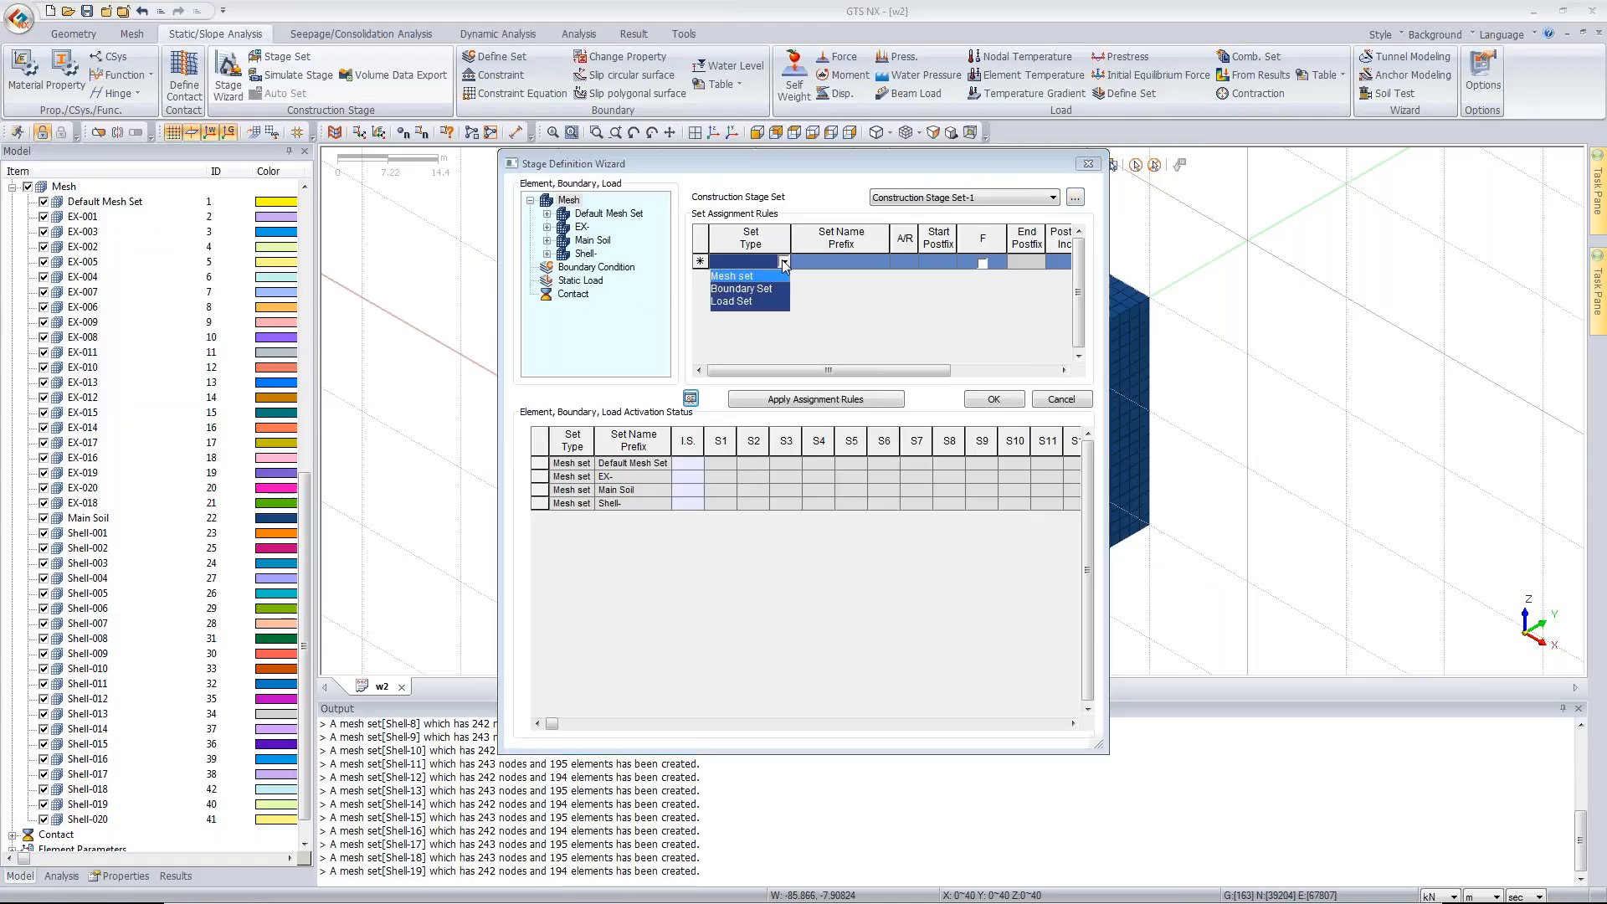
left_click(736, 277)
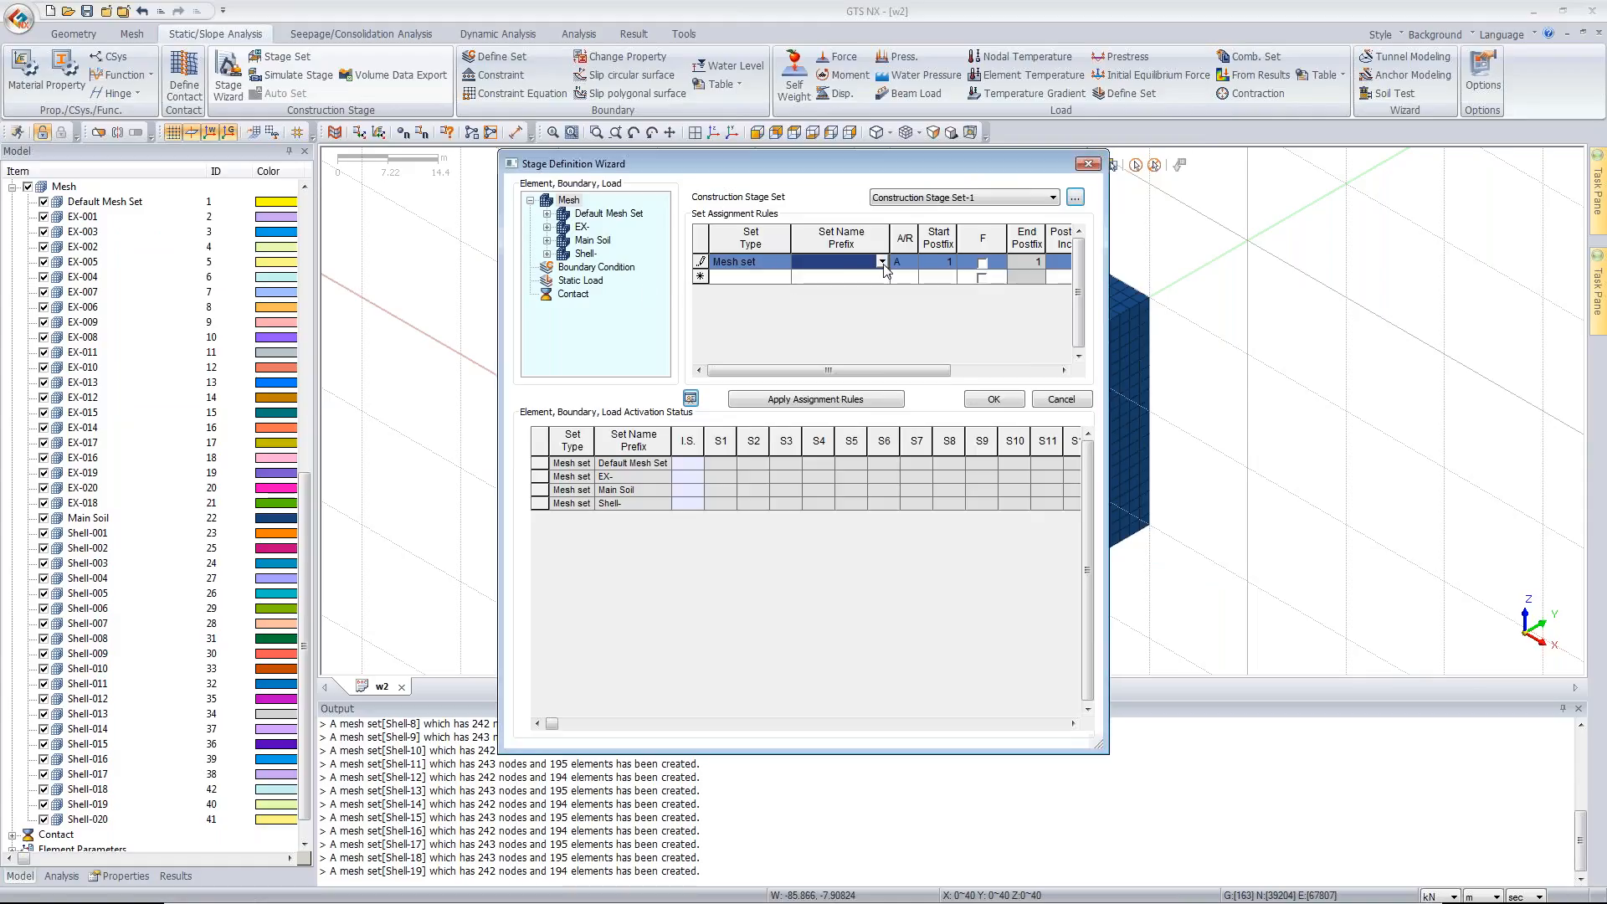
left_click(882, 262)
left_click(852, 289)
left_click(914, 264)
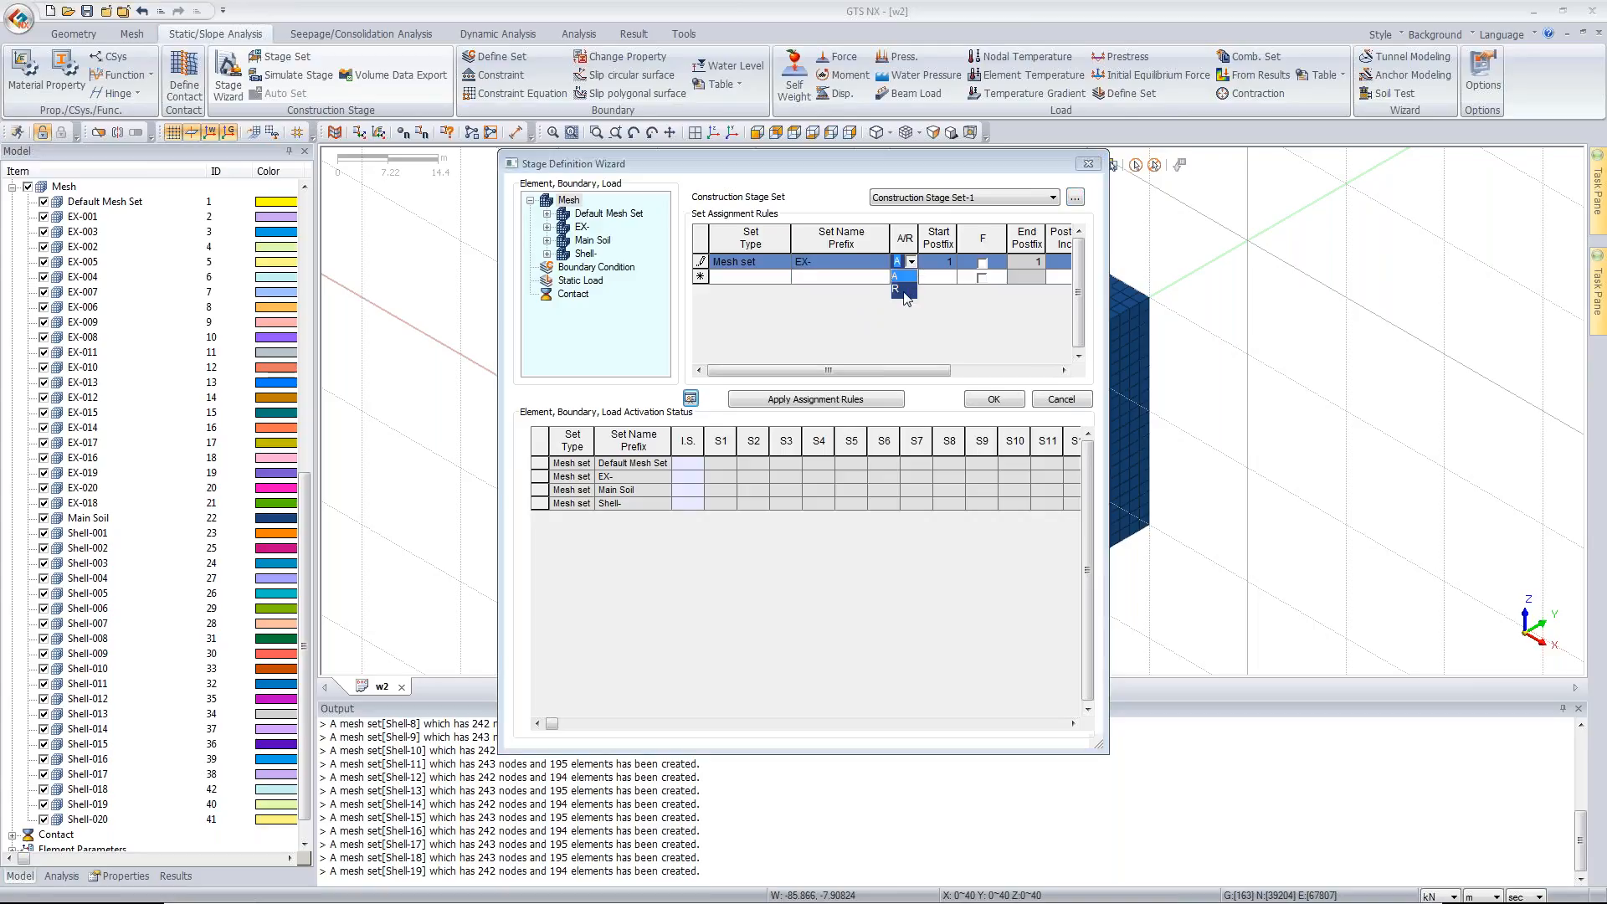
left_click(905, 289)
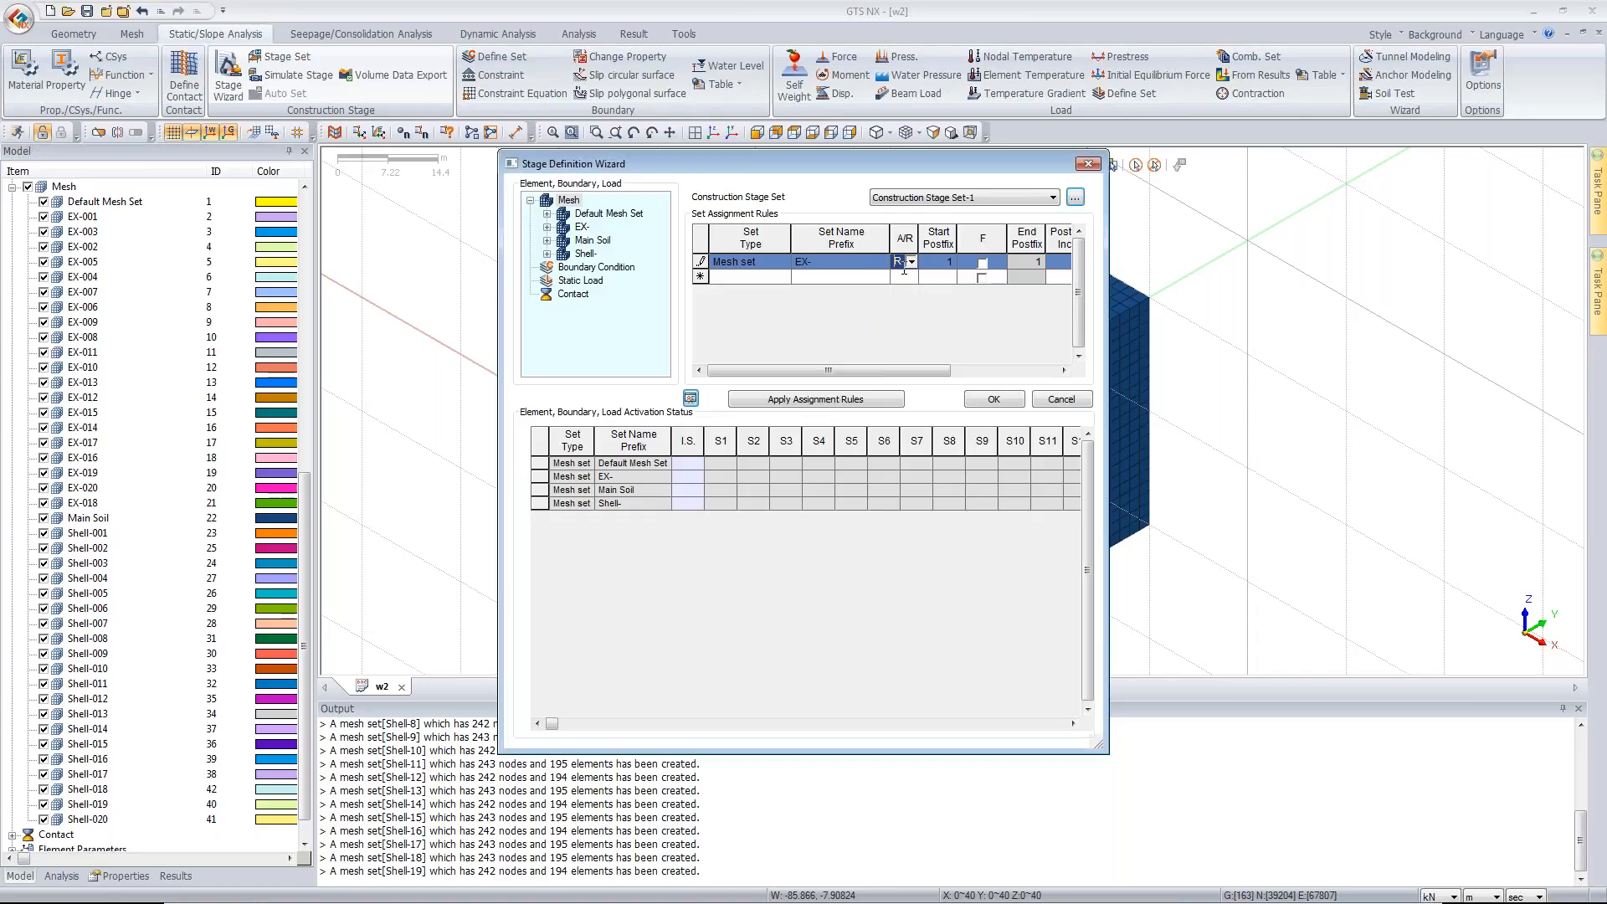
- Enable the F option for the EX- assignment rule and set its end postfix to 20
key("Tab")
left_click_drag(912, 370, 934, 368)
left_click_drag(947, 366, 977, 366)
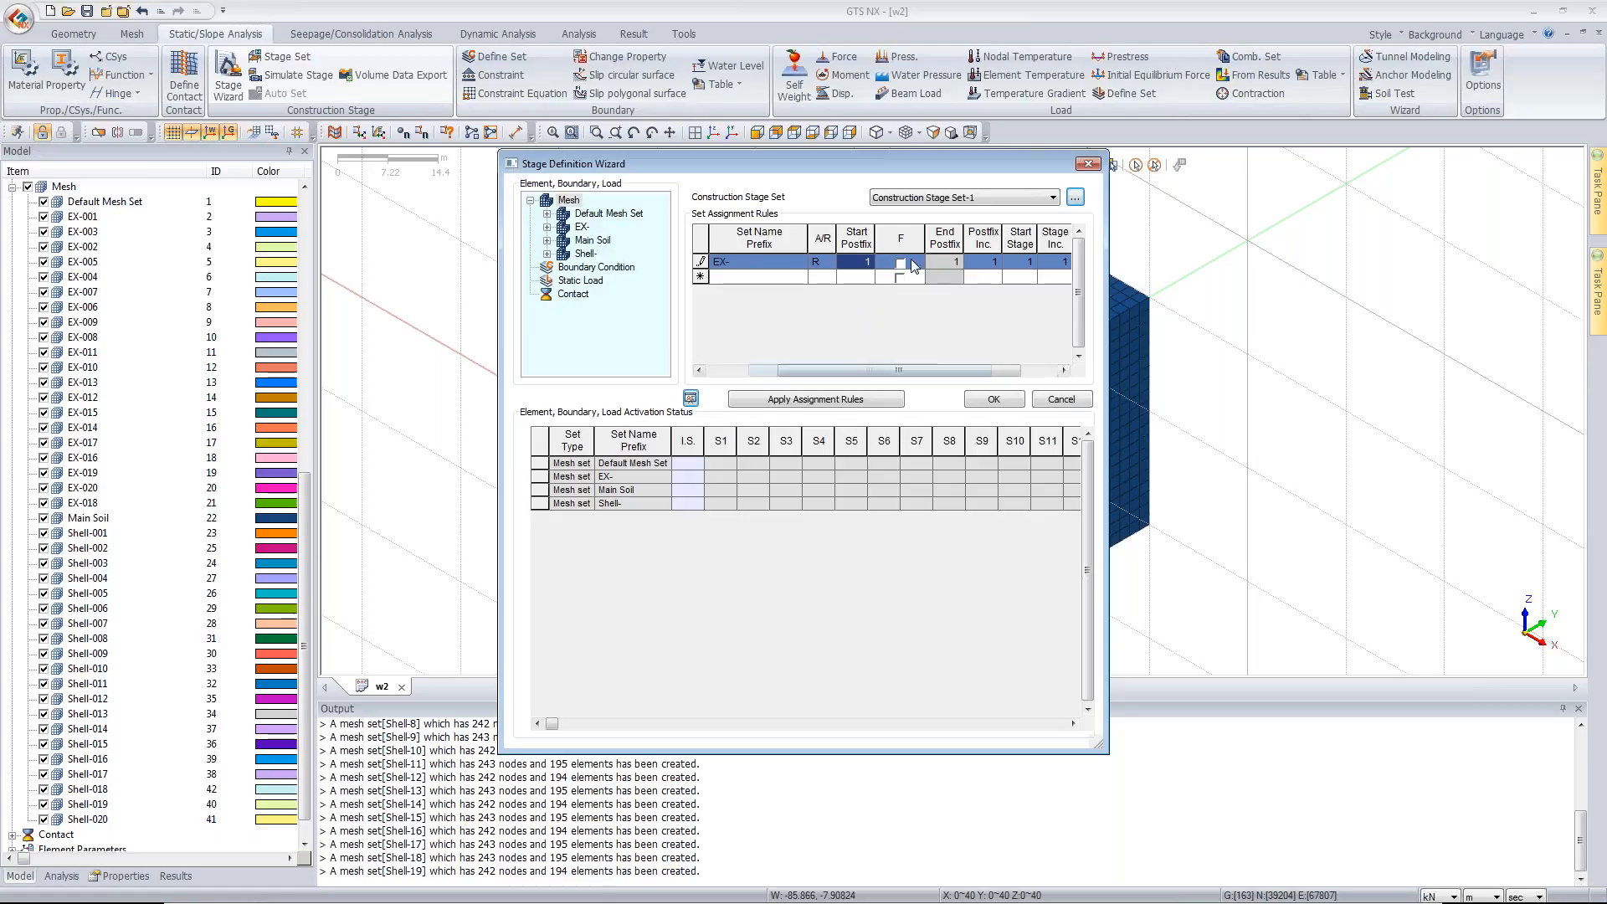
left_click(944, 261)
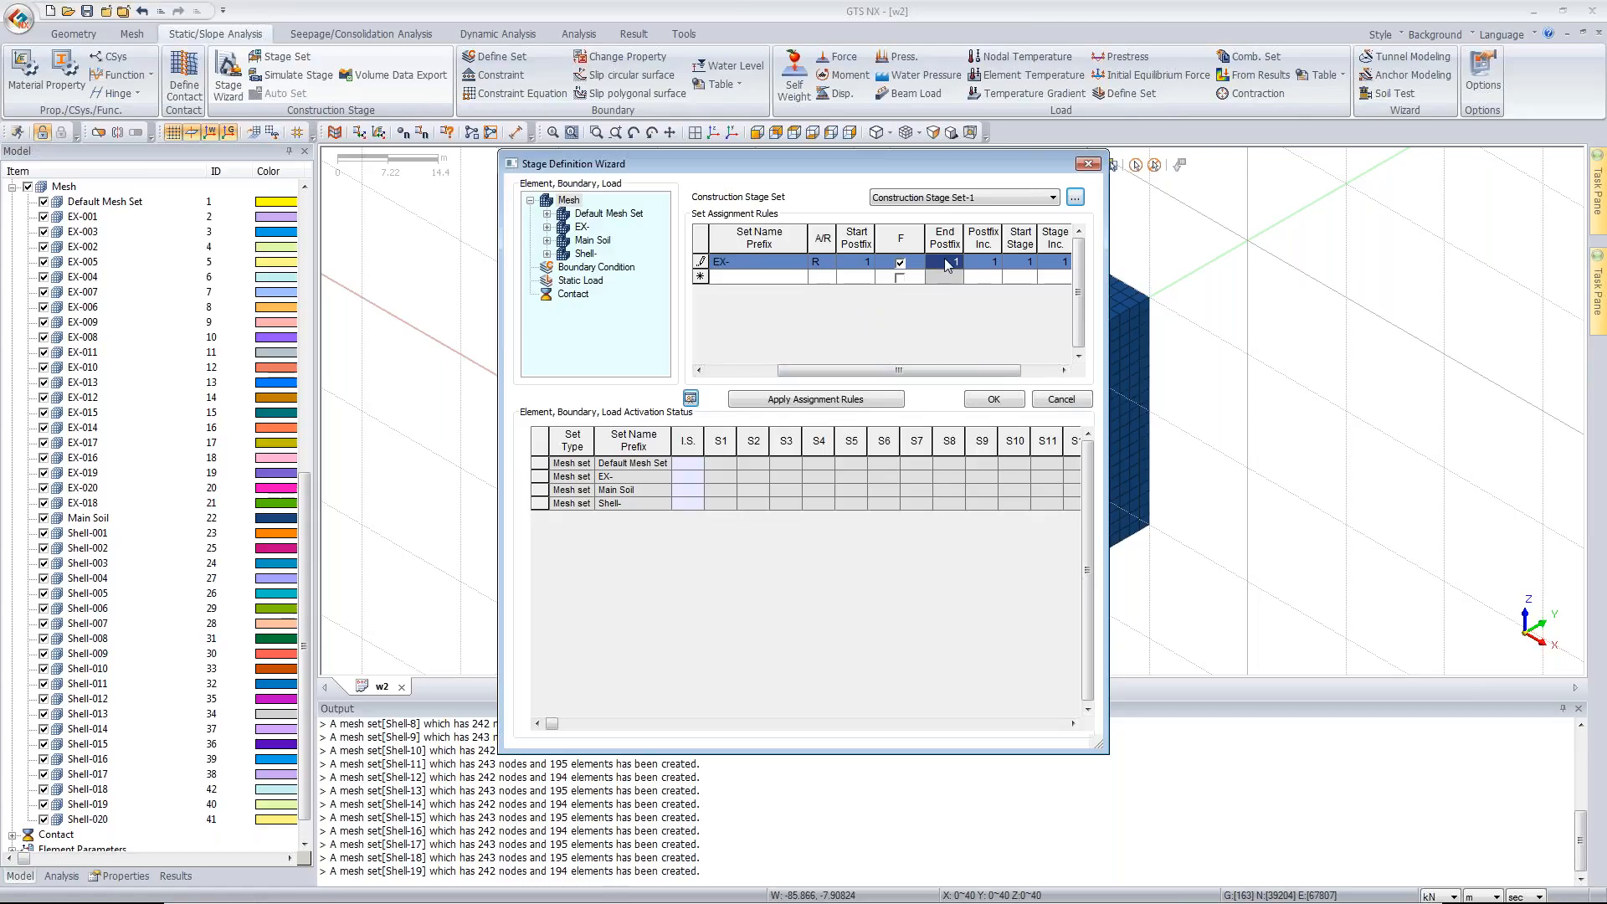
left_click(943, 265)
left_click(951, 395)
type("20")
left_click(996, 258)
left_click(1013, 266)
- Add a second assignment rule for the mesh sets with prefix Shell-
left_click(757, 277)
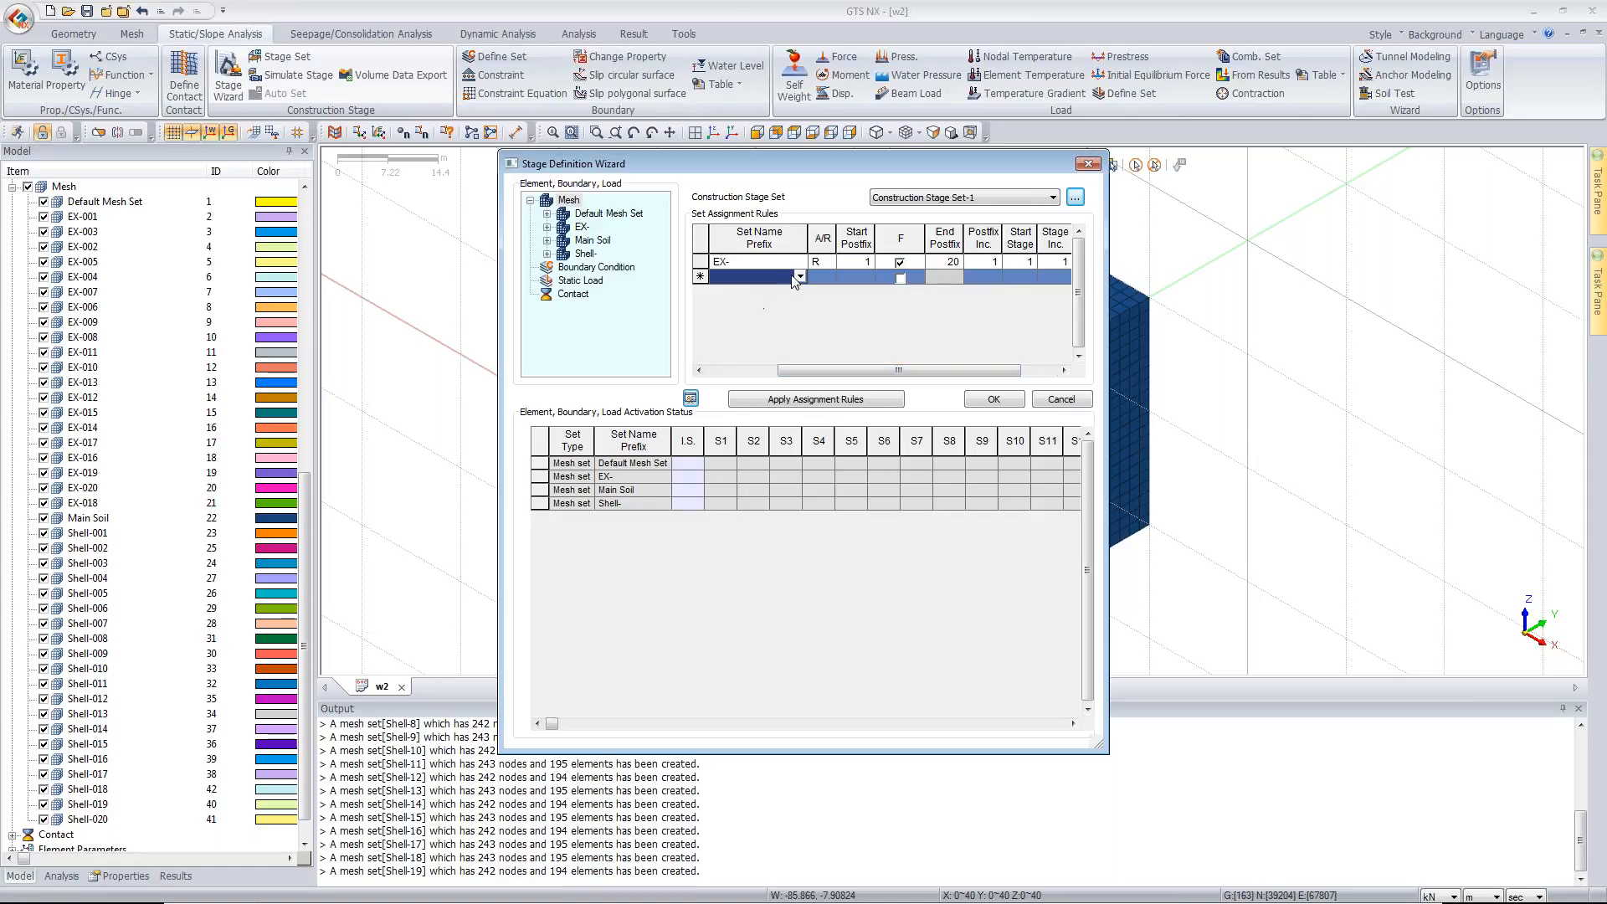
left_click(800, 277)
left_click(754, 331)
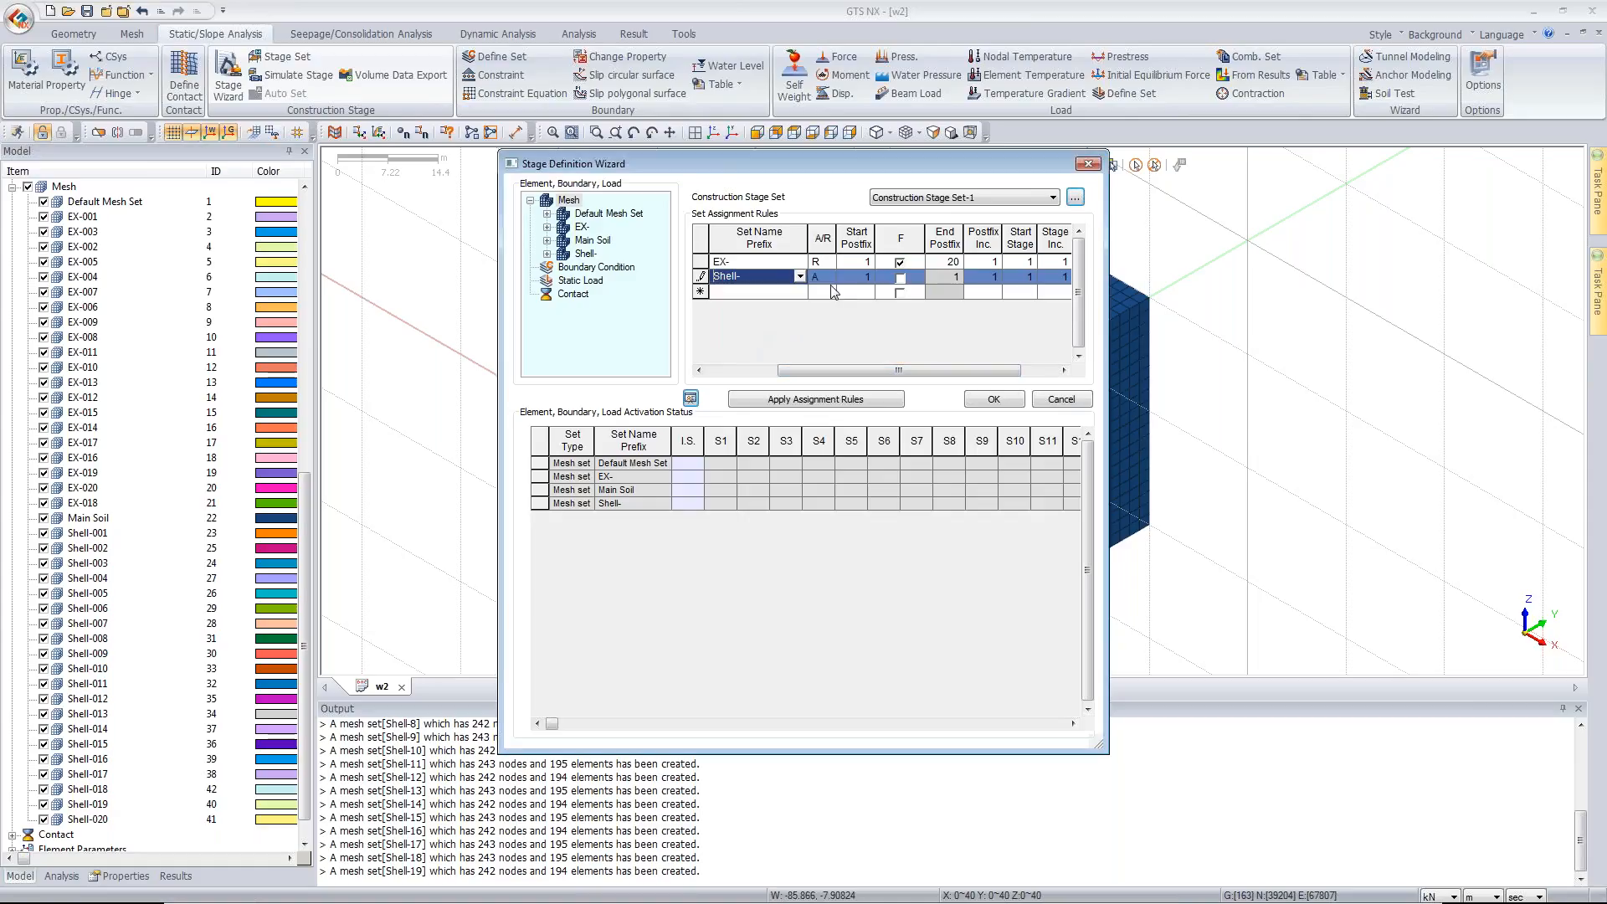
- Enable the F option for the Shell- rule, set its end postfix to 20 and apply the assignment rules
left_click(898, 278)
left_click(935, 275)
left_click(937, 291)
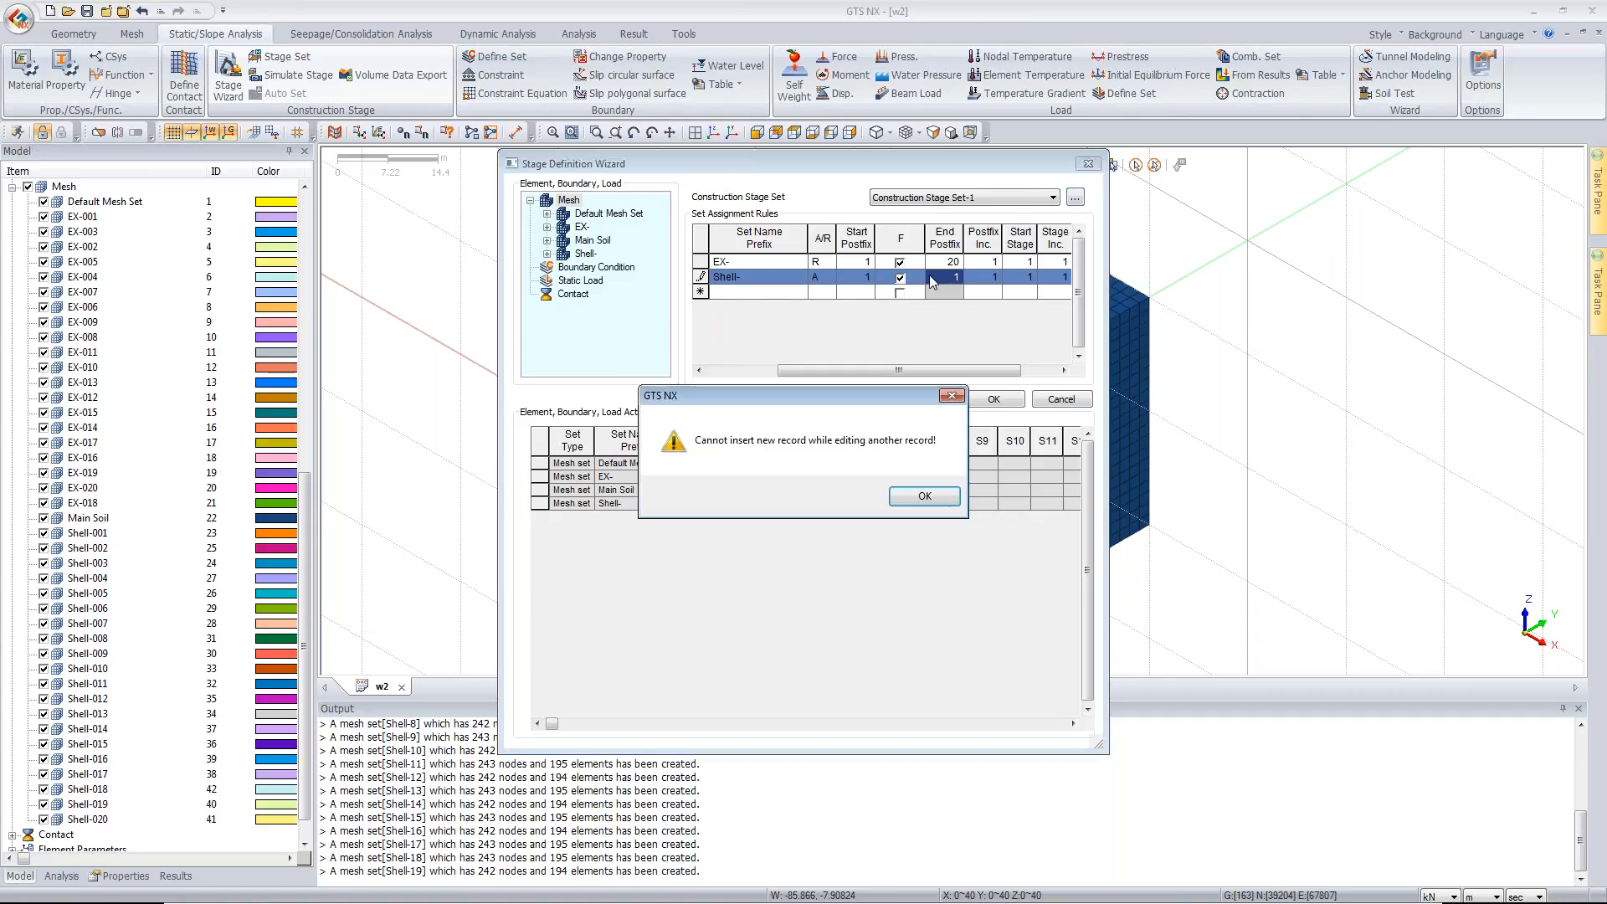
left_click(922, 497)
type("2")
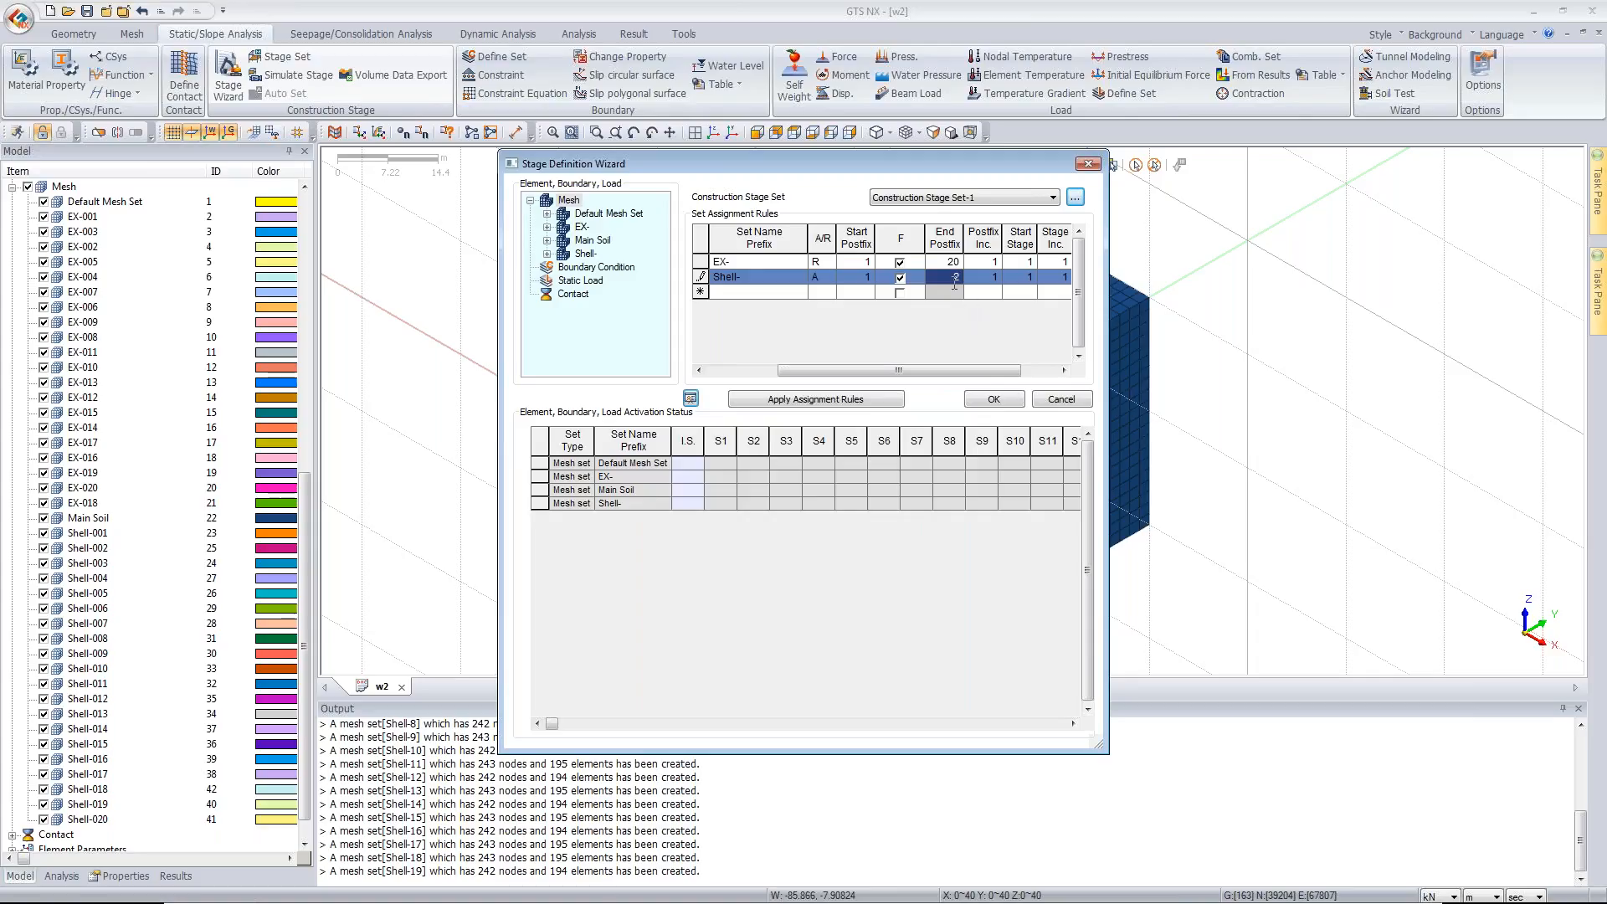
left_click(992, 271)
left_click(958, 277)
type("20")
left_click(1018, 281)
left_click(1056, 279)
left_click_drag(919, 375, 814, 374)
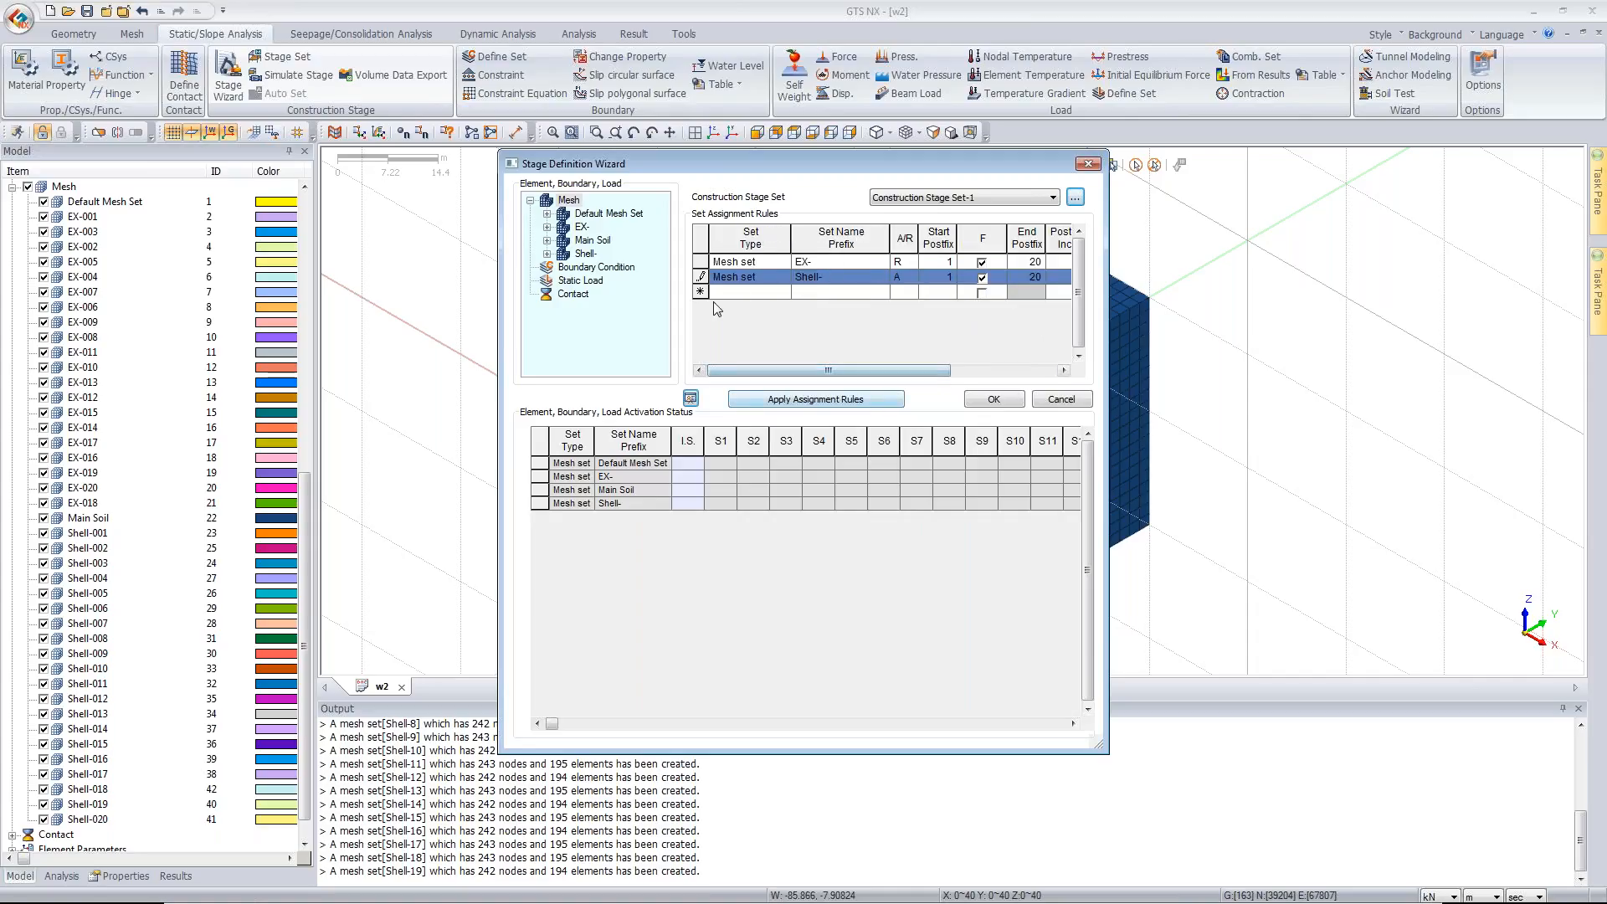
left_click(815, 399)
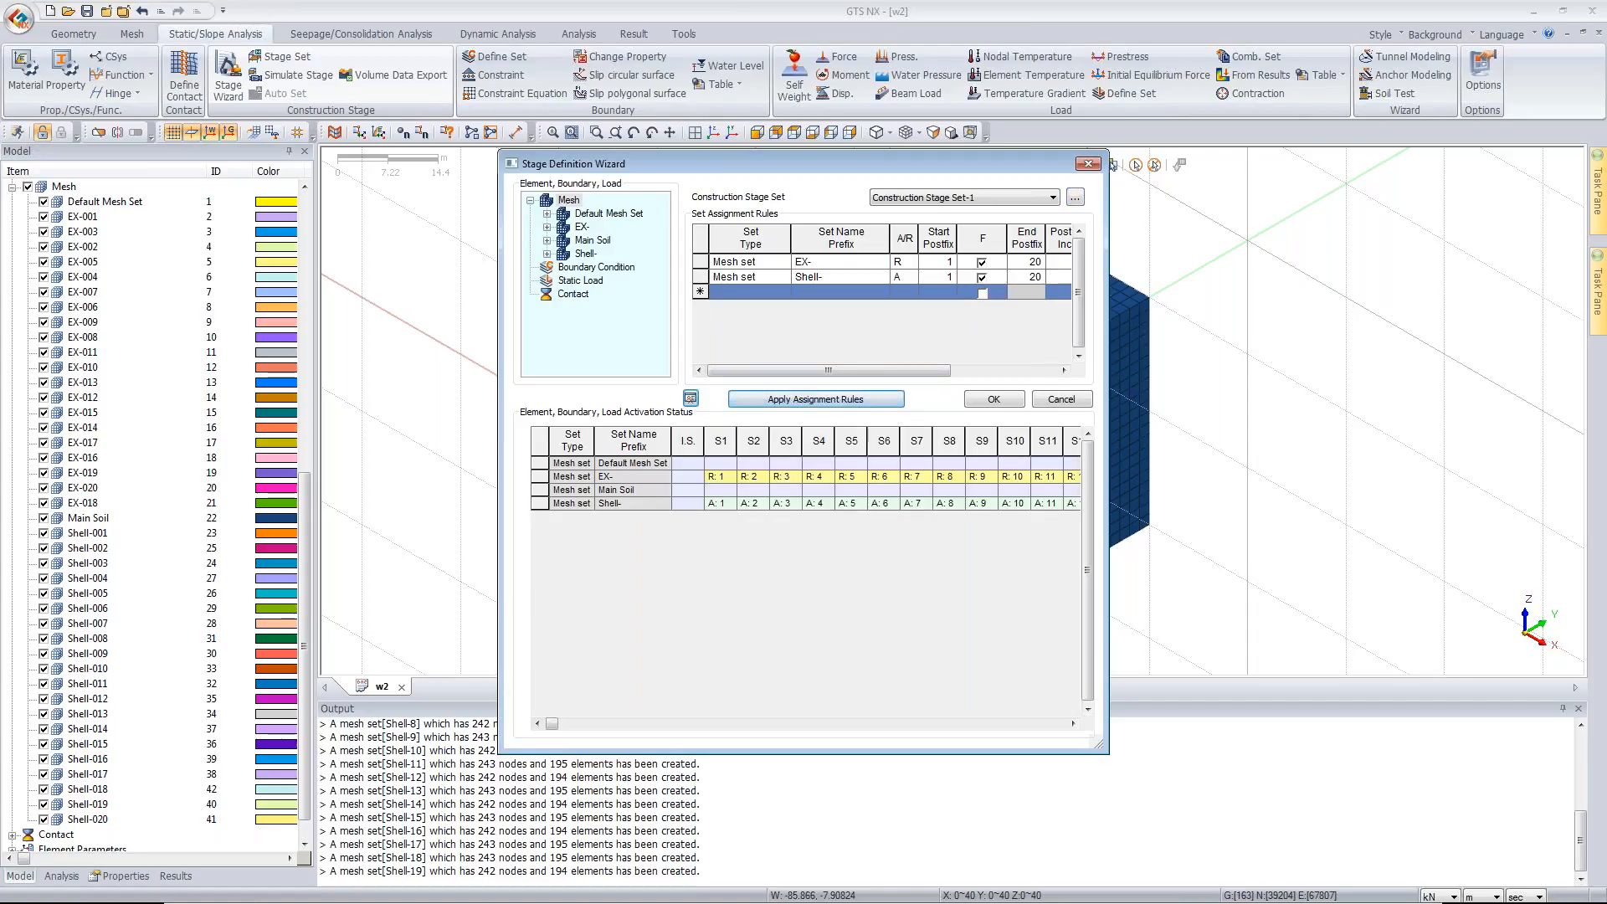
- Activate the EX- and Main Soil mesh sets in the initial stage and accept the stage definition
left_click_drag(582, 227, 686, 463)
left_click_drag(592, 241, 693, 490)
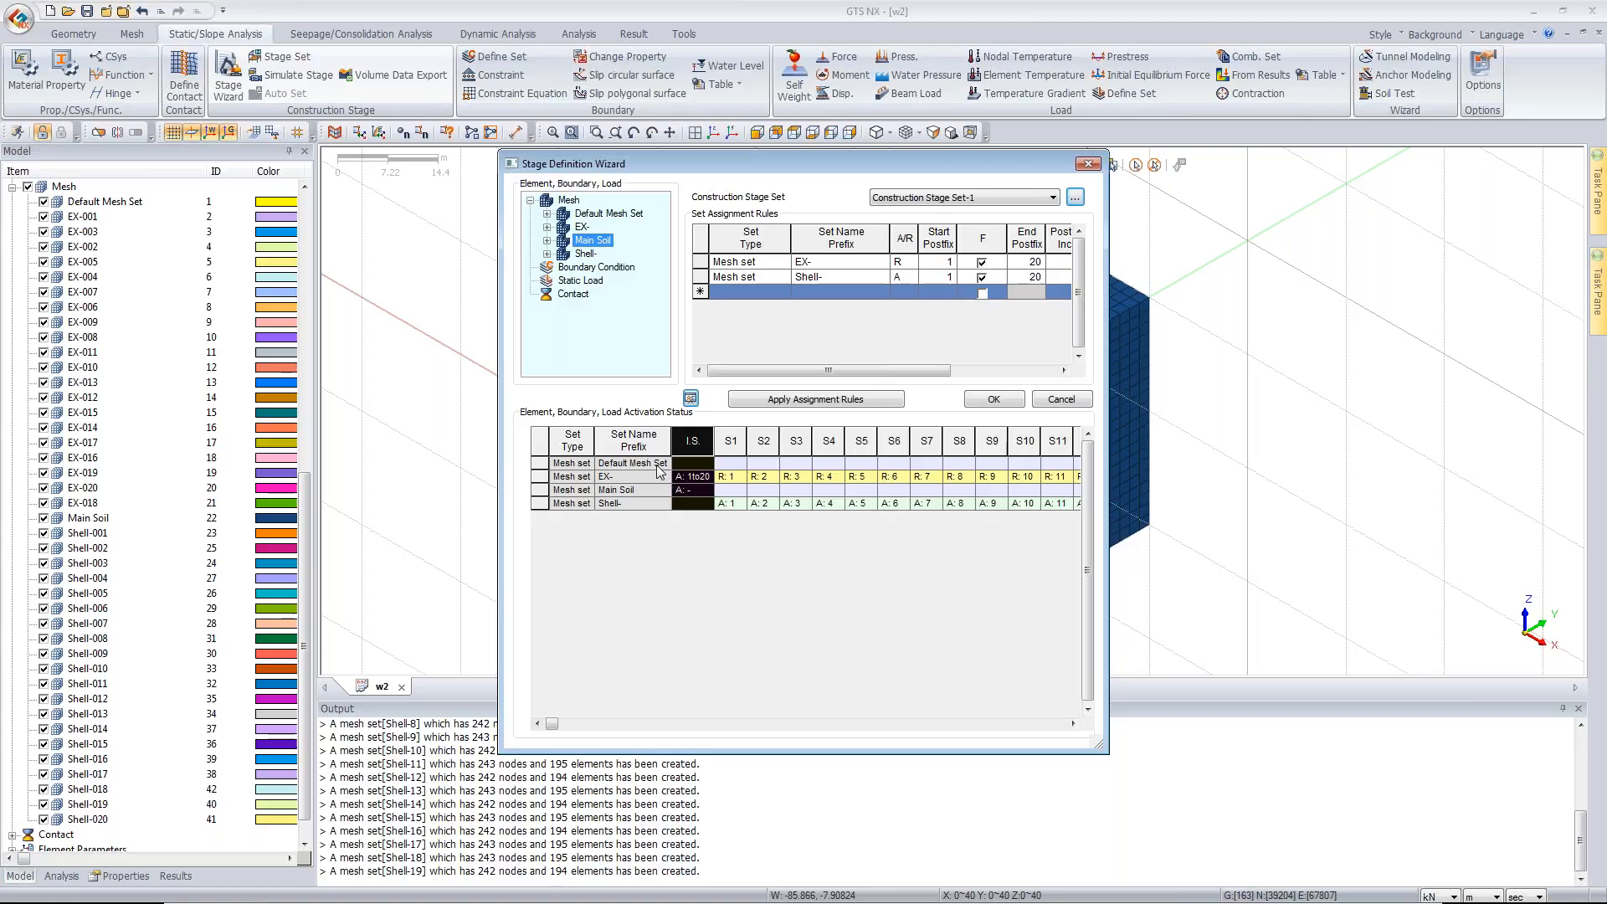
left_click(993, 400)
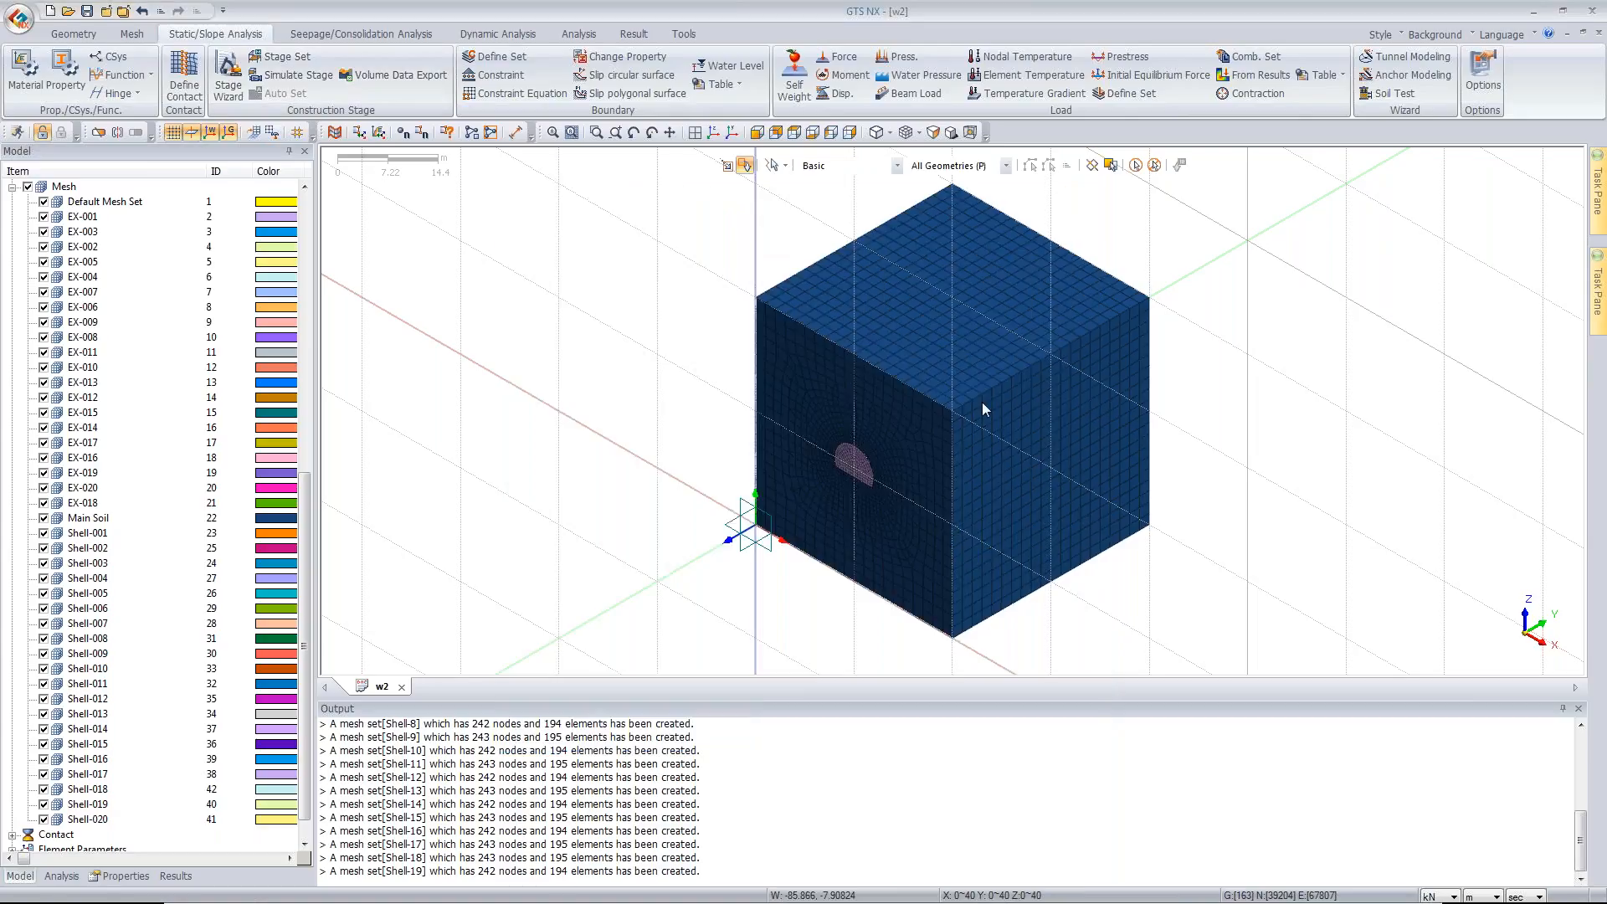
- Simulate the construction stages up to stage 6 with the Main Soil mesh hidden and inspect the tunnel's excavation sequence
left_click(286, 75)
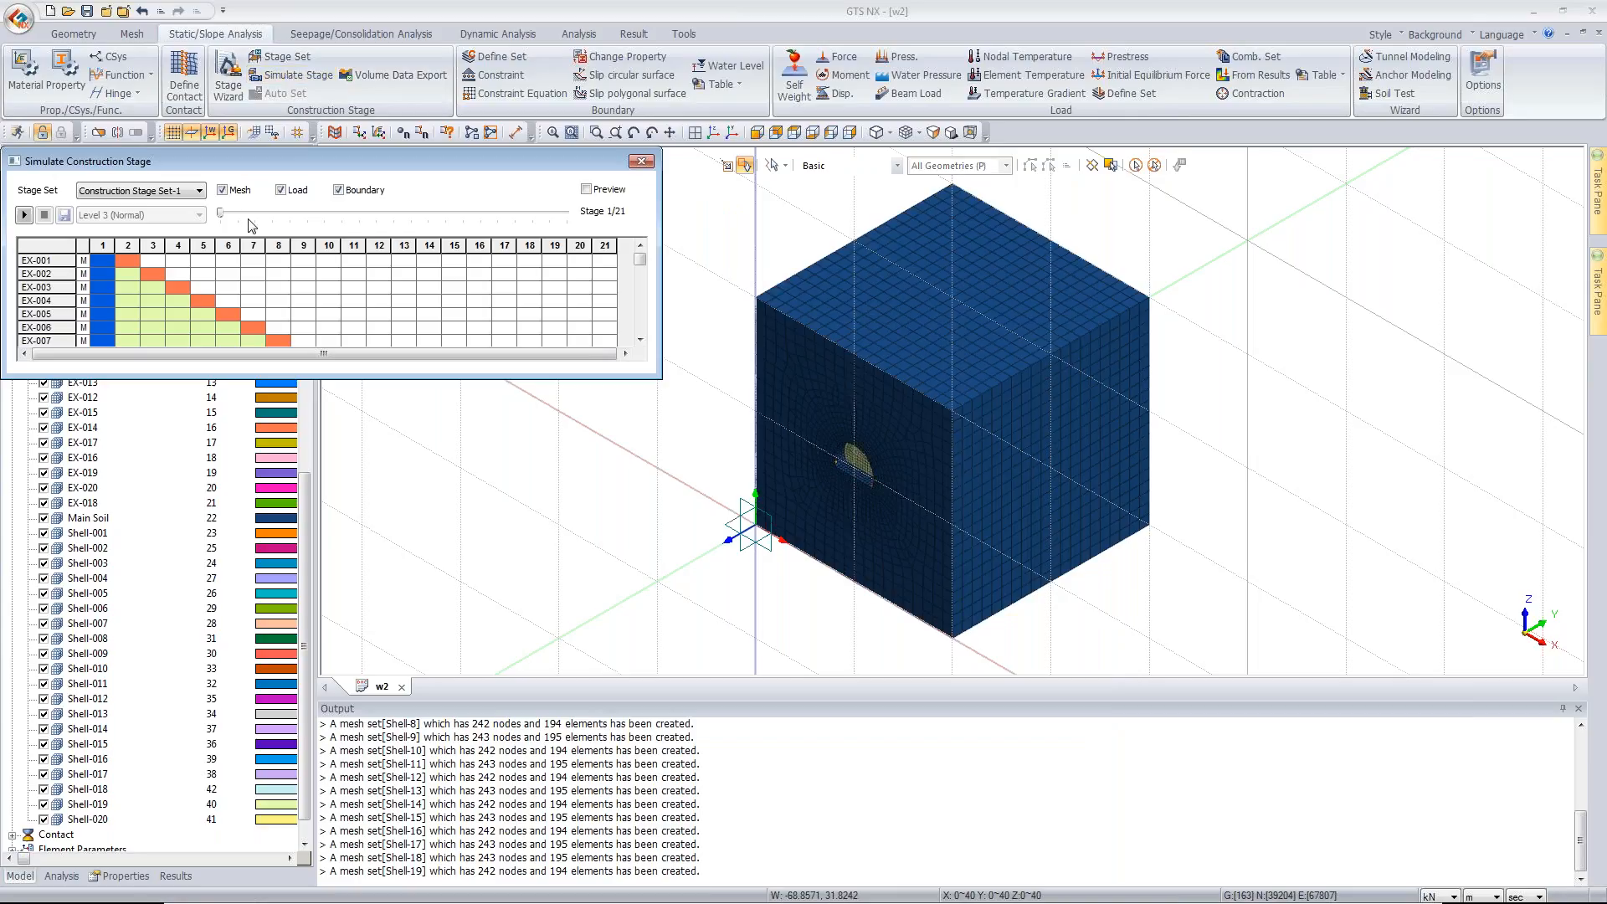
left_click(273, 214)
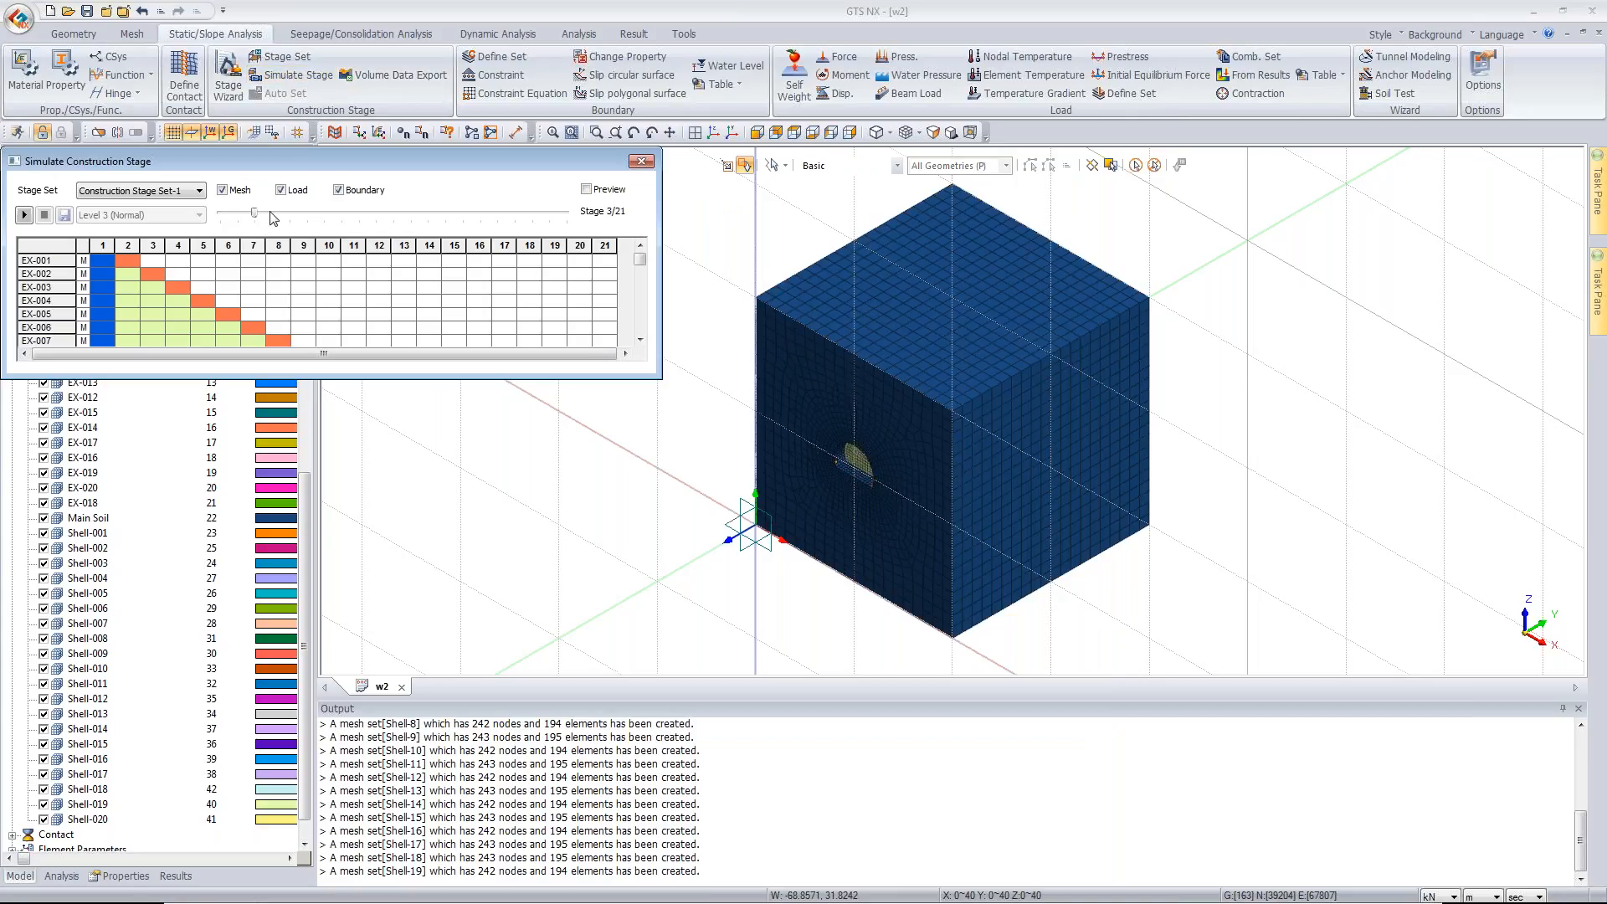
left_click(44, 518)
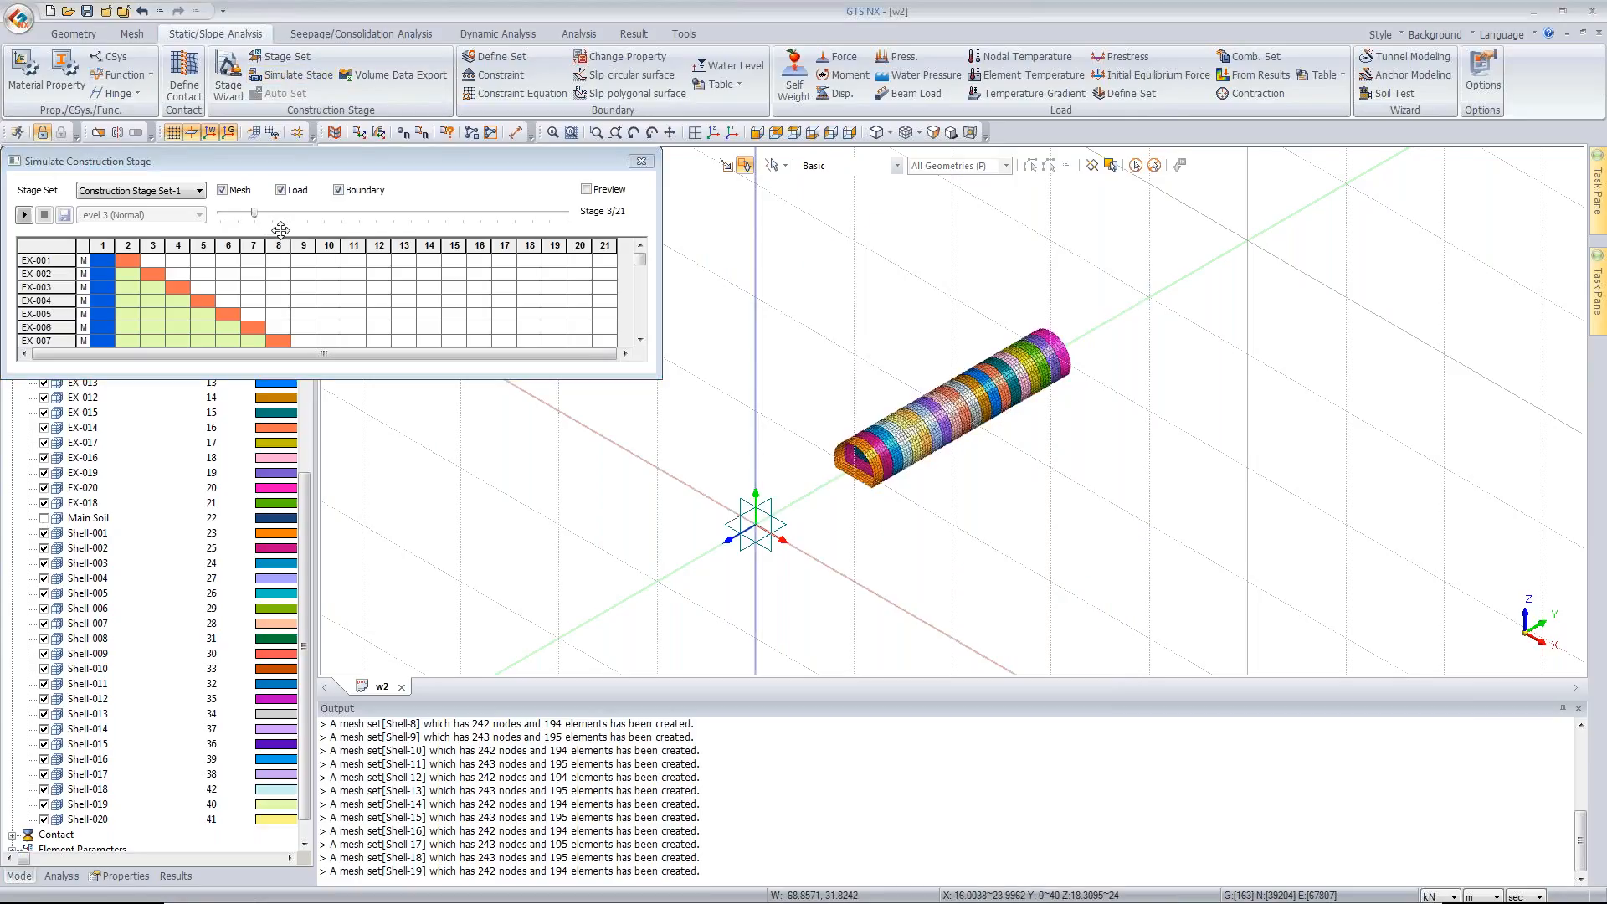
left_click_drag(274, 214, 318, 218)
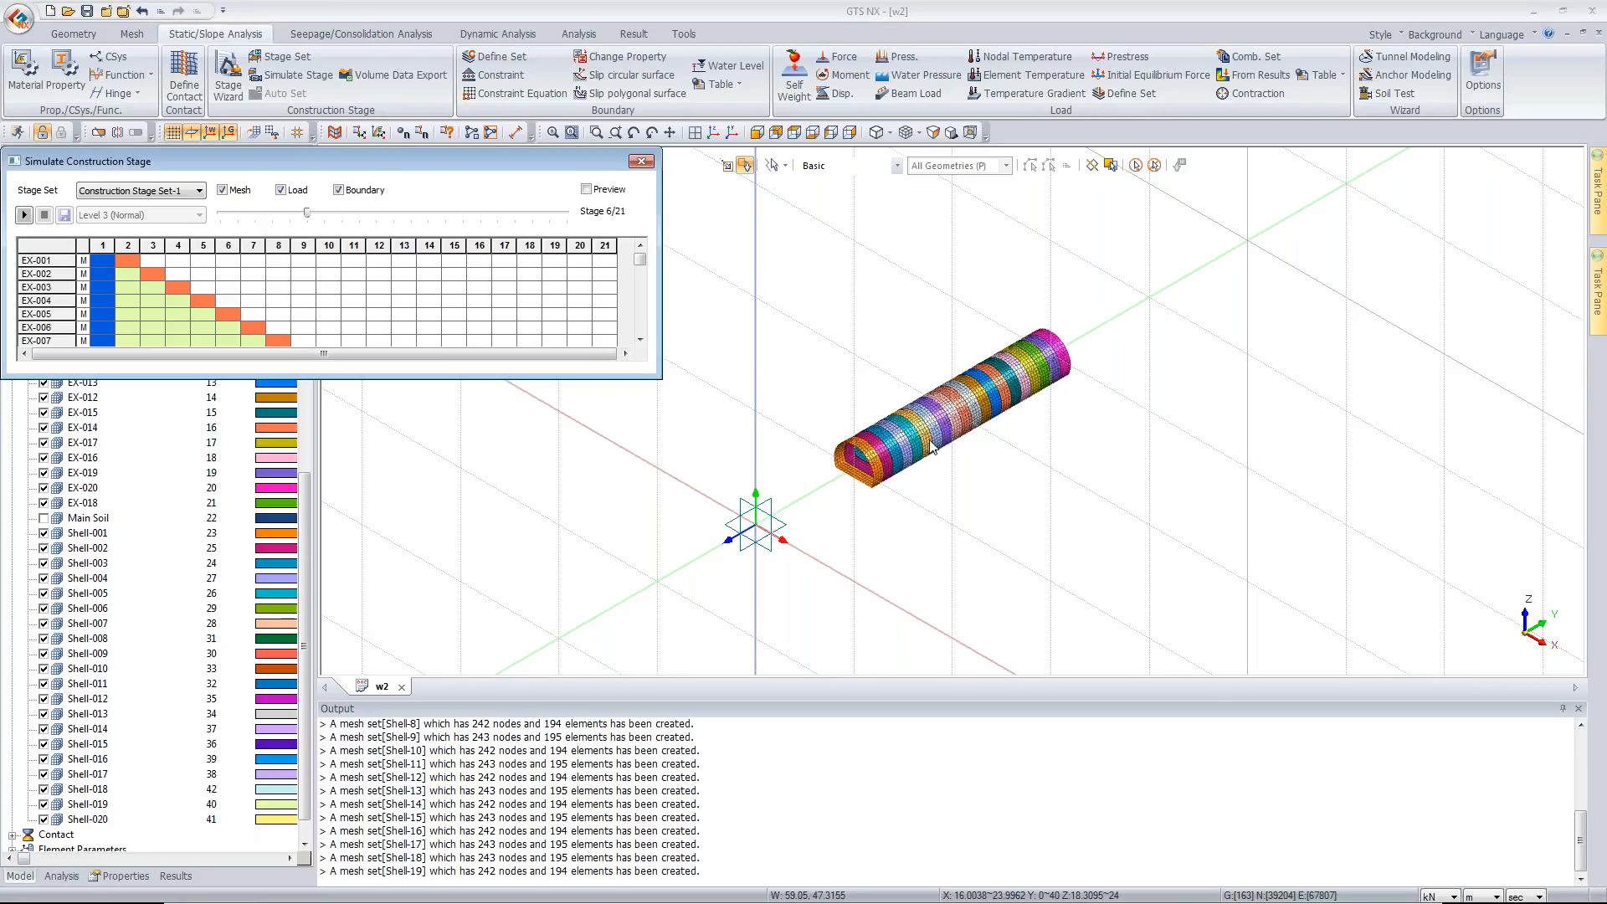
middle_click_drag(930, 453, 956, 395)
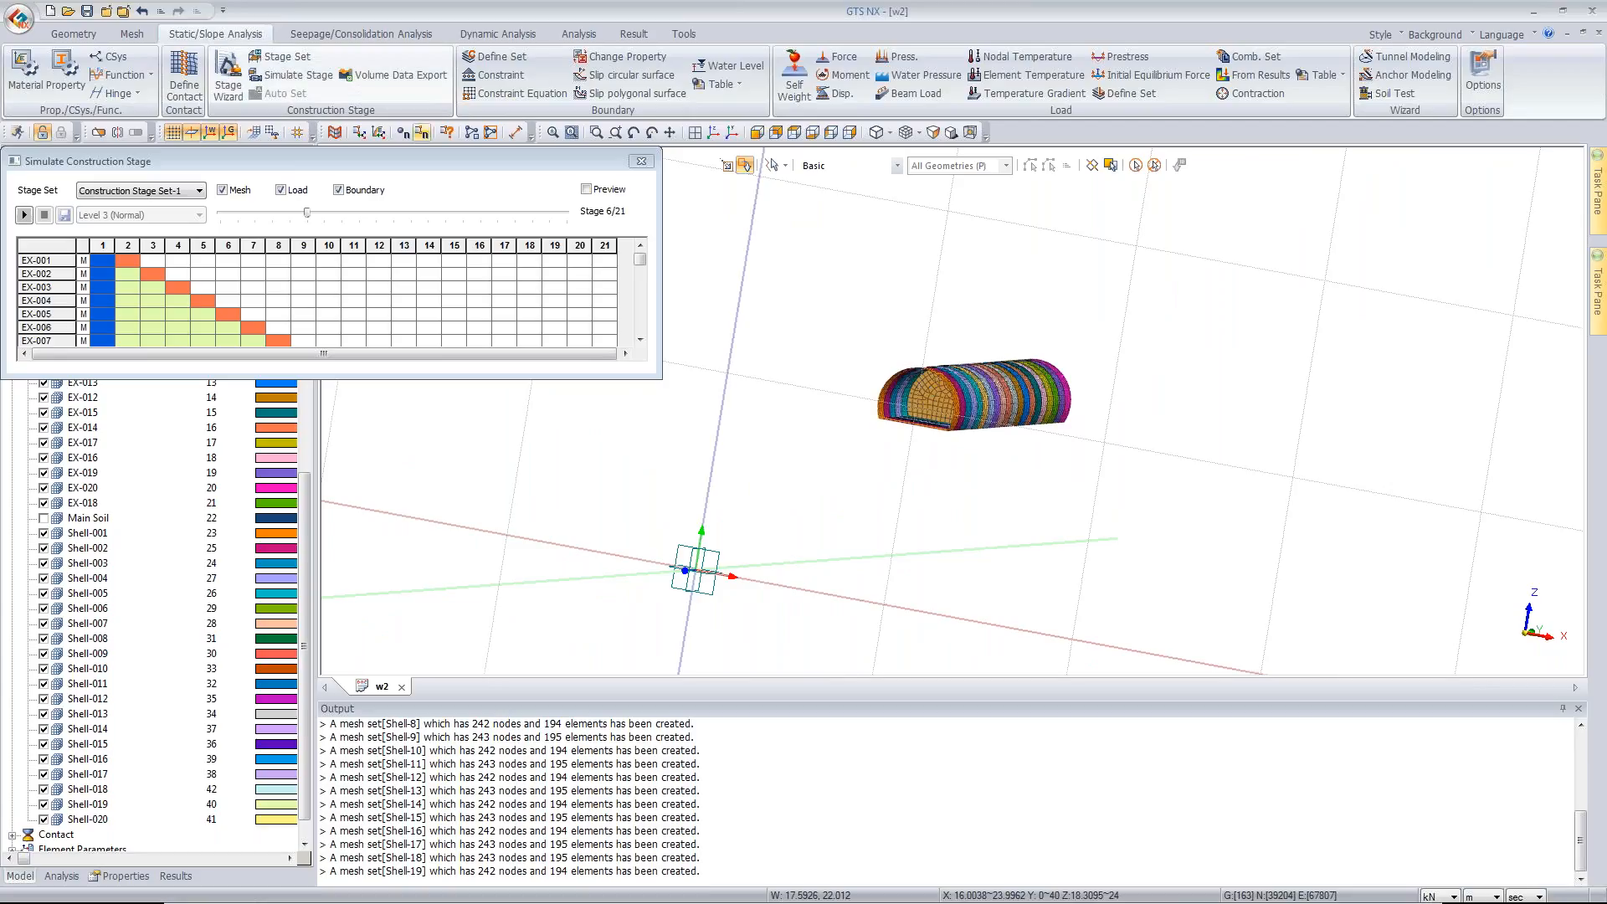
left_click(641, 162)
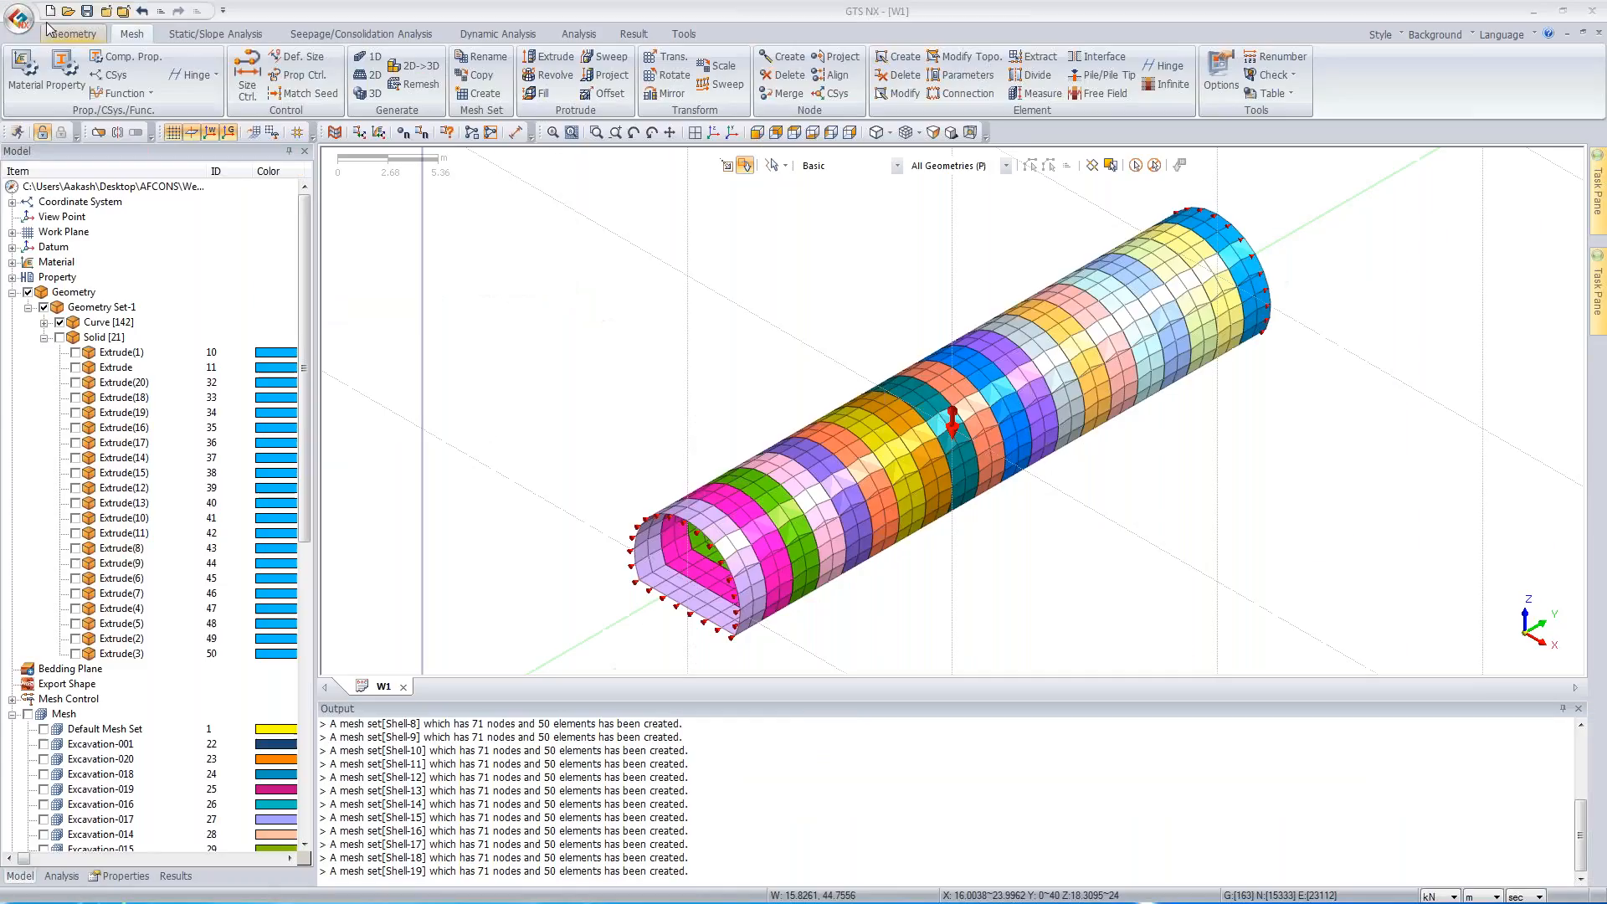
- Create a new blank project alongside the open W1 model
left_click(18, 17)
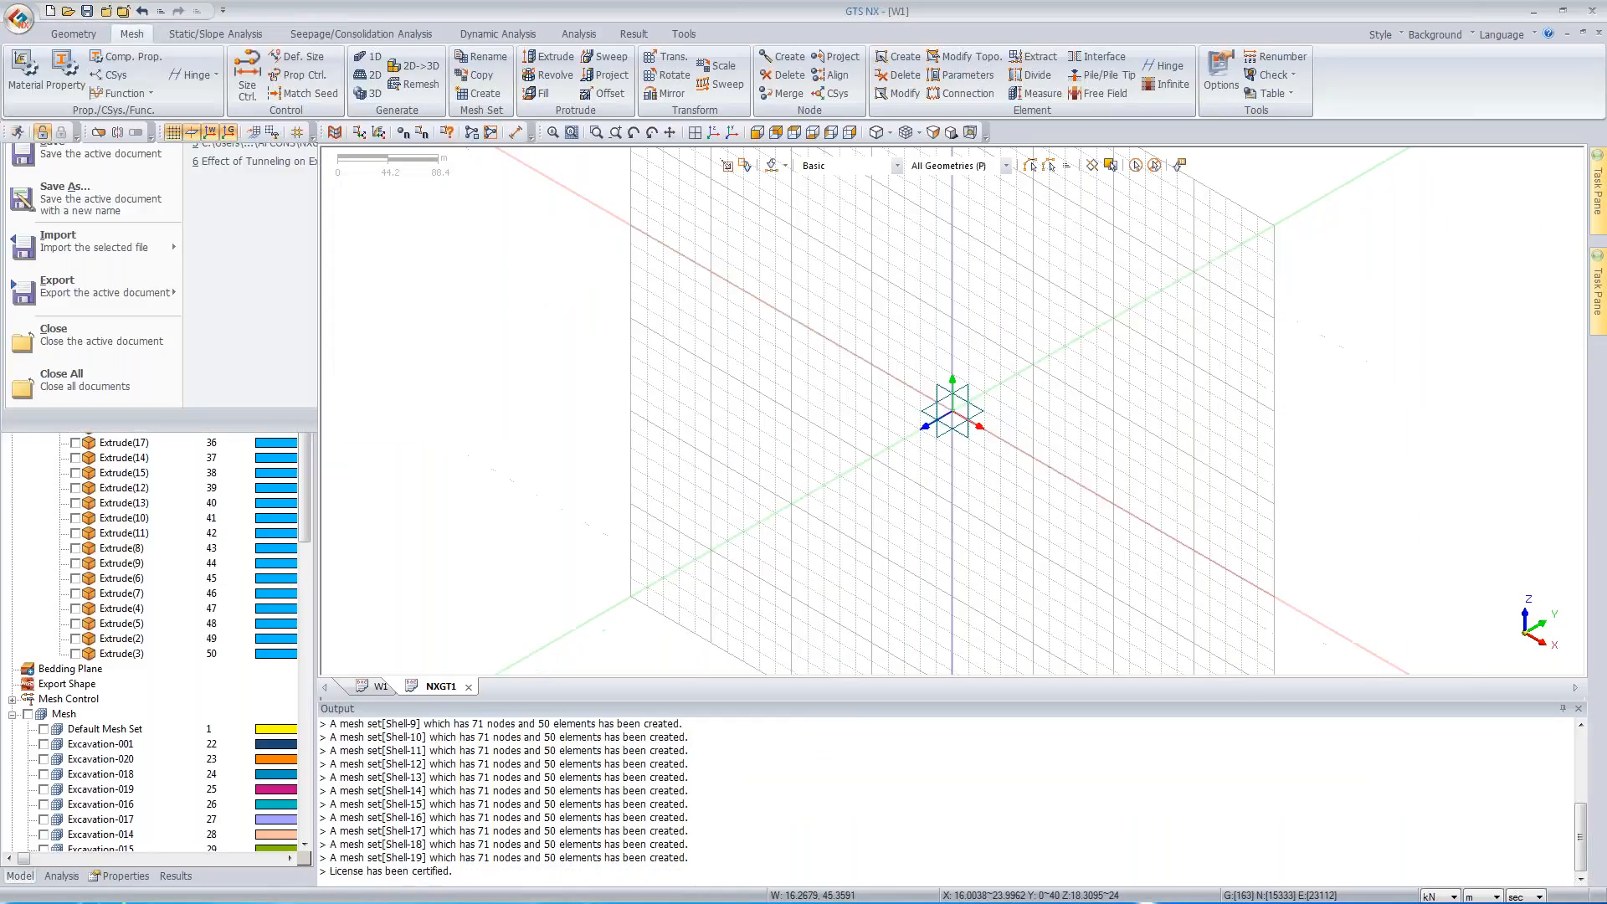
left_click(839, 617)
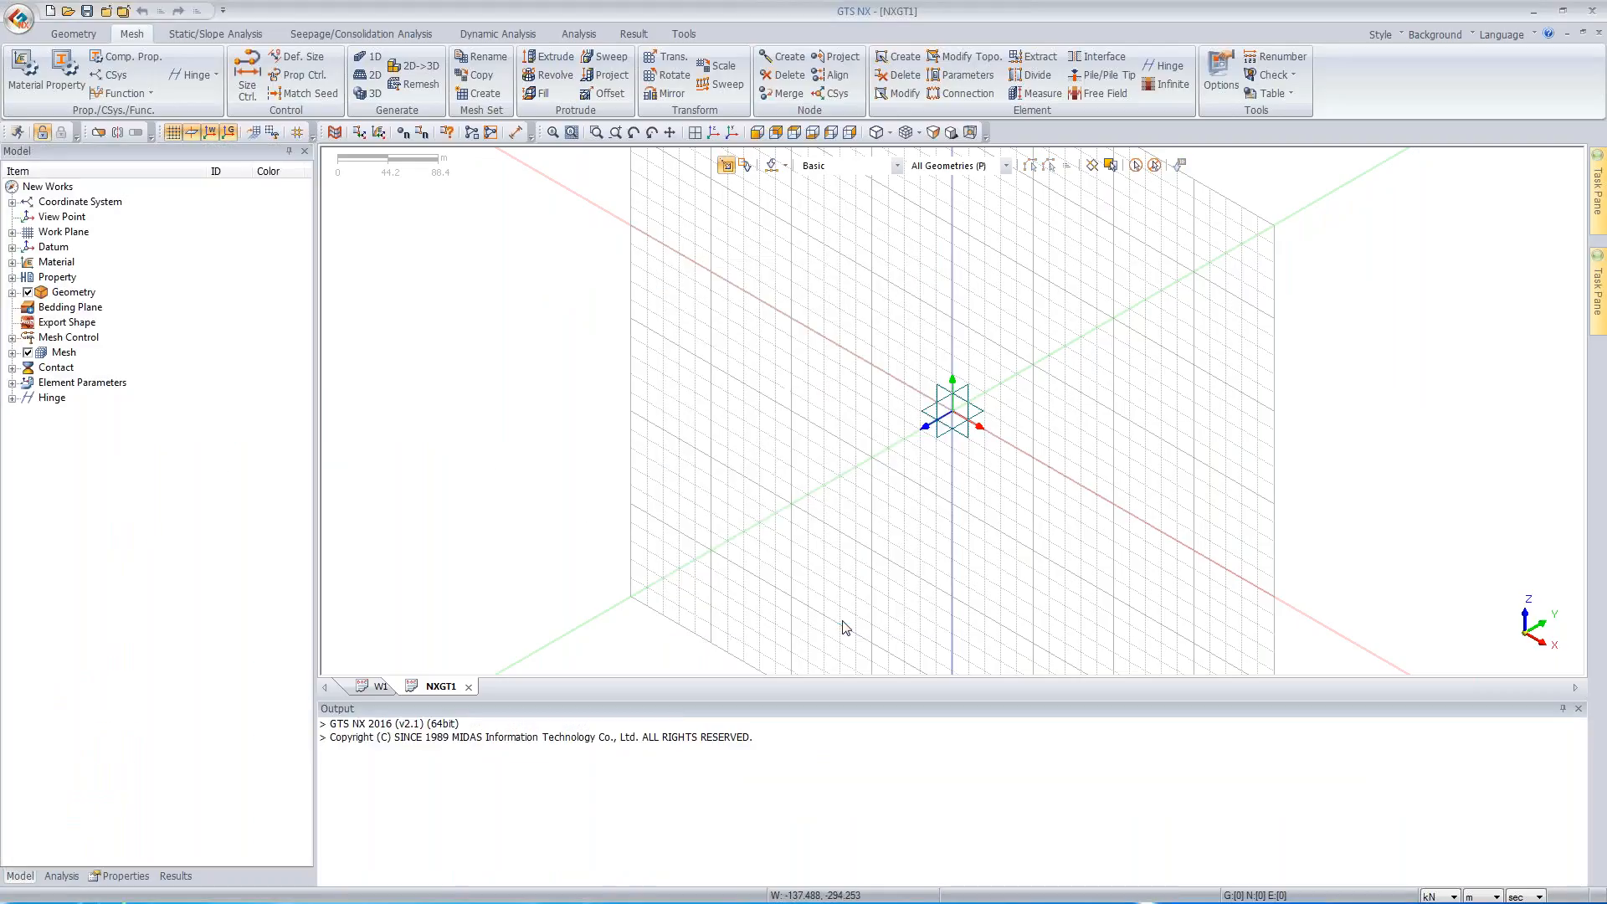
left_click(73, 34)
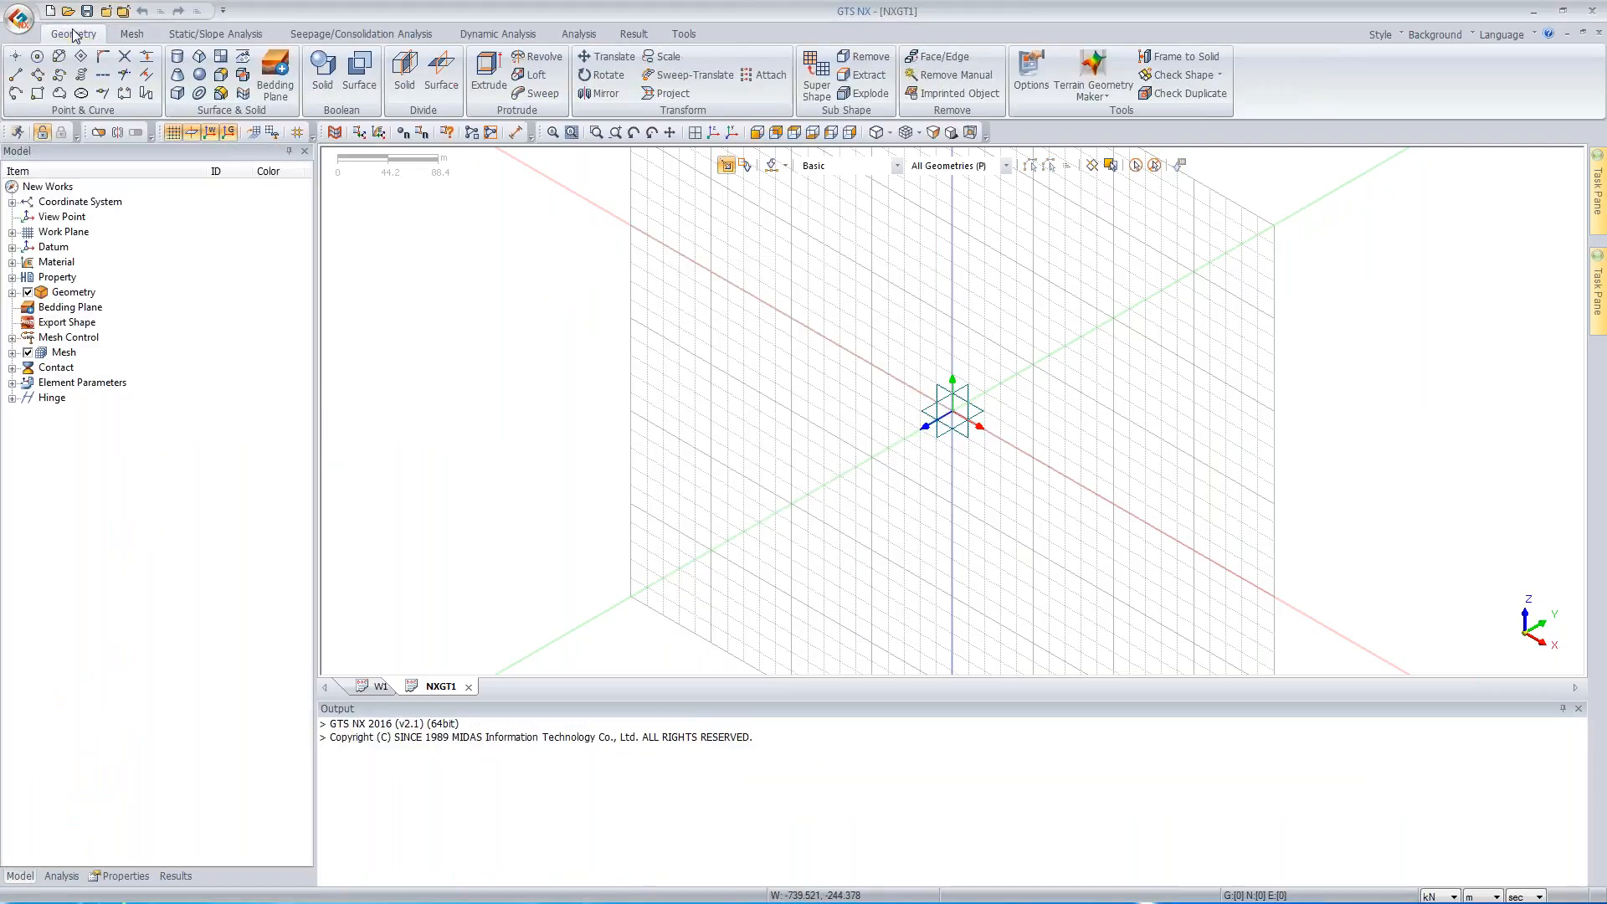
left_click(134, 34)
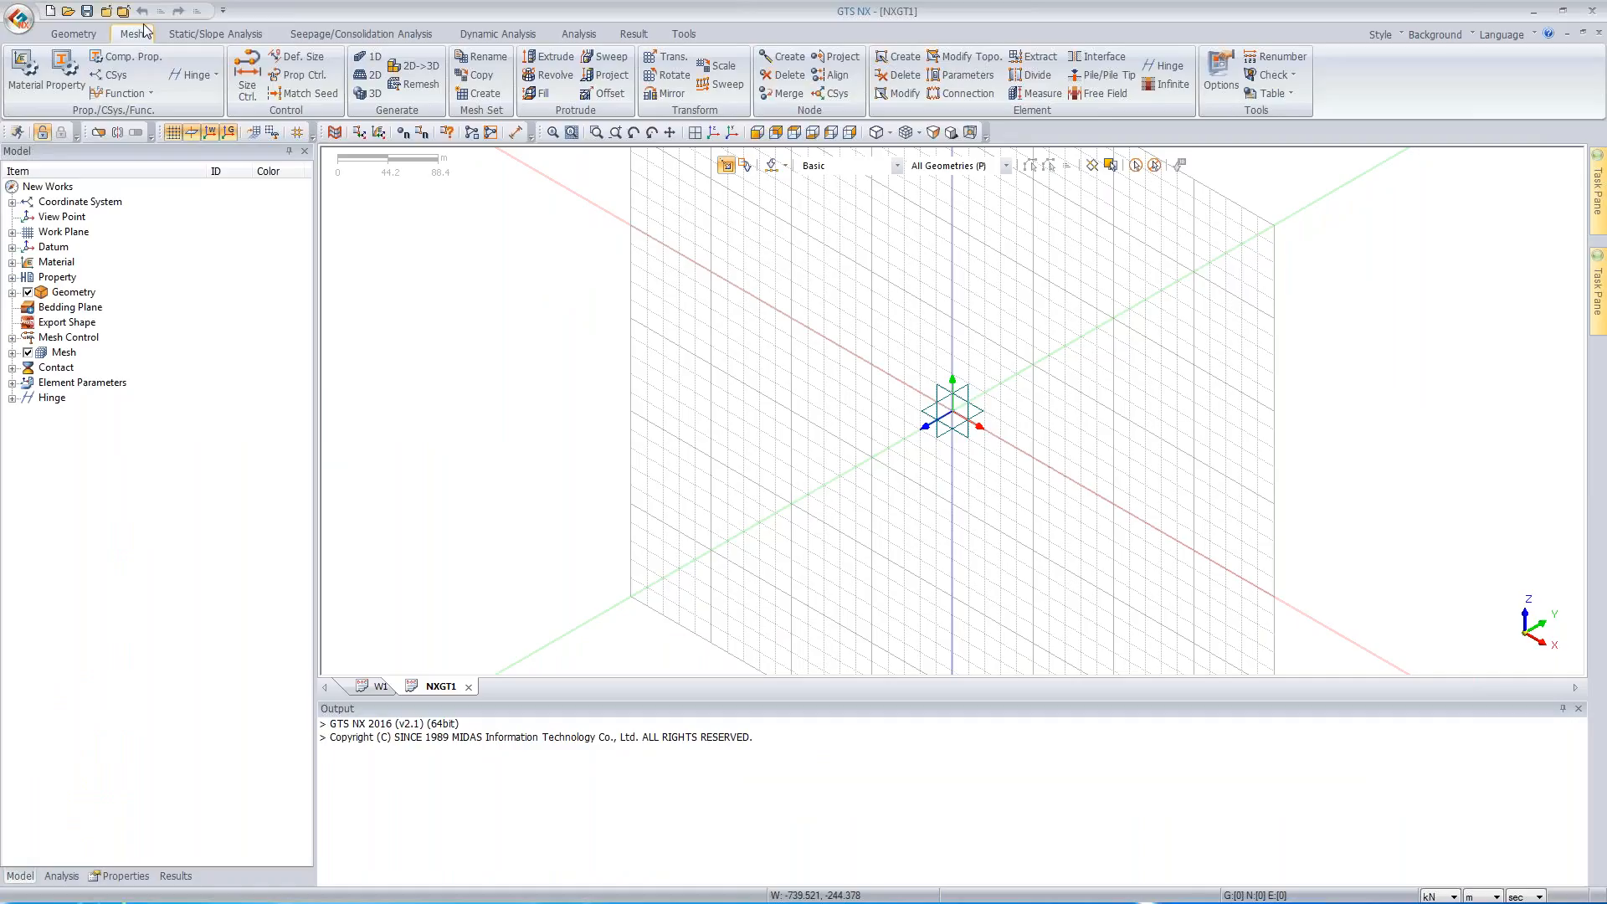
left_click(201, 33)
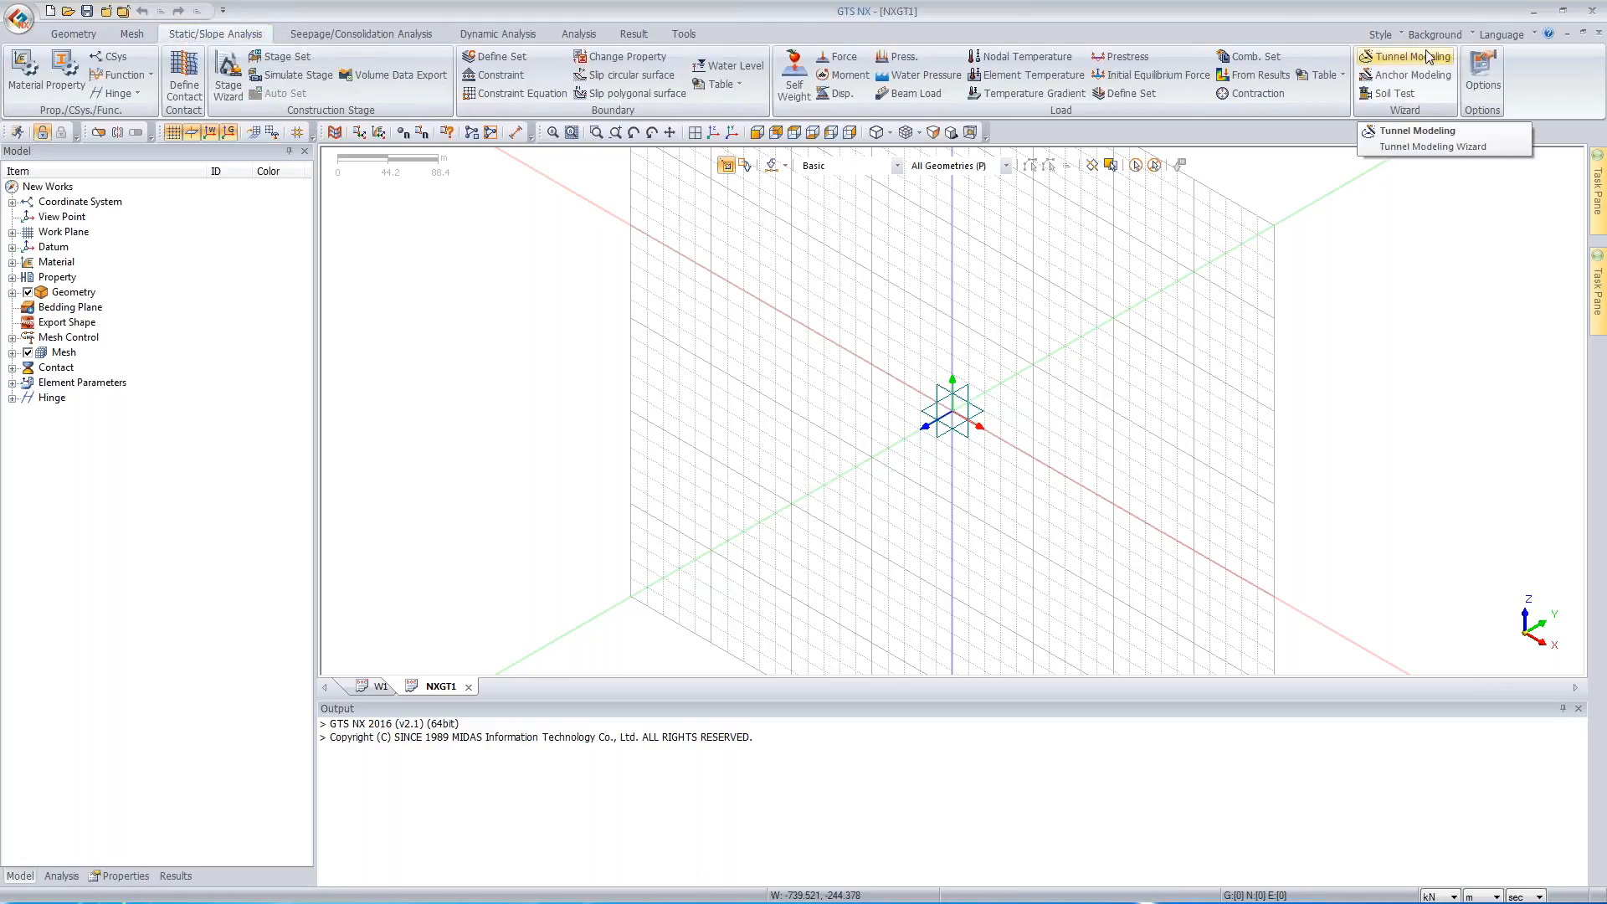
- Import the Nails, Shell and Soil properties from the W1 project file, using new ID numbering
left_click(131, 33)
left_click(64, 75)
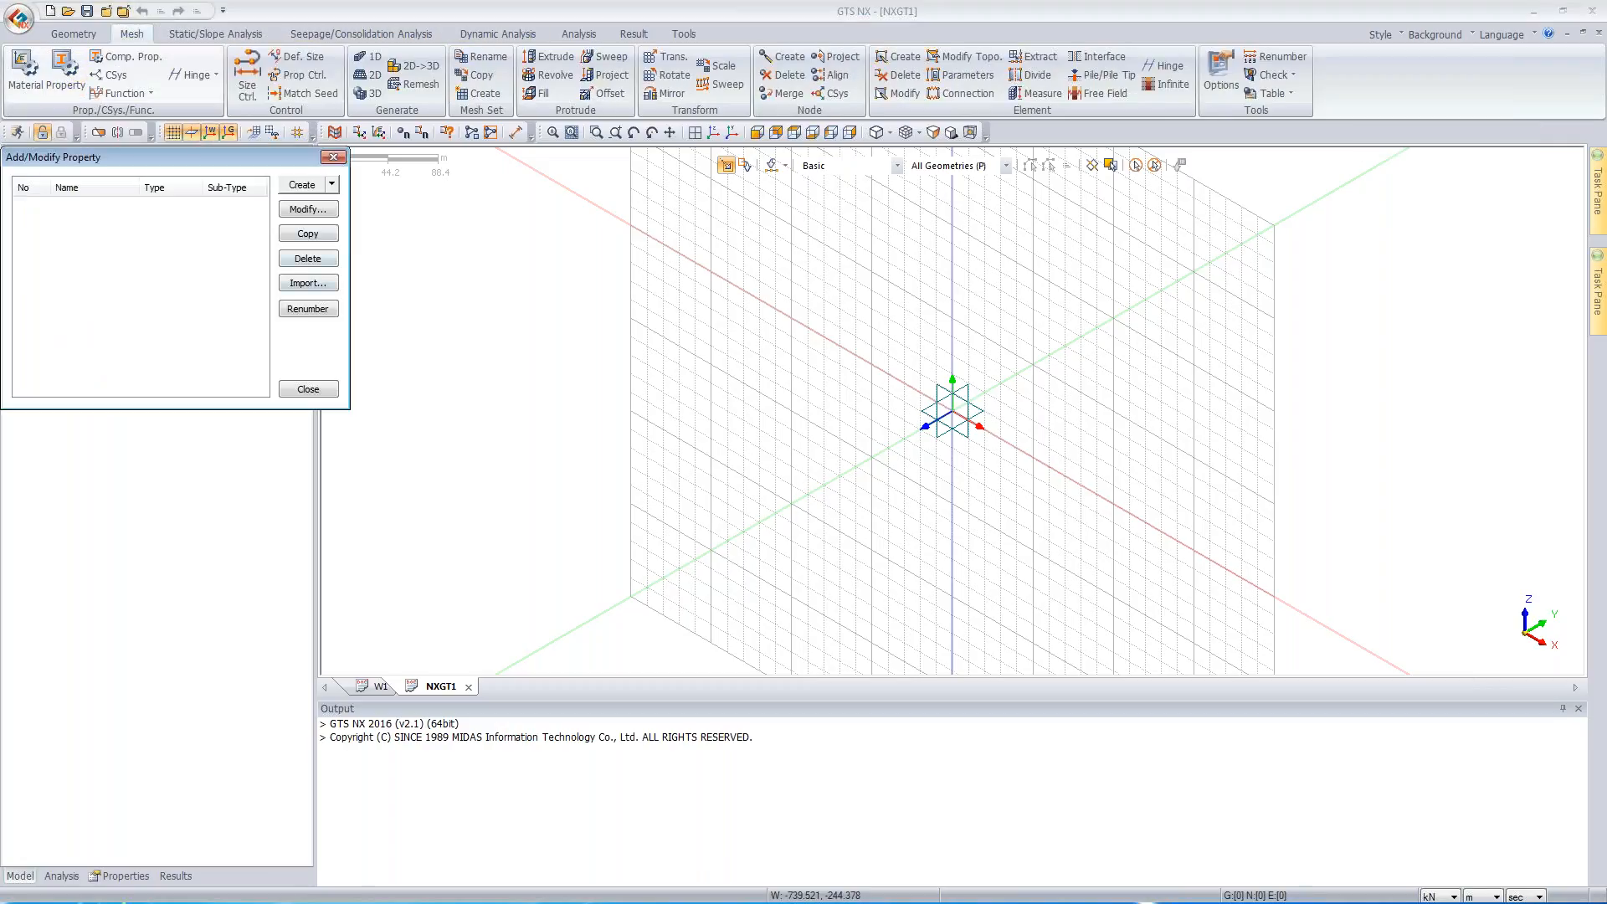
left_click(308, 283)
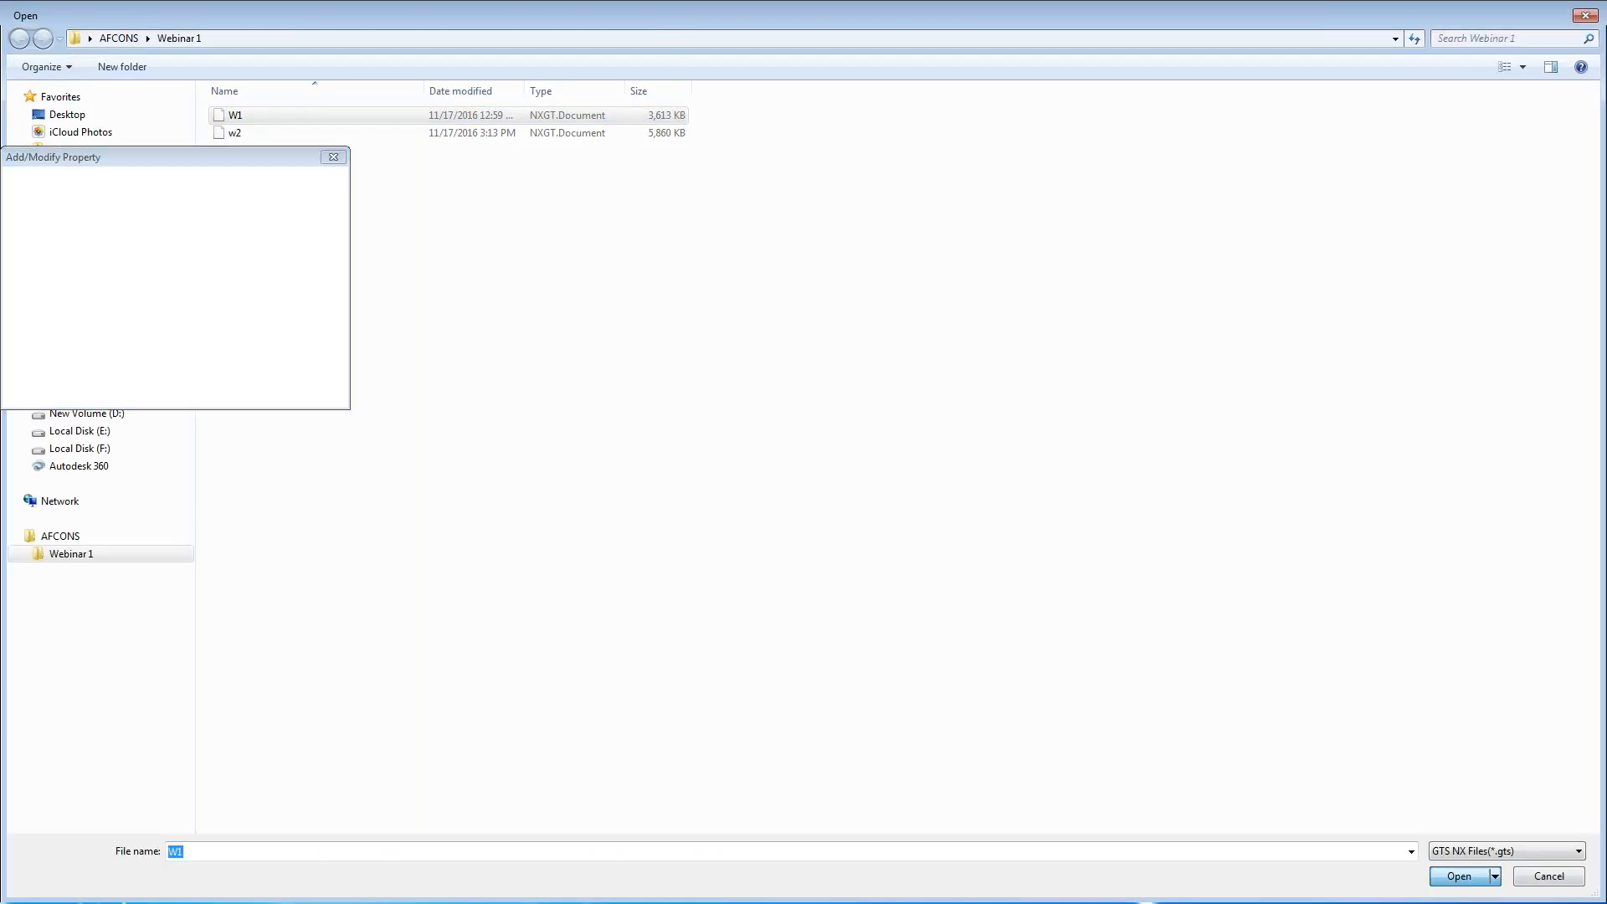
key("Return")
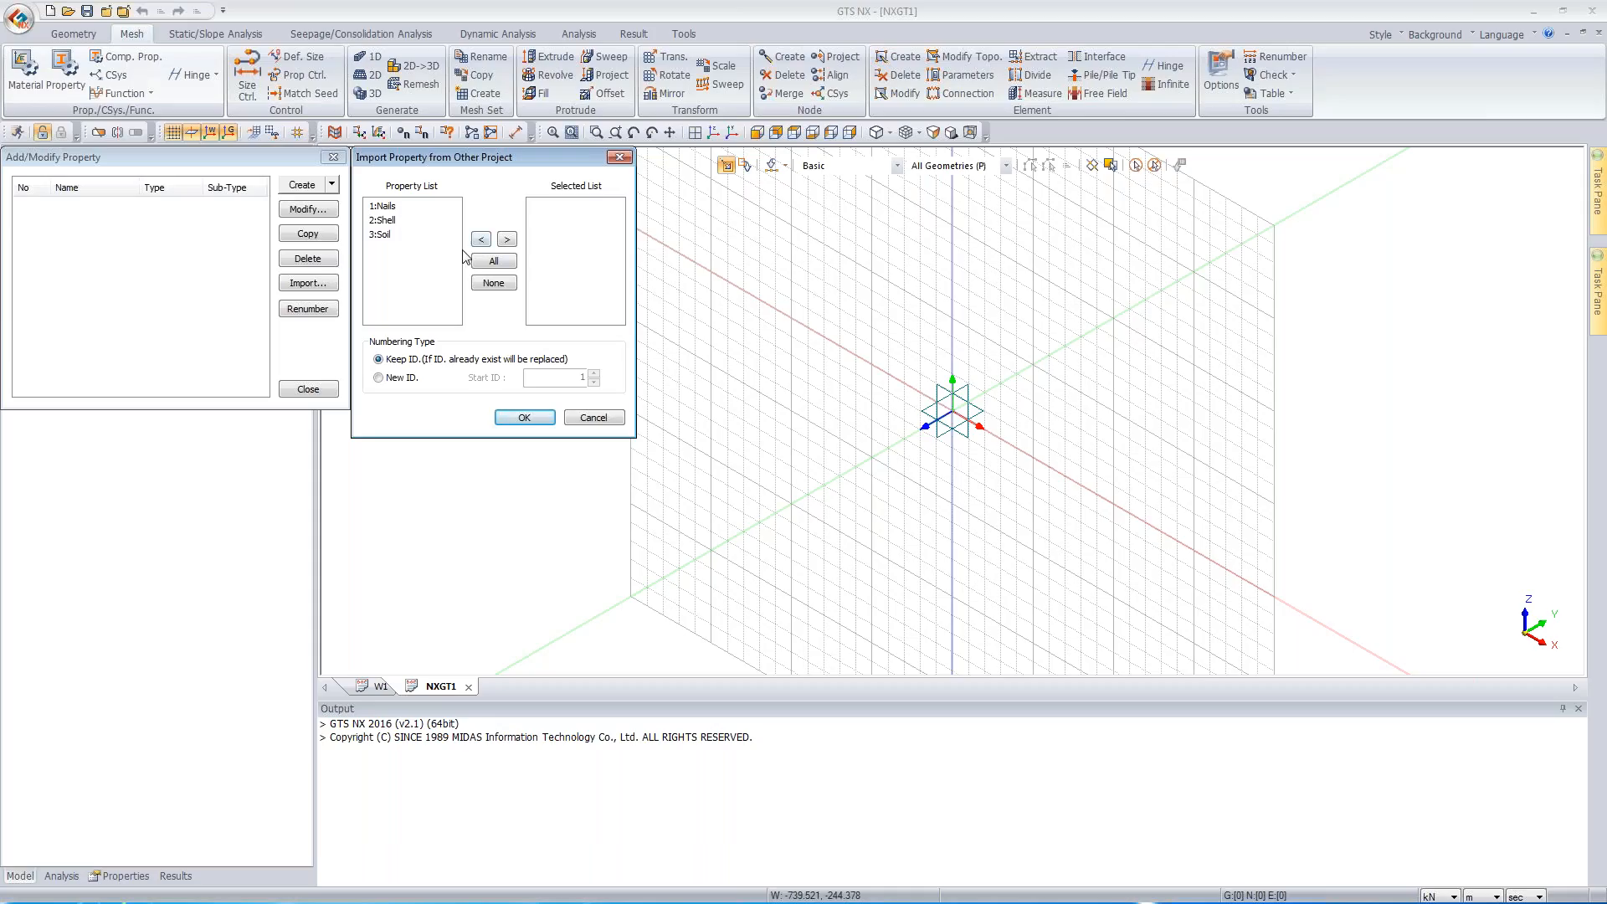
left_click(494, 260)
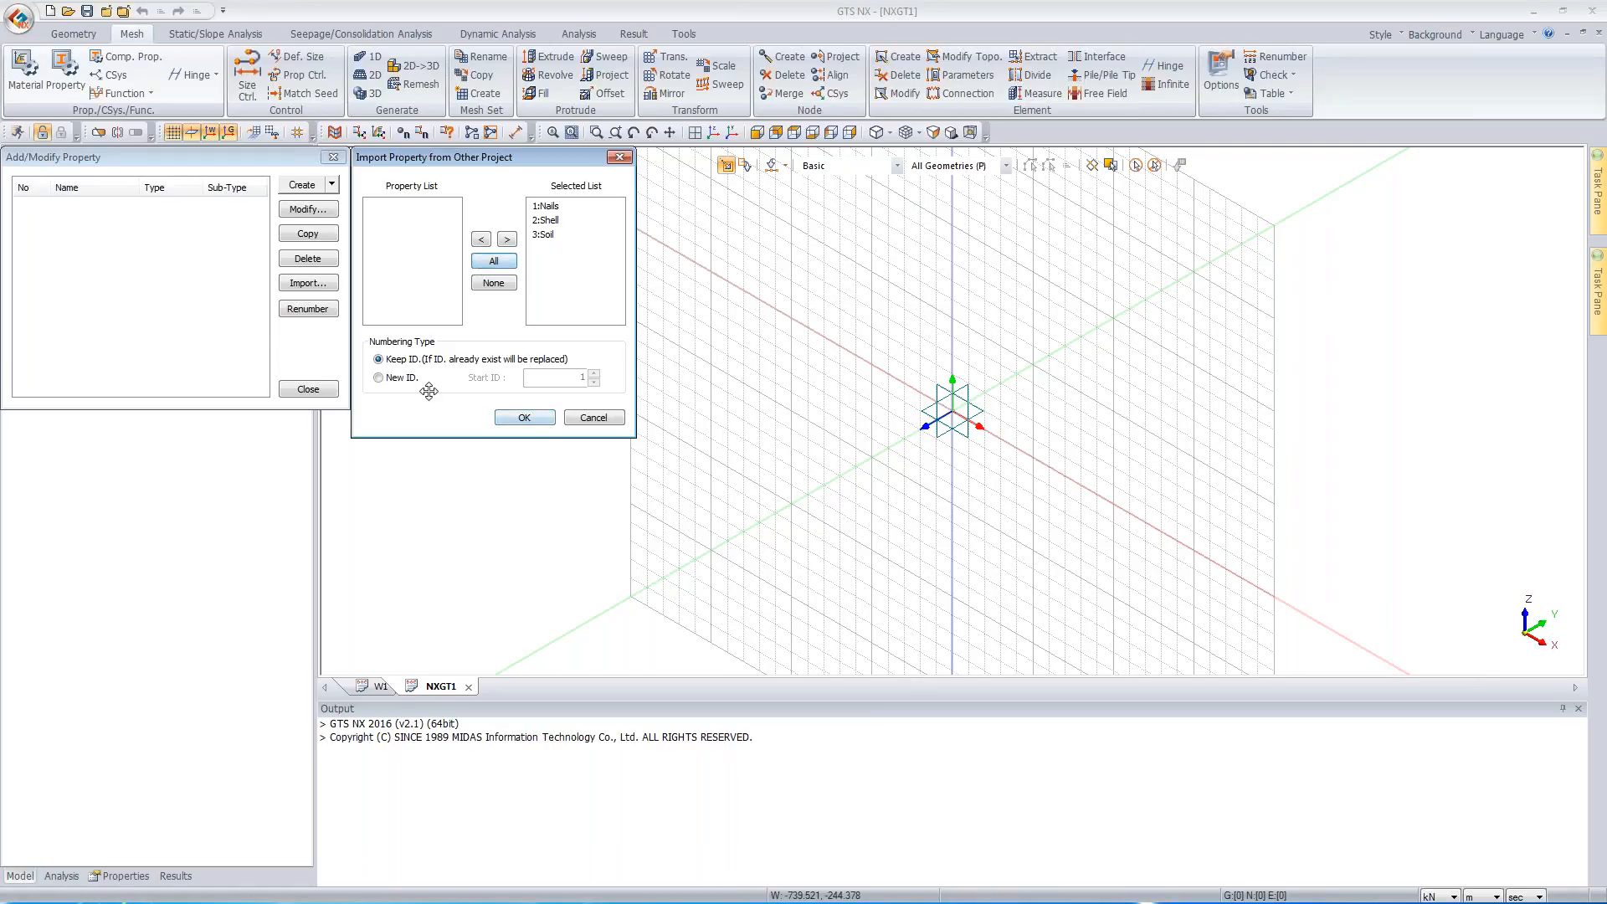
left_click(396, 378)
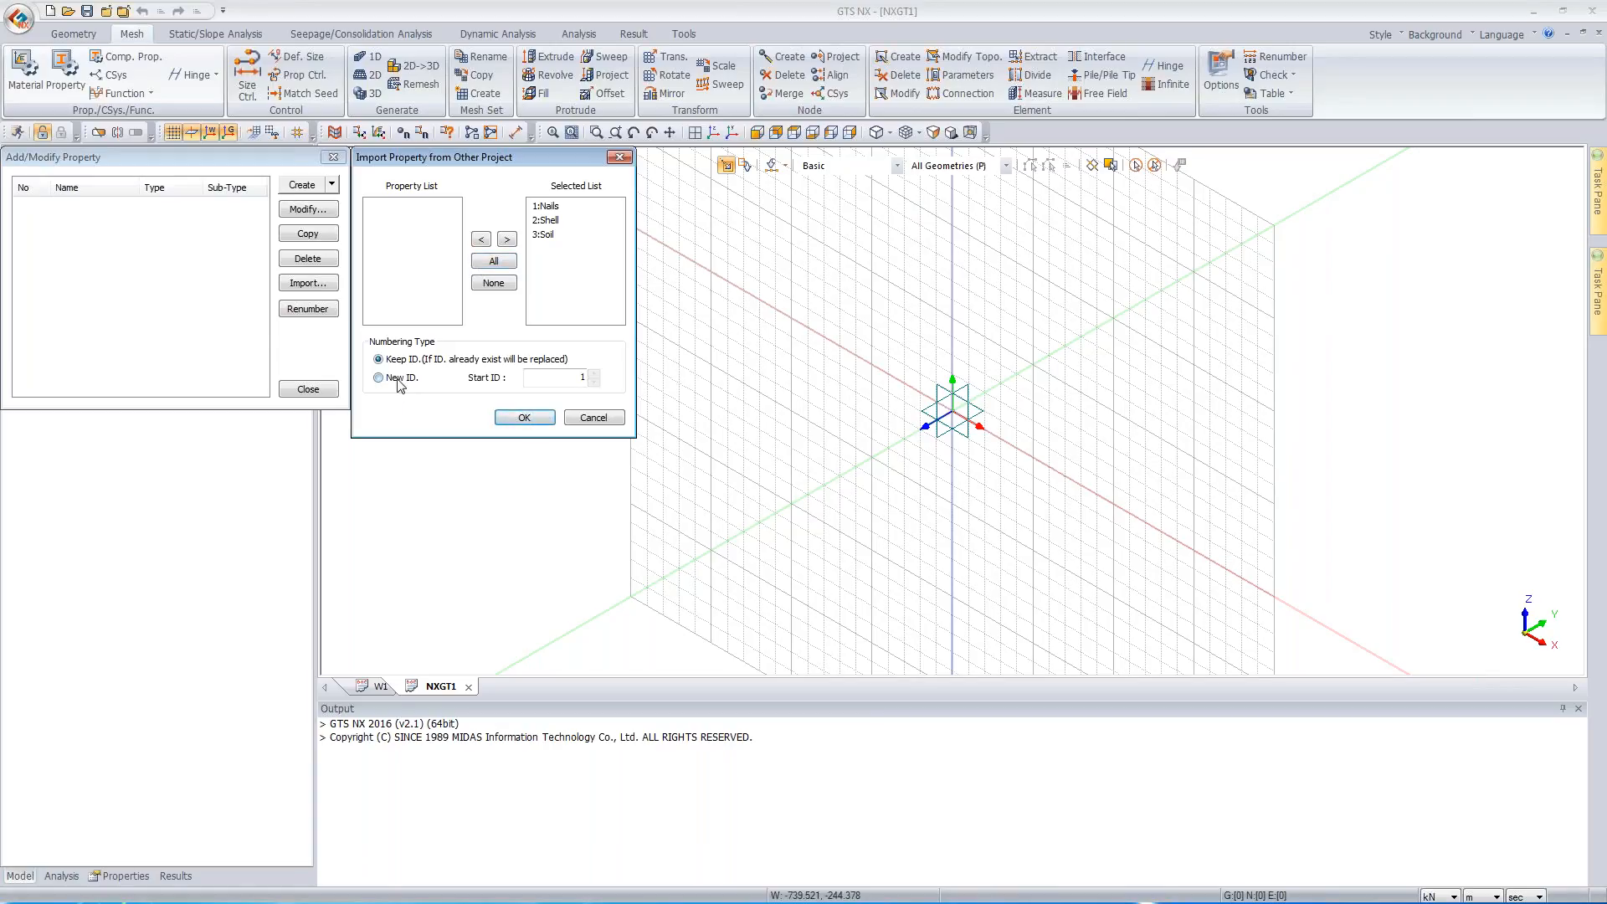
left_click(524, 417)
left_click(308, 388)
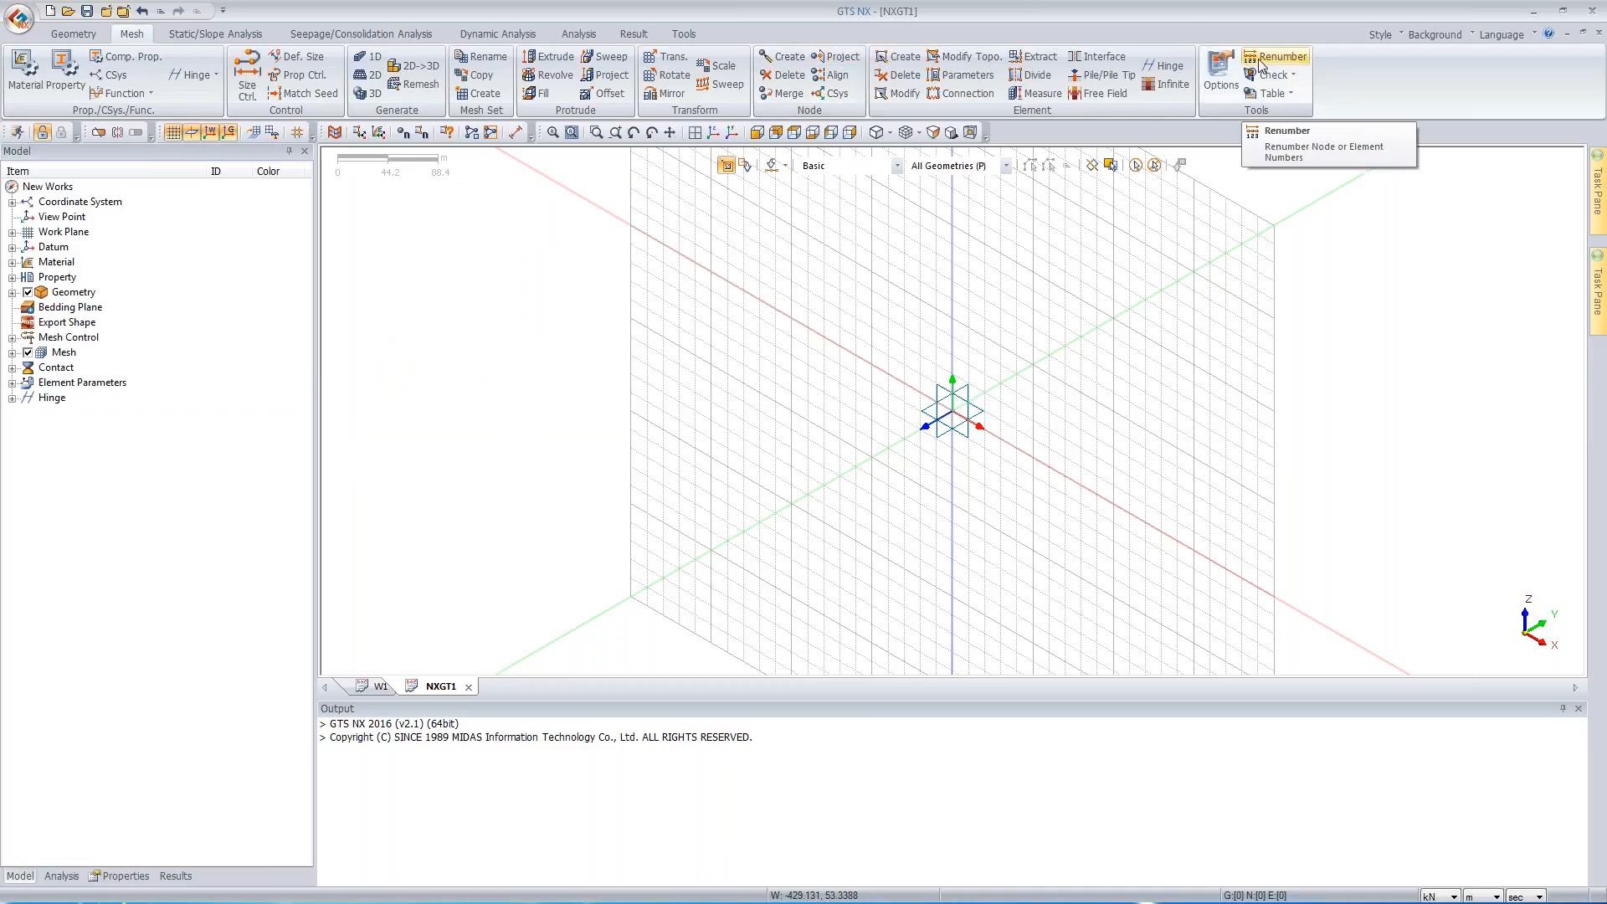
- Start the Tunnel Modeling wizard and choose the 3 Center Circle shape for the tunnel section
left_click(92, 35)
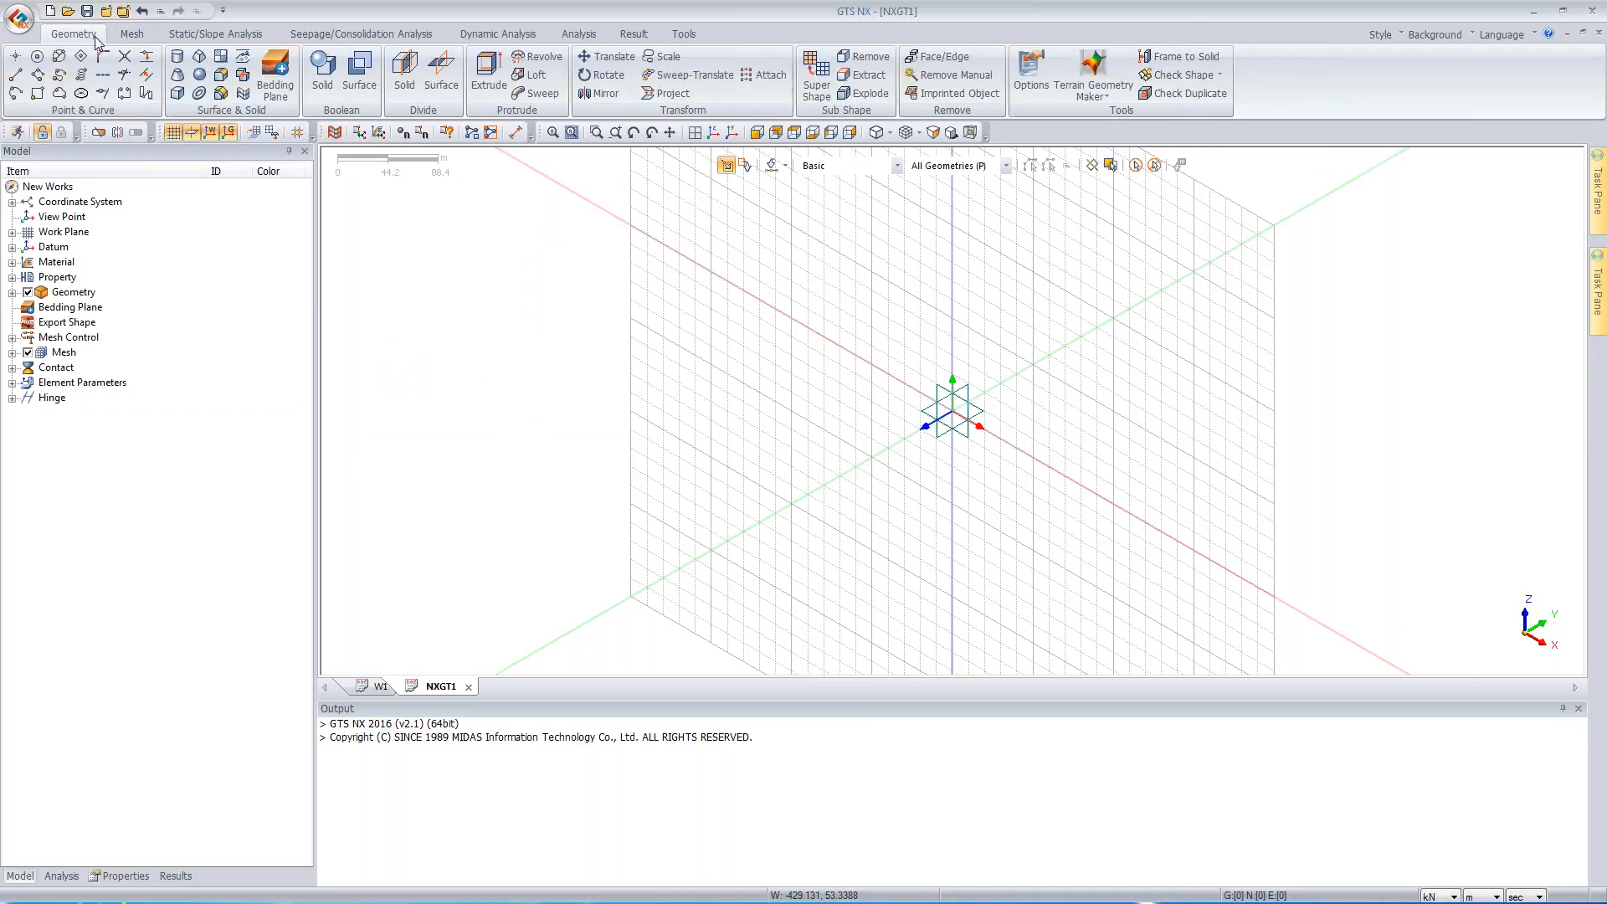
left_click(188, 37)
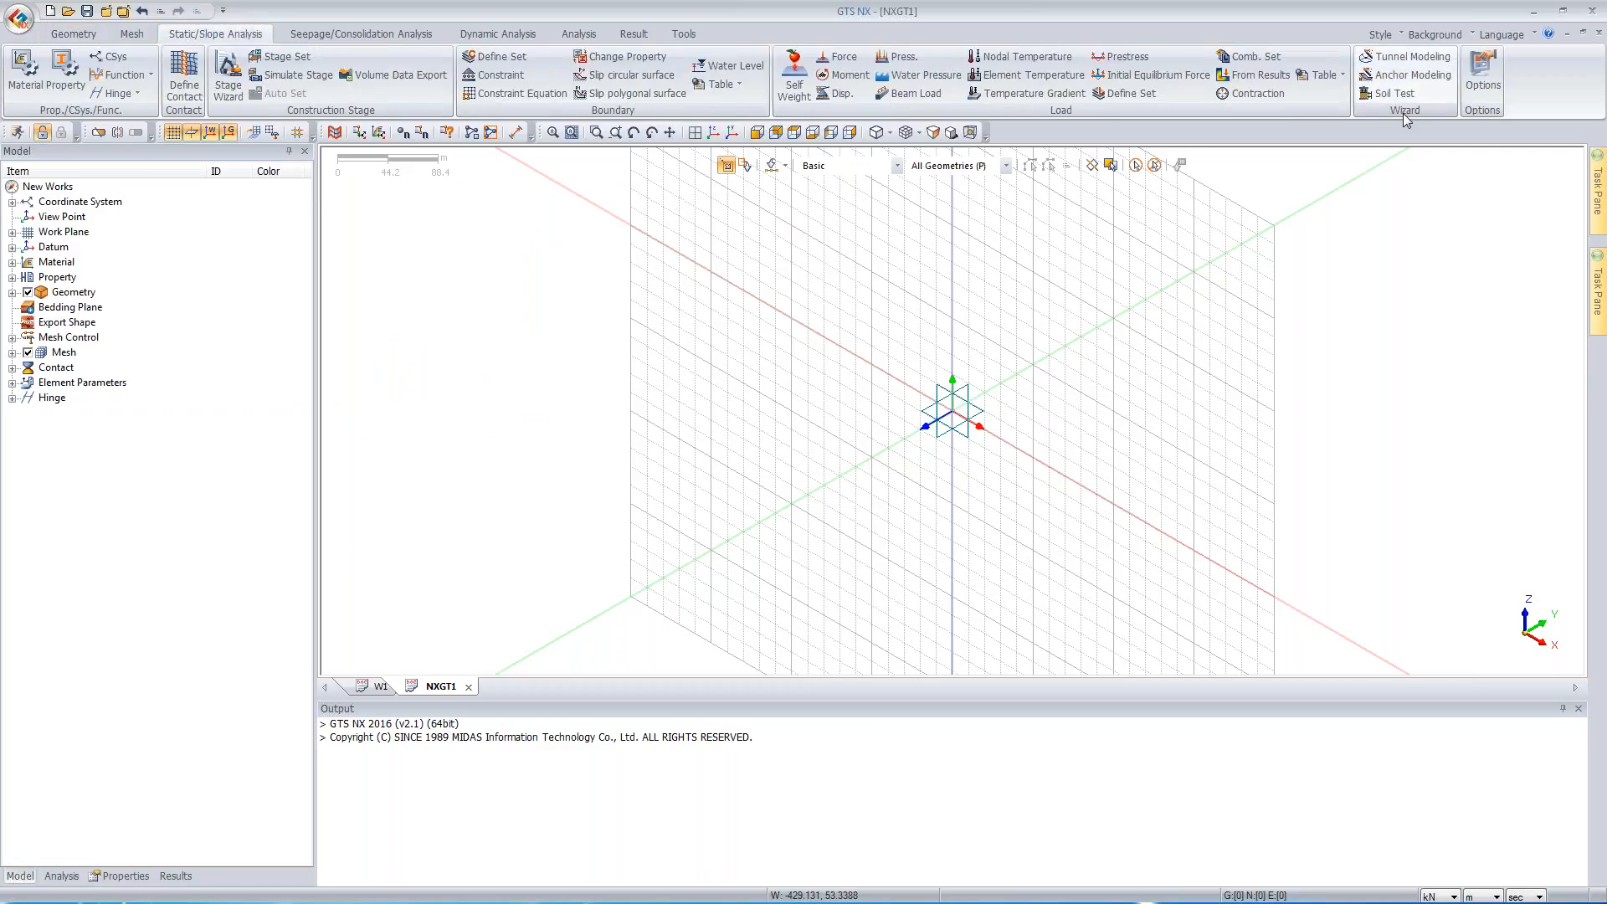
left_click(1412, 54)
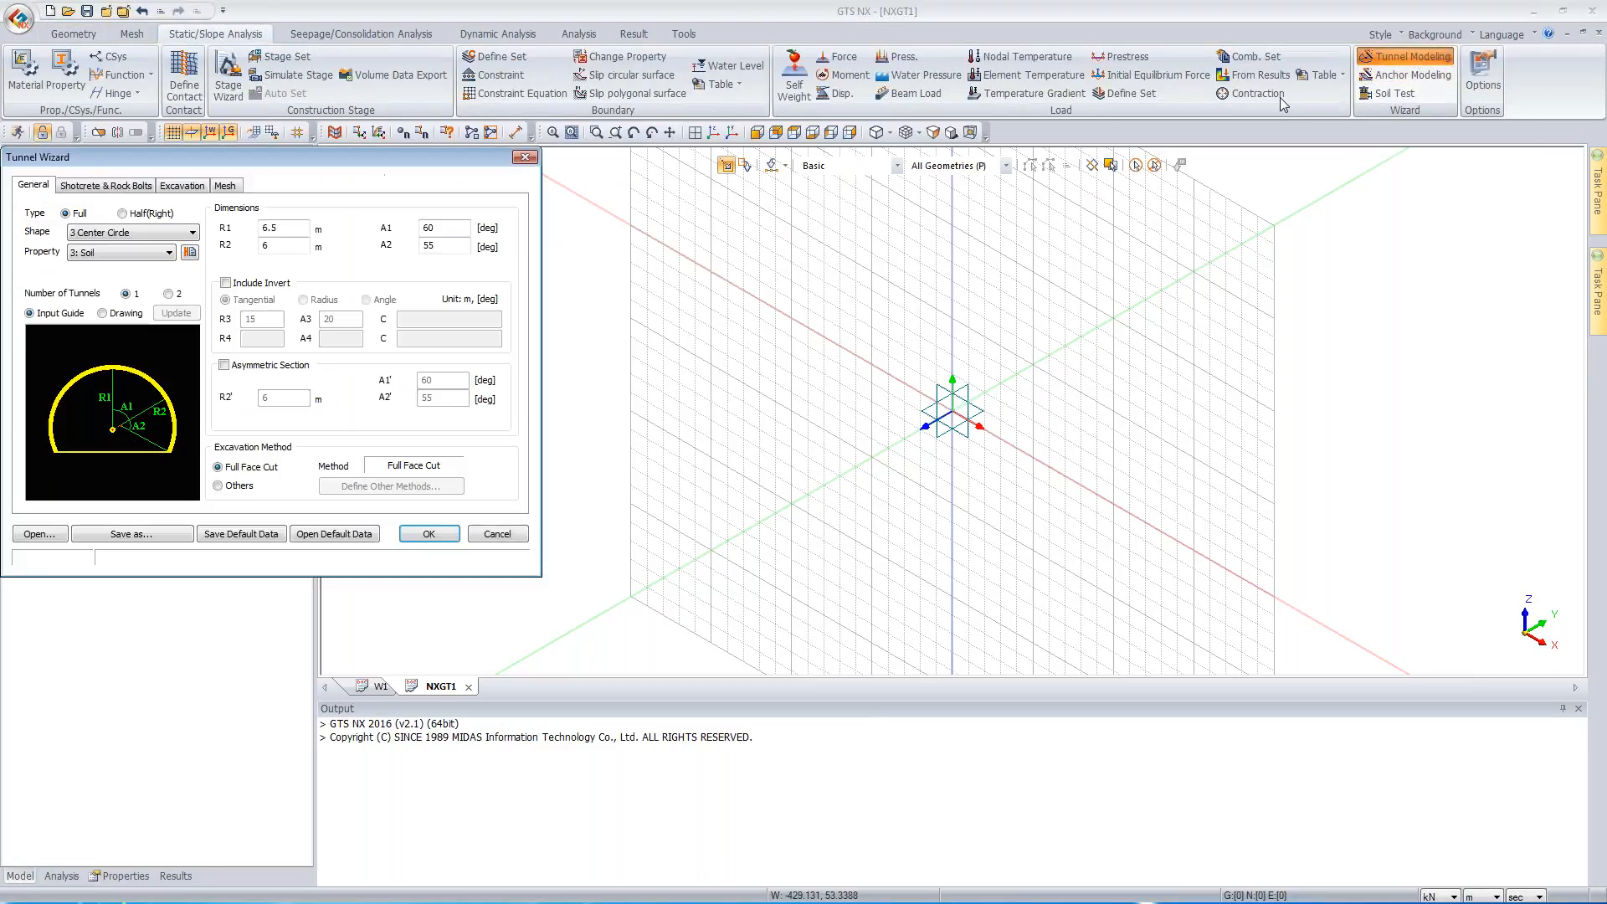
left_click_drag(99, 153, 174, 233)
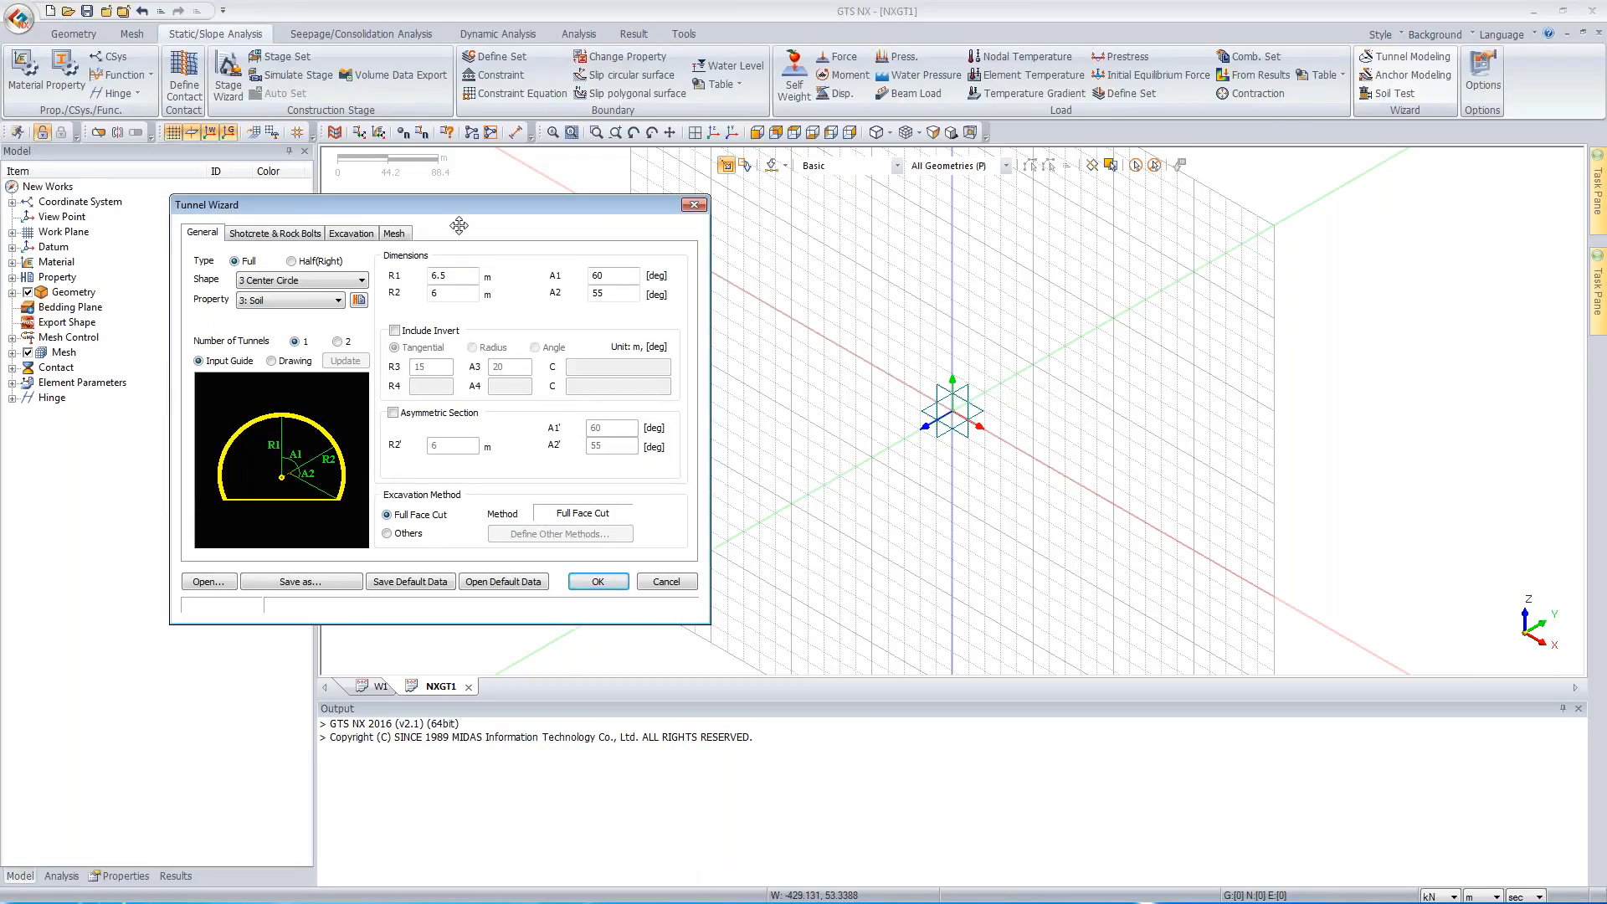
left_click(287, 280)
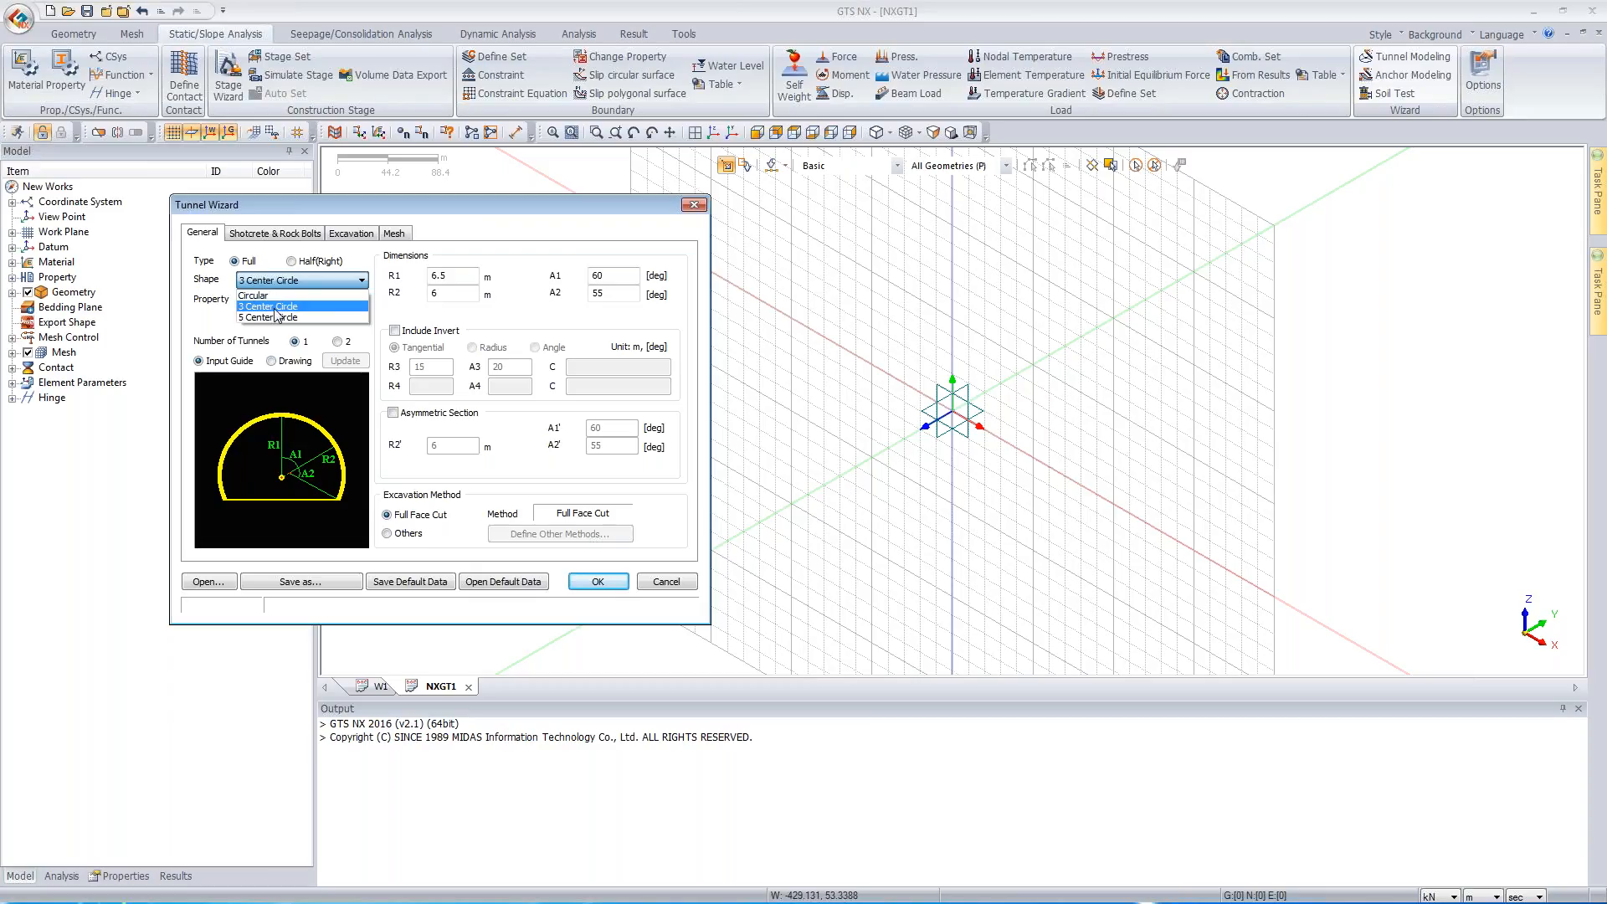
left_click(283, 307)
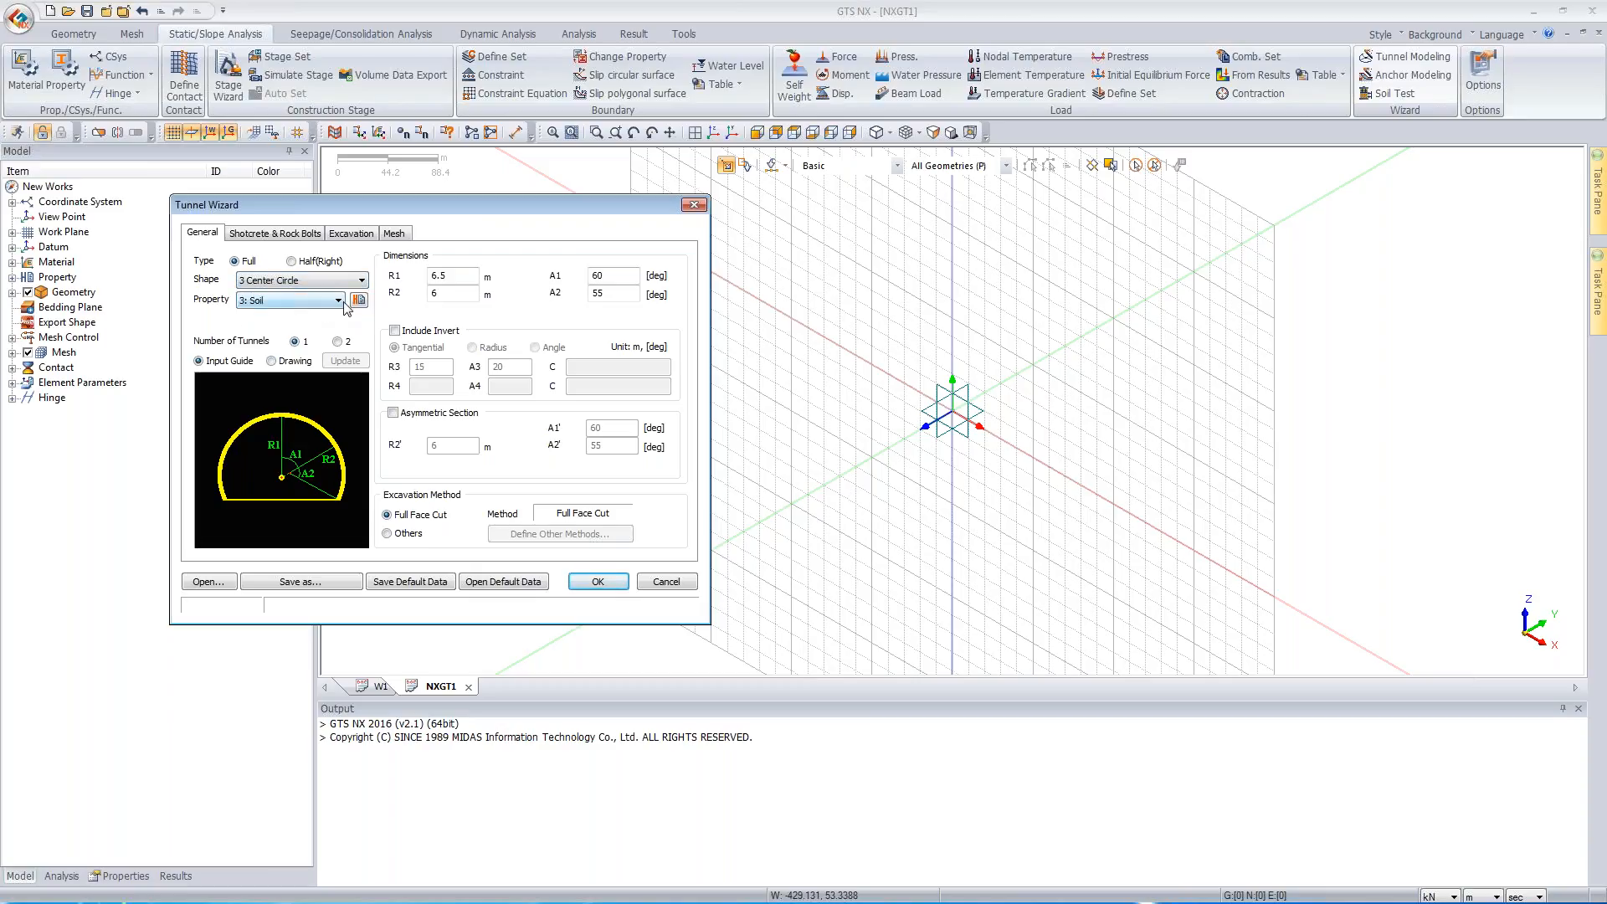
- Set the tunnel section's radii R1 and R2 to 4 m each
left_click_drag(456, 276, 362, 294)
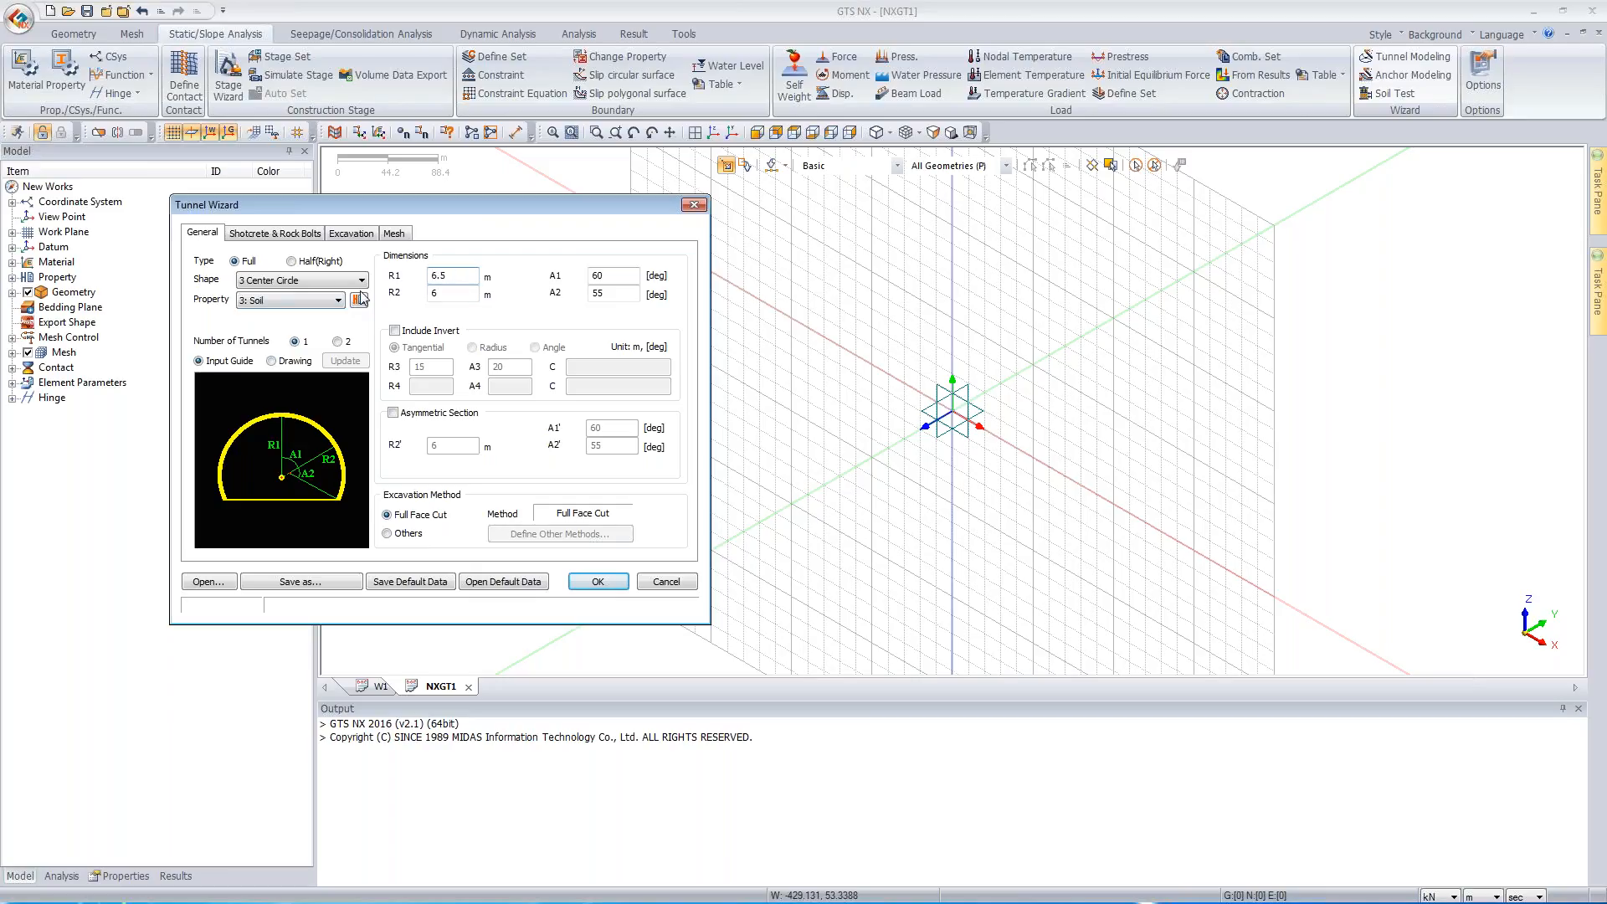
left_click(444, 298)
left_click_drag(448, 276, 436, 278)
type("4")
key("Tab")
type("4")
- Review the Bench Cut2 and Ring Cut1 excavation methods, and return the excavation method to Full Face Cut
left_click(386, 533)
left_click(566, 536)
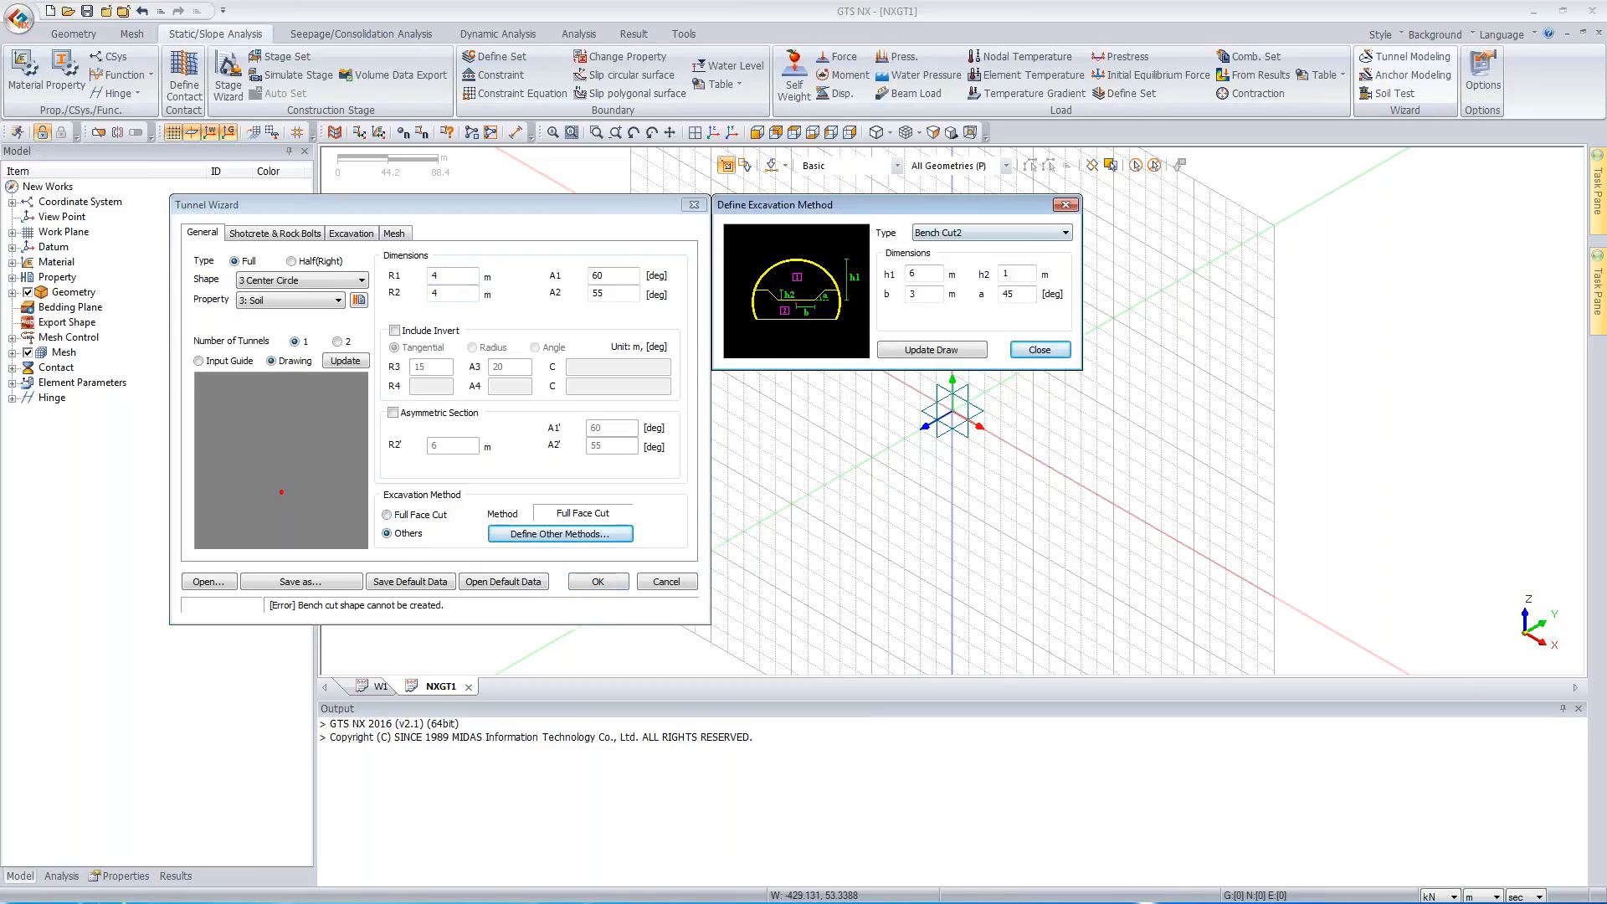
left_click(1065, 205)
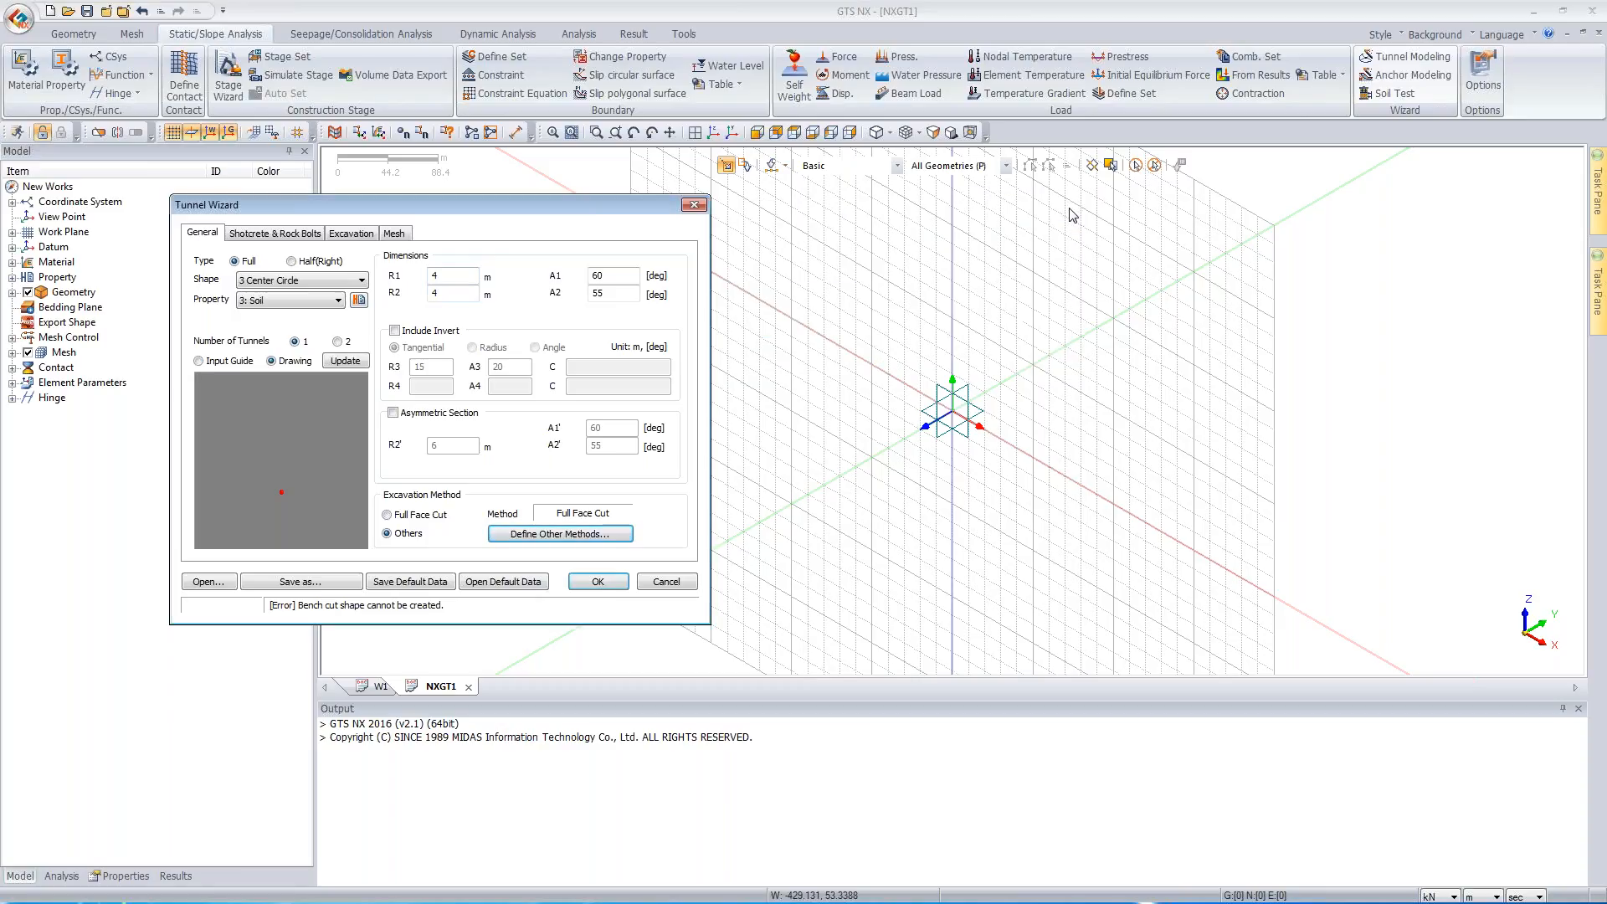
left_click(420, 516)
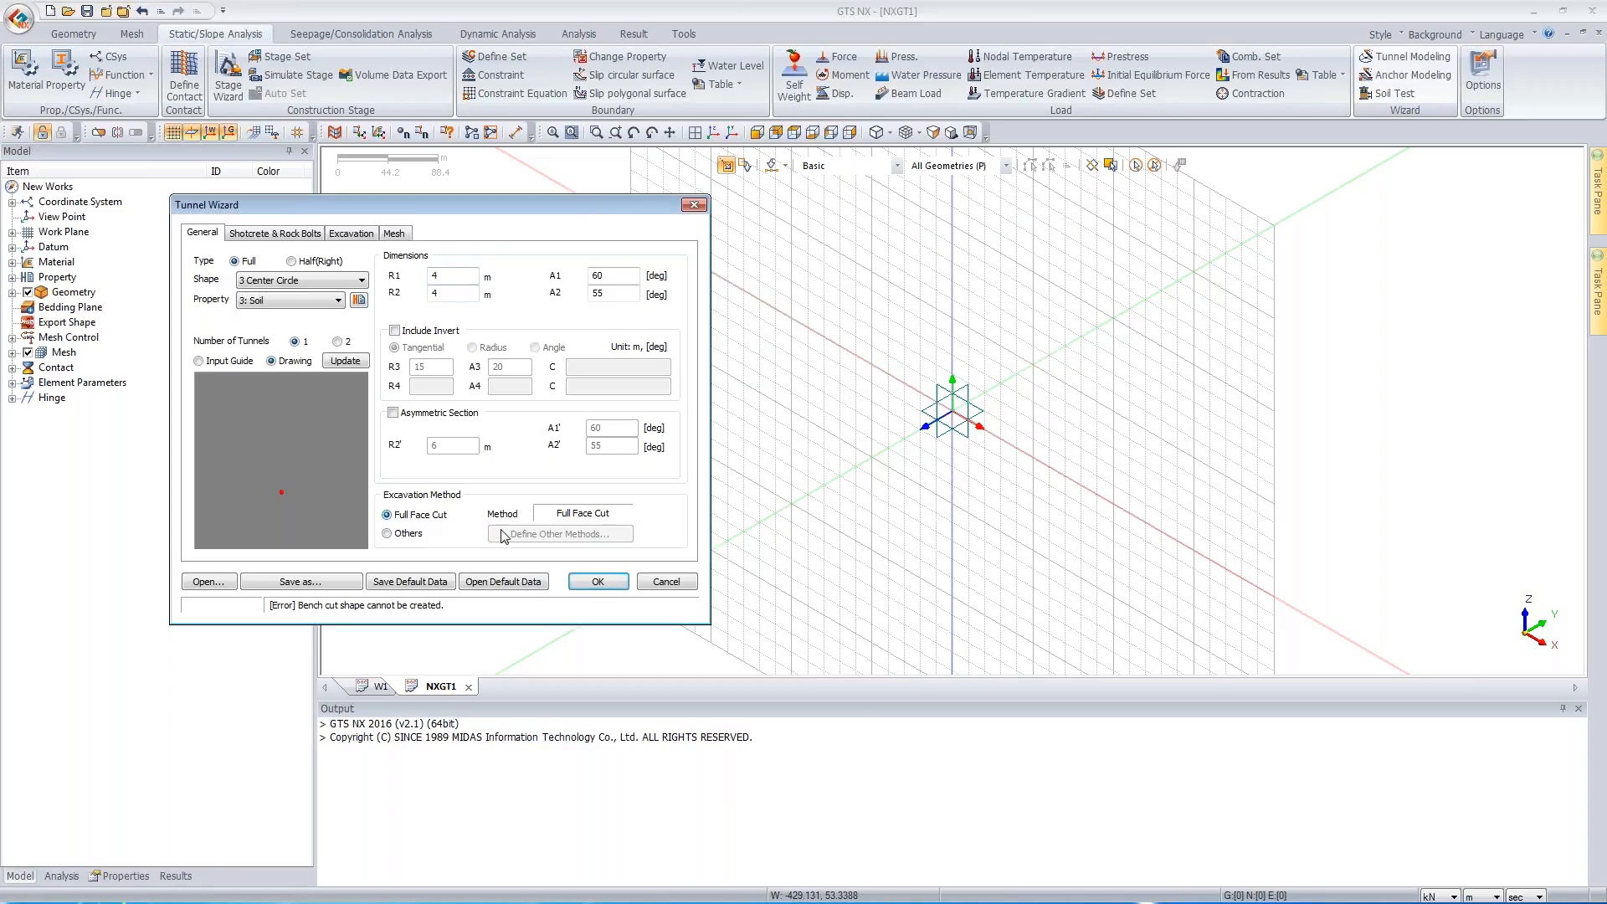
left_click(410, 534)
left_click(510, 536)
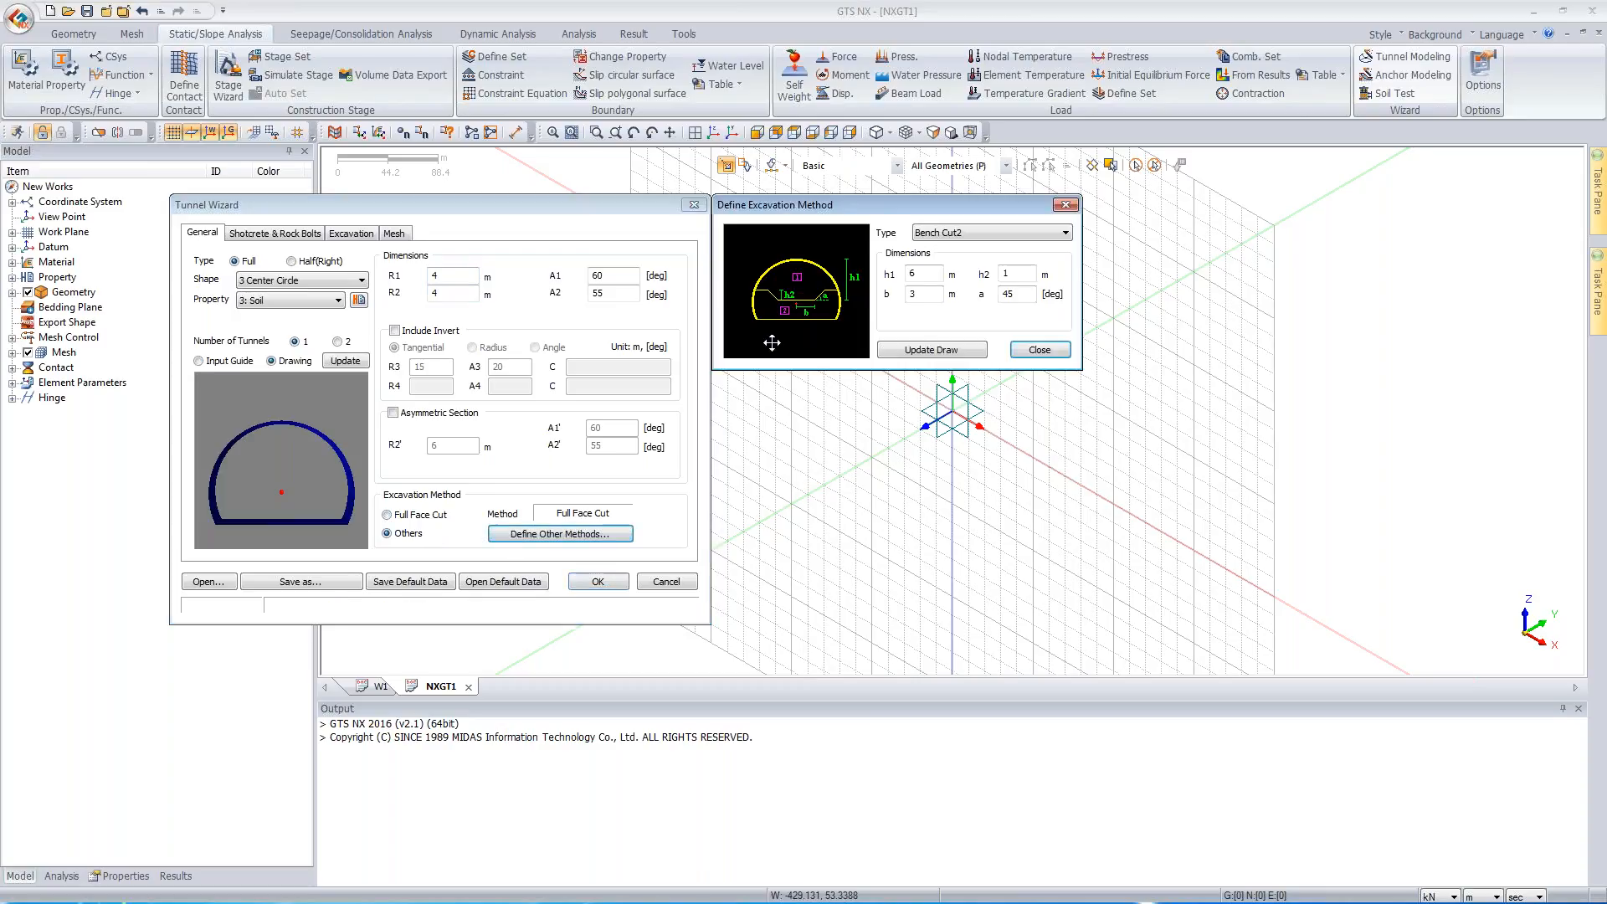
left_click(963, 234)
left_click(962, 271)
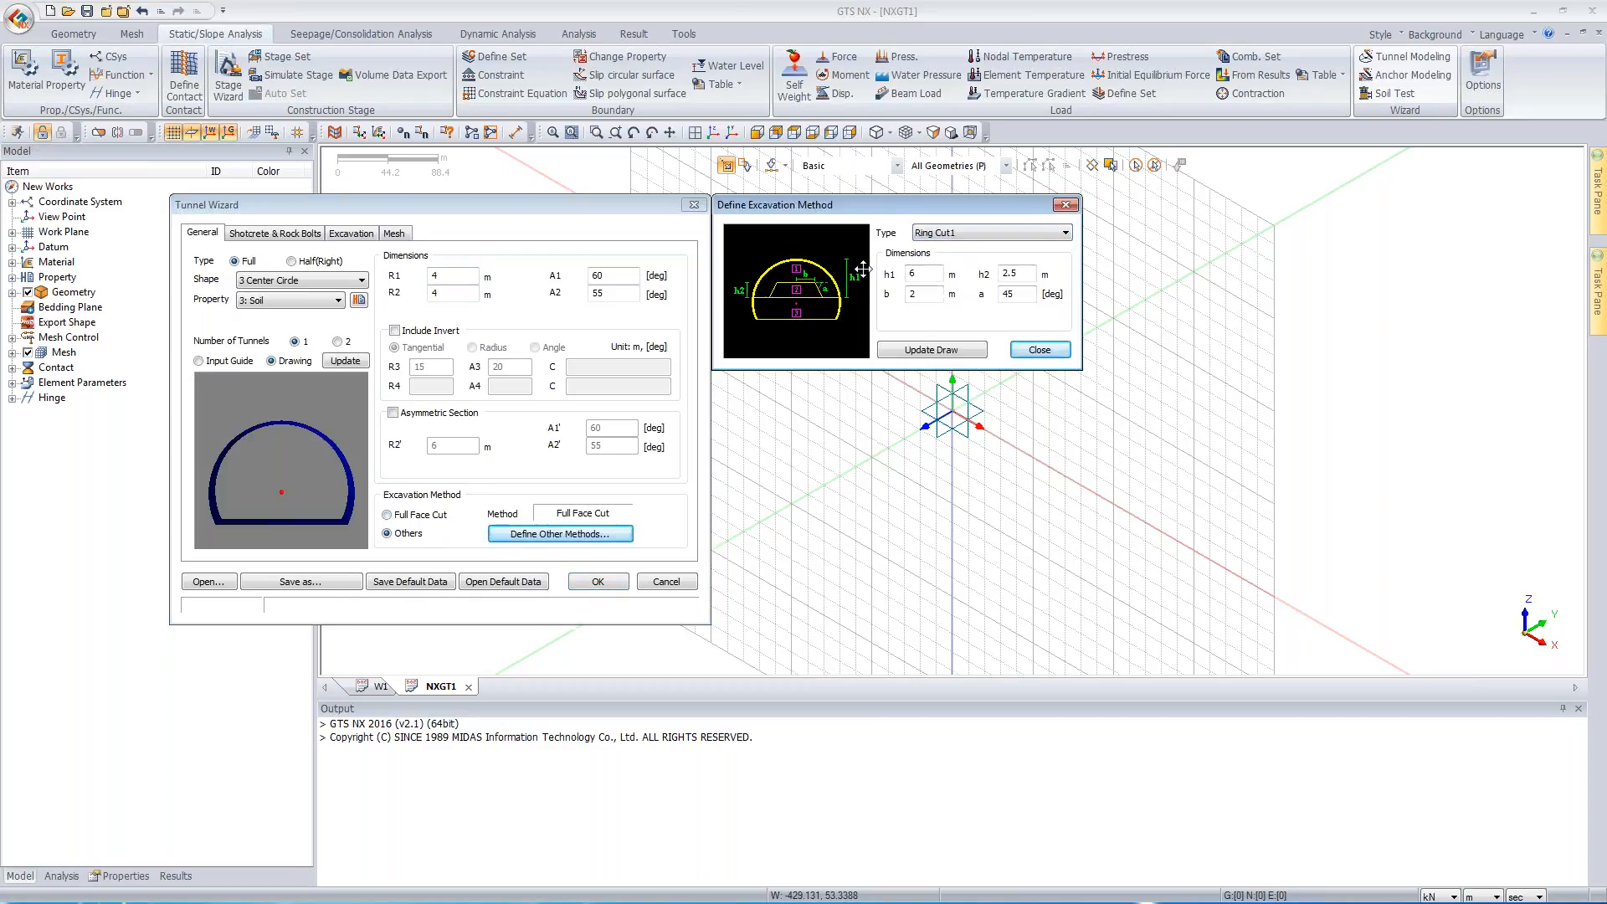
left_click(1065, 204)
left_click(398, 518)
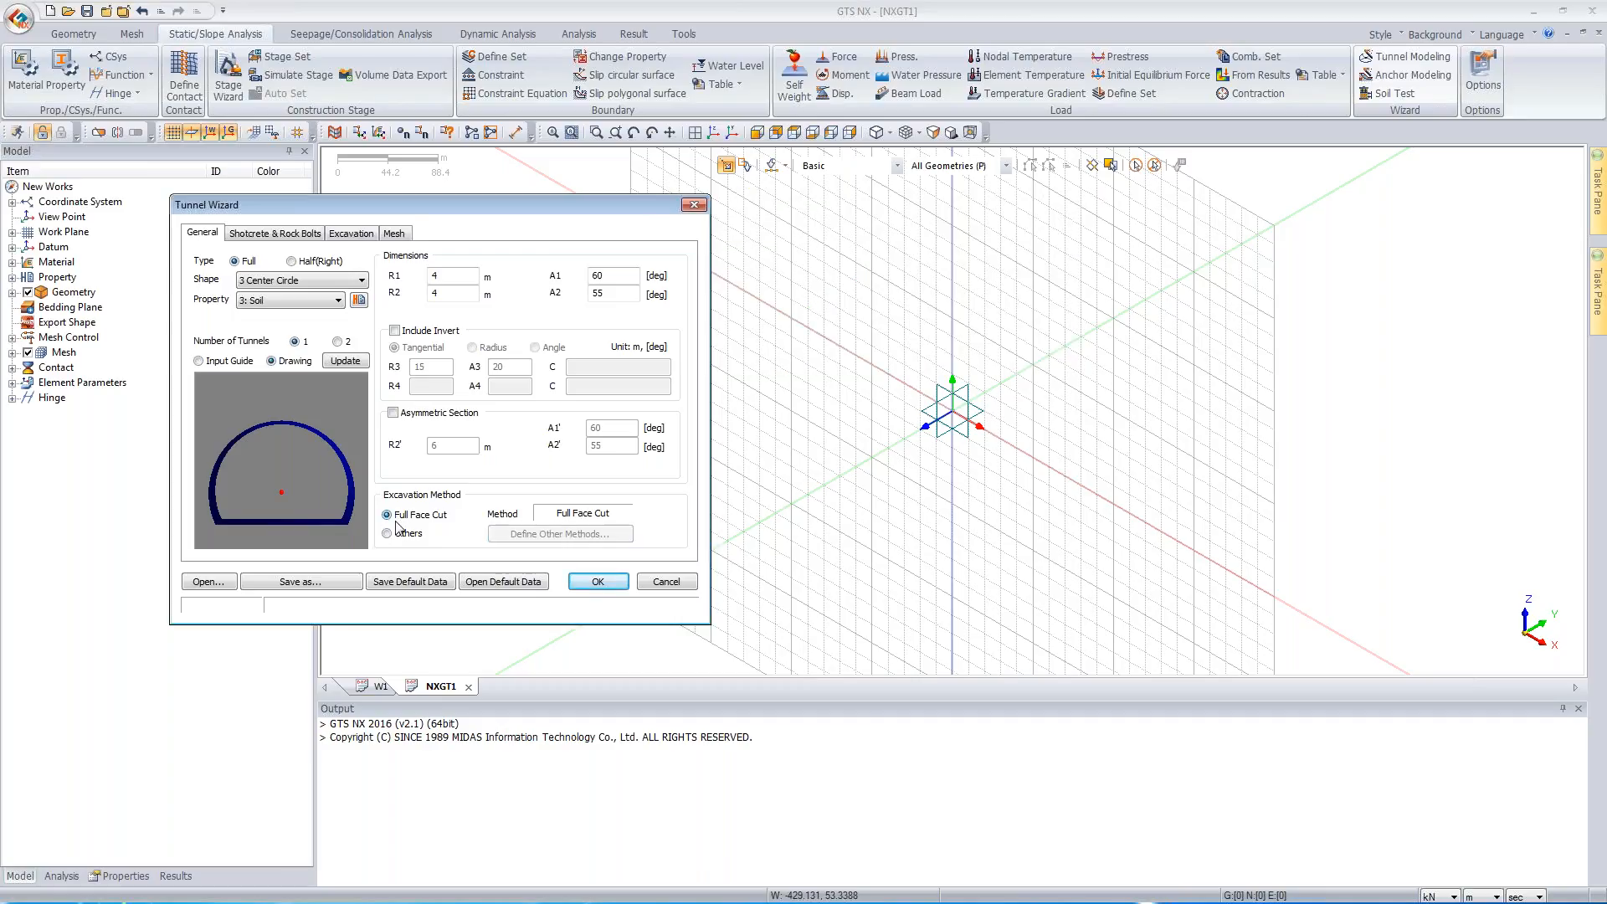
- Set the number of rock bolts to 7
left_click(283, 242)
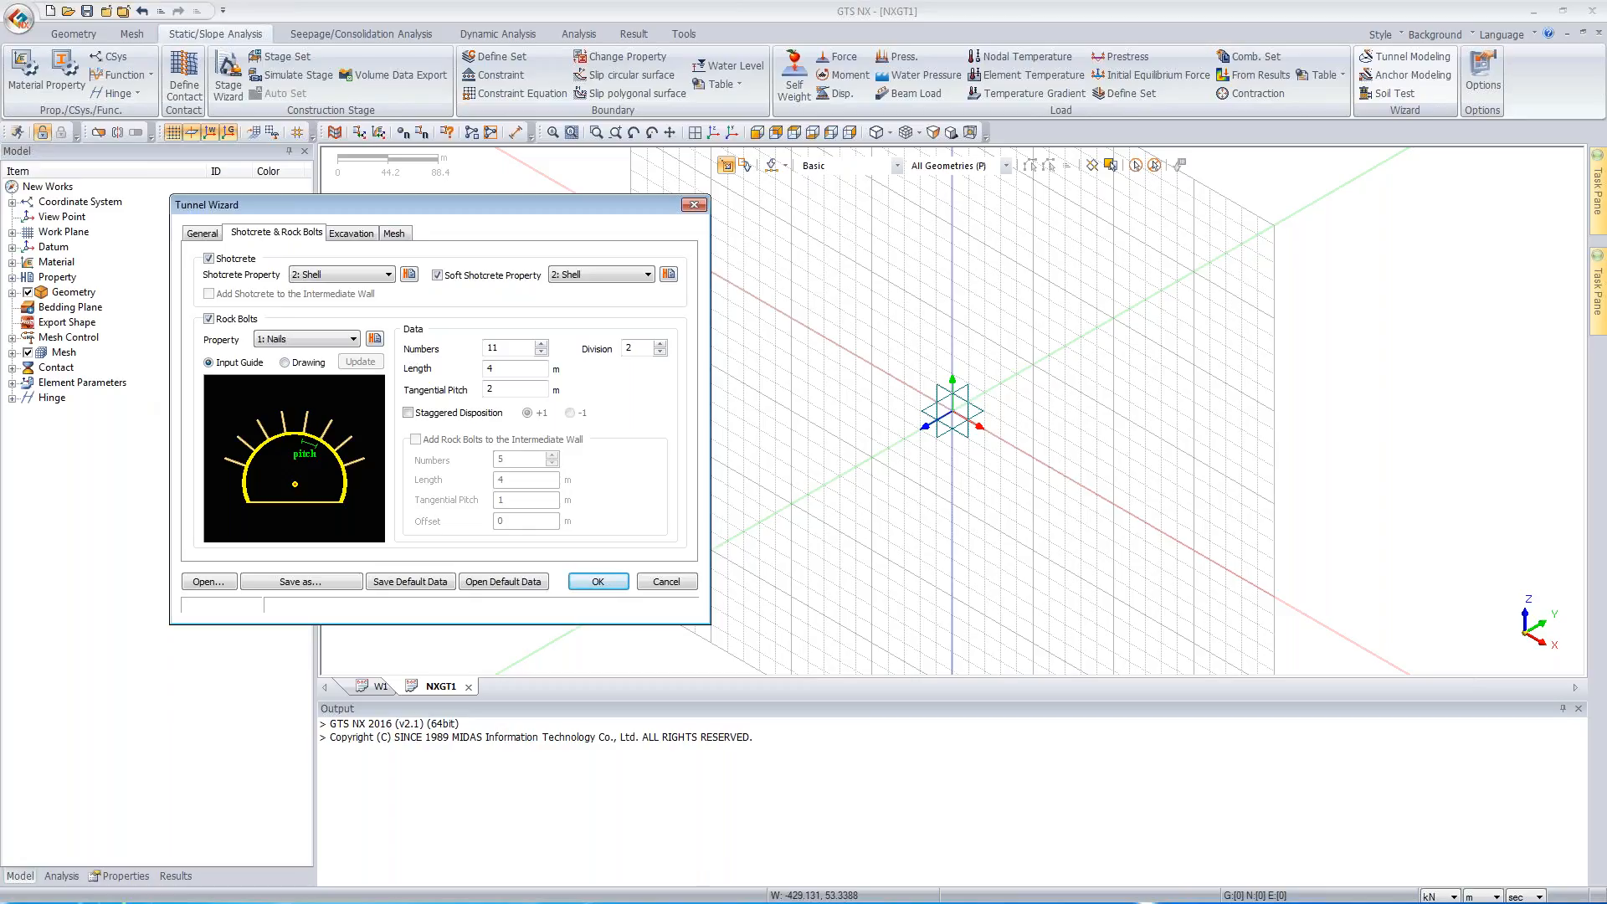
type("7")
- Set the tunnel's excavation advances to 40@2
left_click(351, 234)
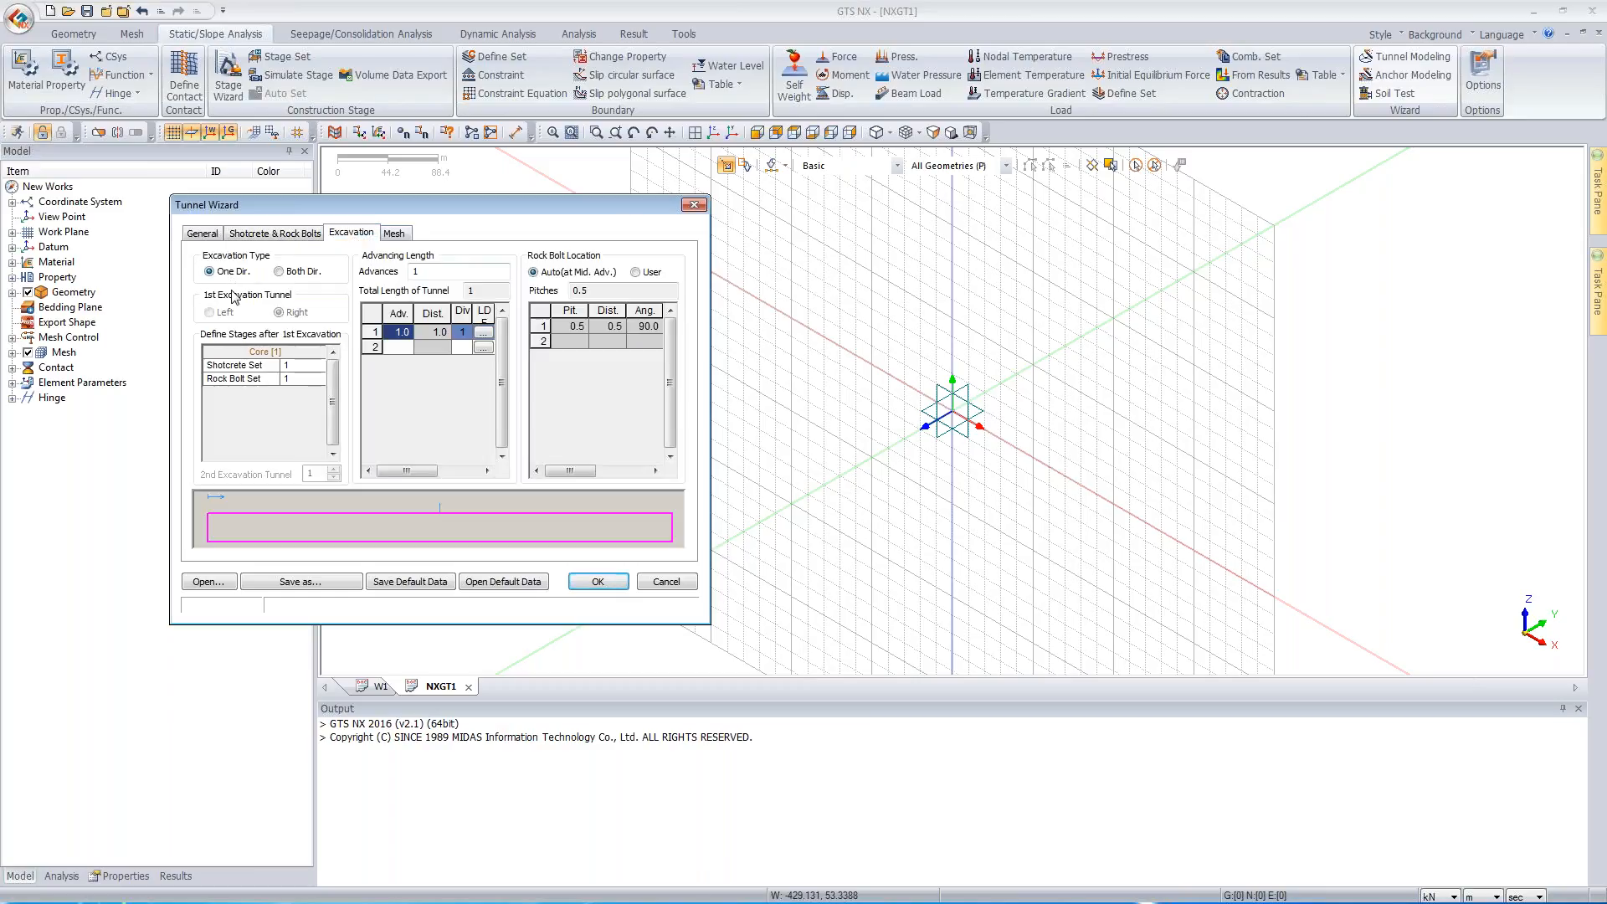
left_click_drag(430, 272, 382, 266)
type("2@40")
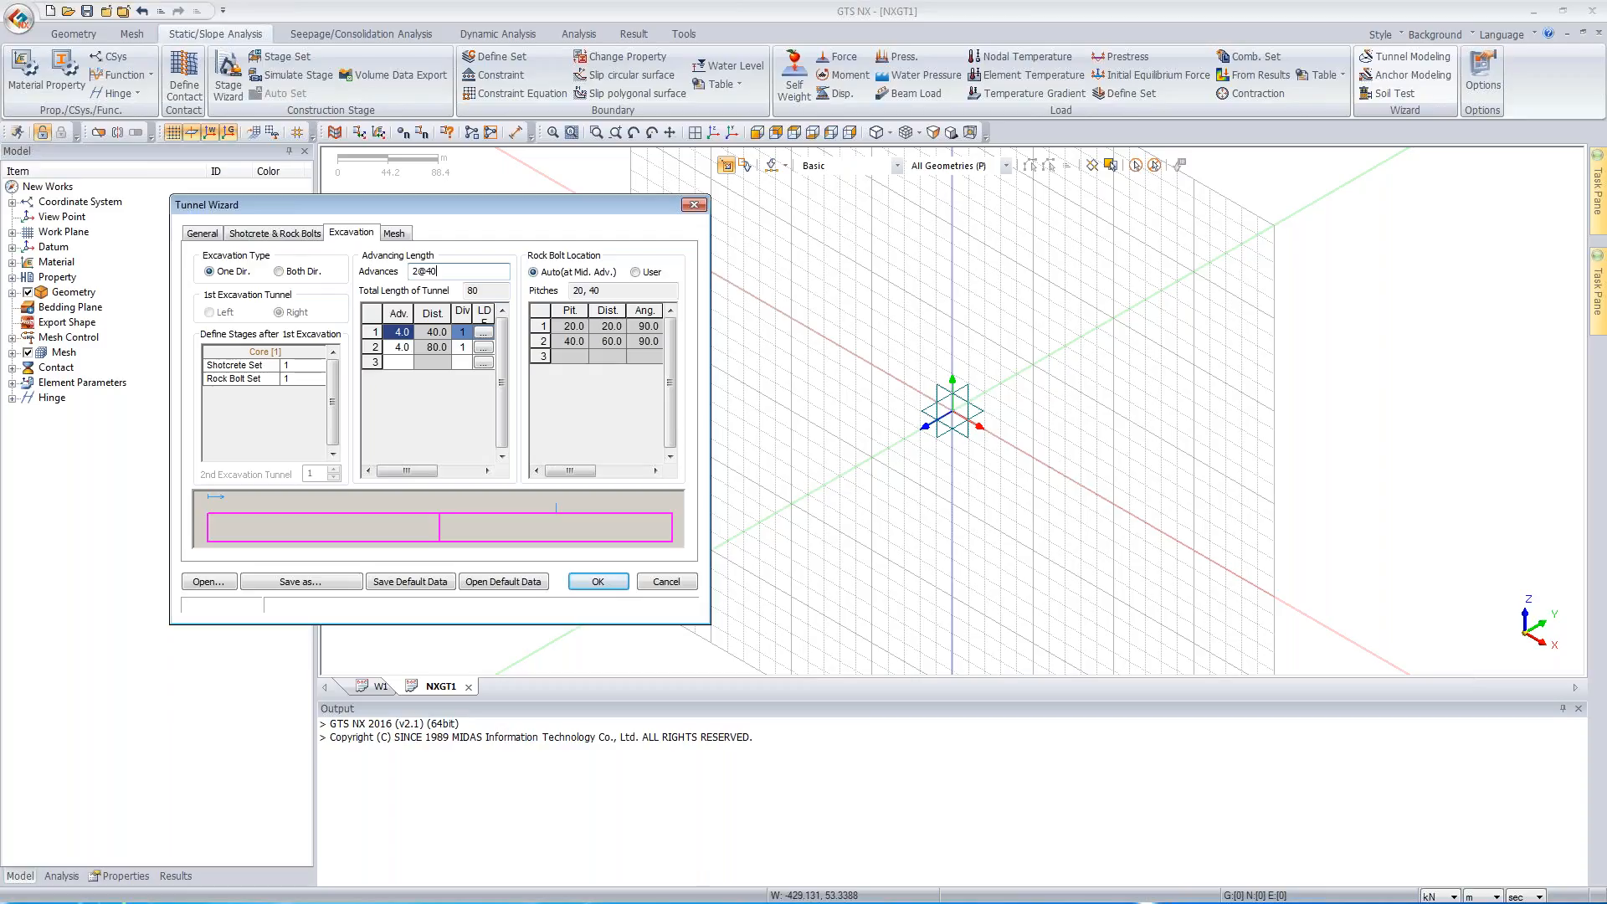
left_click_drag(437, 271, 345, 267)
type("4")
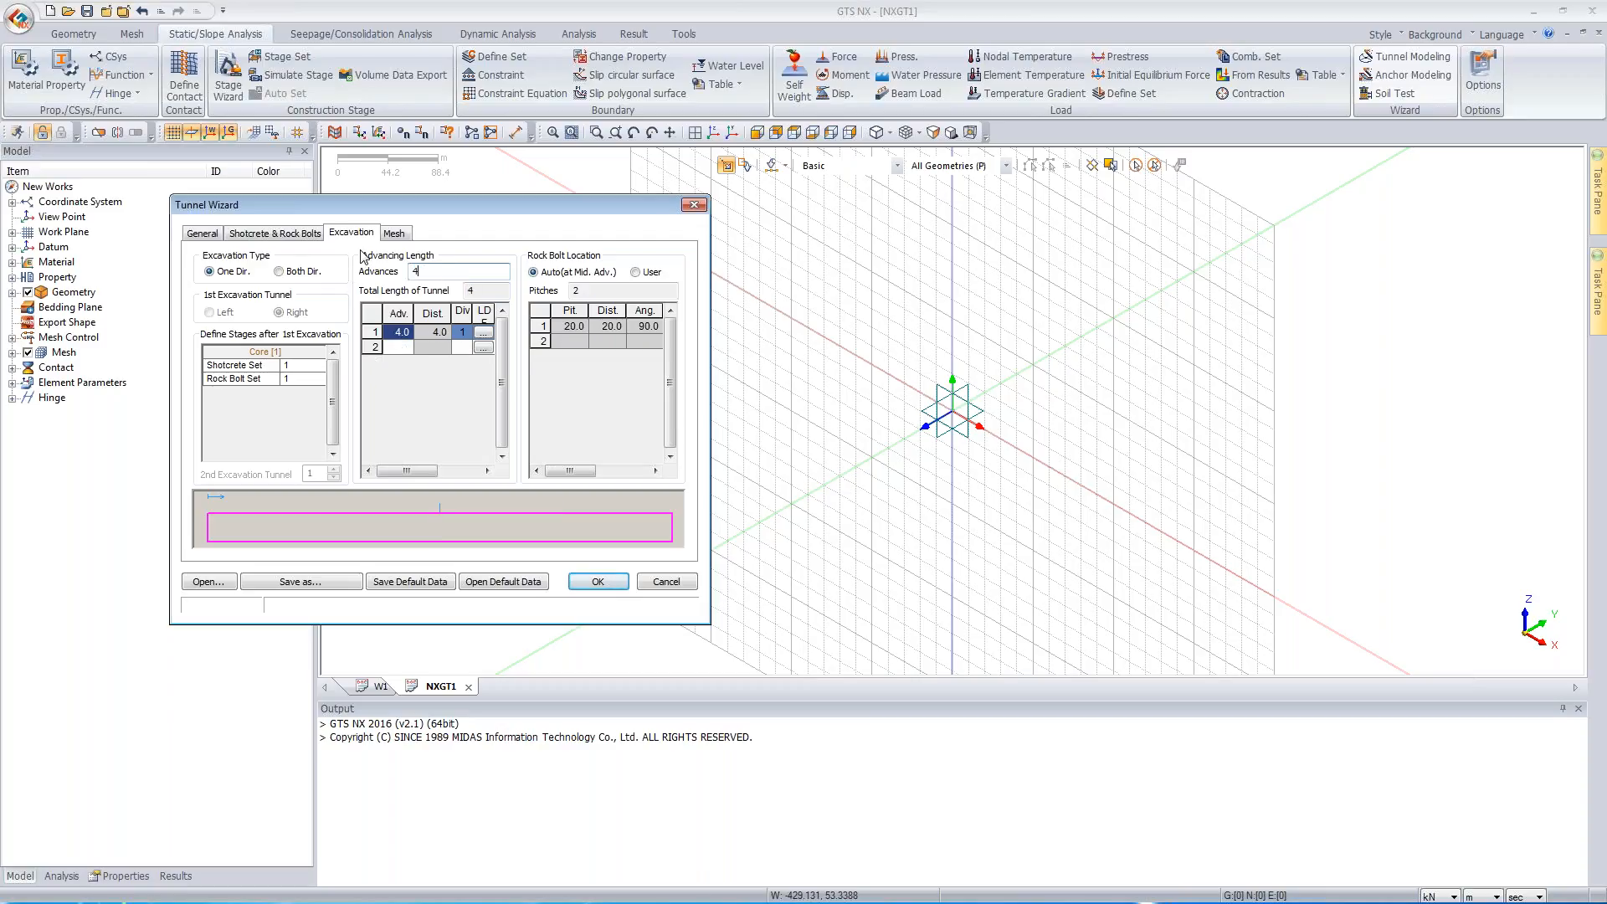
type("0@2")
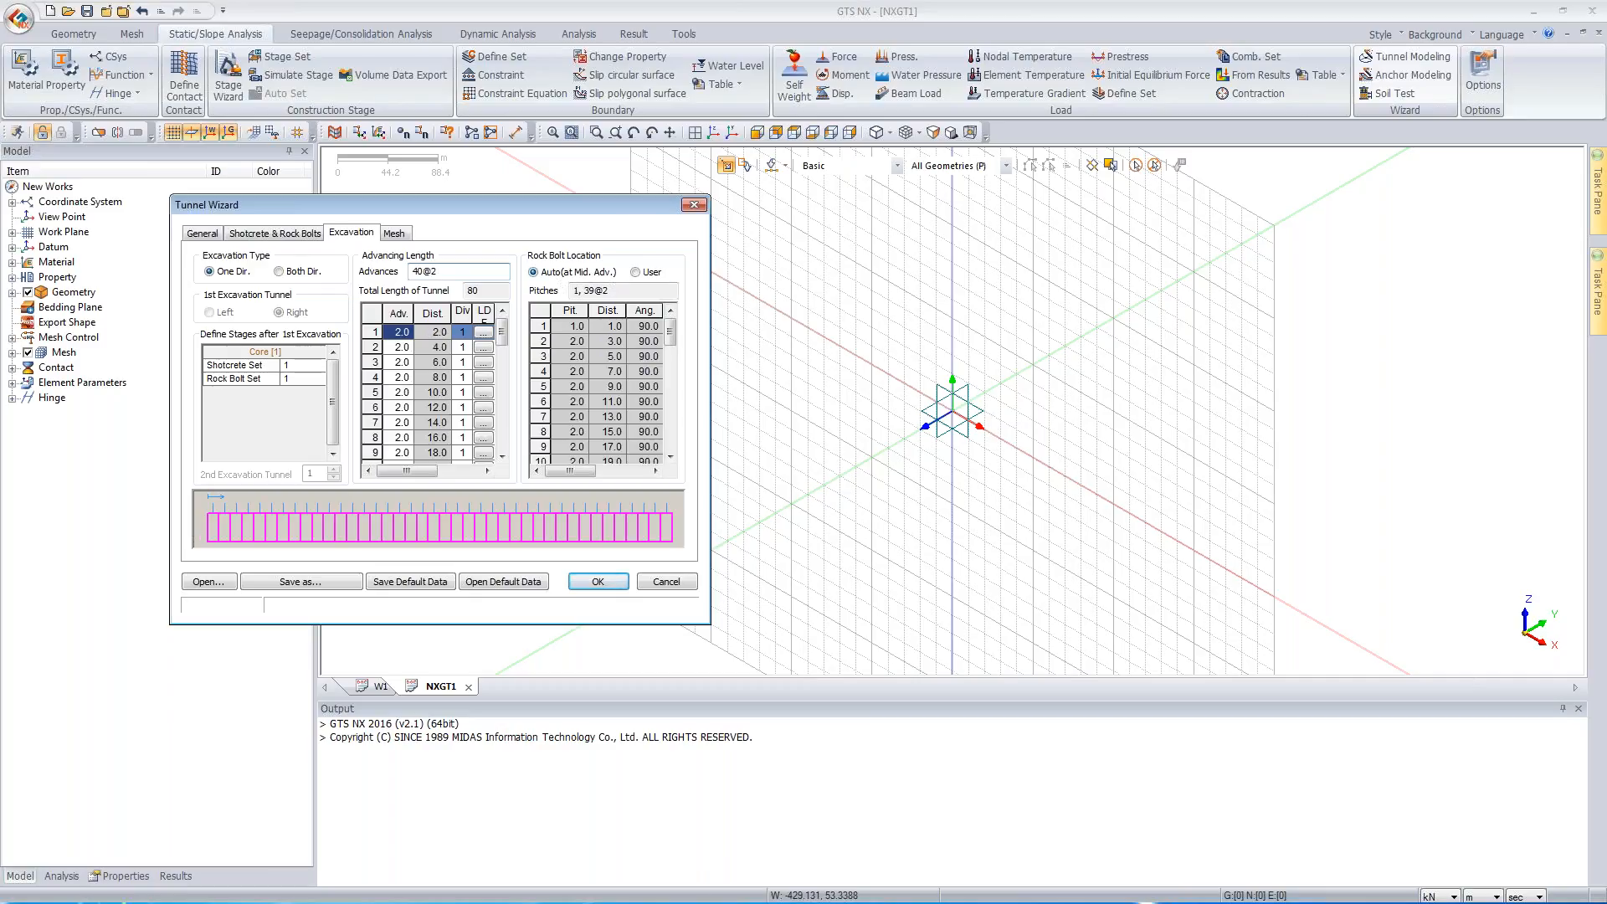
- Set the tunnel depth to 40 m and both the lower and lateral boundaries to 1.5 times D
left_click_drag(670, 332, 671, 429)
key("ctrl+Tab")
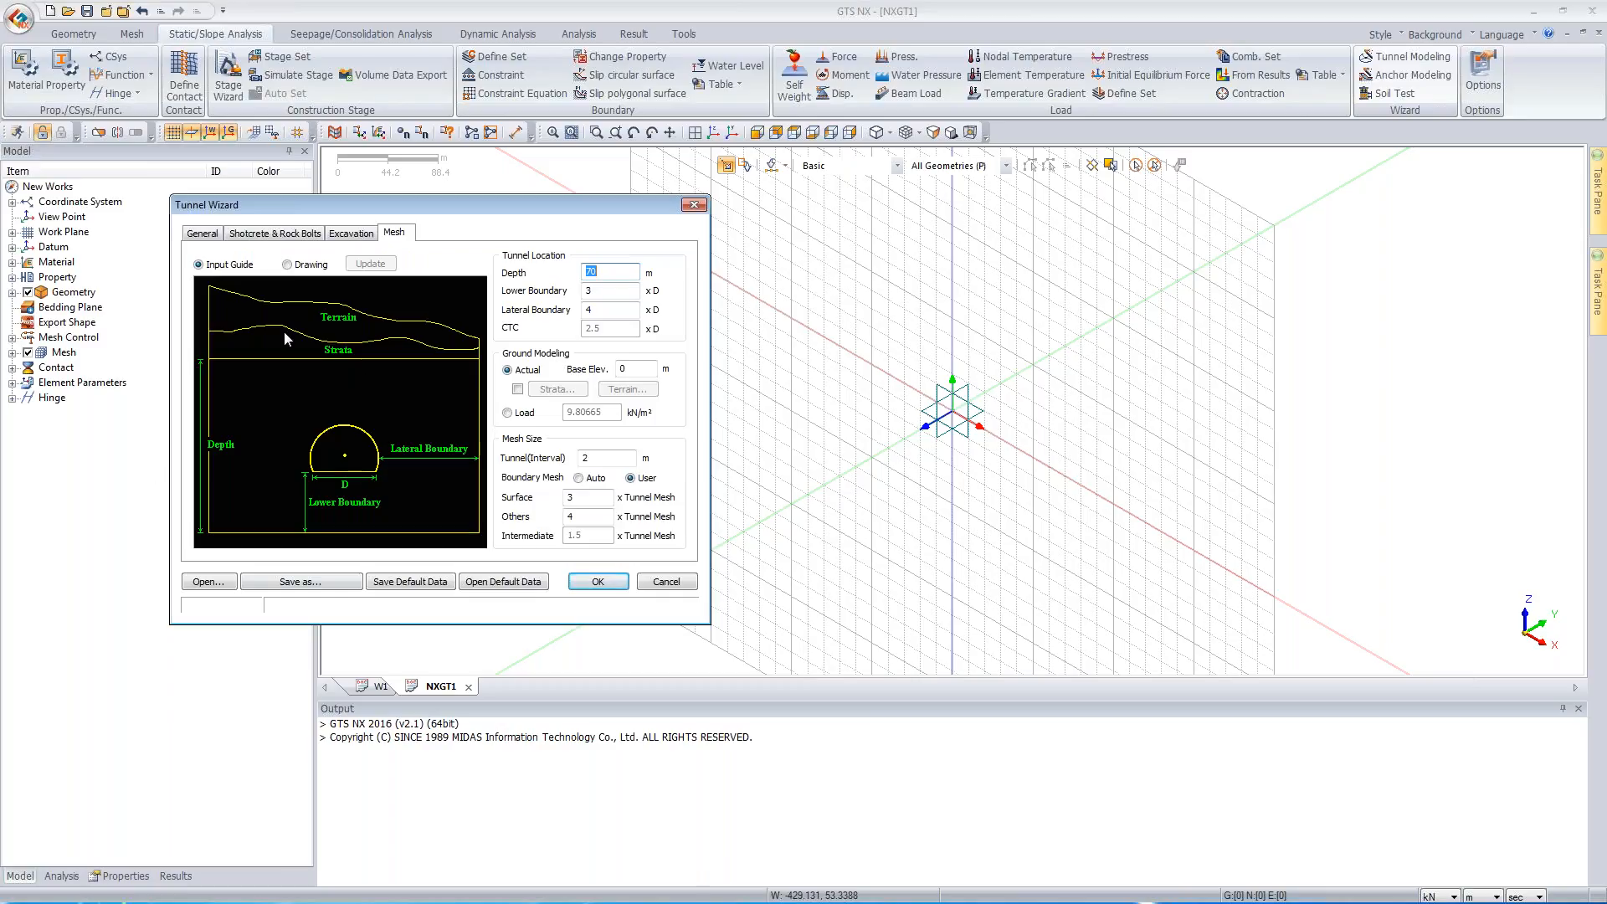
left_click(607, 275)
type("40")
key("Tab")
type("4.5")
key("Tab")
left_click_drag(604, 292, 521, 294)
type("1.5")
key("Tab")
type("1.5")
- Set the tunnel mesh interval to 0.5 m and the surface boundary mesh to 4 times the tunnel mesh
double_click(584, 458)
type("0.5")
key("Tab")
type("4")
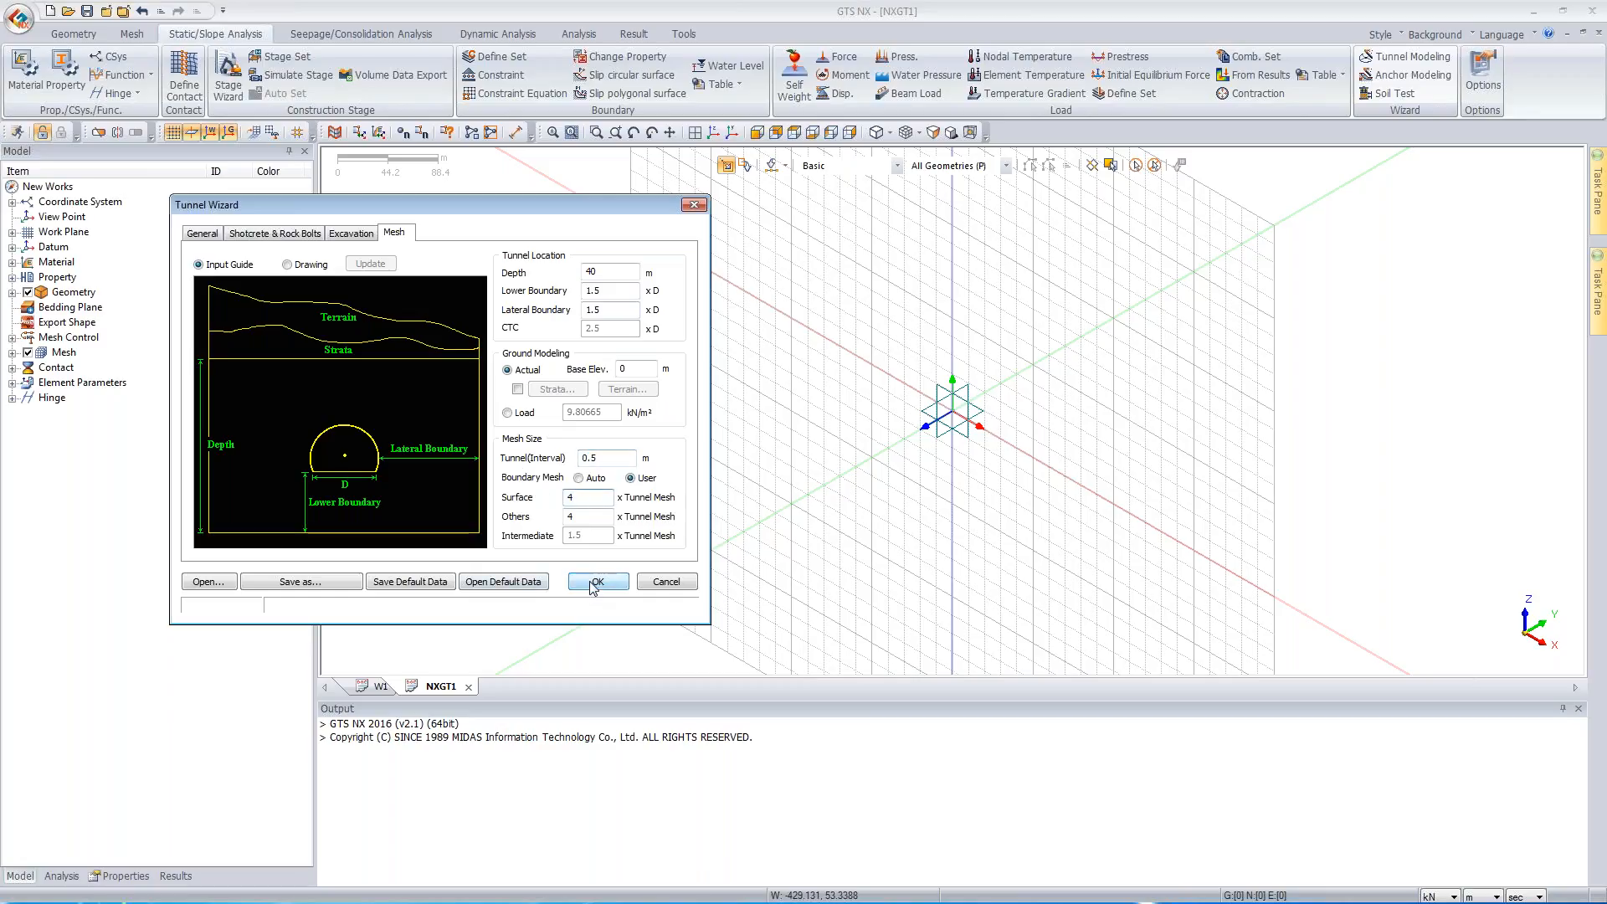
- Review the general, shotcrete and rock bolt, excavation and mesh settings, and generate the tunnel model
left_click(198, 231)
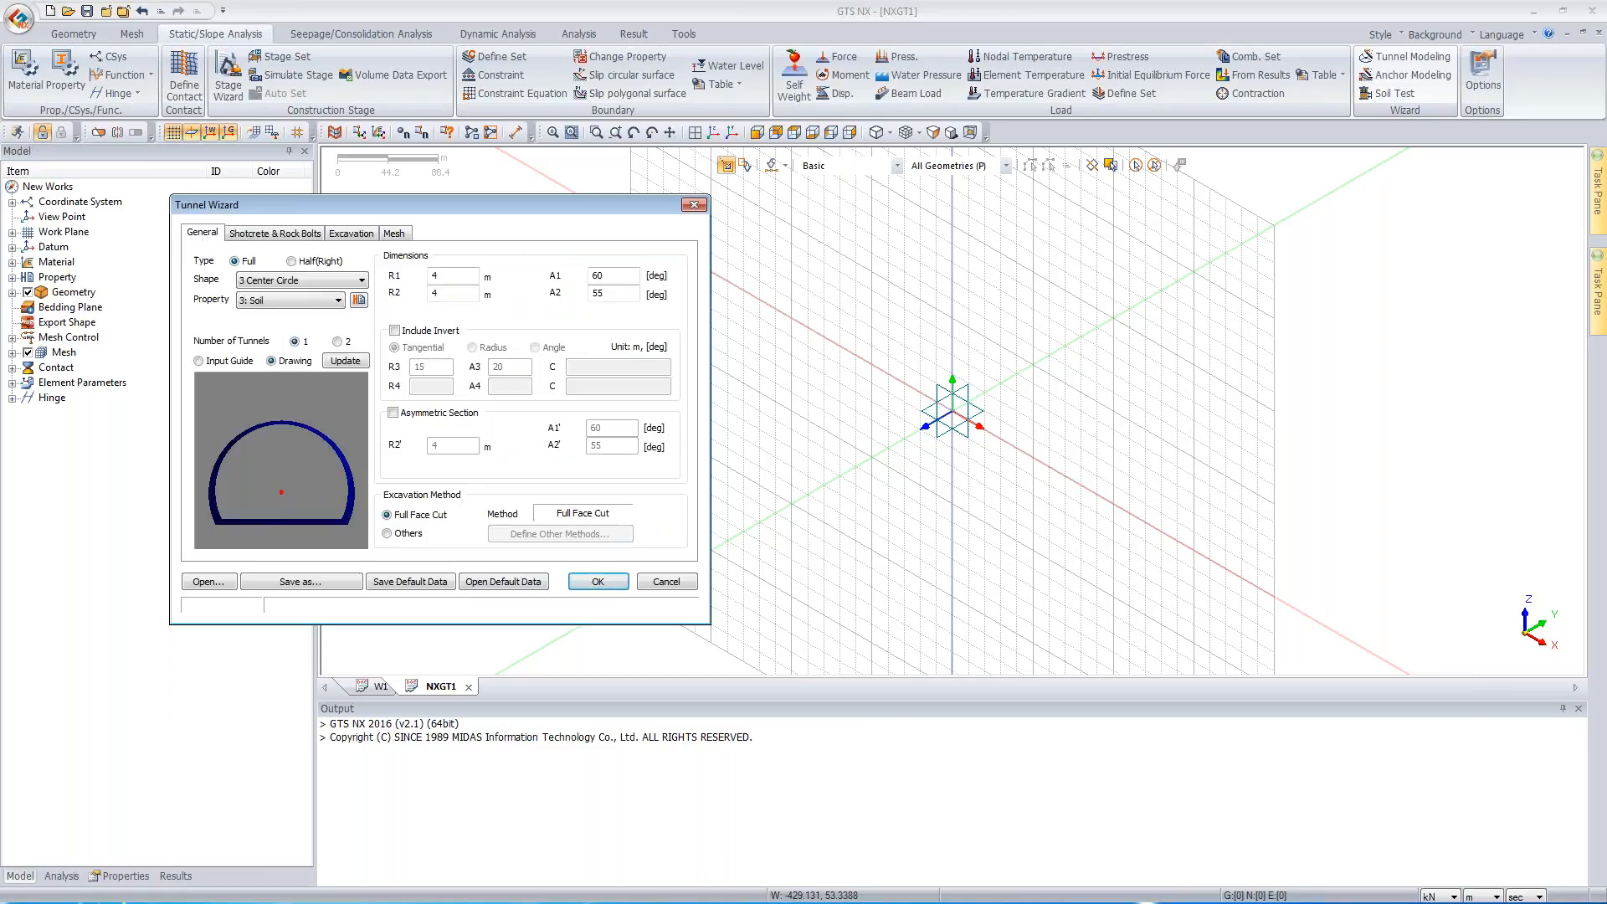
left_click(257, 237)
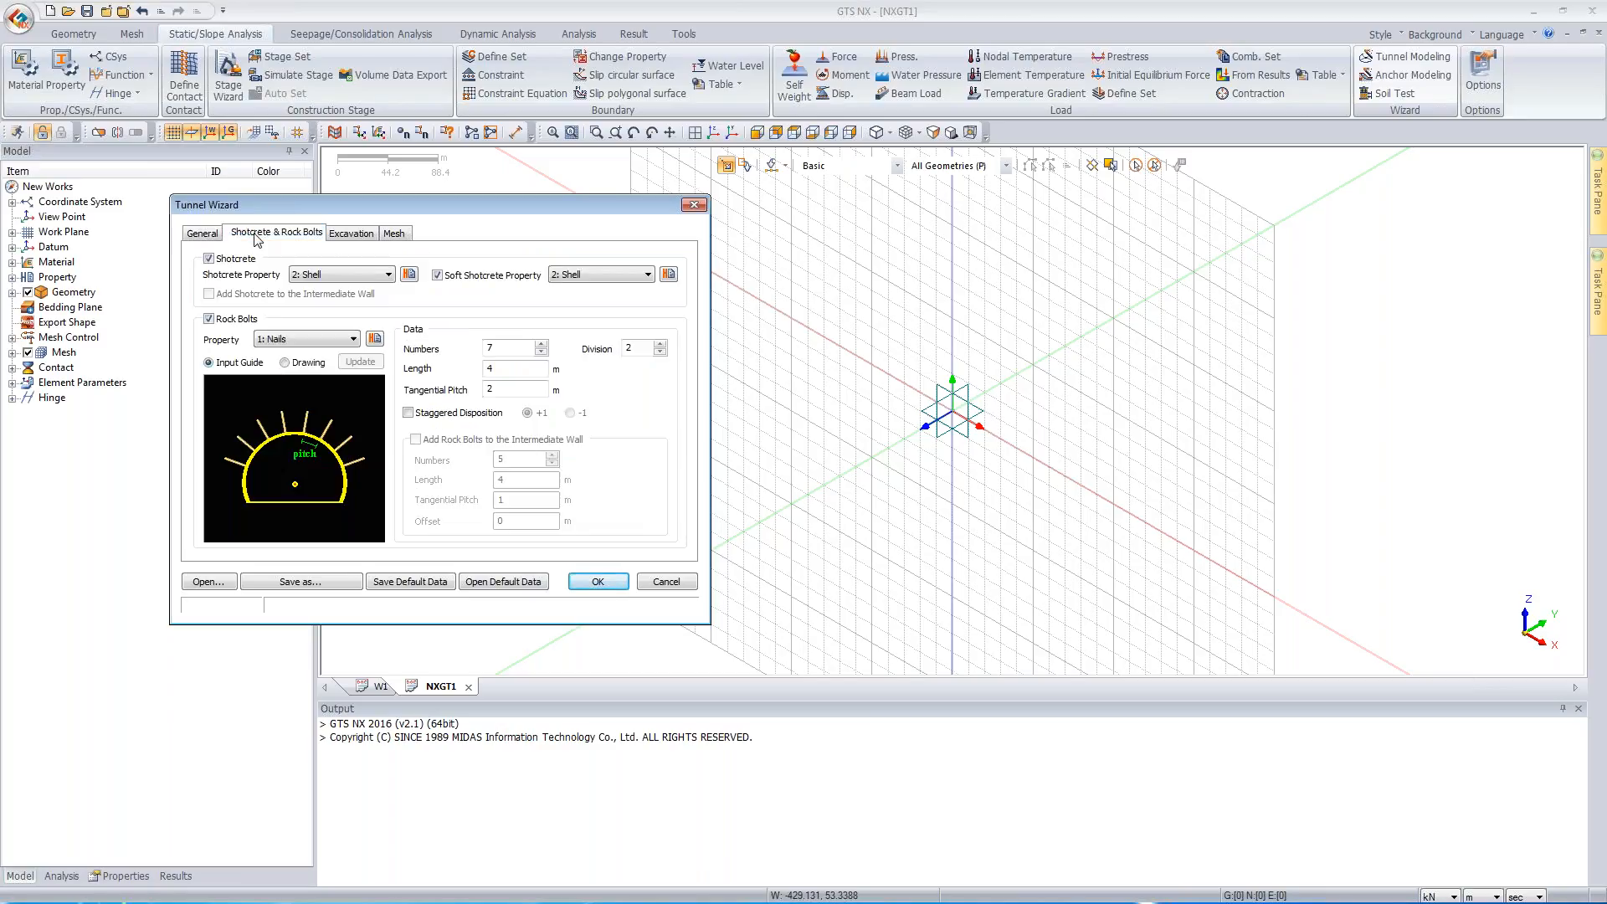
left_click(360, 235)
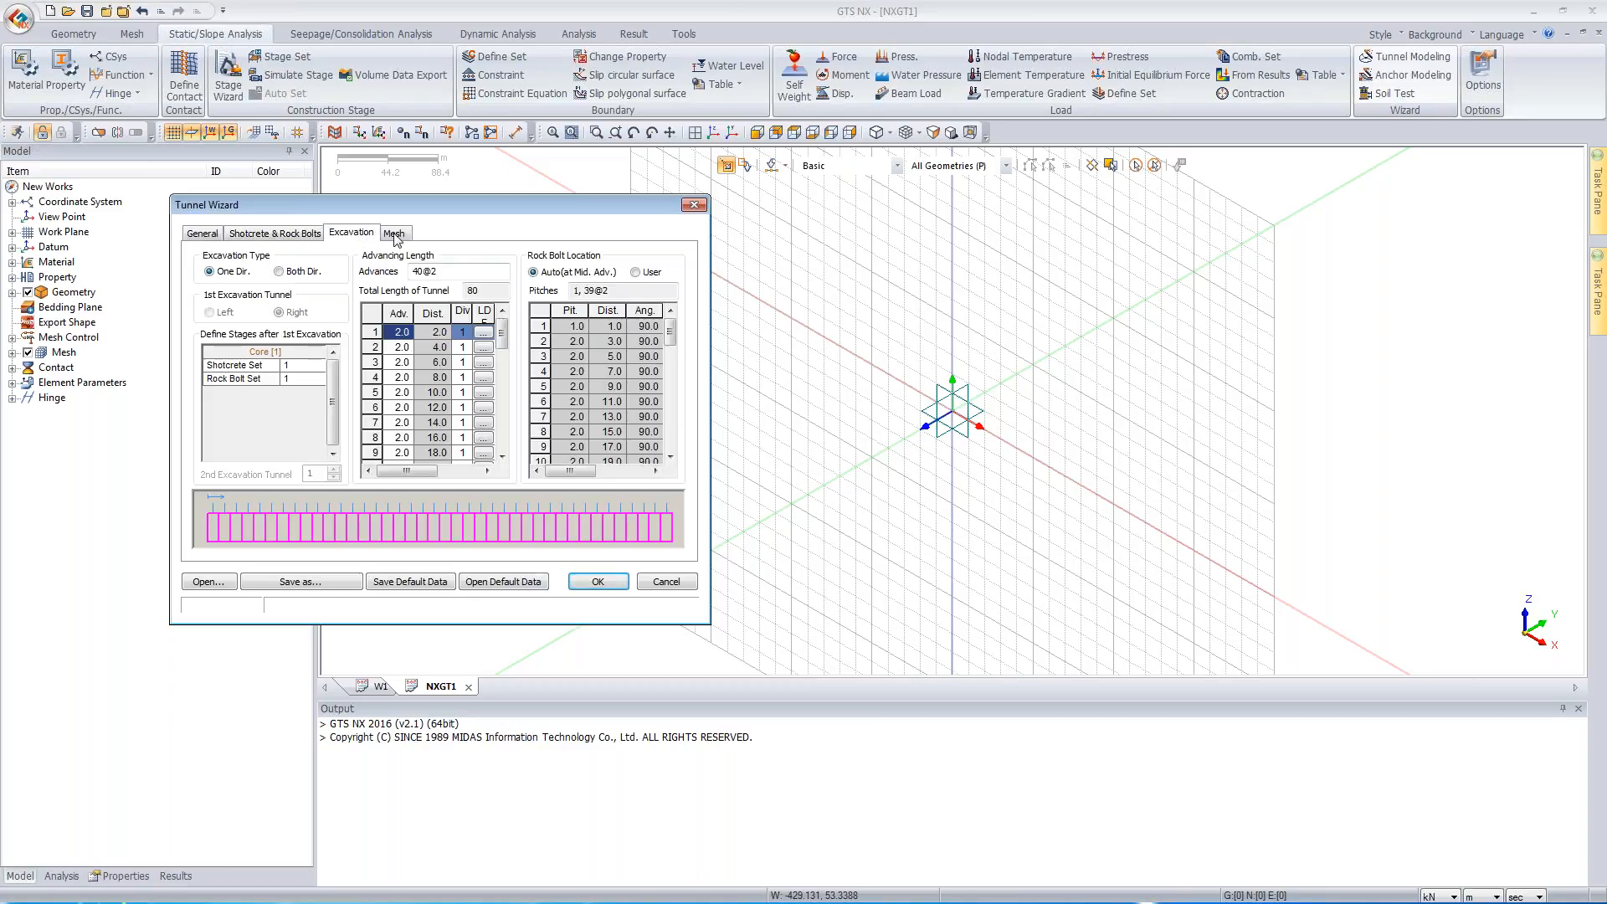
left_click(395, 235)
left_click(594, 580)
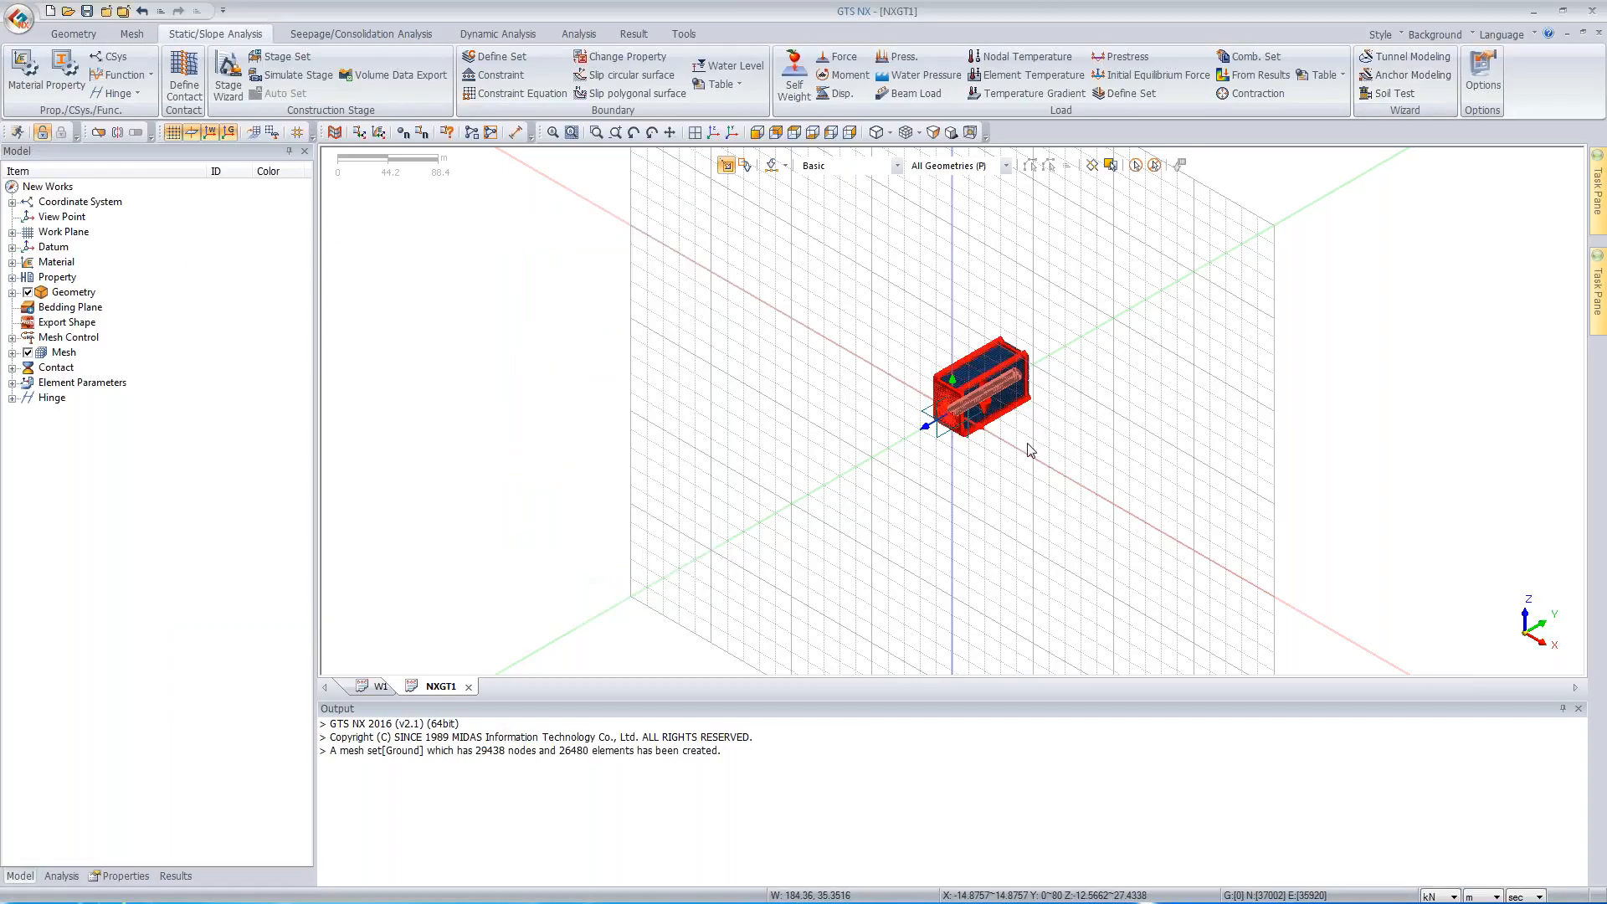
- Hide the Ground mesh set to examine the tunnel core, shotcrete and rock bolts in isometric view
left_click(716, 132)
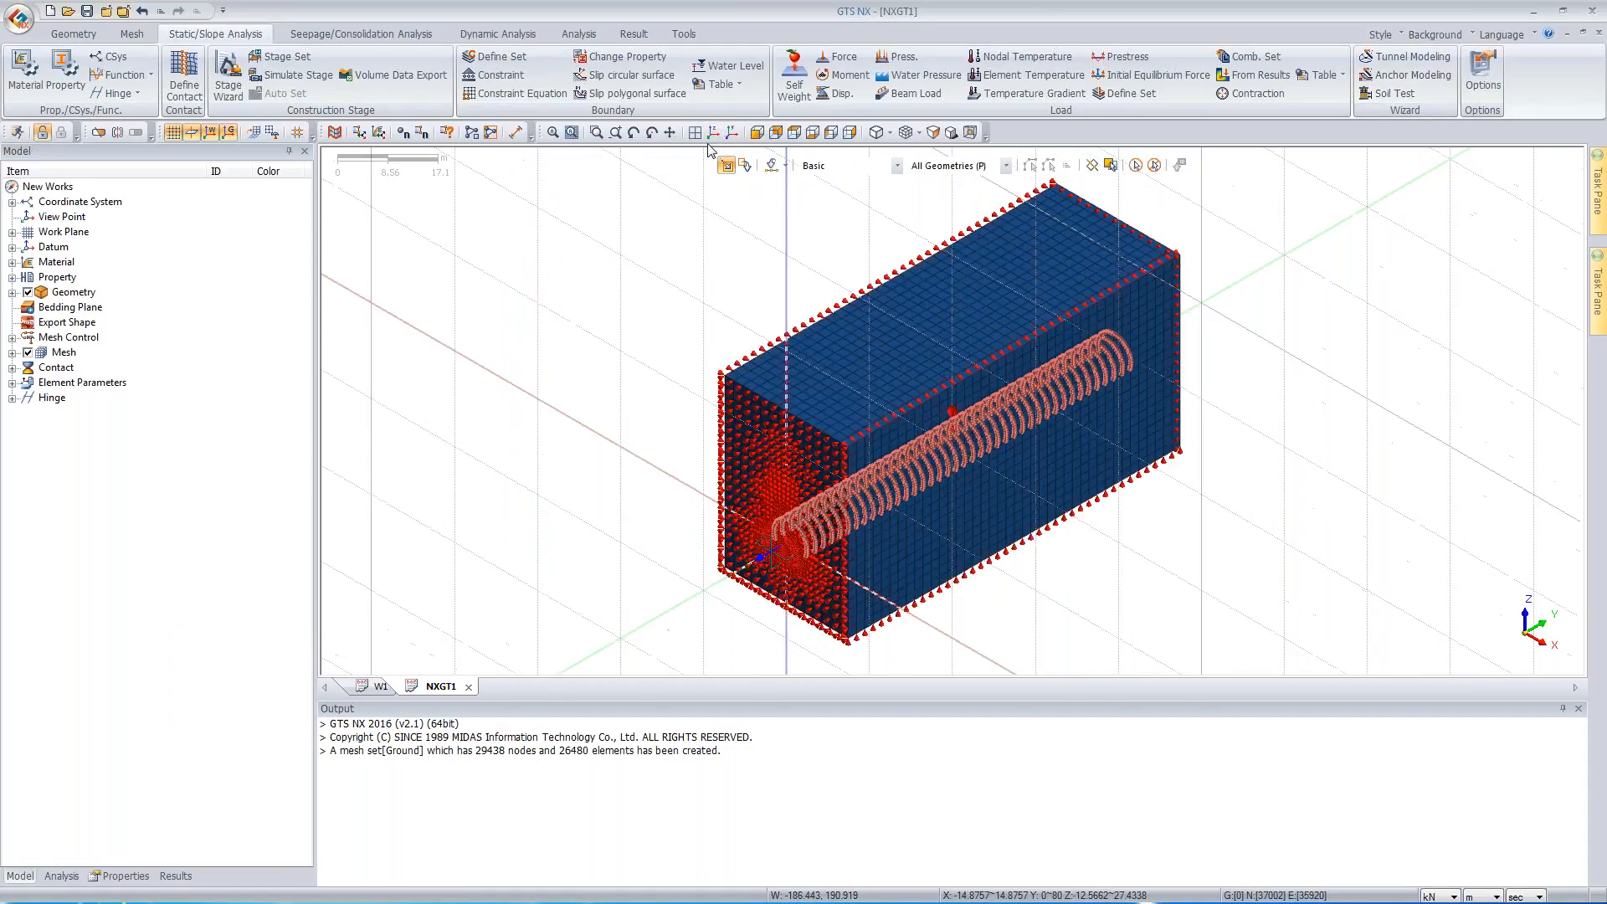
left_click(12, 352)
left_click(44, 383)
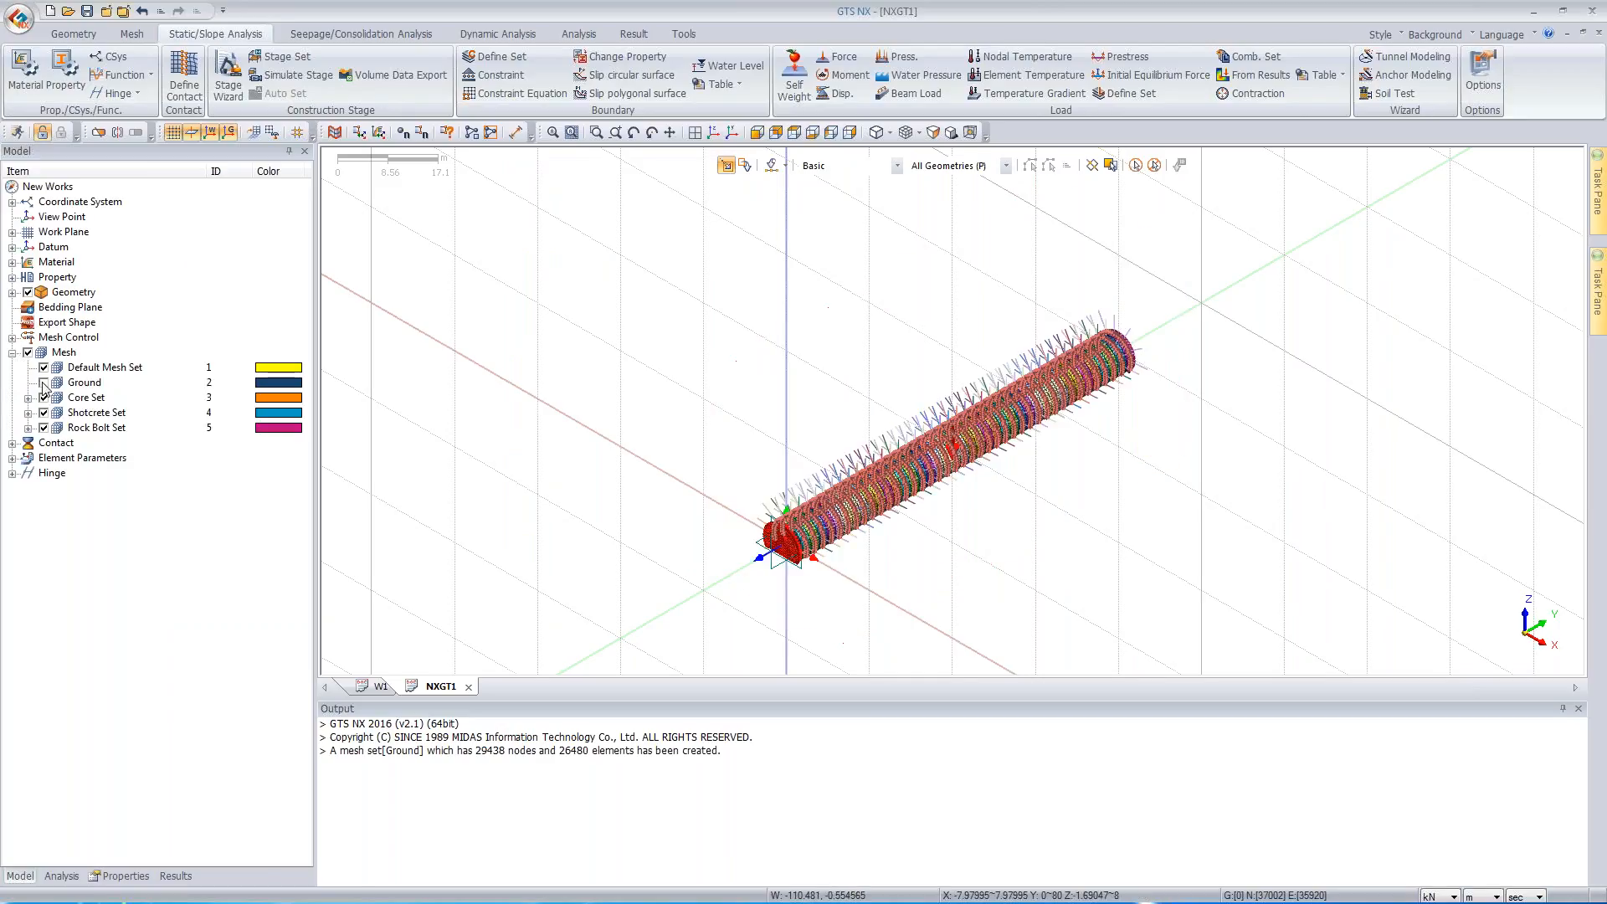
scroll(920, 456, "up", 3)
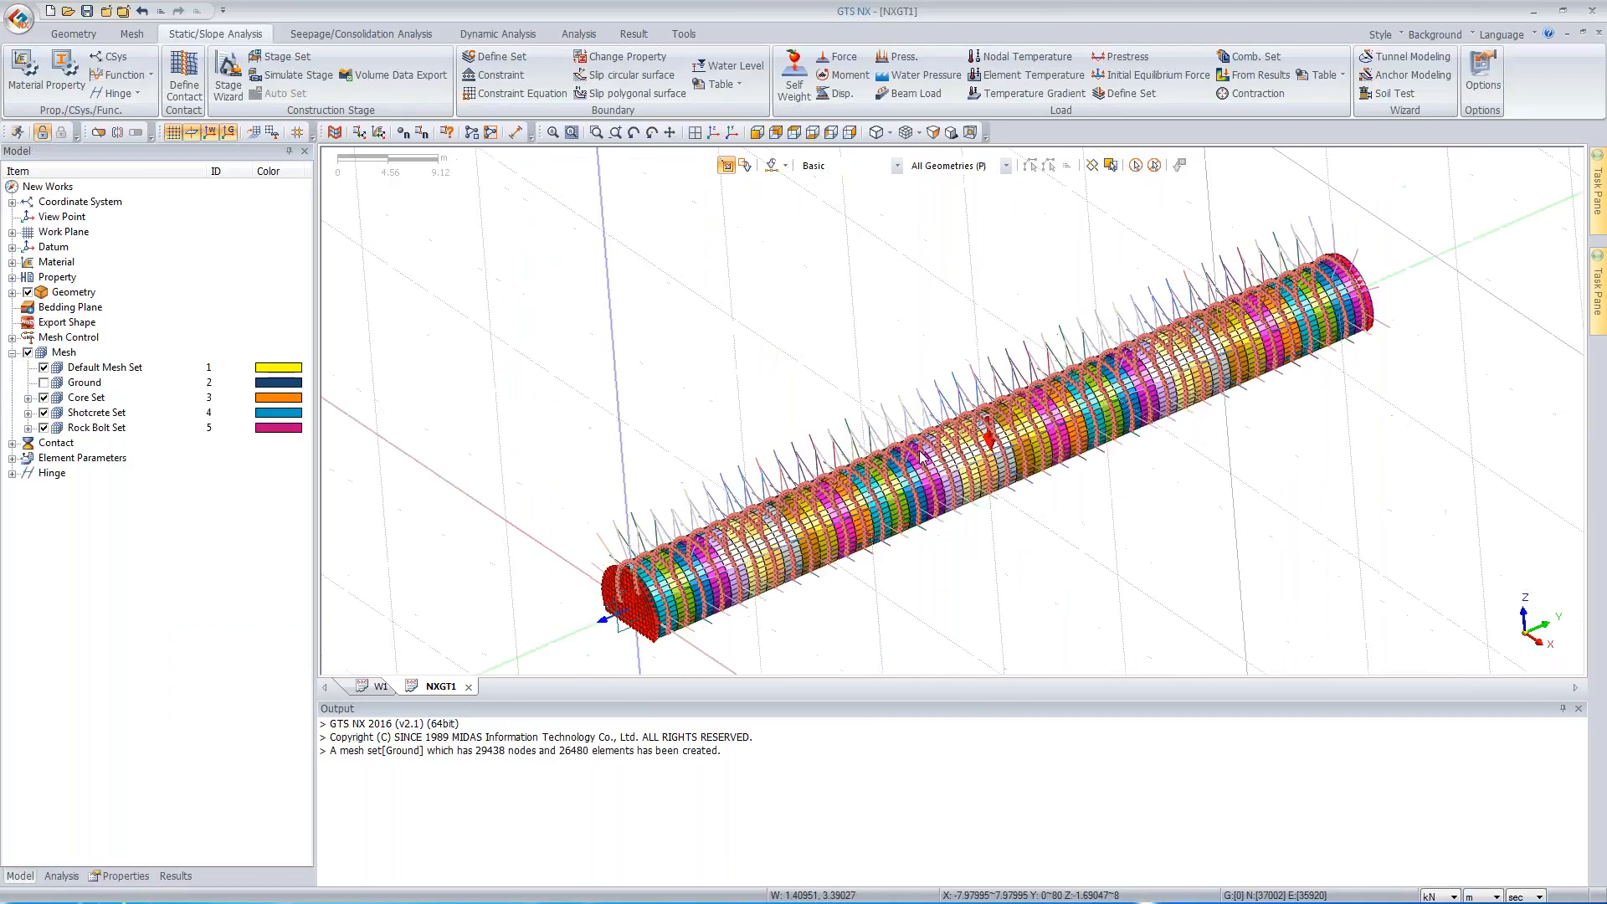
middle_click_drag(921, 456, 1017, 435, "ctrl")
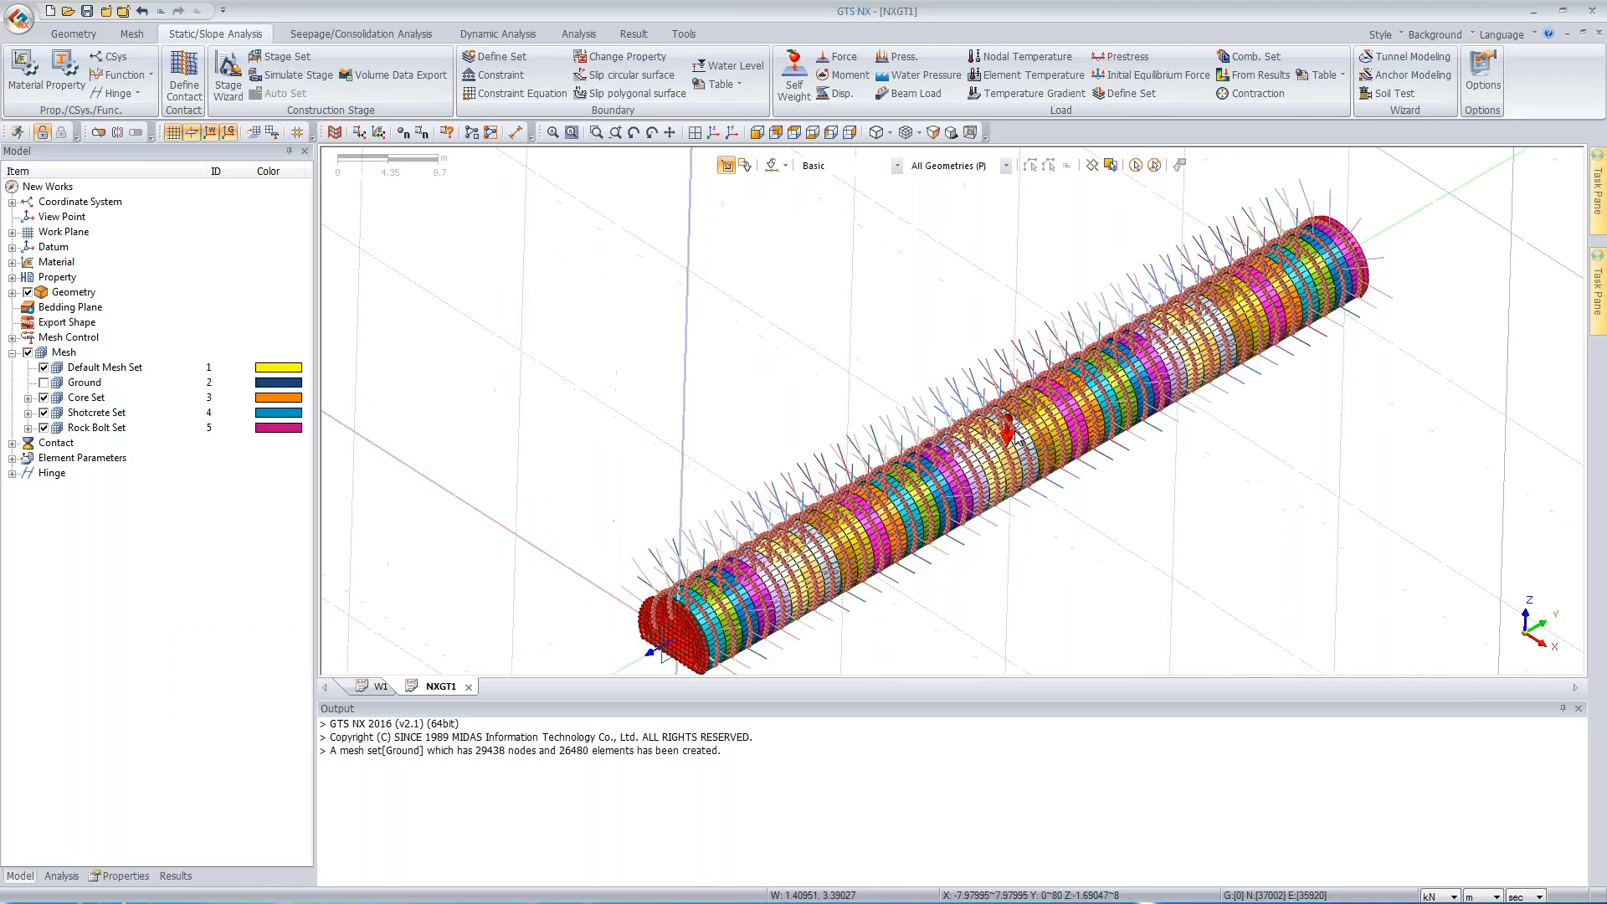
- Simulate Construction Stage Set-1 up to stage 33, inspect the excavated tunnel, and close the simulation
left_click(275, 76)
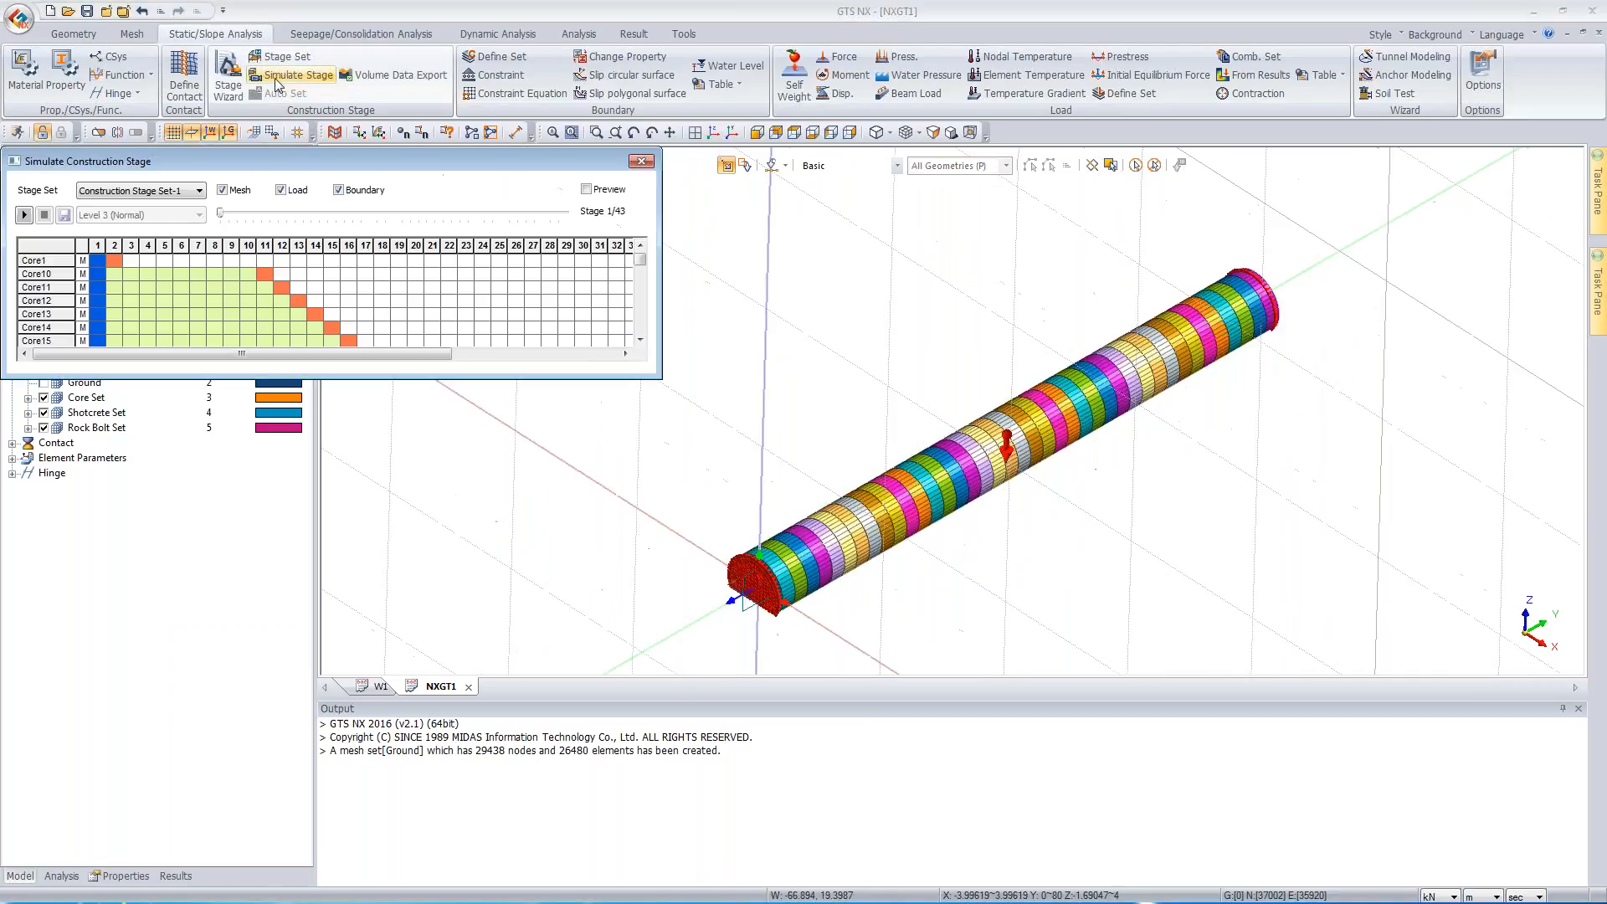
left_click_drag(220, 212, 486, 230)
middle_click_drag(1173, 403, 1280, 351)
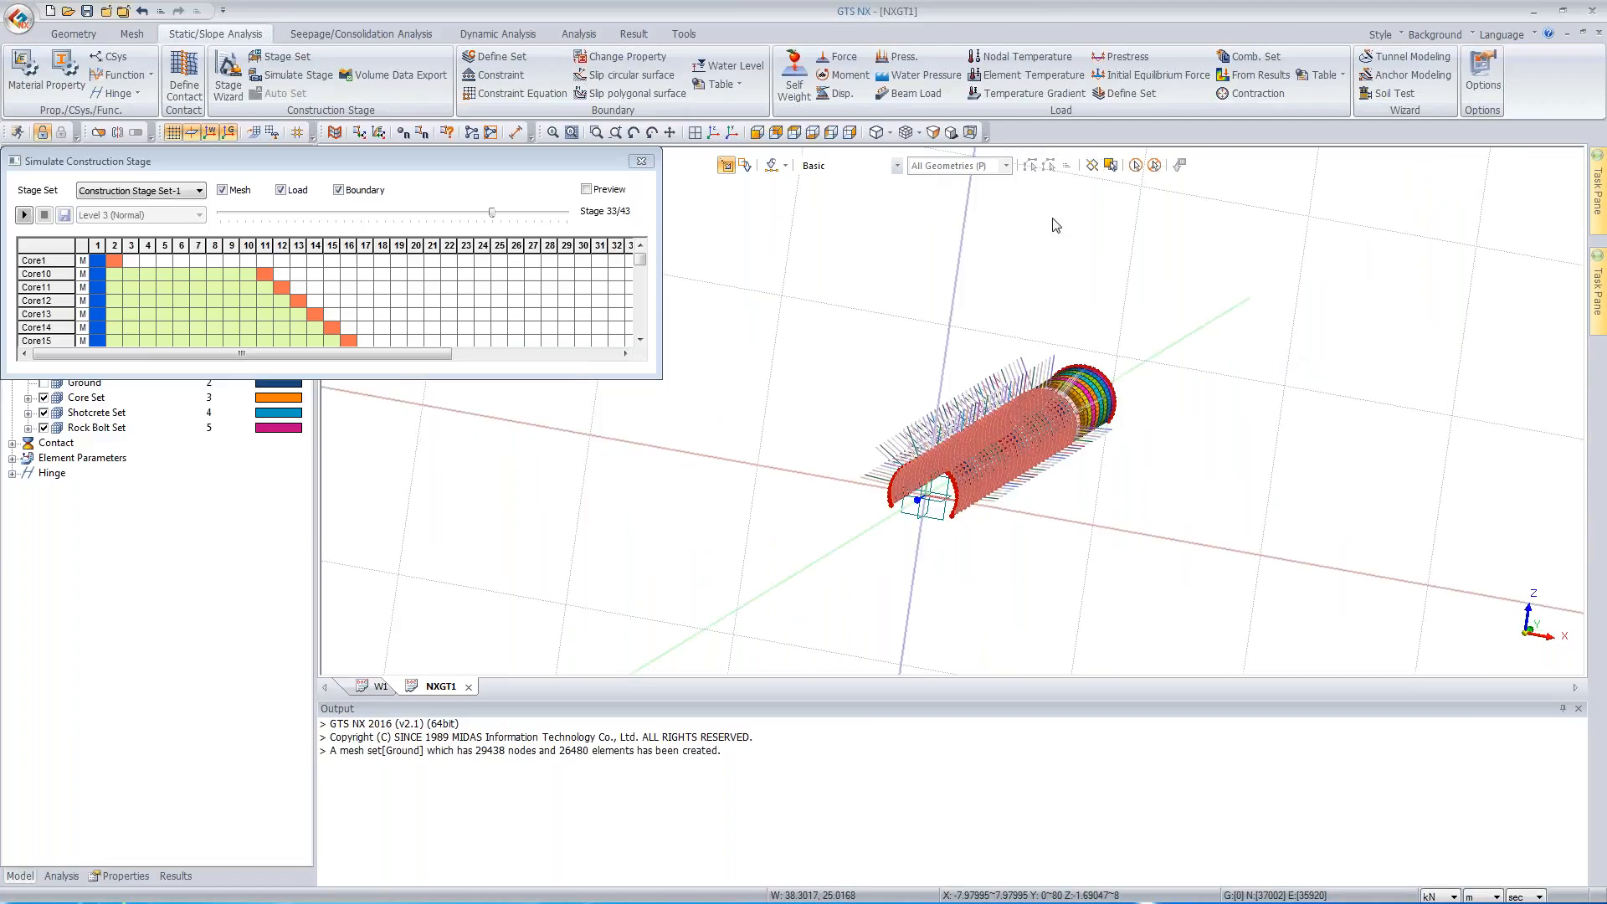
left_click(636, 168)
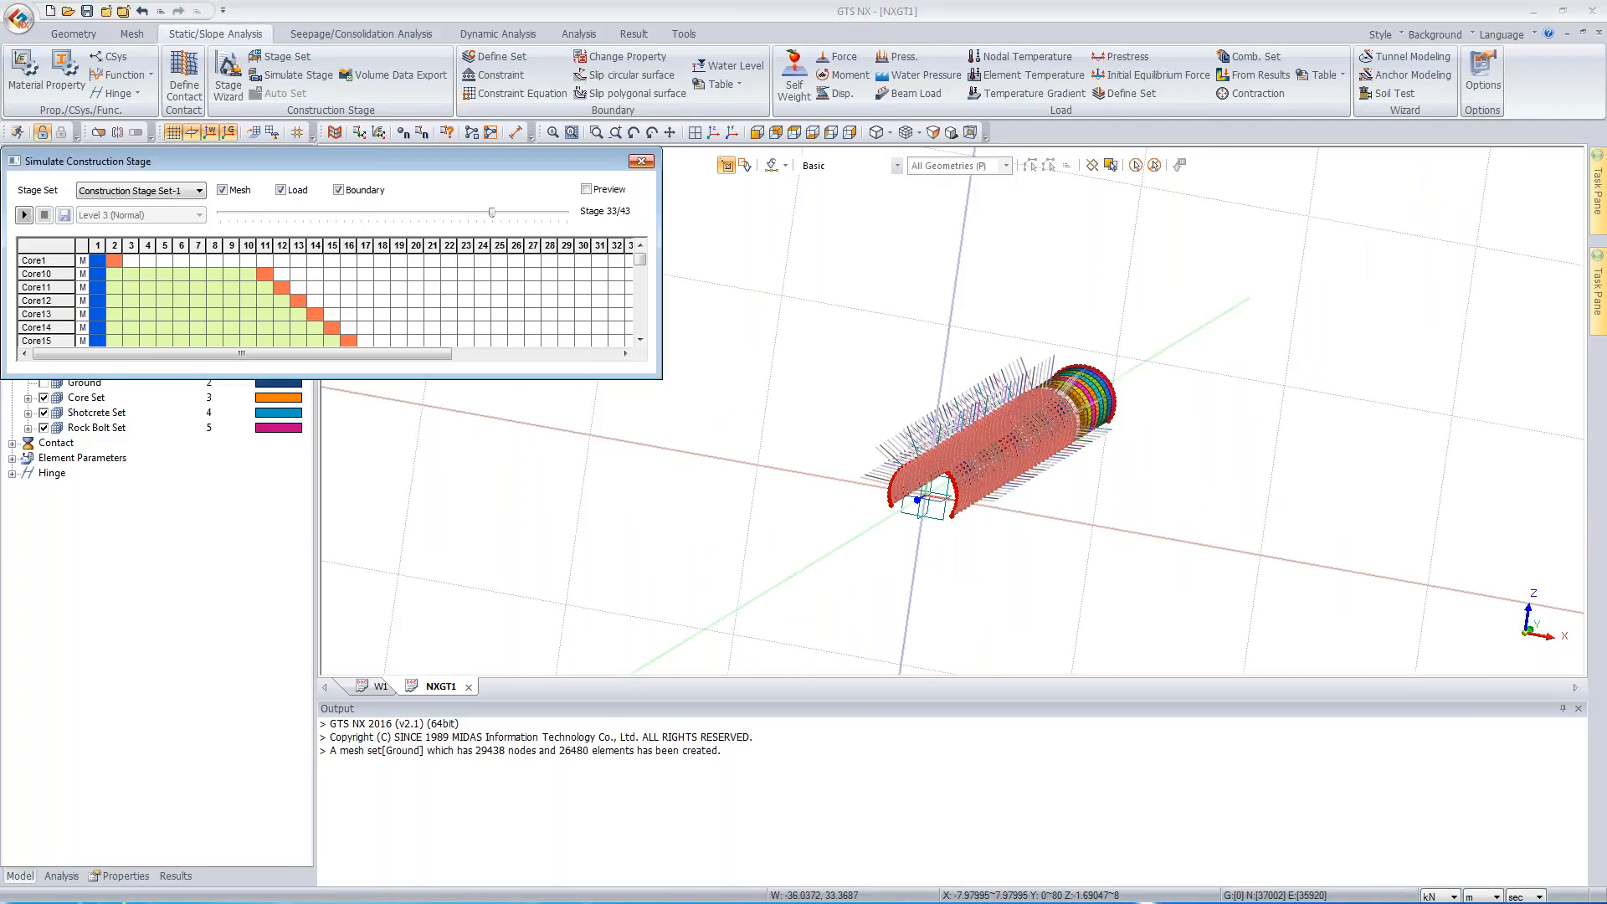
left_click(641, 161)
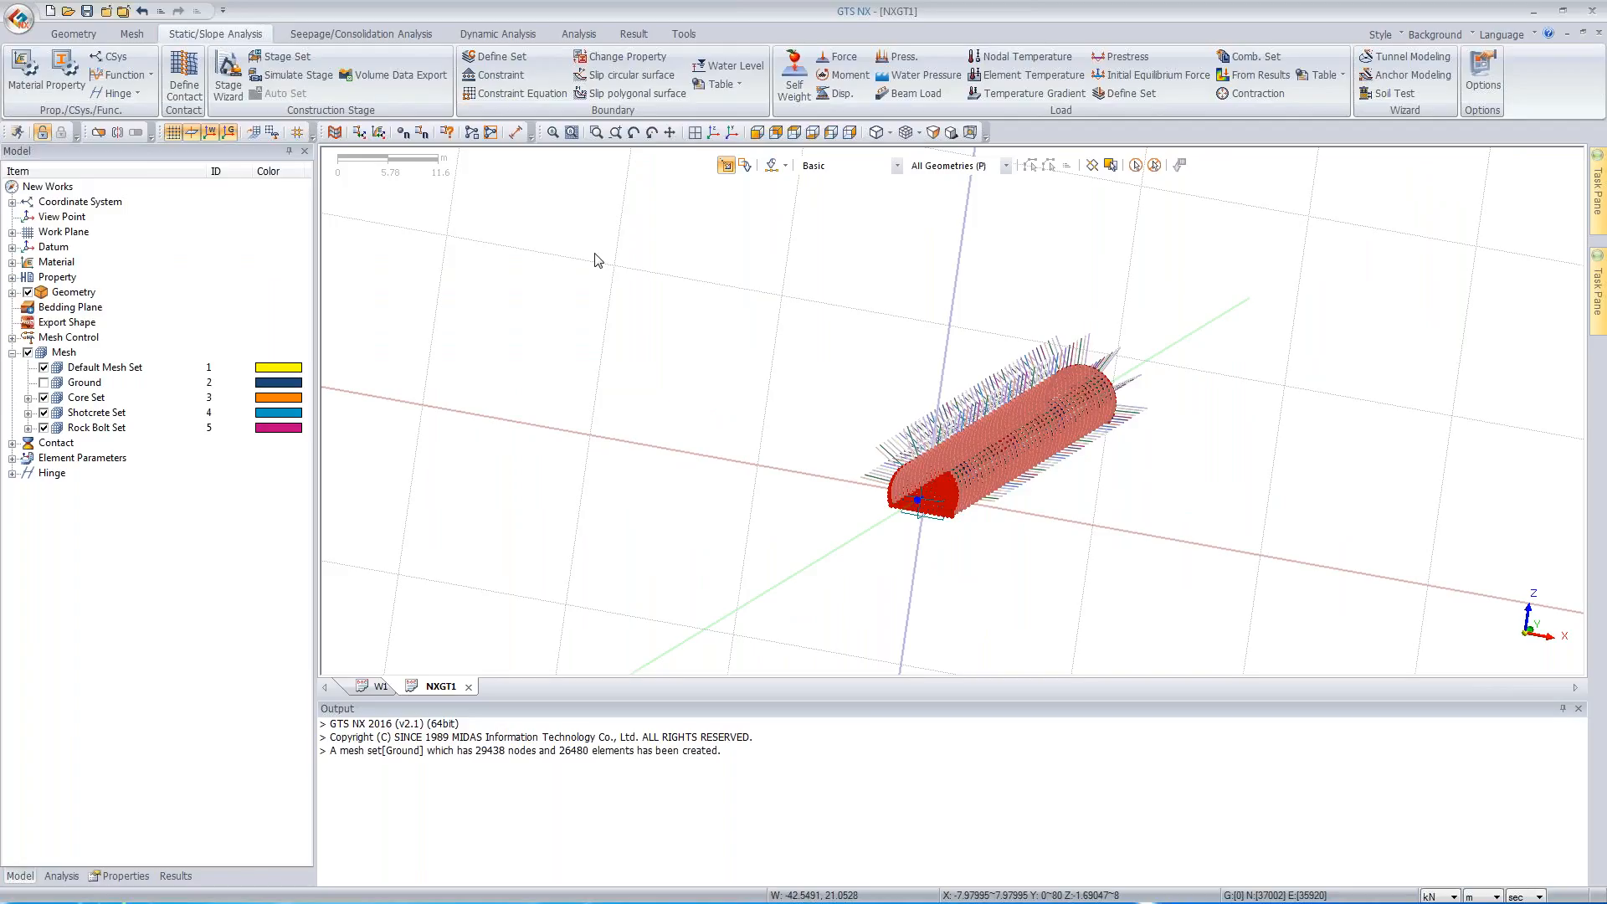
- Open the construction stage set manager
left_click(287, 57)
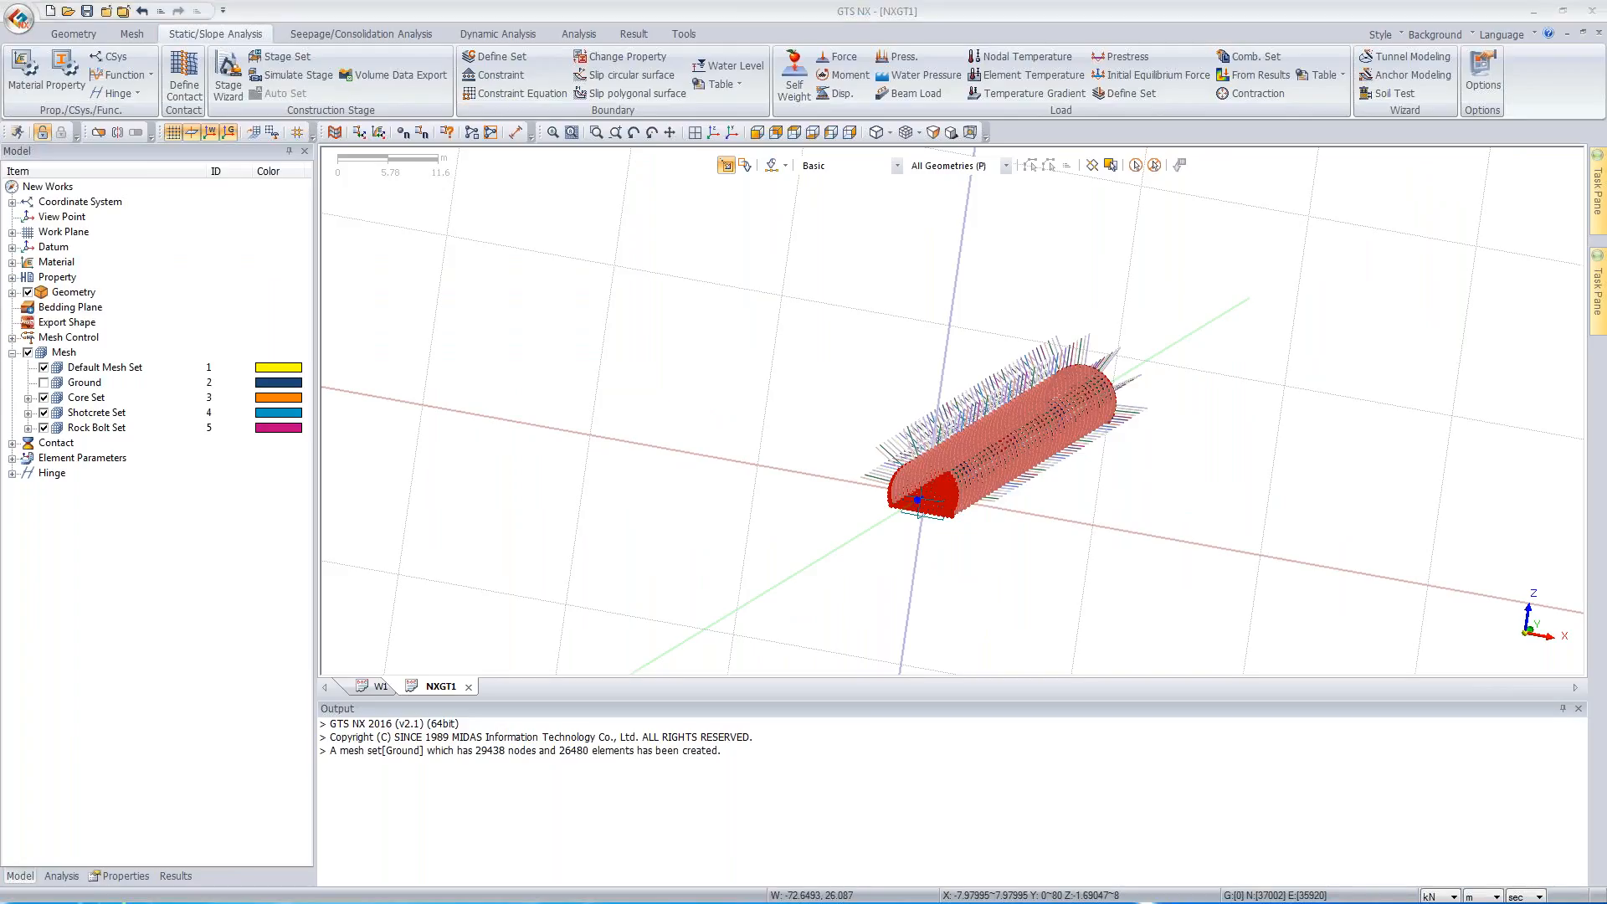